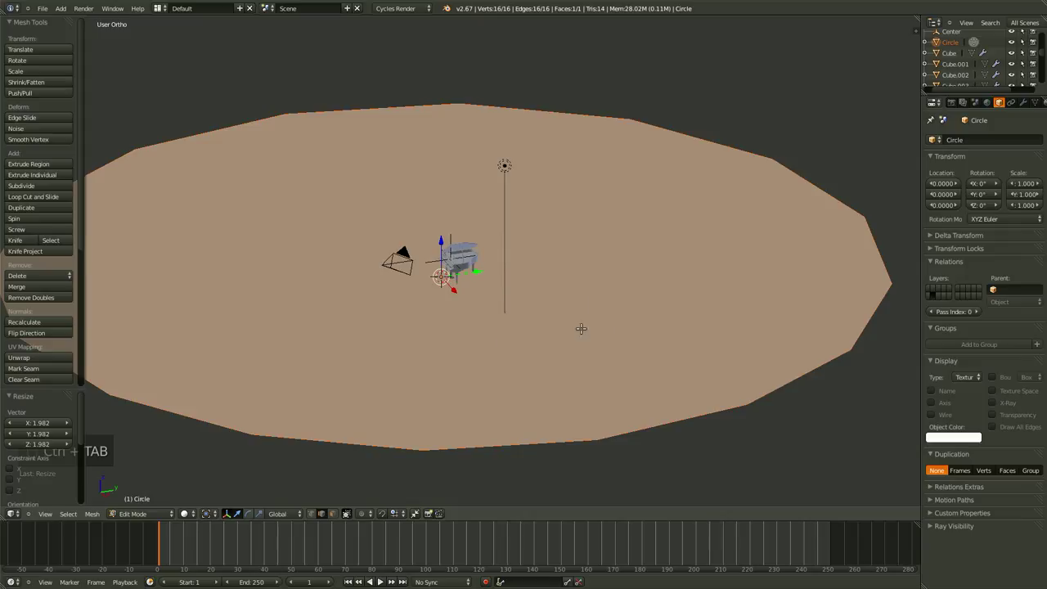
- Extrude the circle face upward about 2.8 units and scale the extruded face outward by about 1.34 to form a flared basin
key("e")
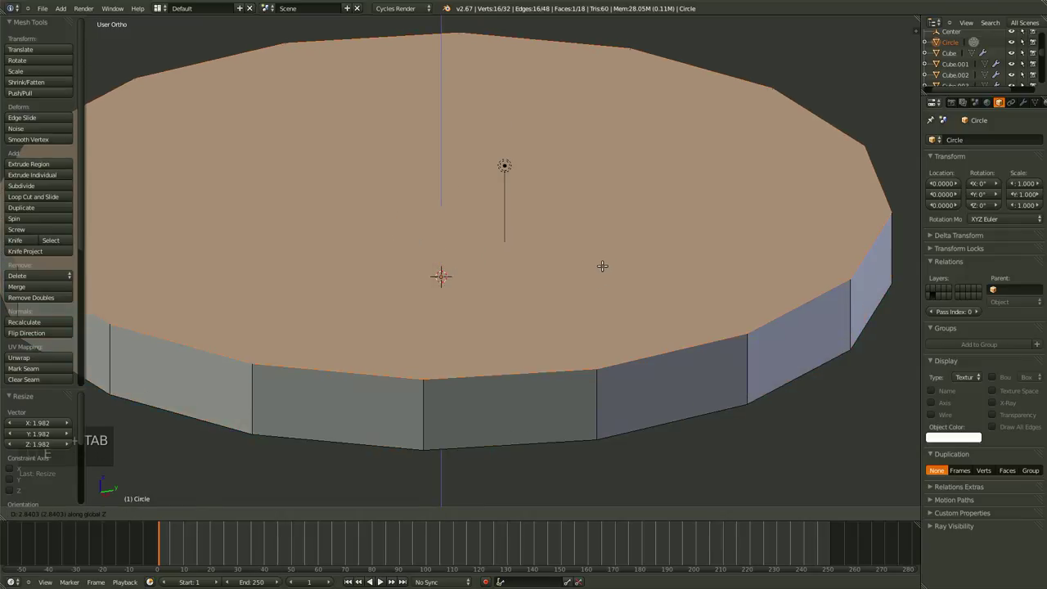
left_click(601, 270)
key("s")
left_click(720, 429)
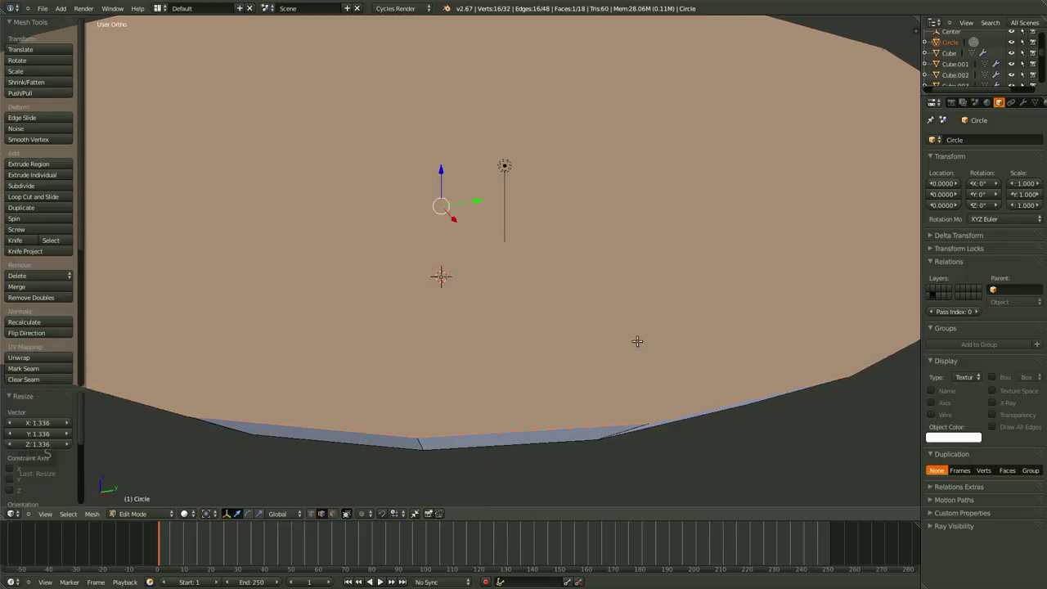
- Delete the upper cap face so the basin is open at the top
key("Delete")
key("Down")
key("Return")
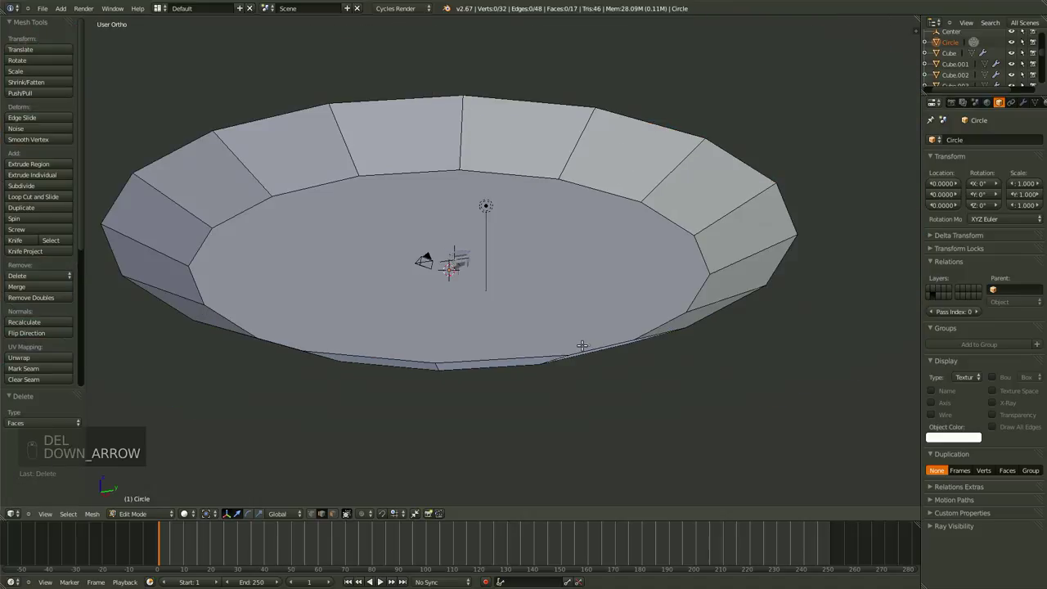
- Leave mesh editing and give the basin a level 1 Subdivision Surface modifier
middle_click_drag(582, 346, 512, 373)
key("Tab")
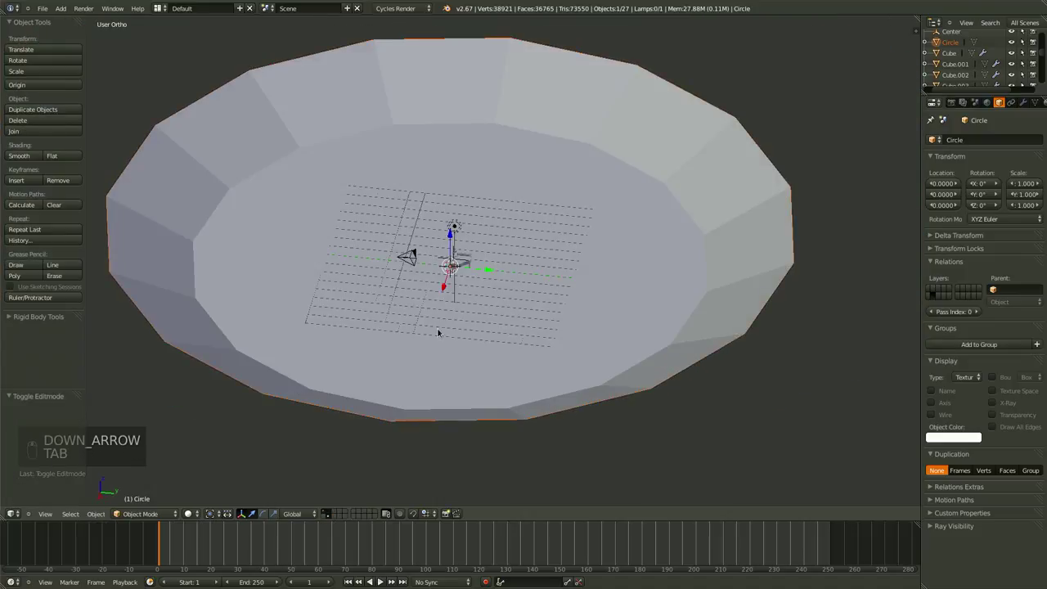
key("ctrl+1")
- Cut one edge loop around the basin's sloped wall and slide it toward the base with a factor of about 0.81
middle_click_drag(493, 331, 738, 260)
key("Tab")
key("ctrl+r")
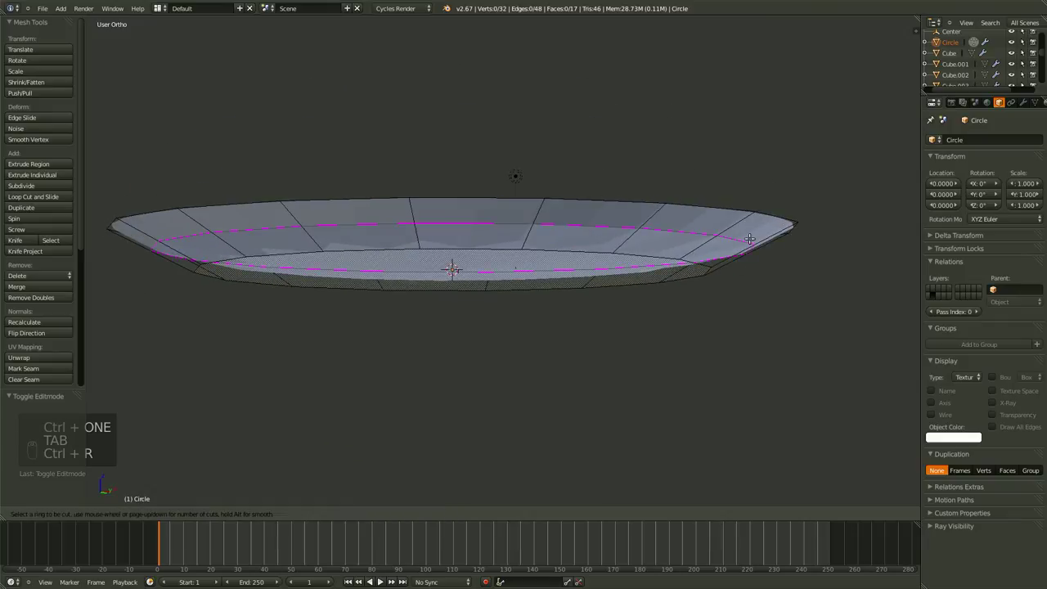
left_click(736, 260)
left_click(661, 270)
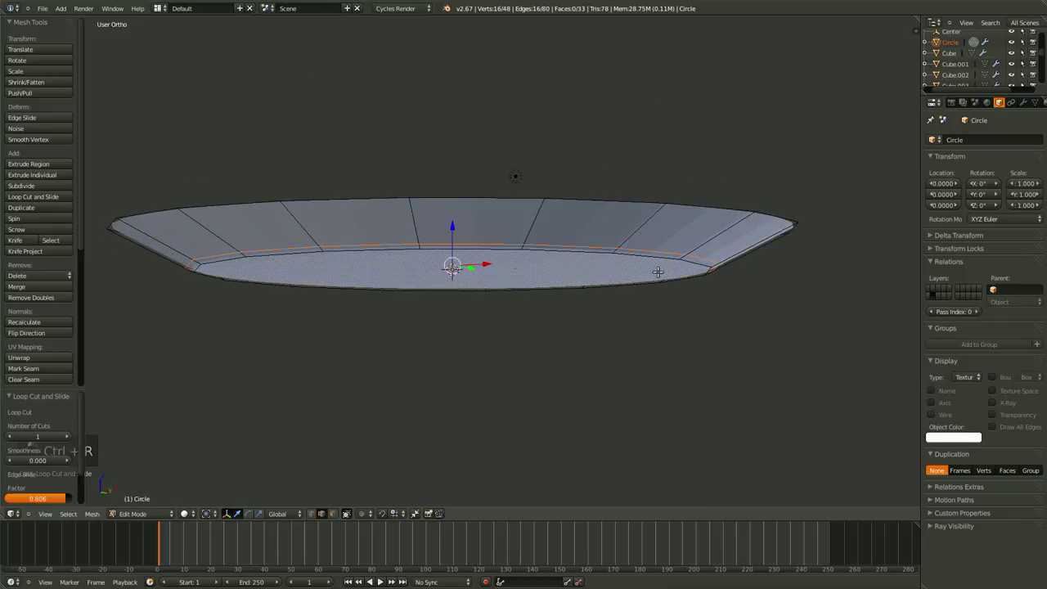
- Switch to face selection and inset the basin's floor face by a thickness of about 0.55
middle_click_drag(661, 270, 594, 330)
key("ctrl+Tab")
left_click(491, 297)
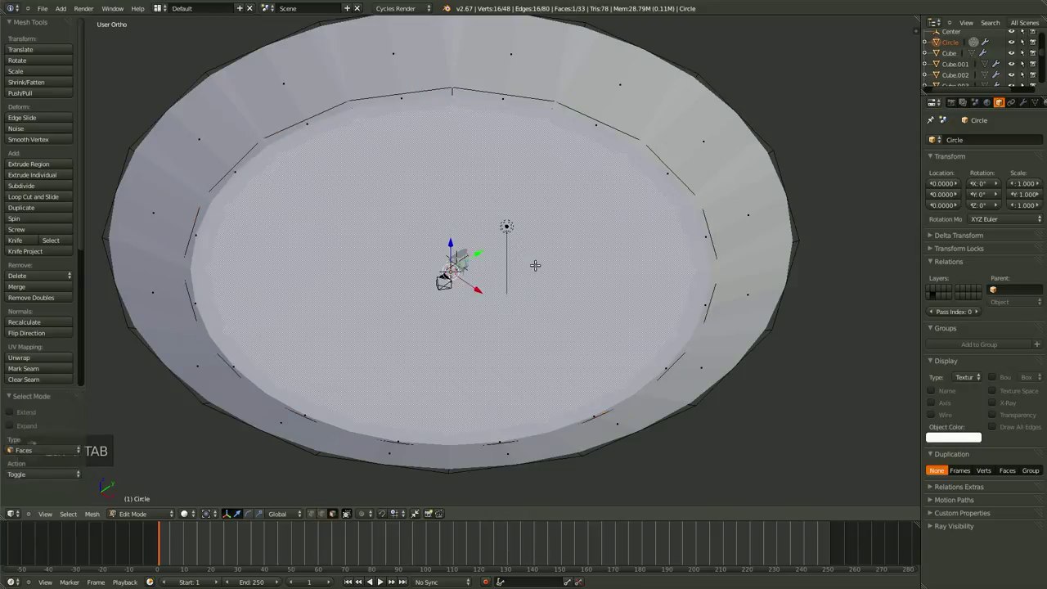
key("i")
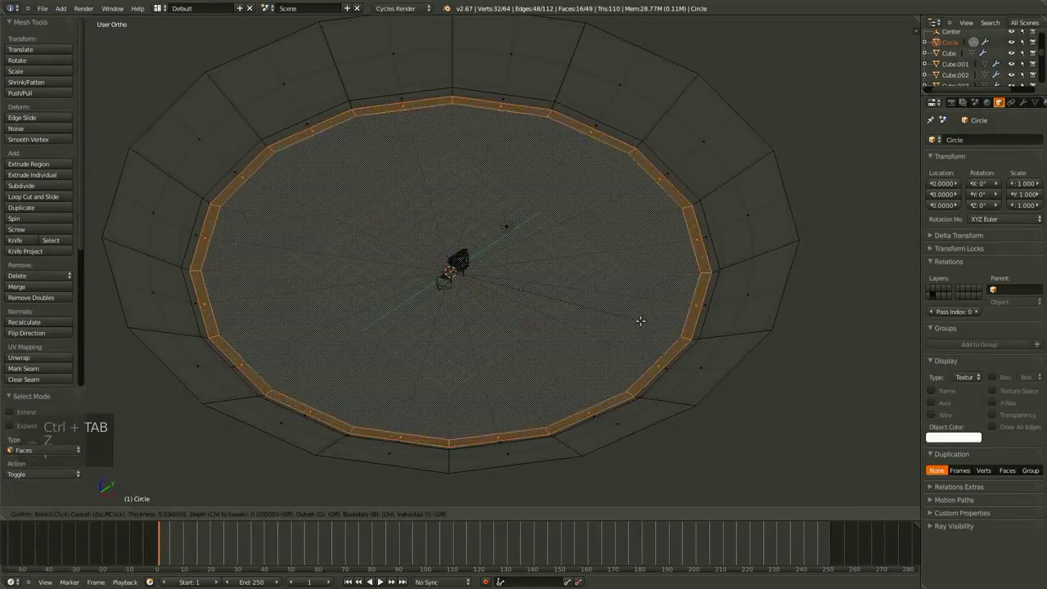
left_click(643, 322)
- Return the basin to object mode in solid display and apply smooth shading to it
middle_click_drag(643, 323, 434, 238)
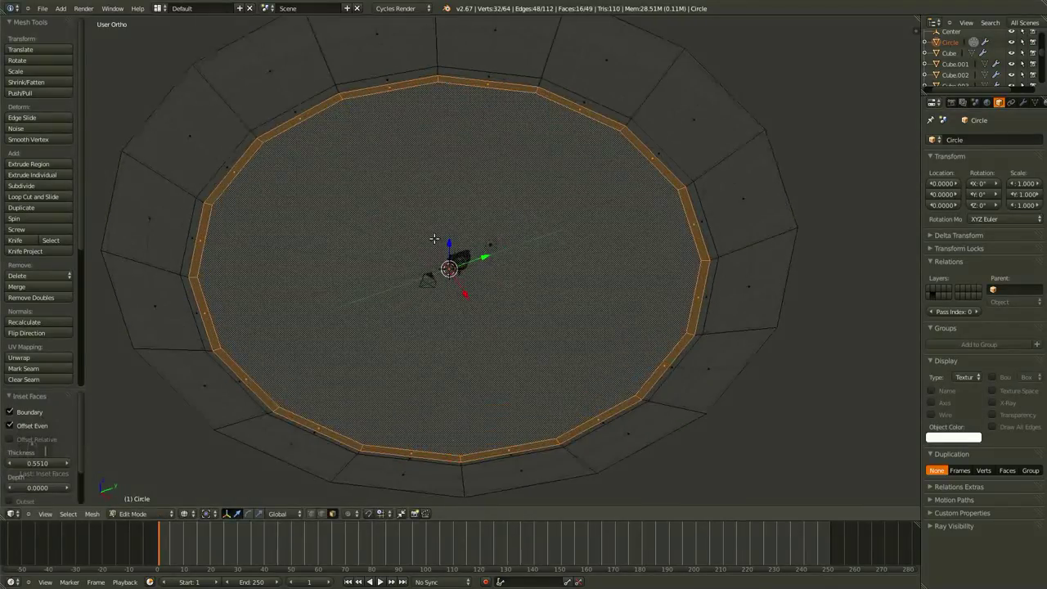
key("t")
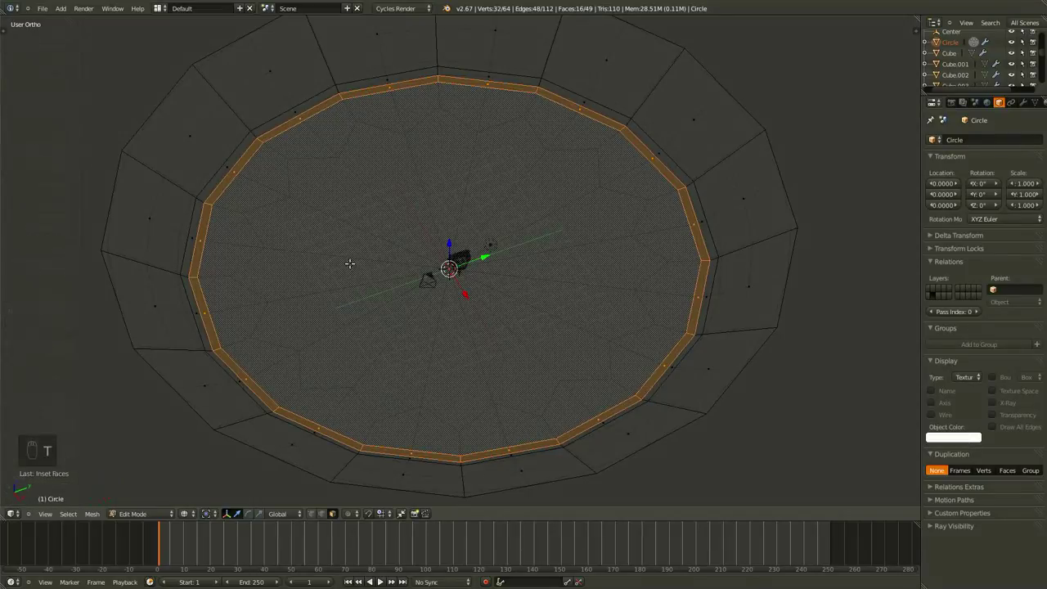
middle_click_drag(429, 241, 278, 280)
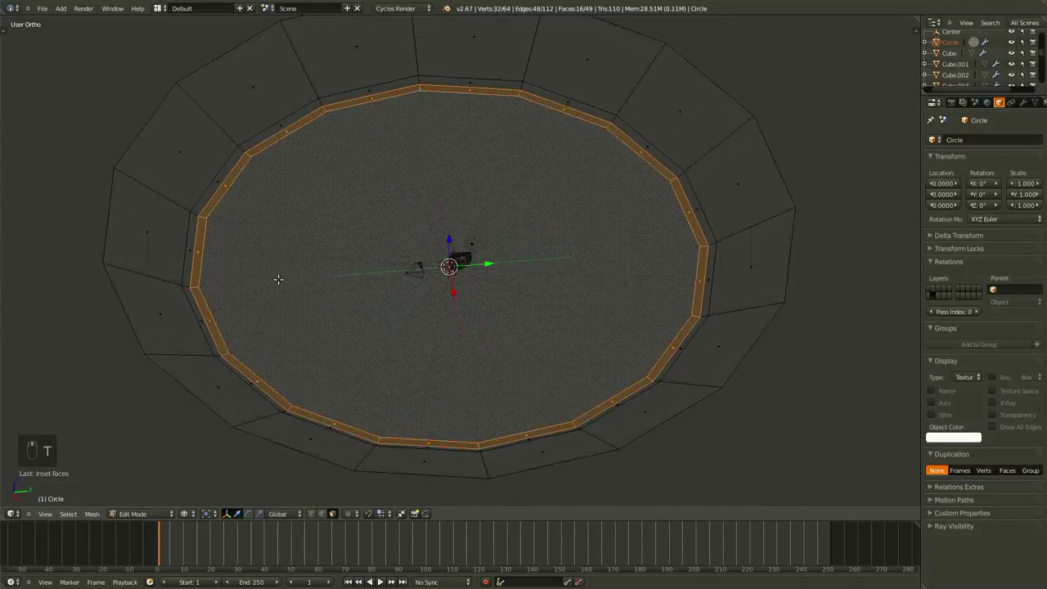
mouse_move(421, 250)
middle_mouse_down()
mouse_move(409, 287)
mouse_move(442, 286)
mouse_move(283, 188)
middle_mouse_up()
key("z")
key("Tab")
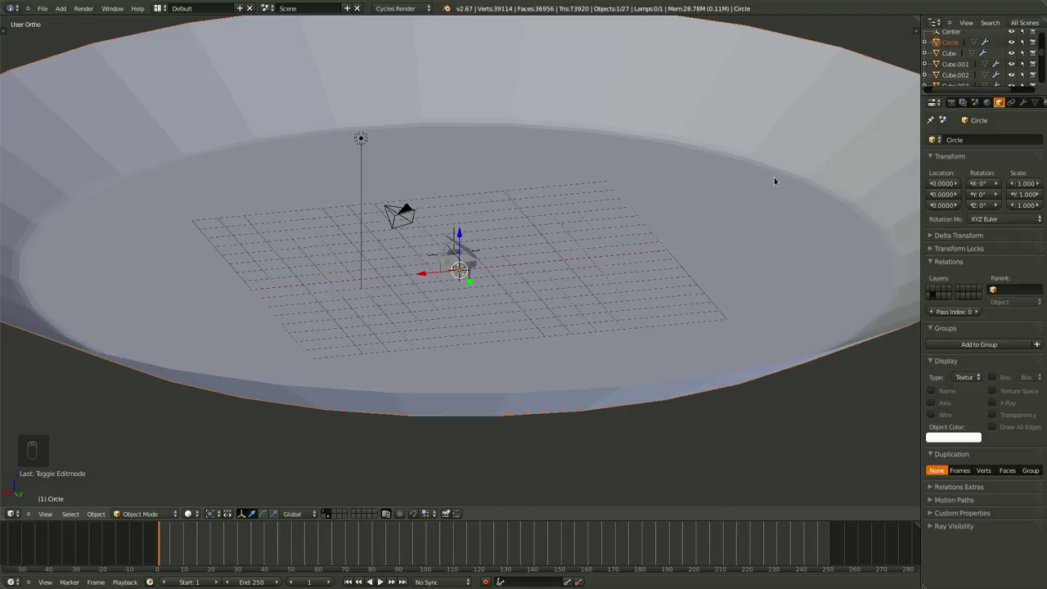
key("t")
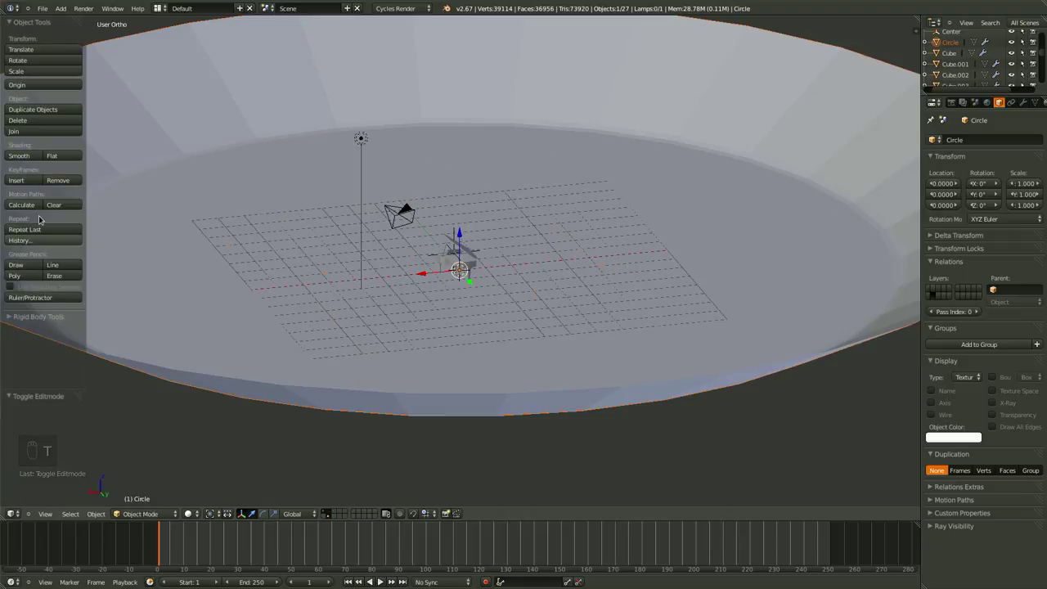
left_click(19, 156)
scroll(483, 281, "down", 5)
middle_click_drag(484, 281, 519, 329)
key("t")
- Save over the existing blend file and show the piano through the camera
key("ctrl+s")
left_click(528, 348)
key("KP_0")
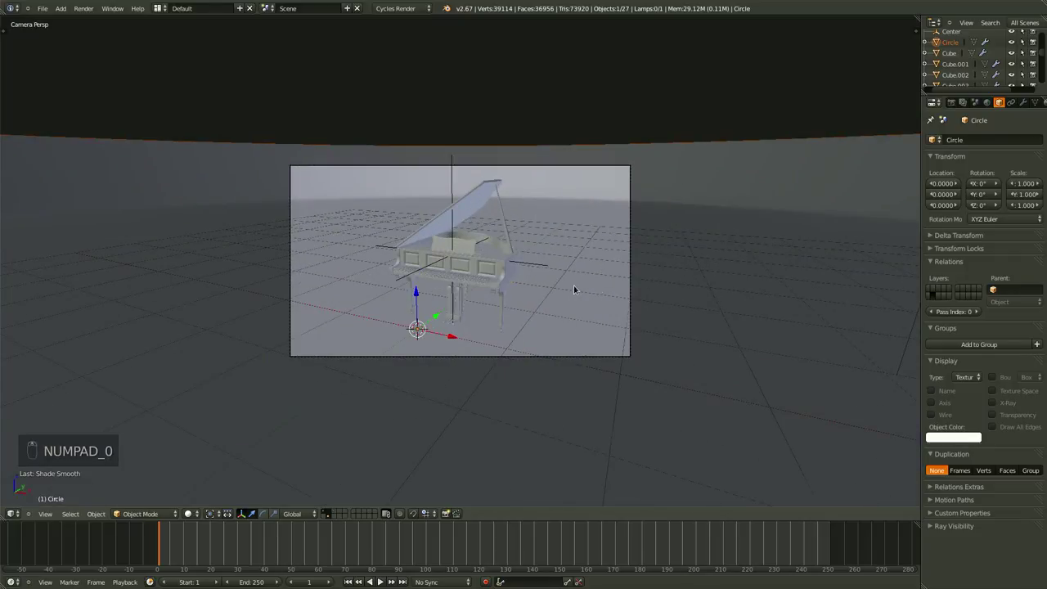
key("ctrl+s")
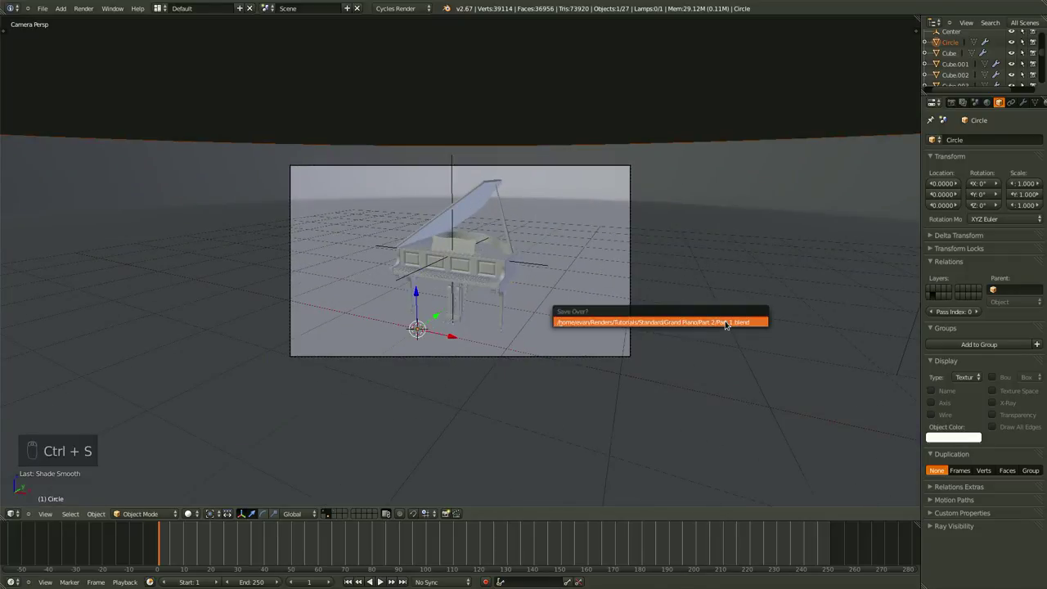
- Add a plane above and to the right of the piano, working in the front orthographic wireframe view
key("KP_1")
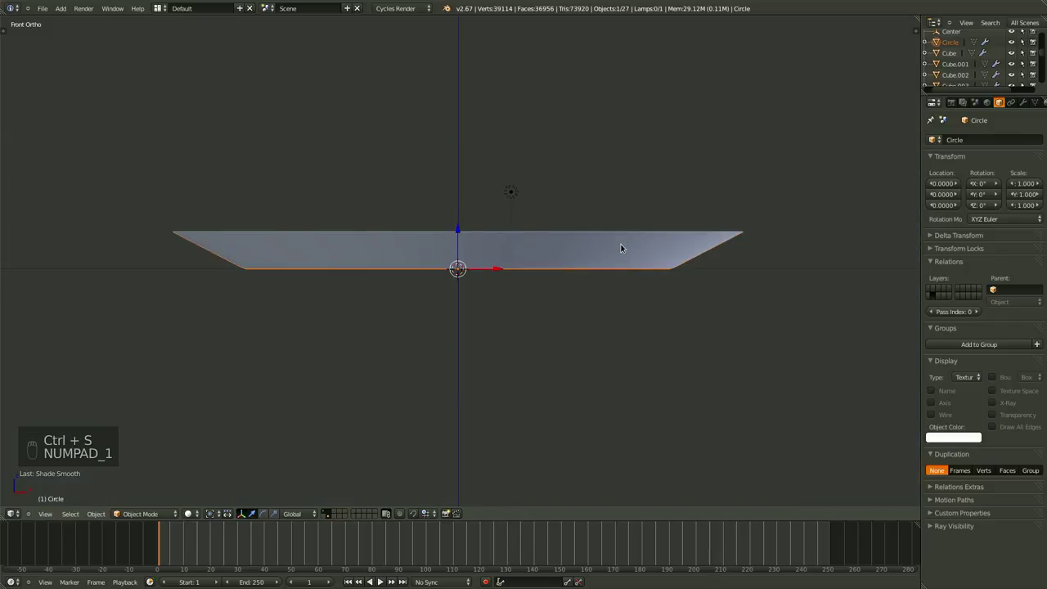
key("KP_5")
key("z")
key("KP_5")
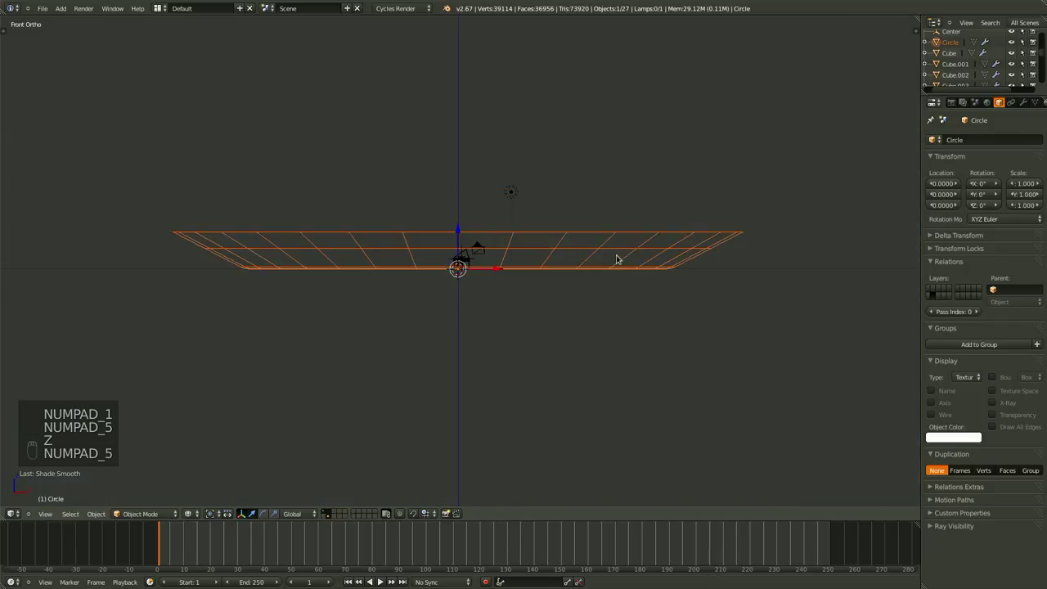
middle_click_drag(617, 259, 570, 330, "shift")
scroll(600, 374, "up", 3)
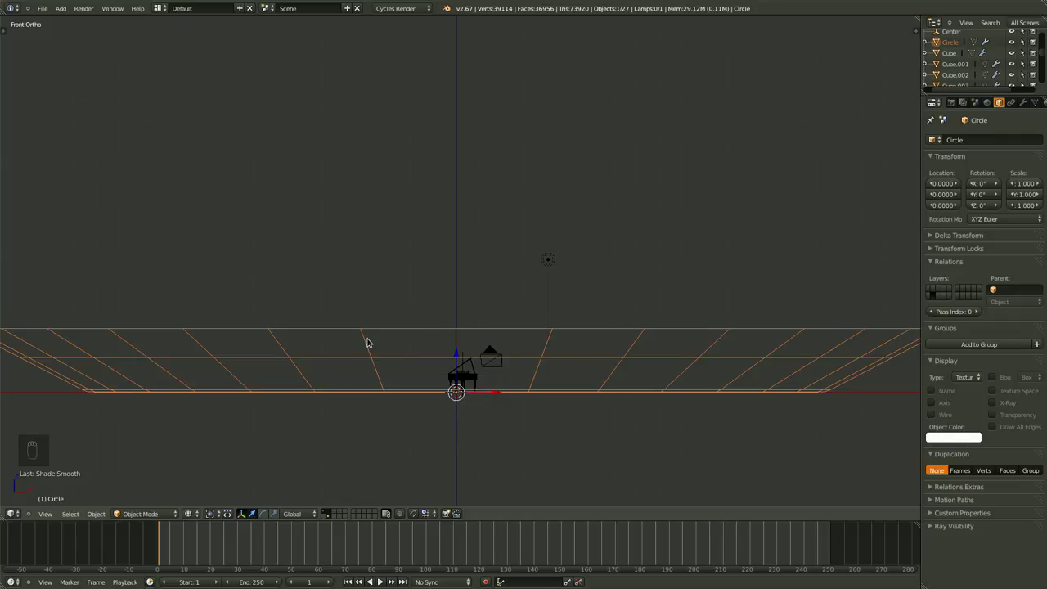
key("shift+a")
mouse_move(521, 347)
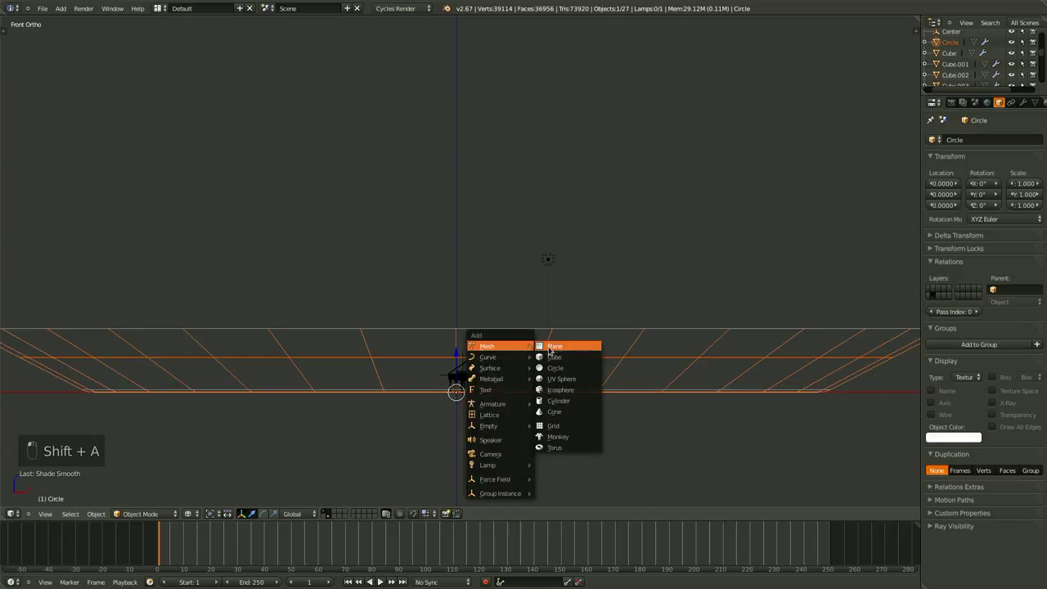
left_click(558, 347)
- Rotate the new plane about 46° around Y so it faces the piano and scale it to about 1.08
key("r")
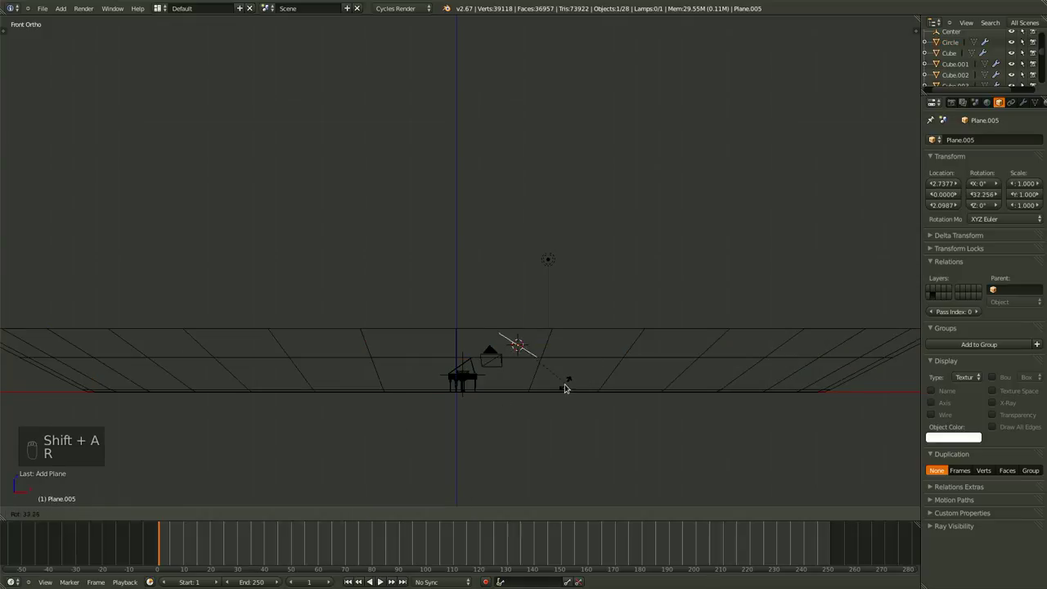
key("r")
left_click(578, 400)
key("s")
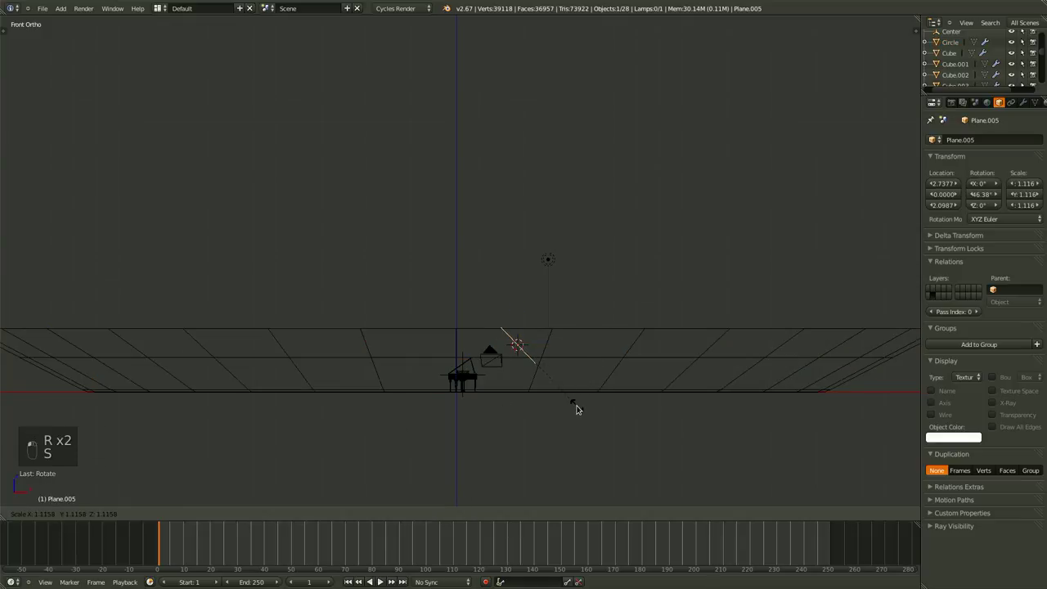
left_click(573, 406)
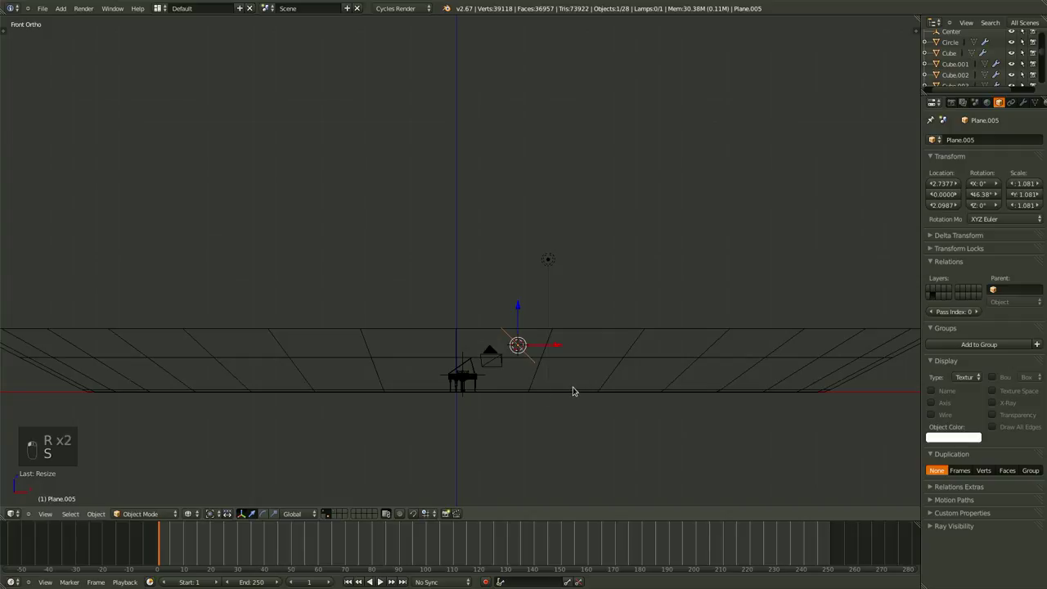
- Duplicate the tilted plane to the piano's opposite side and rotate the copy to about 38.6° so it slopes the other way
key("shift+d")
left_click(448, 373)
key("r")
left_click(440, 250)
key("g")
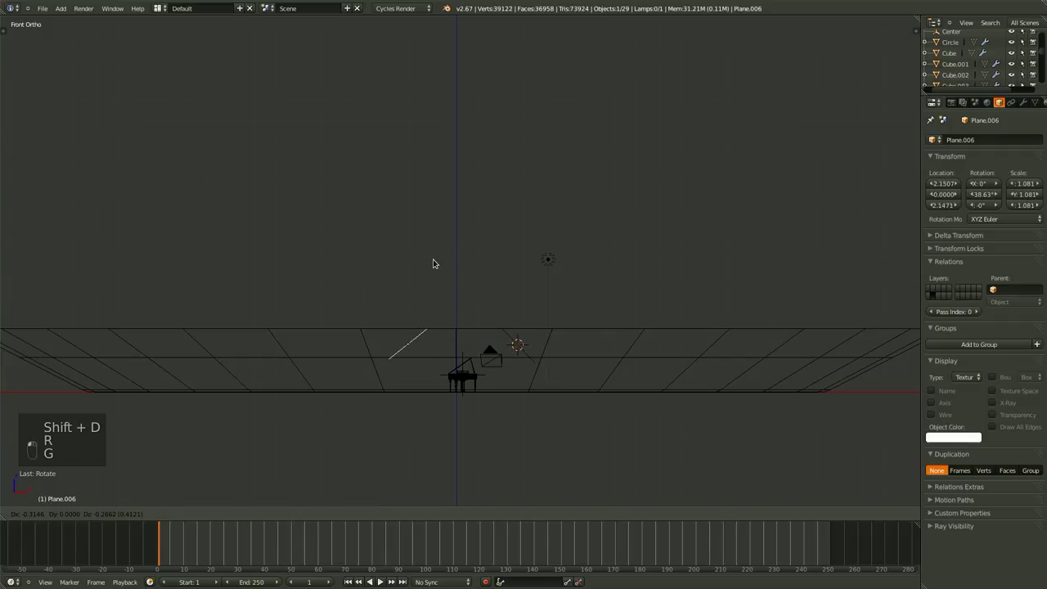
left_click(436, 270)
- Move both tilted planes backward and closer alongside the piano in the top view, and save the file
right_click(507, 343)
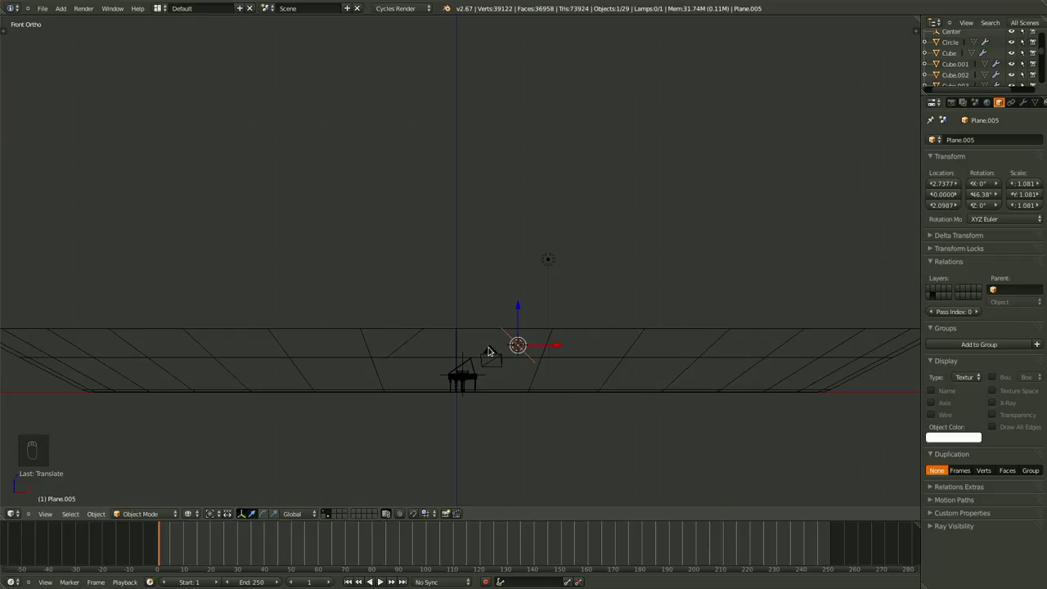
right_click(418, 349)
middle_click_drag(493, 295, 388, 384)
key("KP_7")
scroll(410, 362, "up", 4)
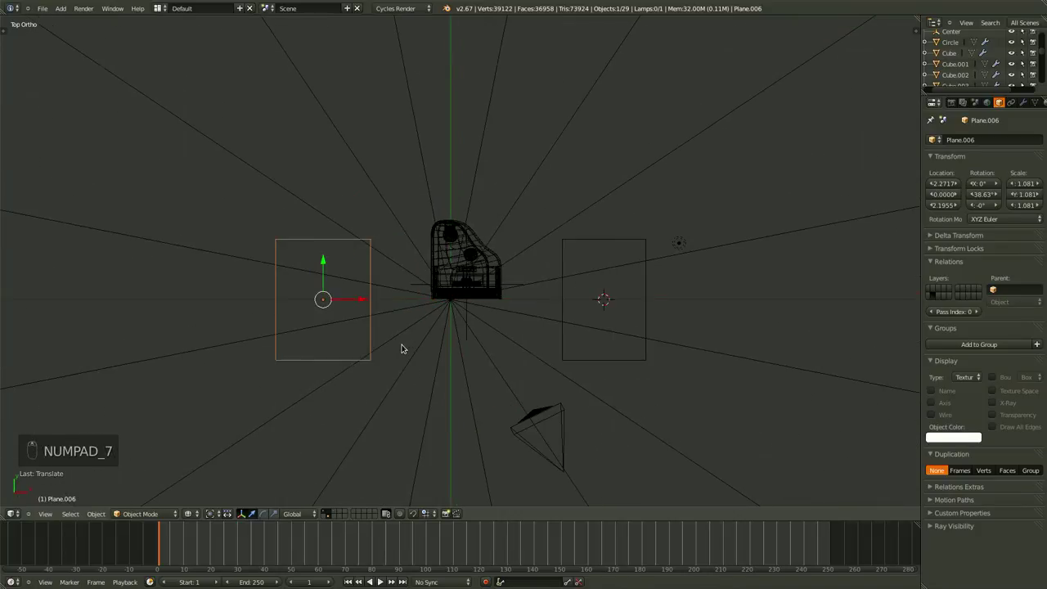
key("g")
left_click(411, 306)
right_click(561, 321)
key("g")
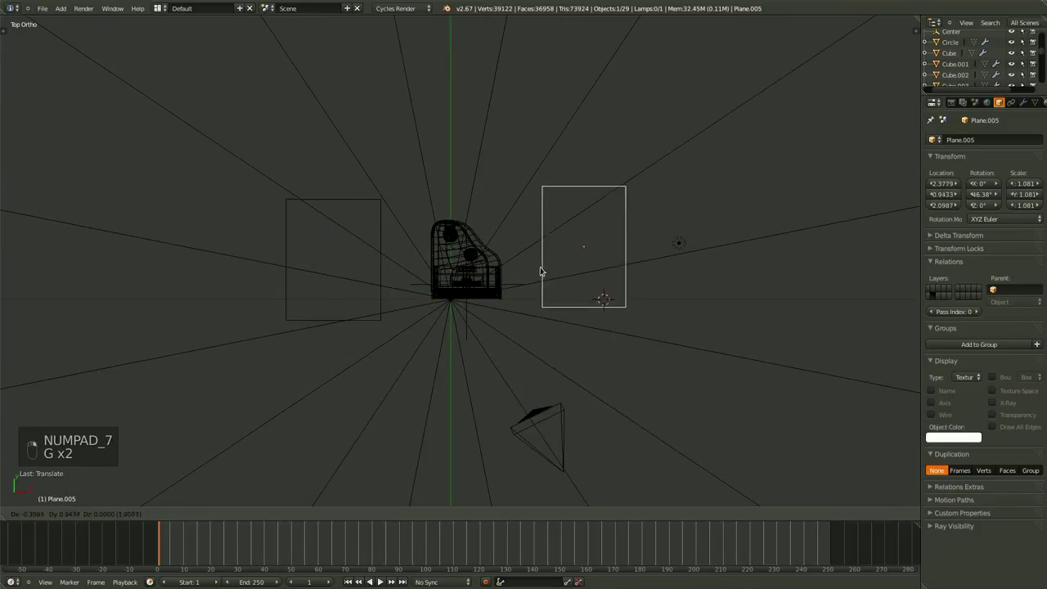
left_click(550, 279)
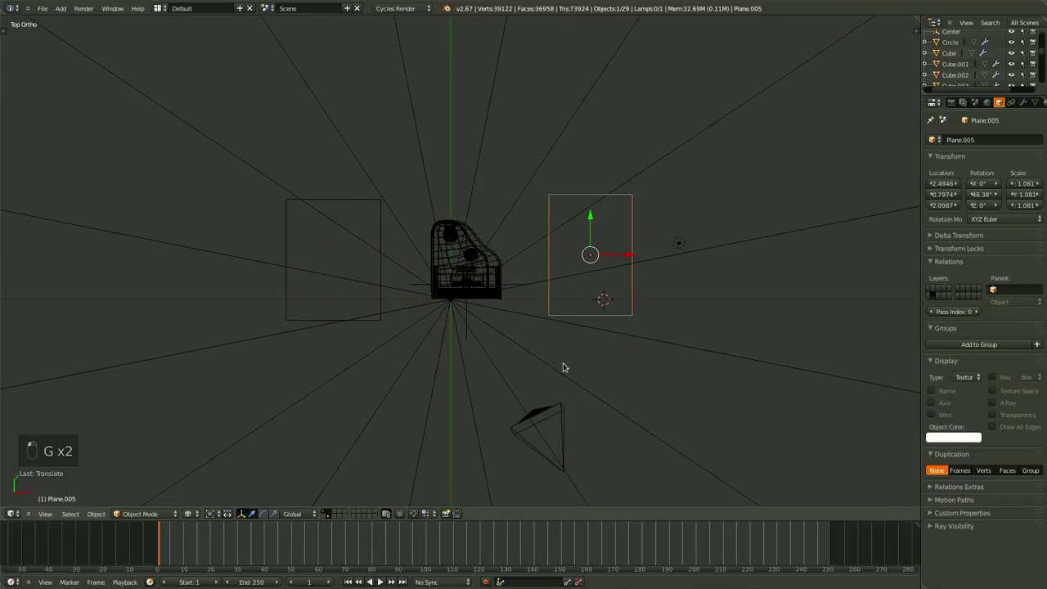
key("ctrl+s")
- Add a third plane above and behind the piano, working in the right orthographic view
key("KP_1")
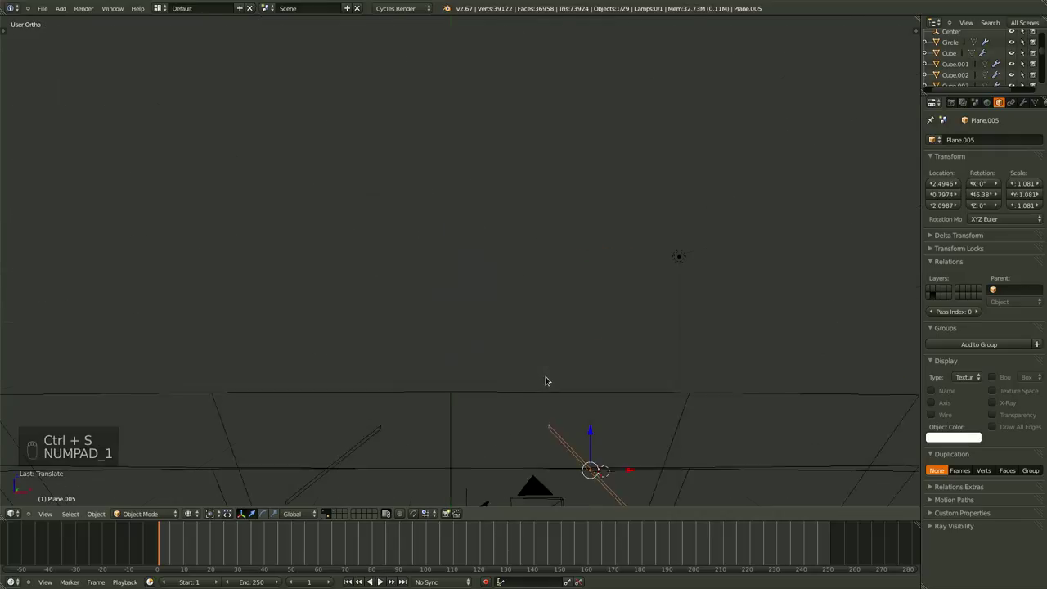
key("KP_3")
scroll(547, 382, "down", 5)
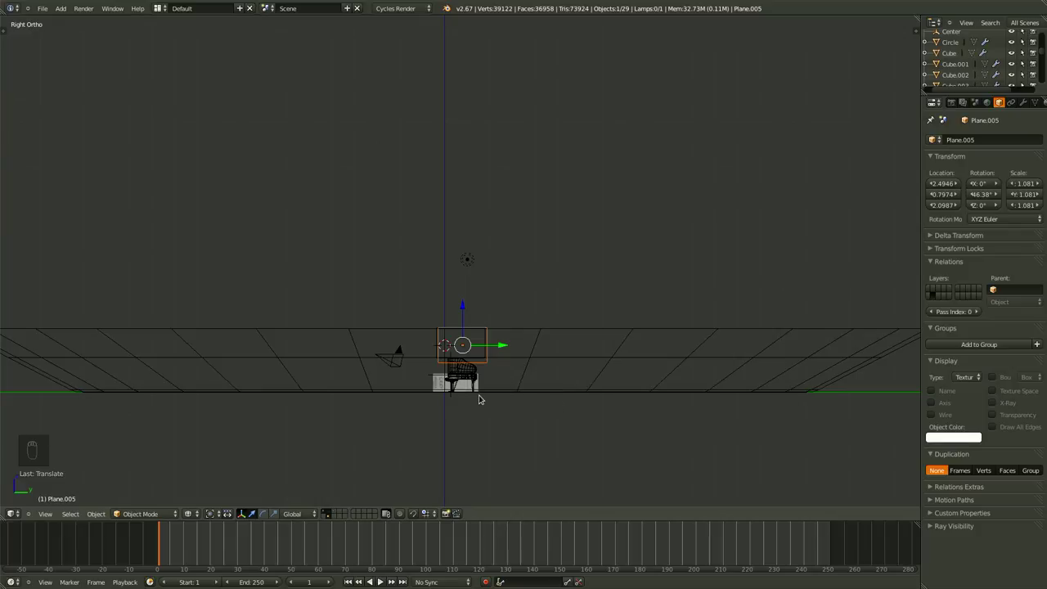
key("shift+a")
mouse_move(591, 309)
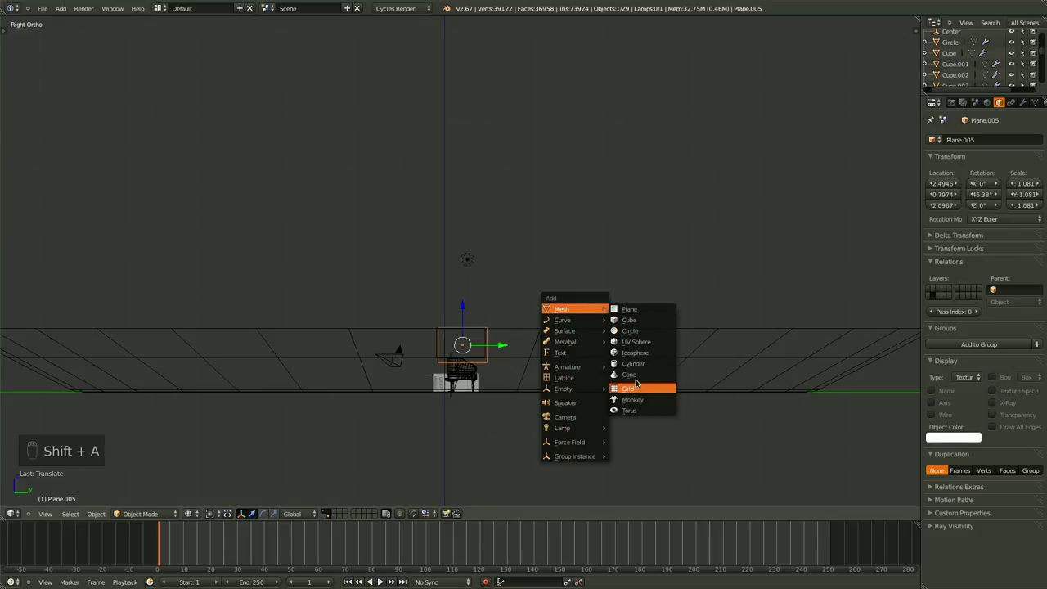
left_click(648, 309)
- Tilt the third plane about 34° around X toward the piano and scale it up to about 3.85
key("r")
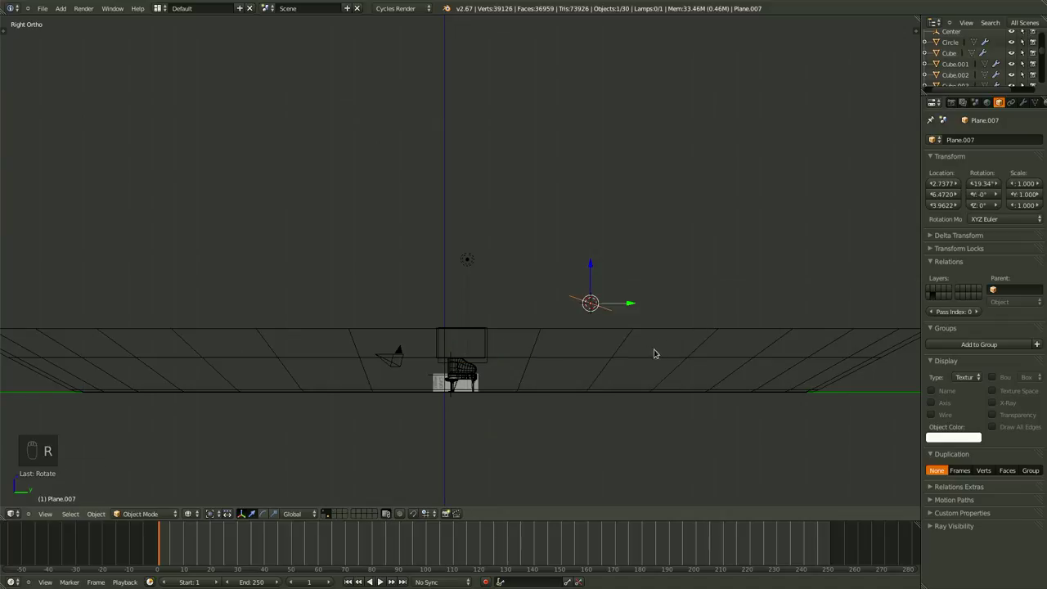
key("s")
key("r")
key("s")
left_click(727, 445)
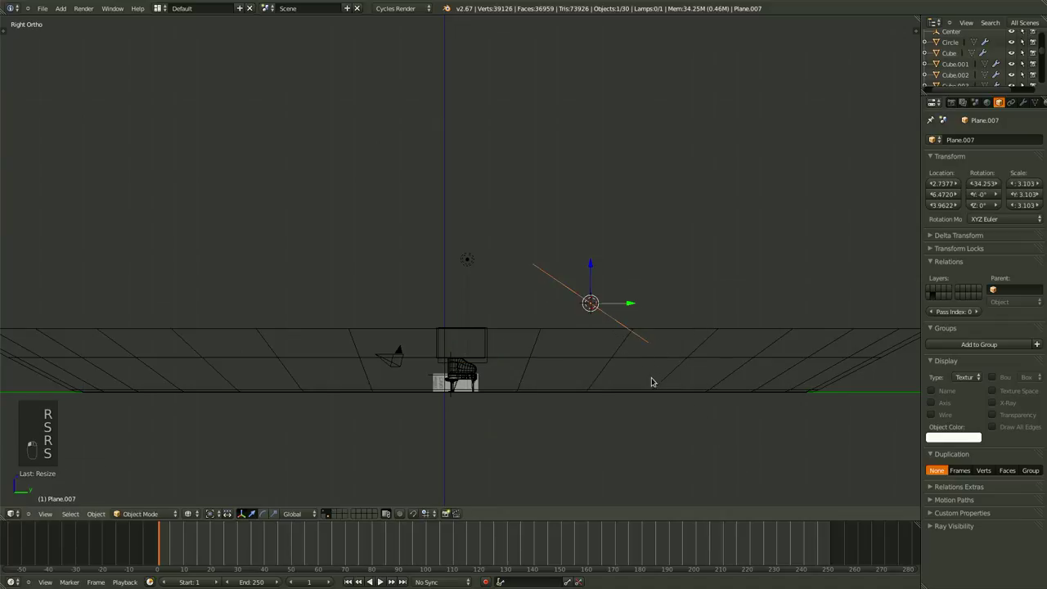
key("s")
left_click(666, 400)
- Return to solid display and move the large rear plane up and left in the camera view, clear of the frame
middle_click_drag(615, 367, 694, 395)
key("z")
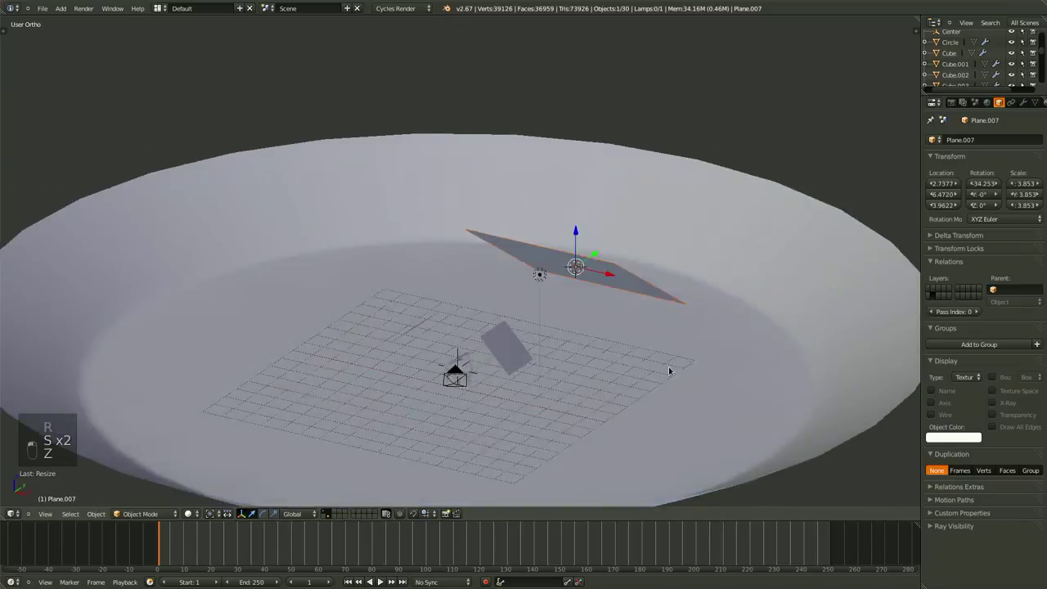
key("KP_0")
key("g")
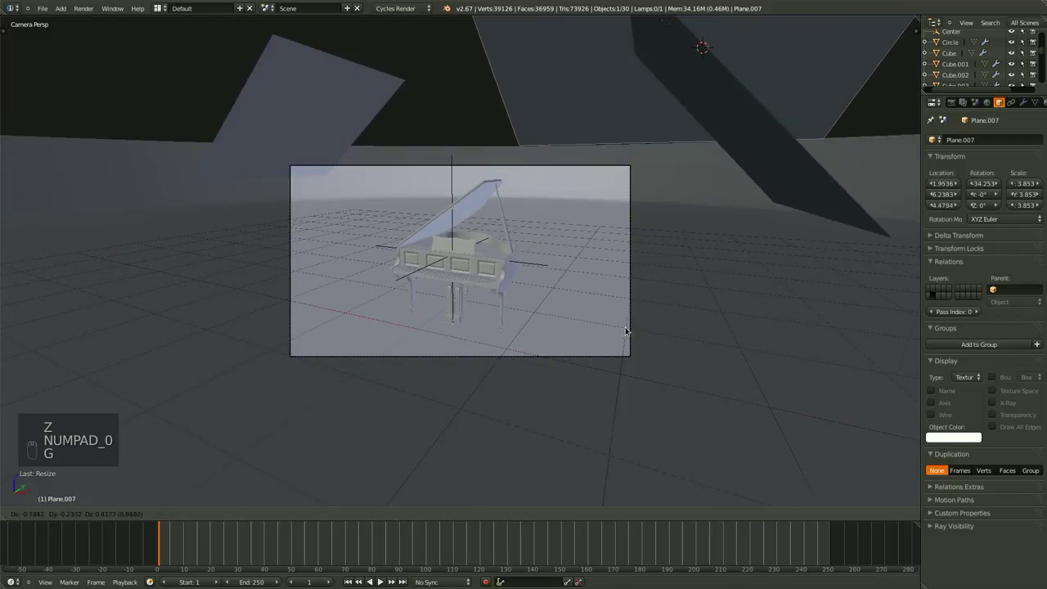
left_click(608, 327)
- Move the smaller plane on the piano's left farther up and outward from the camera frame
right_click(361, 116)
key("g")
left_click(299, 83)
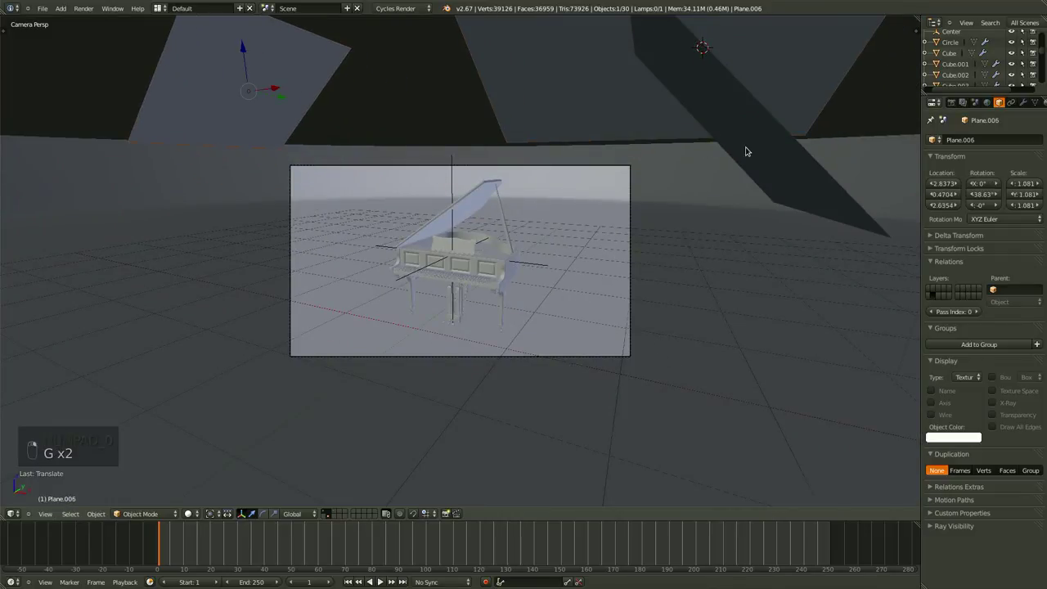
- Move the plane on the piano's right farther outward from the camera frame and save over the existing file
right_click(748, 153)
key("g")
left_click(756, 148)
scroll(638, 287, "down", 2)
key("ctrl+s")
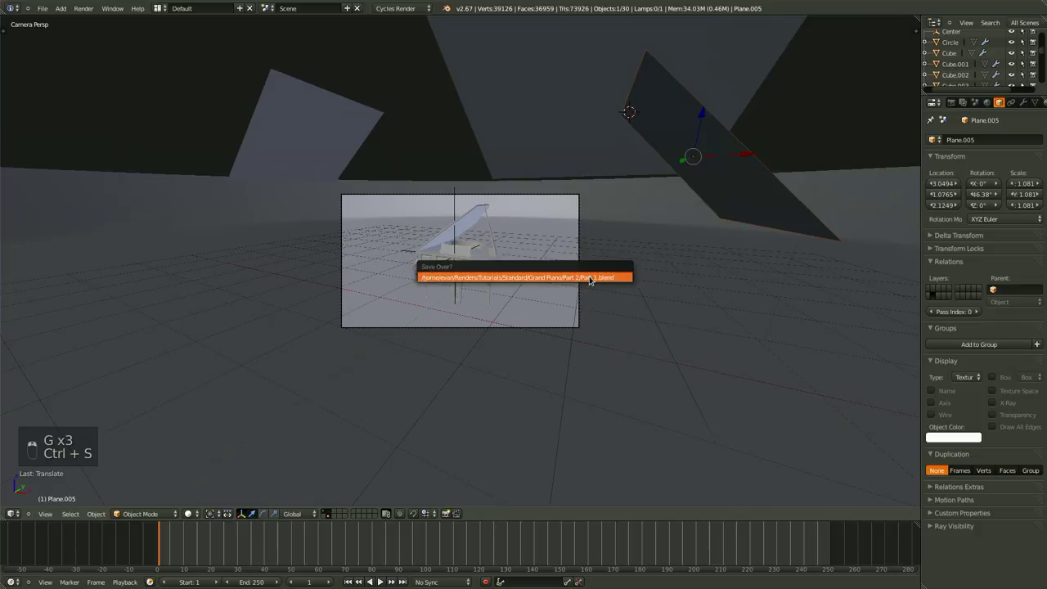
left_click(589, 279)
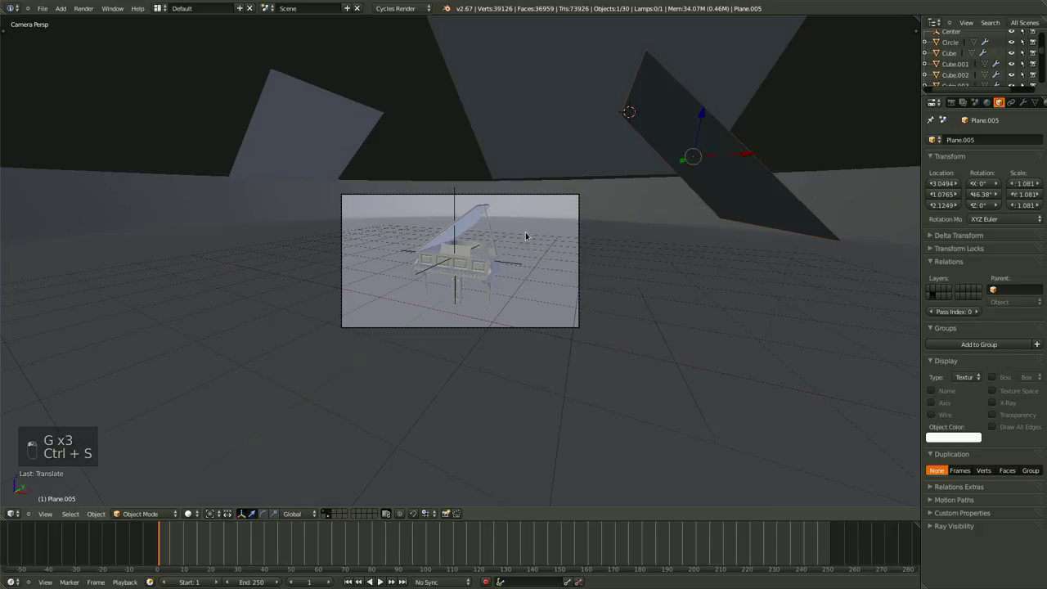
- In the front orthographic wireframe view, scale the large rear plane down to about 2.9
middle_click_drag(528, 236, 496, 301)
scroll(578, 253, "down", 5)
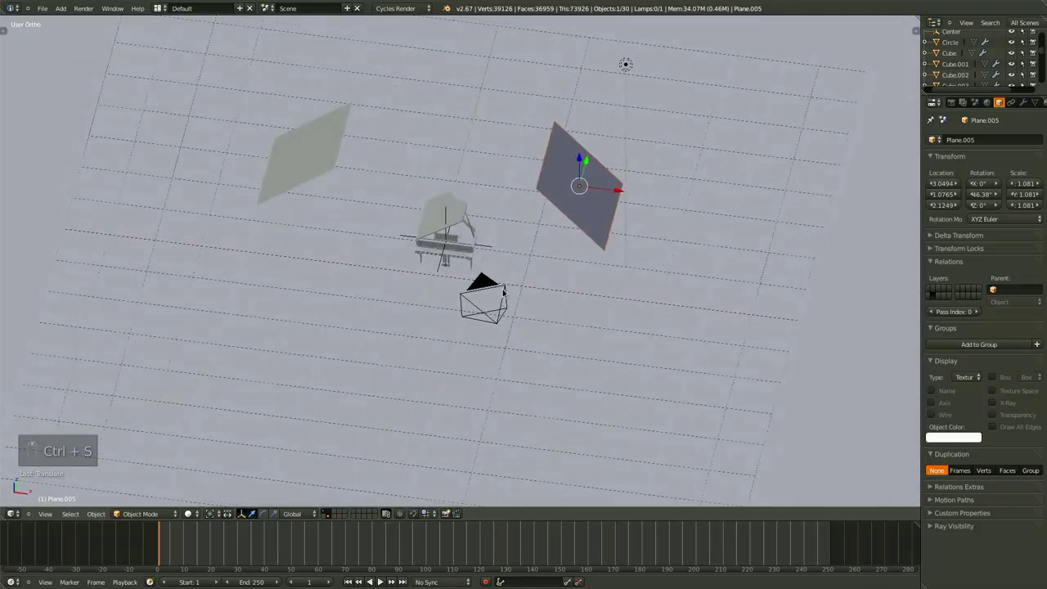
scroll(556, 271, "down", 5)
middle_click_drag(556, 271, 498, 279)
key("KP_1")
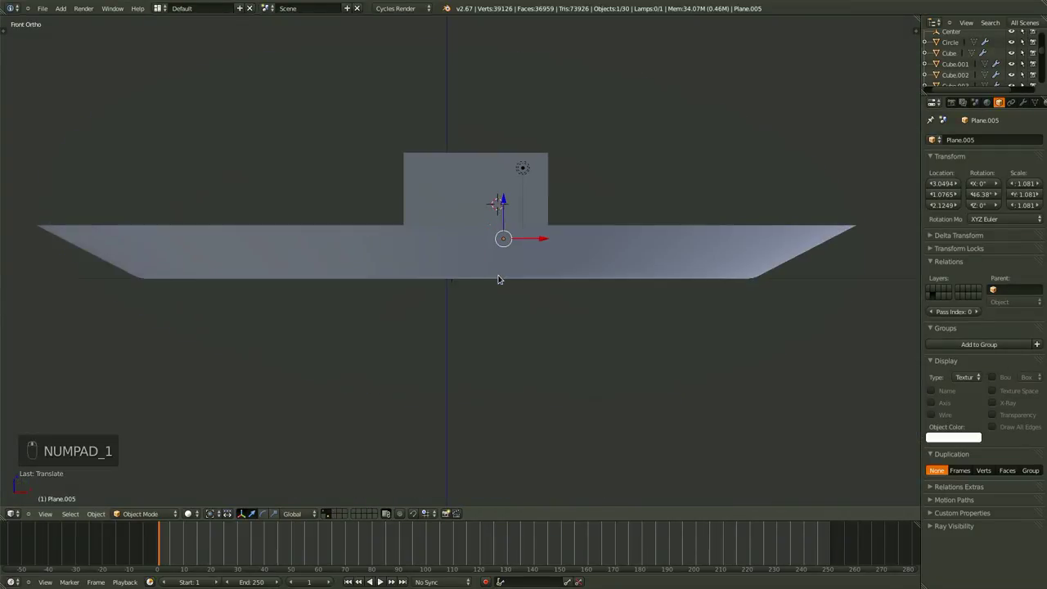
key("z")
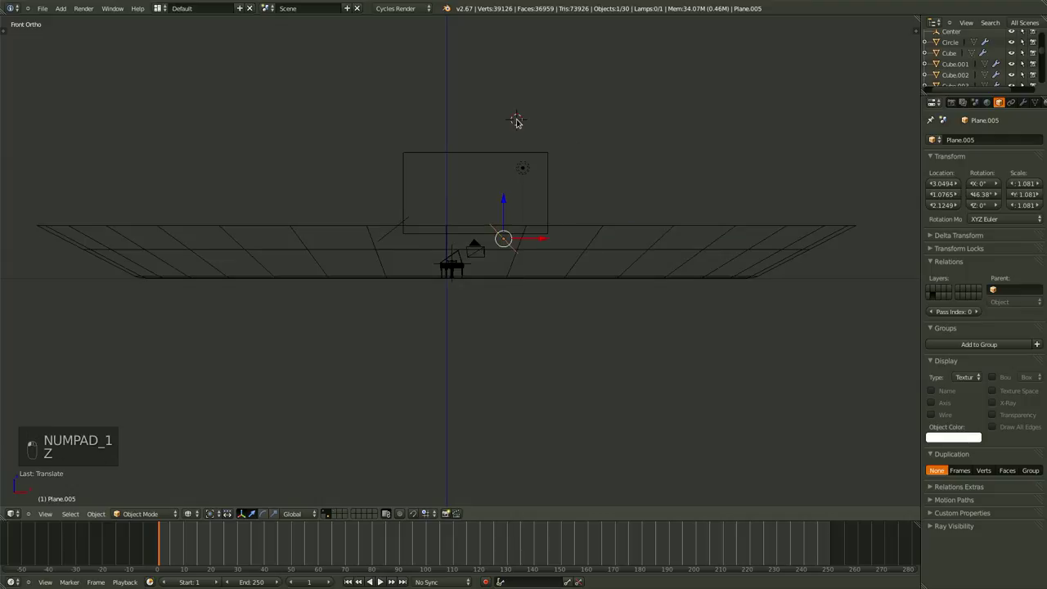
right_click(527, 155)
key("s")
left_click(547, 190)
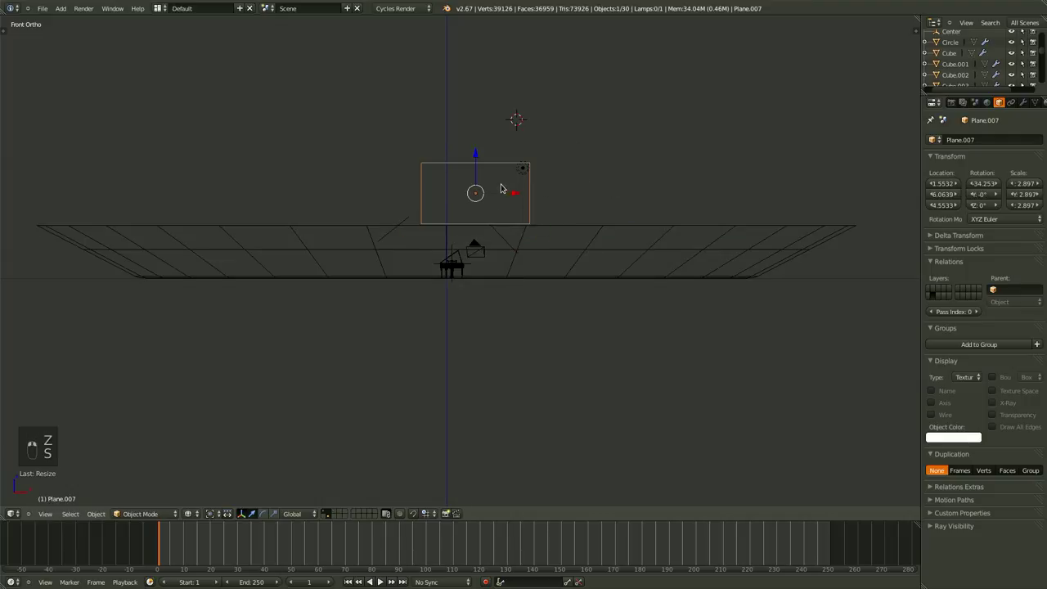
- Add a fourth plane high above the scene, tilt it about 10° around Y and scale it up to about 10.9
key("shift+a")
left_click(573, 168)
key("s")
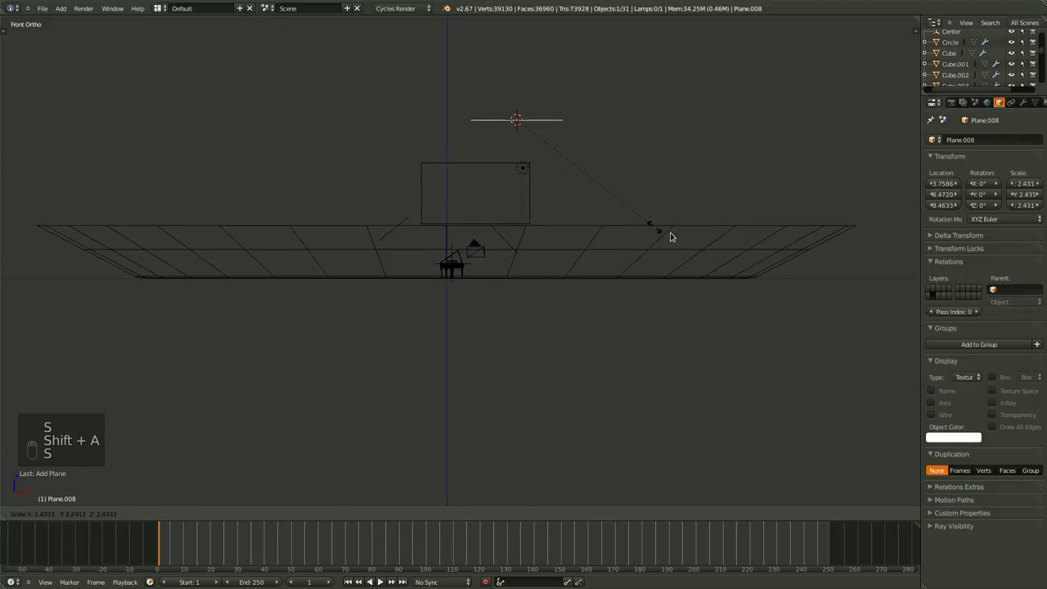
left_click(671, 235)
key("s")
left_click(738, 269)
key("r")
left_click(696, 261)
key("s")
left_click(900, 192)
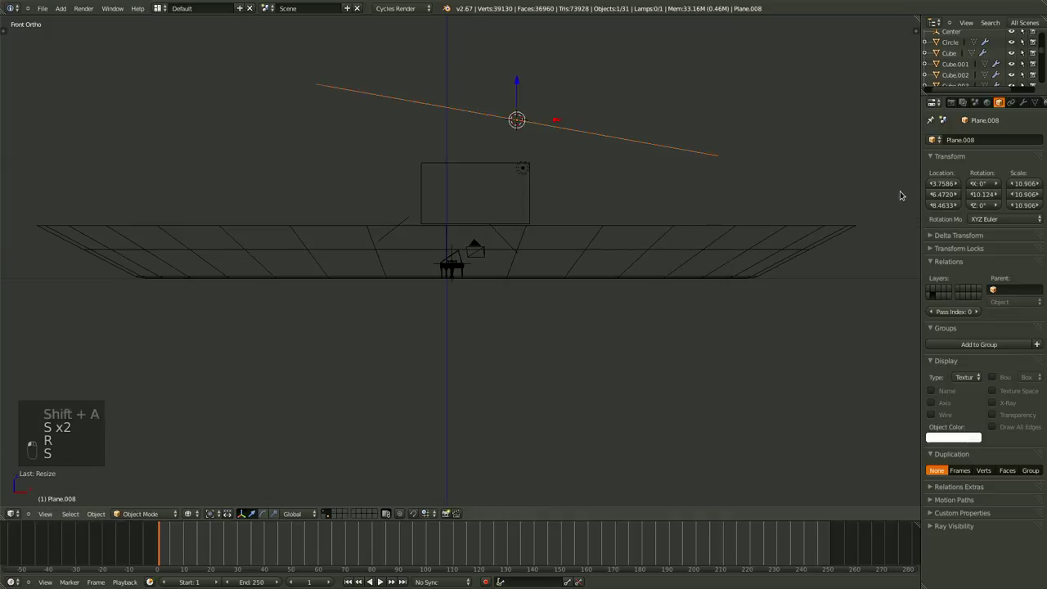
- Rename the circular backdrop object as Bowl
scroll(899, 195, "up", 1)
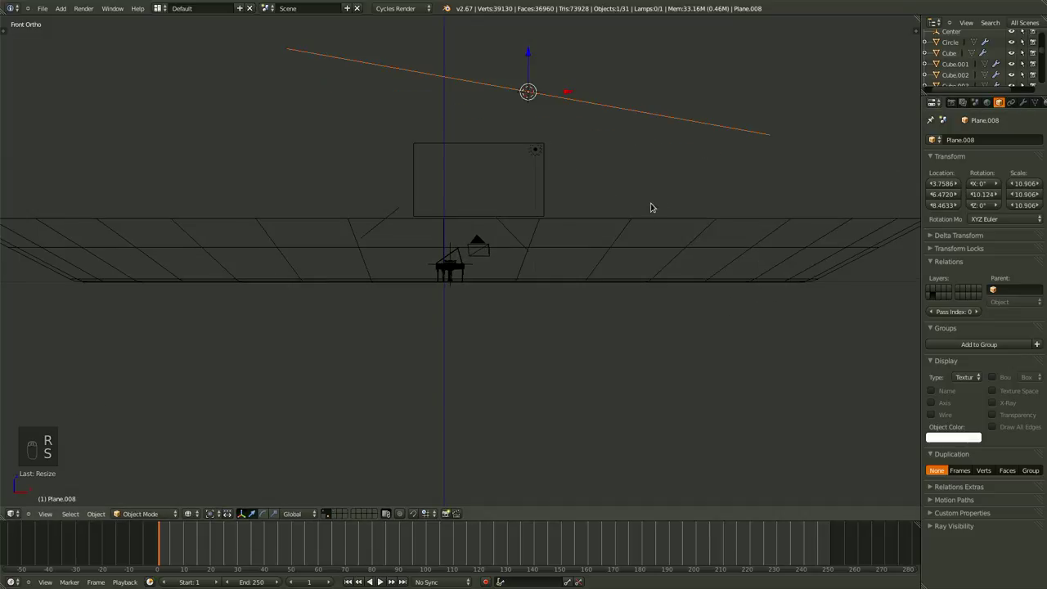
middle_click_drag(652, 208, 565, 341)
right_click(565, 340)
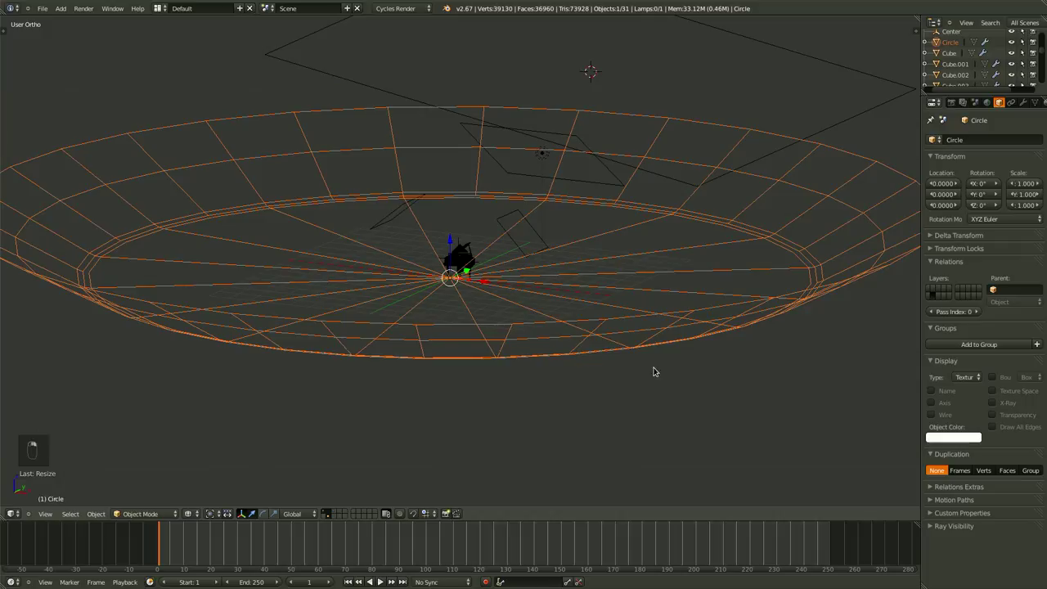
left_click(981, 139)
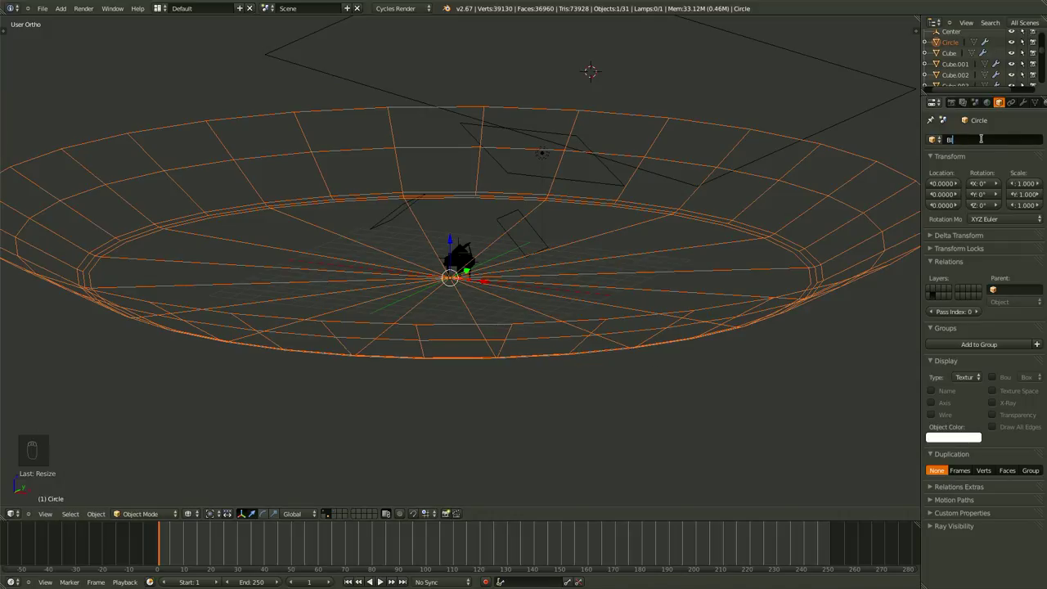
key("BackSpace")
key("BackSpace")
type("o")
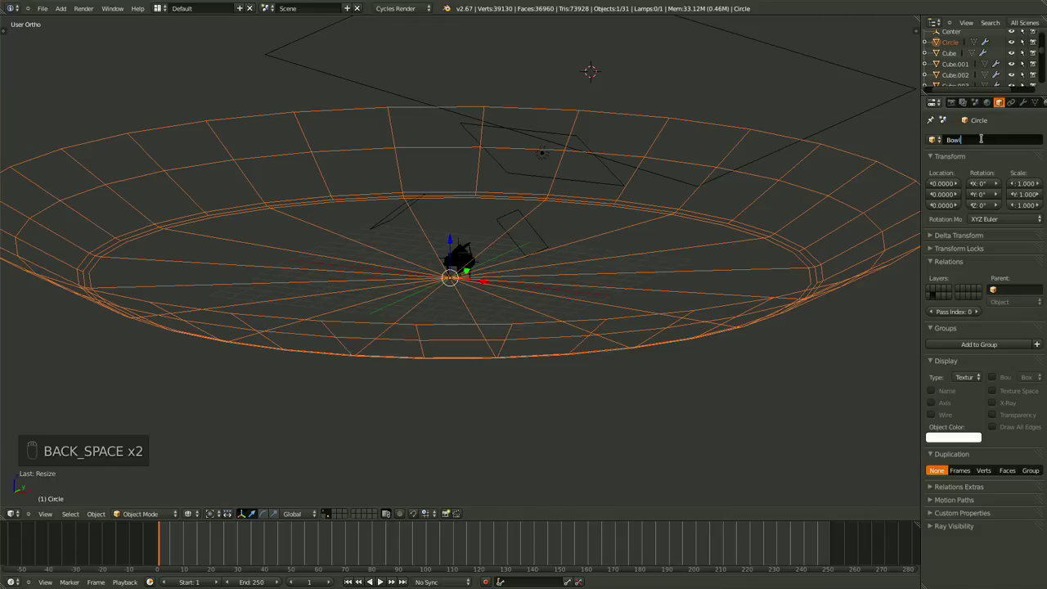
type("wl")
key("Return")
- Rename the small tilted plane on the piano's right as lamp_warm
middle_click_drag(339, 182, 736, 270)
right_click(499, 243)
left_click(981, 139)
key("BackSpace")
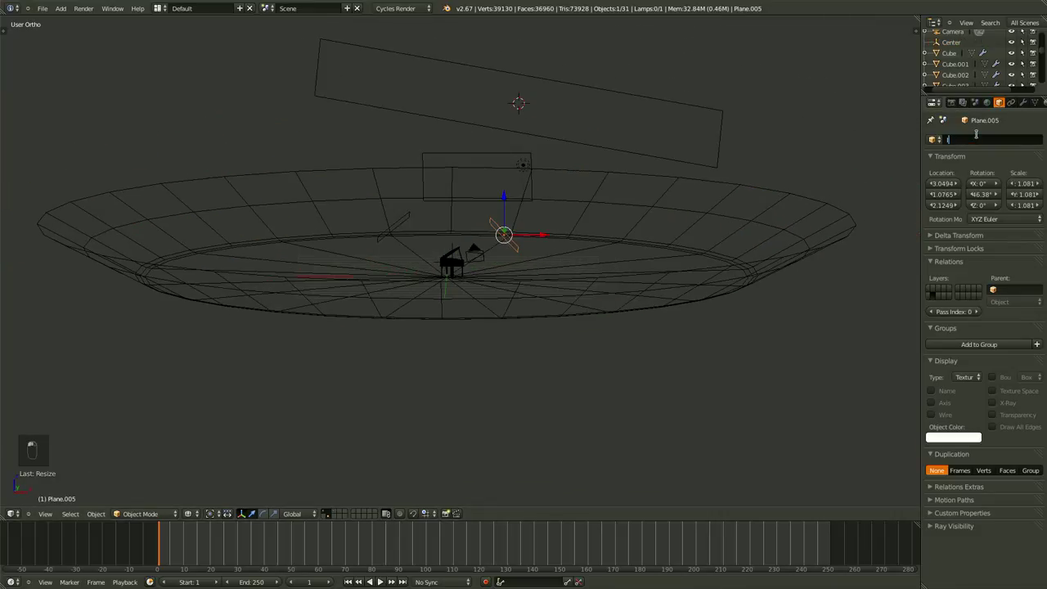
type("lamp_warm")
key("Return")
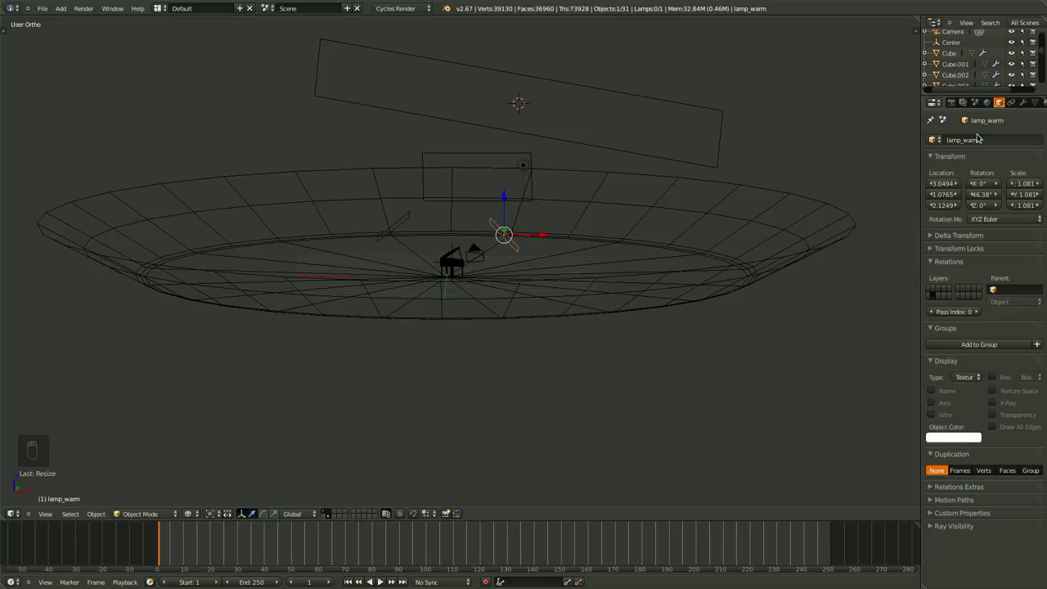
- Rename the small tilted plane on the piano's left as lamp_cool
right_click(397, 236)
right_click(420, 228)
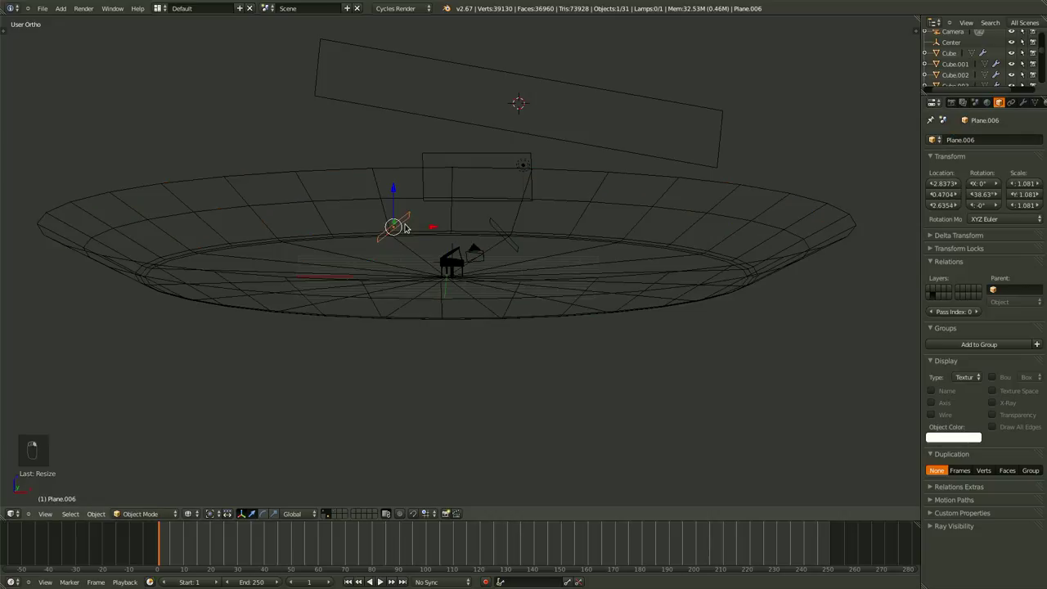
left_click(991, 141)
type("lam")
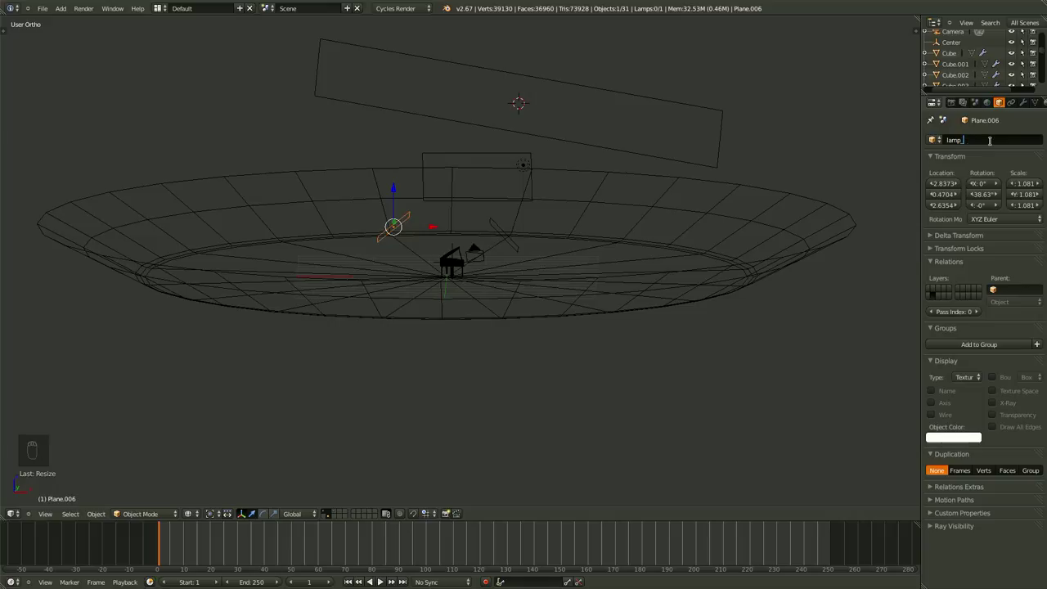
type("p_cool")
key("Return")
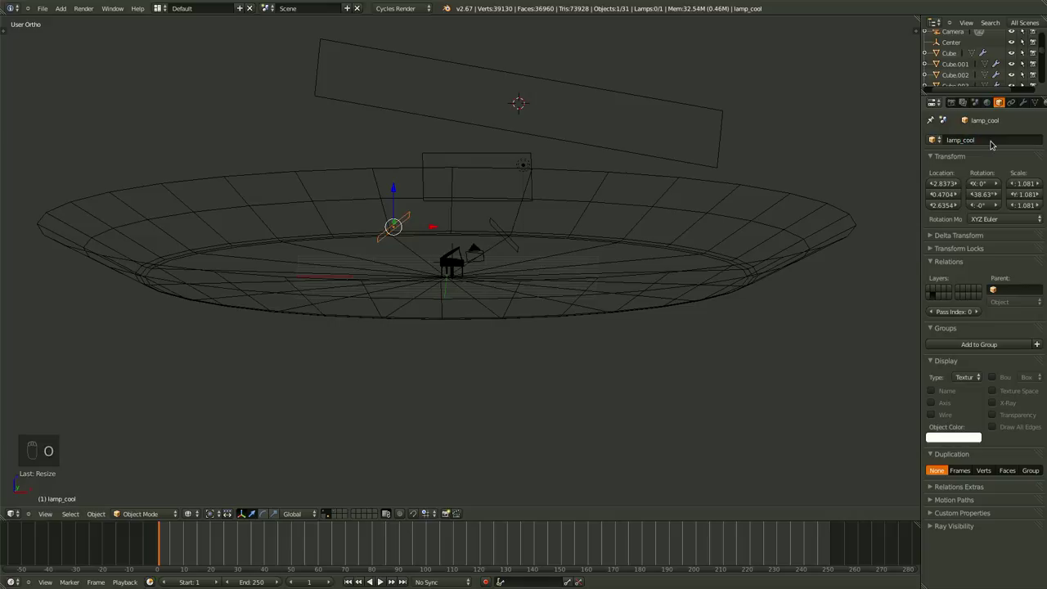
- Rename the medium plane behind and above the piano as lamp_sun
right_click(517, 198)
right_click(509, 202)
left_click(983, 141)
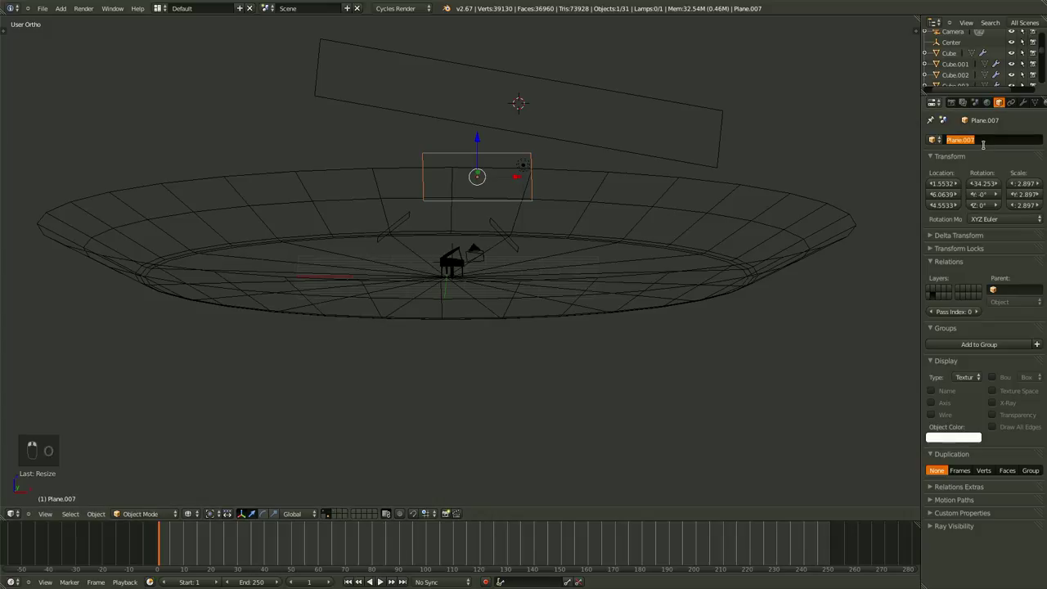
type("lam")
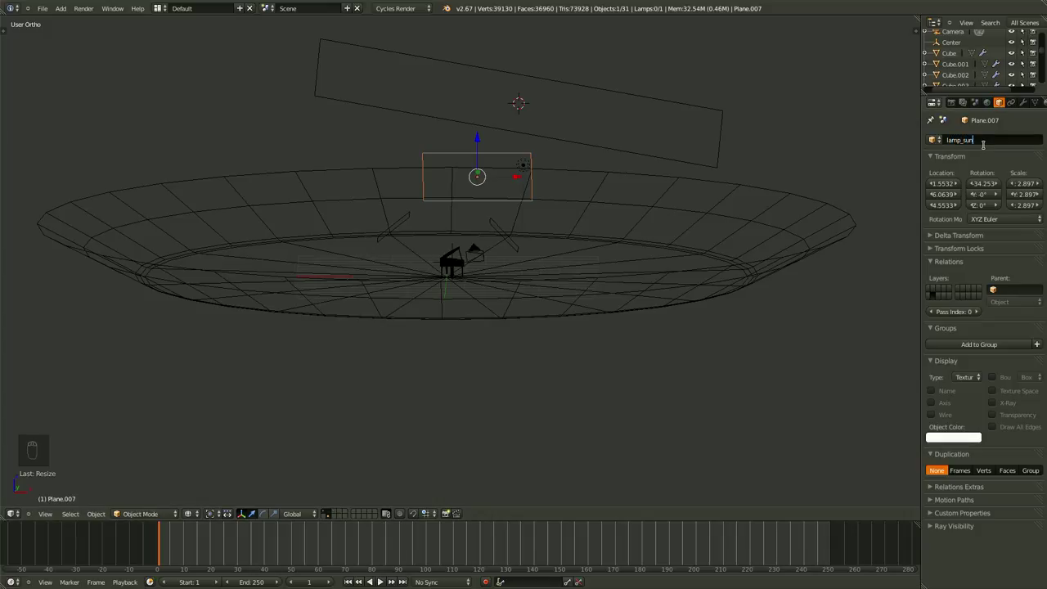
type("p_sun")
key("Return")
- Rename the very large overhead plane as lamp_fill and save the file
right_click(720, 117)
left_click(962, 140)
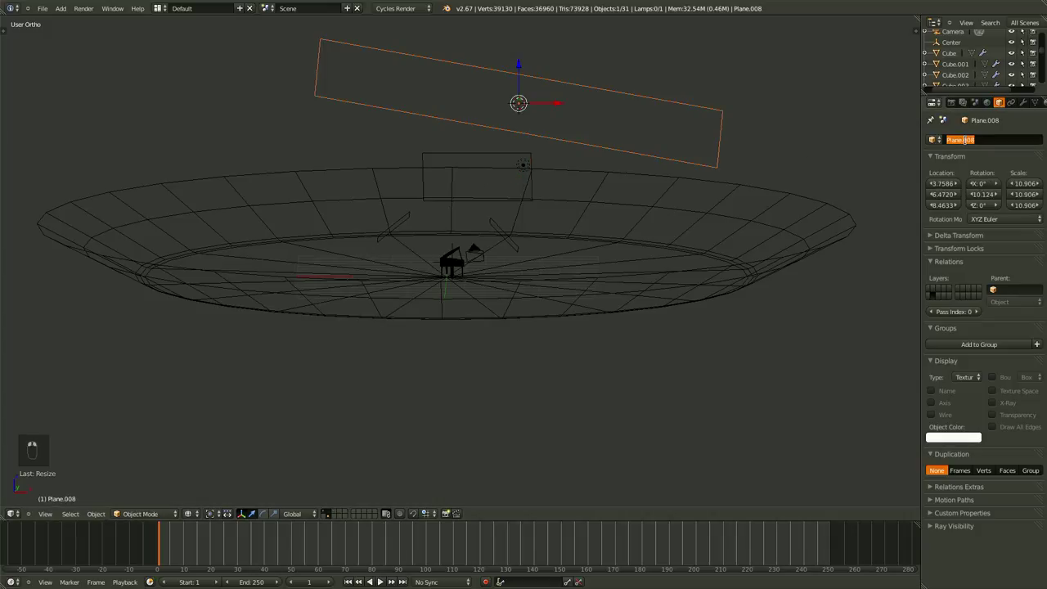
type("lamp_fill")
key("Return")
key("ctrl+s")
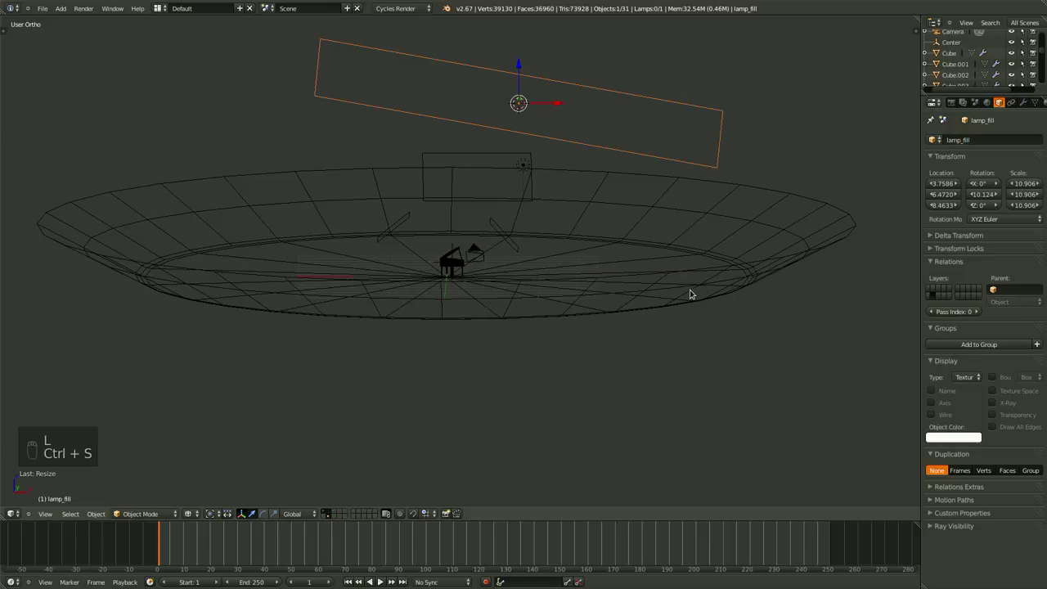
- Delete the original Lamp object beside the lamp_sun plane
right_click(523, 170)
right_click(522, 167)
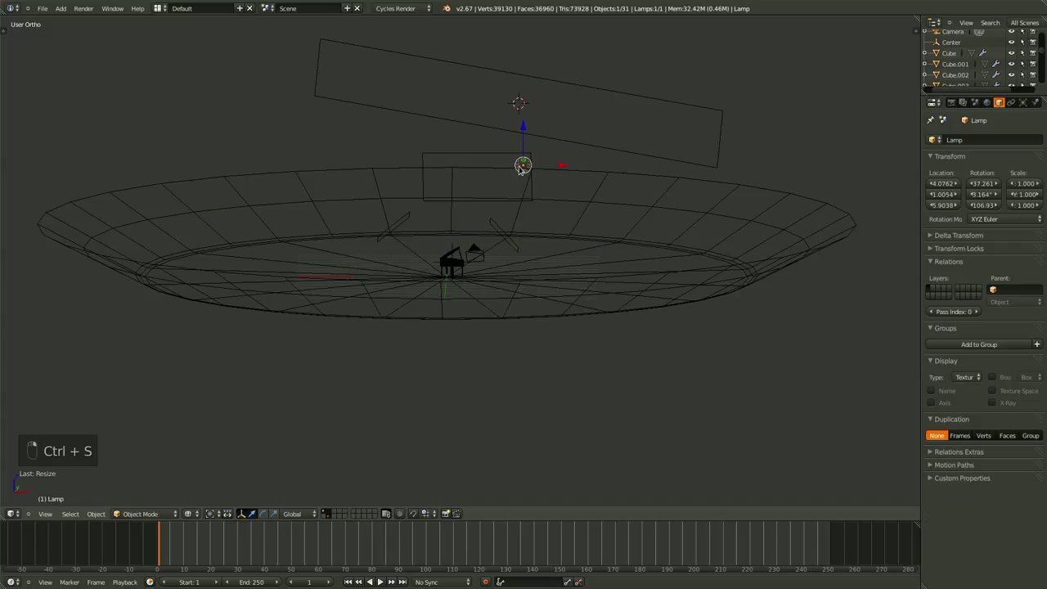
key("Delete")
left_click(528, 212)
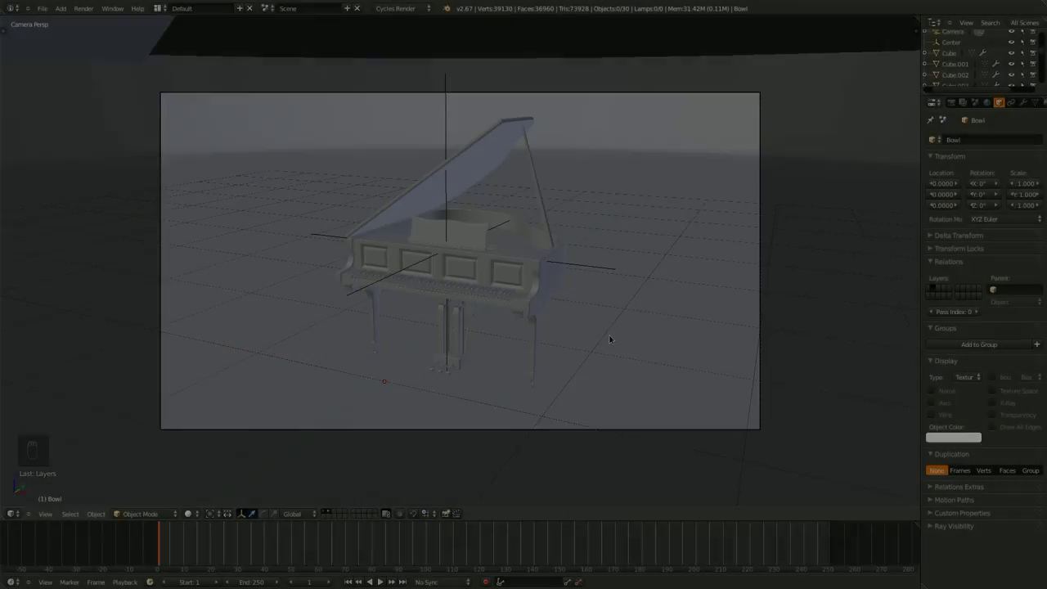
- Select the lamp_warm plane and leave the camera view for a perspective overview of the piano and its surrounding planes
scroll(561, 304, "down", 3)
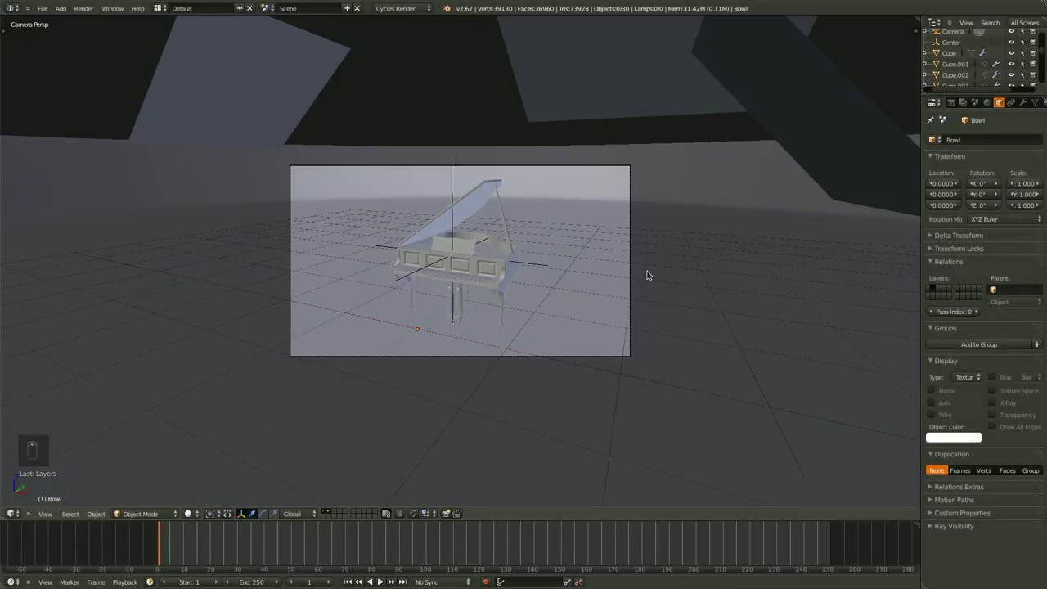
right_click(776, 124)
scroll(666, 327, "down", 3)
middle_click_drag(666, 327, 633, 339)
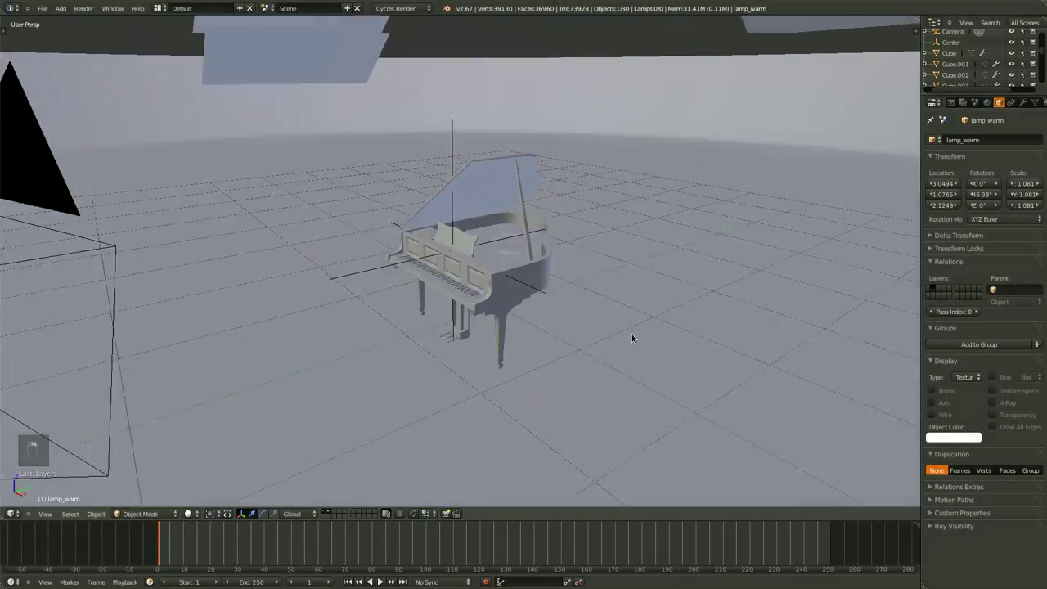
scroll(633, 338, "down", 3)
scroll(686, 178, "down", 2)
middle_click_drag(449, 329, 491, 354)
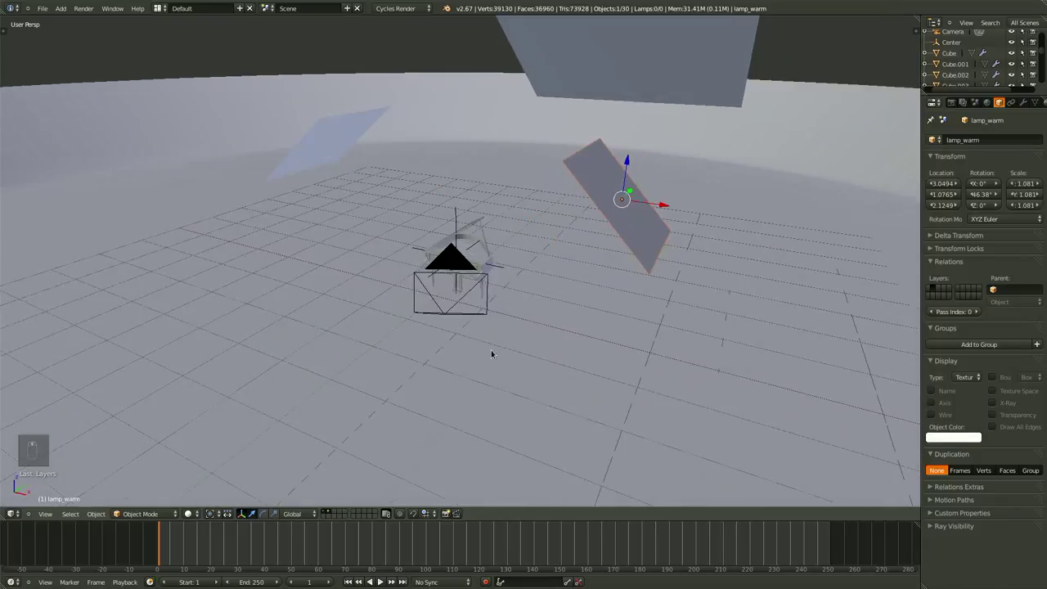
- Create a new screen layout from Default named Materials and save the file
left_click(159, 8)
left_click(239, 9)
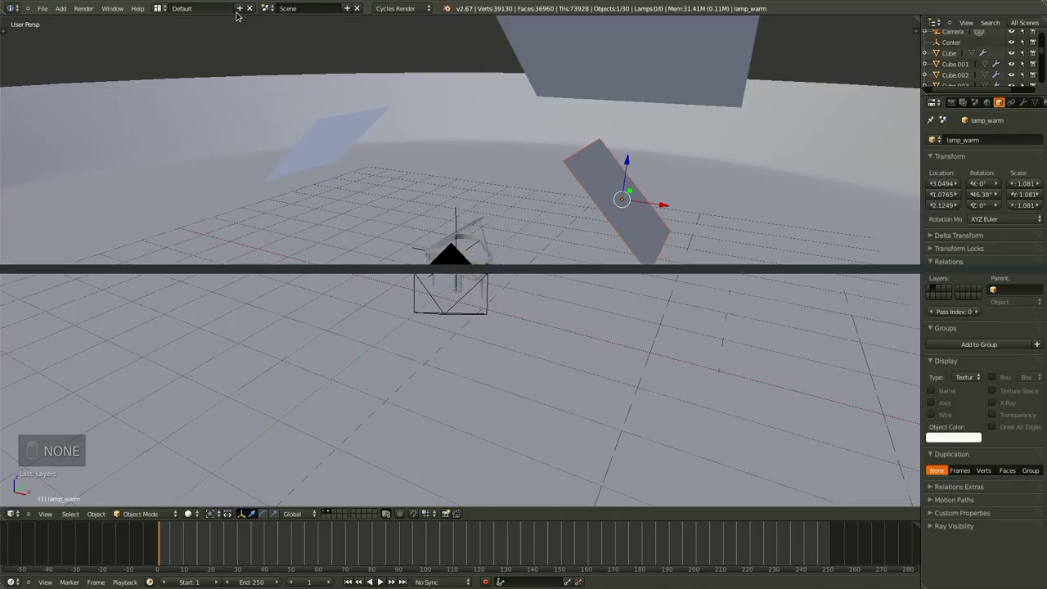
left_click(196, 10)
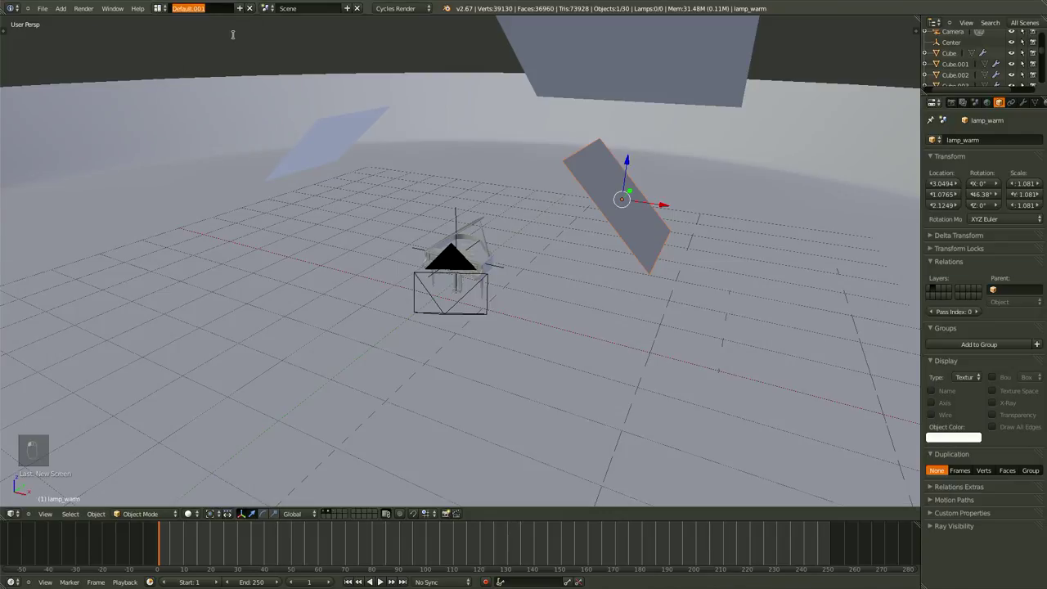
type("Material")
key("Return")
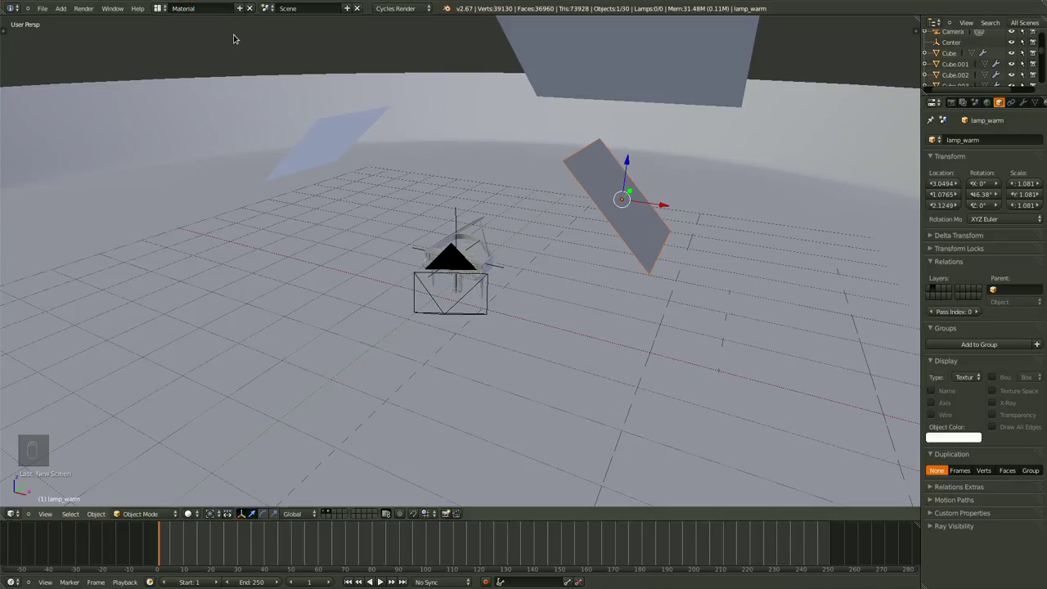
double_click(220, 8)
type("s")
key("Return")
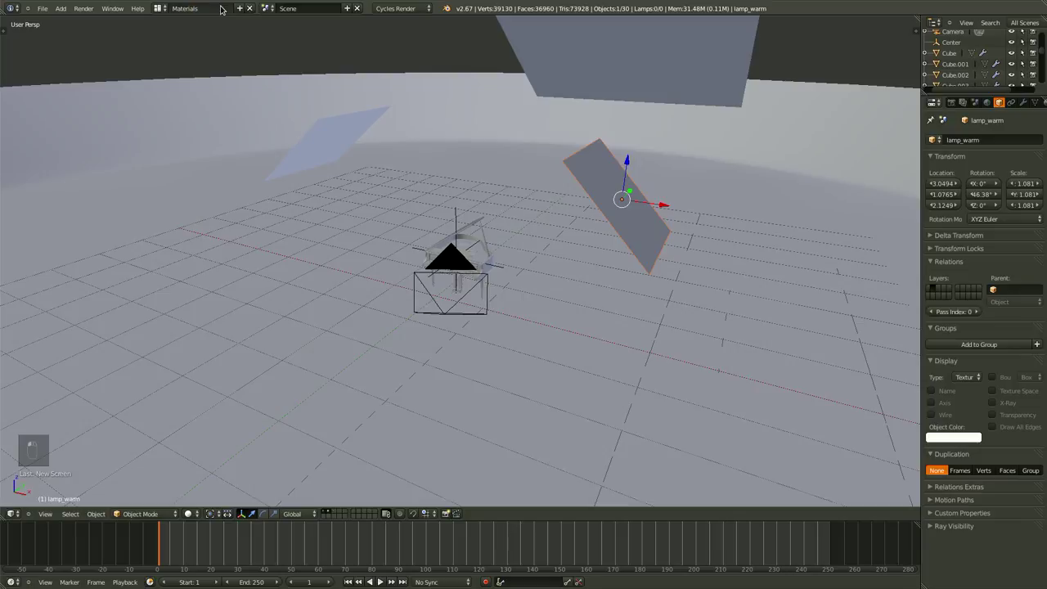
key("ctrl+s")
left_click(455, 404)
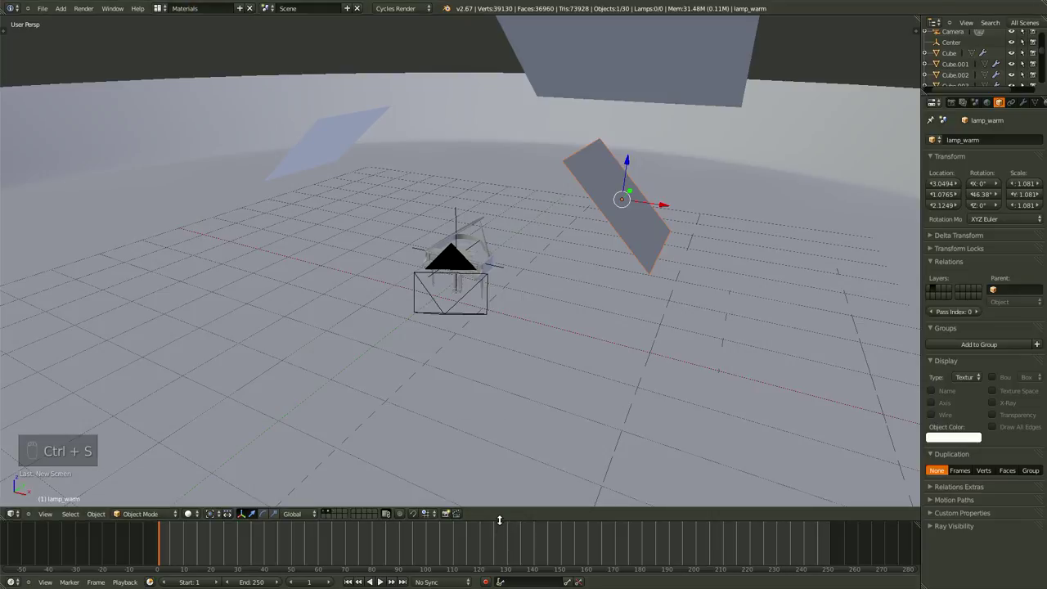
- Enlarge the timeline area to over half the window height and turn it into a Node Editor for material shader nodes
left_click_drag(499, 521, 503, 266)
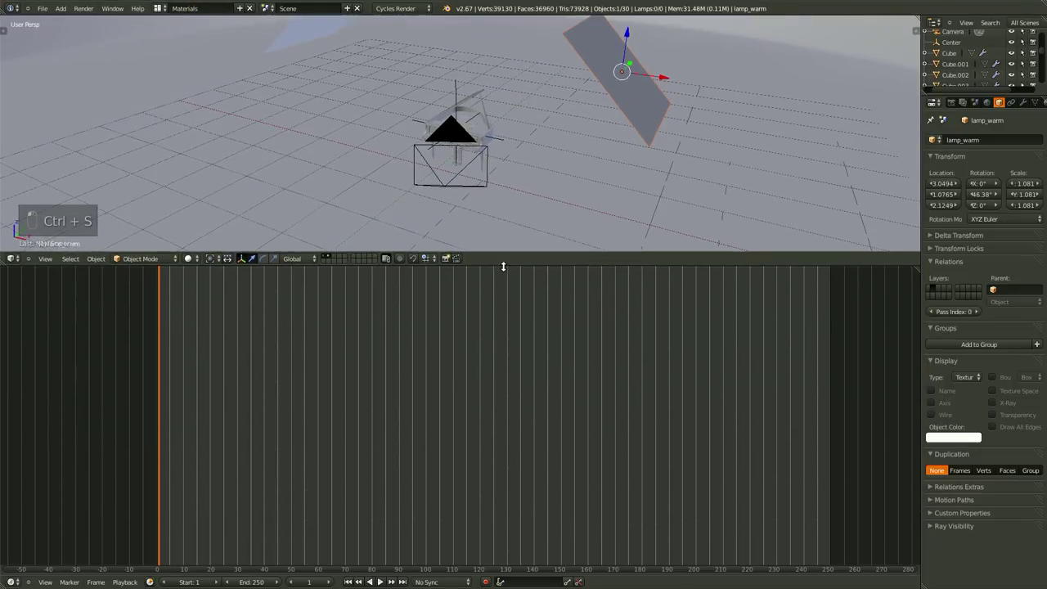
left_click(10, 581)
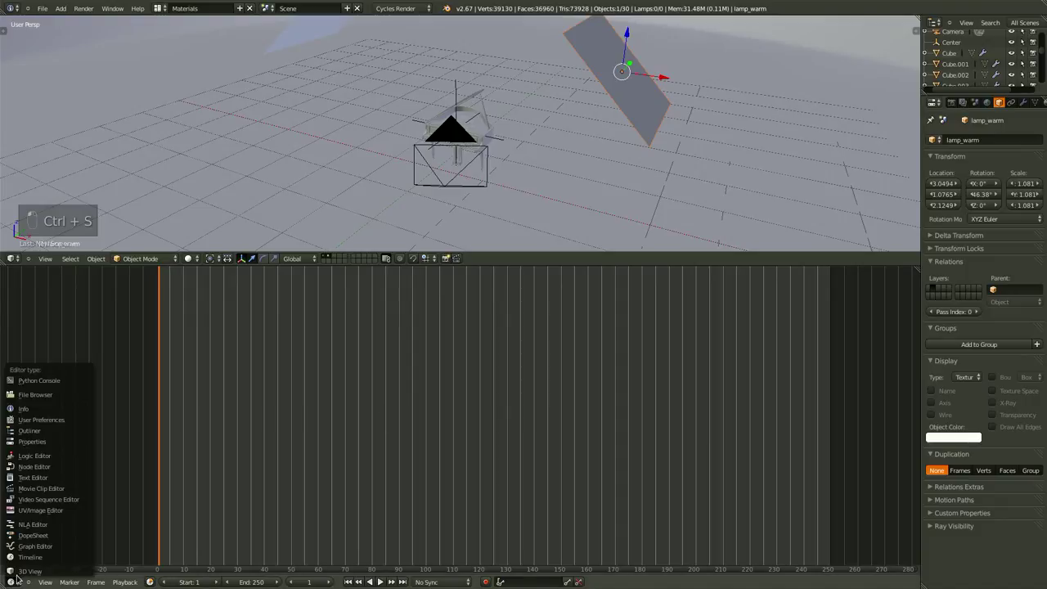
left_click(52, 468)
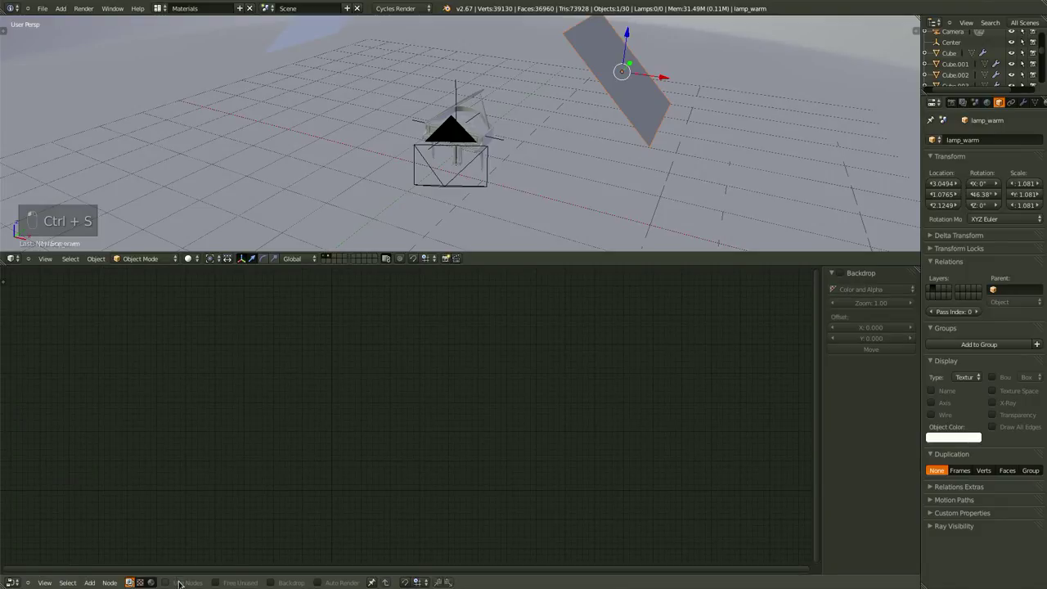
left_click(151, 583)
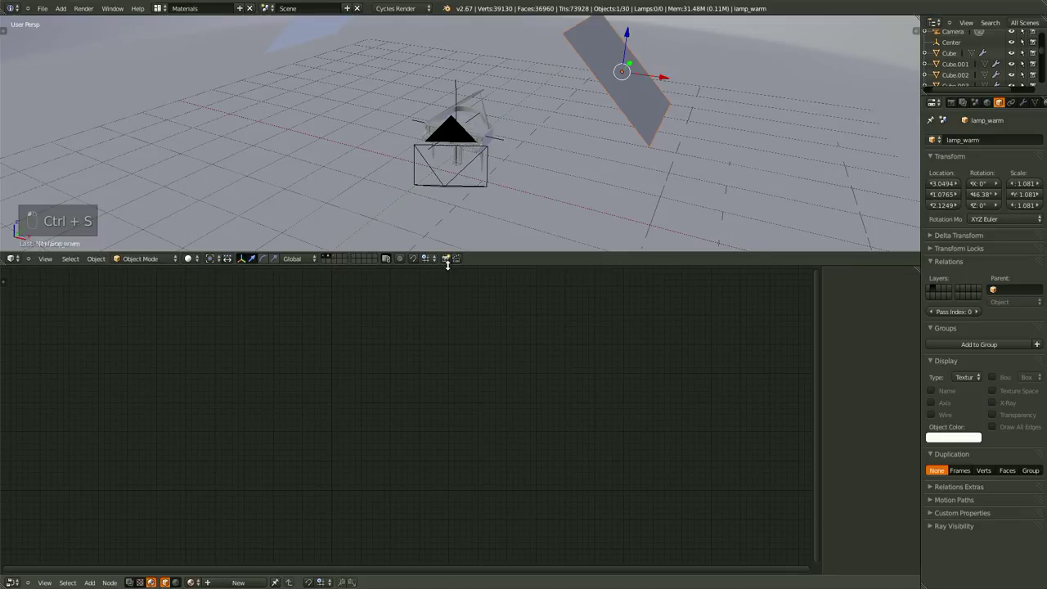
- Create a new material on the lamp_warm plane and name it lamp_warm
scroll(603, 136, "down", 2)
scroll(599, 140, "down", 1)
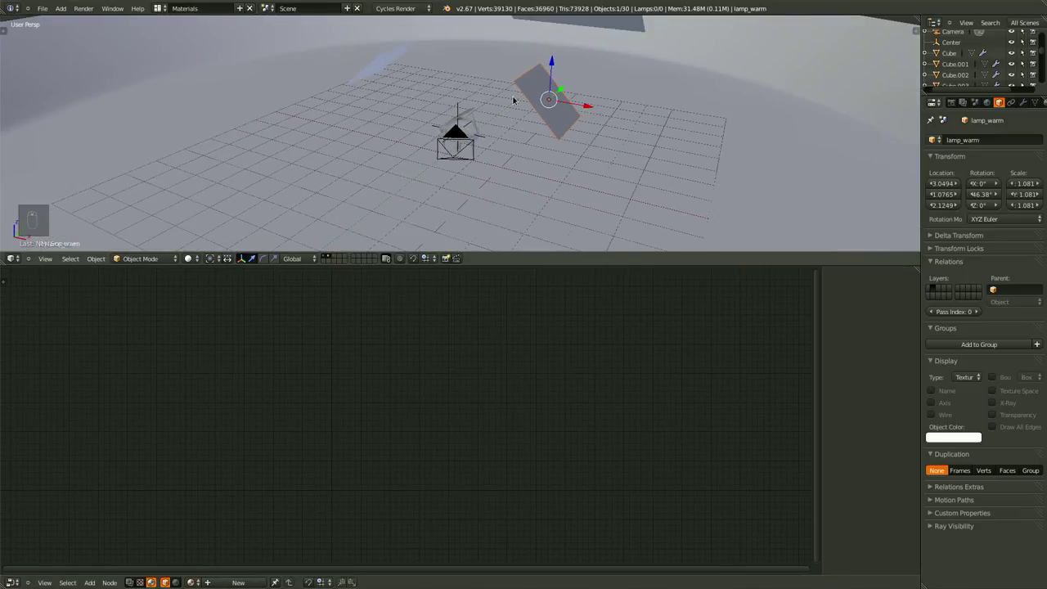
left_click(238, 582)
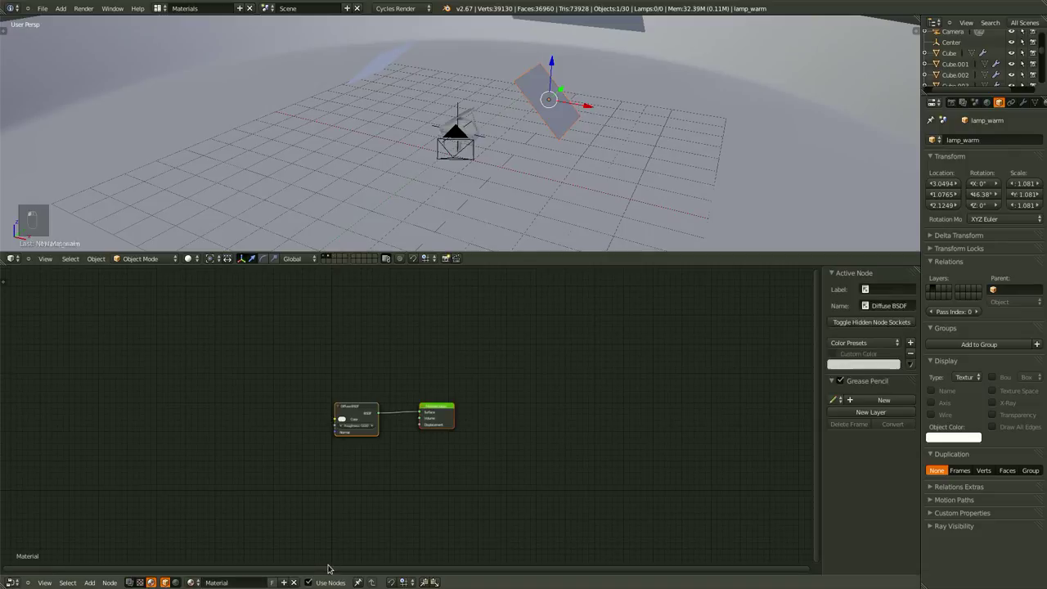
left_click(239, 582)
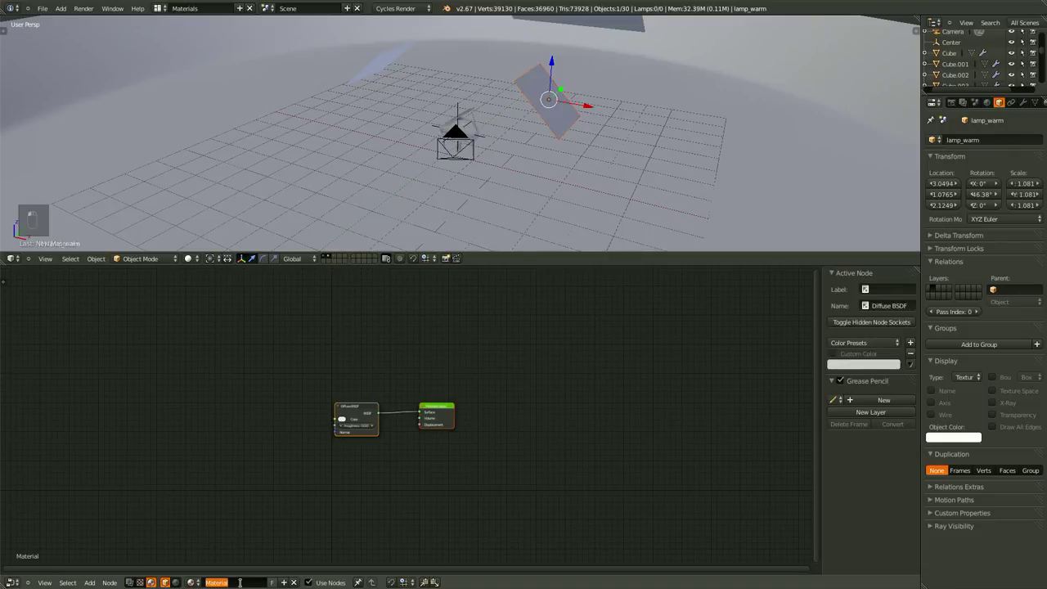
type("lamp_warm")
key("Return")
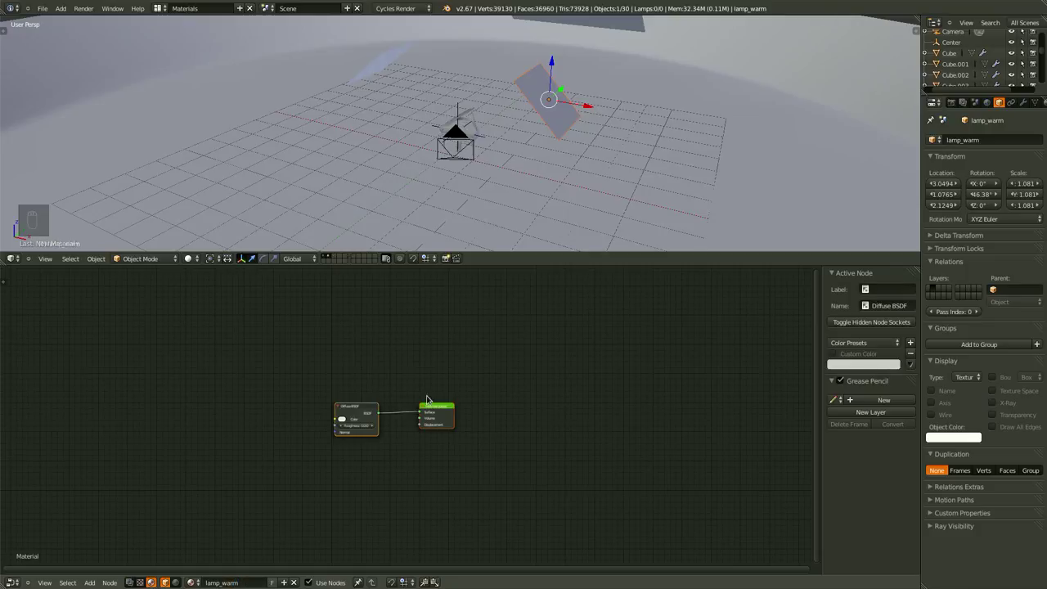
- Replace the lamp_warm material's Diffuse BSDF with an Emission shader connected to the Material Output's Surface
scroll(430, 495, "up", 3)
middle_click_drag(436, 498, 561, 505)
scroll(531, 442, "up", 2)
left_click_drag(533, 391, 534, 454, "ctrl")
key("x")
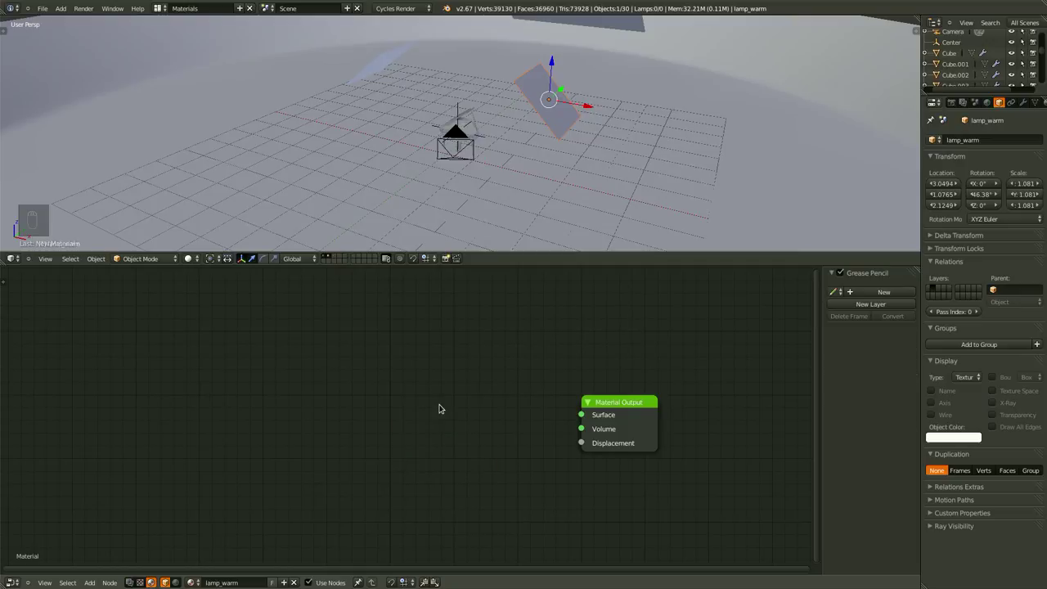
key("shift+a")
mouse_move(432, 440)
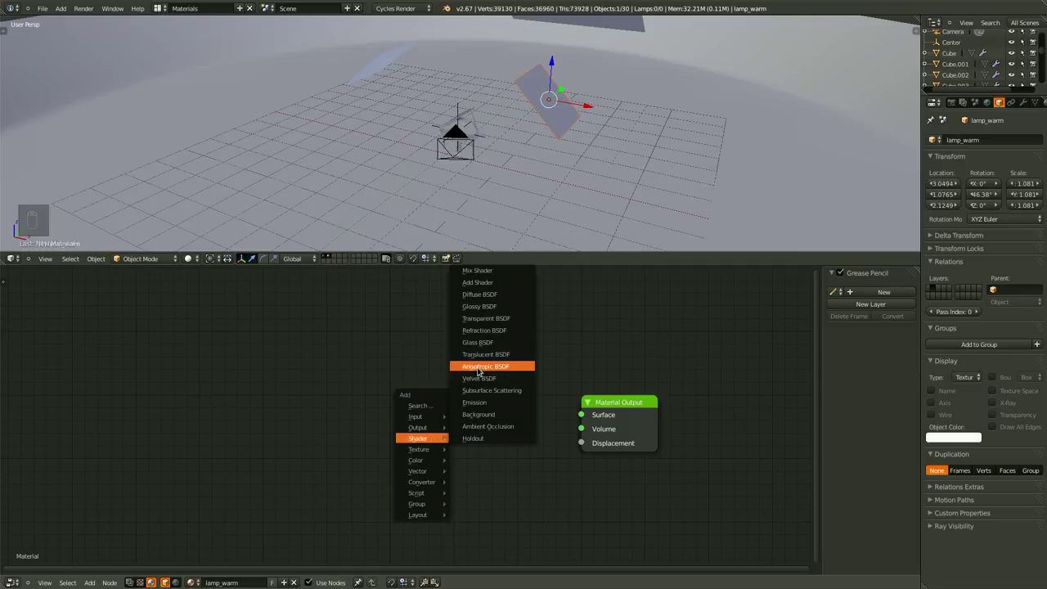
left_click(491, 400)
left_click(377, 381)
left_click(625, 450)
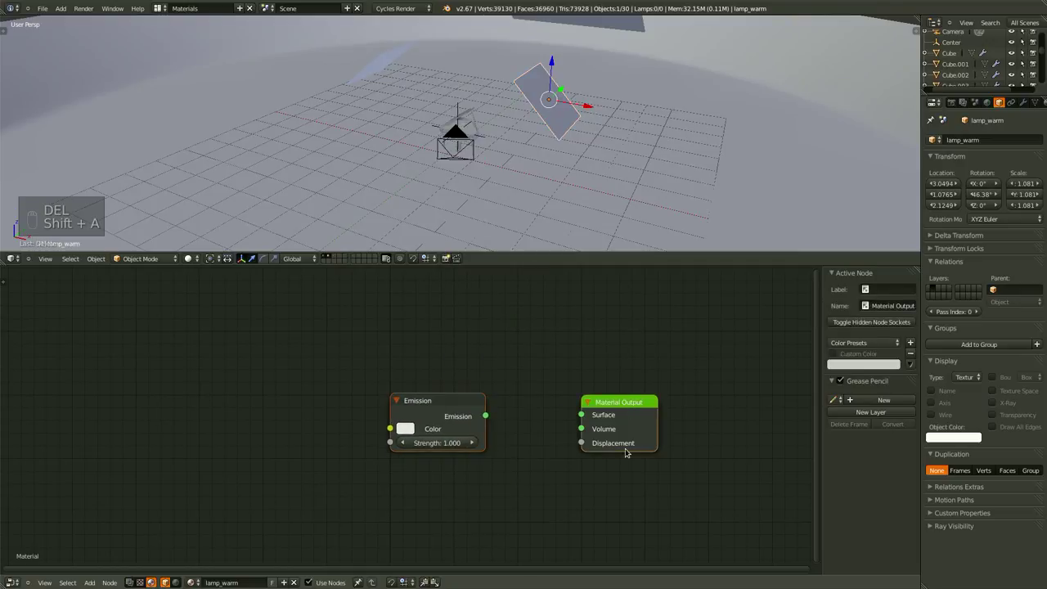
key("f")
- Give the lamp_warm Emission shader a pale pink color and a strength of 3, and save over the file
scroll(422, 464, "up", 2)
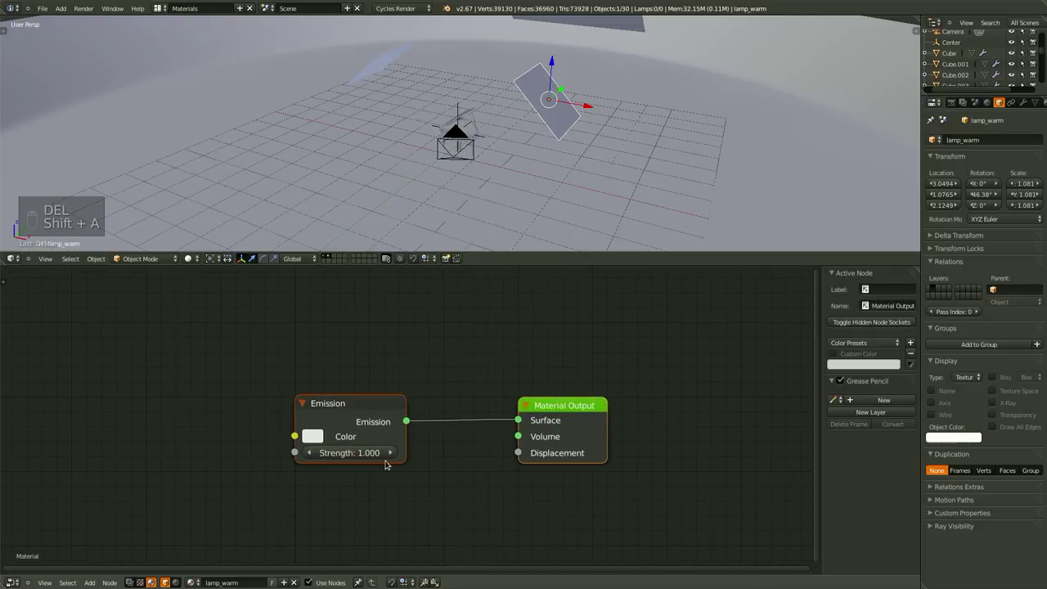
left_click(313, 437)
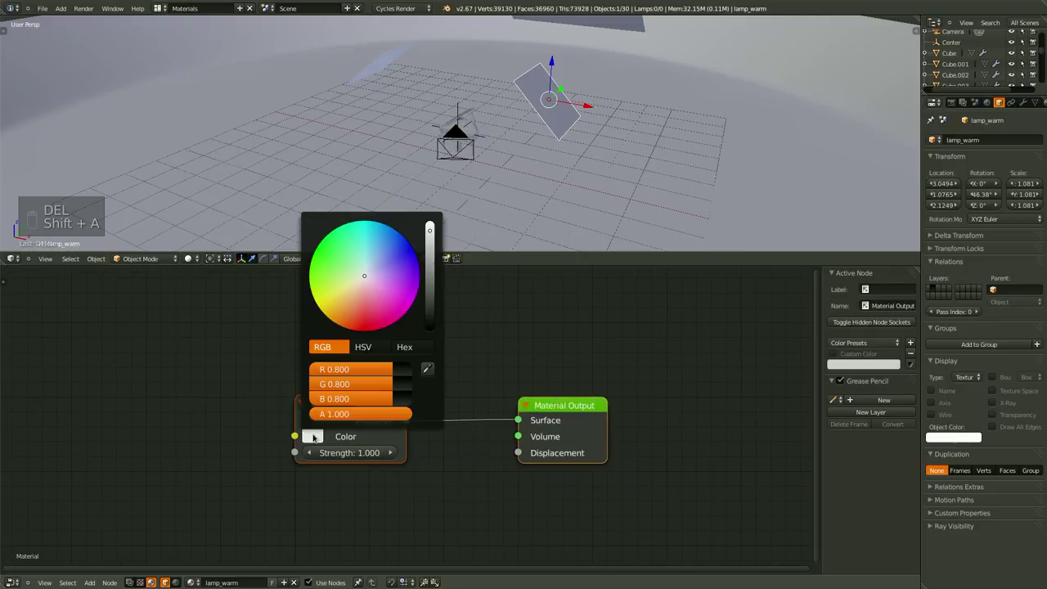
left_click_drag(367, 281, 364, 292)
left_click(360, 453)
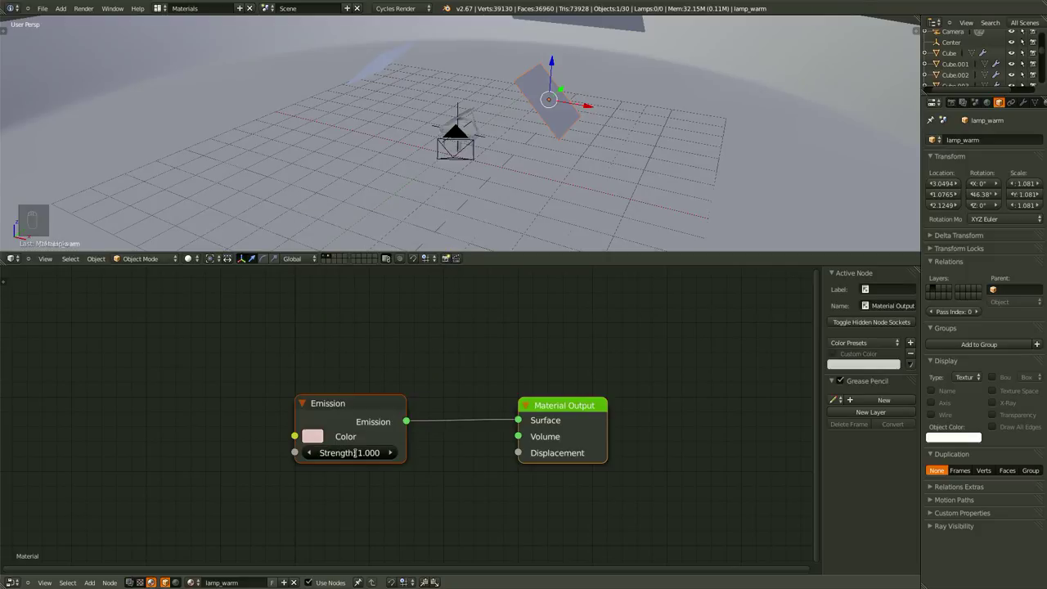
key("BackSpace")
type("3")
key("Return")
key("ctrl+s")
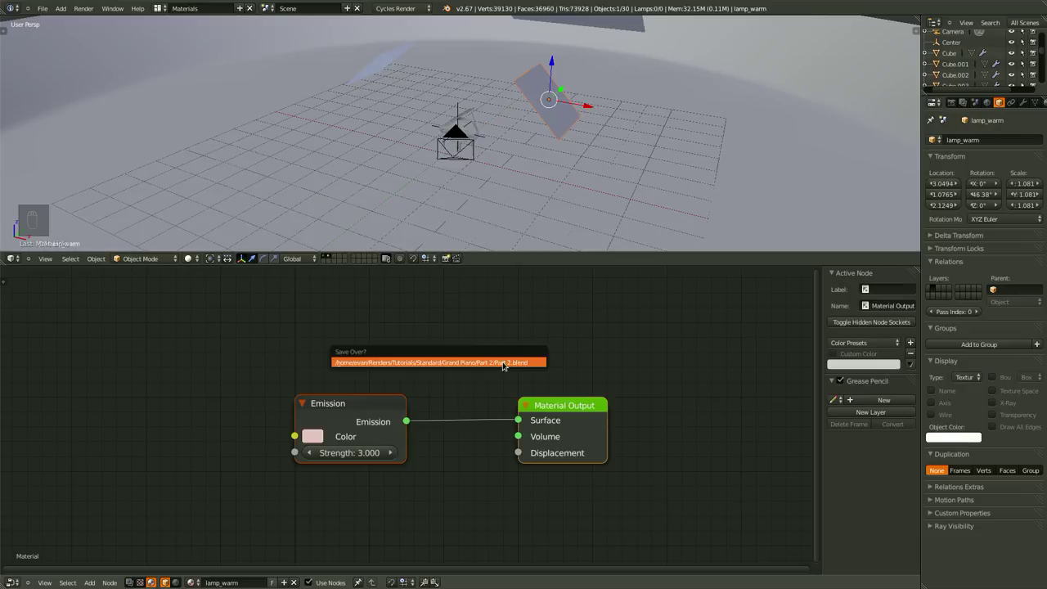
left_click(502, 360)
- Select the lamp_cool plane and create a new material on it named lamp_cool
right_click(378, 69)
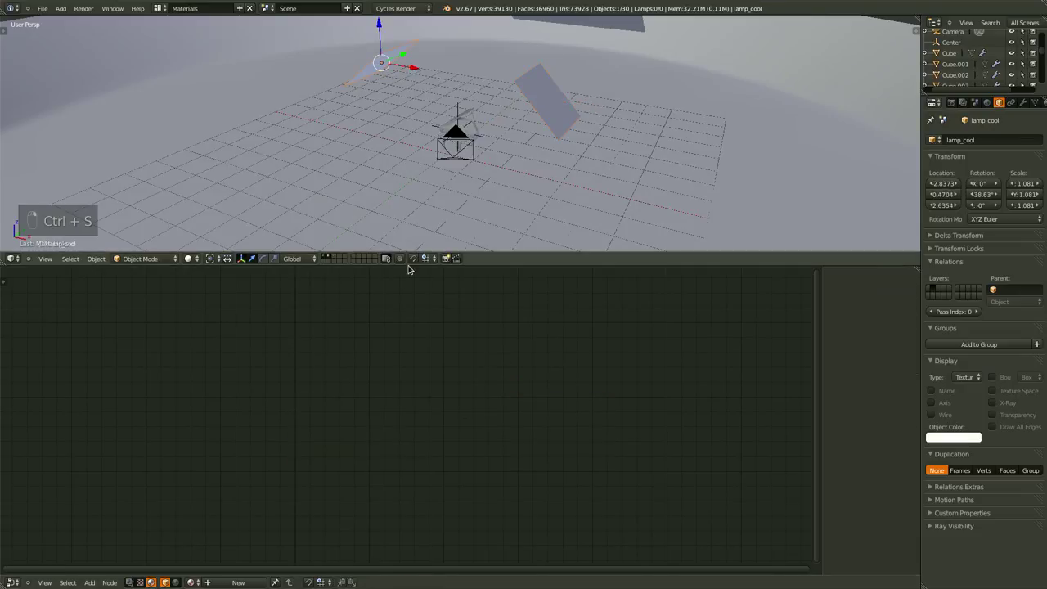
middle_click_drag(398, 144, 425, 192)
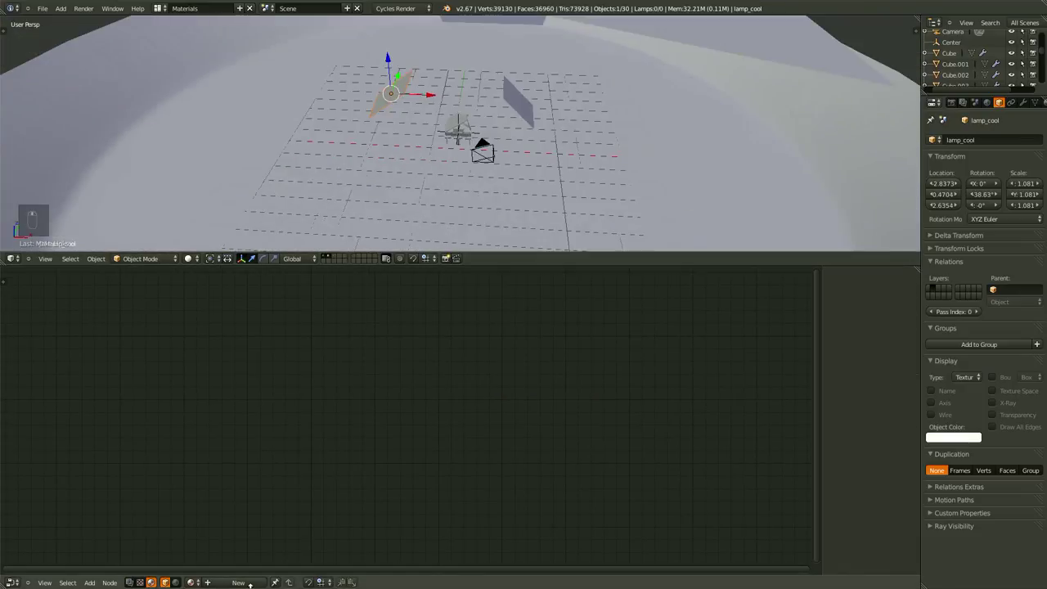
left_click(236, 583)
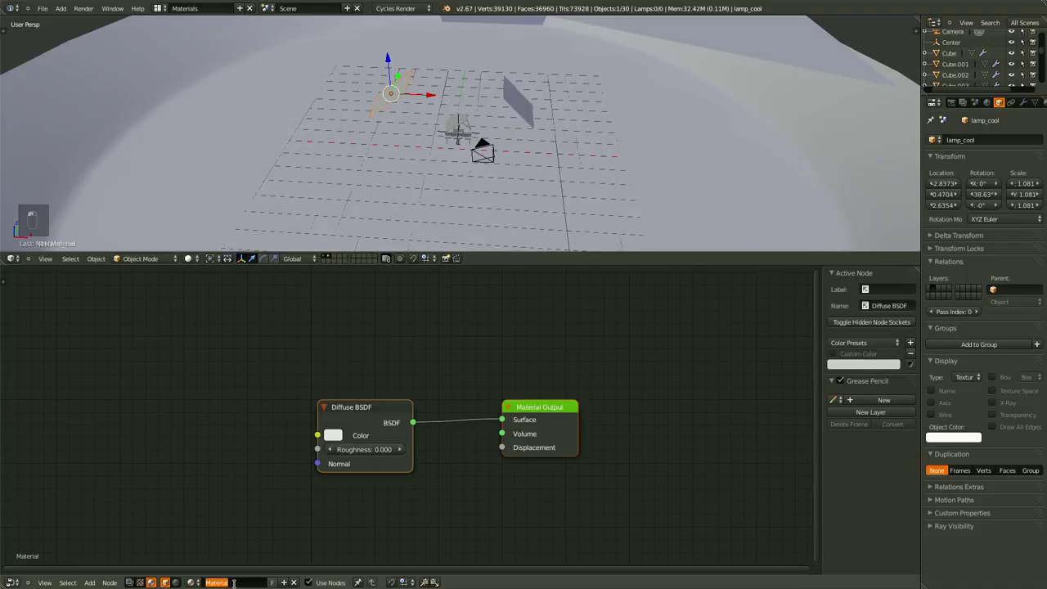
type("lamp_cool")
key("Return")
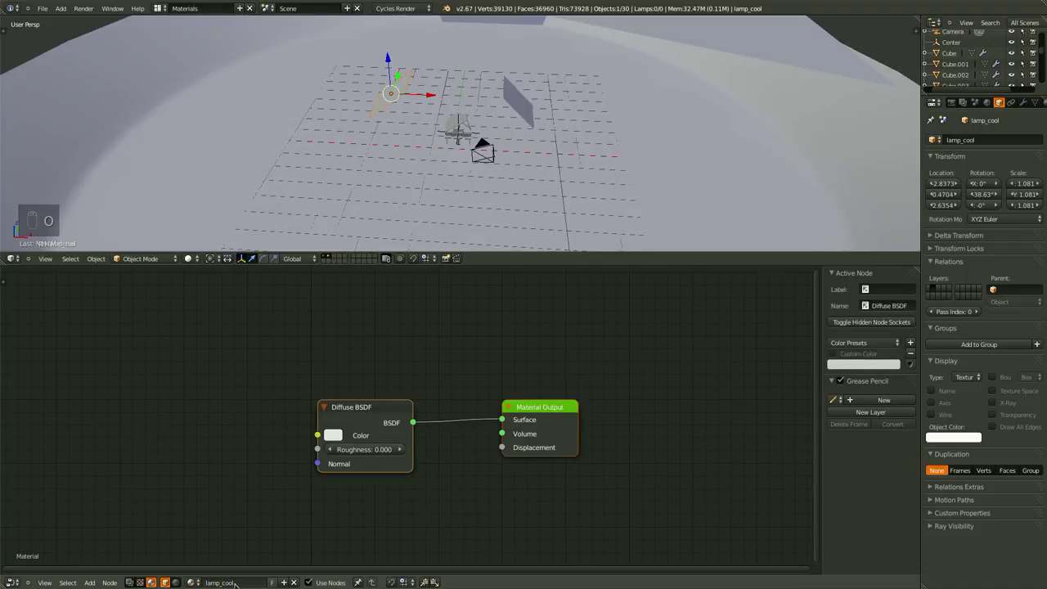
- Replace the lamp_cool material's Diffuse BSDF with an Emission shader connected to the Material Output's Surface
key("x")
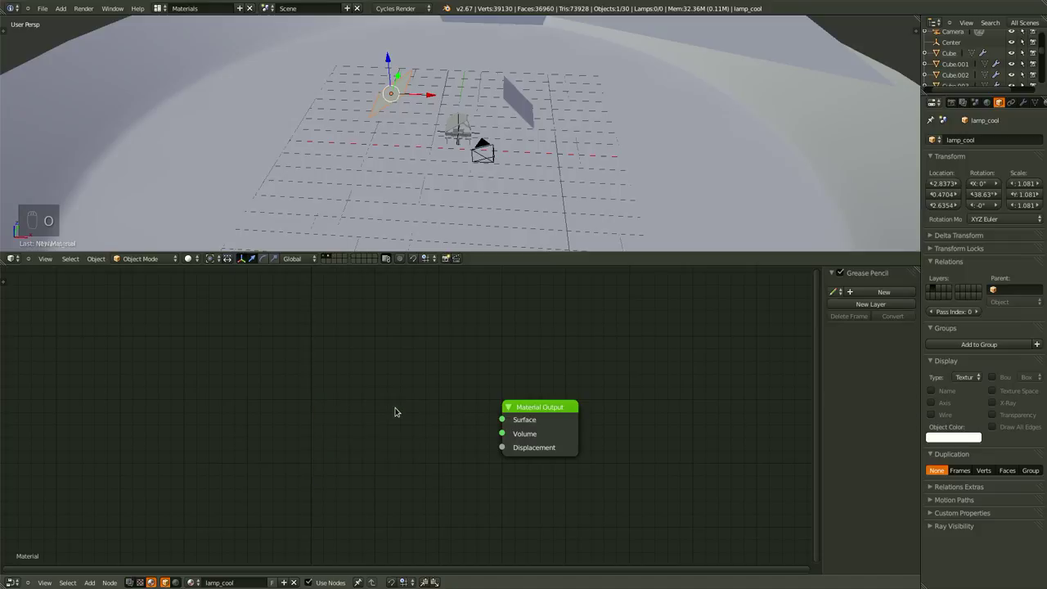
key("shift+a")
mouse_move(395, 411)
left_click(443, 378)
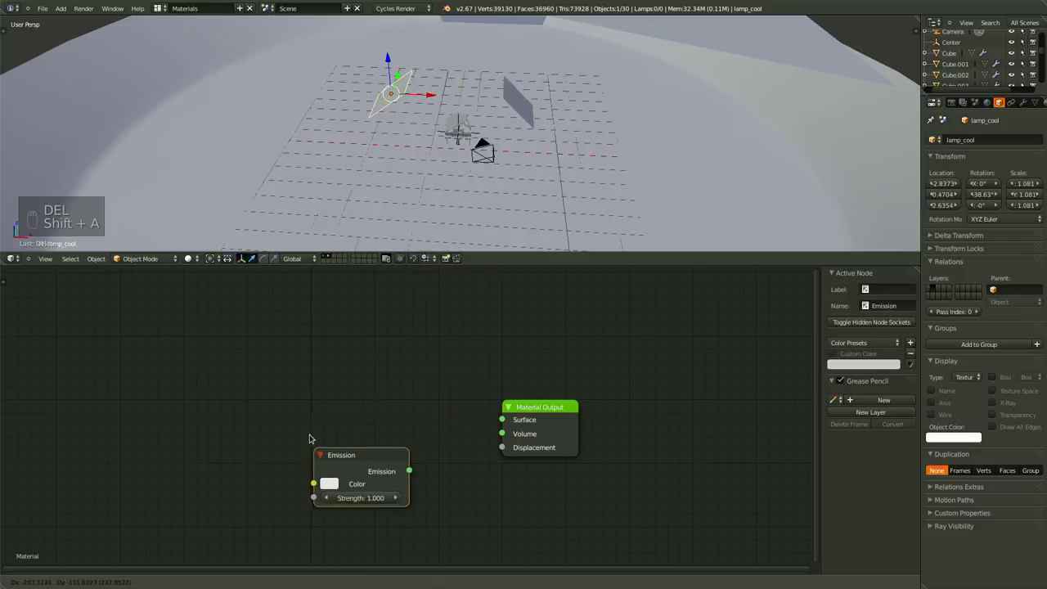
left_click(427, 474)
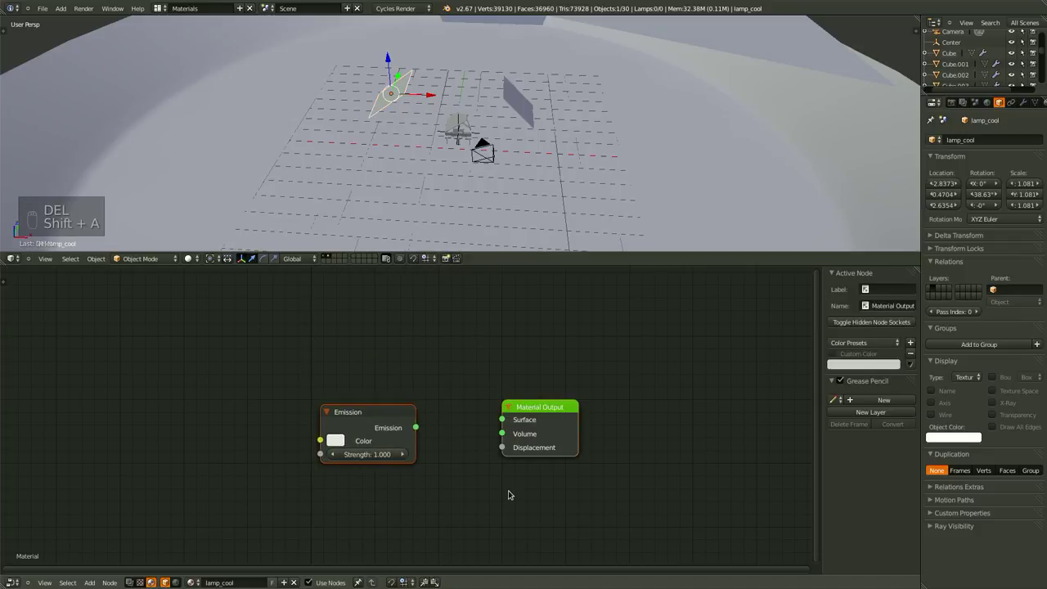
key("f")
- Give the lamp_cool Emission shader a pale cyan color and a strength of 2.5, and save the file
scroll(483, 481, "up", 2)
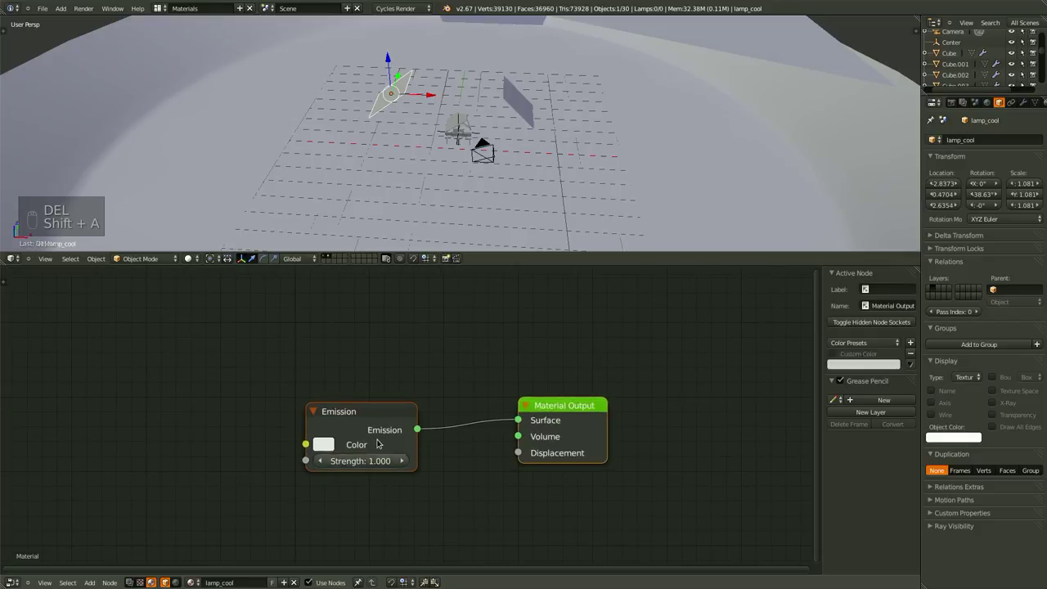
left_click(323, 445)
left_click(377, 279)
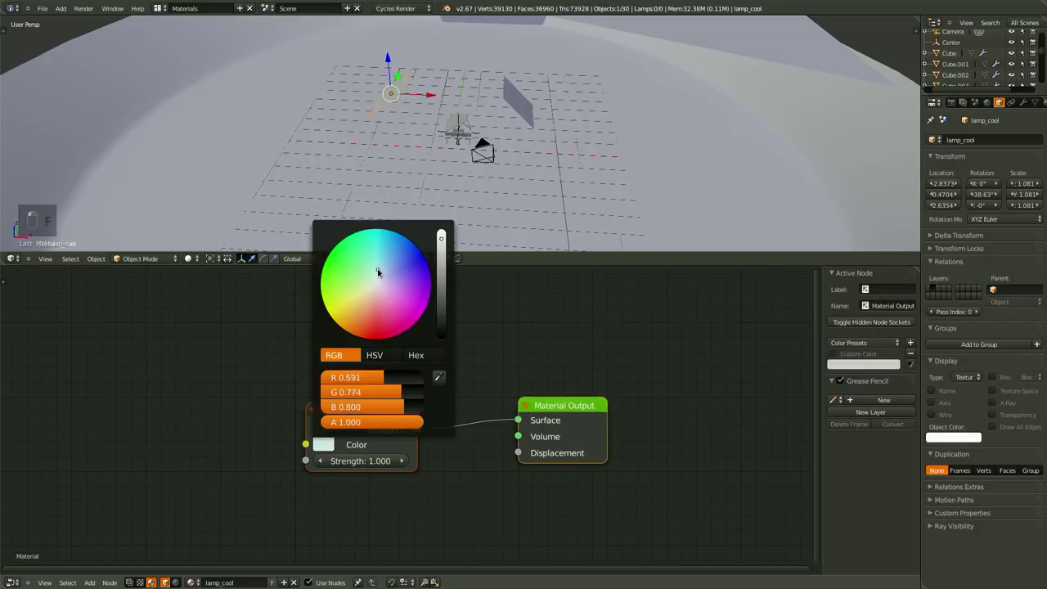
left_click(369, 463)
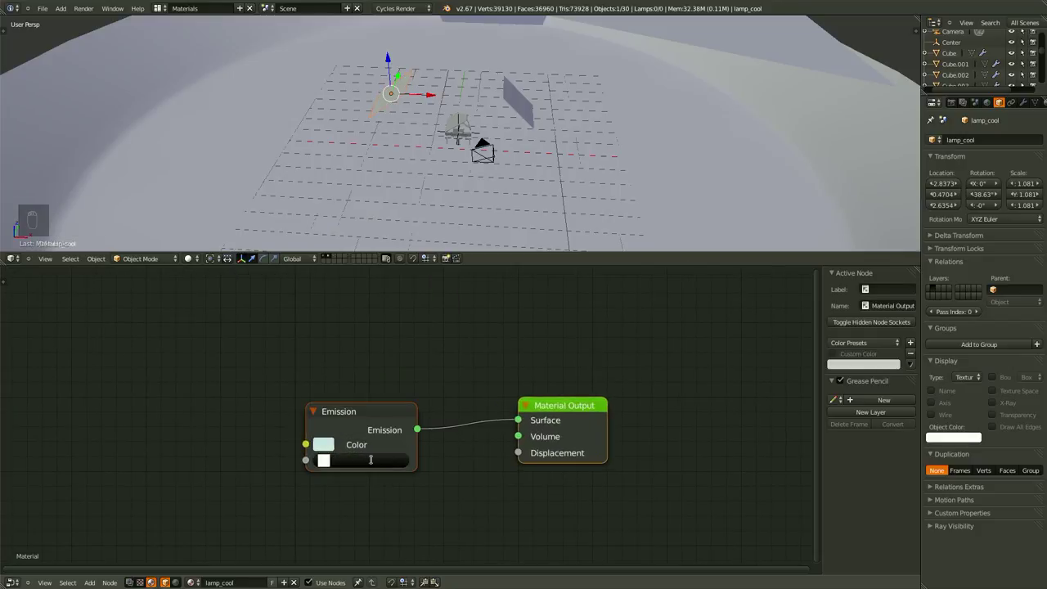
type("2.5")
key("Return")
key("ctrl+s")
left_click(500, 510)
- Select the lamp_sun plane above the backdrop and create a new material on it
scroll(566, 165, "down", 2)
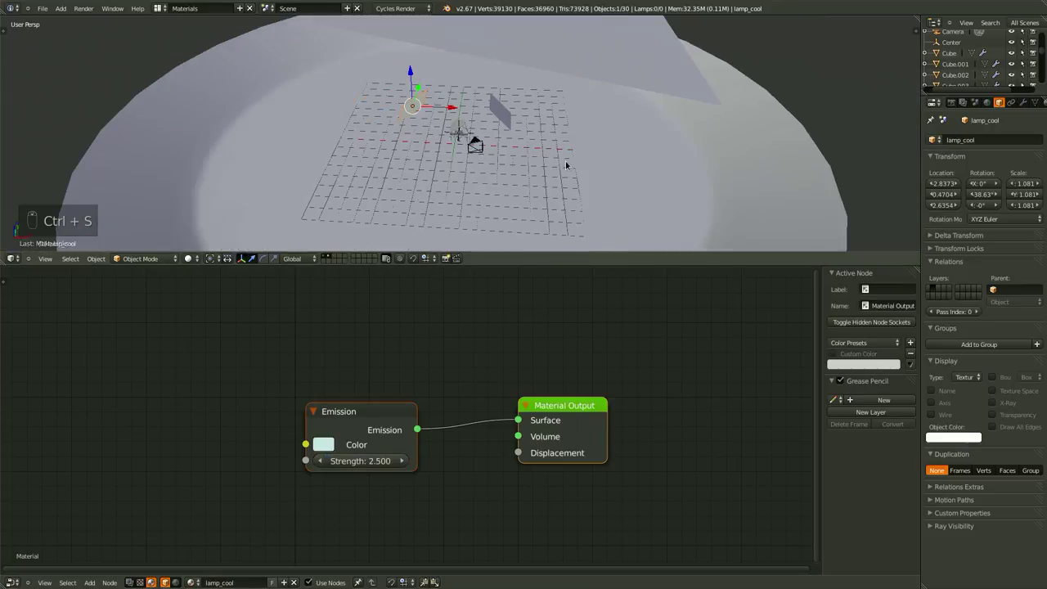
middle_click_drag(566, 165, 492, 141)
right_click(563, 98)
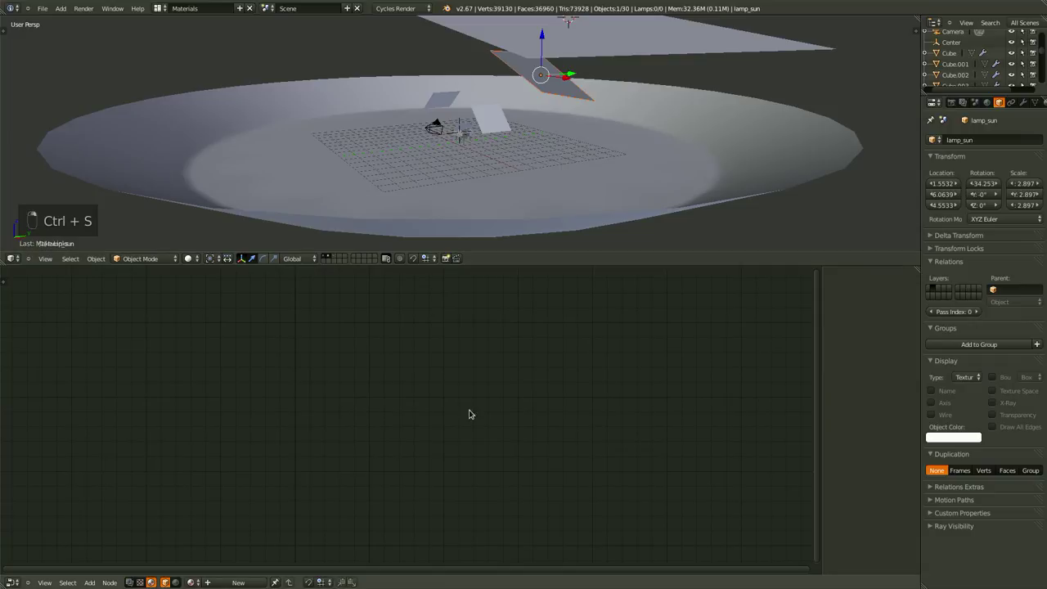
left_click(236, 583)
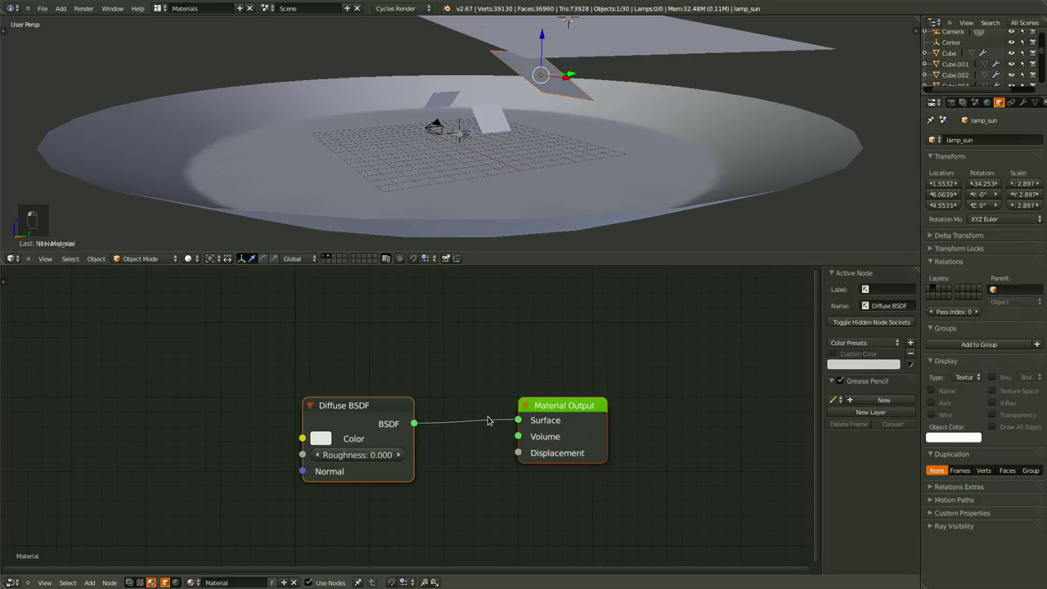
- Replace the lamp_sun plane's Diffuse BSDF with an Emission shader connected to the Material Output's Surface
key("x")
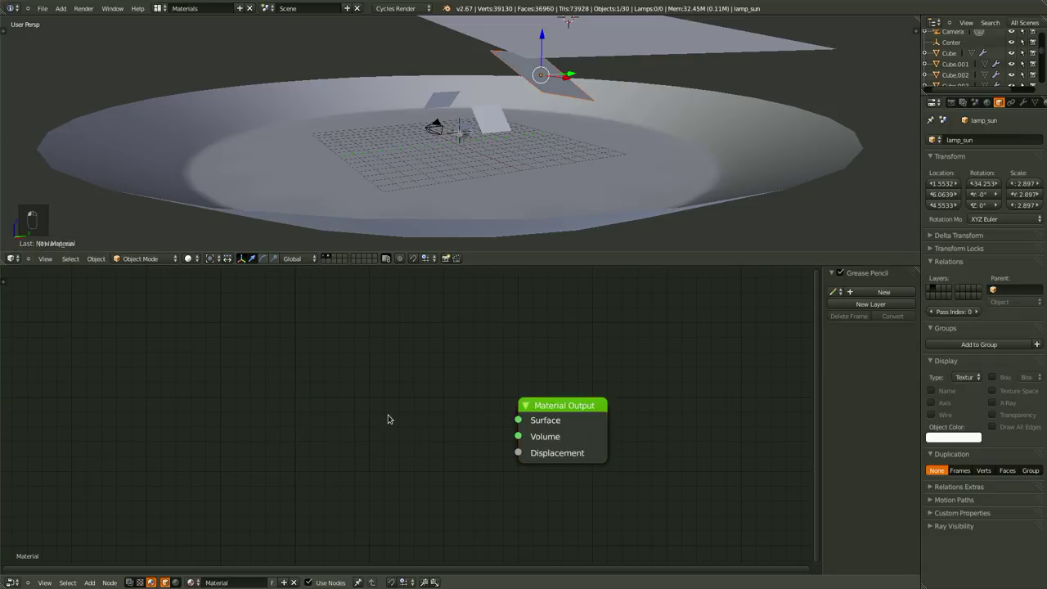
key("shift+a")
mouse_move(389, 417)
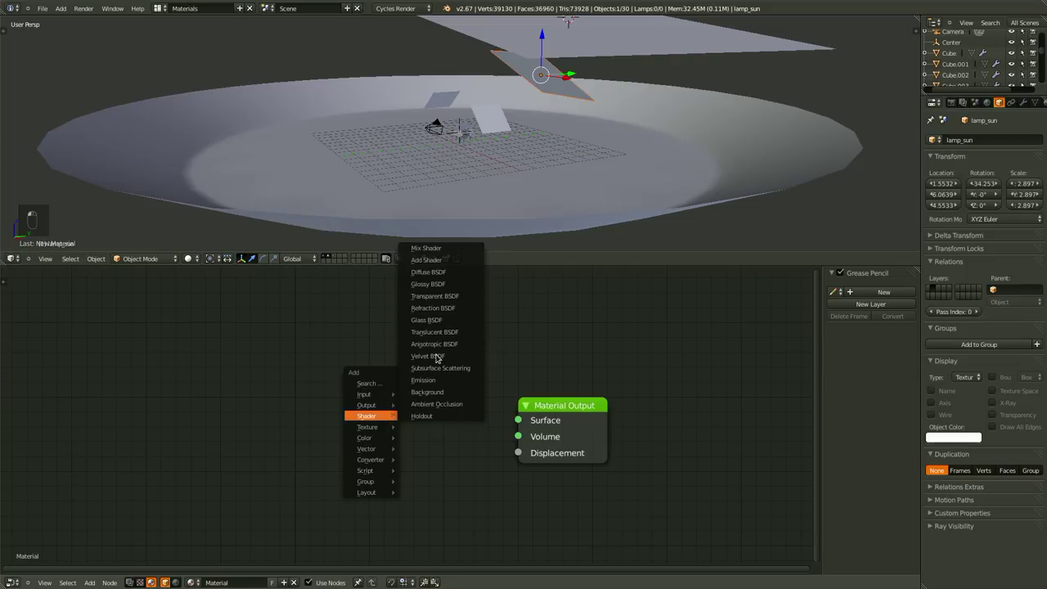
left_click(423, 380)
right_click(547, 414, "shift")
key("f")
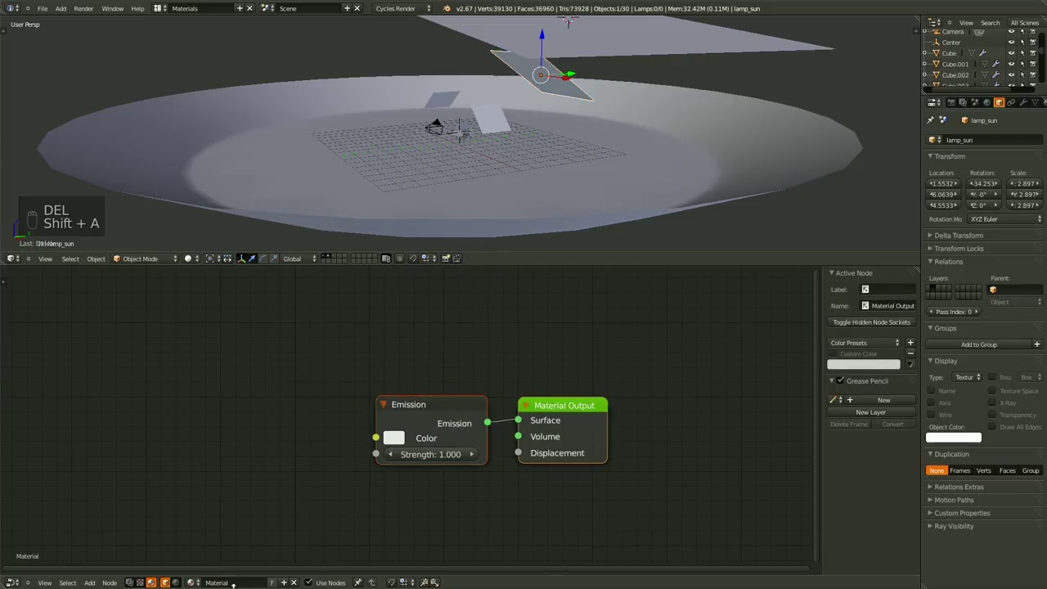
- Rename the lamp_sun plane's material to lamp_sun
left_click(231, 582)
key("BackSpace")
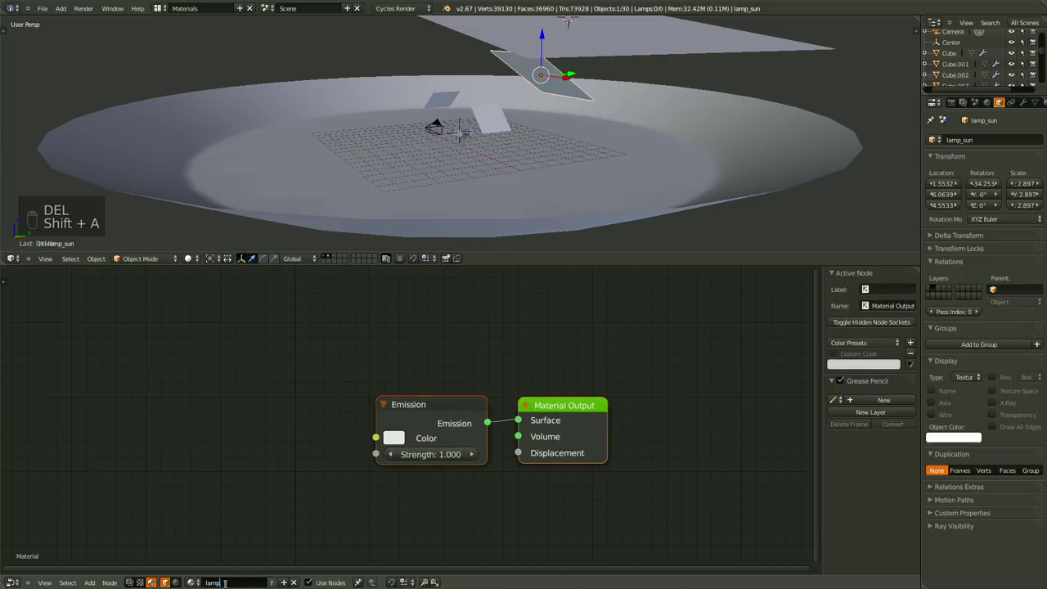
type("lamp_sun")
key("Return")
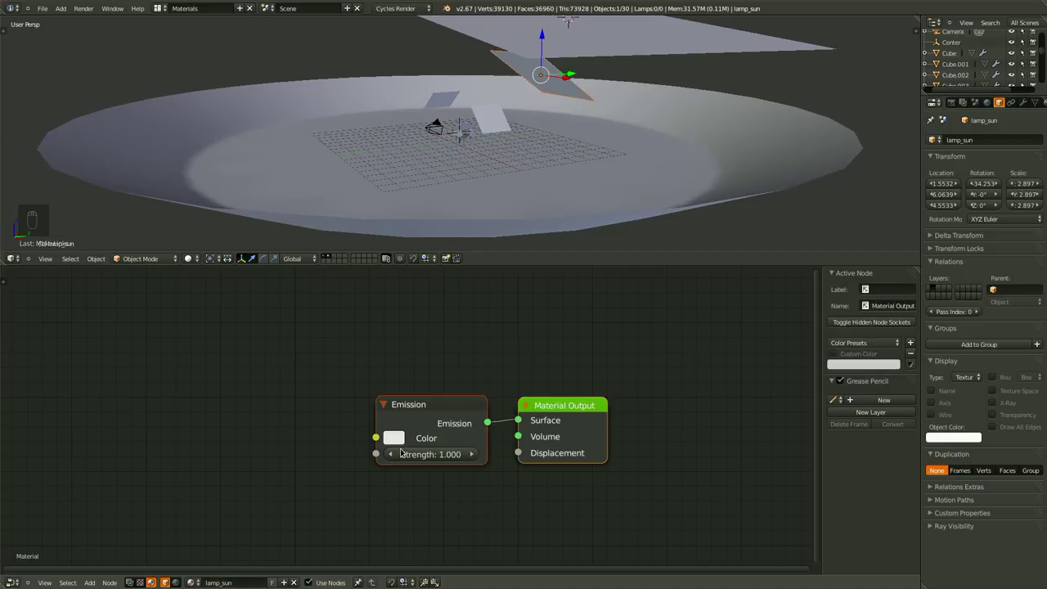
- Give the lamp_sun Emission shader a pale yellow color and a strength of 5, and save the file
left_click(404, 439)
left_click_drag(439, 285, 428, 296)
left_click(438, 455)
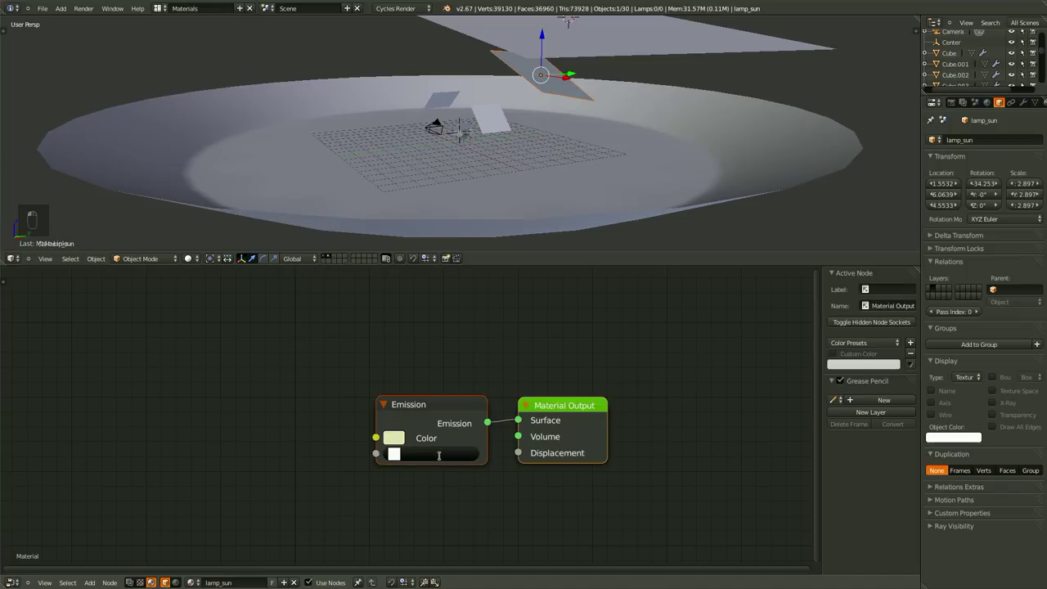
type("5")
key("Return")
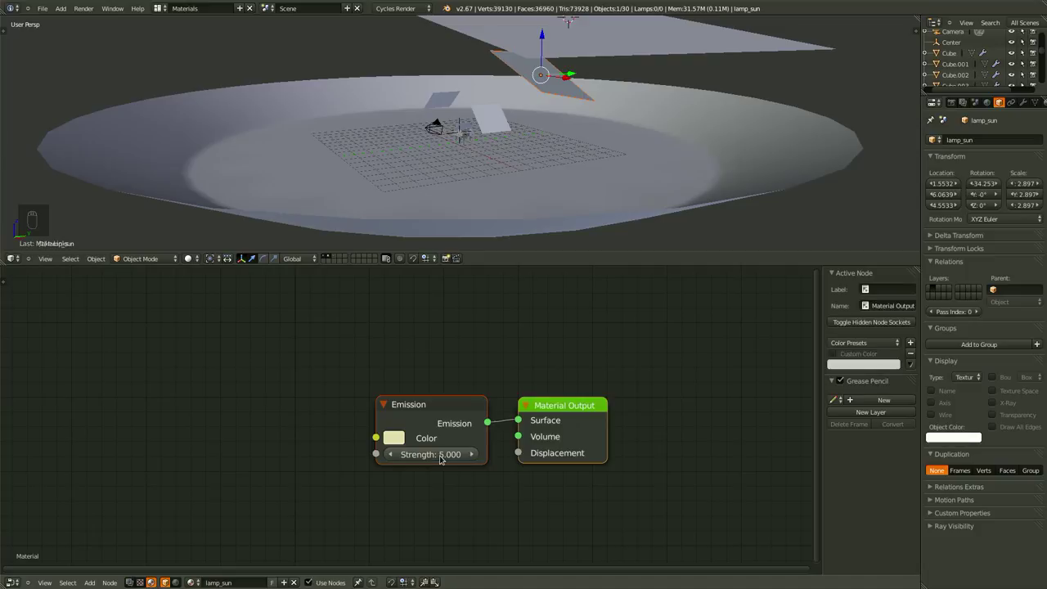
scroll(445, 372, "down", 2)
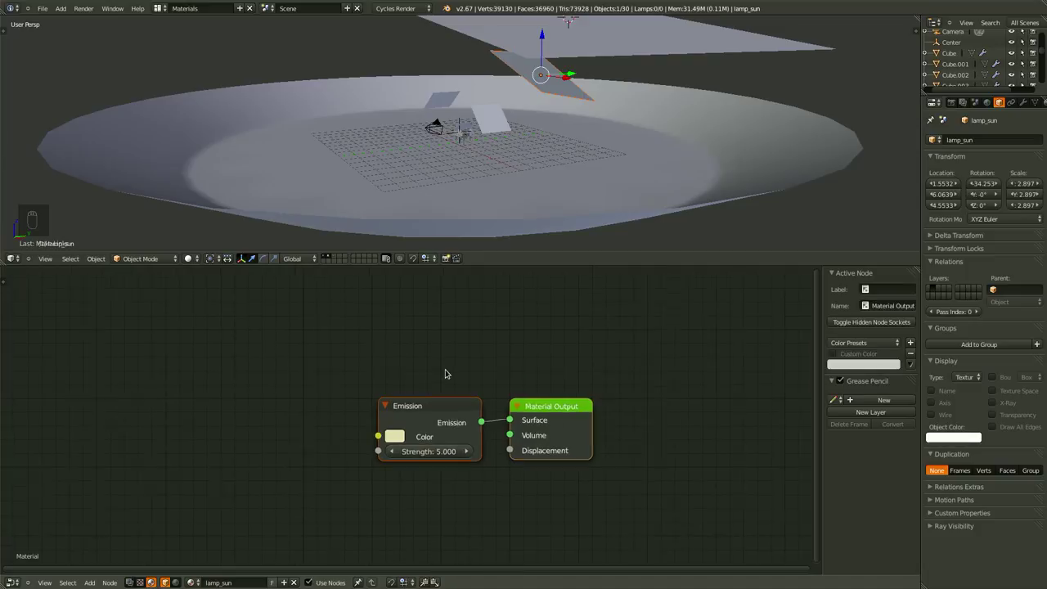
key("ctrl+s")
- Select the large lamp_fill plane and create a new material on it named lamp_fill
middle_click_drag(550, 99, 599, 82)
right_click(598, 80)
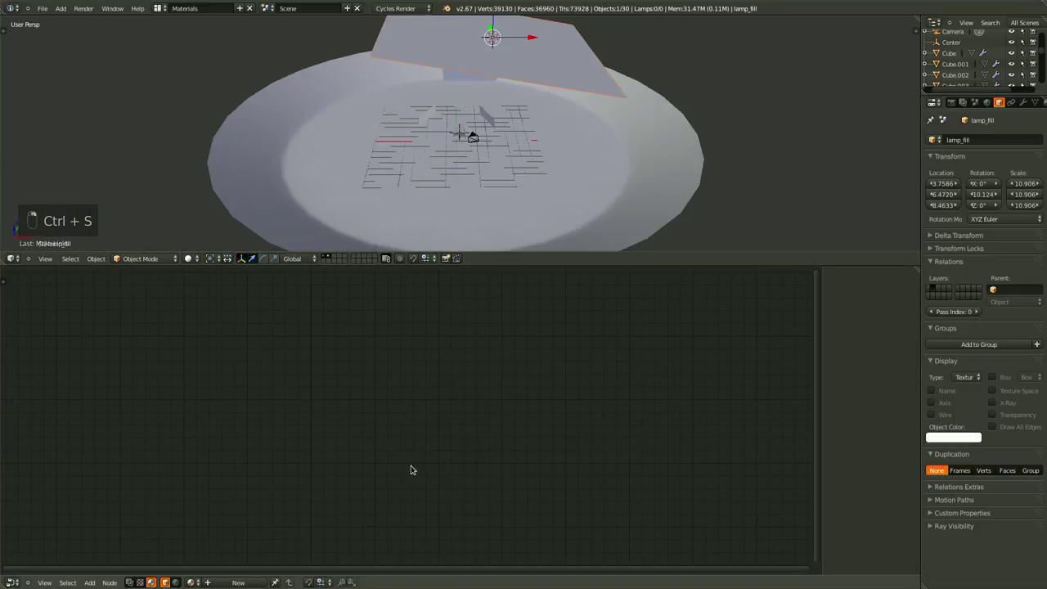
double_click(215, 582)
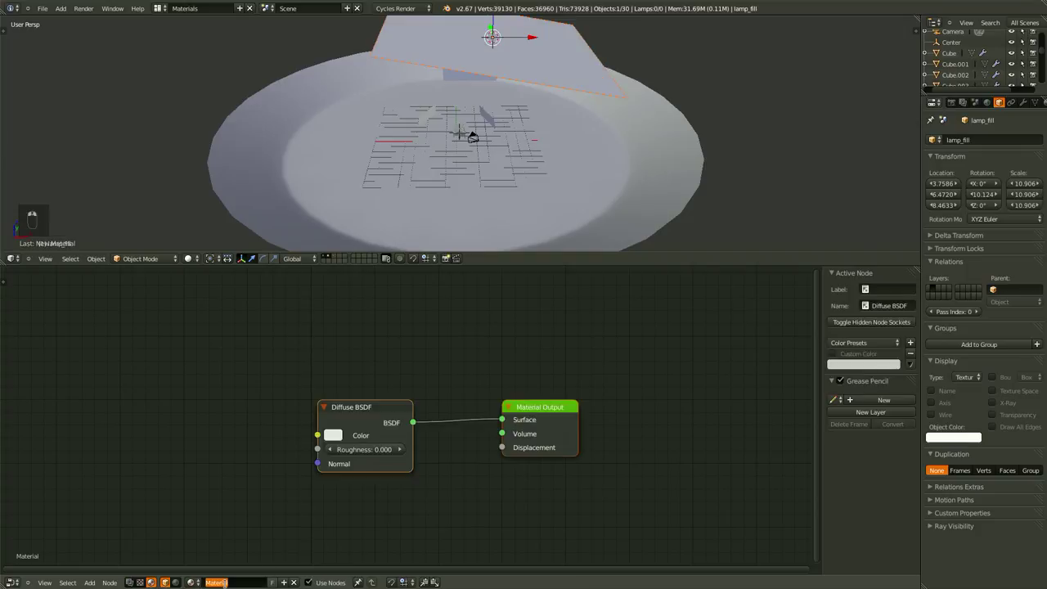
type("lamp_fill")
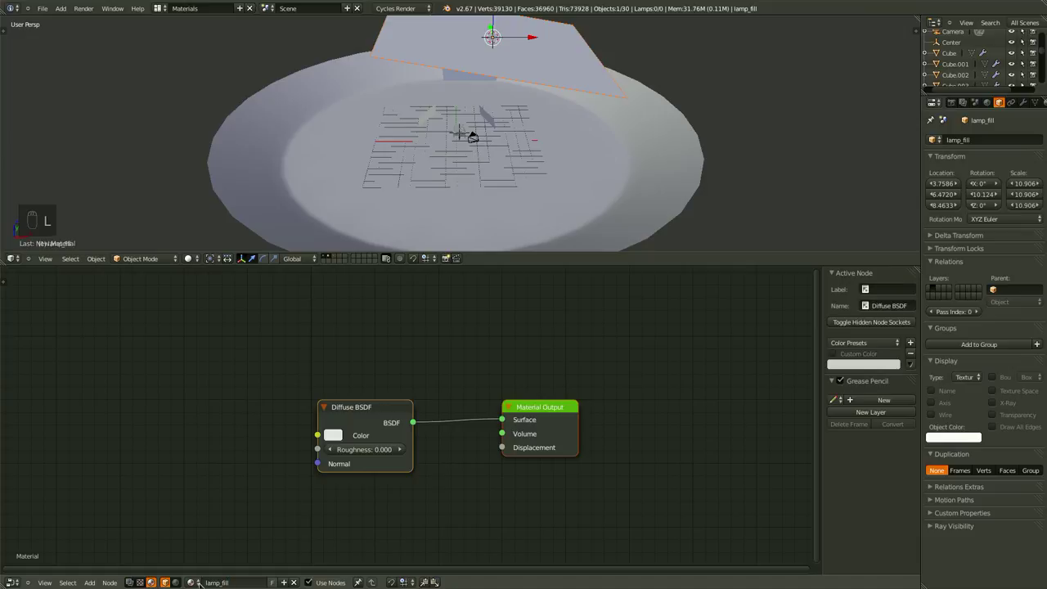
- Replace the lamp_fill material's Diffuse BSDF with an Emission shader connected to the Material Output's Surface
key("Return")
right_click_drag(503, 374, 471, 447, "ctrl")
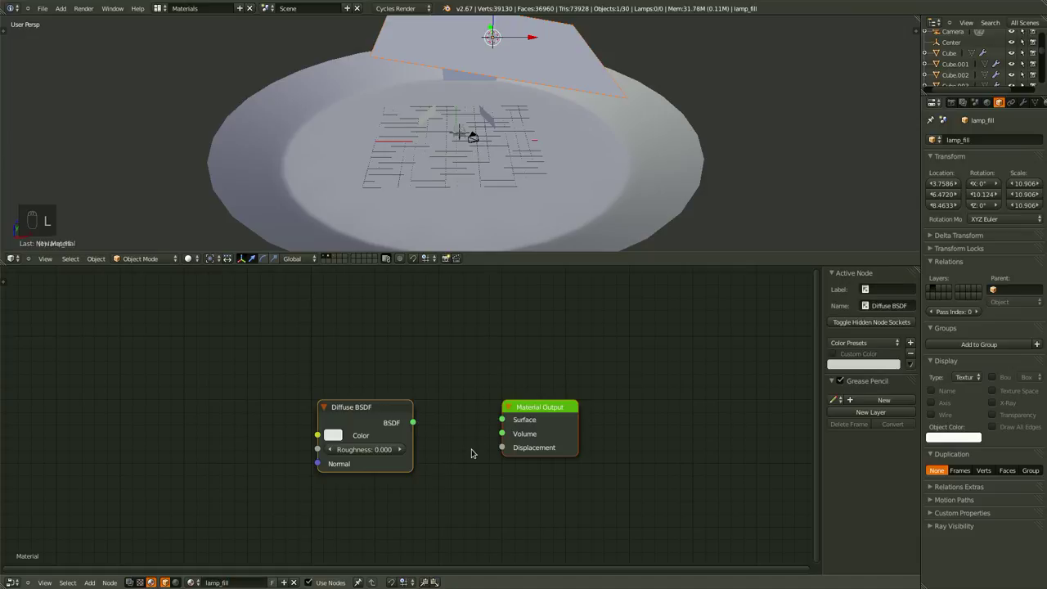
key("x")
key("shift+a")
mouse_move(371, 411)
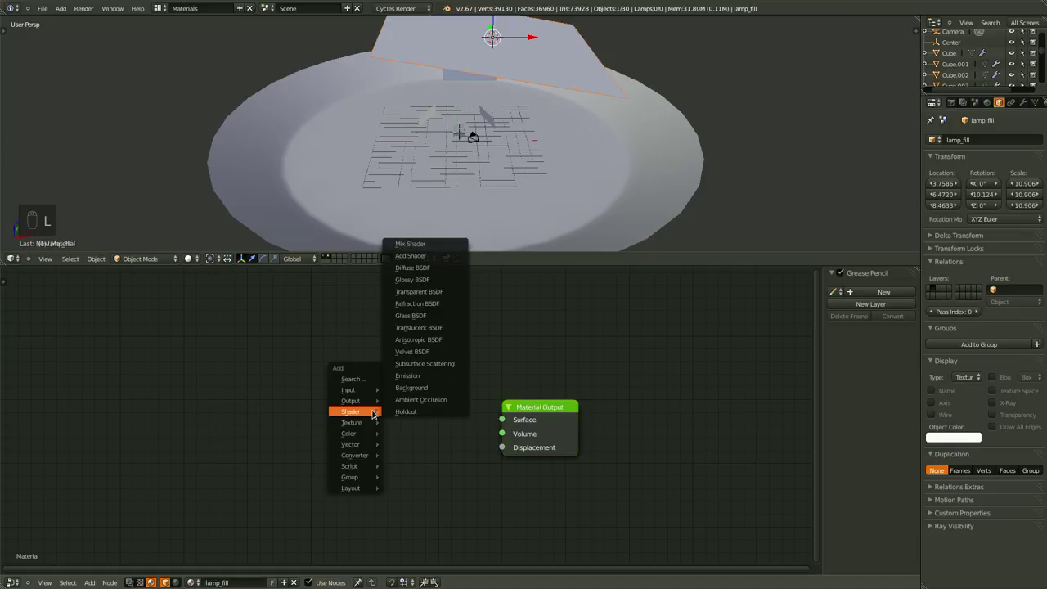
left_click(407, 376)
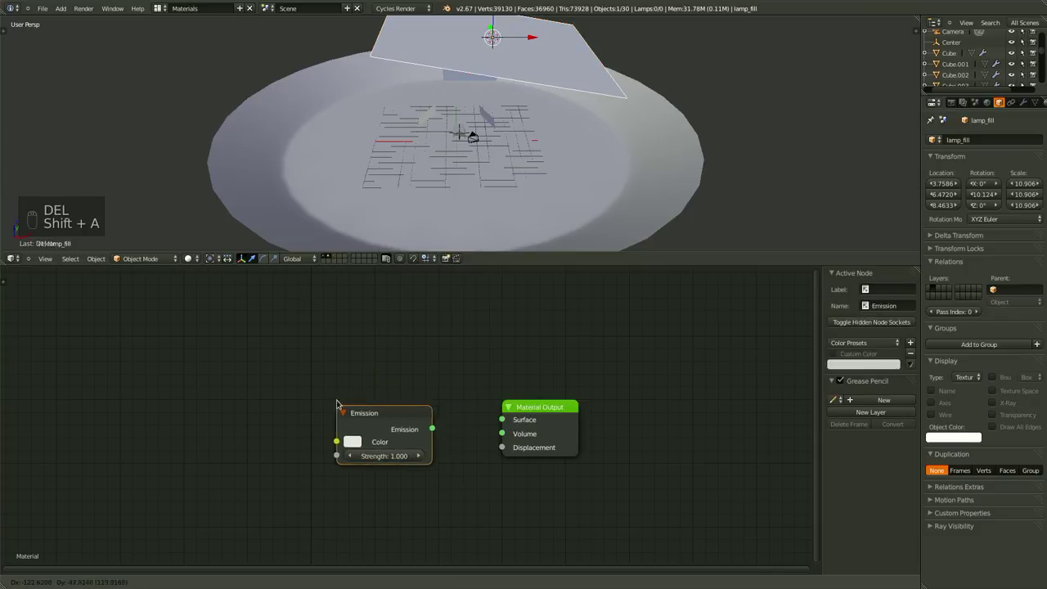
left_click(561, 409)
scroll(409, 497, "up", 2)
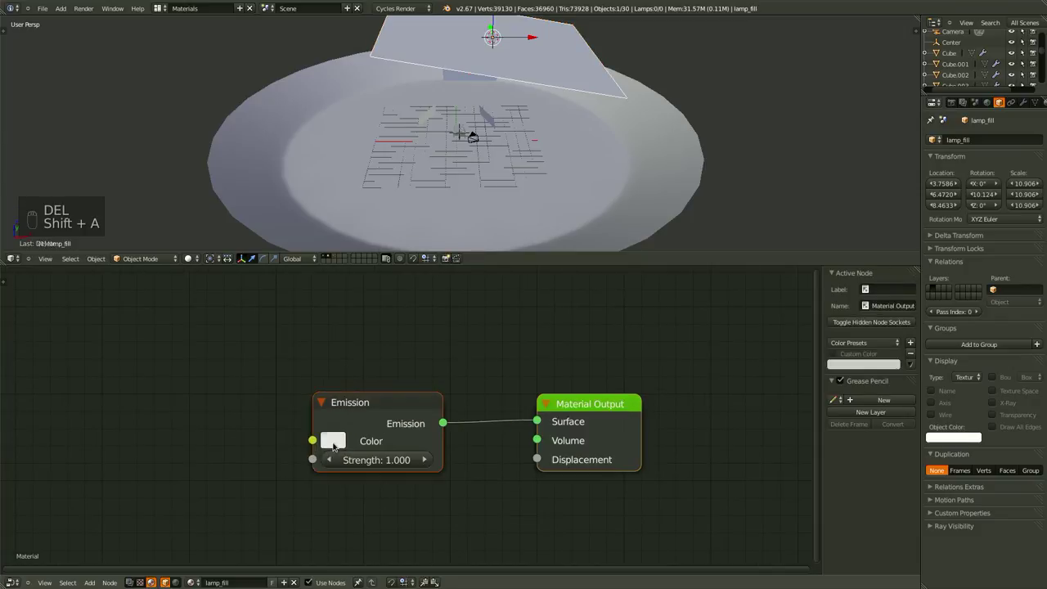
- Tint the lamp_fill Emission shader pale yellow and save the file
left_click(335, 446)
left_click_drag(390, 265, 379, 272)
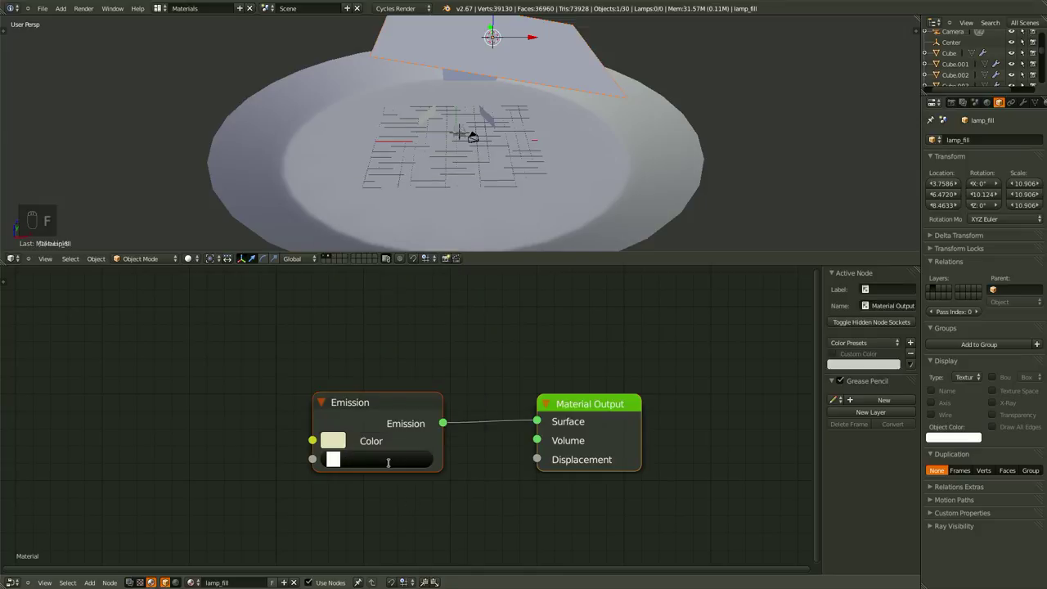
key("ctrl+s")
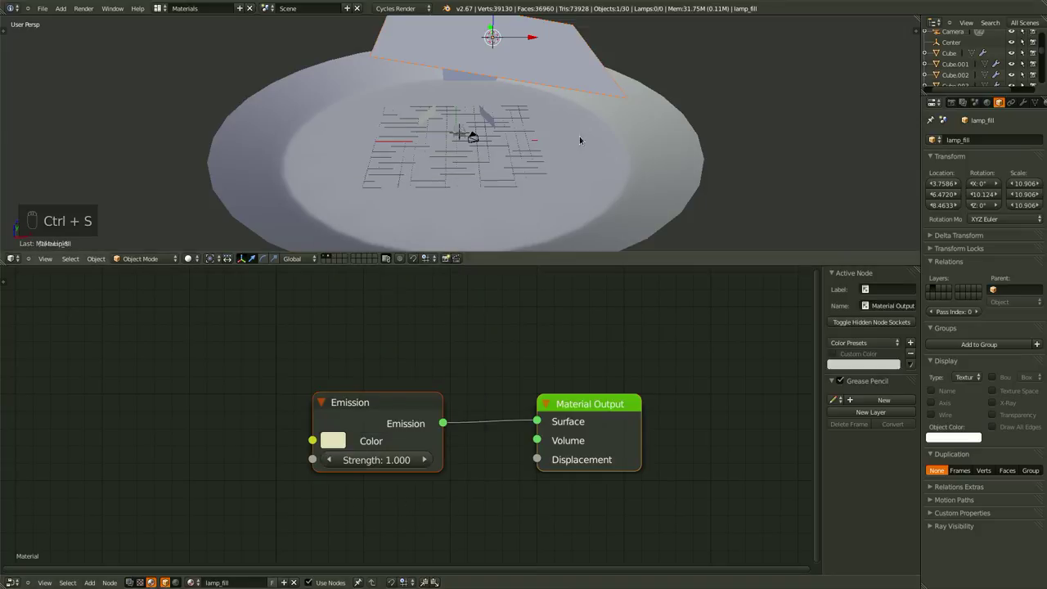
- Create a new material named PianoBlack on the piano's CabinetWalls object
middle_click_drag(579, 136, 569, 169)
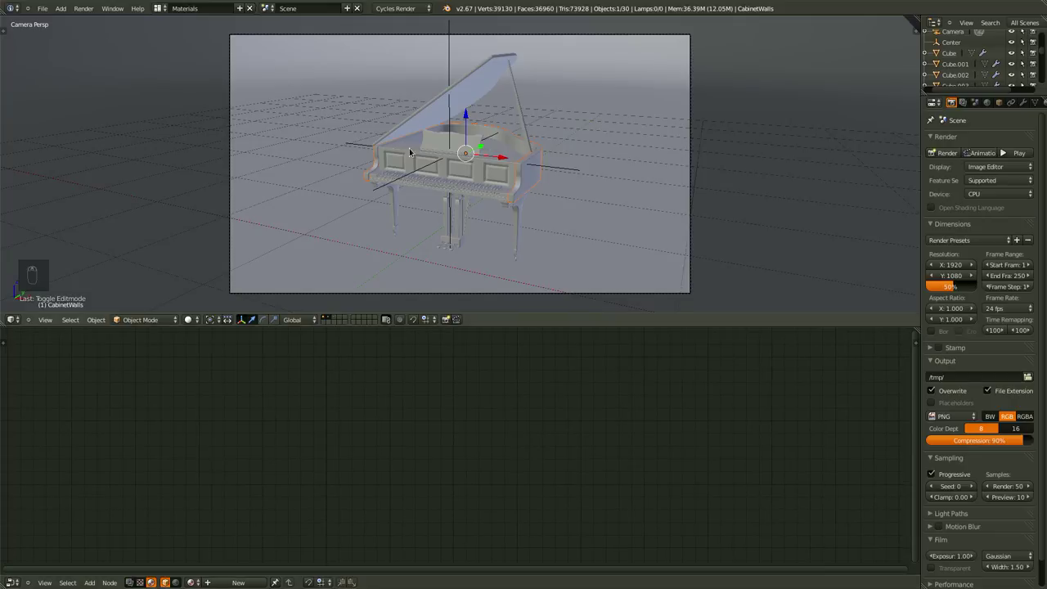
left_click(238, 582)
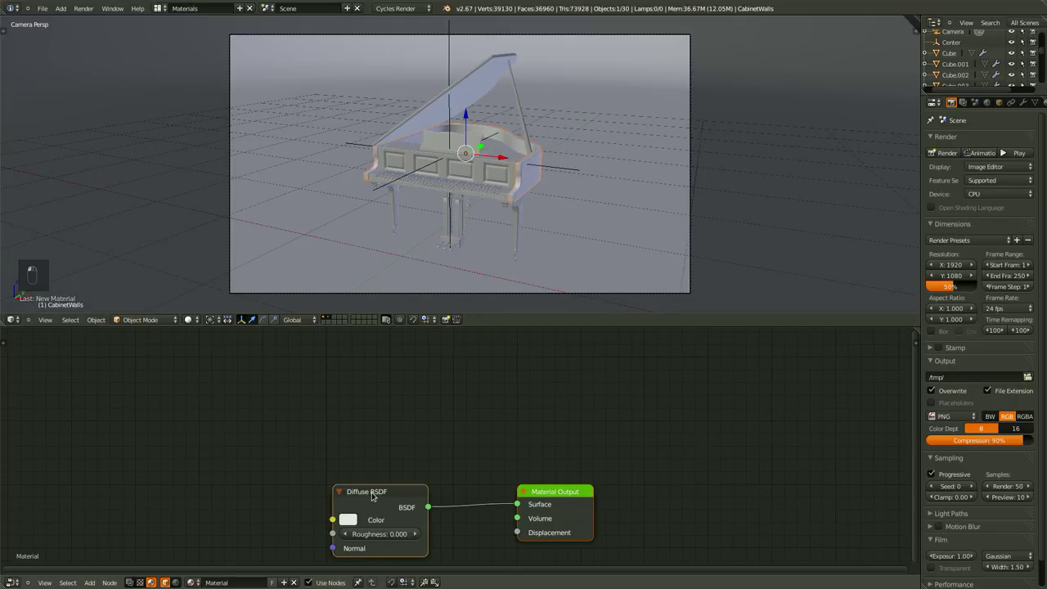
left_click(235, 583)
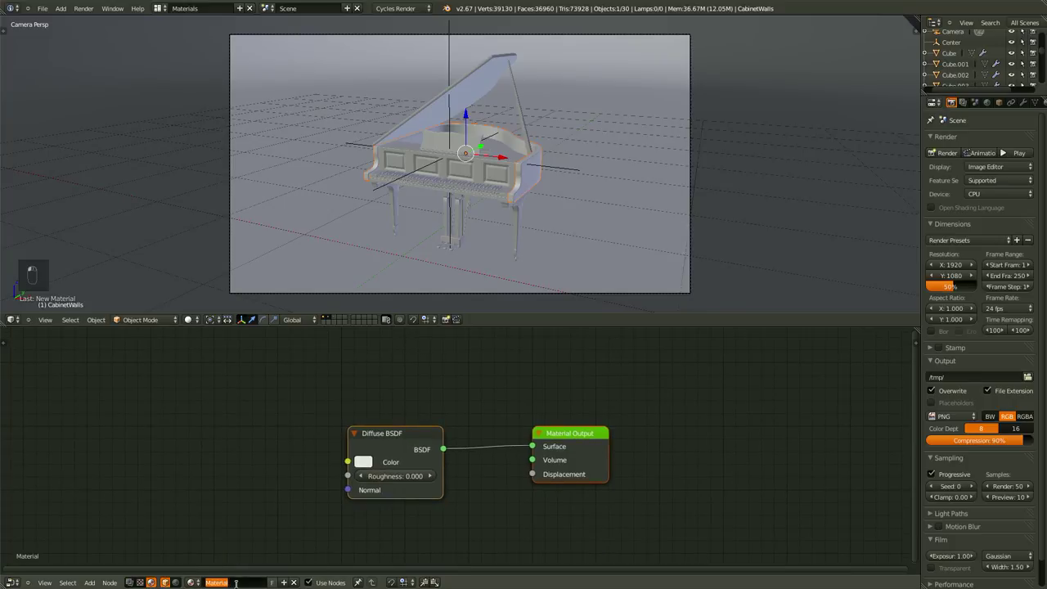
type("PianoBlack")
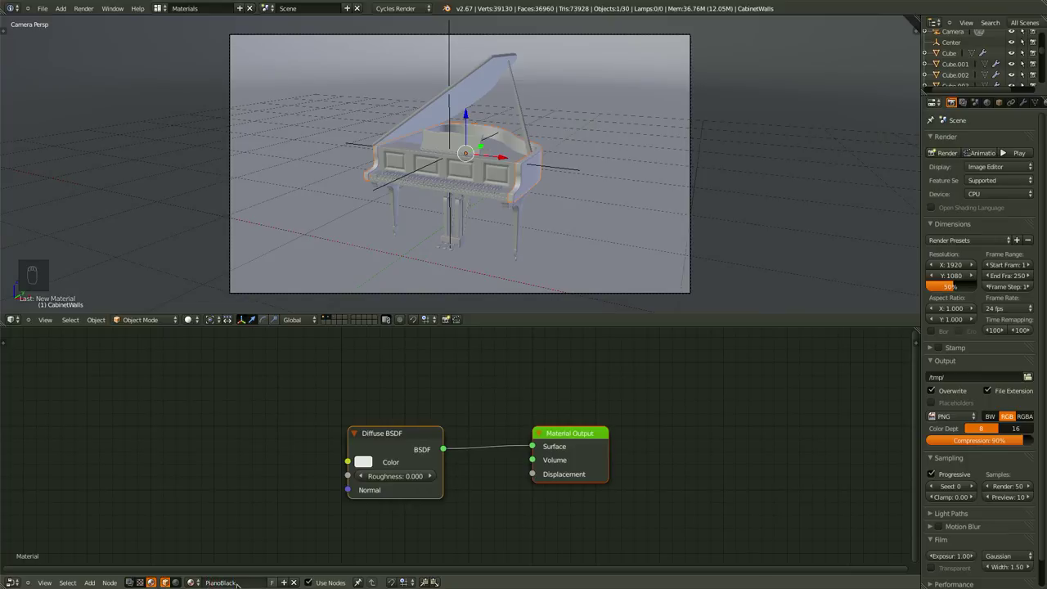
key("Return")
- Disconnect and delete the default Diffuse BSDF node of the PianoBlack material
middle_click_drag(475, 466, 540, 441)
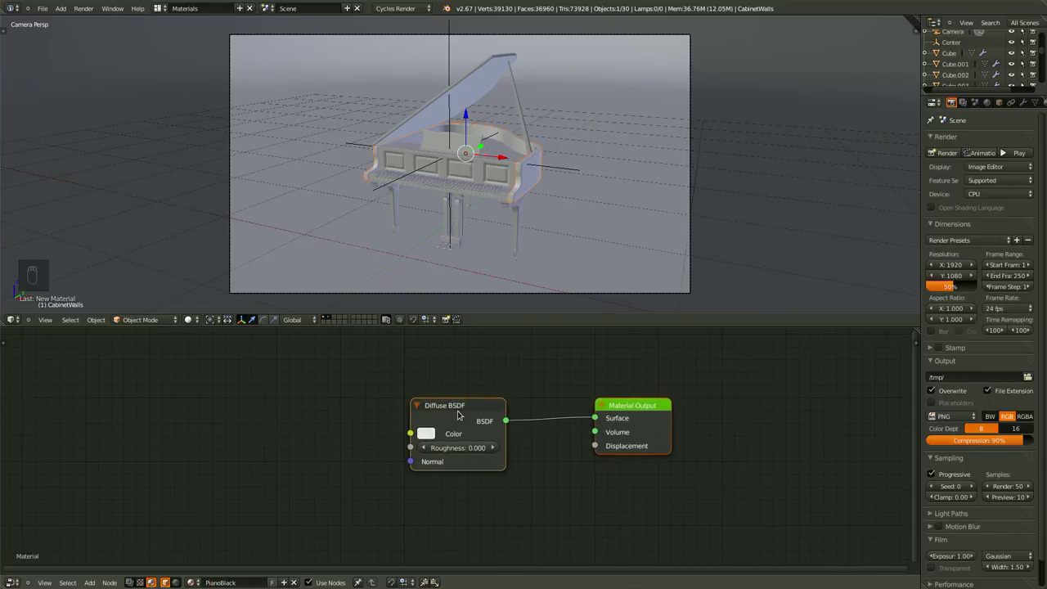
left_click_drag(459, 413, 321, 396)
middle_click_drag(303, 488, 369, 490)
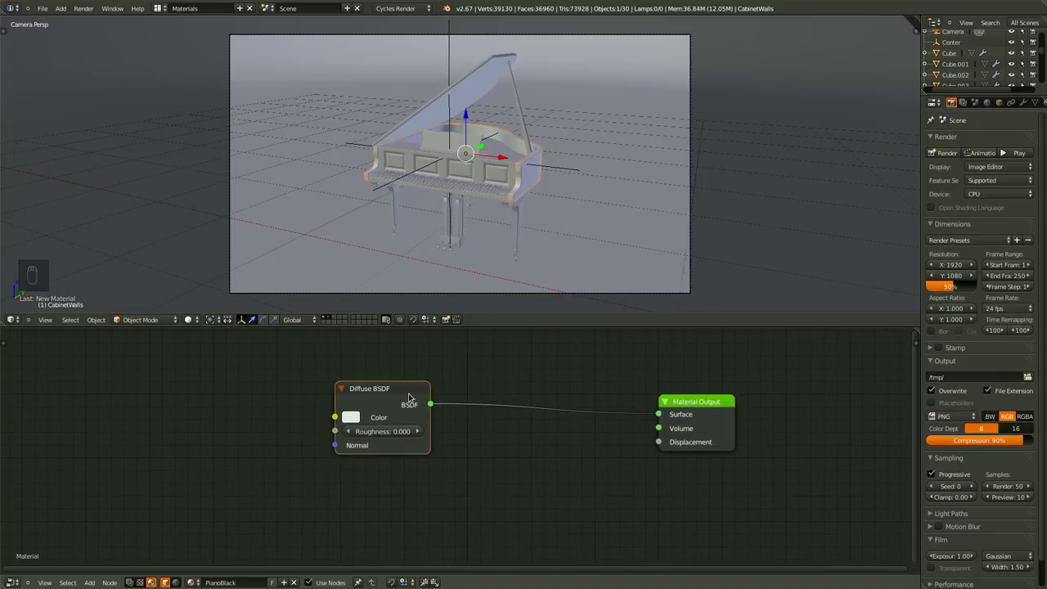
left_click_drag(409, 398, 345, 381)
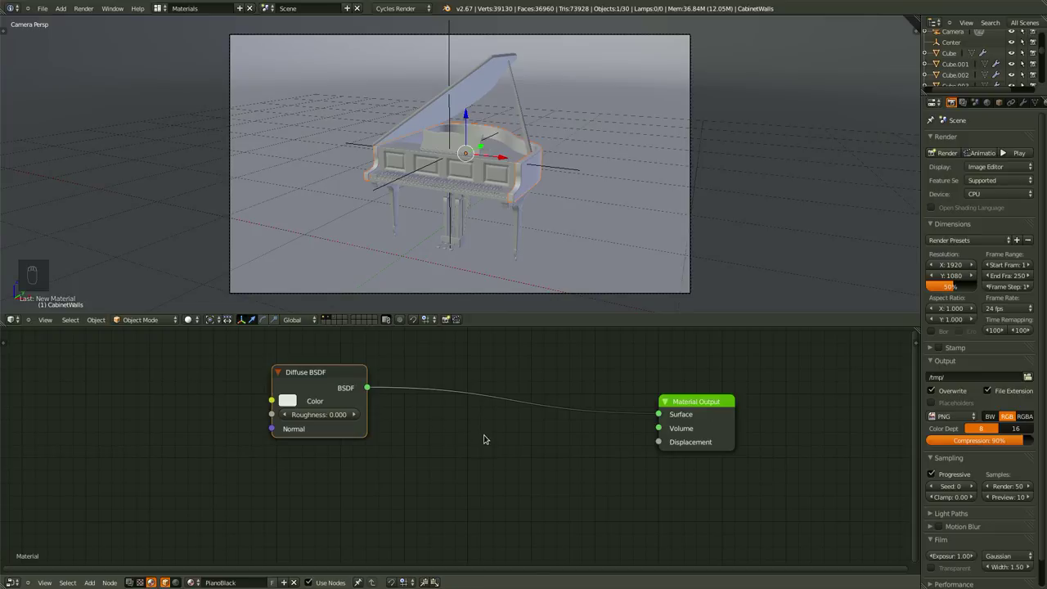
middle_click_drag(354, 387, 415, 392)
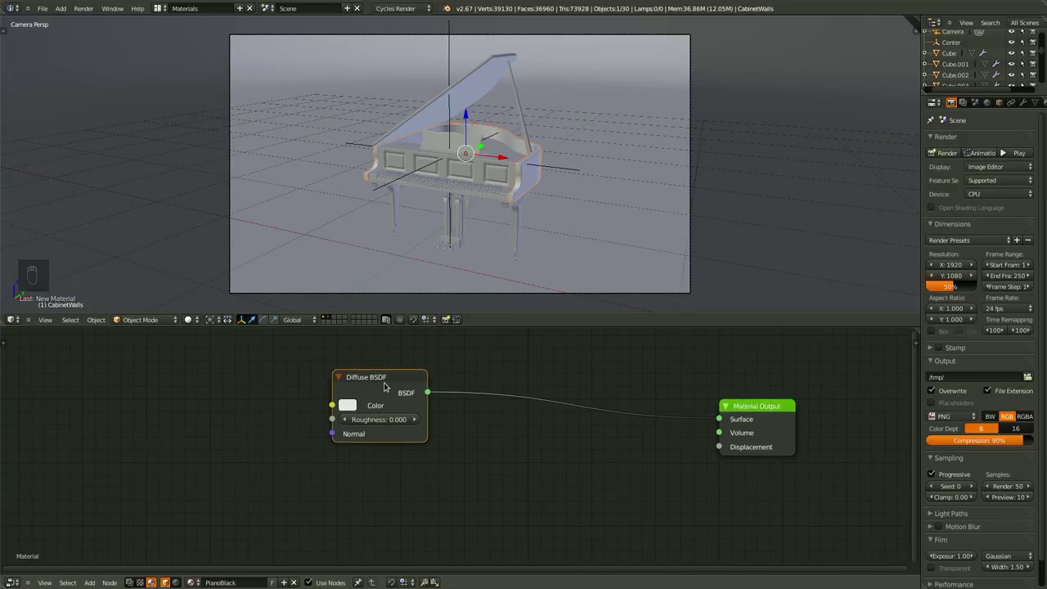
left_click_drag(385, 386, 346, 418)
right_click_drag(561, 388, 558, 452, "ctrl")
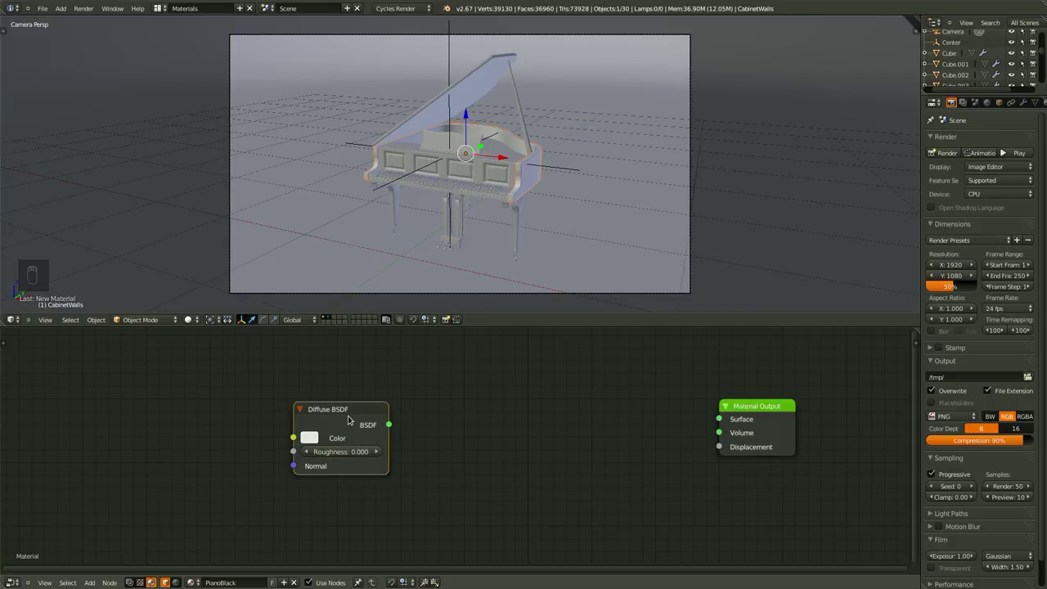
key("x")
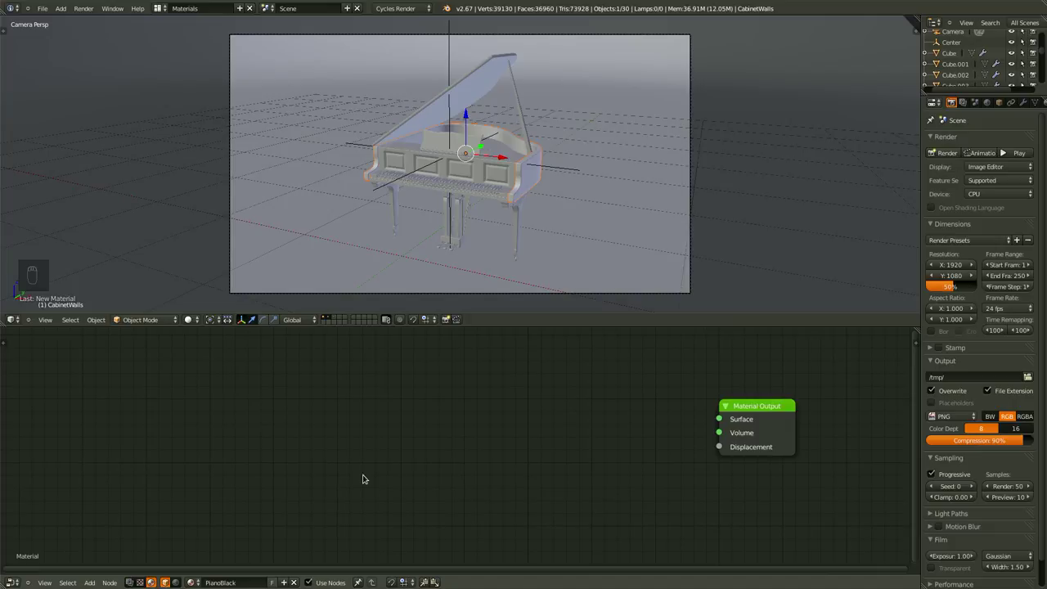
- Add a Mix Shader node in the open space before the Material Output
key("shift+a")
mouse_move(363, 473)
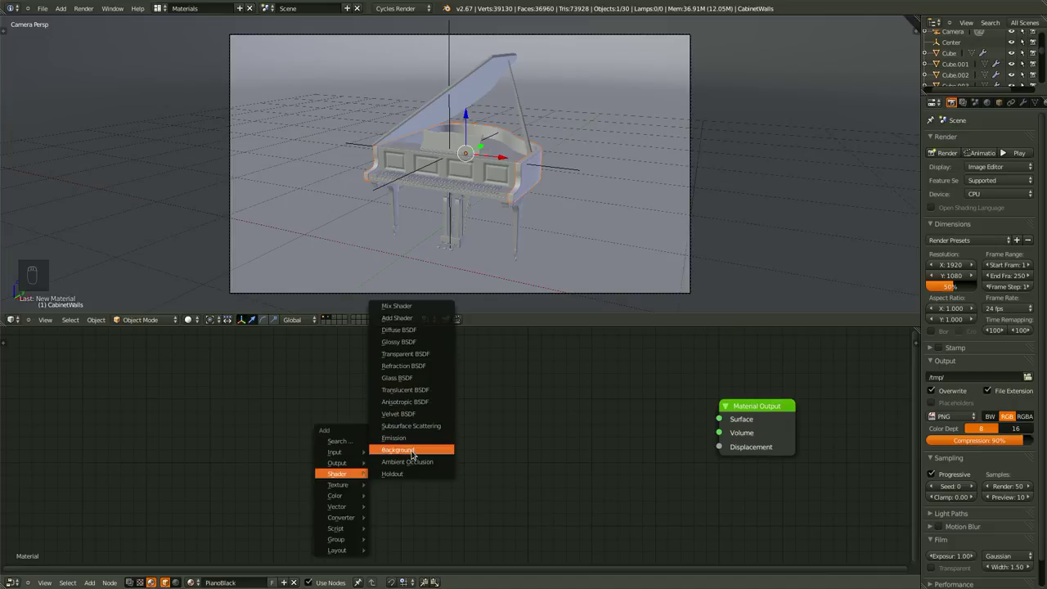
left_click(398, 306)
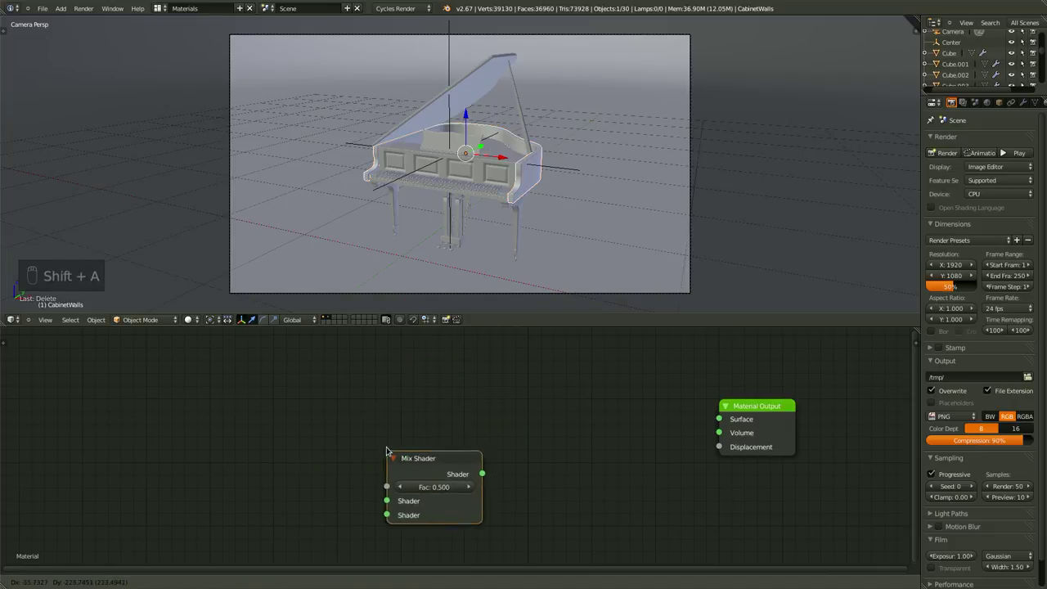
left_click(394, 408)
left_click_drag(424, 474, 486, 468)
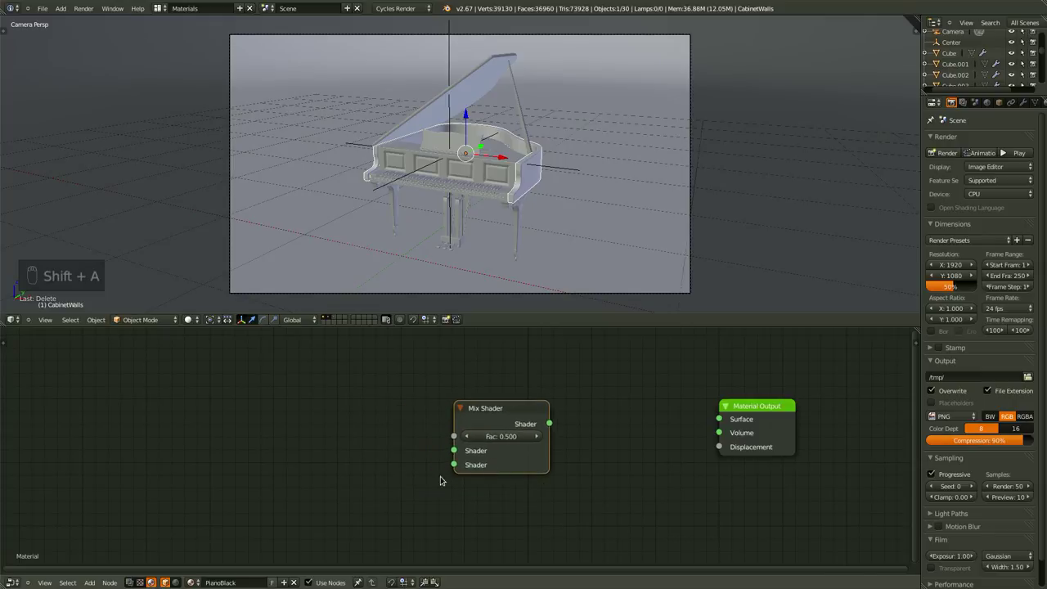
- Add a Diffuse BSDF node before the Mix Shader and connect it to the mix's first Shader input
key("shift+a")
mouse_move(378, 431)
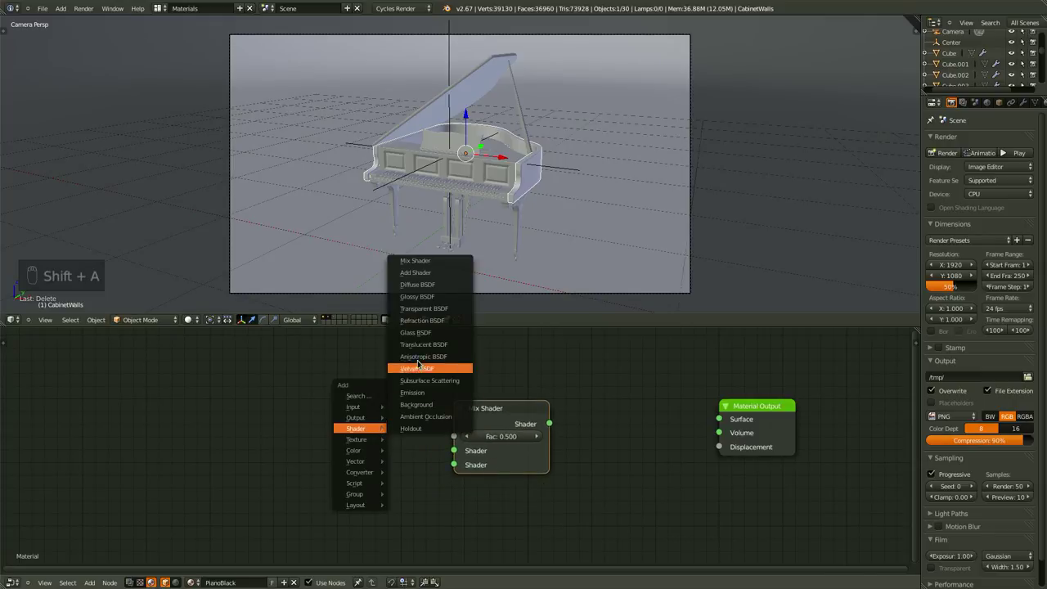
left_click(417, 283)
left_click(343, 419)
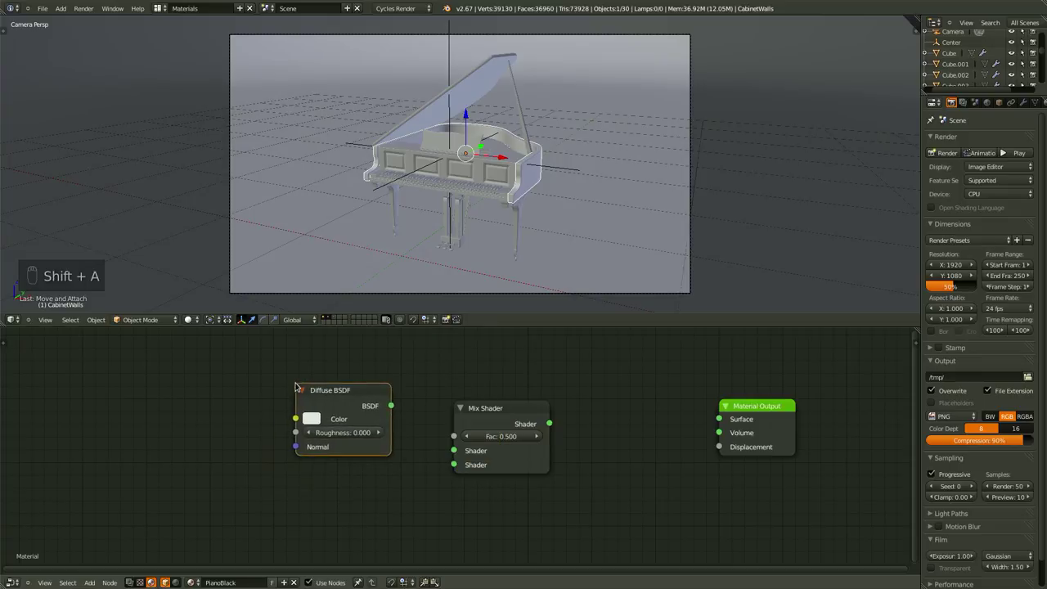
left_click(527, 412, "shift")
key("f")
scroll(428, 493, "down", 1)
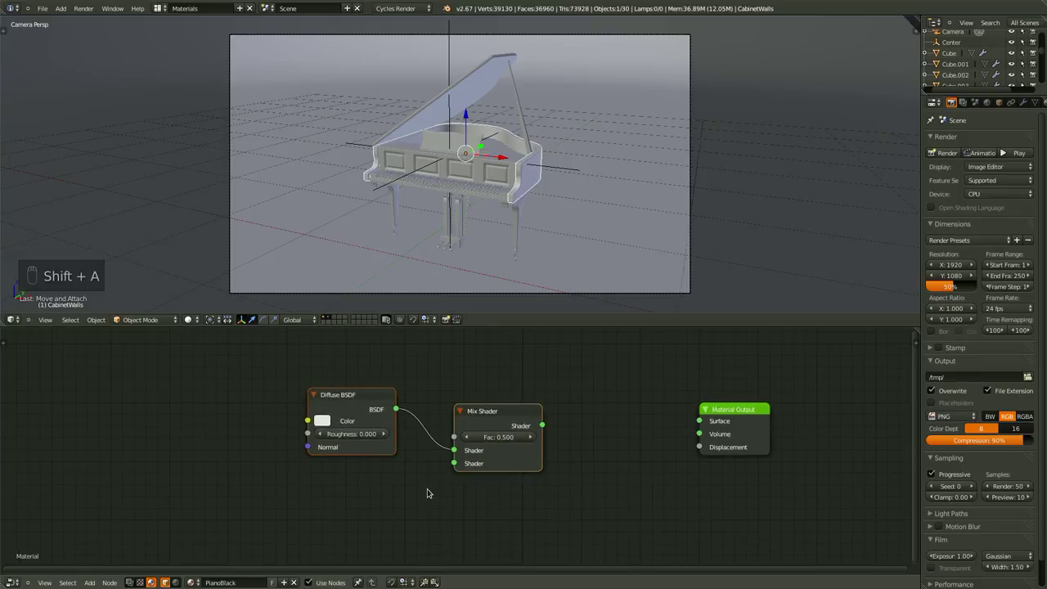
- Add a Glossy BSDF node below the Diffuse BSDF and connect it to the Mix Shader's second Shader input
middle_click_drag(376, 517, 450, 465)
key("shift+a")
mouse_move(451, 463)
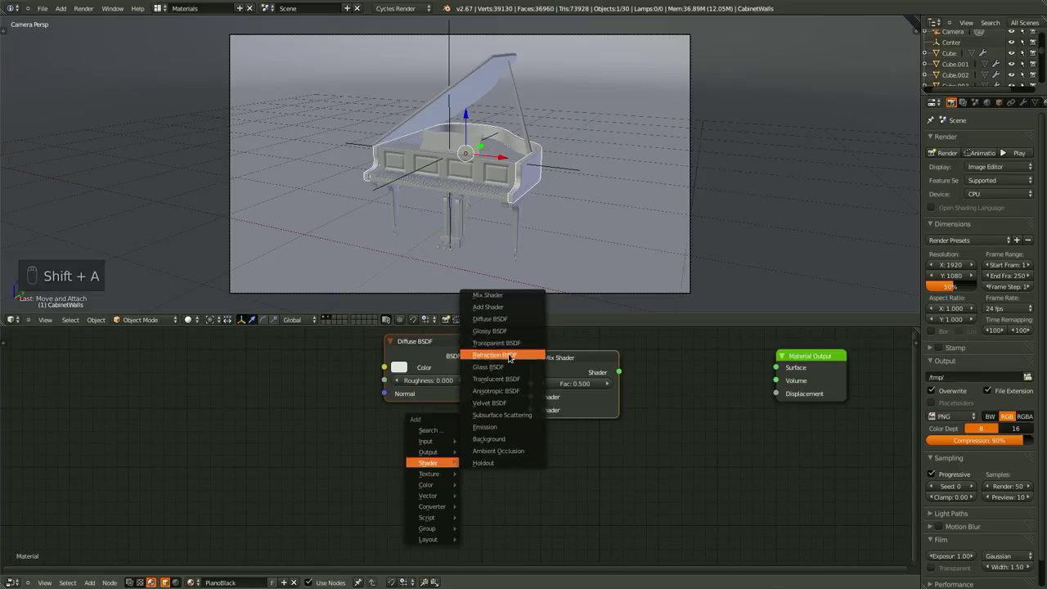
left_click(491, 330)
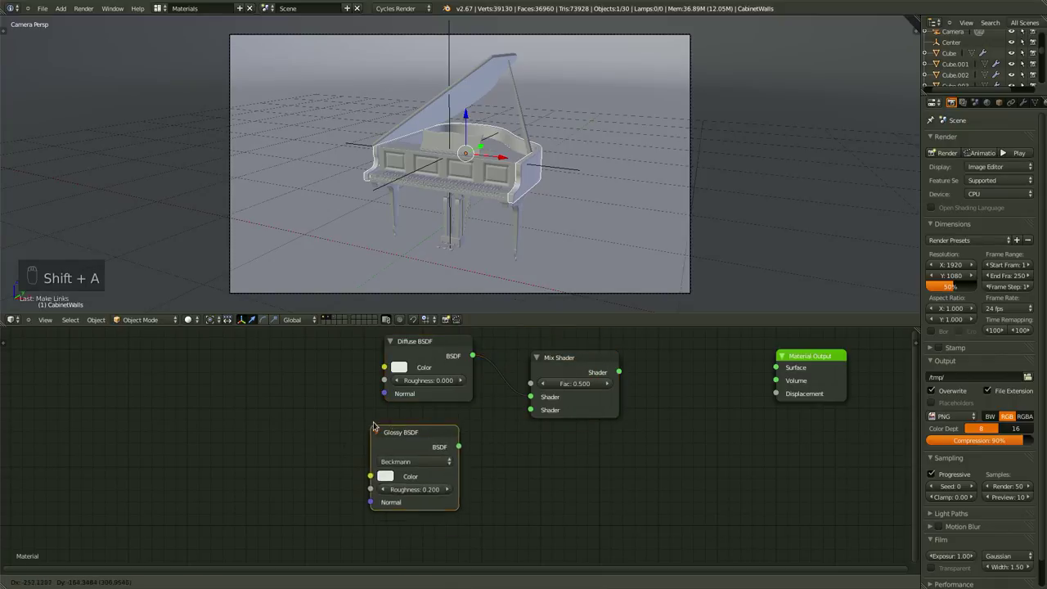
left_click(375, 433)
left_click(561, 368, "shift")
key("f")
middle_click_drag(693, 437, 561, 485)
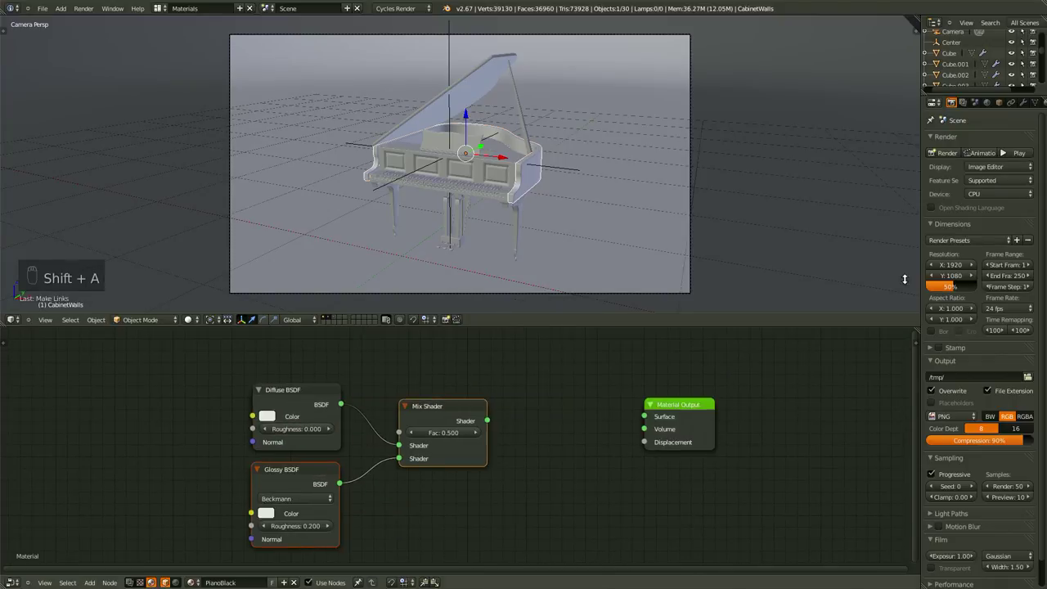
- Show the PianoBlack material preview and connect the Mix Shader output to the Material Output's Surface
left_click(1026, 102)
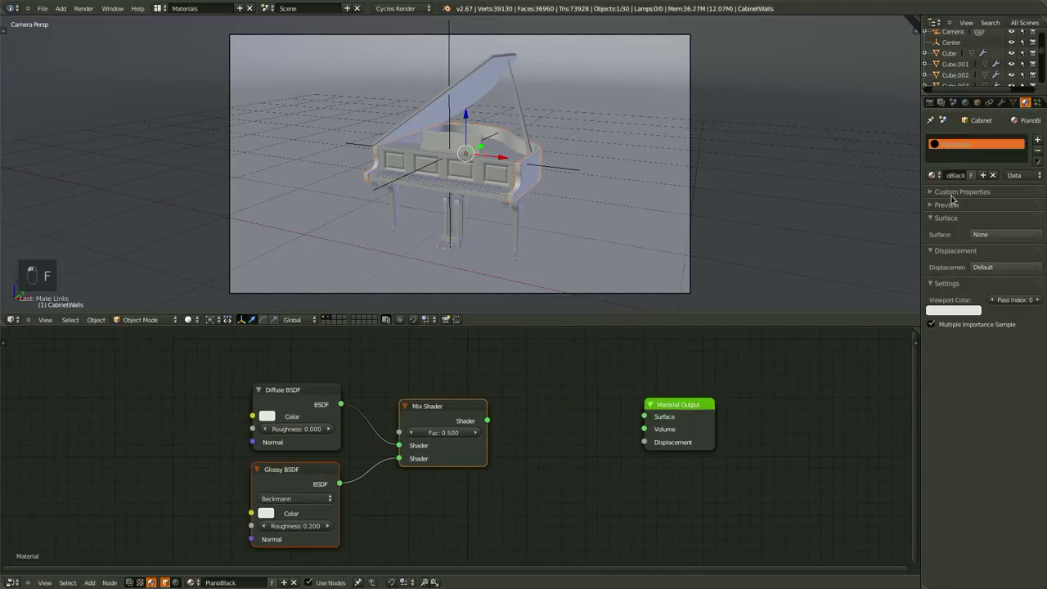
key("a")
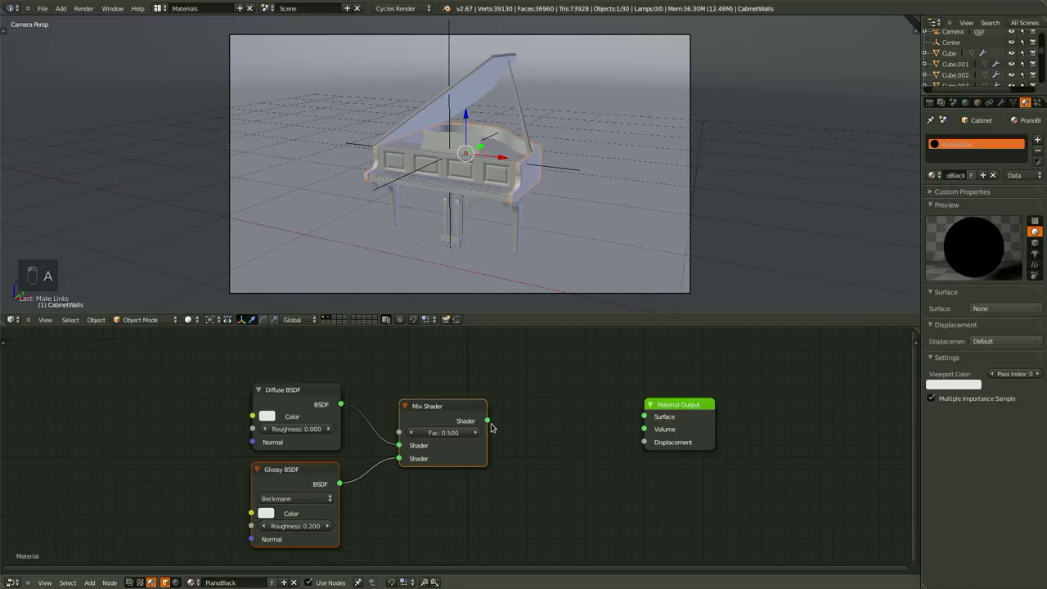
left_click_drag(488, 421, 646, 416)
middle_click_drag(588, 487, 677, 474)
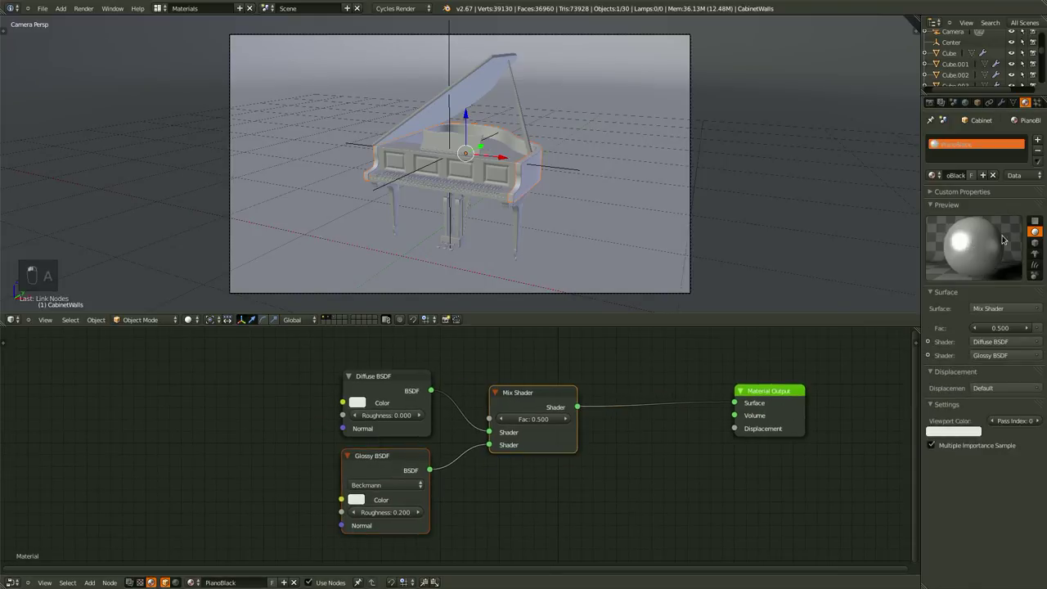
- Darken the Diffuse BSDF color to near black
scroll(600, 496, "up", 3)
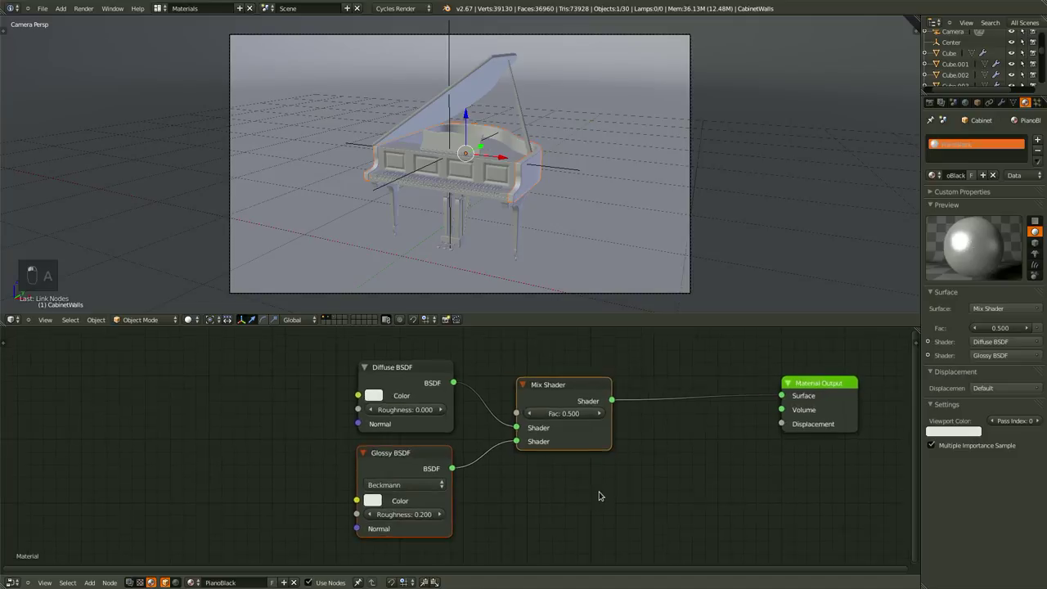
left_click(344, 400)
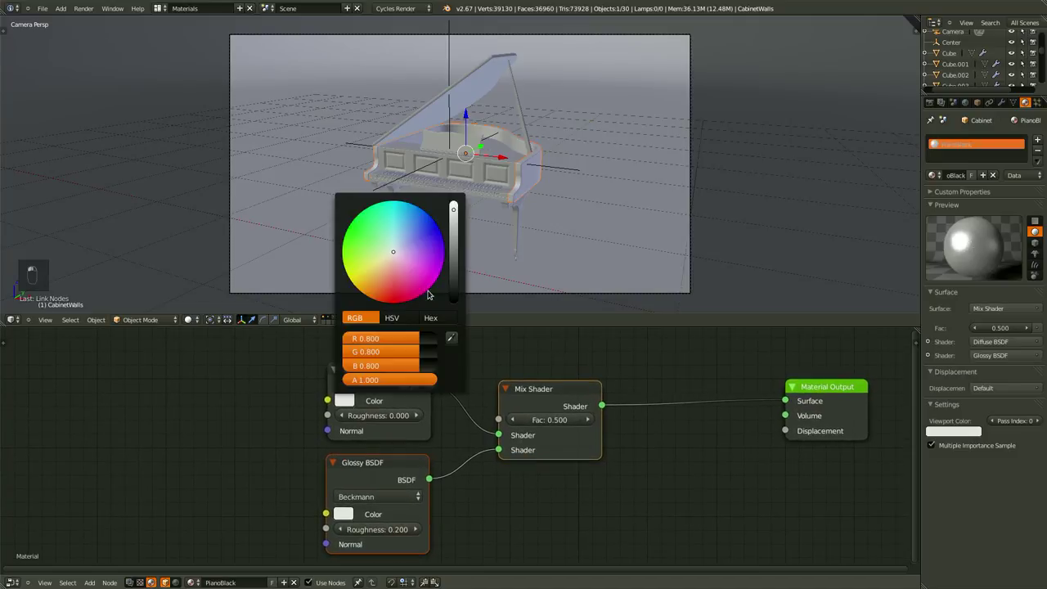
left_click_drag(458, 272, 456, 295)
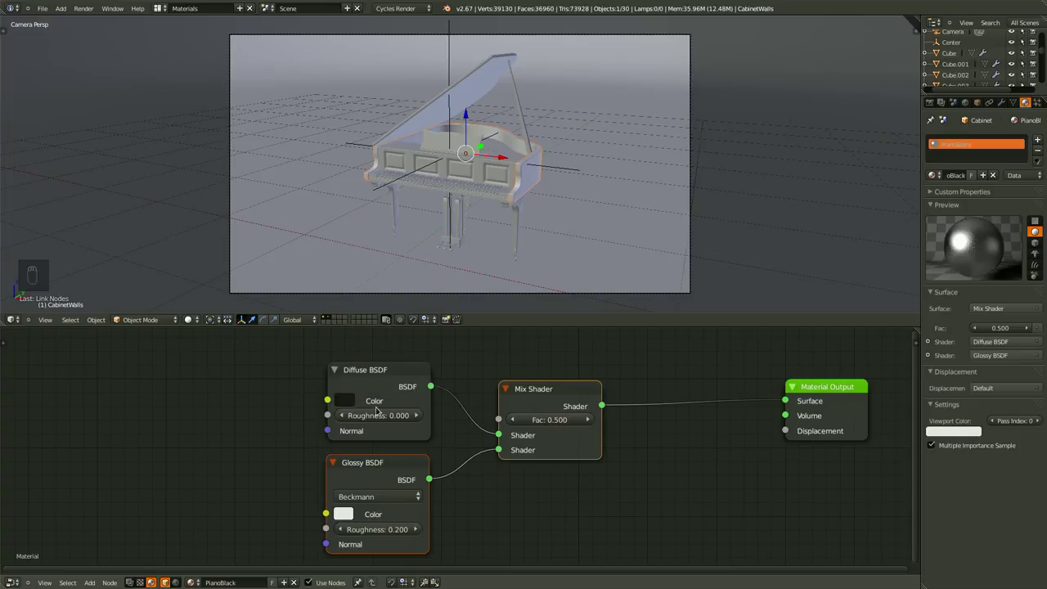
- Add a Fresnel node above the Diffuse BSDF and connect its Fac output to the Mix Shader's Fac input
middle_click_drag(501, 443, 569, 523)
middle_click_drag(489, 440, 486, 382)
middle_click_drag(495, 486, 492, 443)
middle_click_drag(496, 339, 497, 393)
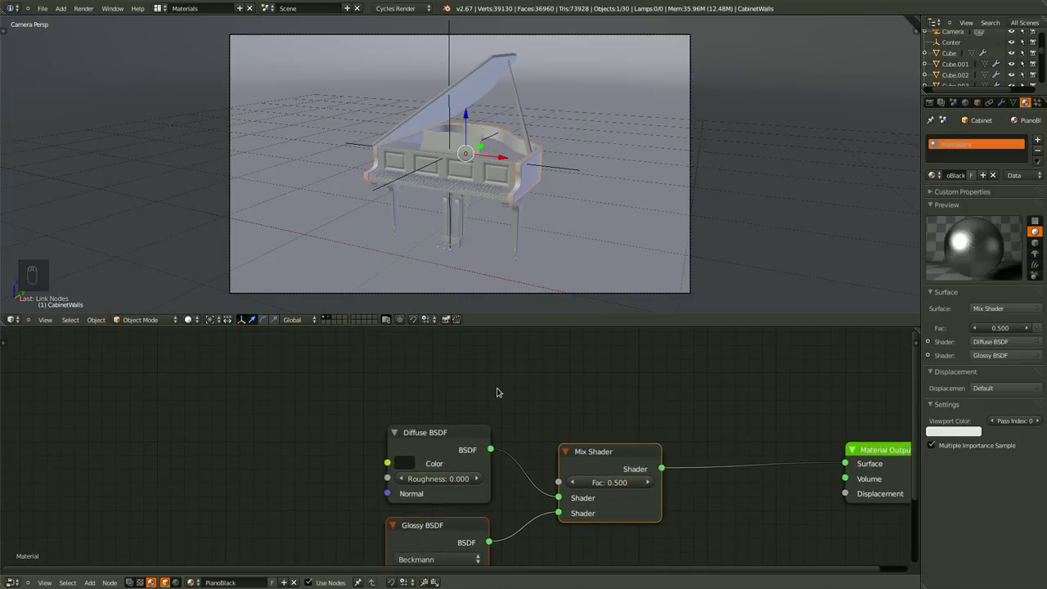
key("shift+a")
left_click(543, 360)
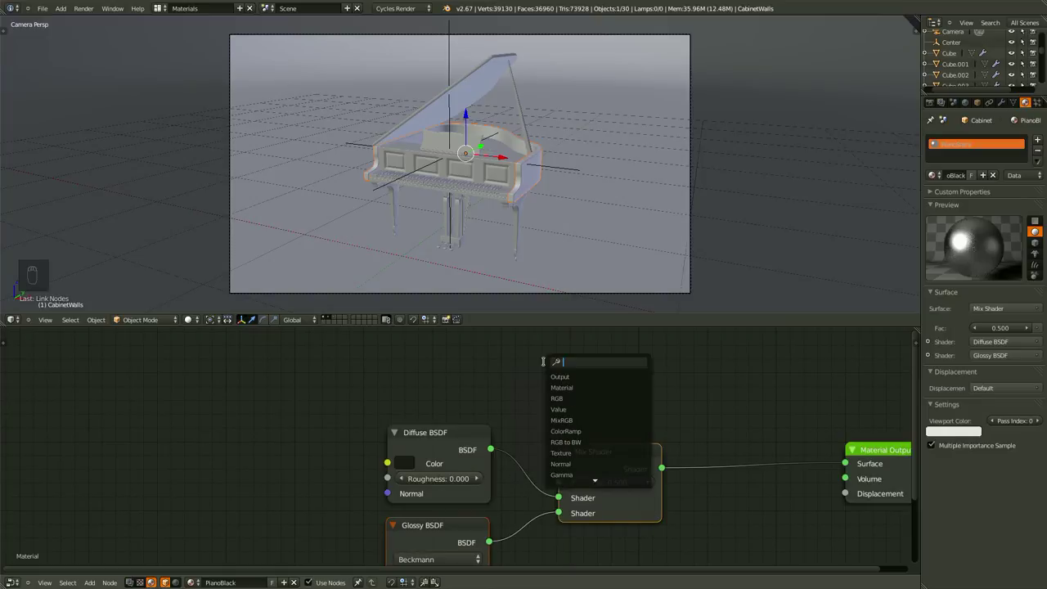
type("fres")
key("Return")
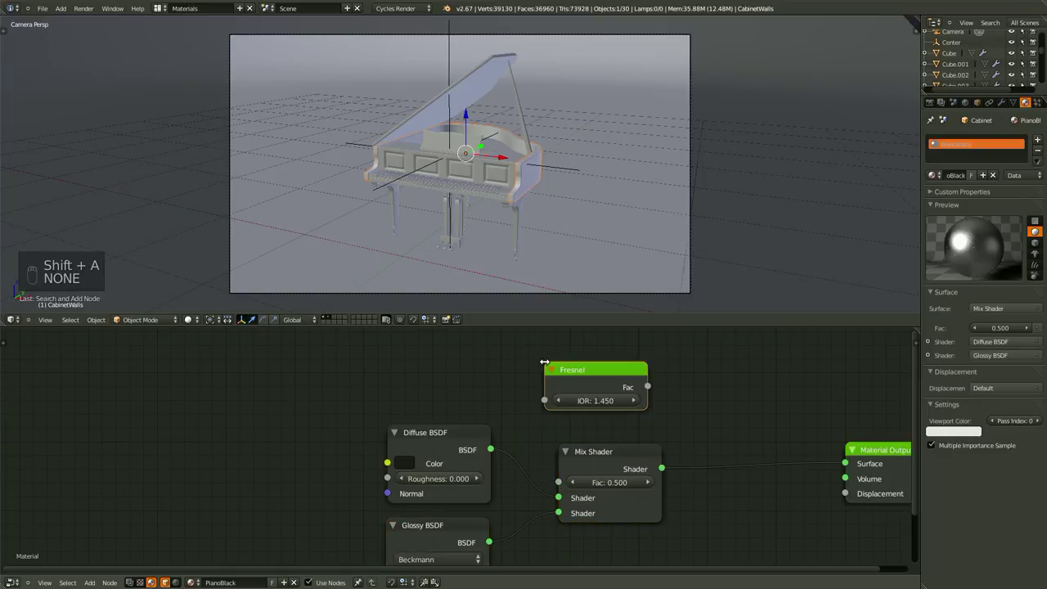
left_click(451, 370)
left_click_drag(477, 384, 558, 482)
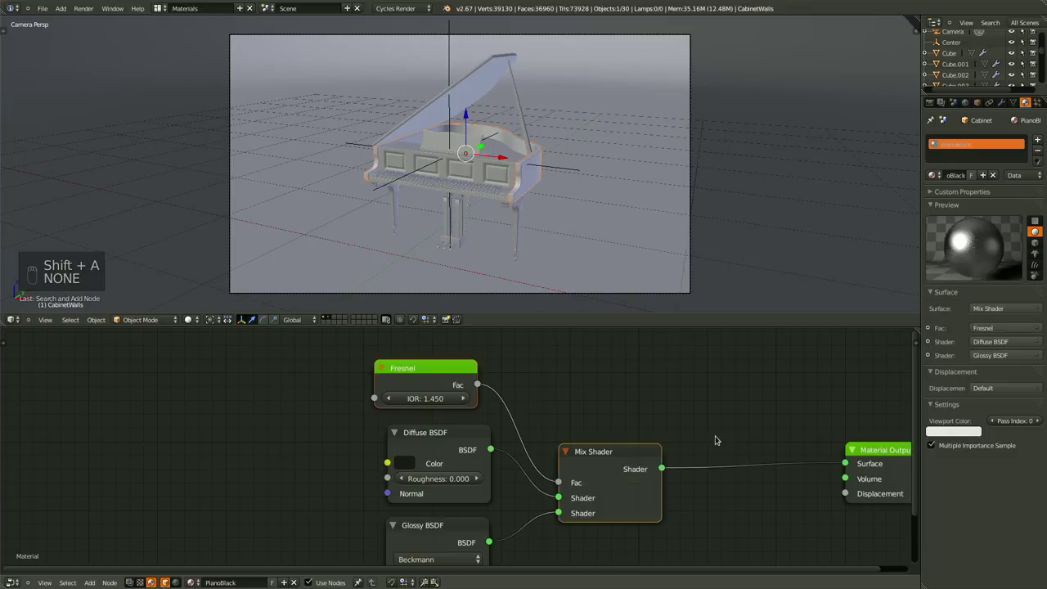
- Move the Fresnel and Mix Shader nodes closer to the BSDF nodes and the Material Output further away, leaving a gap before it
middle_click_drag(707, 432, 650, 419)
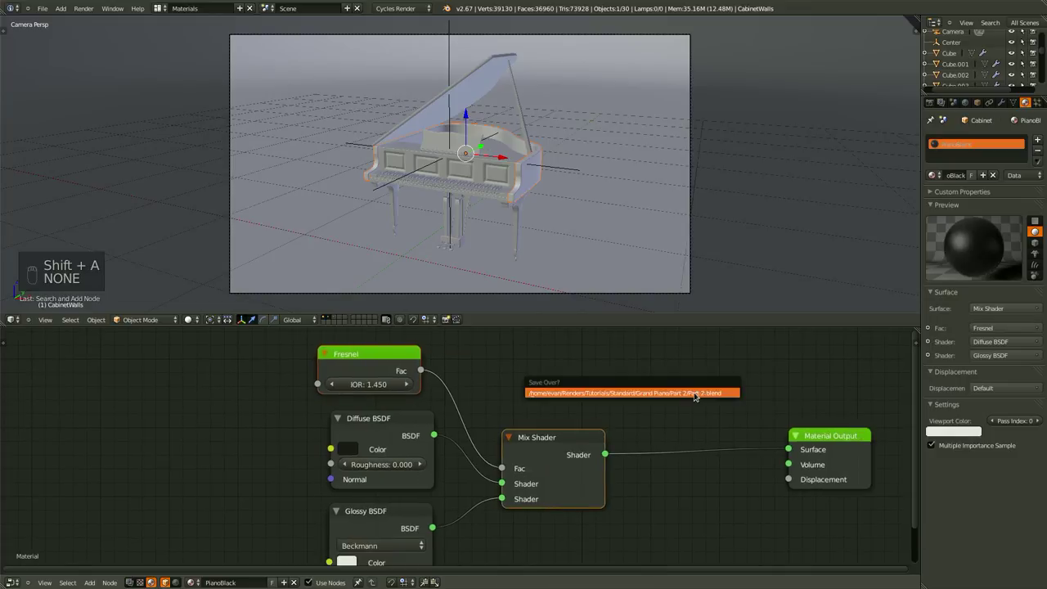
left_click_drag(367, 355, 382, 357)
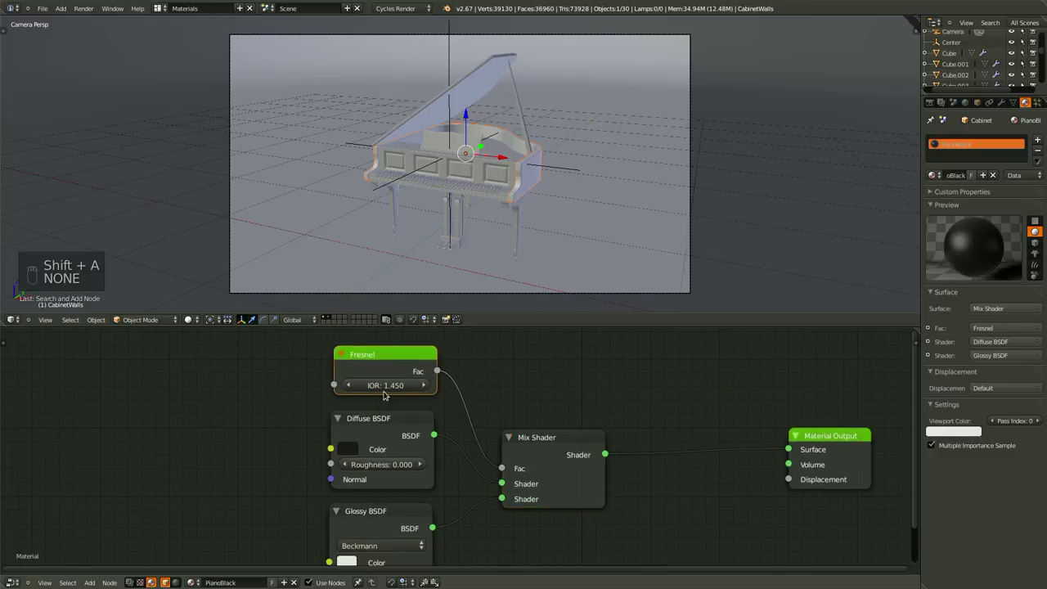
middle_click_drag(565, 381, 537, 362)
left_click_drag(533, 422, 492, 402)
scroll(655, 459, "down", 1)
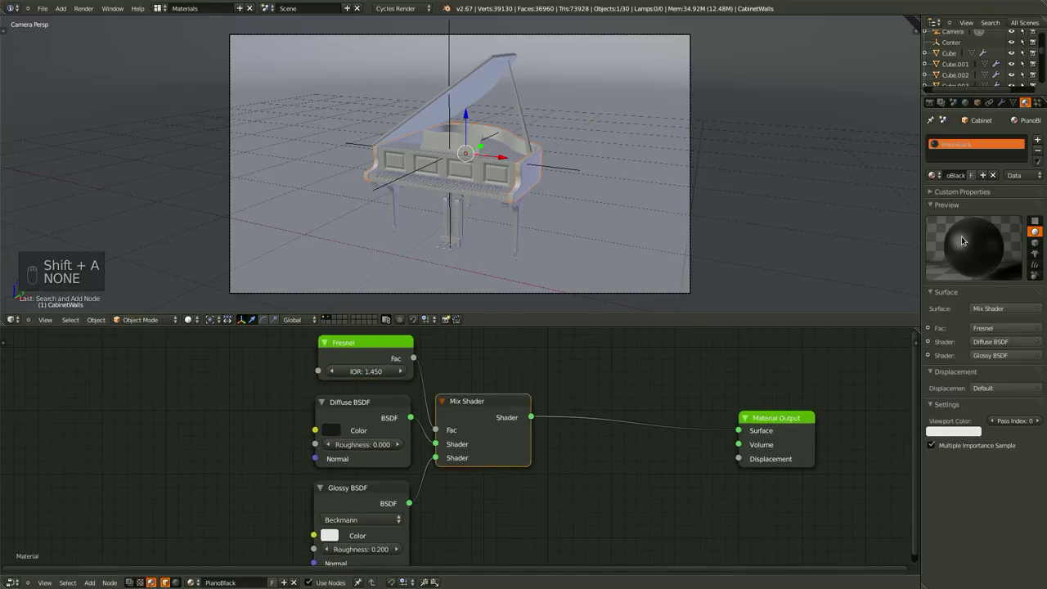
middle_click_drag(561, 422, 472, 420)
left_click_drag(686, 422, 740, 397)
middle_click_drag(549, 421, 474, 361)
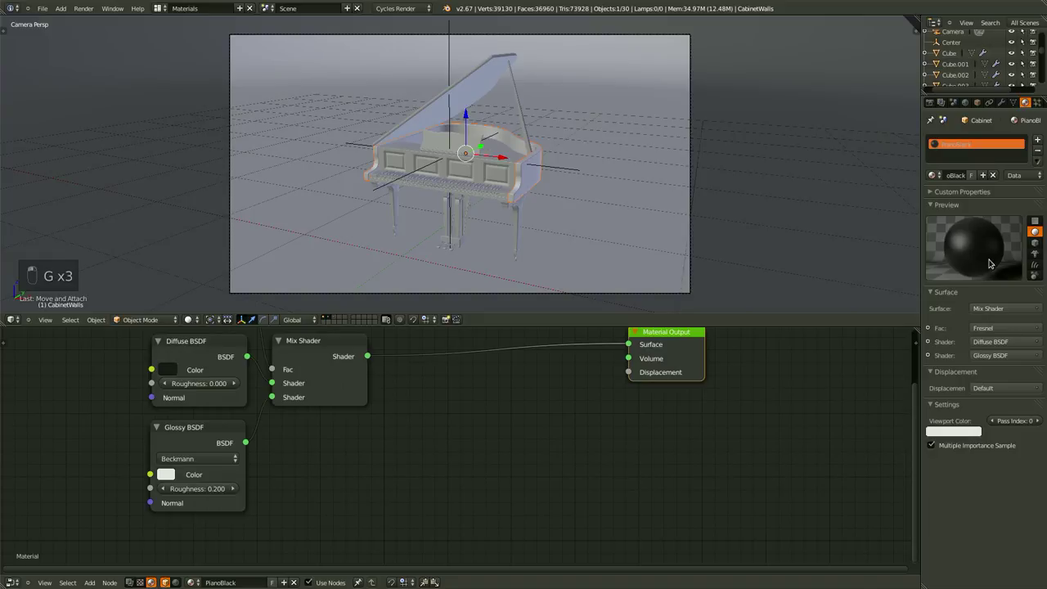
scroll(491, 507, "up", 1)
- Duplicate the Mix Shader and insert the copy on the link between the first Mix Shader and the Material Output
key("shift+a")
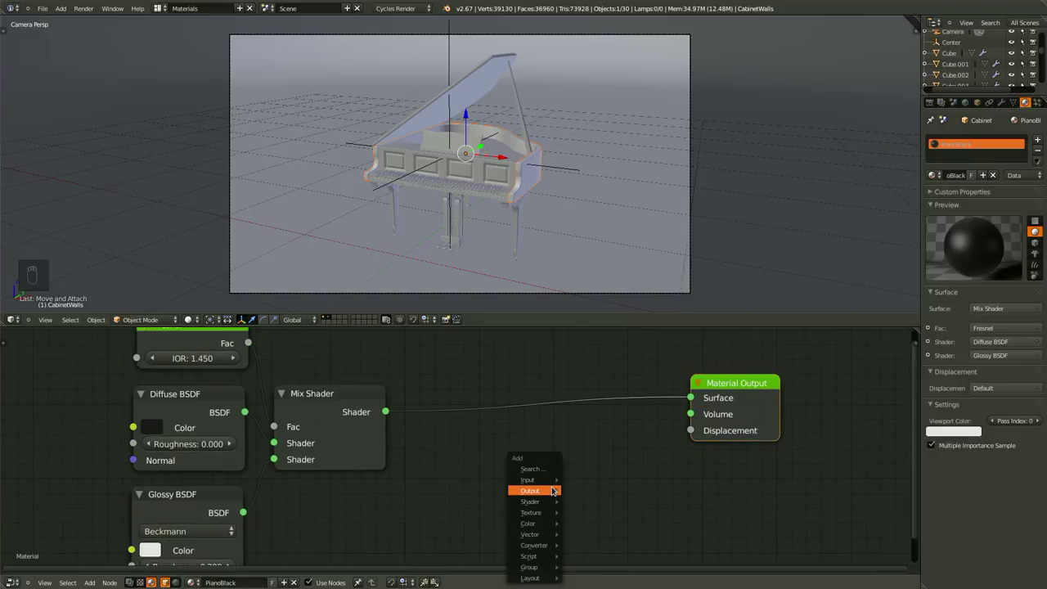
mouse_move(550, 491)
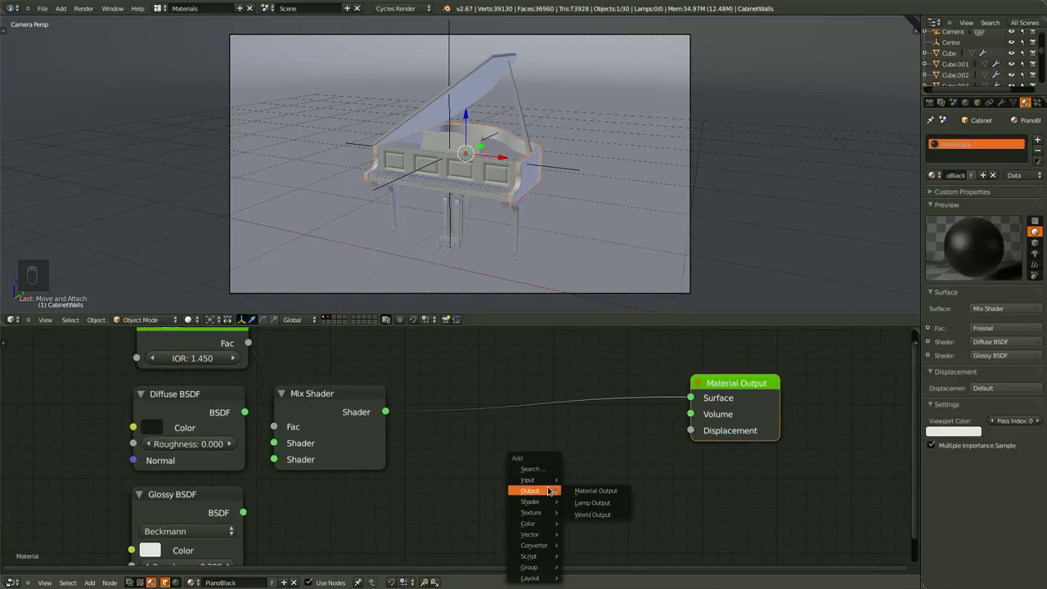
left_click(336, 390)
key("shift+d")
left_click(599, 399)
- Duplicate the Glossy BSDF and connect the copy to the second Shader input of the new Mix Shader
middle_click_drag(532, 489, 556, 421)
key("shift+a")
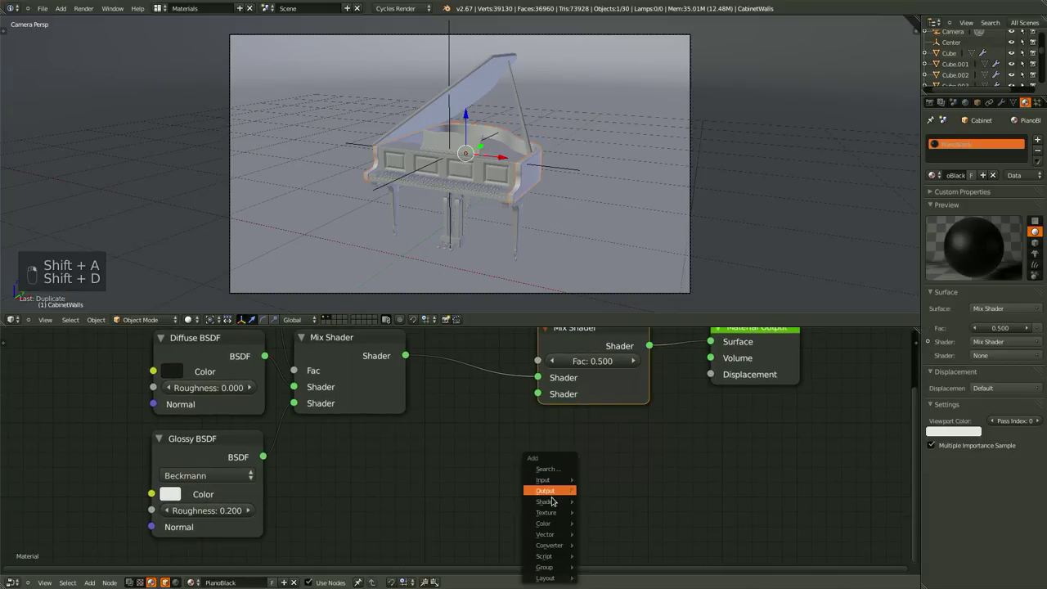
left_click(215, 449)
key("shift+d")
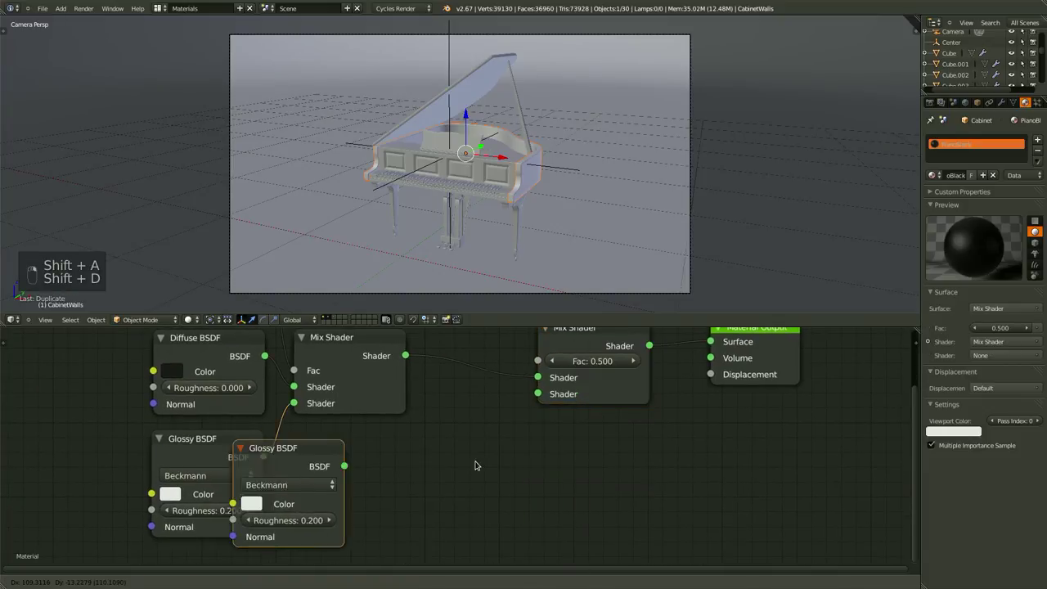
left_click(433, 453)
middle_click_drag(571, 396, 553, 437)
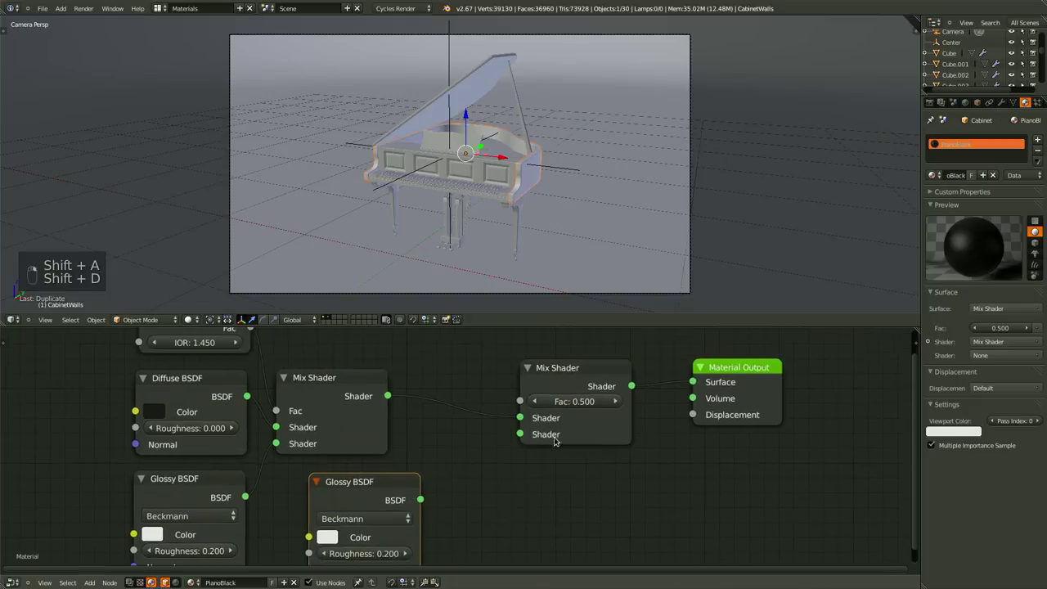
left_click(557, 370, "shift")
key("f")
- Set the duplicated Glossy BSDF's distribution to Sharp and save the file
middle_click_drag(514, 467, 563, 421)
left_click(404, 473)
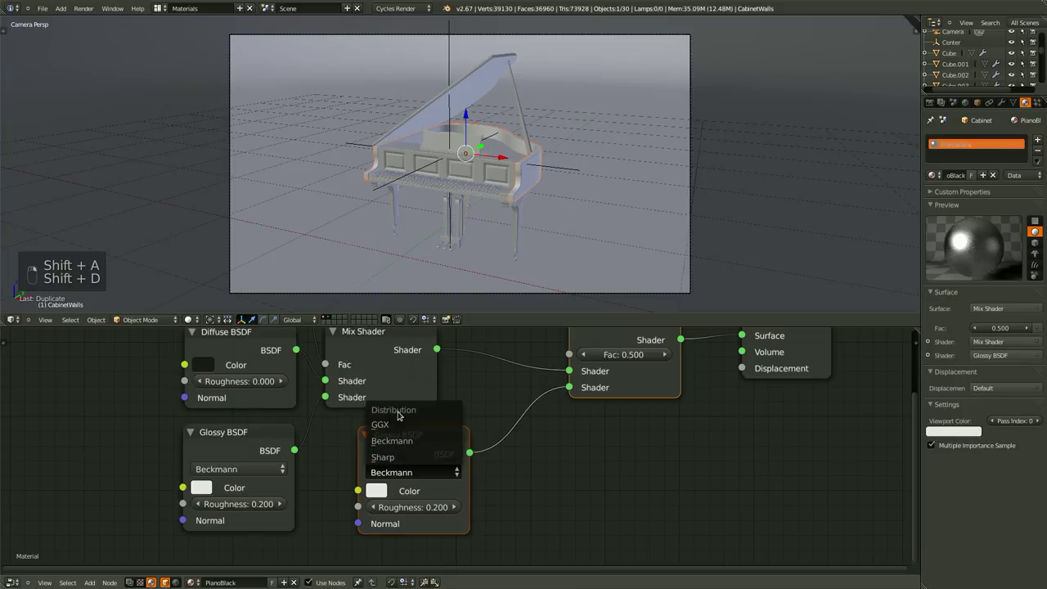
left_click(402, 460)
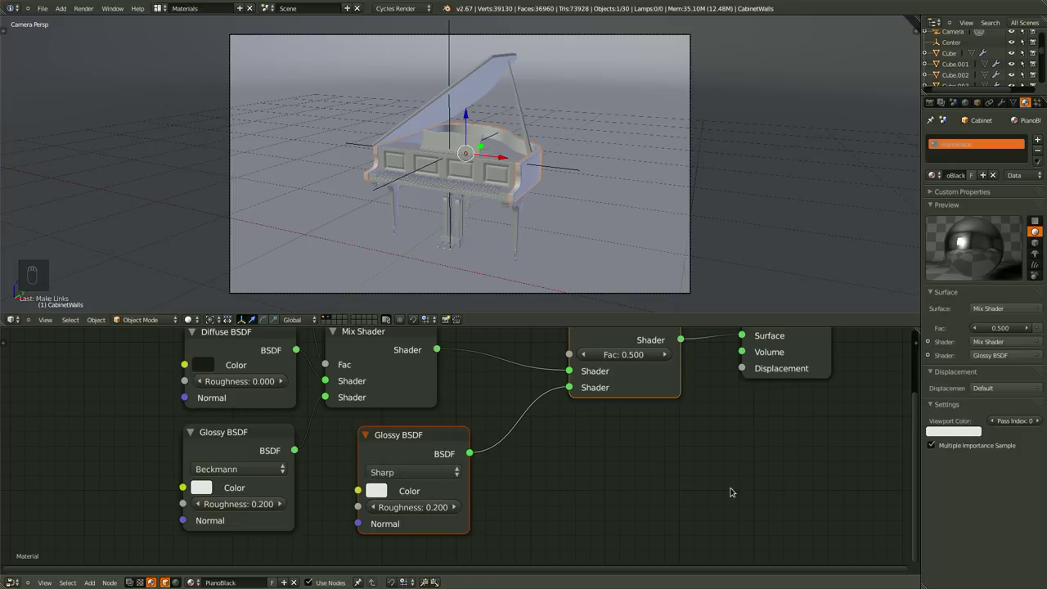
key("ctrl+s")
left_click(723, 466)
- Set the second Mix Shader's Fac to 0.050 and switch the material preview to the cube
middle_click_drag(658, 456, 630, 495)
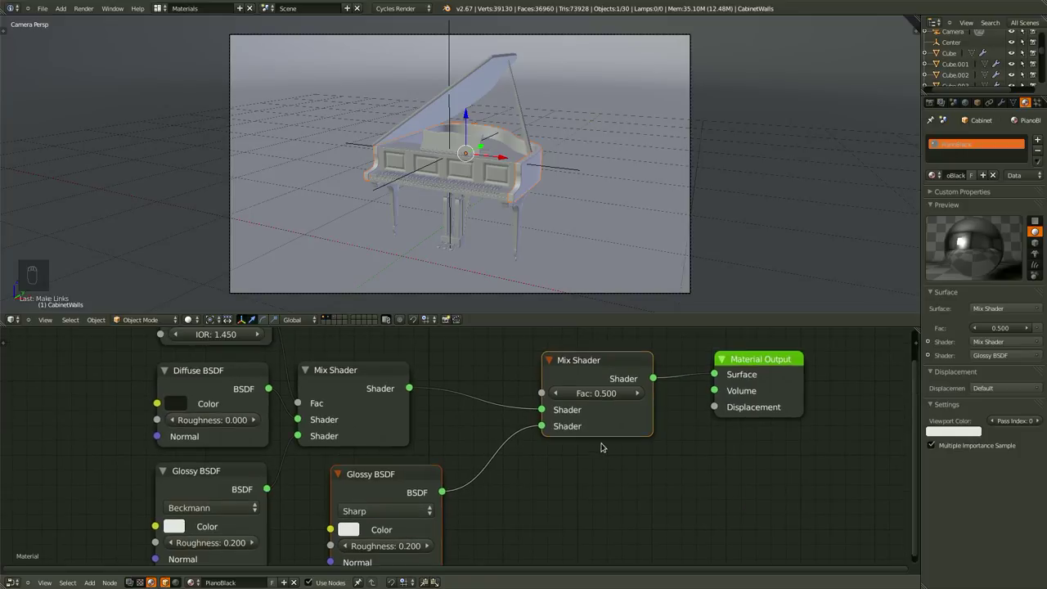
left_click(598, 395)
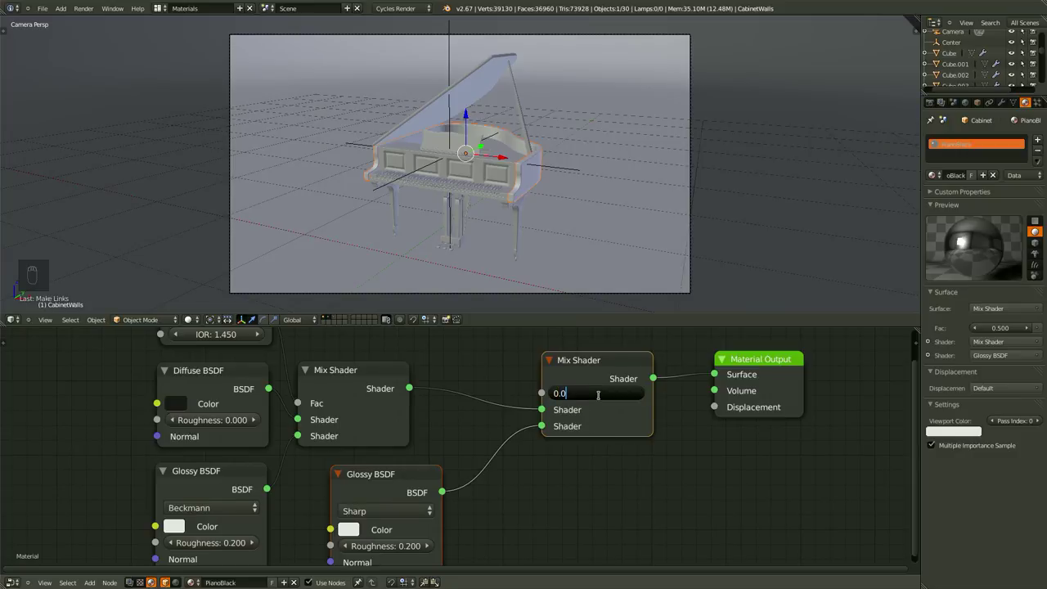
key("Return")
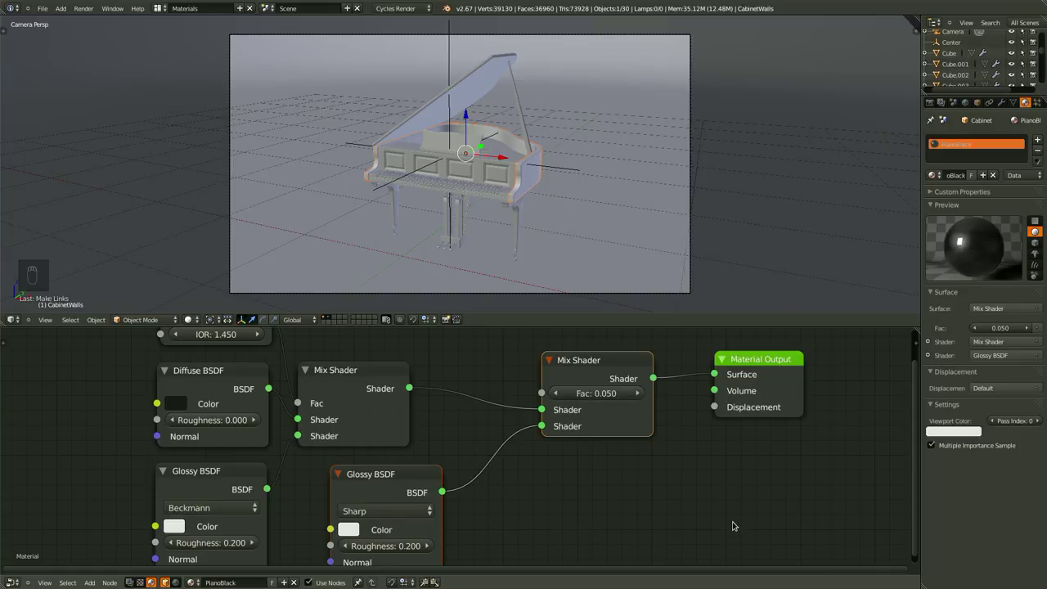
left_click(1034, 243)
- Expand the nested Mix Shader and Diffuse BSDF settings and sample the near-black diffuse color as the material's viewport color
left_click(973, 433)
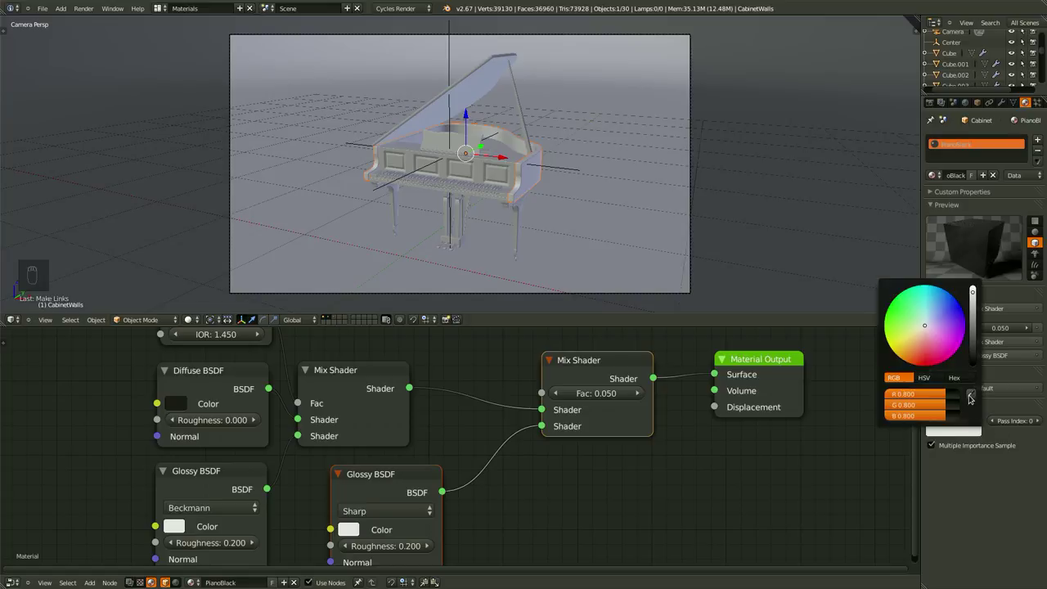
left_click(972, 394)
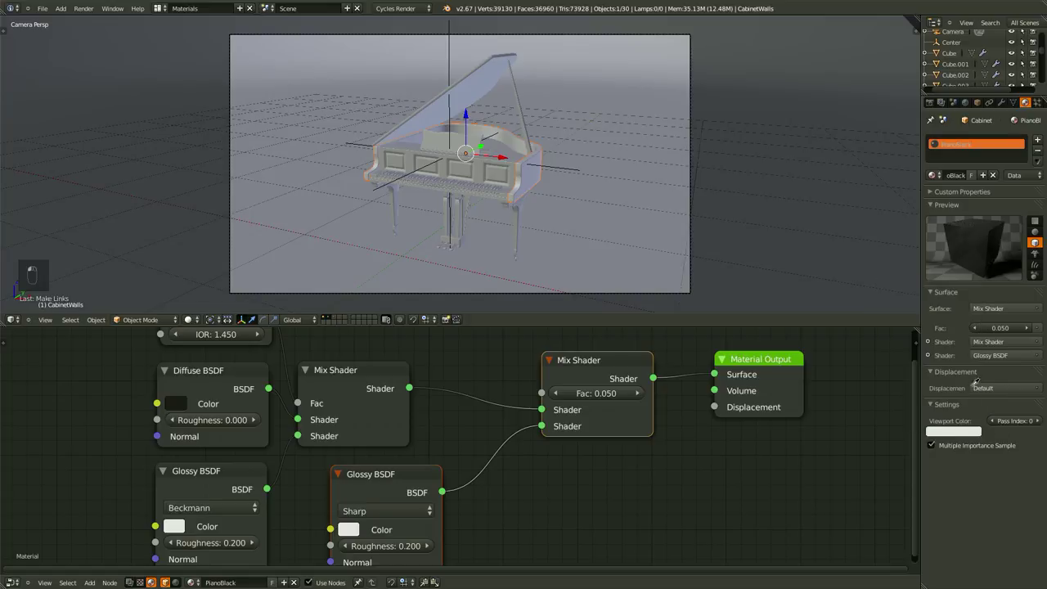
left_click(928, 342)
left_click(928, 370)
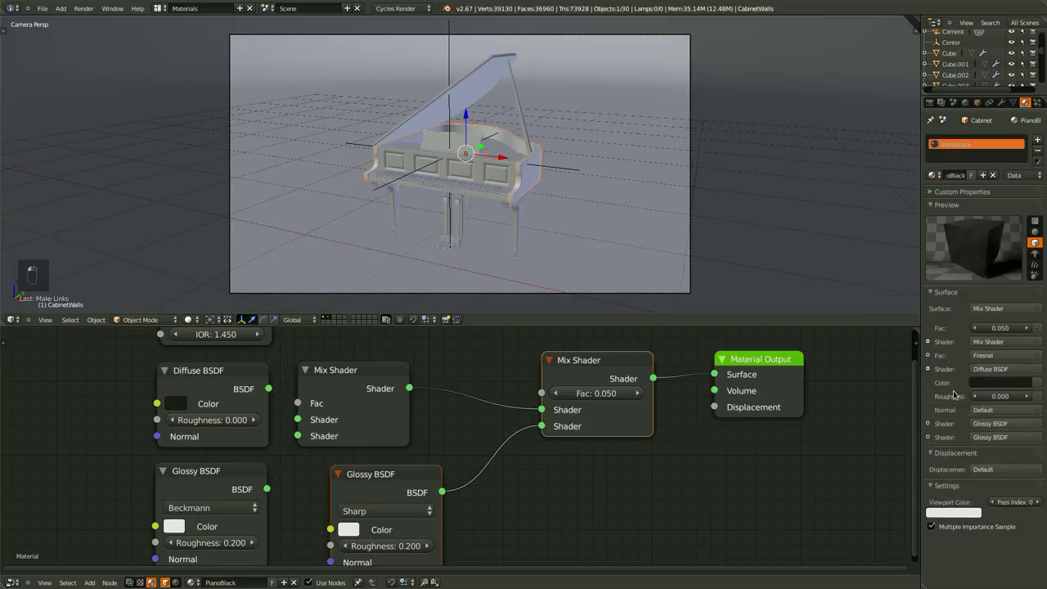
left_click(958, 506)
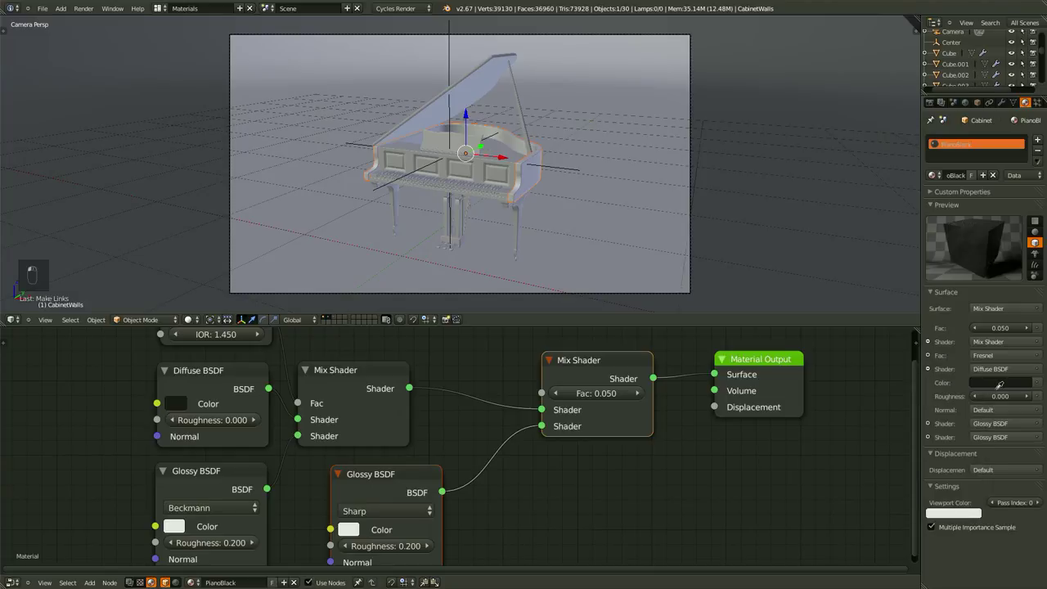
left_click(997, 380)
- Show only layer 1 in the 3D view to isolate the piano for selecting its parts
middle_click_drag(619, 238, 459, 272)
scroll(504, 239, "down", 2)
key("1")
middle_click_drag(505, 182, 503, 210)
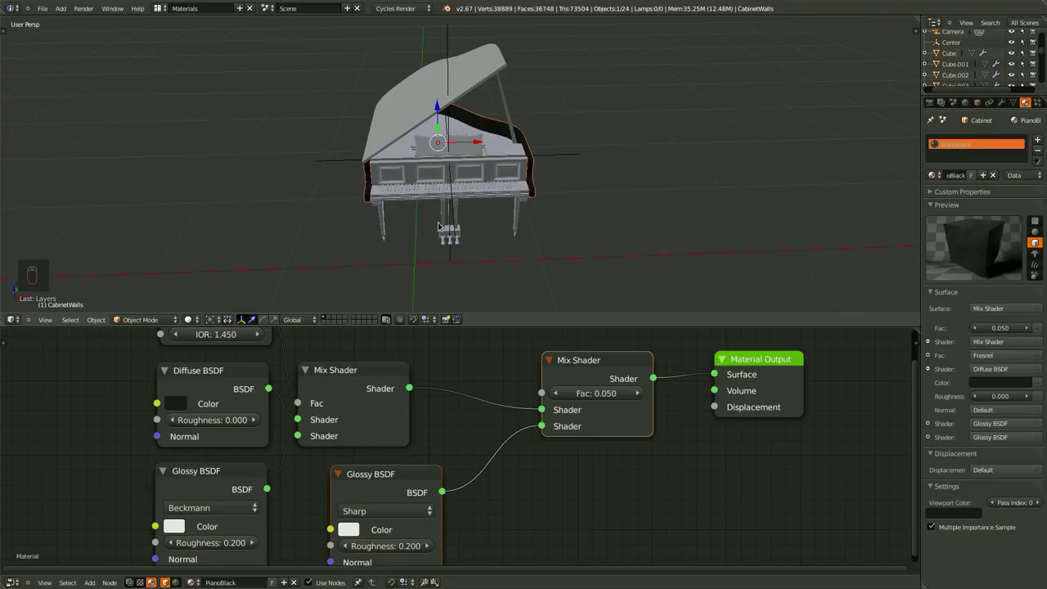
middle_click_drag(439, 227, 521, 299)
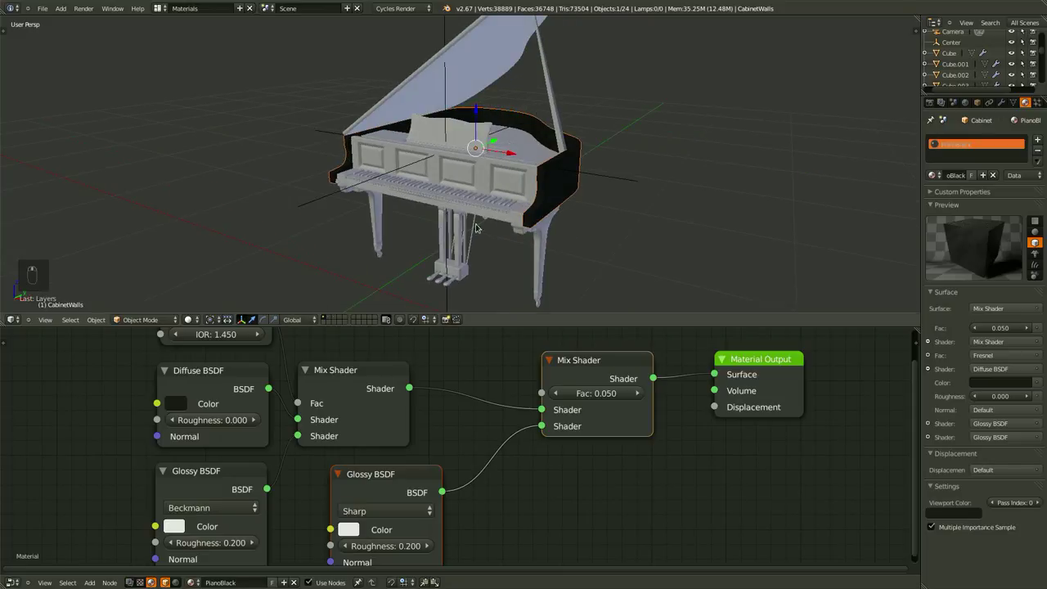
mouse_move(476, 225)
middle_mouse_down()
mouse_move(472, 207)
mouse_move(486, 186)
mouse_move(467, 145)
mouse_move(507, 169)
middle_mouse_up()
- Select the piano's front panel, lid prop, music stand and the board behind the stand together
right_click(462, 180)
scroll(507, 169, "up", 1)
key("z")
key("z")
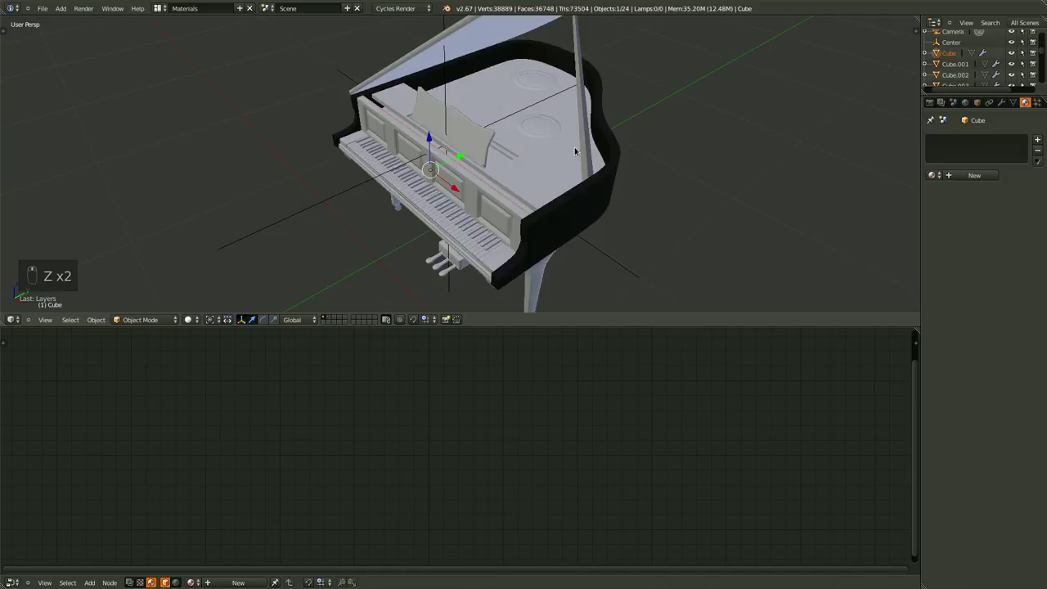
right_click(587, 148)
mouse_move(587, 148)
middle_mouse_down()
mouse_move(484, 162)
mouse_move(472, 146)
middle_mouse_up()
right_click(472, 146, "shift")
right_click(505, 193, "shift")
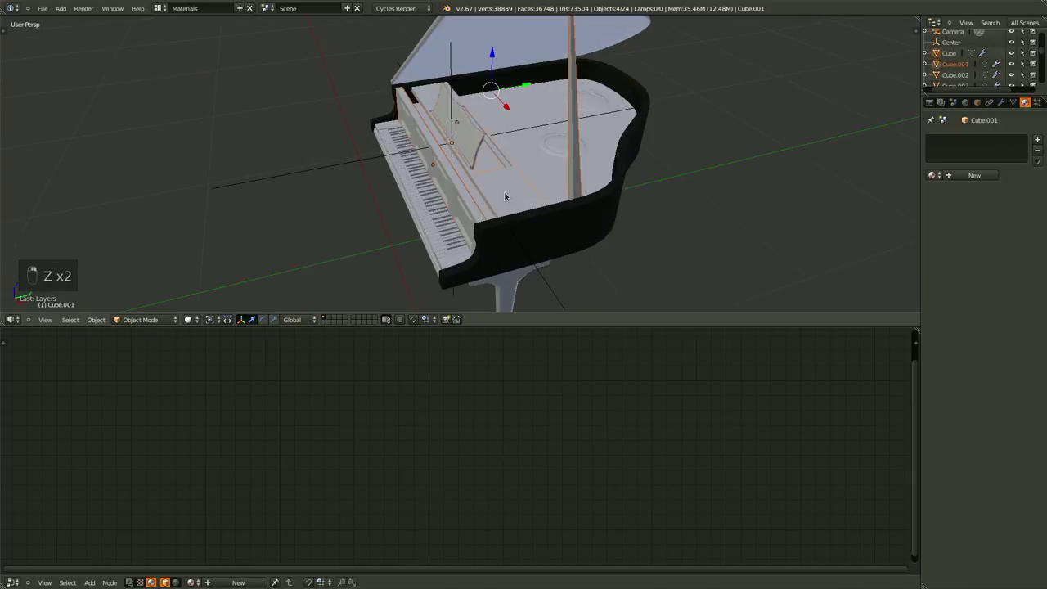
- Add the lid, the legs, the pedal lyre and the cabinet floor to the selection
middle_click_drag(505, 193, 454, 174)
scroll(493, 134, "up", 1)
right_click(498, 123, "shift")
scroll(526, 173, "down", 1)
right_click(633, 74, "shift")
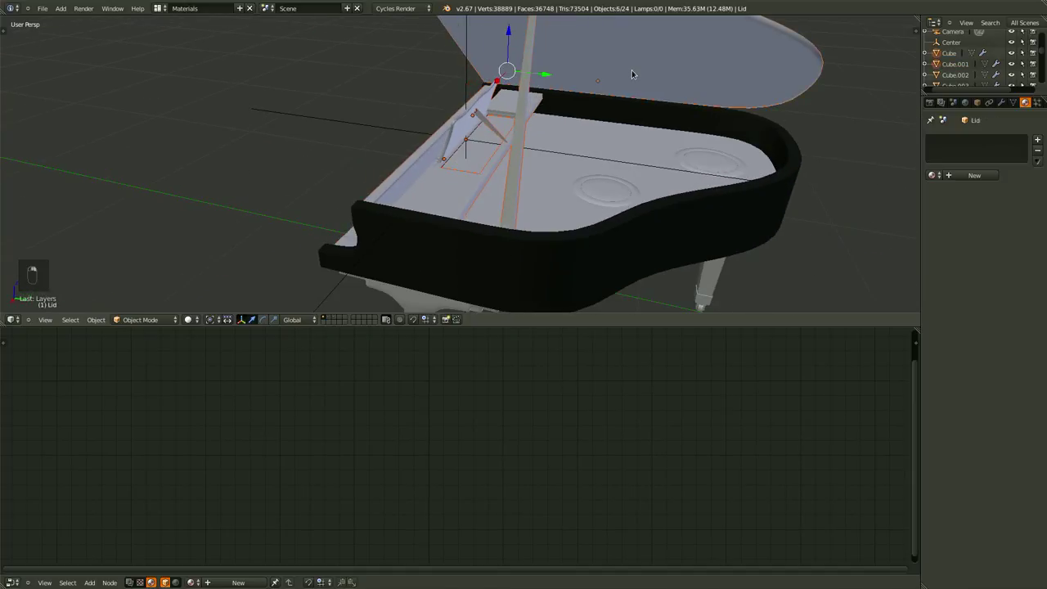
scroll(474, 192, "down", 2)
middle_click_drag(445, 224, 428, 179)
right_click(492, 238, "shift")
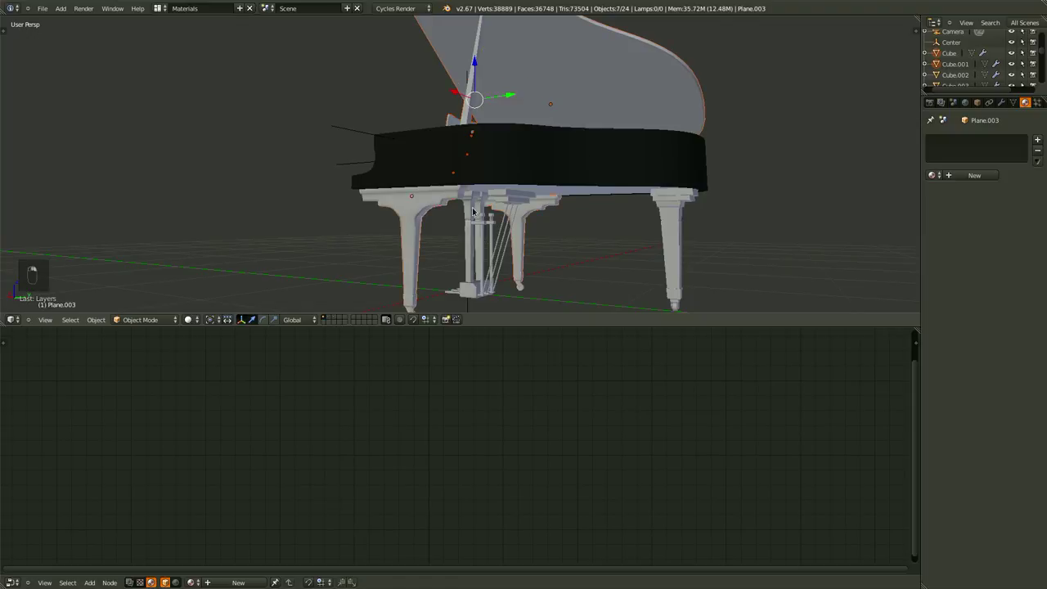
right_click(472, 211, "shift")
right_click(674, 240, "shift")
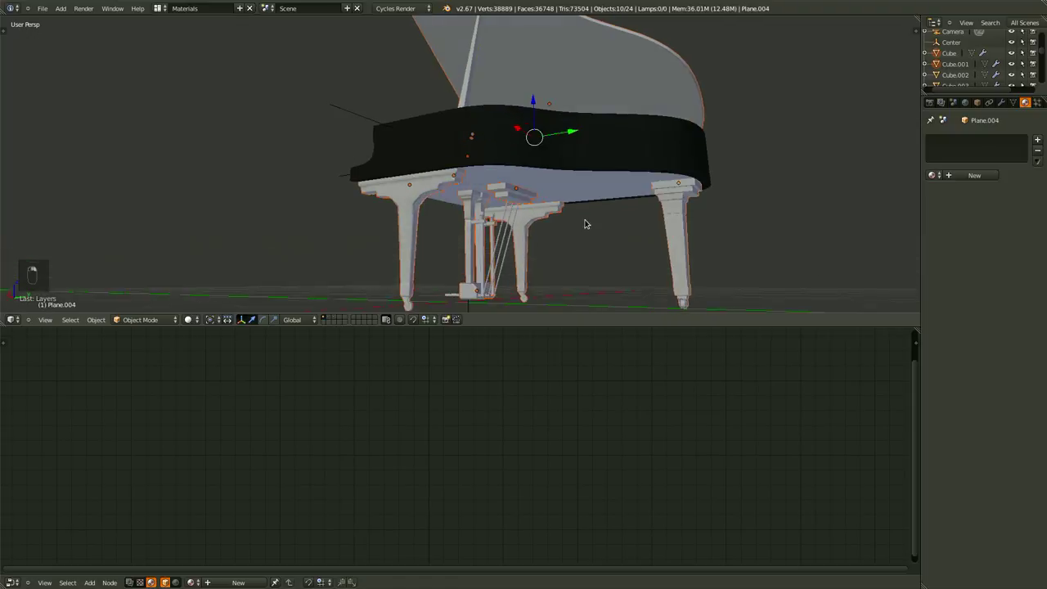
right_click(577, 208, "shift")
- Check the selected parts from the front and add the key bed beneath the keyboard to the selection
middle_click_drag(577, 209, 502, 276)
key("z")
key("z")
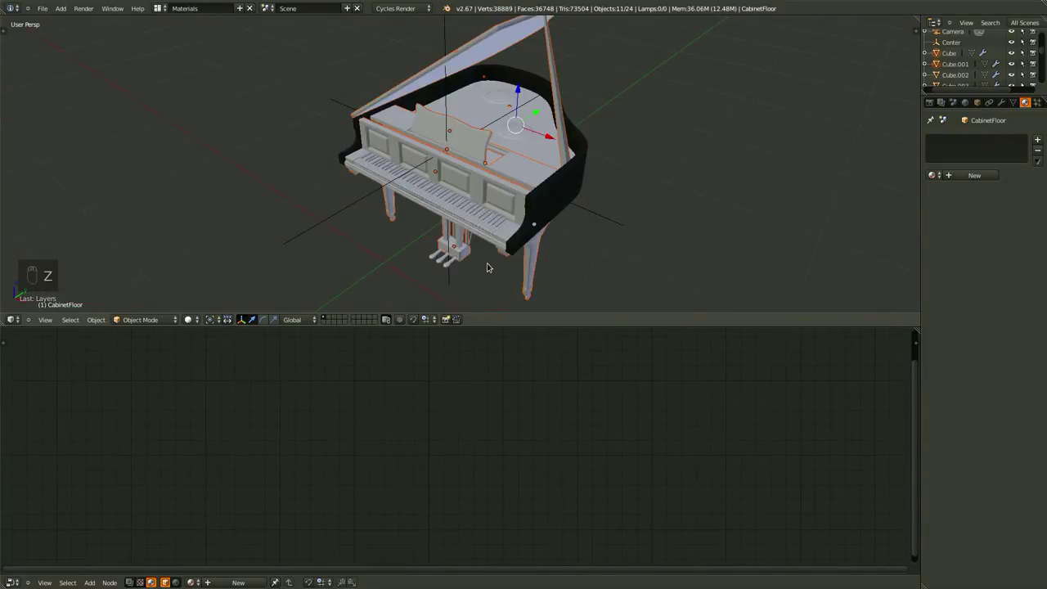
key("z")
key("z")
scroll(504, 262, "up", 3)
middle_click_drag(483, 237, 563, 242)
right_click(510, 250, "shift")
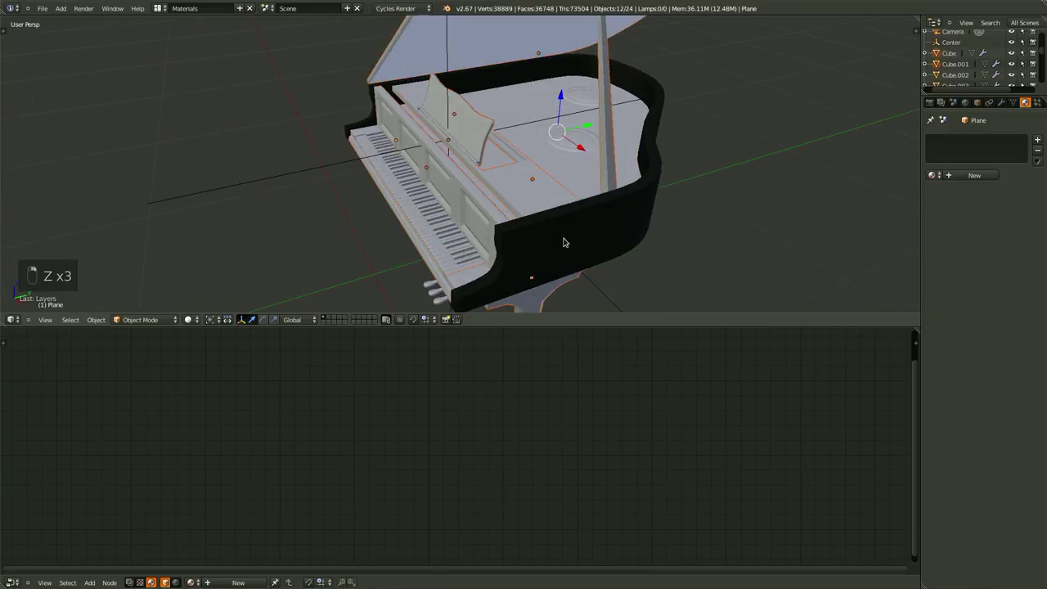
- Make the cabinet walls the active object and link their PianoBlack material to all the selected piano parts
right_click(655, 179, "shift")
key("ctrl+l")
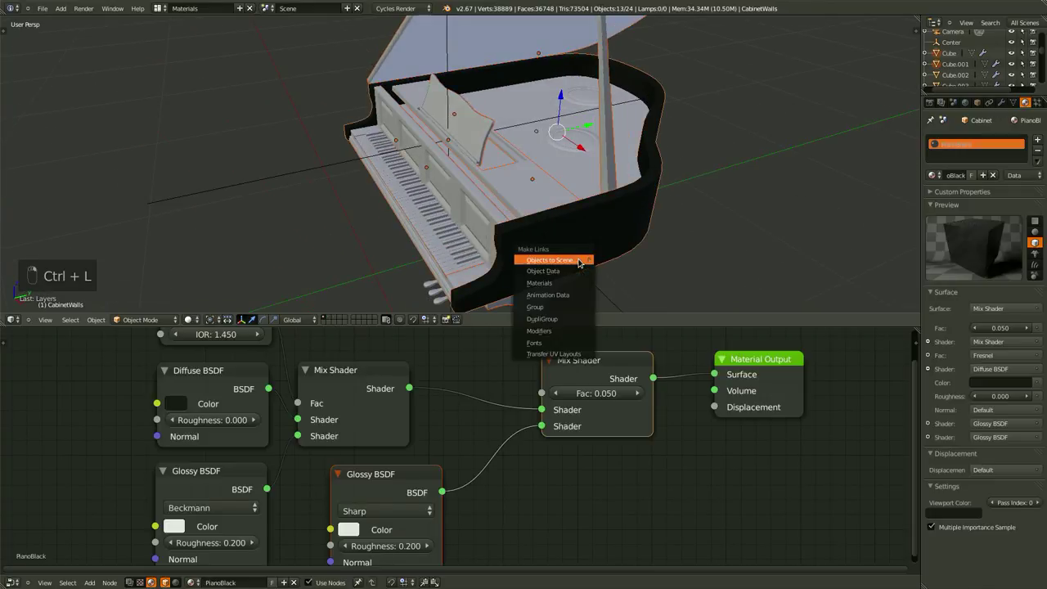
mouse_move(578, 260)
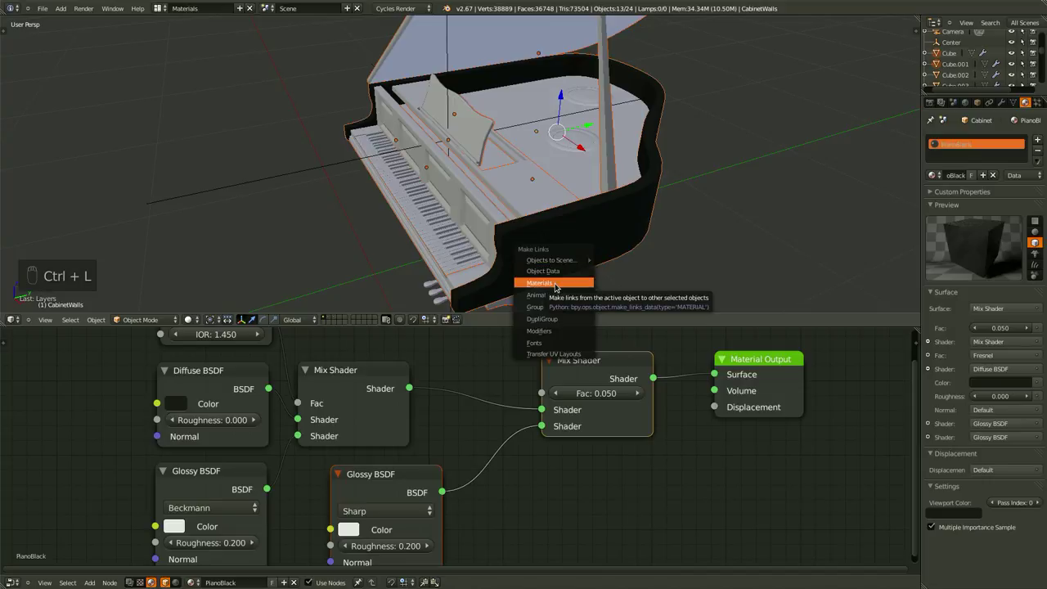
left_click(562, 283)
- Link the PianoBlack material from the front panel to the black keys and save the file
mouse_move(569, 241)
middle_mouse_down()
mouse_move(591, 218)
mouse_move(633, 231)
mouse_move(589, 239)
middle_mouse_up()
scroll(633, 232, "down", 3)
scroll(540, 246, "up", 4)
middle_click_drag(427, 190, 432, 248)
right_click(433, 248)
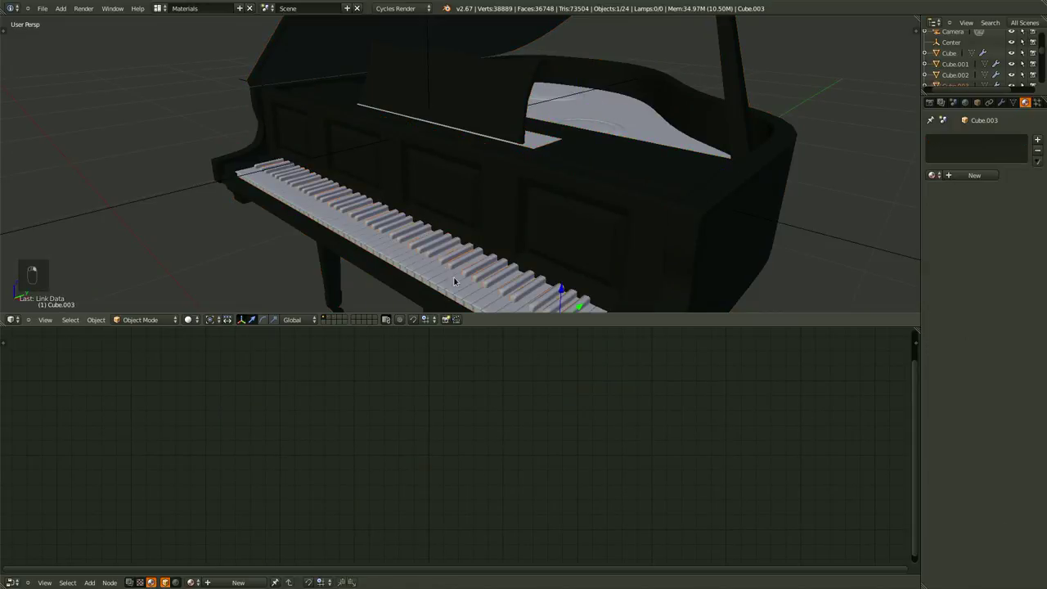
right_click(531, 230)
right_click(531, 223)
key("ctrl+l")
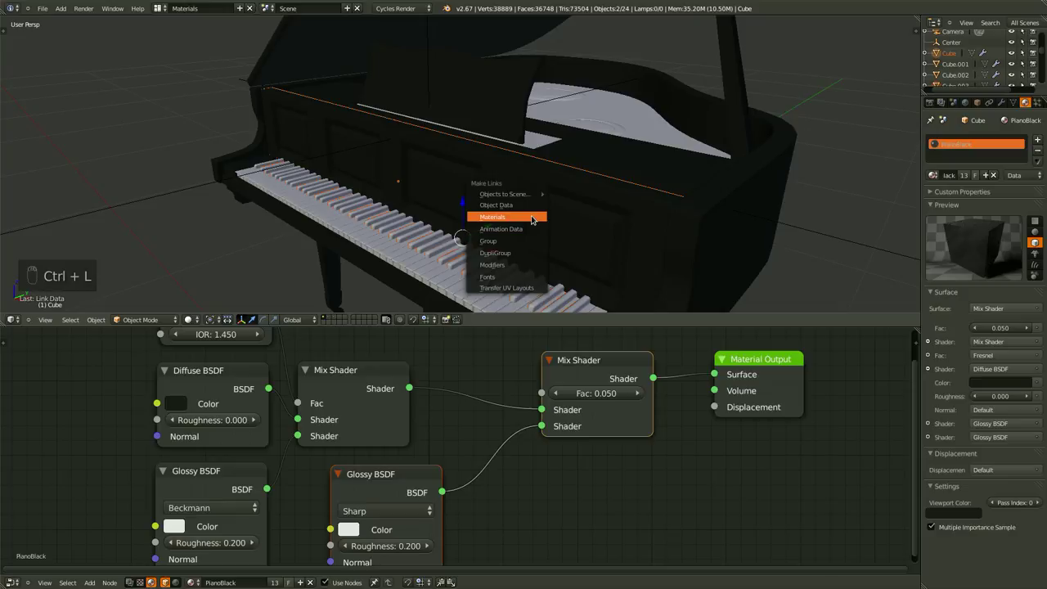
left_click(531, 220)
key("ctrl+s")
middle_click_drag(523, 239, 499, 237)
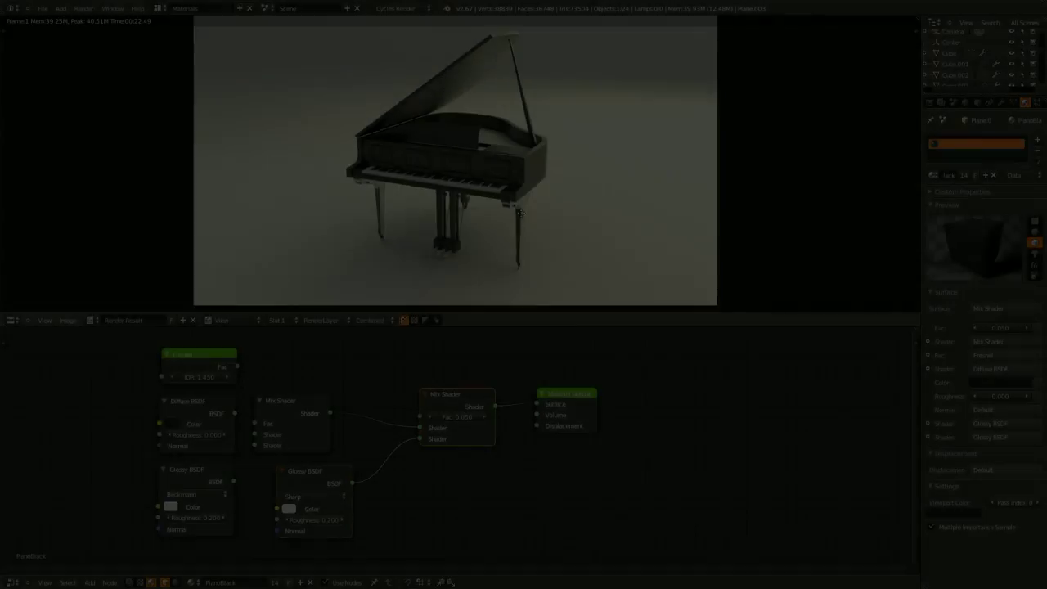
- Examine the legs and pedals up close in the rendered piano image and return to the 3D view
scroll(351, 202, "up", 1)
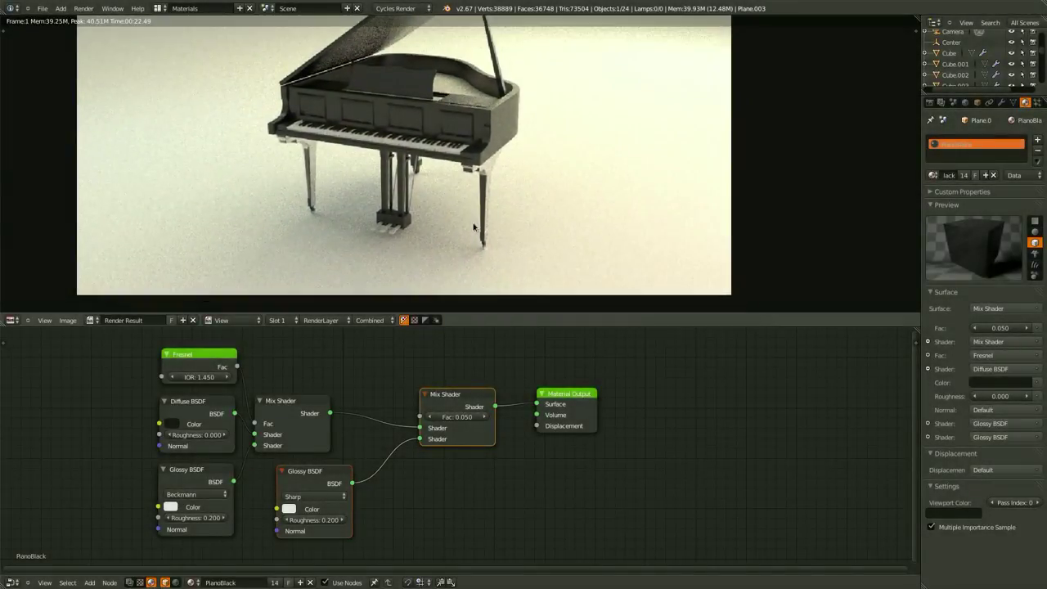
scroll(467, 159, "up", 2)
middle_click_drag(458, 131, 549, 172)
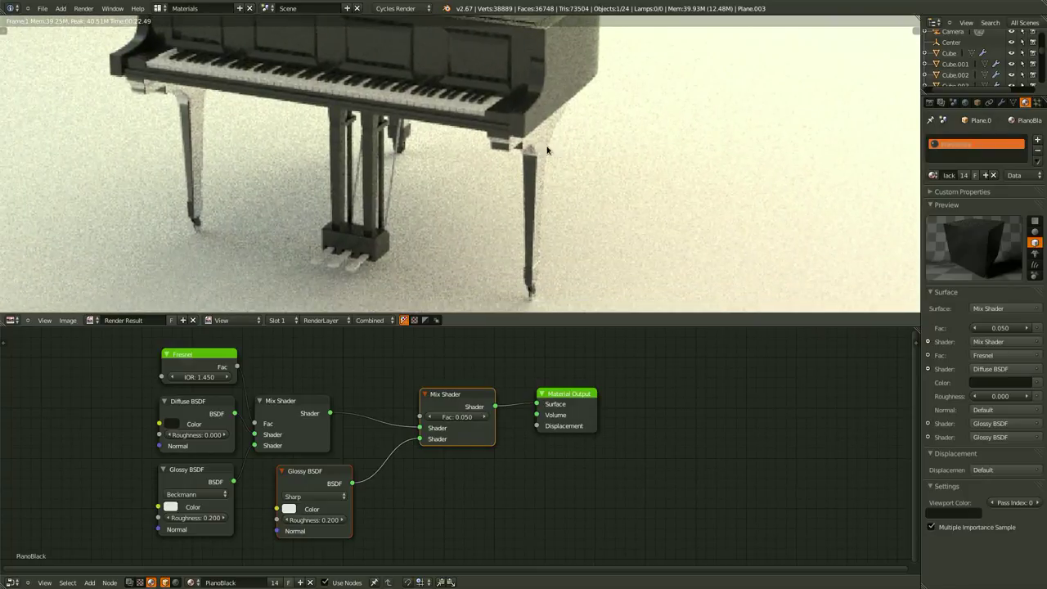
scroll(538, 210, "down", 5)
key("Escape")
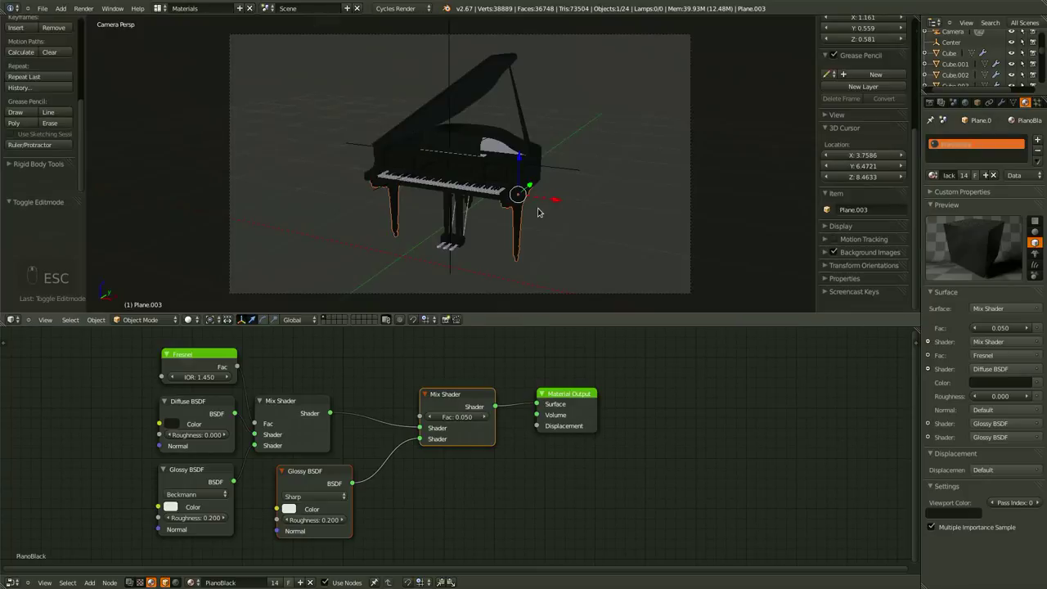
- Open the piano's front leg mesh for editing and turn on the display of its face normals
middle_click_drag(537, 212, 498, 221)
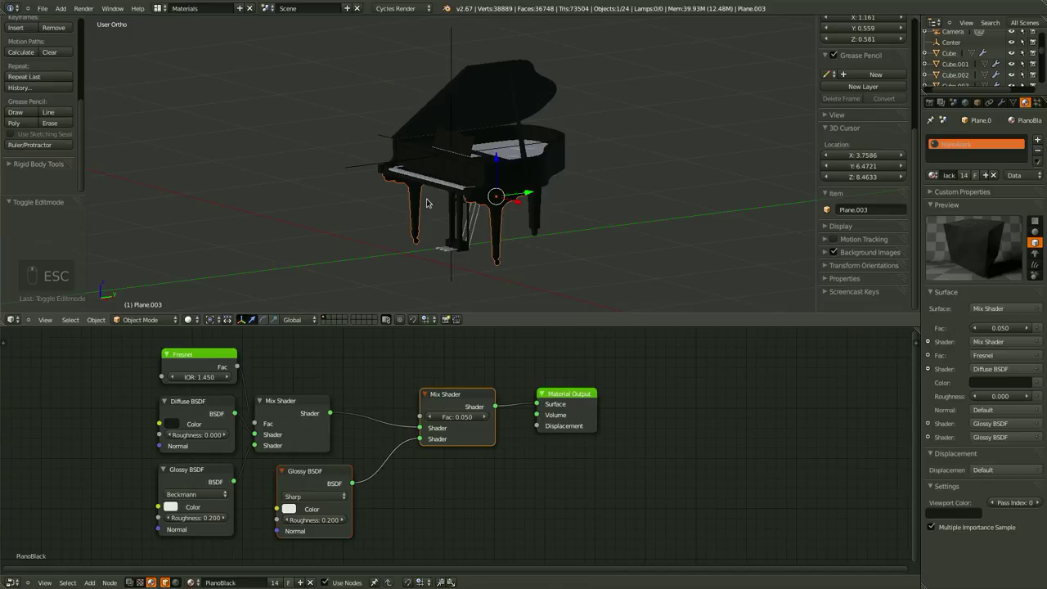
key("Tab")
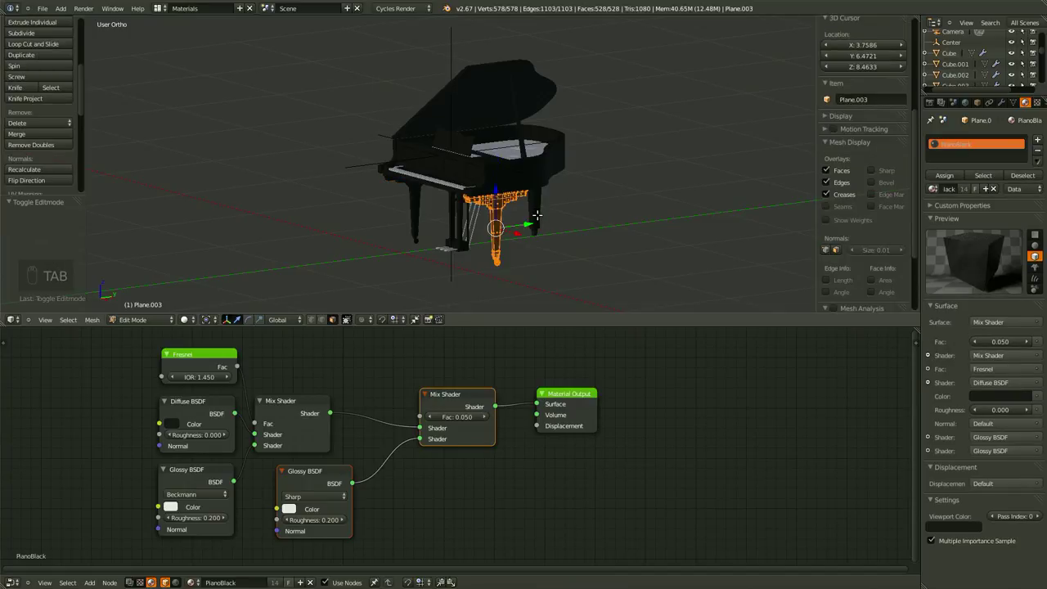
scroll(537, 215, "up", 1)
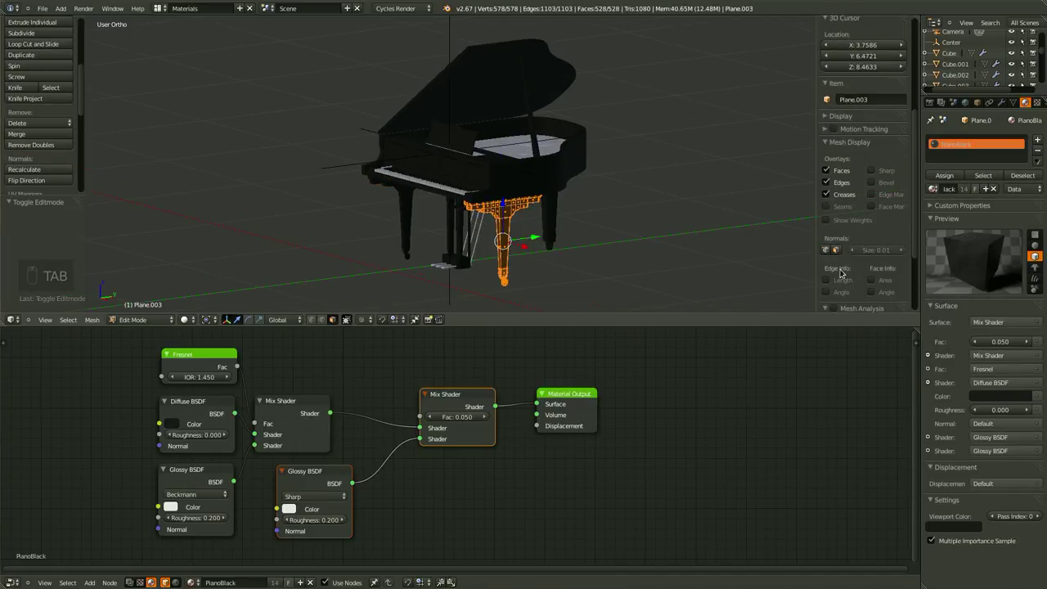
scroll(841, 273, "up", 5)
scroll(840, 263, "down", 6)
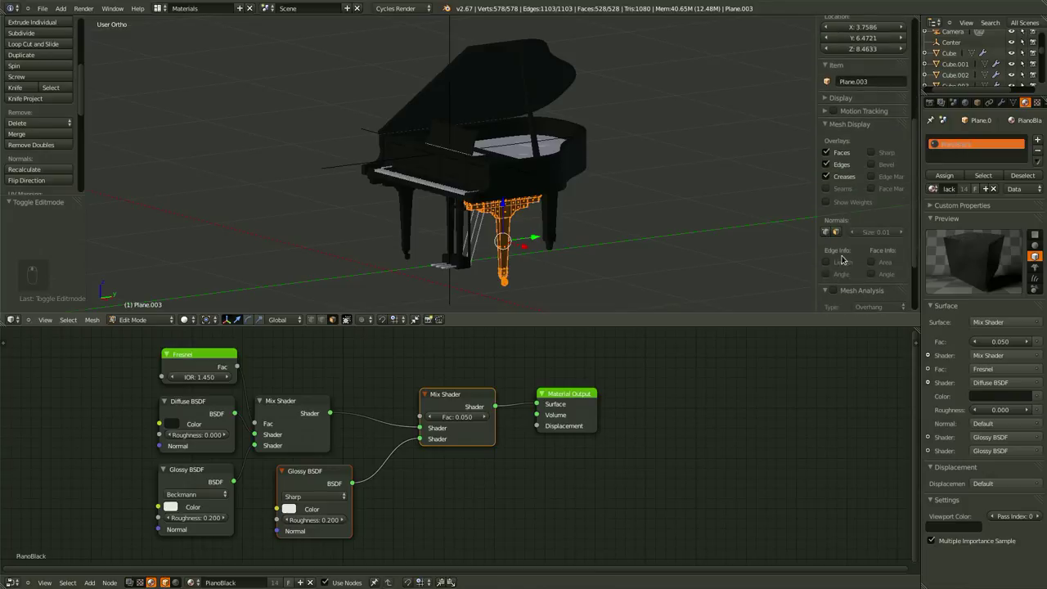
key("n")
key("n")
- Select all the geometry of the front leg and recalculate its normals
right_click(496, 234)
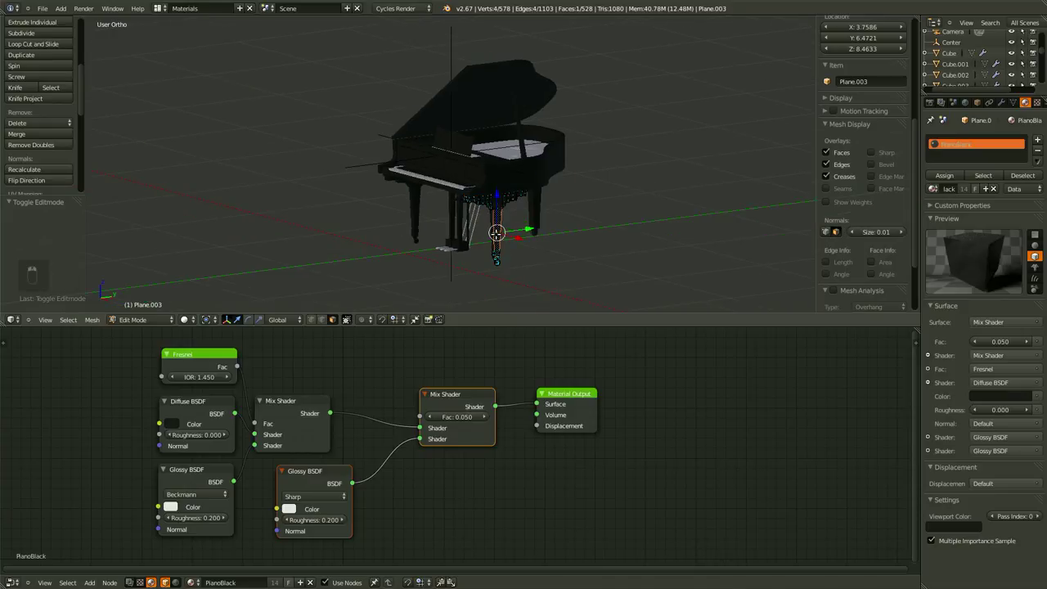
key("KP_Decimal")
mouse_move(496, 234)
middle_mouse_down()
mouse_move(474, 227)
mouse_move(545, 229)
mouse_move(484, 217)
mouse_move(498, 249)
mouse_move(487, 274)
mouse_move(459, 247)
mouse_move(467, 241)
mouse_move(433, 167)
mouse_move(447, 165)
mouse_move(460, 185)
mouse_move(465, 176)
mouse_move(521, 182)
mouse_move(507, 194)
middle_mouse_up()
key("z")
scroll(487, 274, "up", 3)
key("z")
key("a")
key("a")
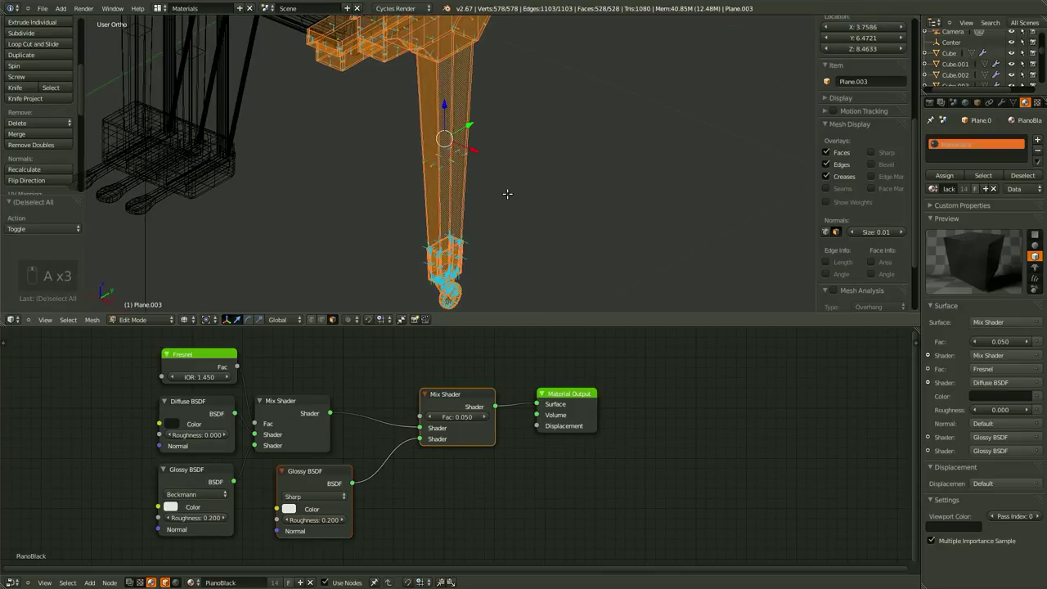
left_click(69, 170)
- Examine the direction of the normals along the front leg and around its caster wheel
mouse_move(327, 197)
middle_mouse_down()
mouse_move(469, 228)
mouse_move(421, 215)
mouse_move(460, 203)
mouse_move(452, 212)
mouse_move(479, 215)
mouse_move(409, 227)
mouse_move(404, 252)
mouse_move(383, 167)
mouse_move(488, 150)
middle_mouse_up()
key("Tab")
key("z")
key("Tab")
scroll(444, 180, "down", 4)
middle_click_drag(484, 255, 495, 85, "shift")
scroll(432, 175, "up", 2)
scroll(433, 175, "up", 3)
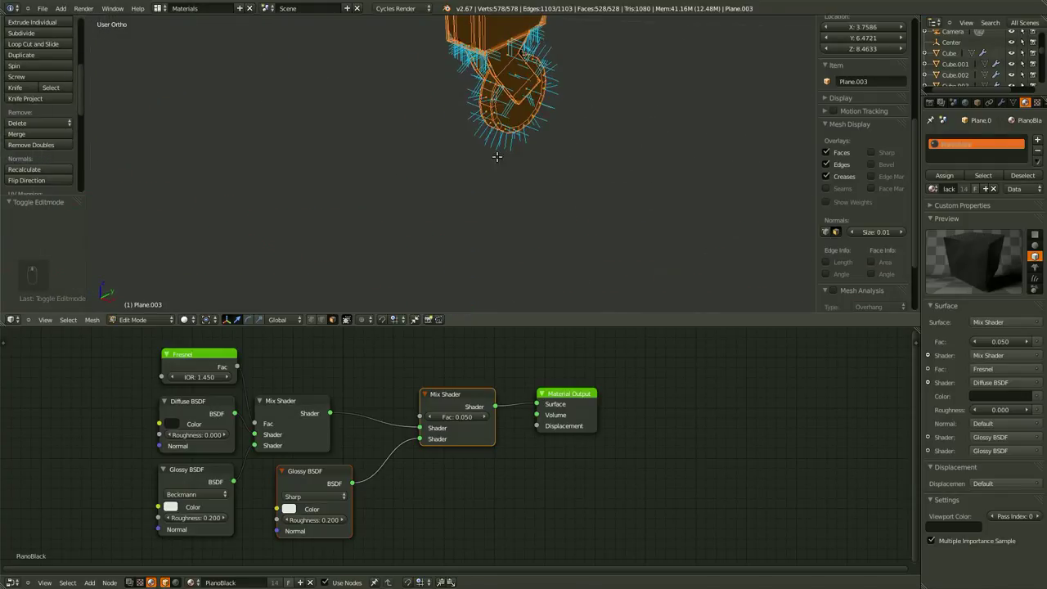
middle_click_drag(496, 157, 535, 81)
scroll(537, 92, "up", 6, "shift")
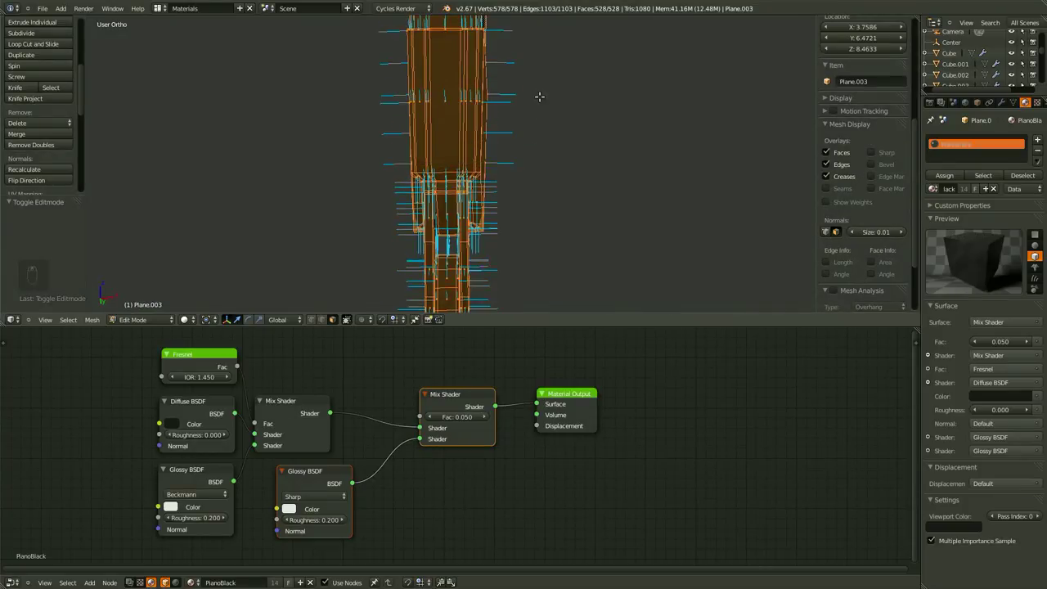
key("Tab")
middle_click_drag(503, 177, 417, 182)
key("Tab")
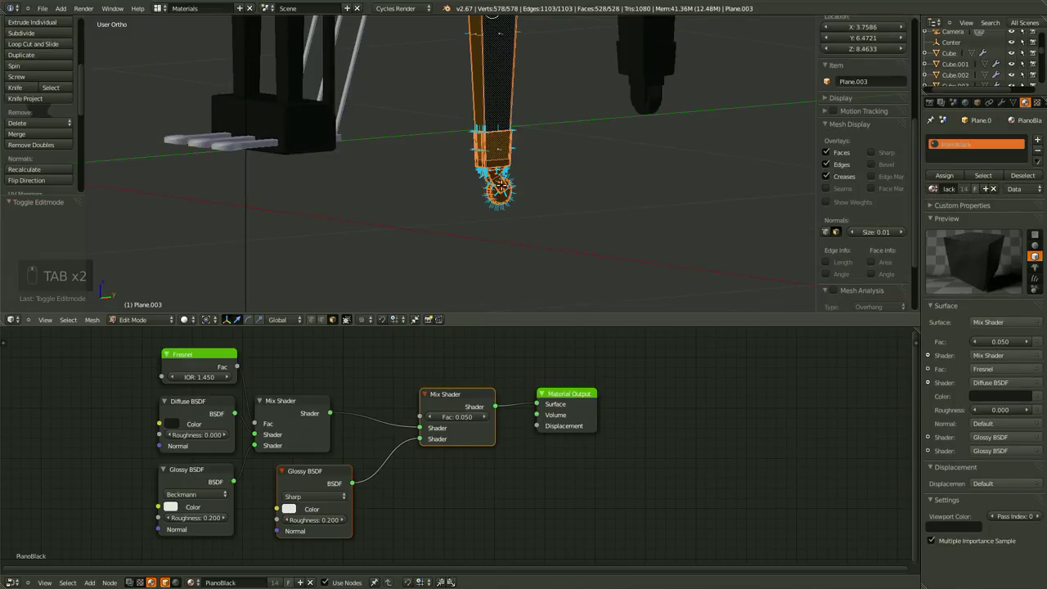
- Select the side face of the caster wheel and check it in wireframe from the right view
right_click(504, 190)
key("KP_1")
key("KP_3")
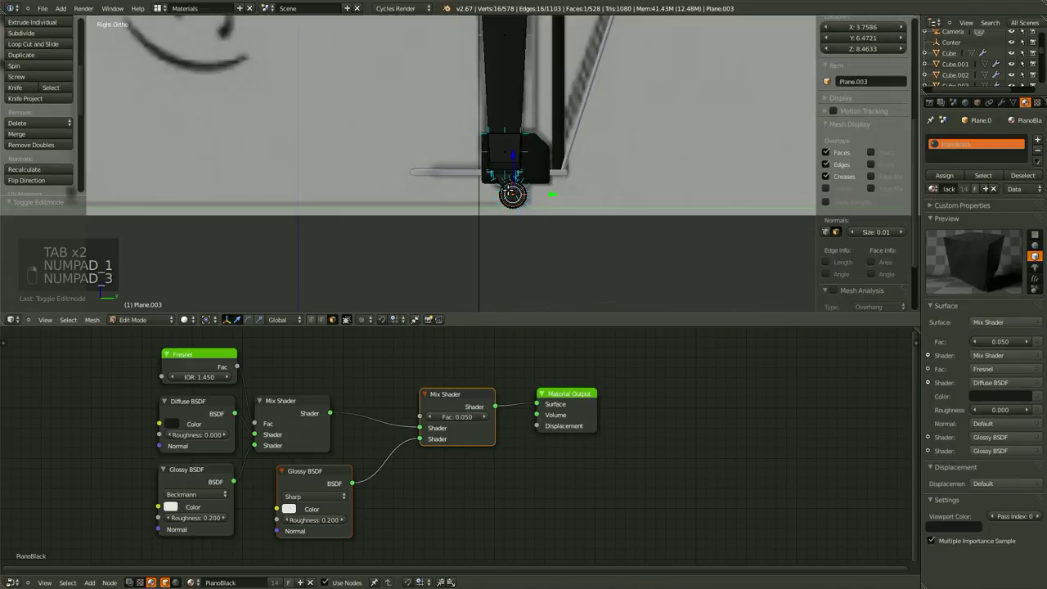
key("z")
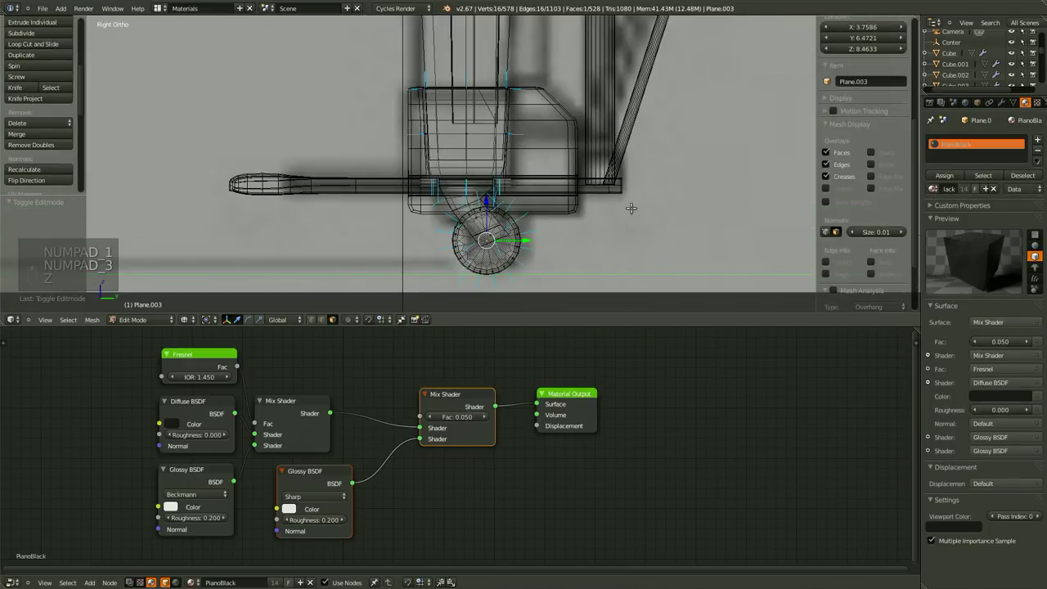
key("z")
mouse_move(474, 223)
middle_mouse_down()
mouse_move(532, 252)
mouse_move(496, 250)
middle_mouse_up()
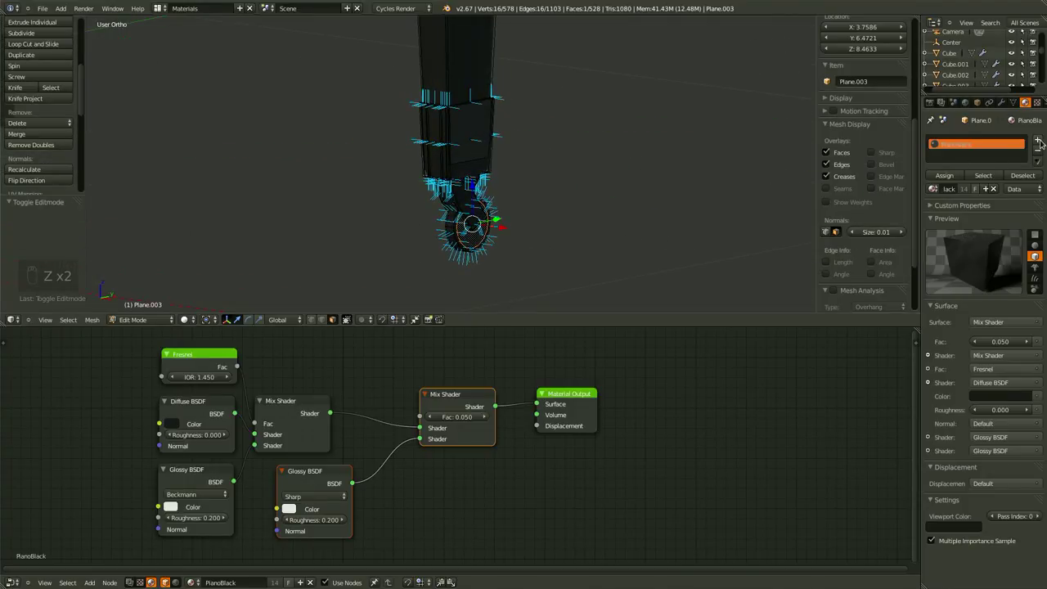
- Add a second material slot to the leg with a new material named Brass
left_click(1038, 142)
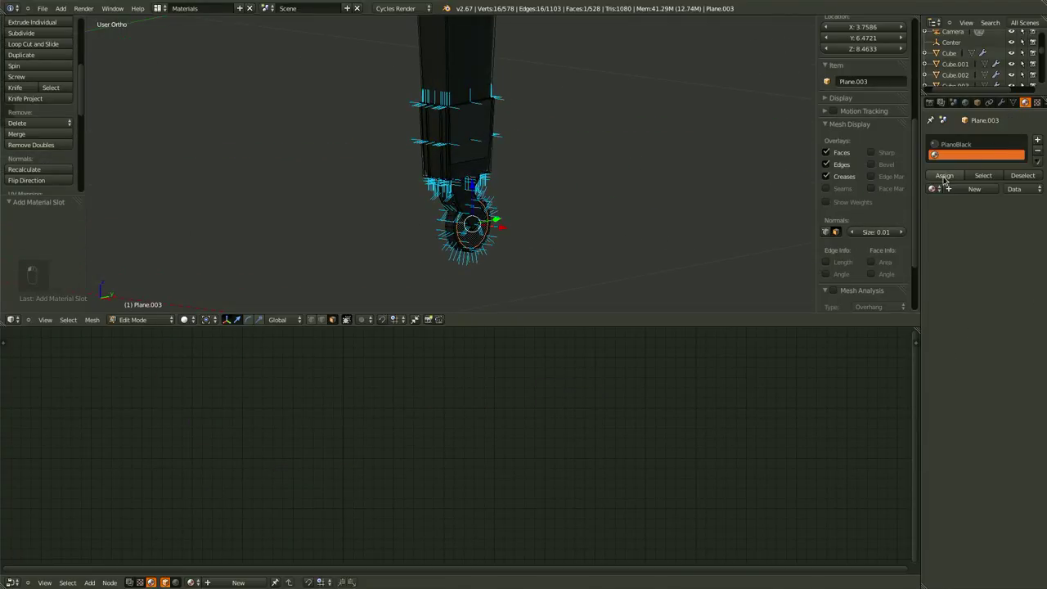
left_click(965, 195)
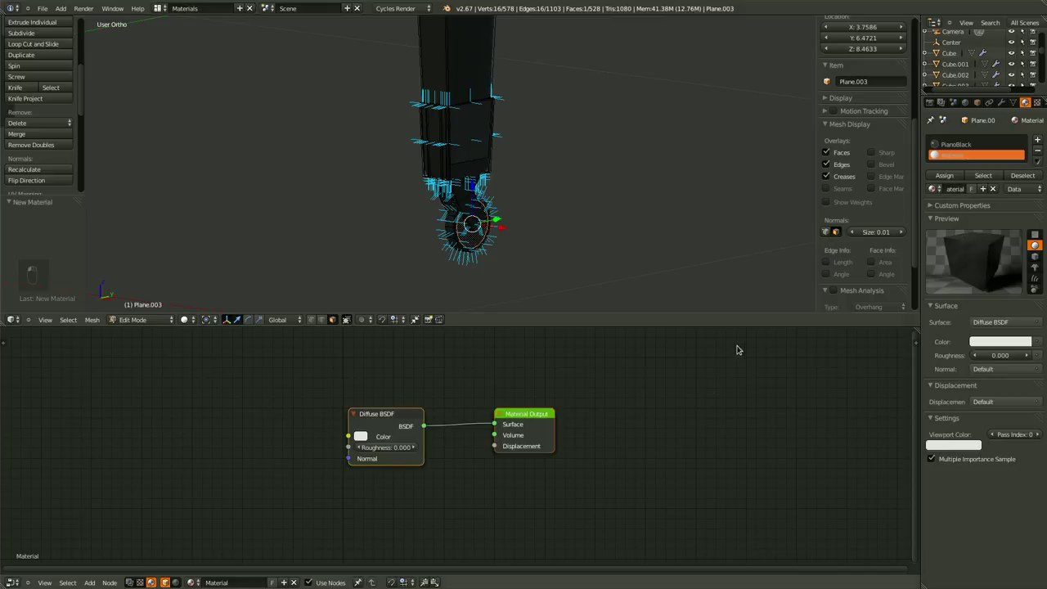
double_click(956, 189)
type("Bra")
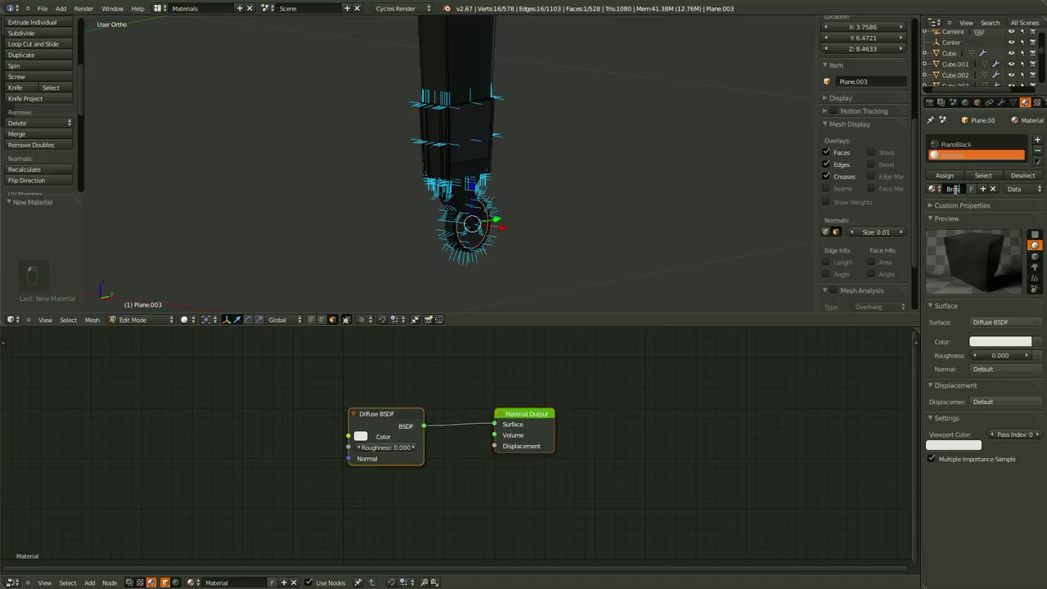
type("ss")
key("Return")
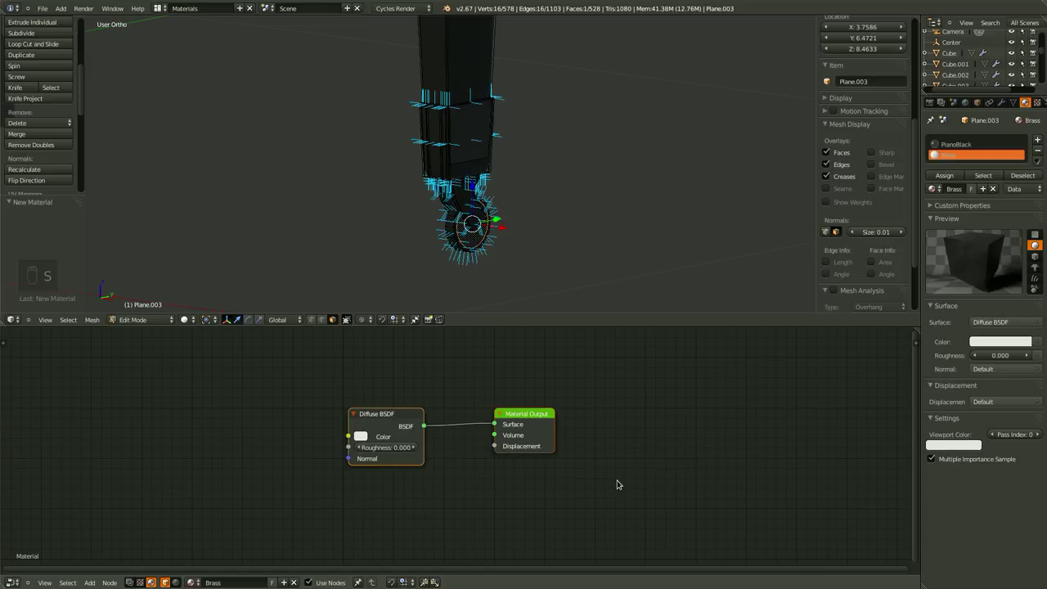
- Move the Diffuse BSDF away from the output and add a Glossy BSDF node directly below it
scroll(617, 485, "up", 2)
left_click_drag(384, 407, 327, 378)
middle_click_drag(329, 453, 386, 433)
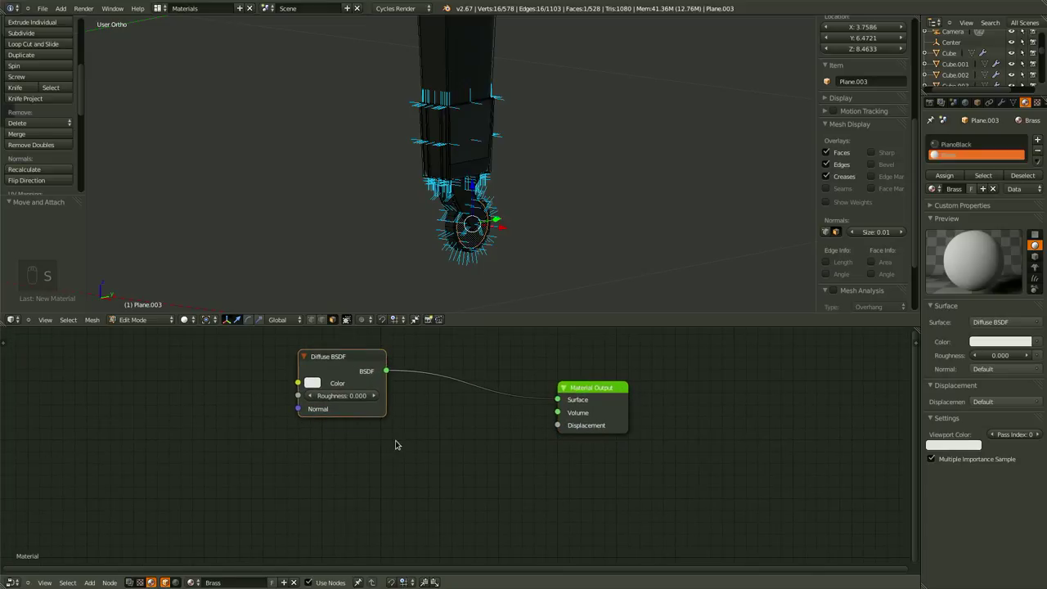
key("shift+a")
left_click(395, 444)
type("Glo")
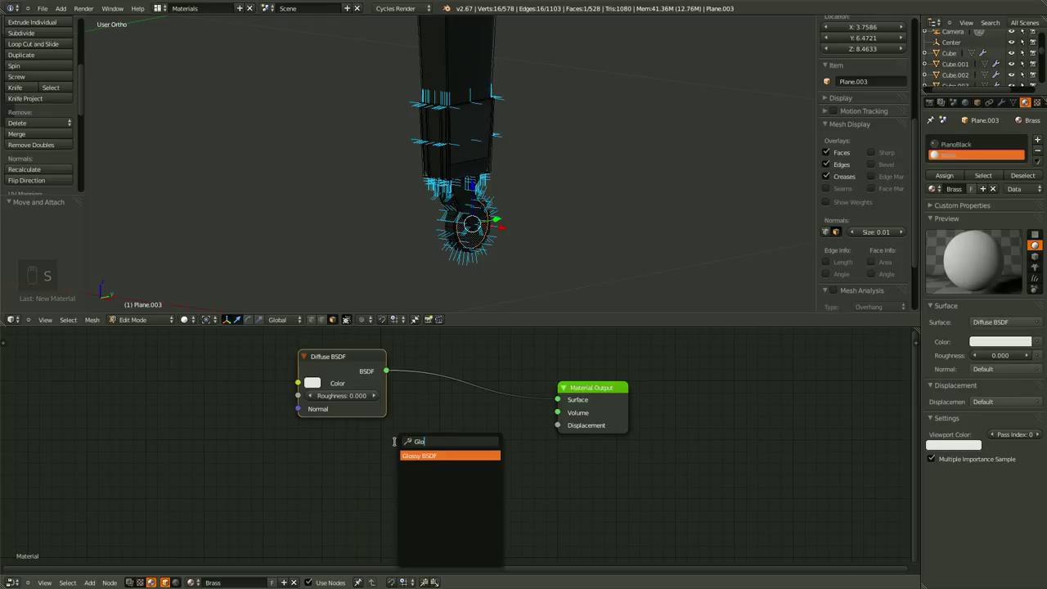
key("Return")
left_click(424, 449)
key("g")
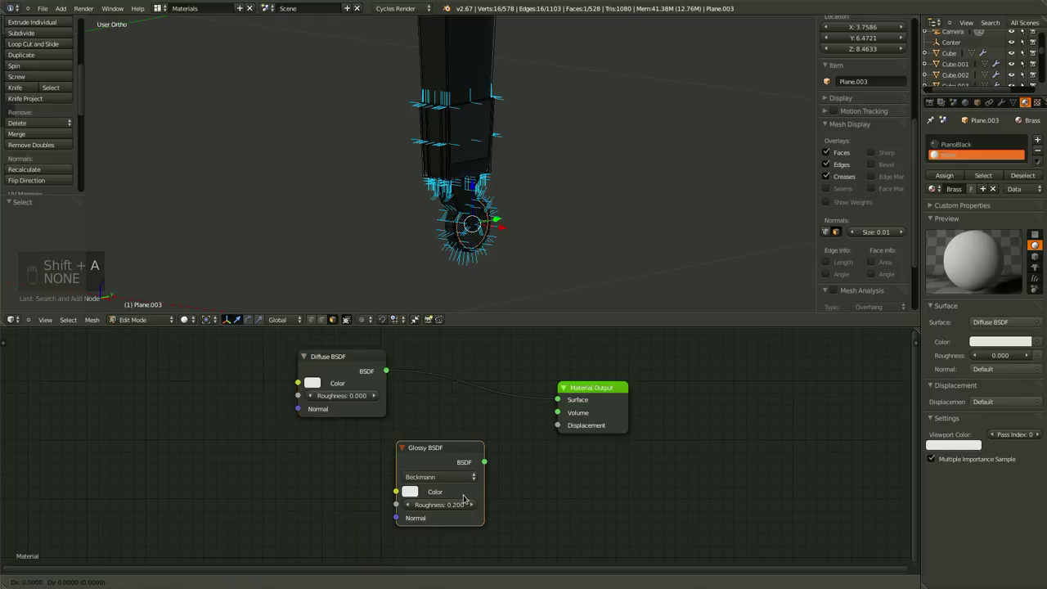
left_click(376, 486)
- Insert a Mix Shader between the Diffuse BSDF and the Material Output and connect the Glossy BSDF to its second shader input
key("a")
key("shift+a")
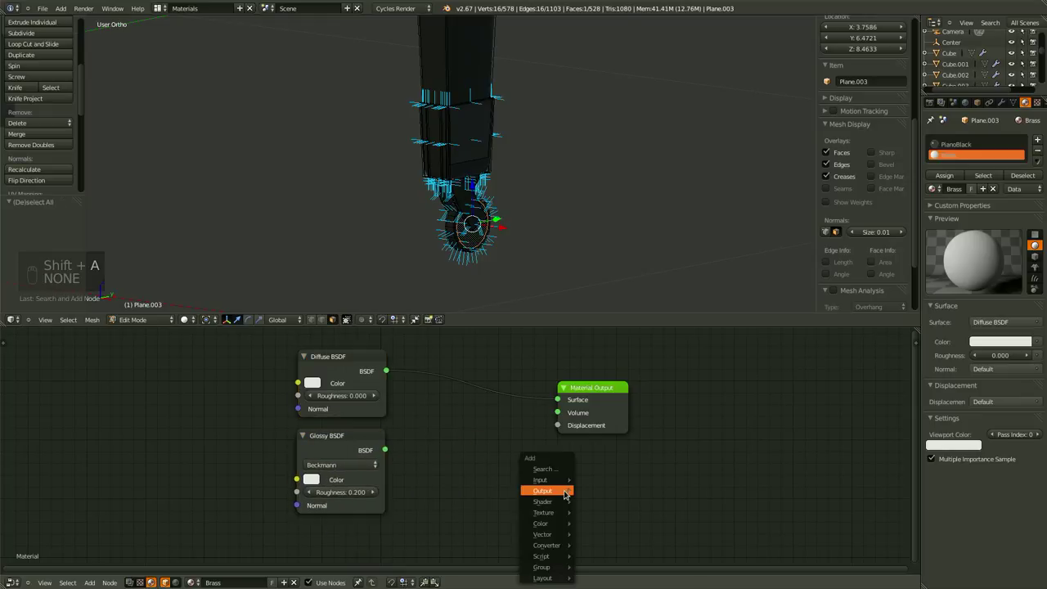
left_click(556, 471)
type("Mix")
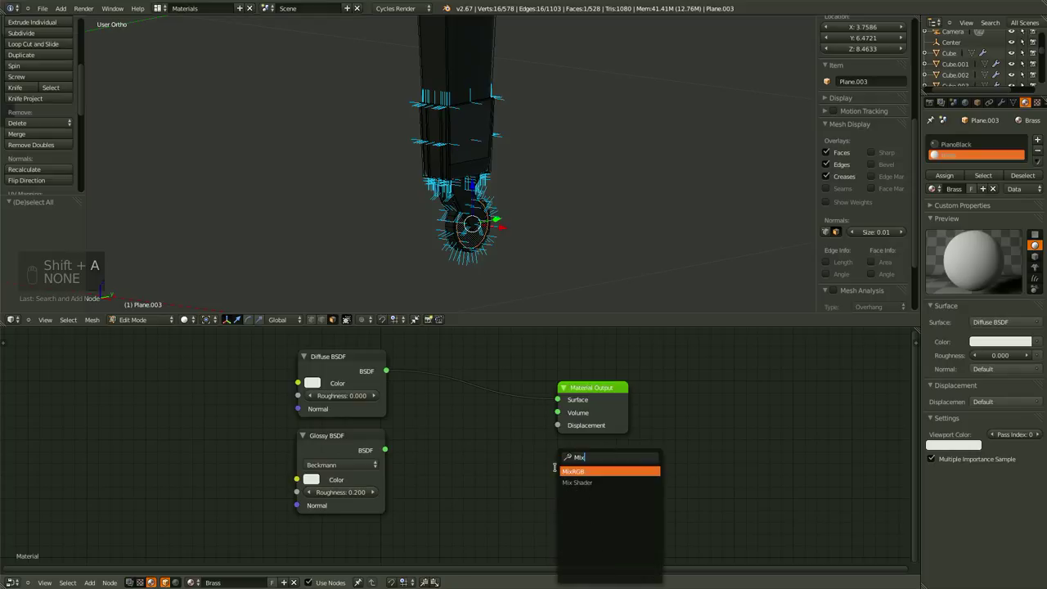
key("Down")
key("Return")
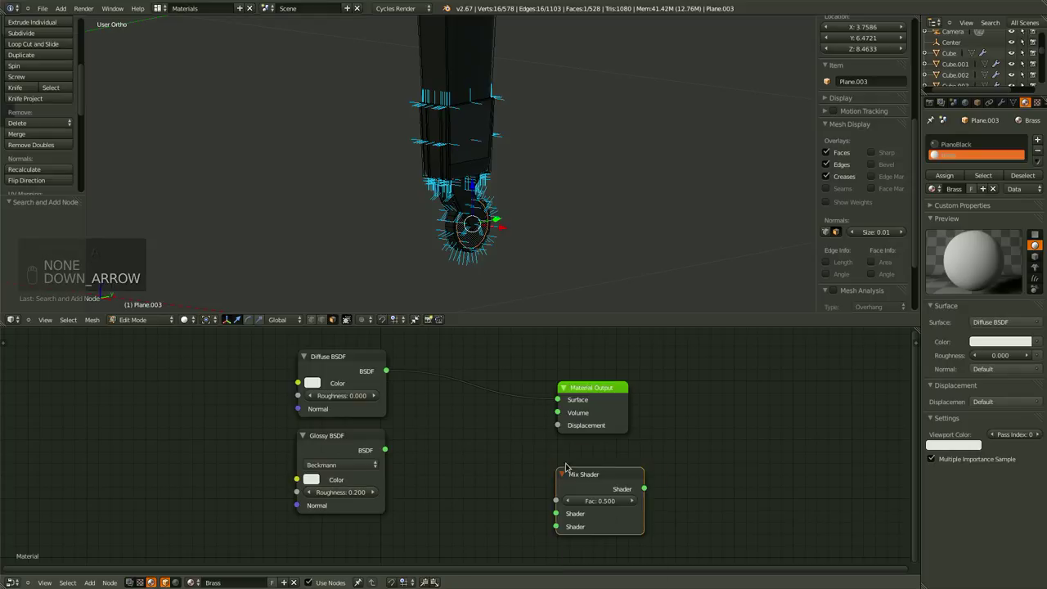
key("g")
left_click(451, 369)
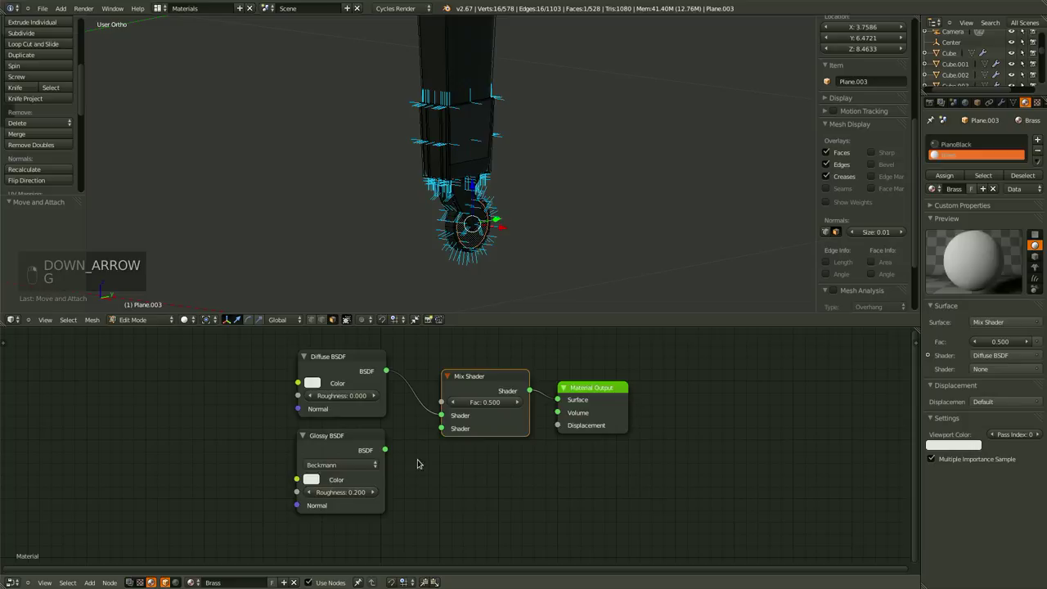
left_click(332, 442, "shift")
key("f")
middle_click_drag(465, 511, 509, 494)
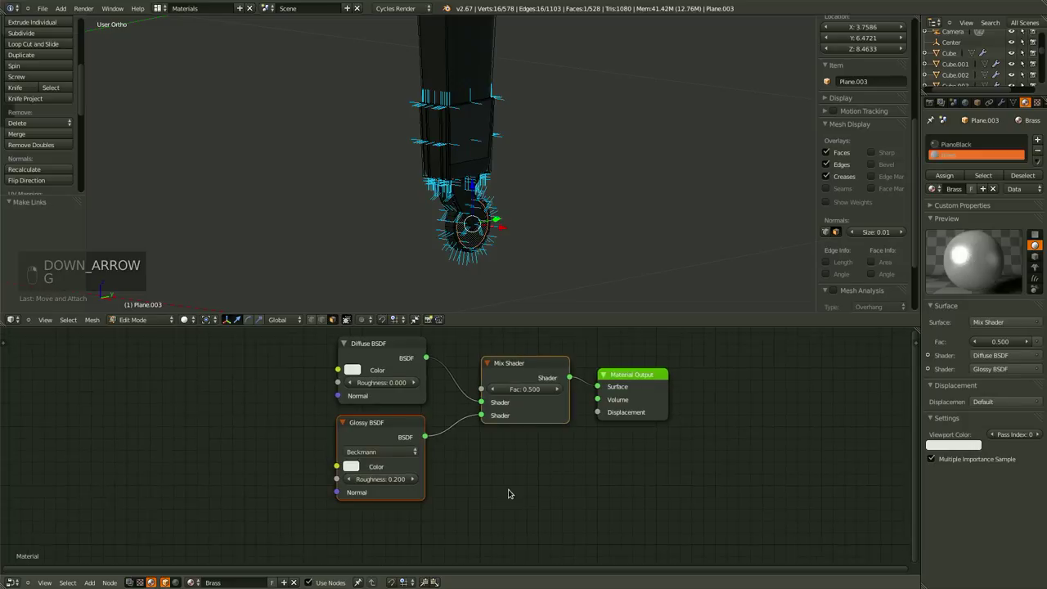
- Set the Glossy BSDF's roughness to 0.000 and its color to a pale yellow
scroll(508, 494, "up", 2)
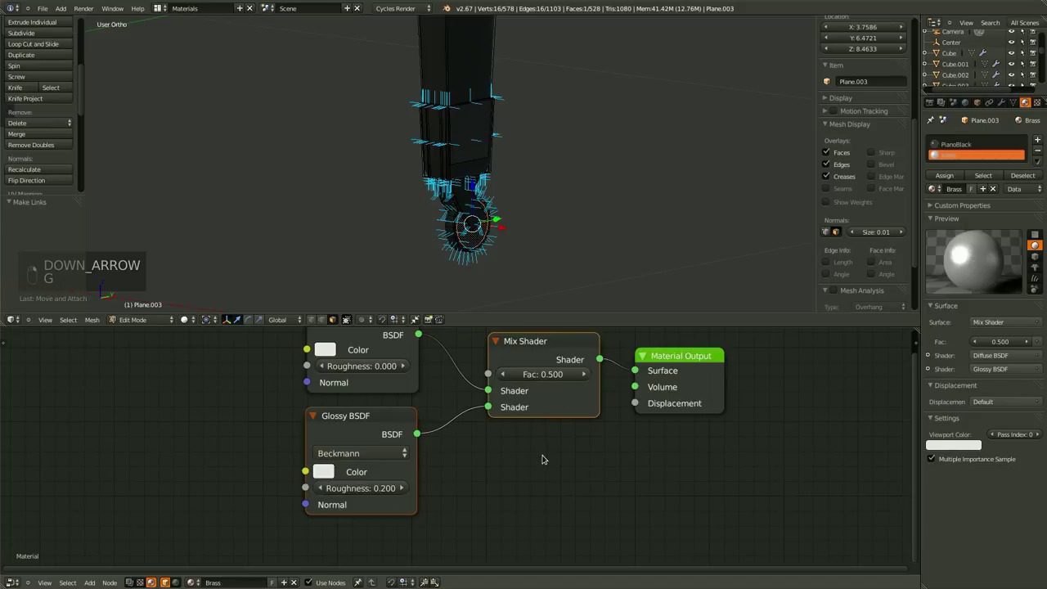
middle_click_drag(542, 460, 656, 443)
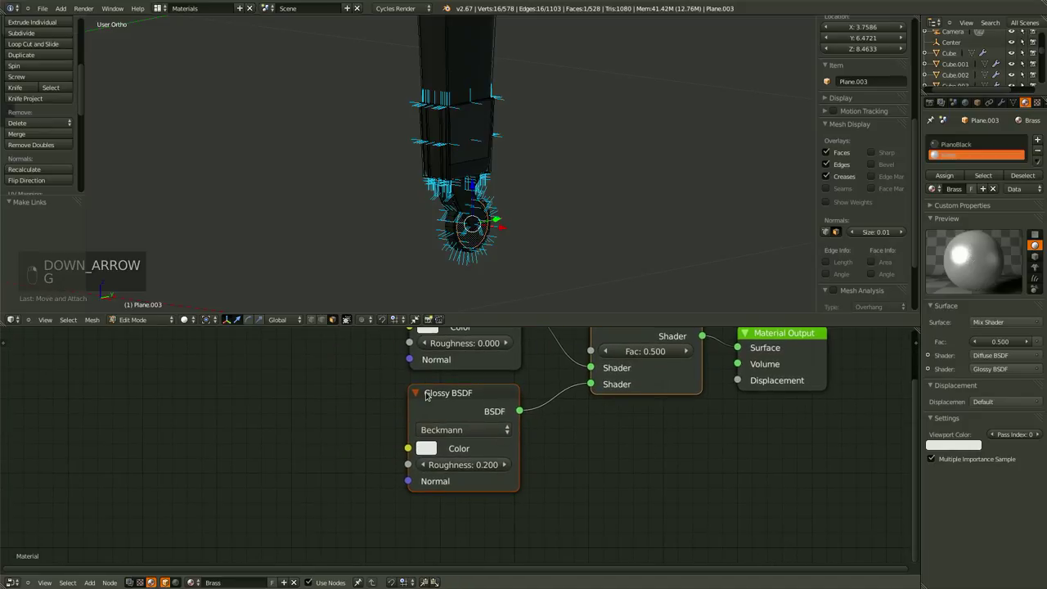
middle_click_drag(426, 379, 423, 378)
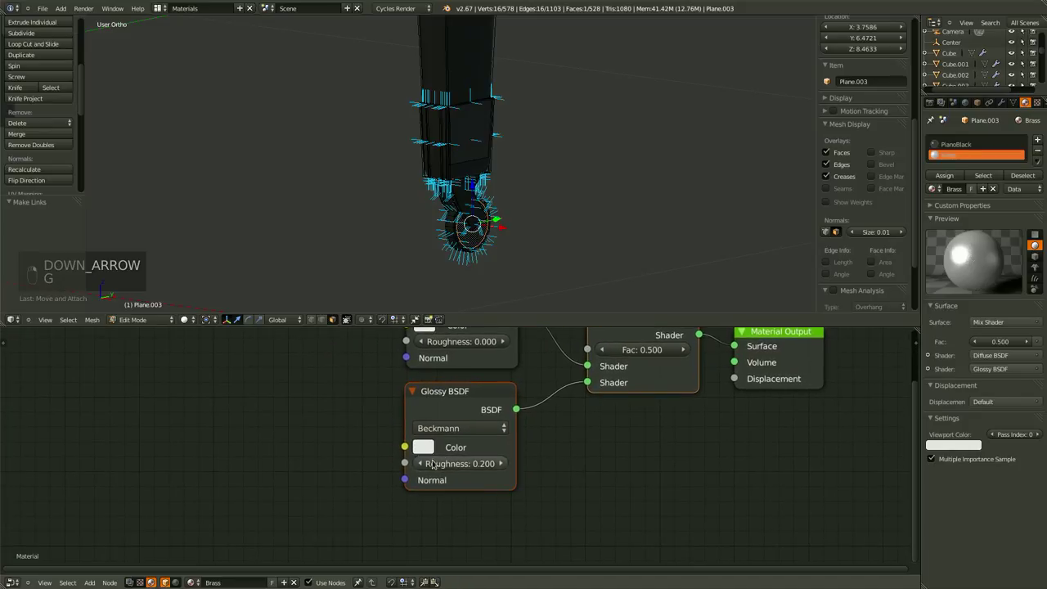
left_click_drag(477, 463, 435, 460)
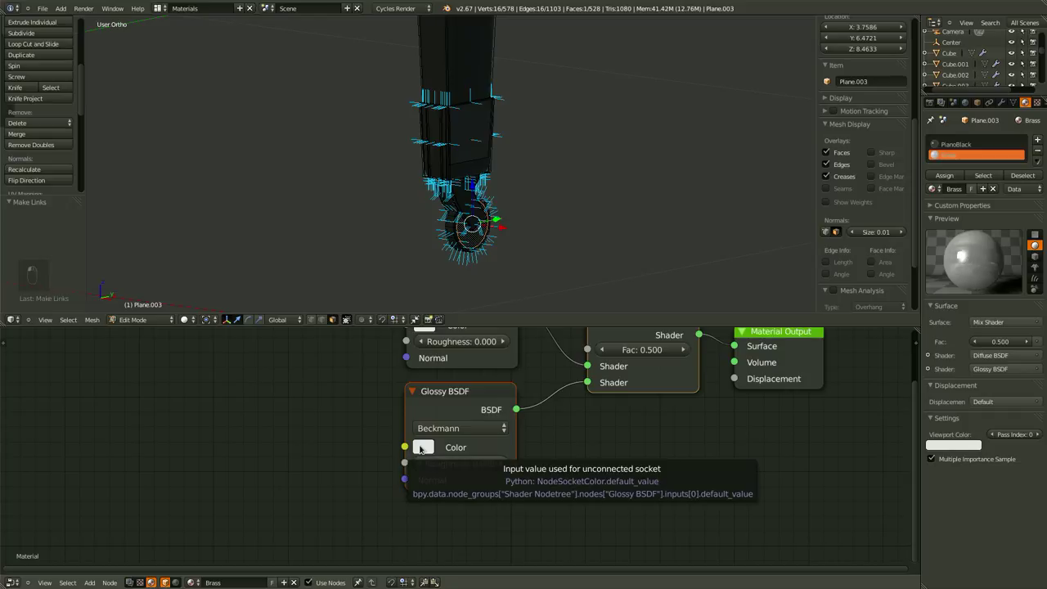
left_click(422, 447)
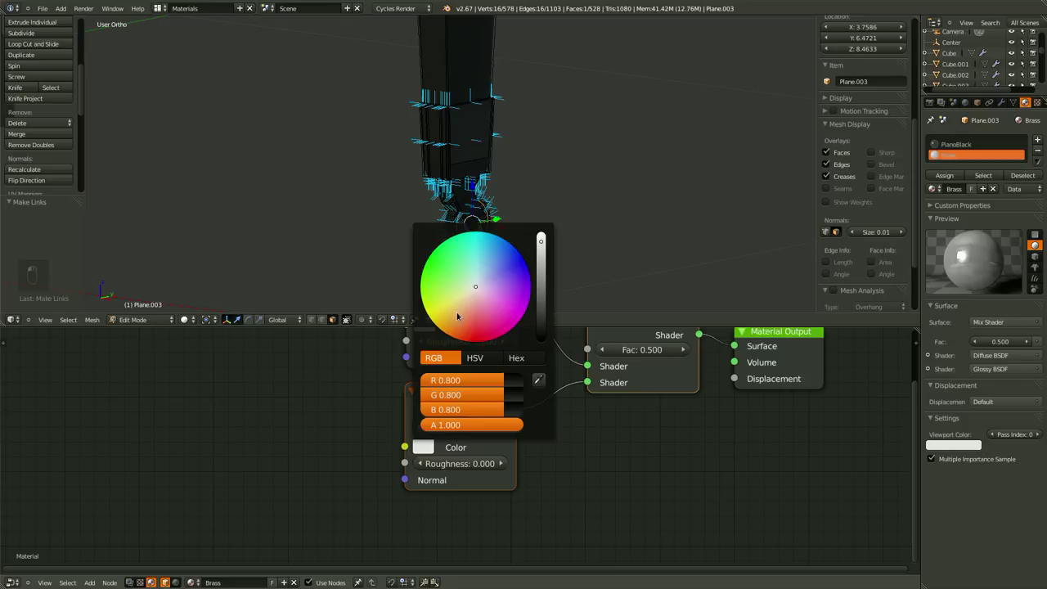
left_click_drag(467, 299, 456, 299)
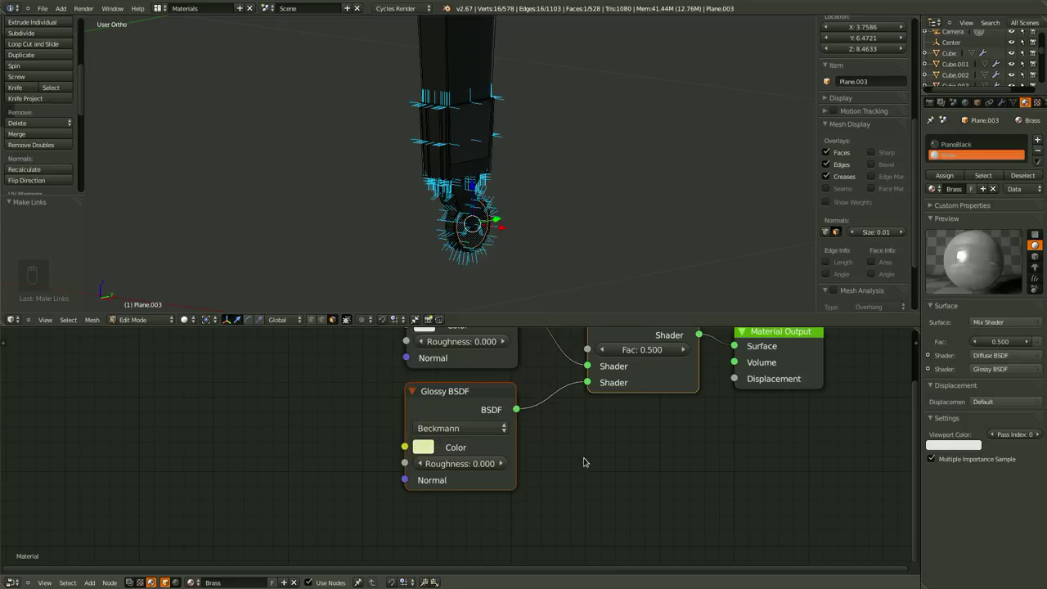
- Set the Diffuse BSDF's color to a stronger golden yellow and save the file
middle_click_drag(503, 441, 495, 470)
left_click(417, 353)
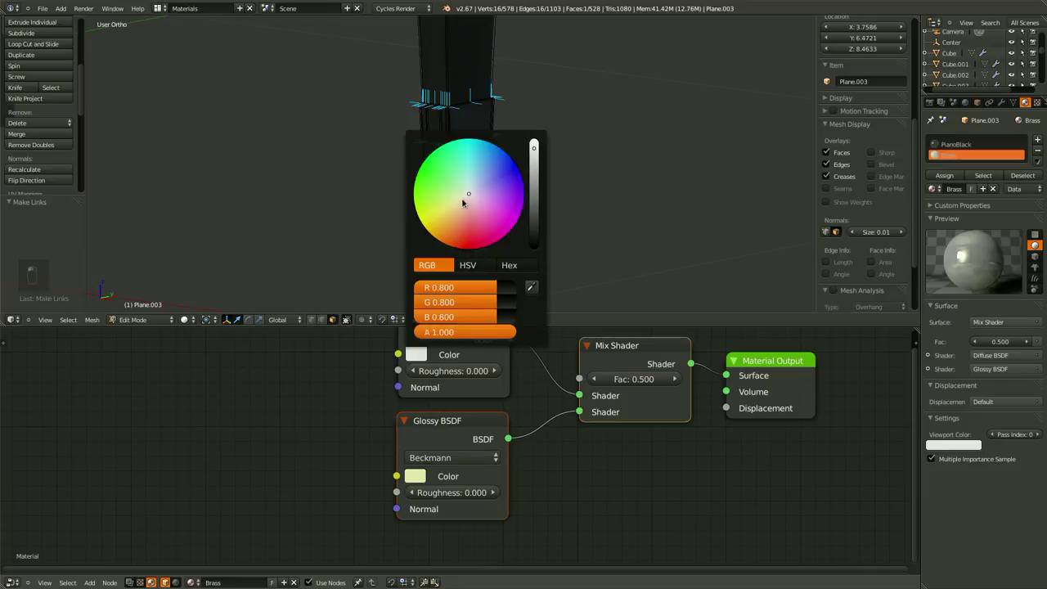
left_click_drag(463, 203, 438, 223)
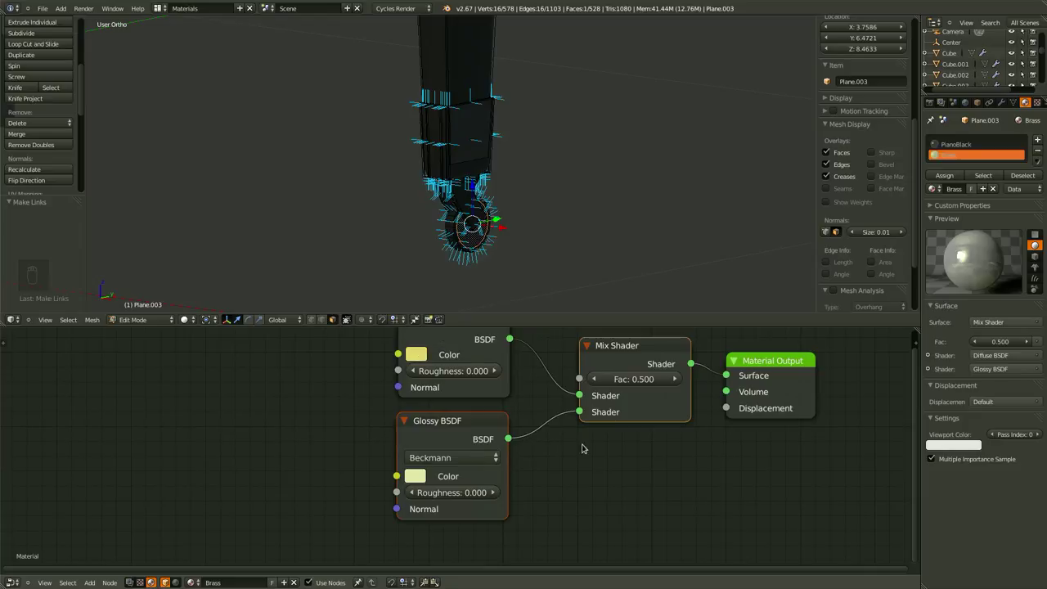
middle_click_drag(586, 448, 579, 462)
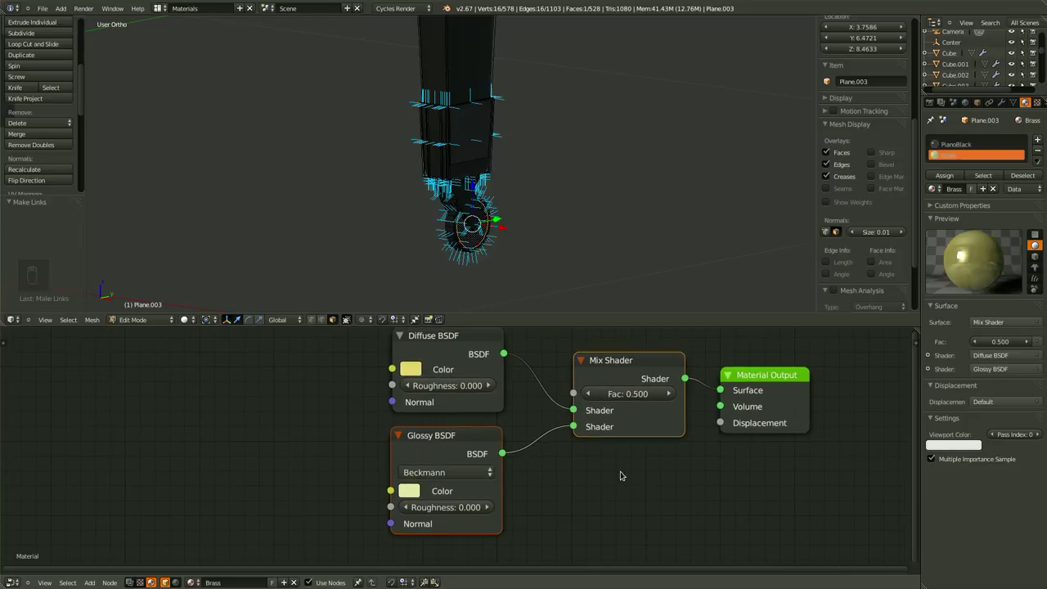
scroll(660, 482, "down", 2)
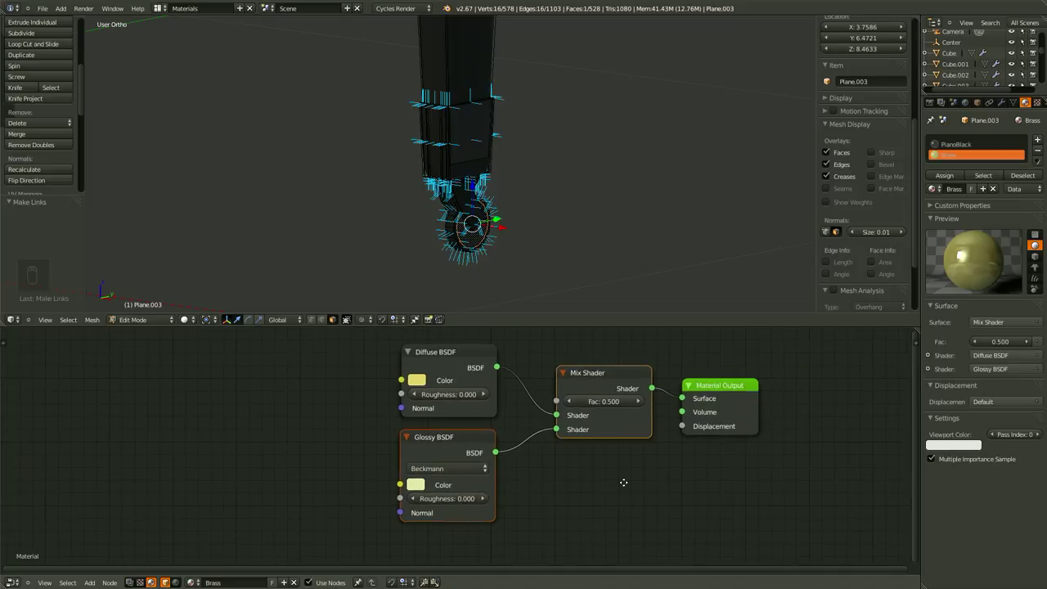
middle_click_drag(624, 482, 551, 493)
key("ctrl+s")
left_click(584, 494)
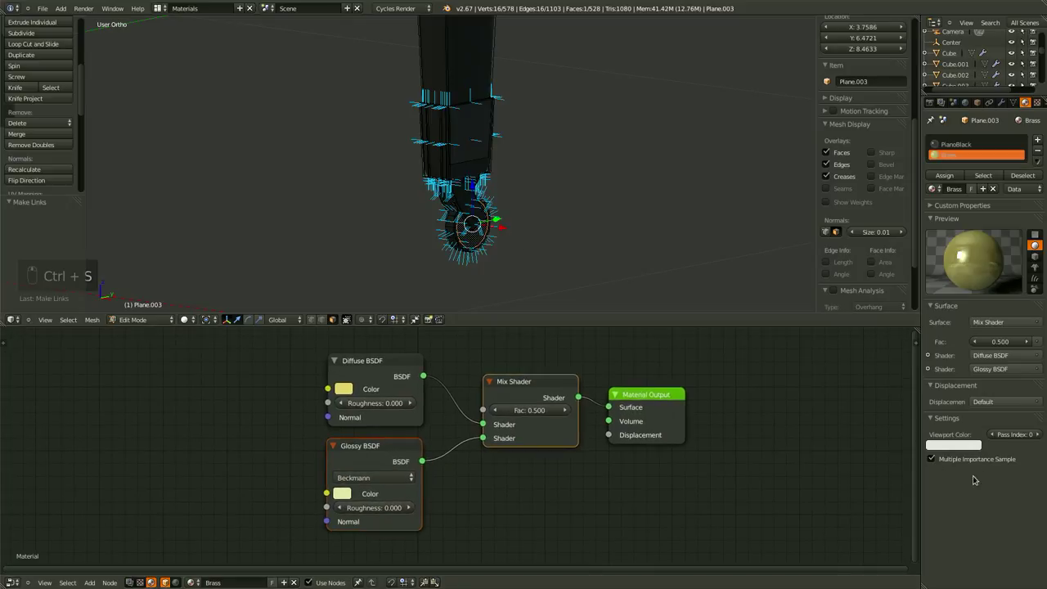
- Match the Brass material's viewport color to the golden yellow of its Diffuse BSDF
left_click(929, 356)
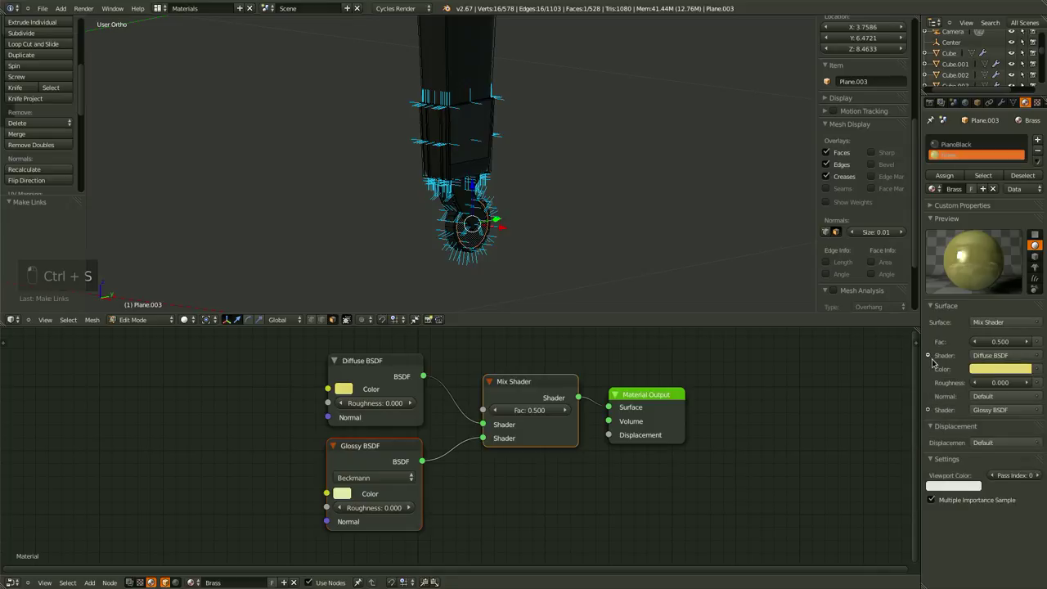
left_click(945, 487)
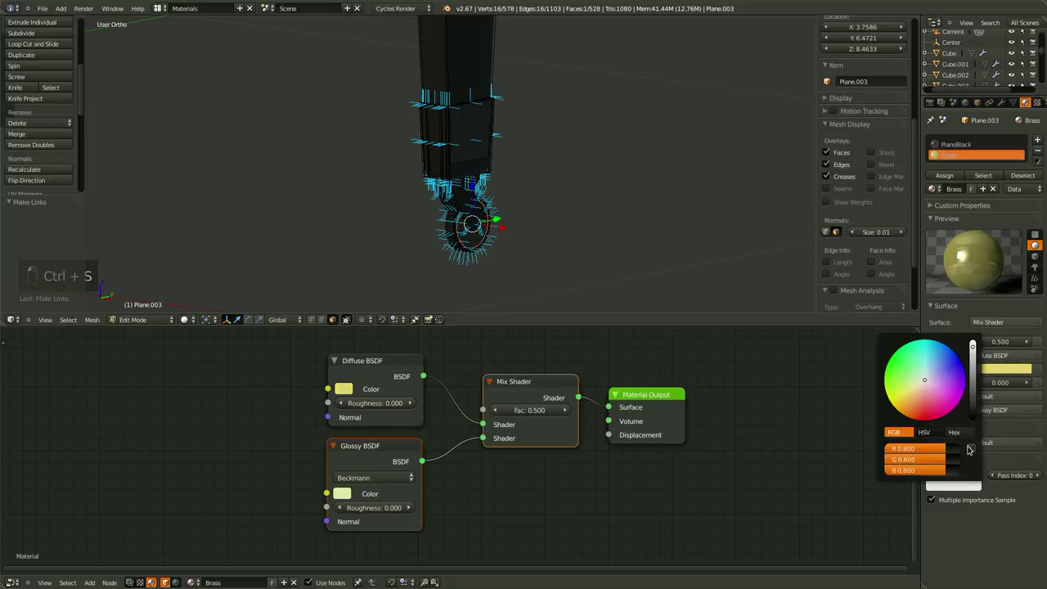
left_click(995, 369)
key("Tab")
key("Tab")
- Assign the Brass material to all linked faces of this leg's caster wheel, bracket and lower cuff
scroll(493, 218, "up", 1)
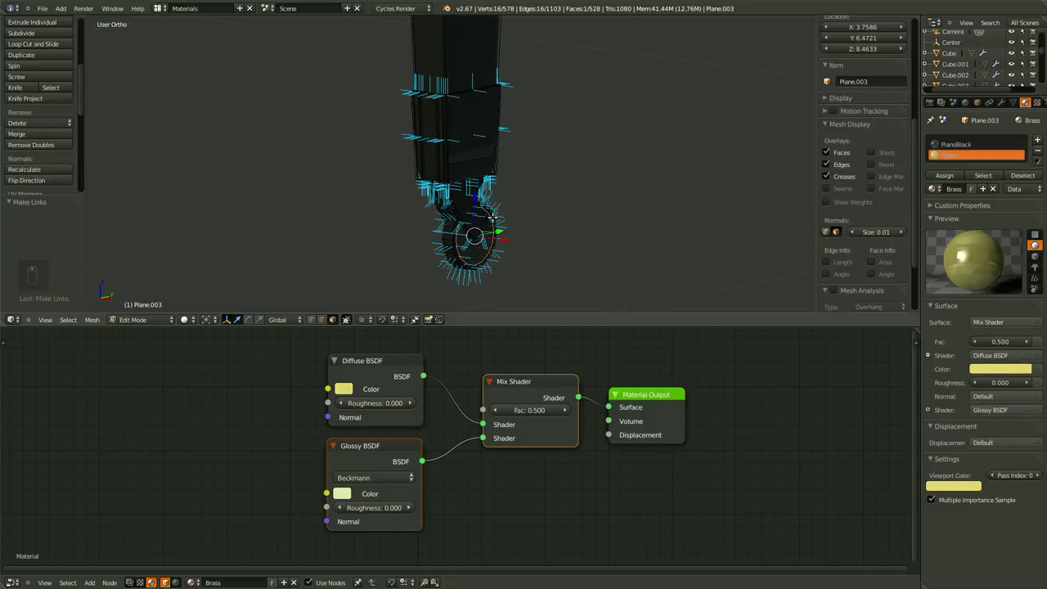
key("ctrl+l")
right_click(472, 177, "shift")
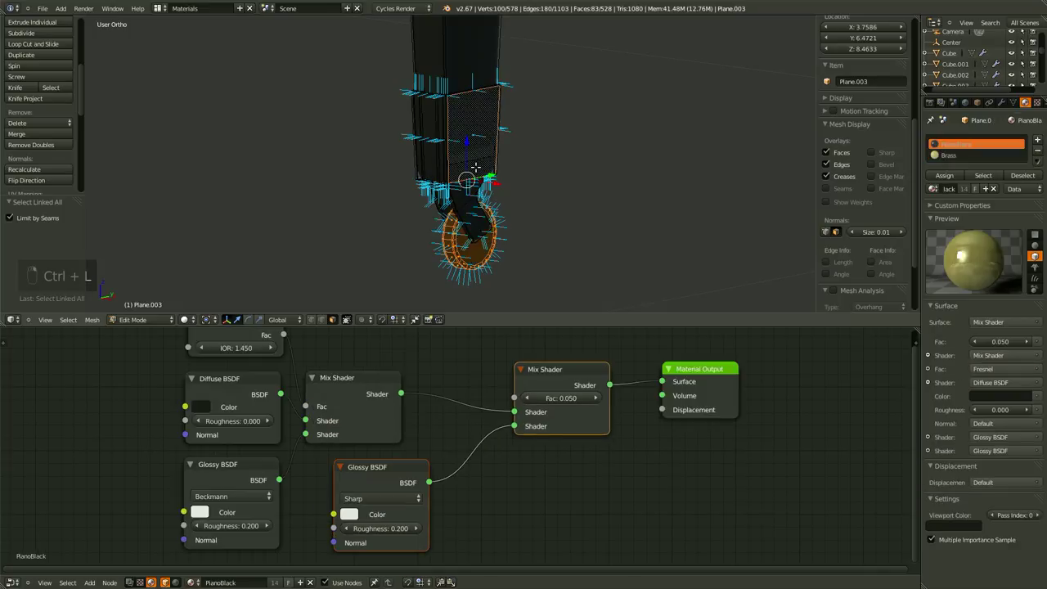
key("ctrl+l")
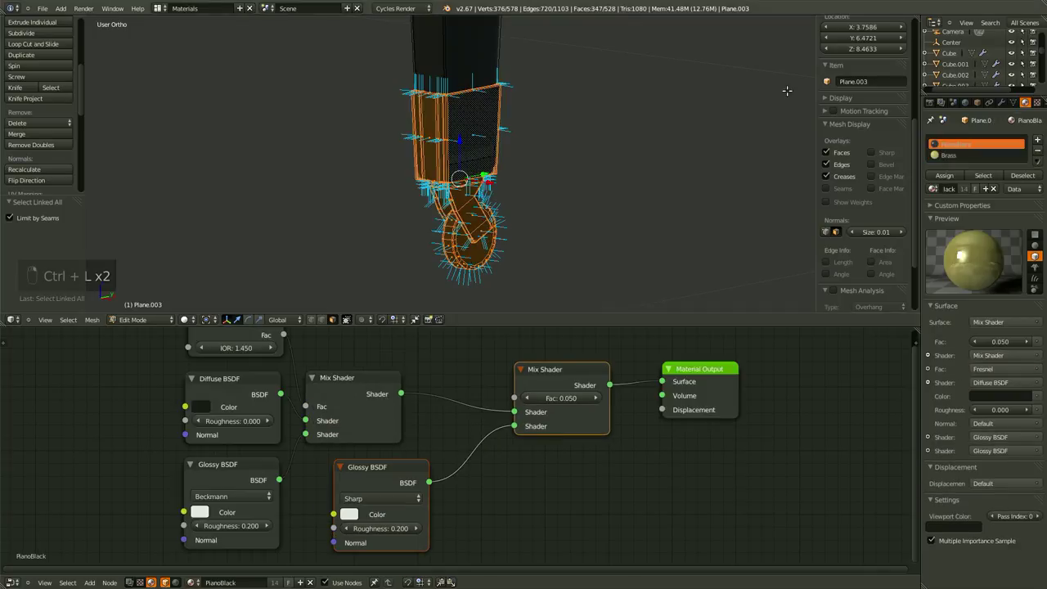
left_click(957, 154)
left_click(950, 177)
scroll(531, 198, "down", 5)
key("Tab")
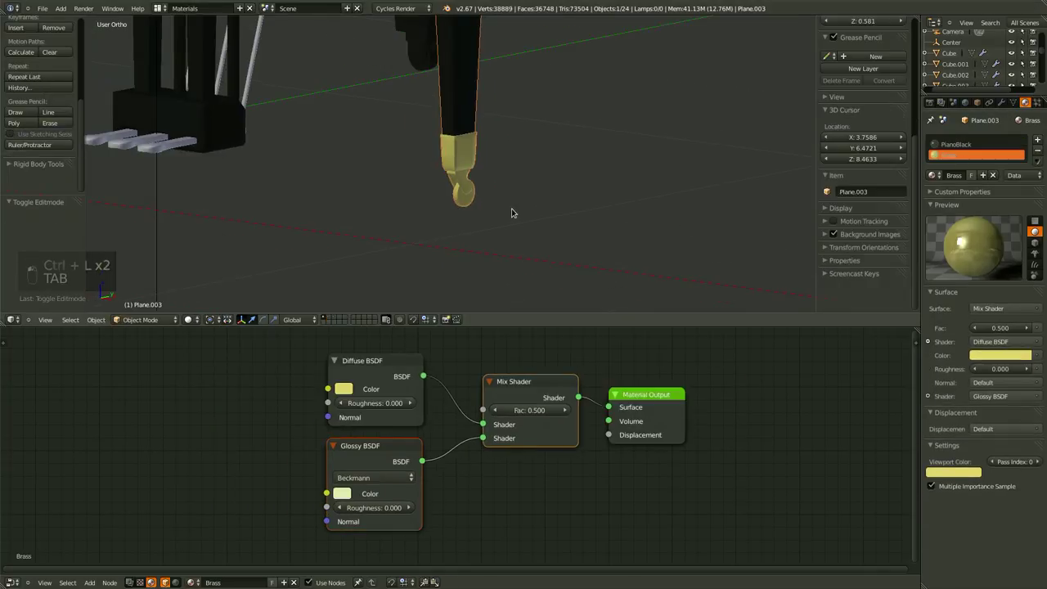
- Edit the rear leg's mesh and select all linked geometry of its caster wheel, bracket and cuff
middle_click_drag(512, 212, 466, 215)
middle_click_drag(364, 156, 311, 139)
right_click(302, 136)
scroll(425, 128, "down", 2)
middle_click_drag(632, 116, 615, 158, "shift")
right_click(634, 179, "shift")
key("Tab")
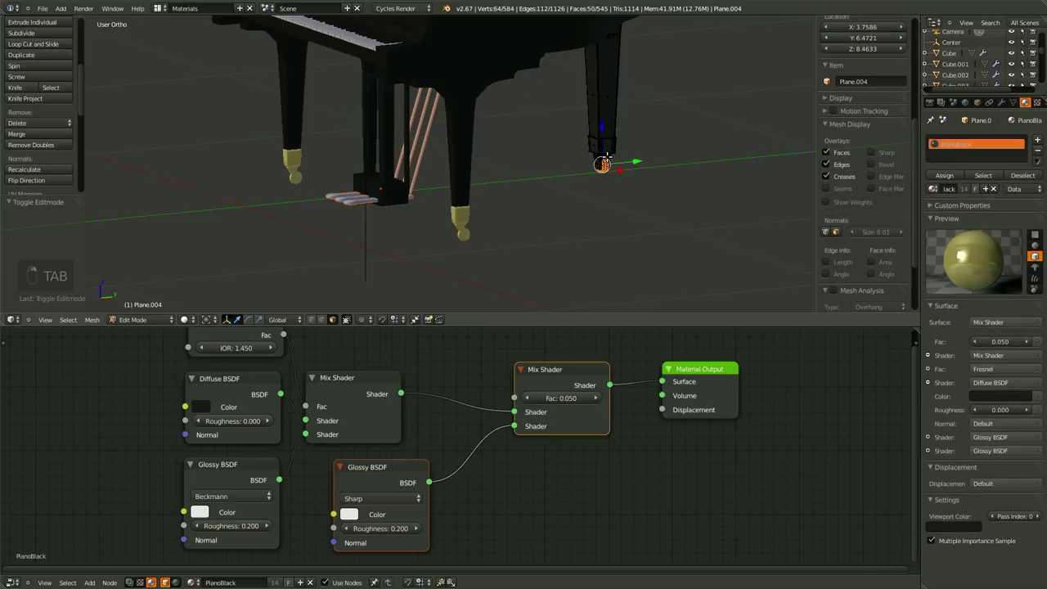
key("Tab")
key("Tab")
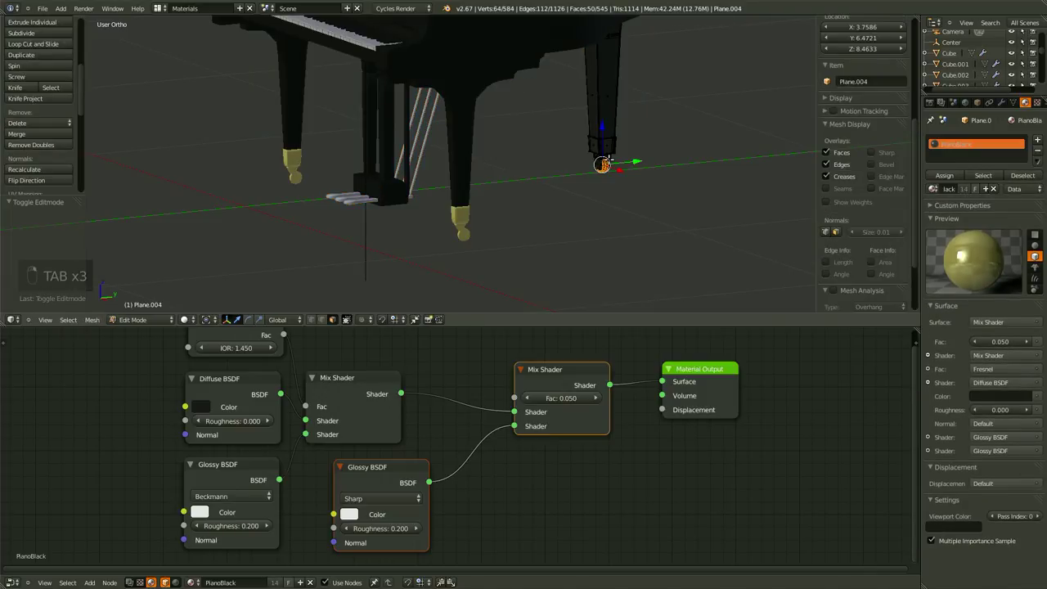
key("KP_Decimal")
scroll(557, 159, "down", 4)
right_click(439, 162, "shift")
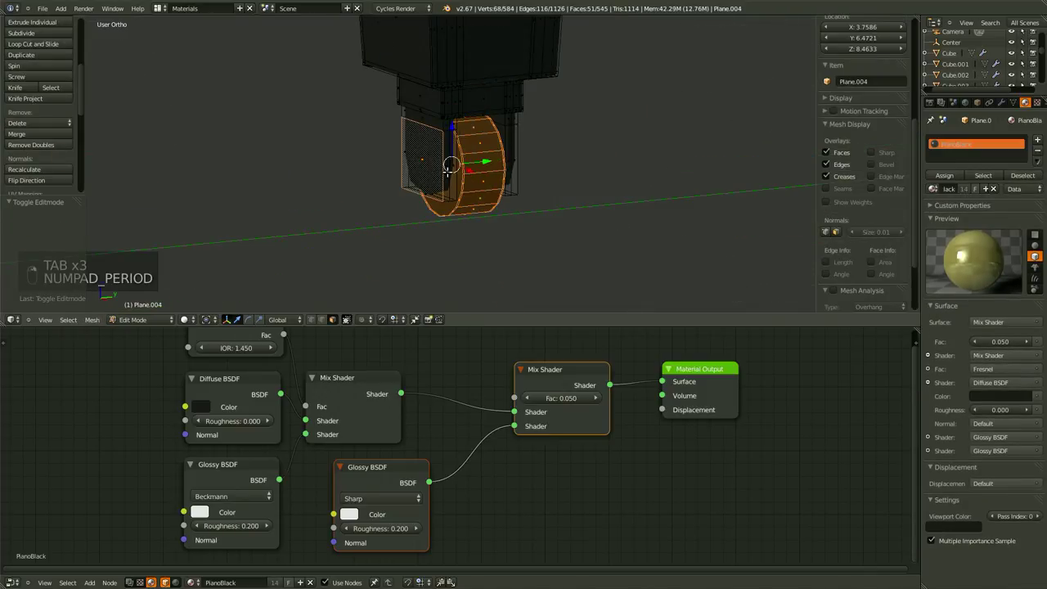
key("ctrl+l")
- Add a second material slot with Brass to the rear leg and assign it to the selected caster faces
left_click(1038, 141)
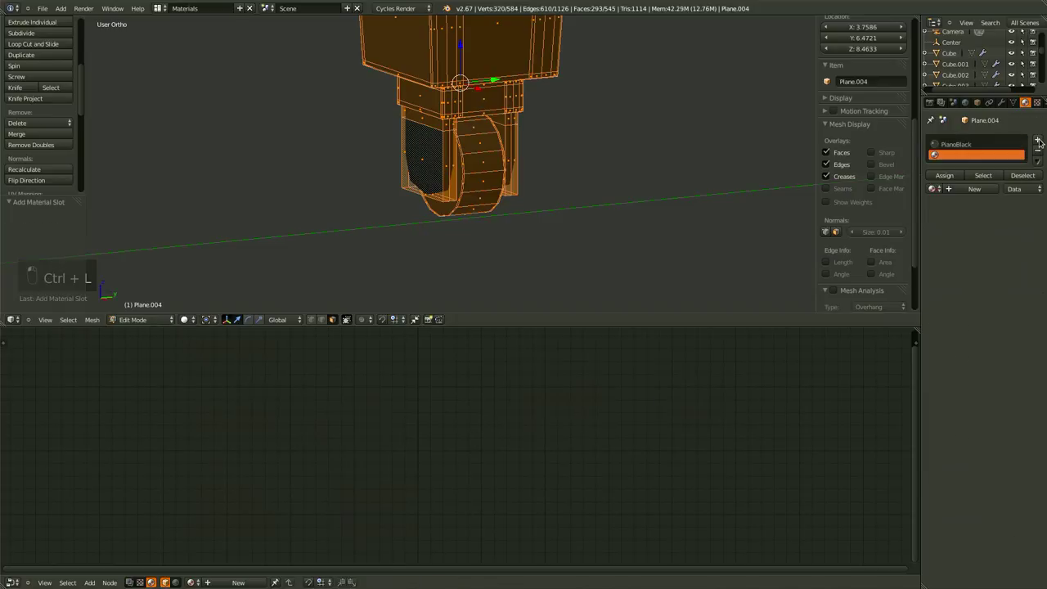
left_click(932, 189)
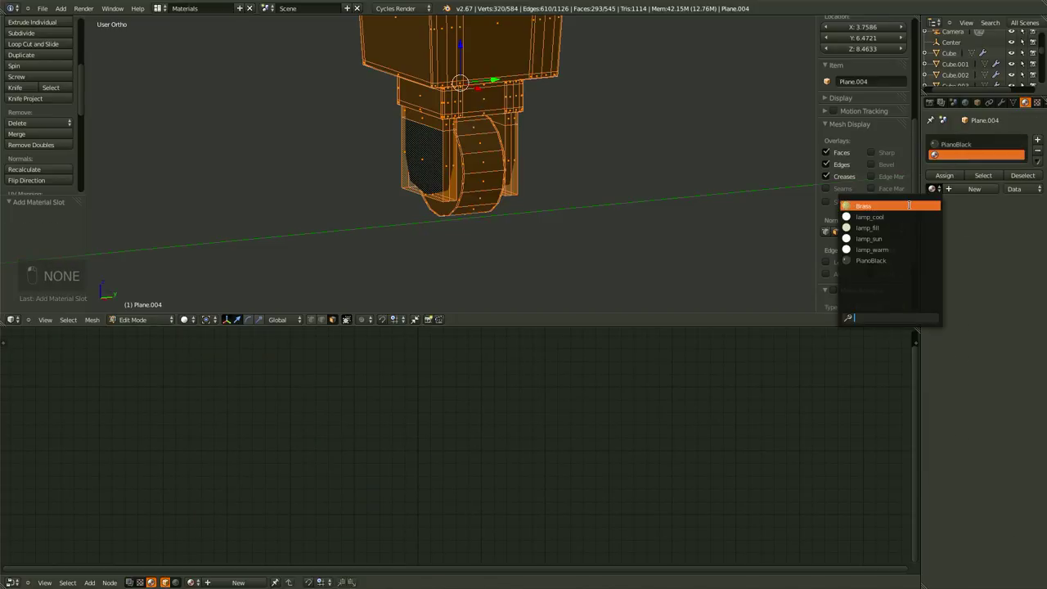
left_click(865, 204)
left_click(944, 175)
scroll(495, 187, "down", 8)
key("Tab")
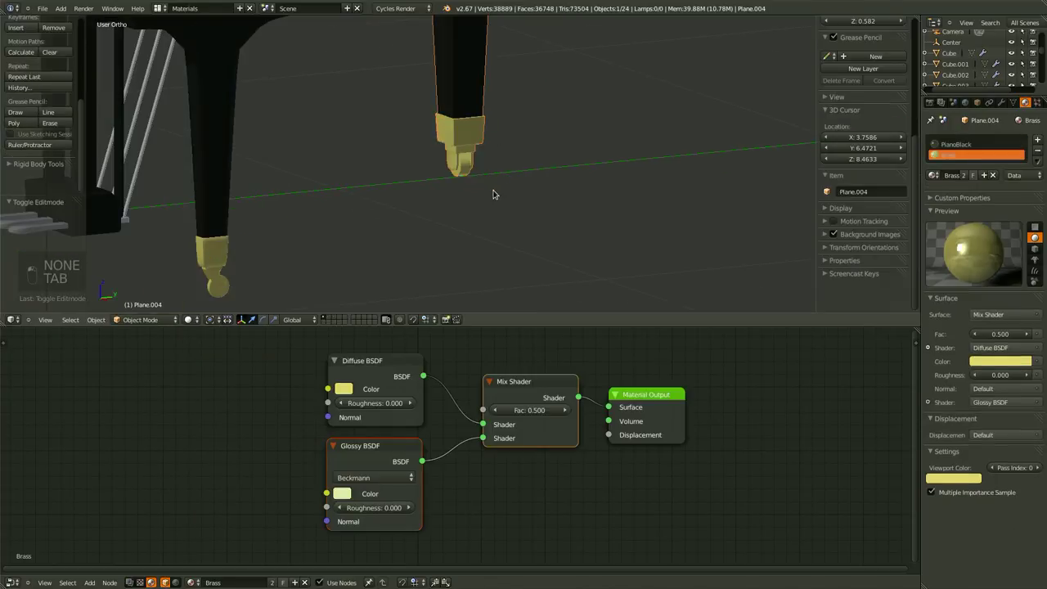
- Give the pedals and their support rods the existing Brass material and save the file
scroll(496, 193, "down", 4)
scroll(458, 202, "down", 4, "ctrl")
scroll(454, 202, "up", 2)
right_click(369, 154)
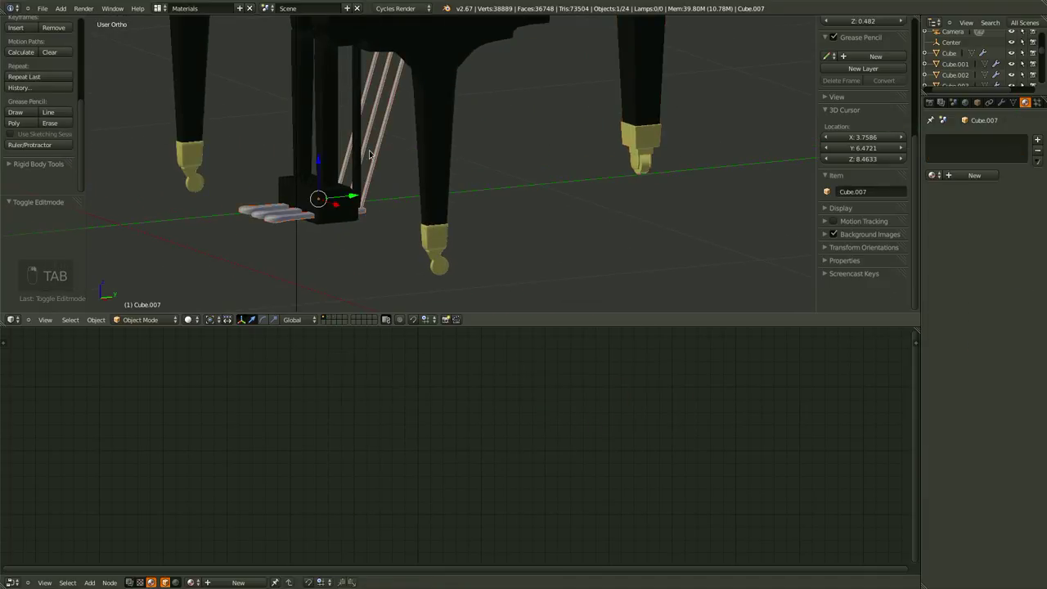
left_click(933, 175)
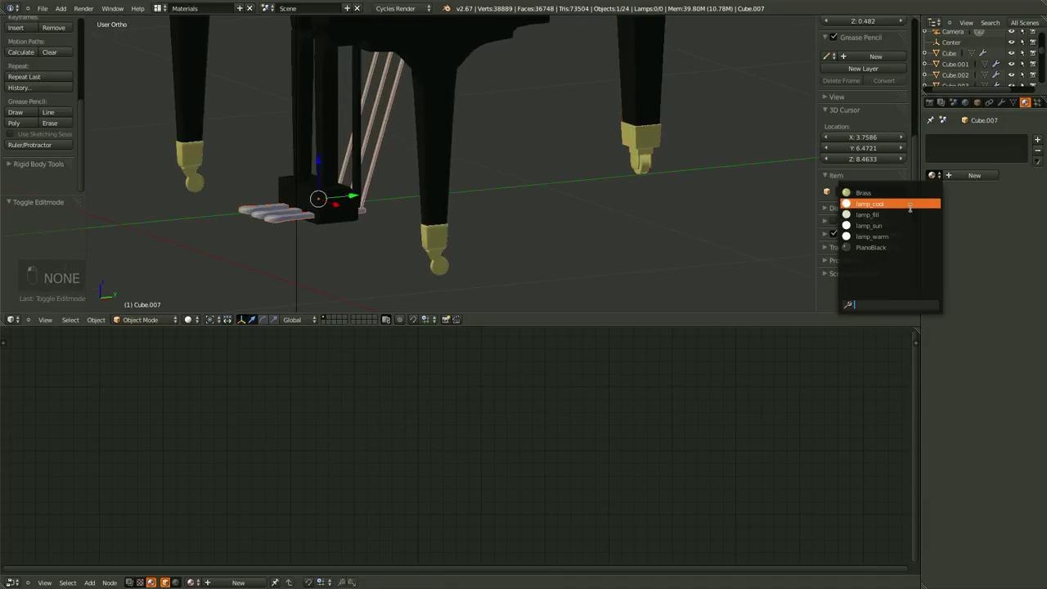
left_click(900, 205)
middle_click_drag(769, 215, 565, 208)
key("ctrl+s")
left_click(434, 180)
scroll(565, 208, "down", 4)
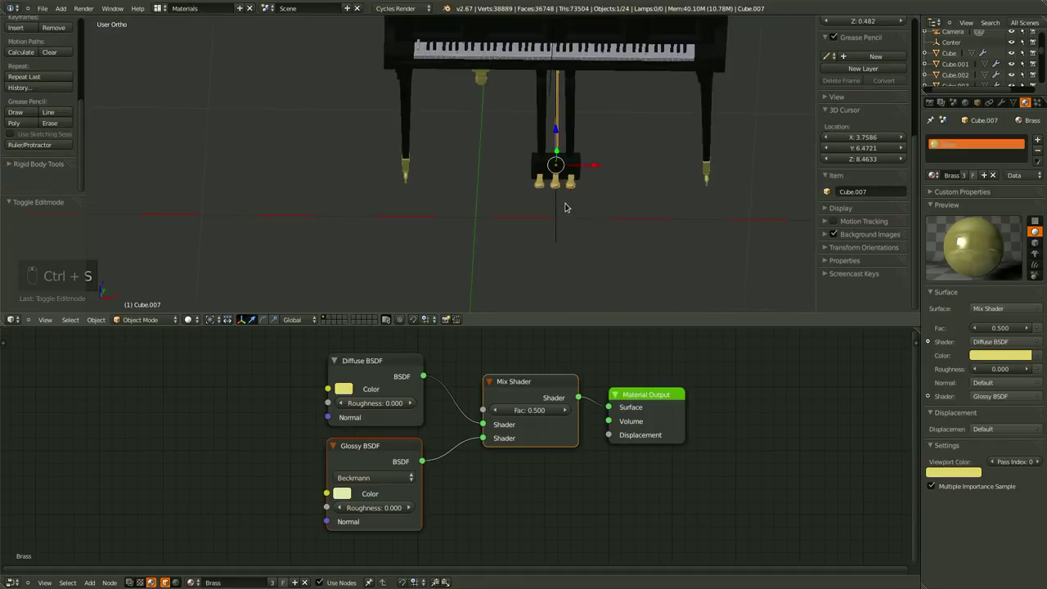
- Select the thin cylinder rod at the base of the music stand in a wireframe side view
scroll(566, 207, "down", 5)
middle_click_drag(572, 114, 533, 190, "shift")
scroll(573, 189, "up", 5)
scroll(548, 169, "up", 4)
right_click(526, 151)
key("KP_3")
key("KP_Decimal")
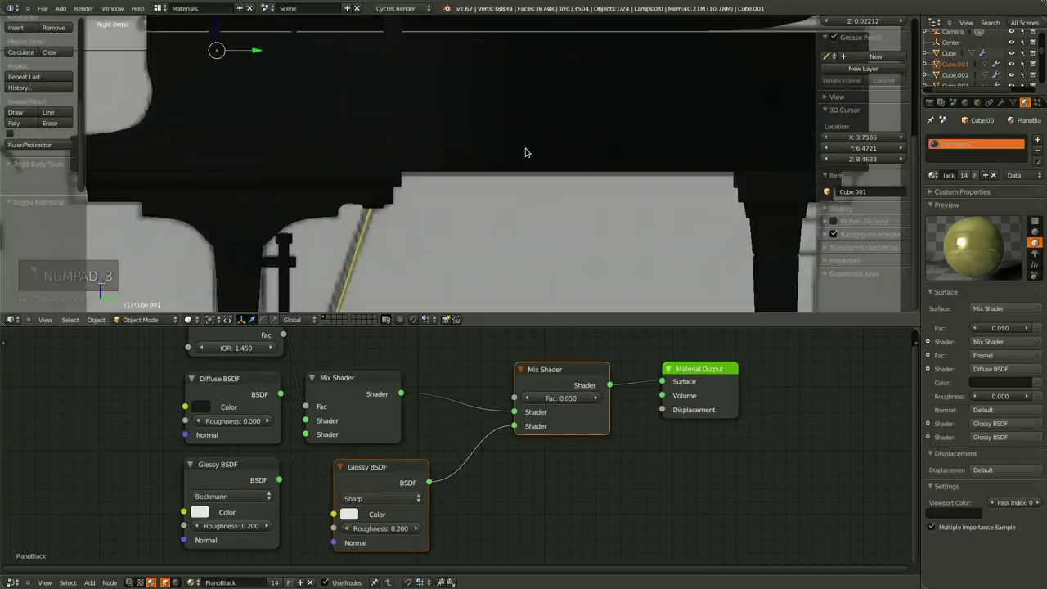
key("z")
right_click(448, 166)
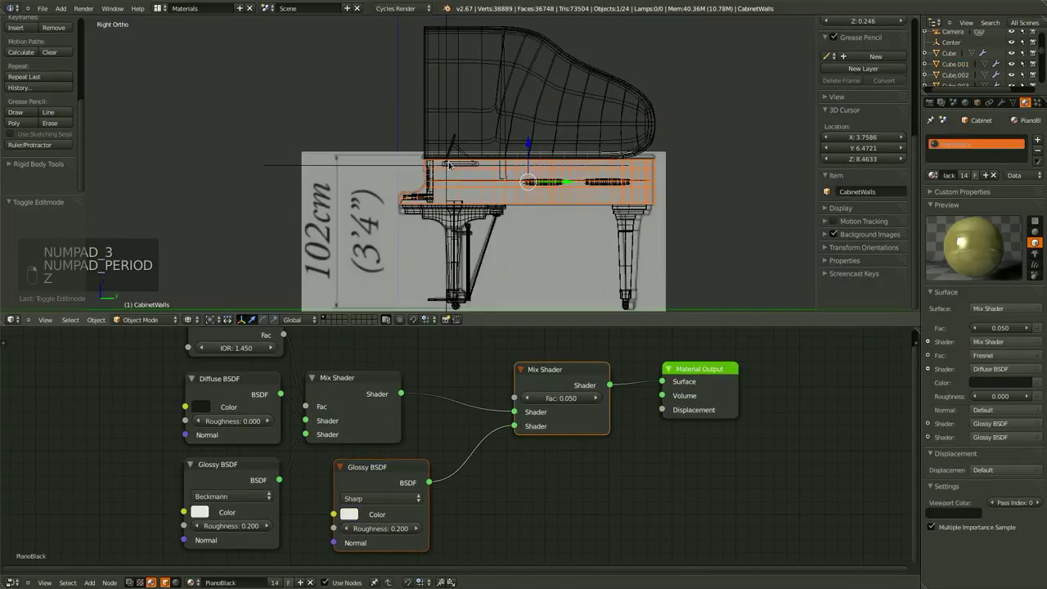
key("KP_Decimal")
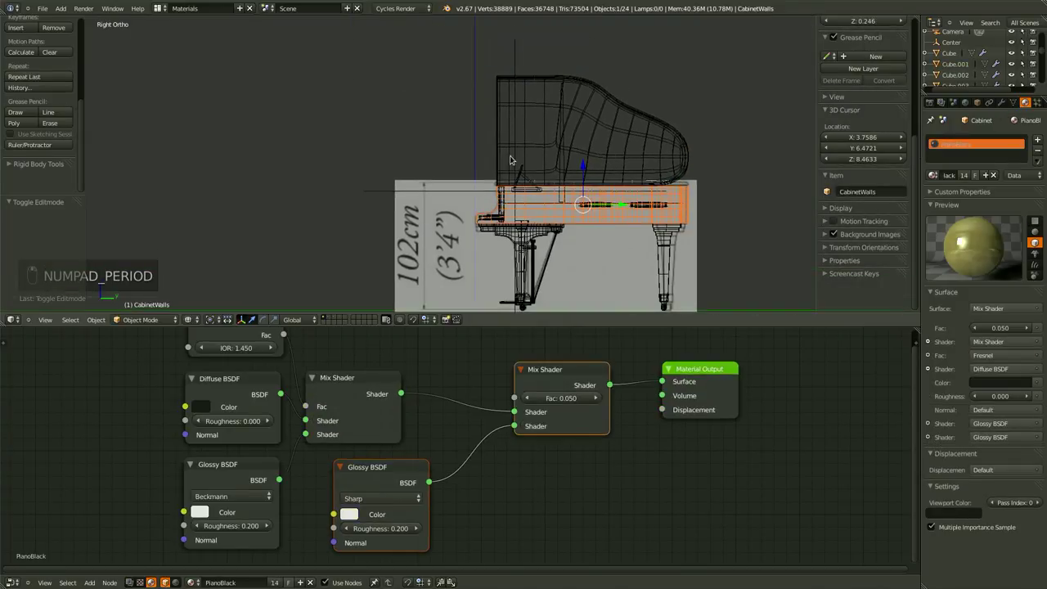
right_click(636, 209)
key("KP_Decimal")
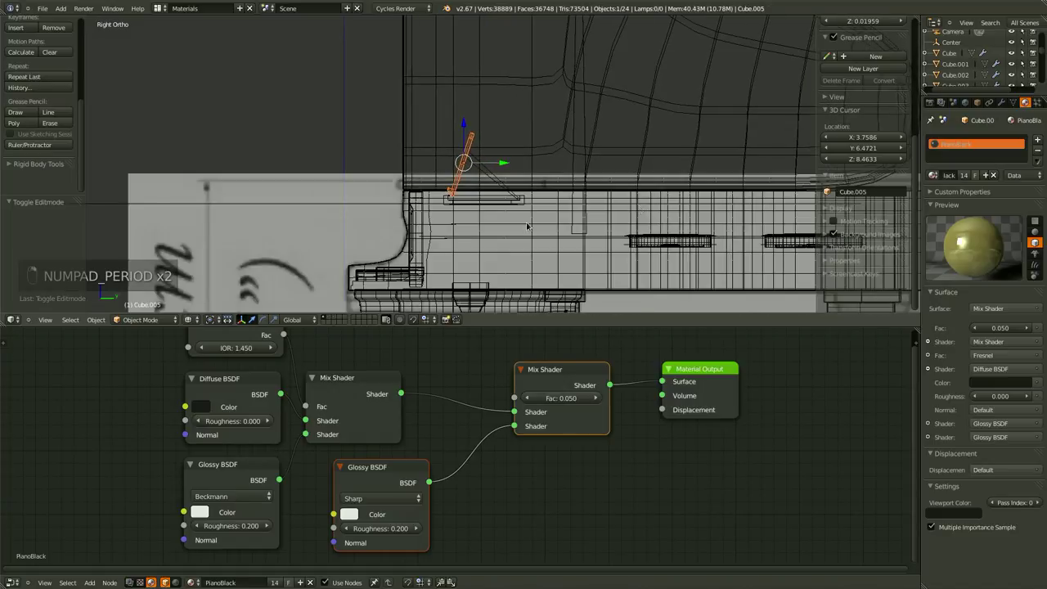
right_click(422, 282)
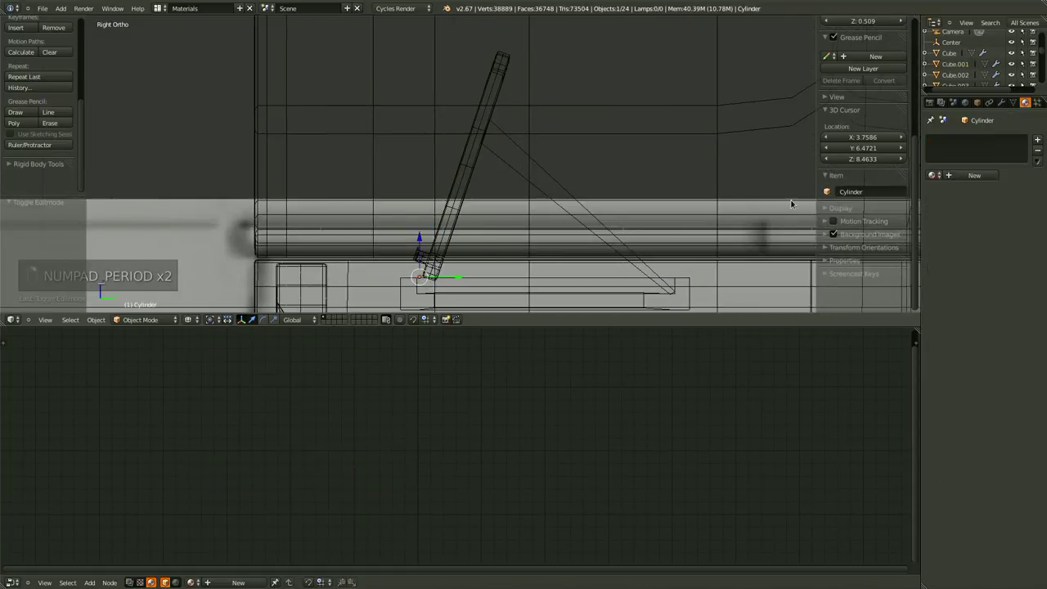
- Give the music stand's rod the Brass material, return to solid shading and save the file
left_click(933, 175)
left_click(879, 191)
middle_click_drag(425, 223, 531, 251)
key("z")
scroll(466, 241, "down", 6)
key("ctrl+s")
middle_click_drag(483, 128, 495, 226)
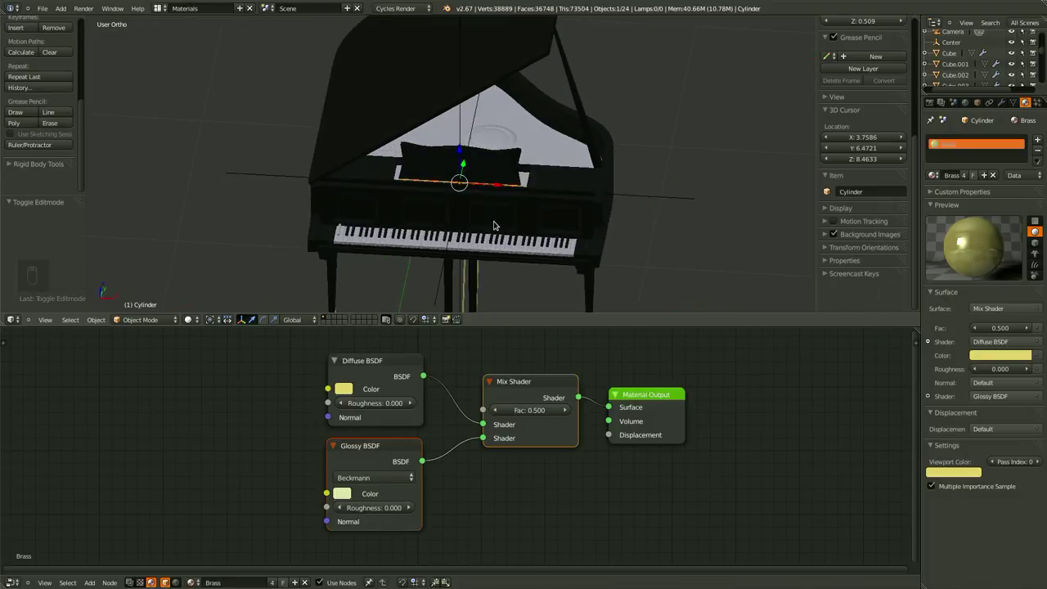
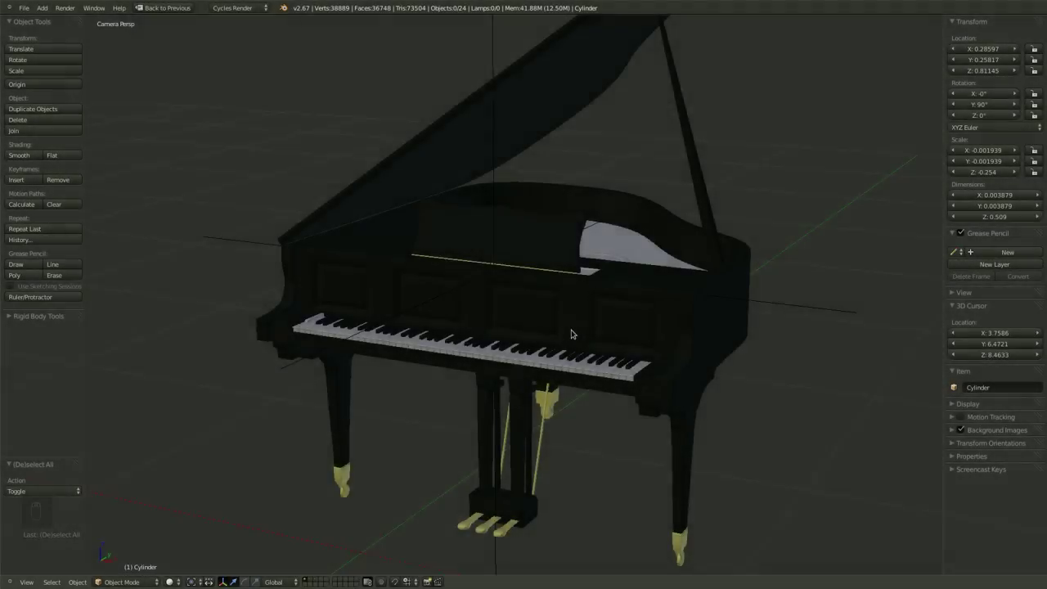
- Select the soundboard inside the piano, show the model in wireframe and switch to the UV Editing layout
key("KP_0")
scroll(551, 358, "up", 2)
middle_click_drag(618, 297, 534, 279, "shift")
right_click(566, 244)
key("KP_Decimal")
key("z")
left_click(167, 8)
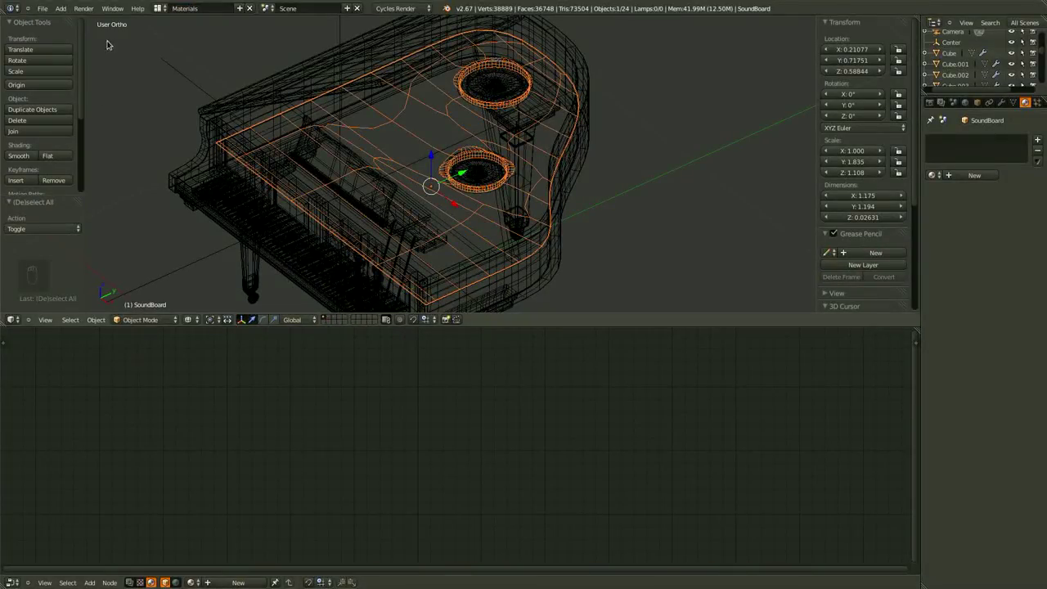
left_click(158, 8)
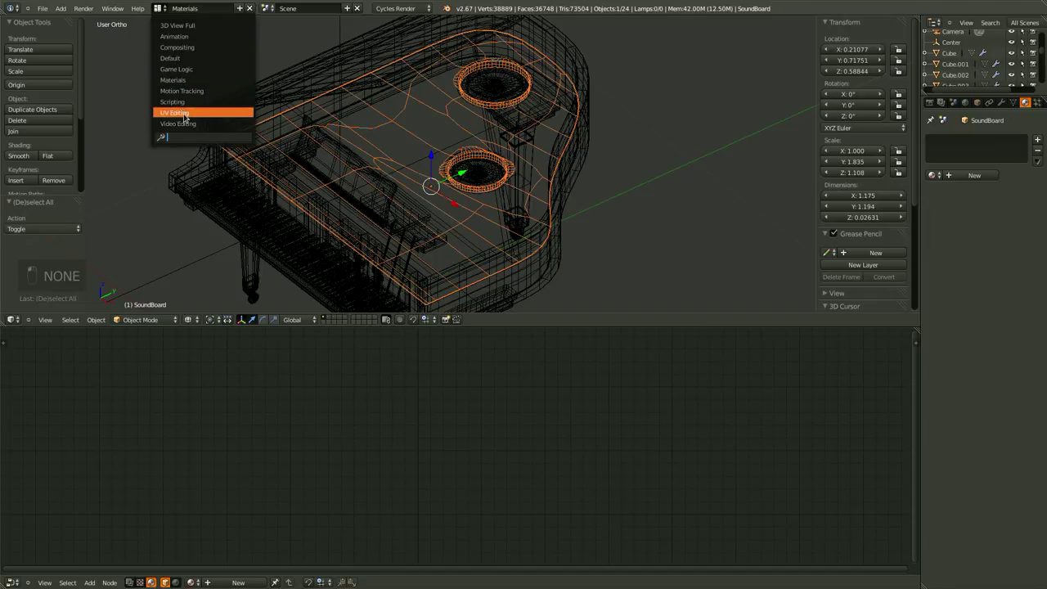
left_click(185, 114)
- Unwrap the entire soundboard mesh with the standard Unwrap method
key("Tab")
key("a")
key("a")
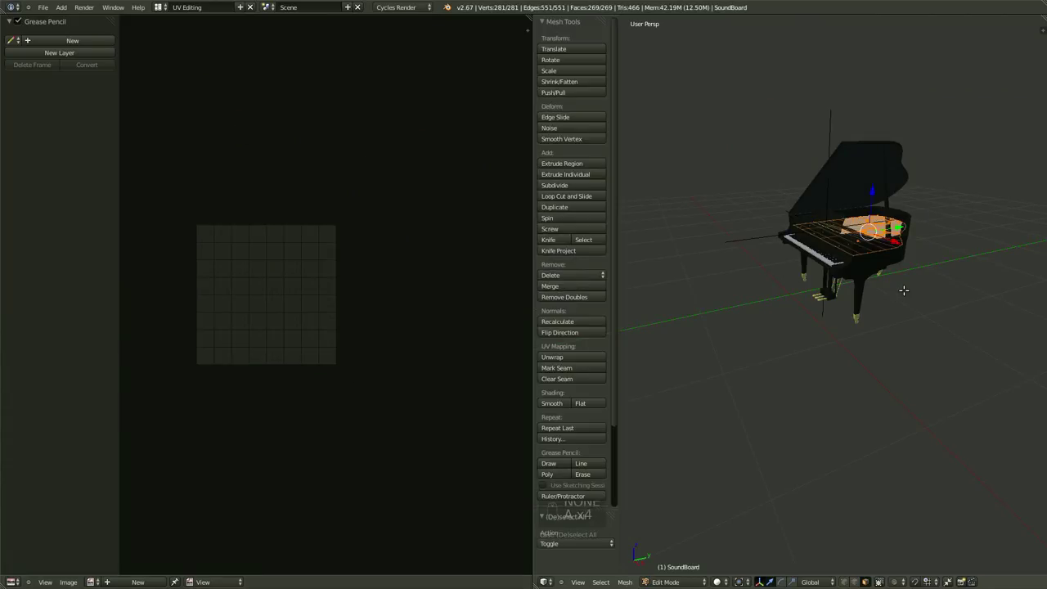
key("KP_7")
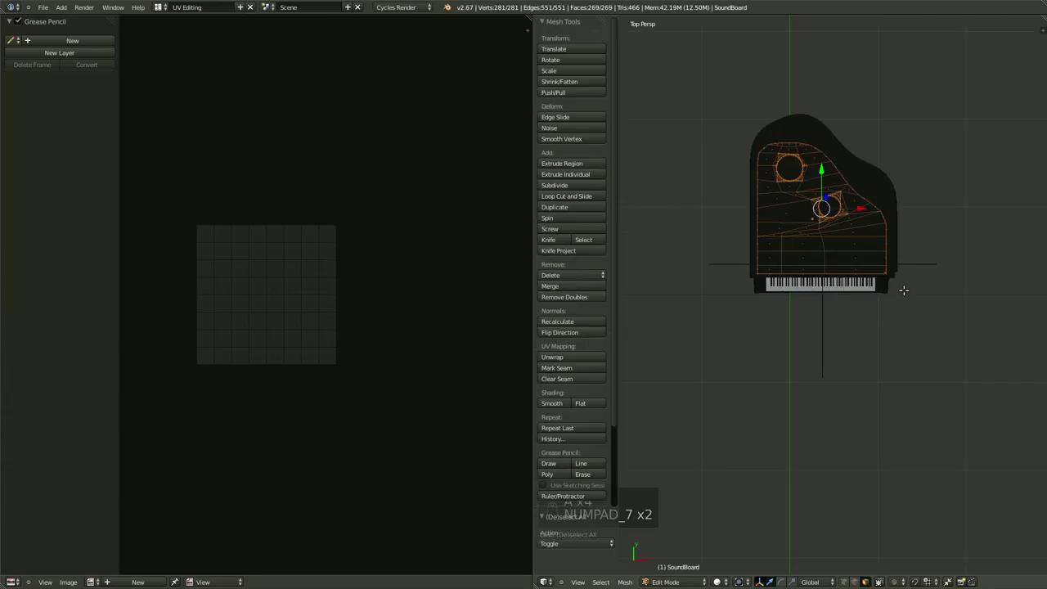
key("u")
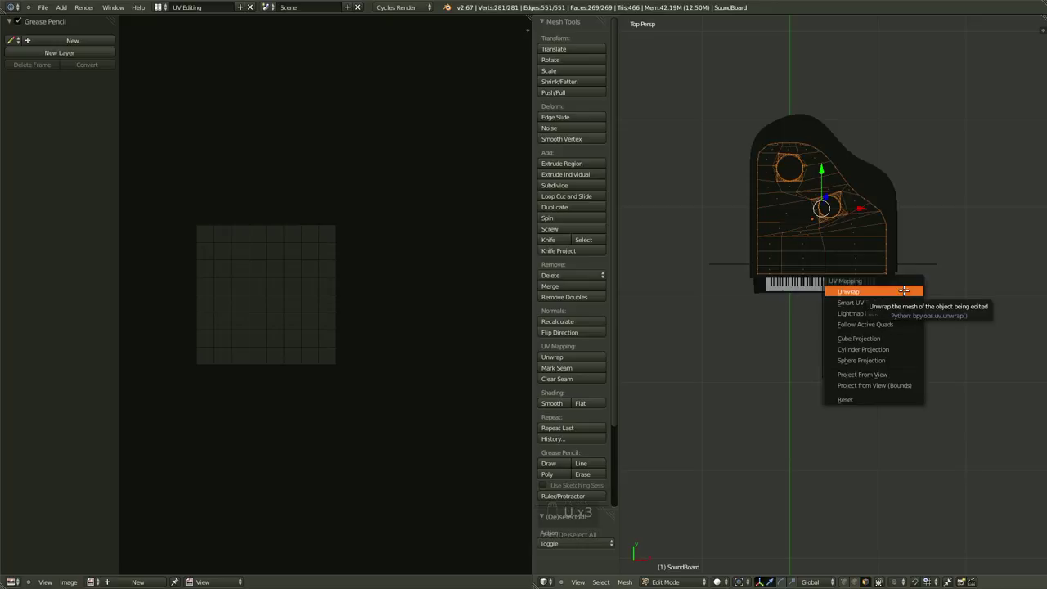
left_click(880, 290)
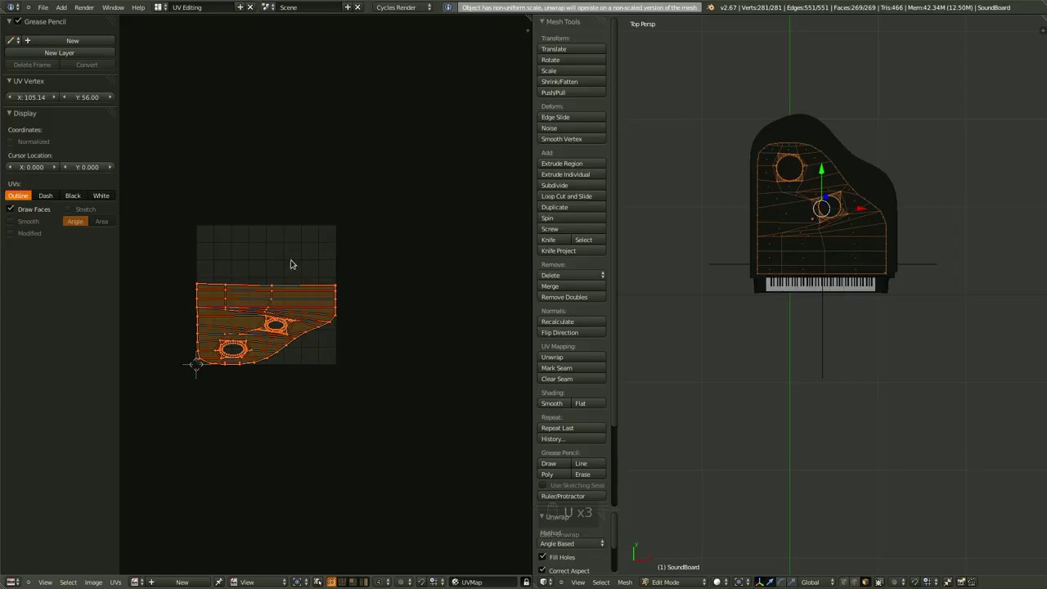
- Return to the Materials layout and create a new material named Wood for the soundboard
scroll(794, 362, "up", 5)
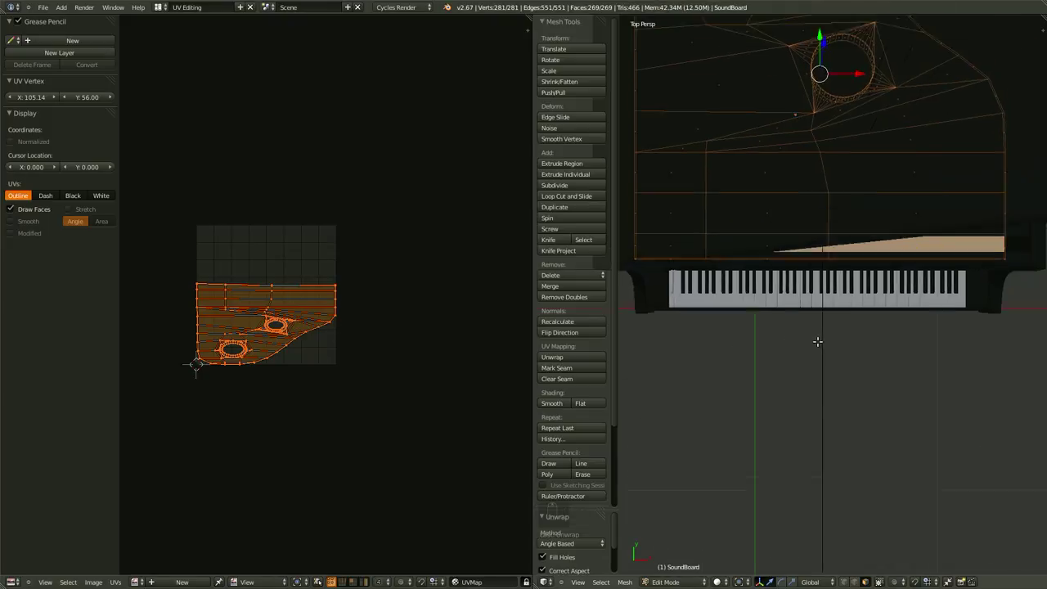
scroll(817, 342, "up", 5, "shift")
middle_click_drag(817, 343, 628, 258)
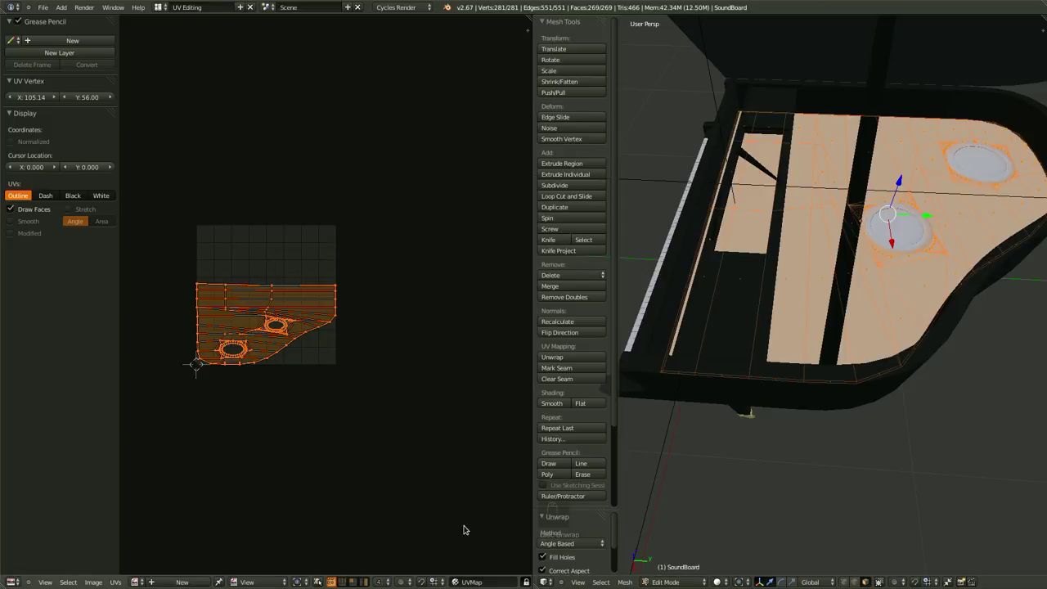
left_click(159, 7)
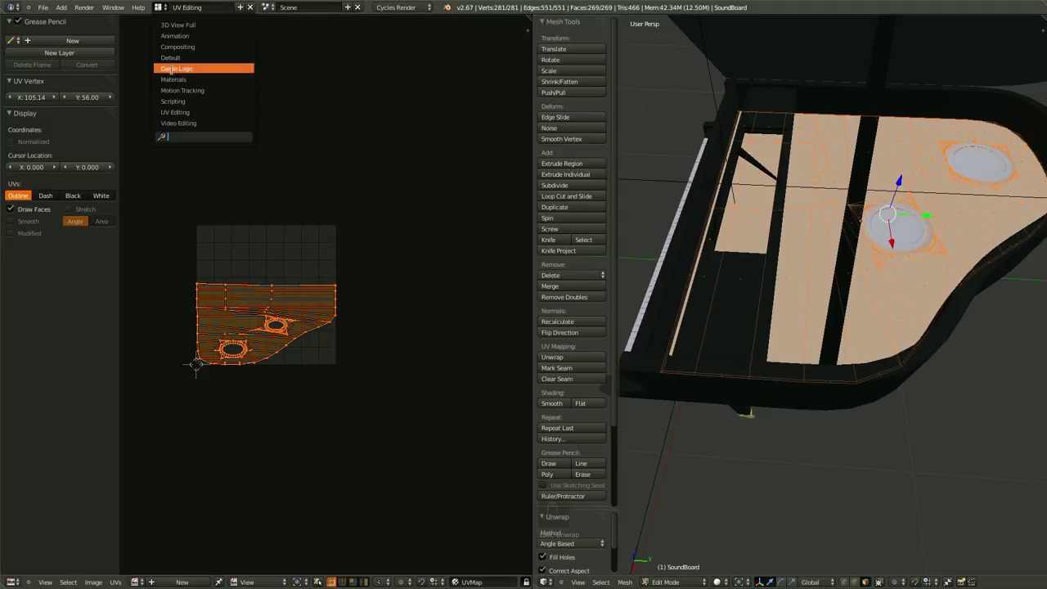
left_click(175, 80)
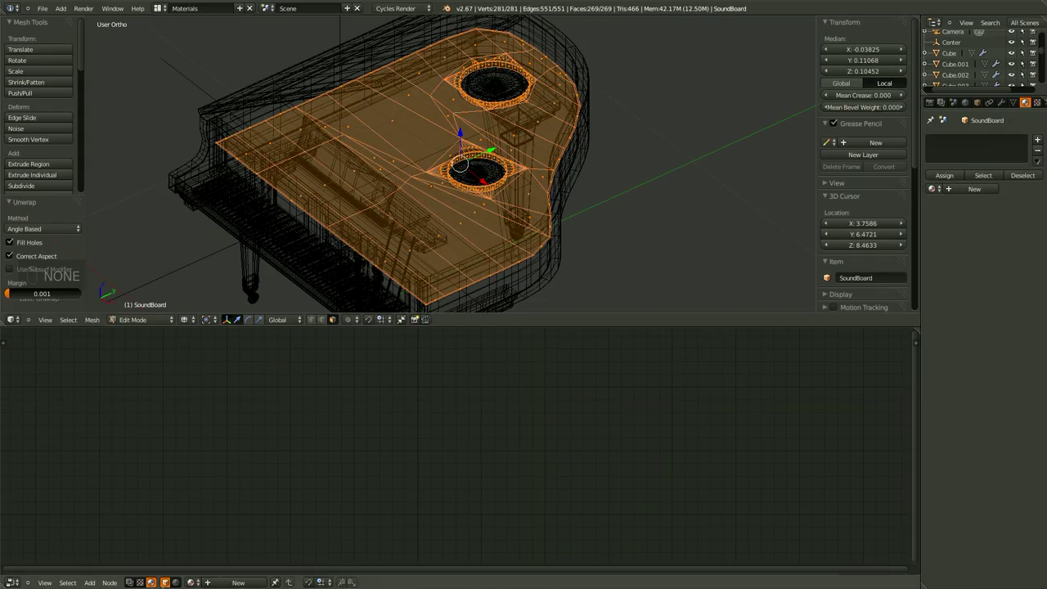
left_click(238, 583)
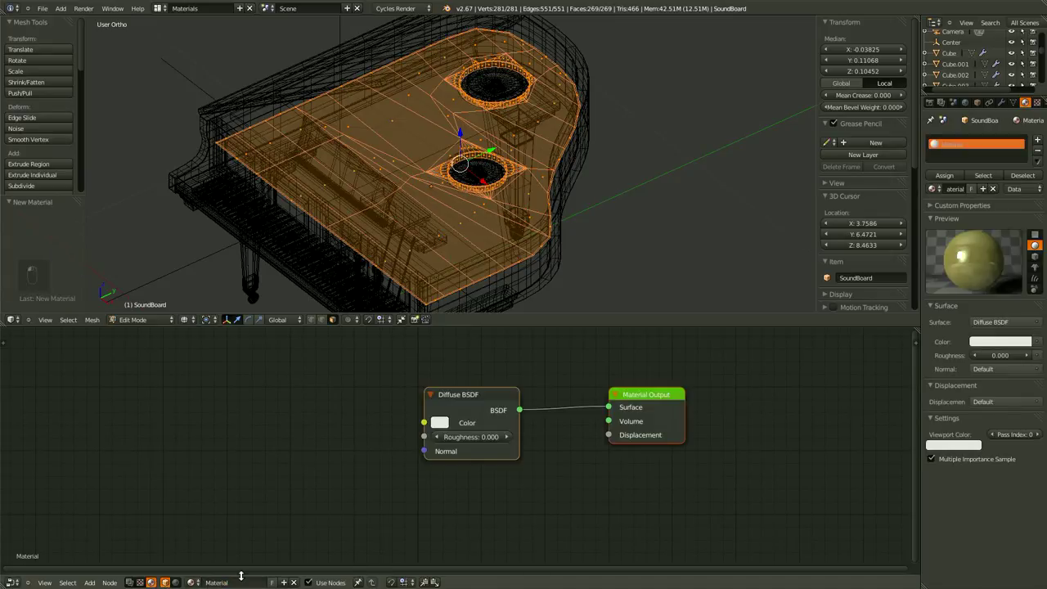
double_click(231, 584)
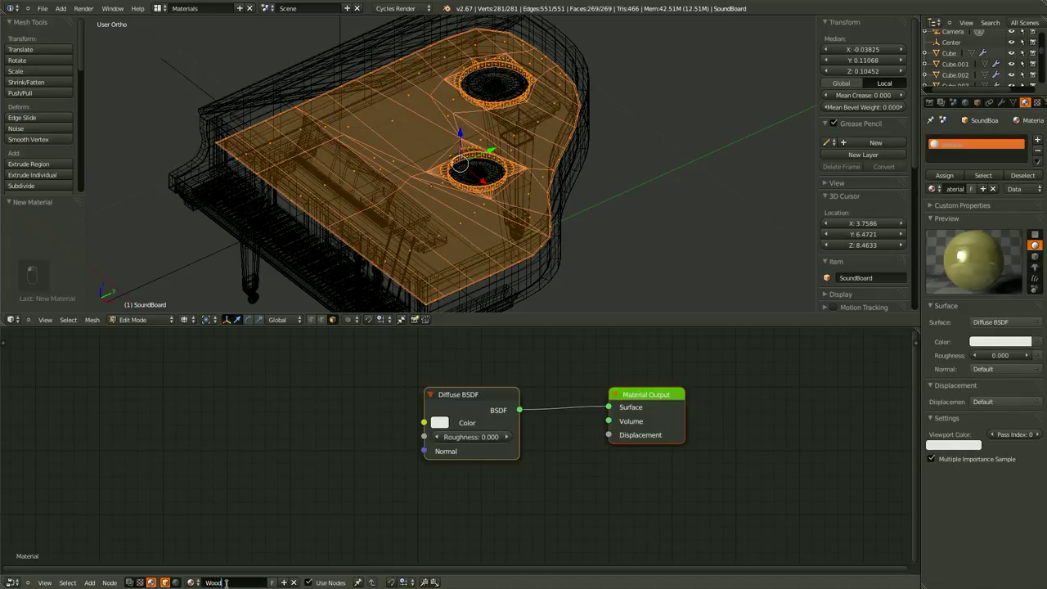
key("Return")
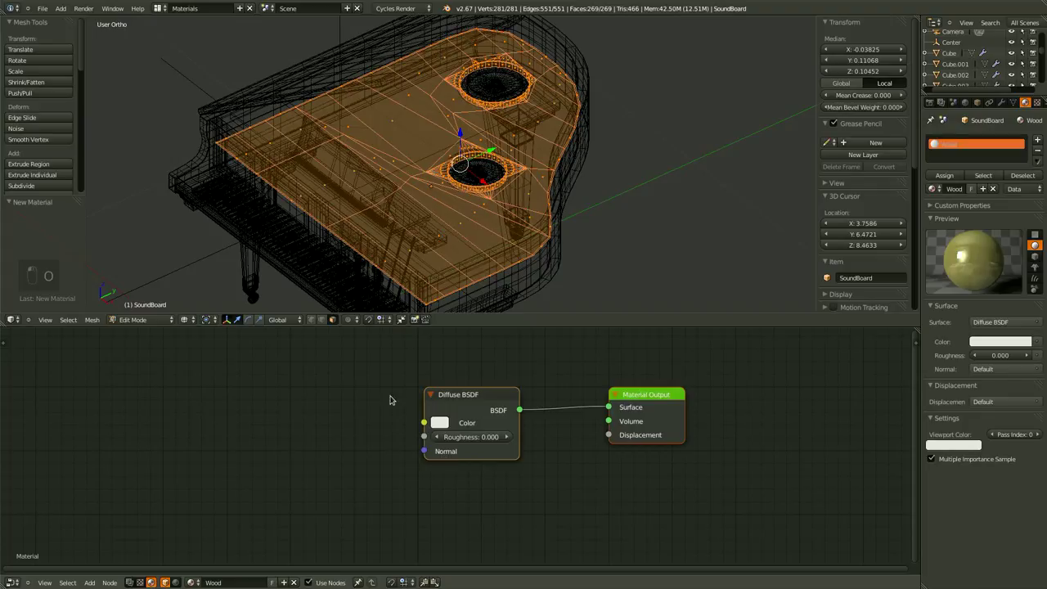
- Move the existing Wood material nodes aside and add an Image Texture node in the space in front of them
middle_click_drag(386, 440, 488, 443)
left_click_drag(602, 400, 673, 398)
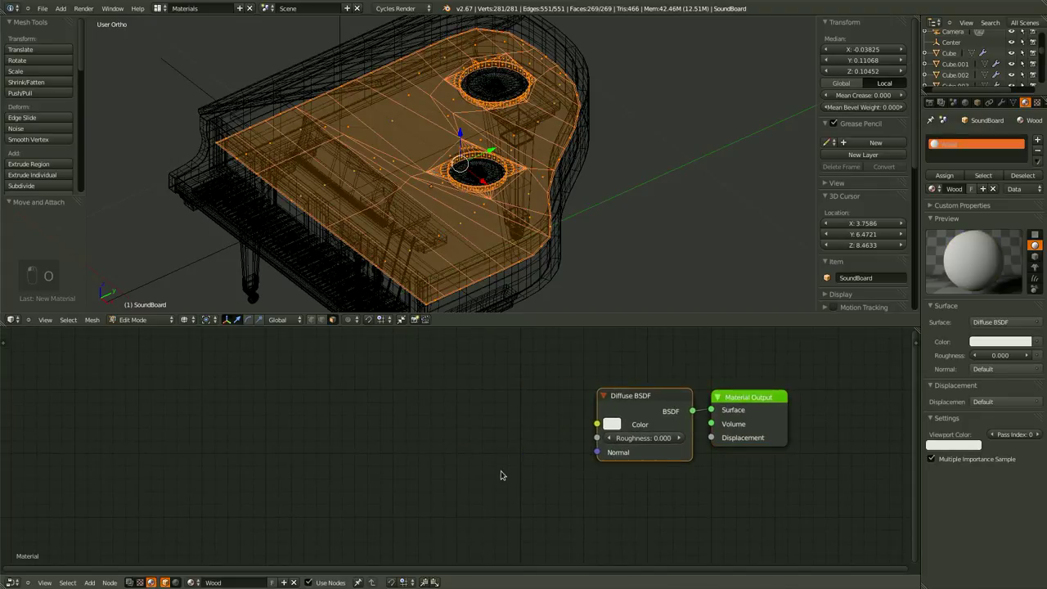
middle_click_drag(489, 471, 504, 466)
key("shift+a")
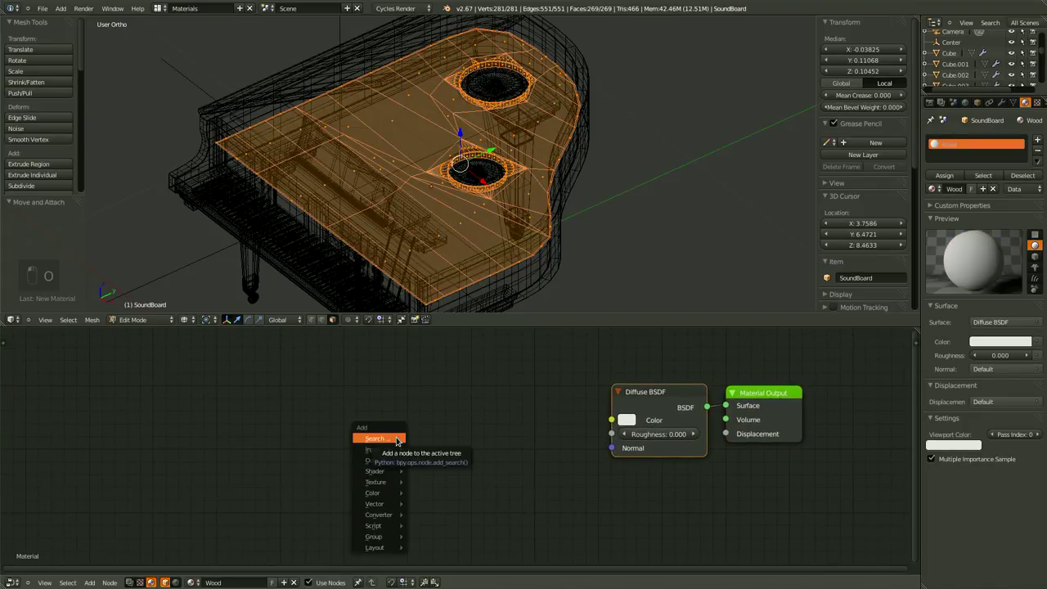
left_click(388, 444)
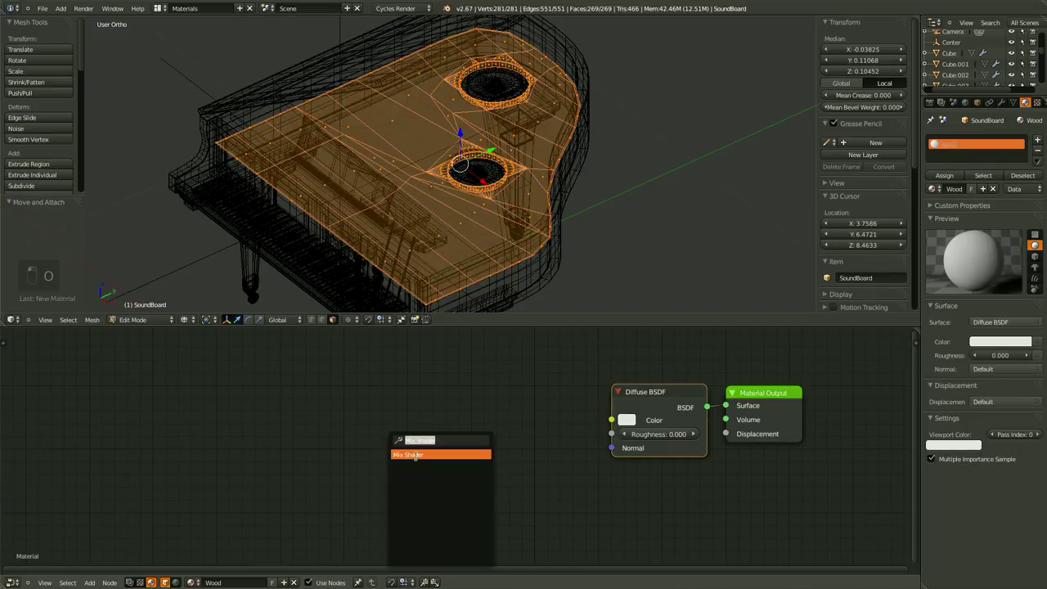
left_click(415, 455)
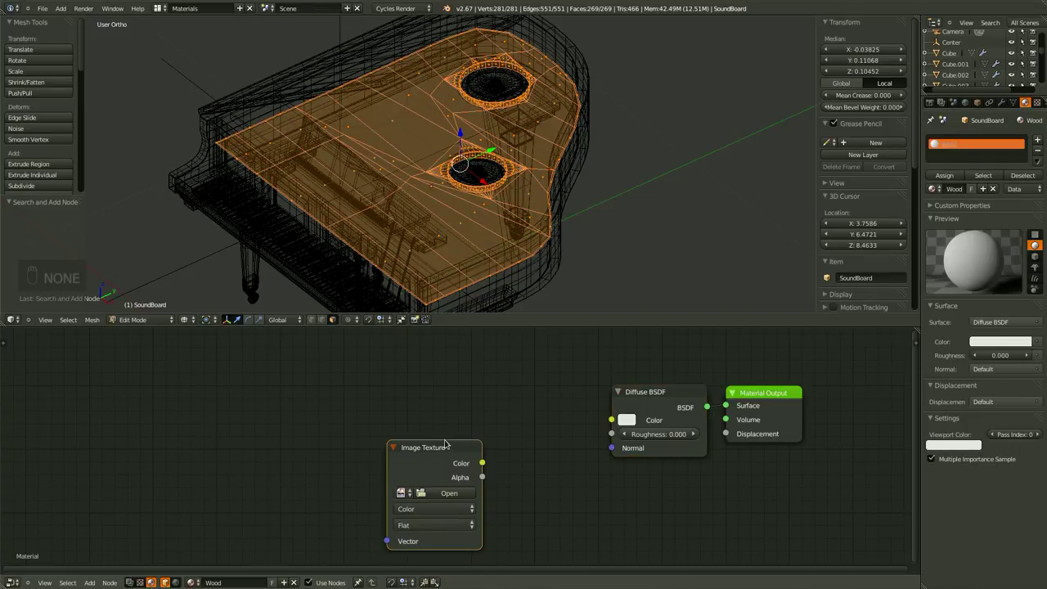
left_click(427, 385)
- Connect the Image Texture's Color output to the Color input of the Diffuse BSDF
left_click(634, 401)
key("h")
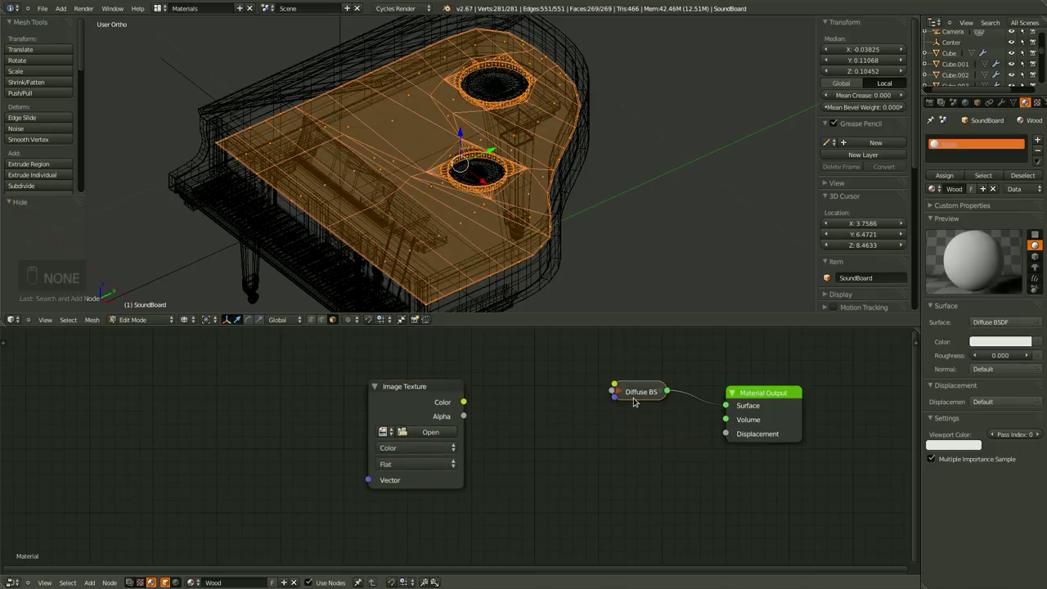
left_click_drag(463, 401, 626, 397)
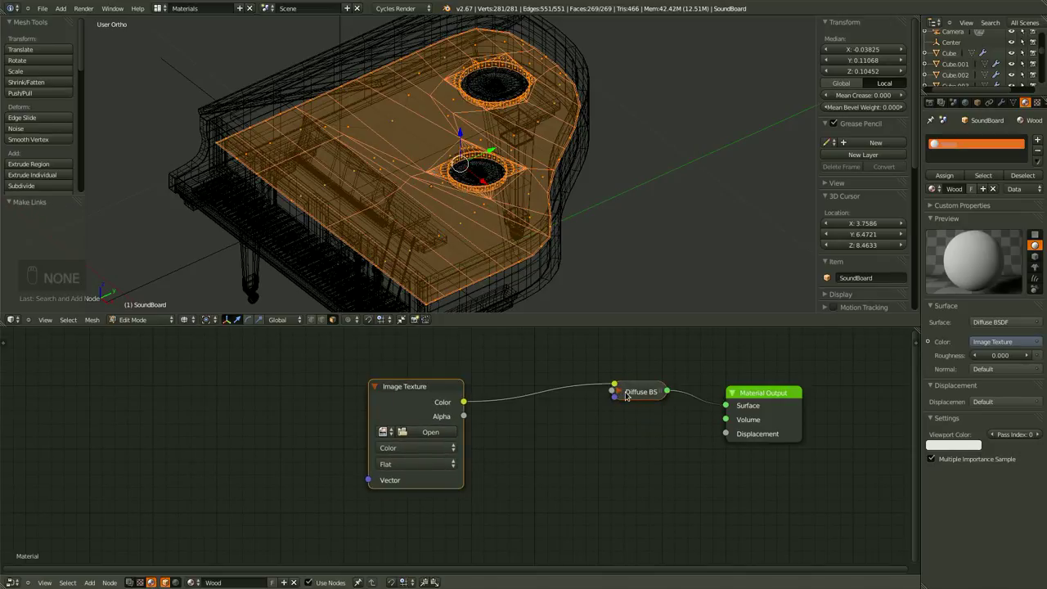
key("h")
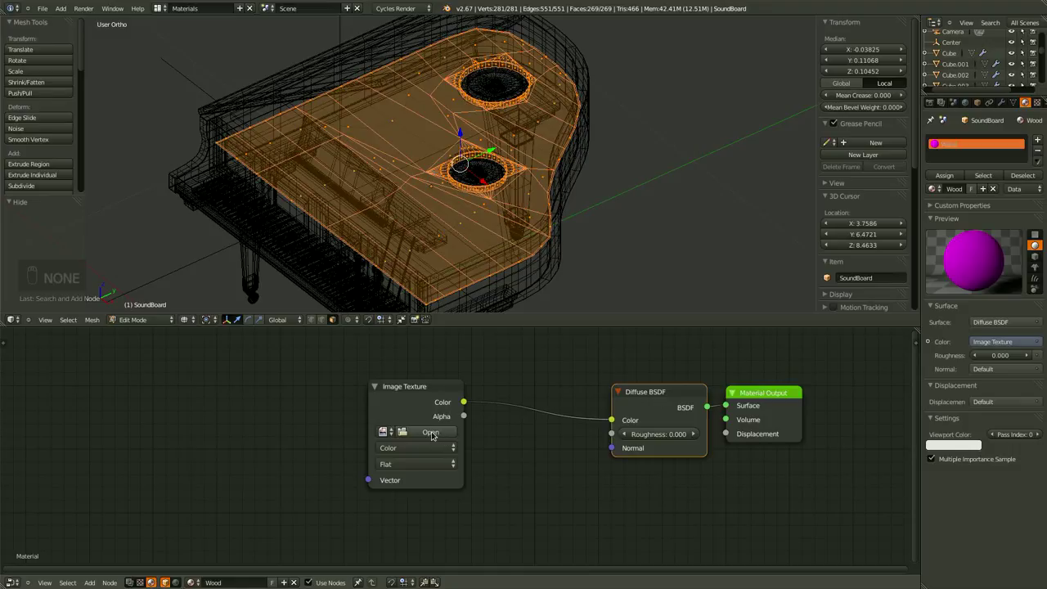
- Load the fine wood JPG from the Resources folder into the Image Texture node
left_click(430, 433)
left_click(166, 91)
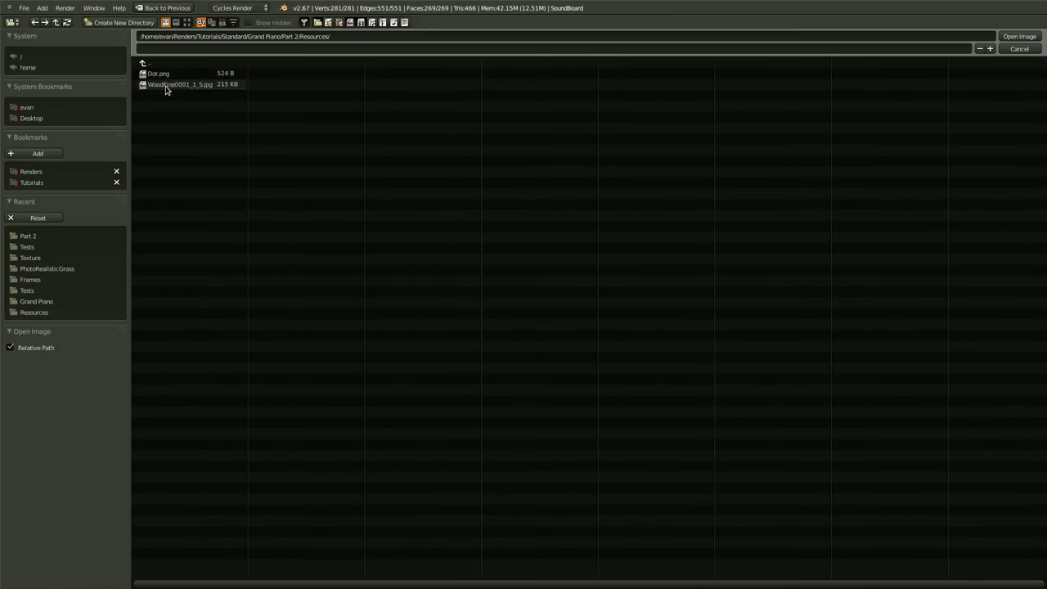
double_click(164, 88)
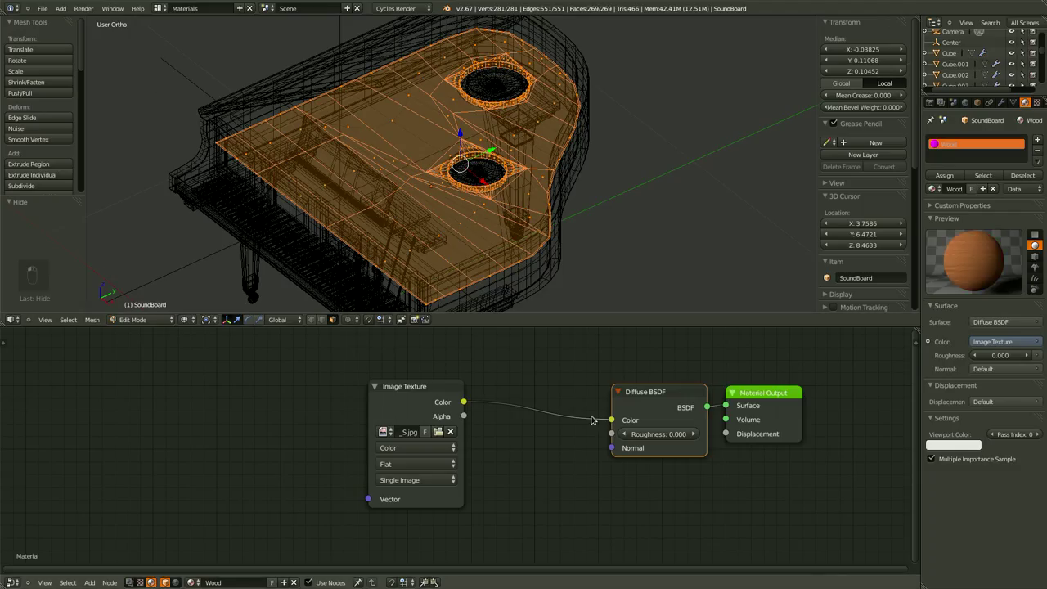
- Place the Image Texture node farther from the Diffuse BSDF and return the soundboard to Object Mode
left_click(409, 386)
key("g")
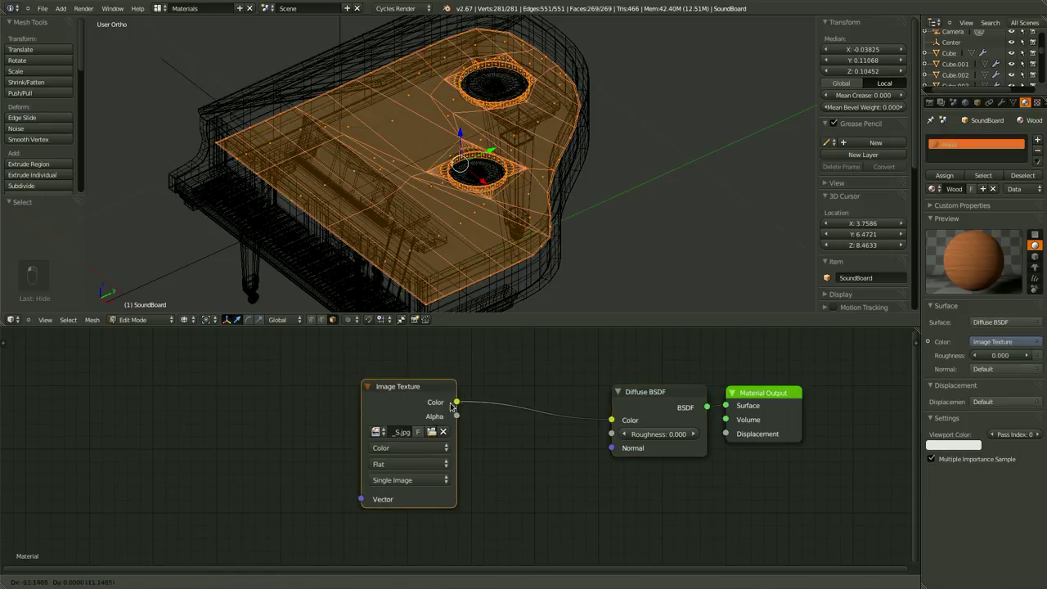
left_click(417, 412)
key("a")
middle_click_drag(452, 208, 436, 175)
key("Tab")
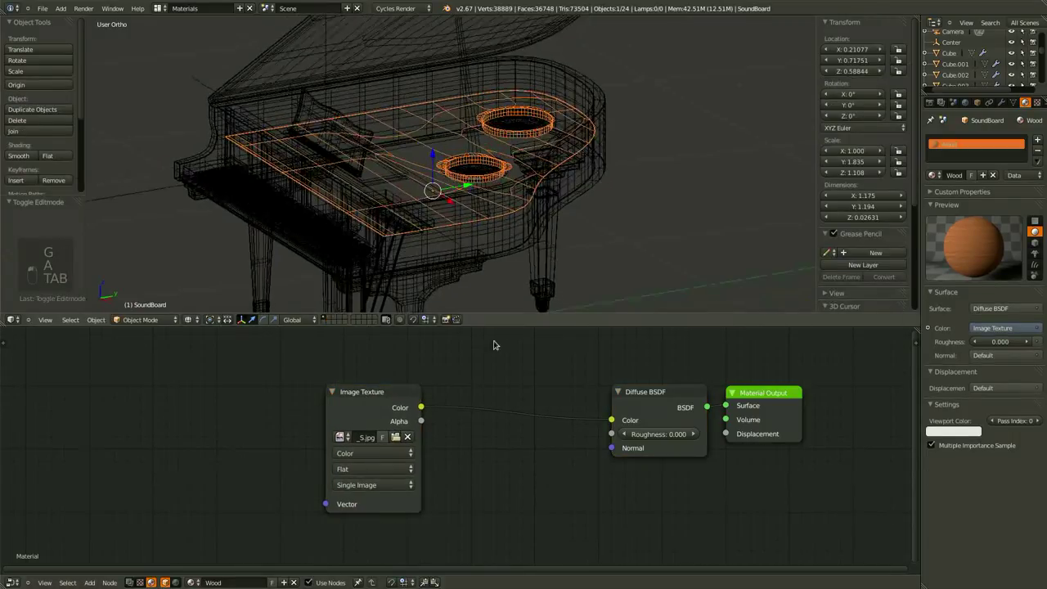
- Add a MixRGB node and insert it on the link between the Image Texture and the Diffuse BSDF
key("shift+a")
mouse_move(509, 491)
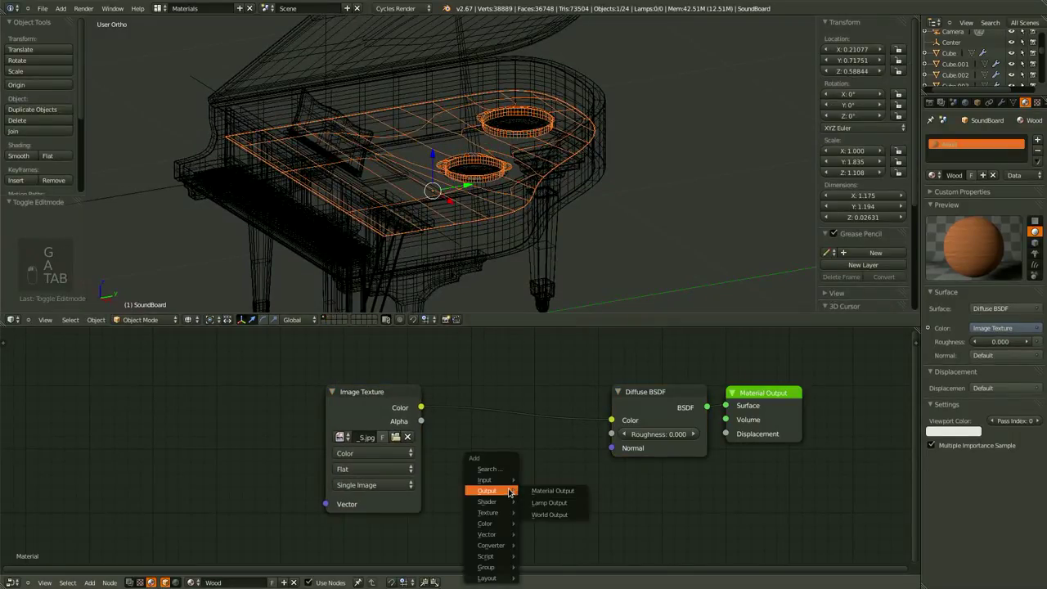
left_click(494, 469)
type("mix")
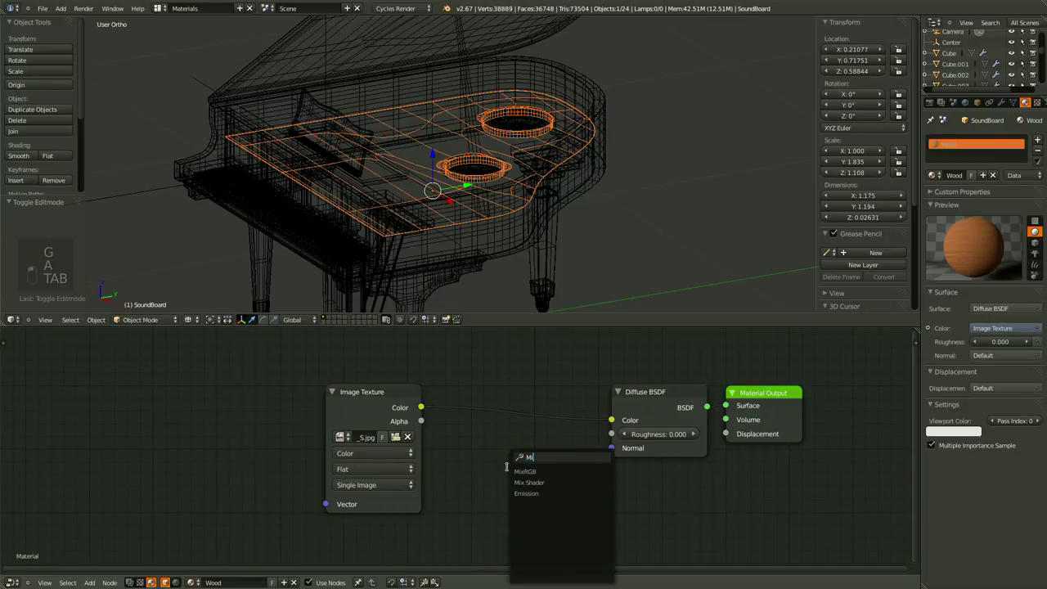
key("Down")
key("Return")
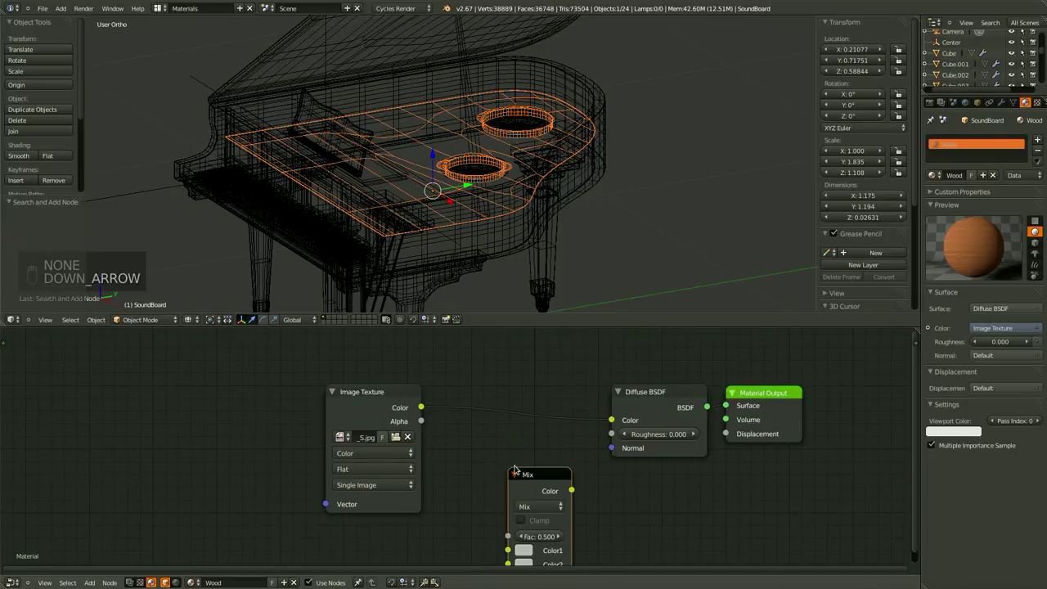
key("g")
left_click(532, 407)
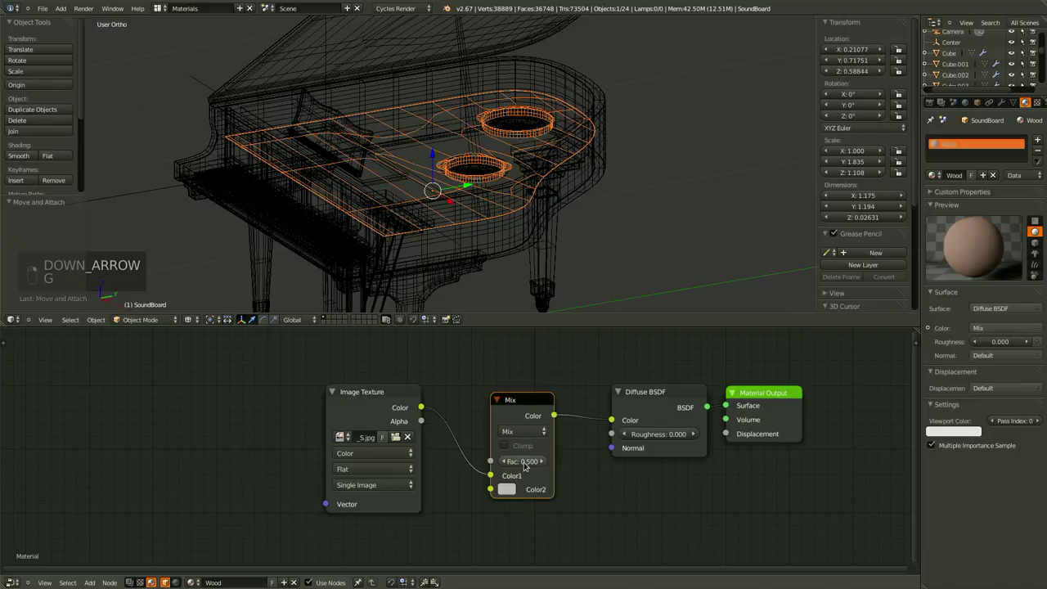
- Set the Mix node's Color2 to a dusty pink and its Fac to 0.200
left_click(506, 490)
mouse_move(554, 373)
left_mouse_down()
mouse_move(552, 387)
mouse_move(556, 378)
left_mouse_up()
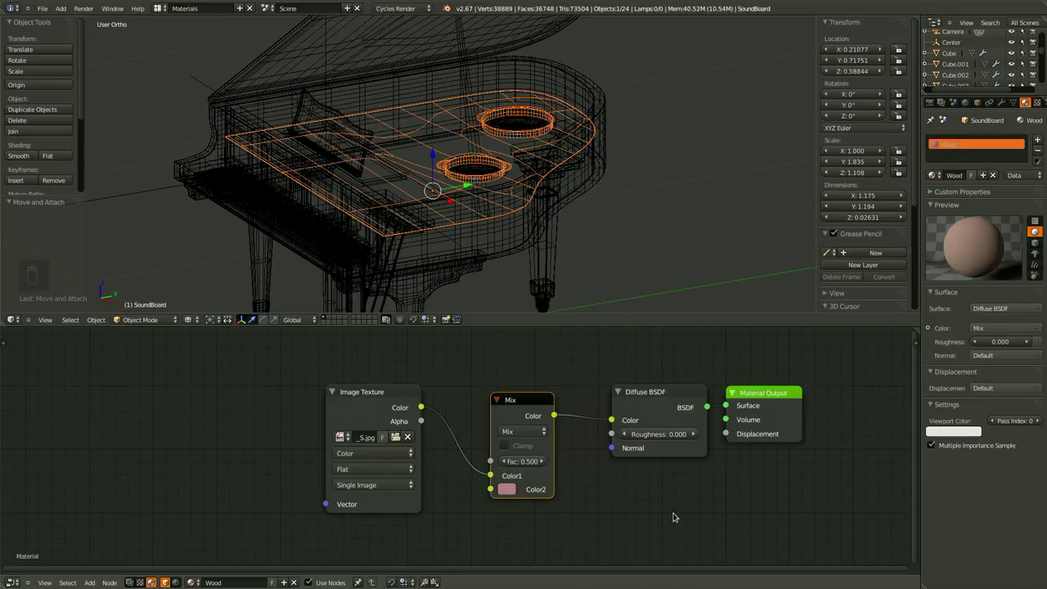
left_click(504, 463)
left_click(504, 463)
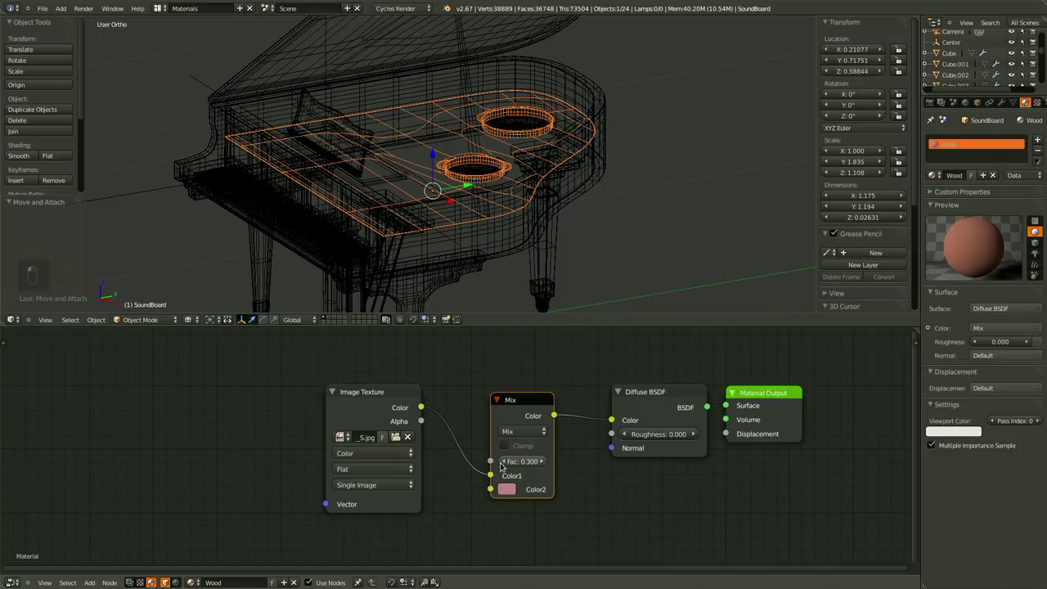
left_click(505, 463)
- Arrange the Mix and Image Texture nodes close to the Diffuse BSDF and save the file over the existing one
left_click_drag(534, 401, 575, 392)
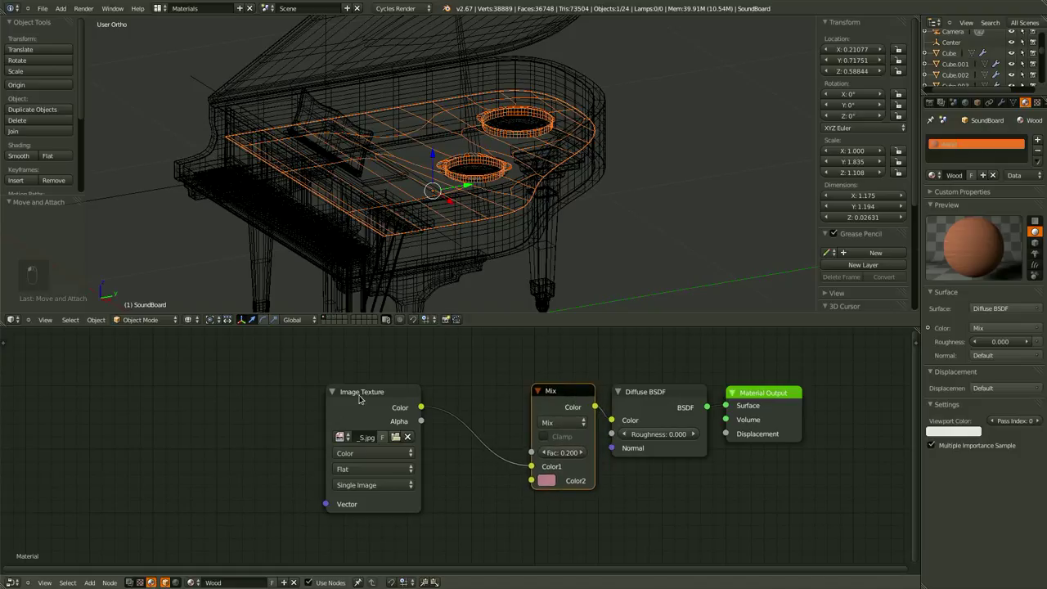
left_click(357, 399)
left_click_drag(356, 398, 447, 389)
middle_click_drag(613, 483, 532, 463)
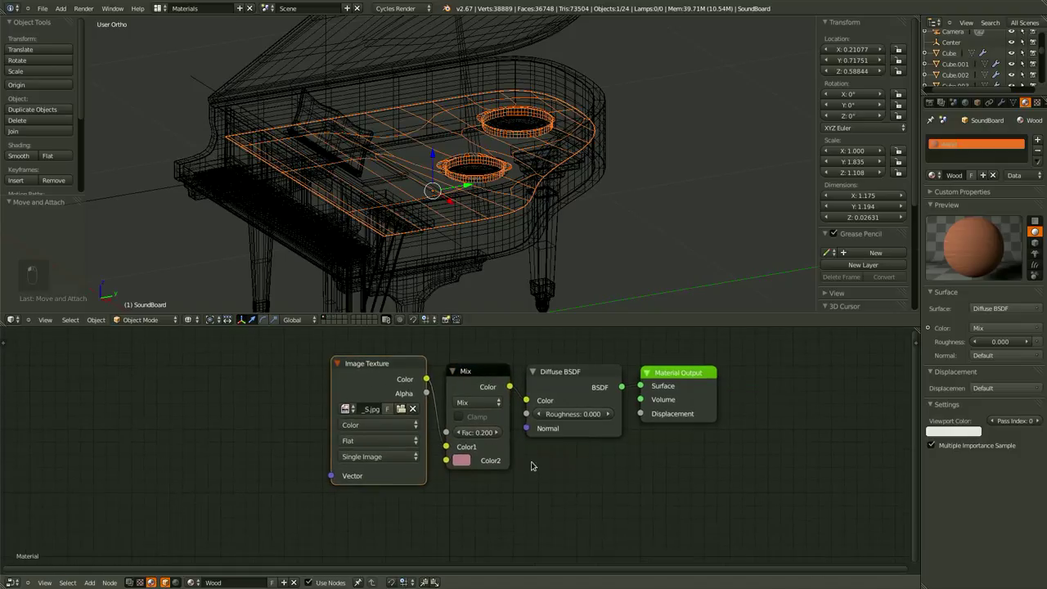
key("ctrl+s")
left_click(573, 469)
middle_click_drag(466, 489, 594, 505)
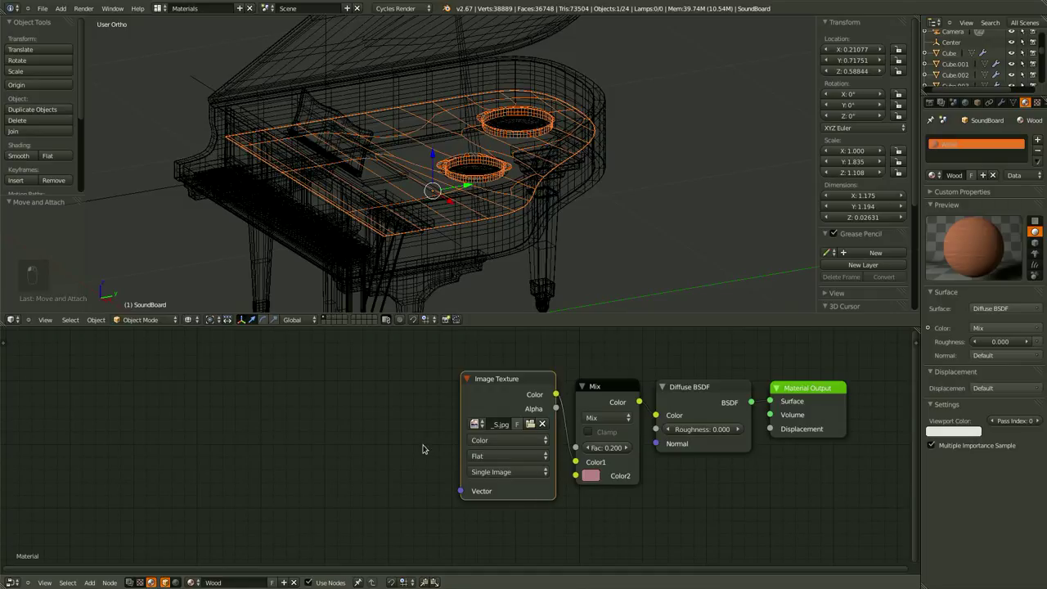
- Add a Mapping node and place it in front of the Image Texture node
middle_click_drag(423, 449, 480, 444)
key("shift+a")
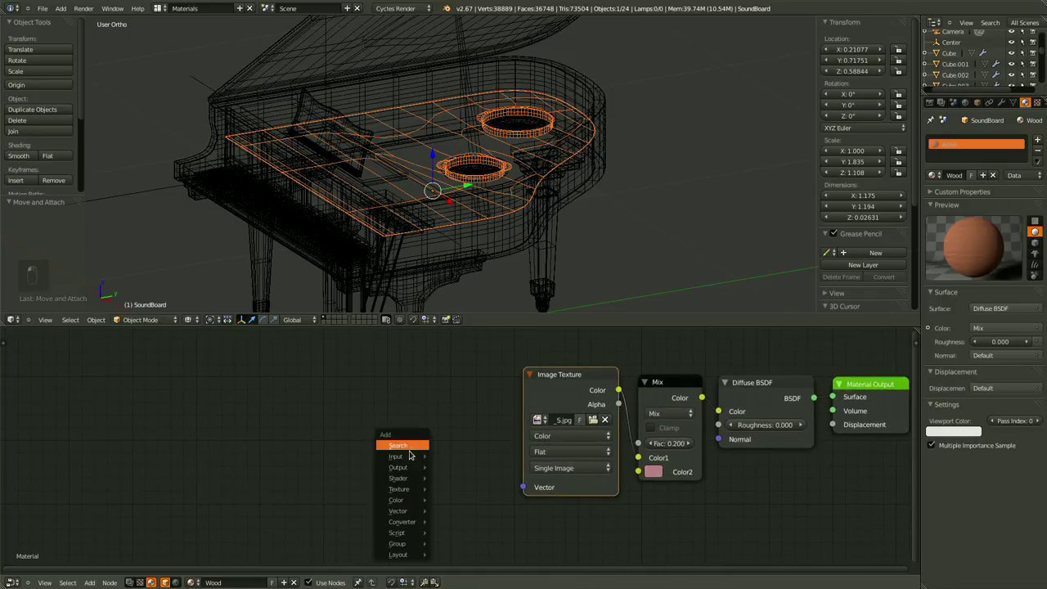
left_click(392, 445)
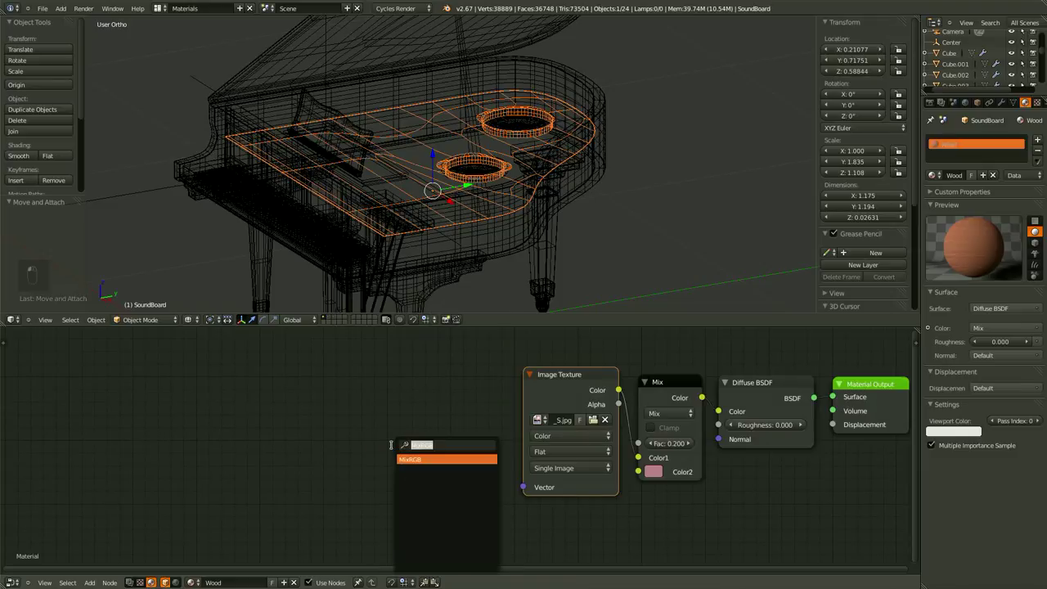
type("map")
key("Return")
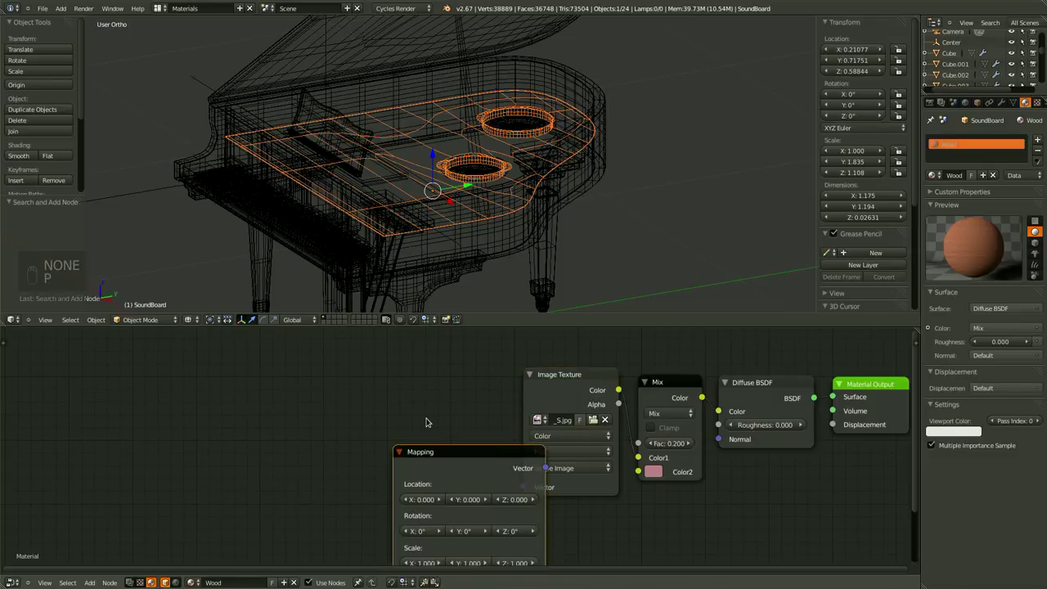
left_click(435, 392)
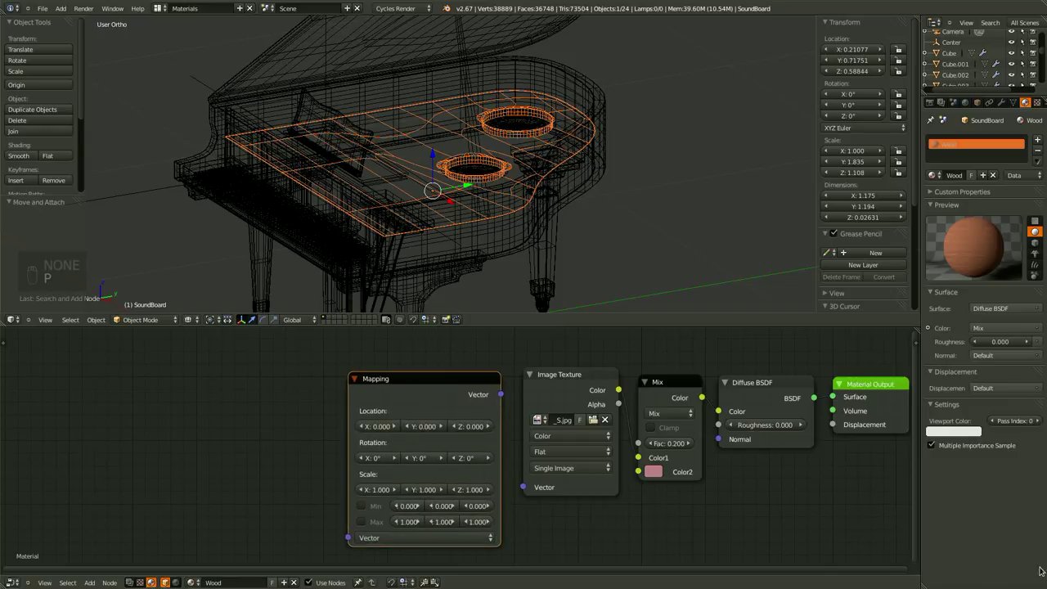
- Split off a small area below the material properties and make it a 3D View
left_click_drag(924, 584, 932, 486)
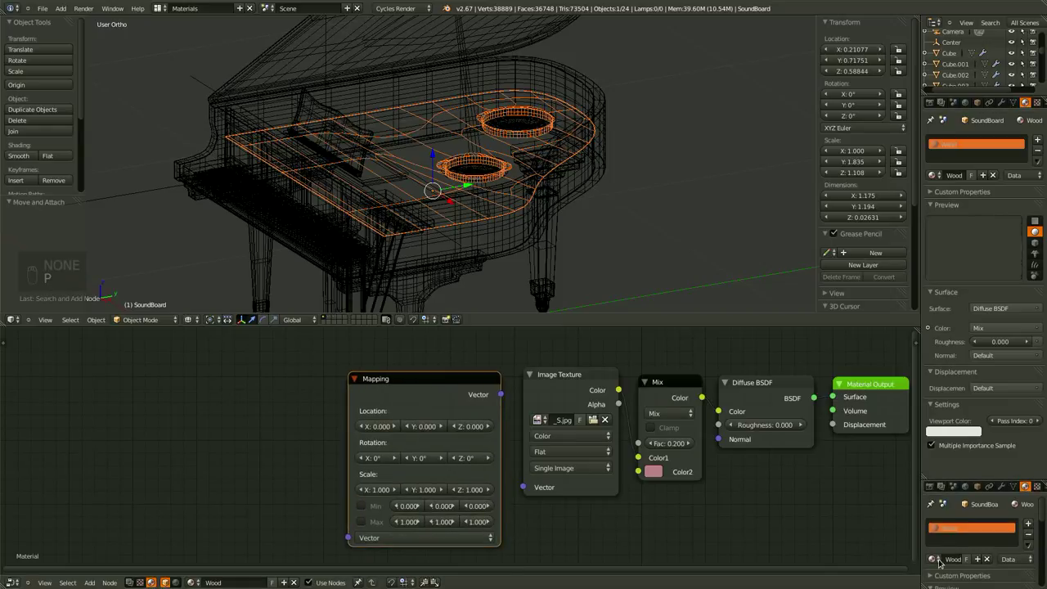
scroll(987, 487, "up", 2)
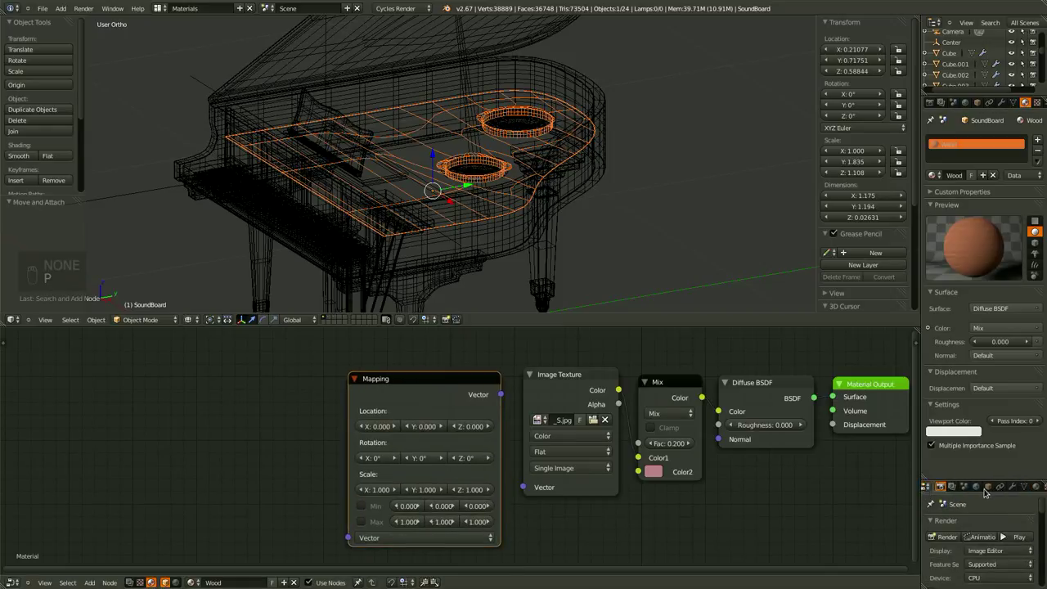
left_click(934, 489)
left_click(953, 481)
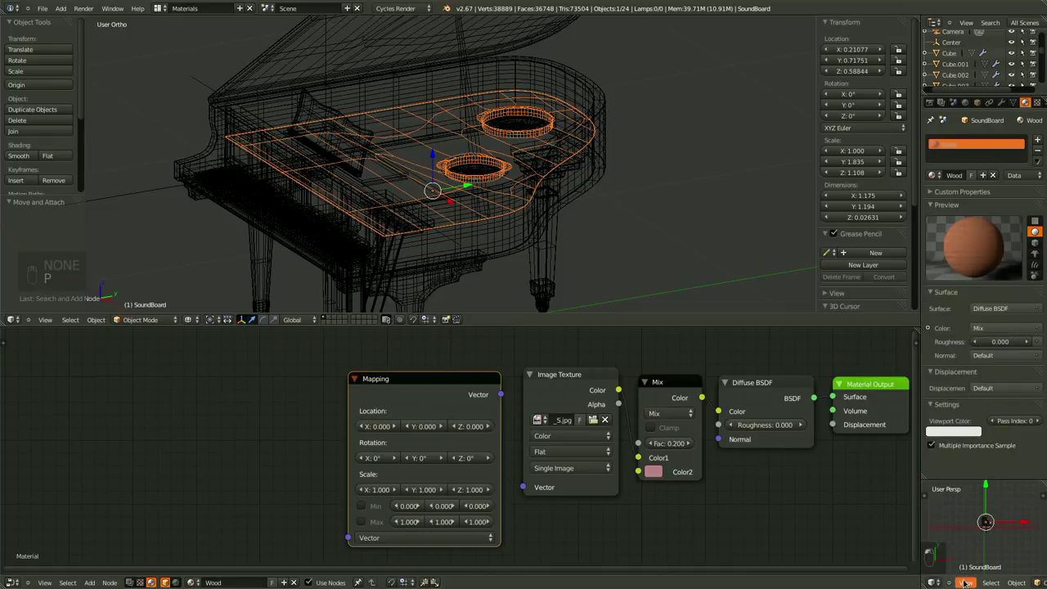
scroll(994, 524, "up", 10)
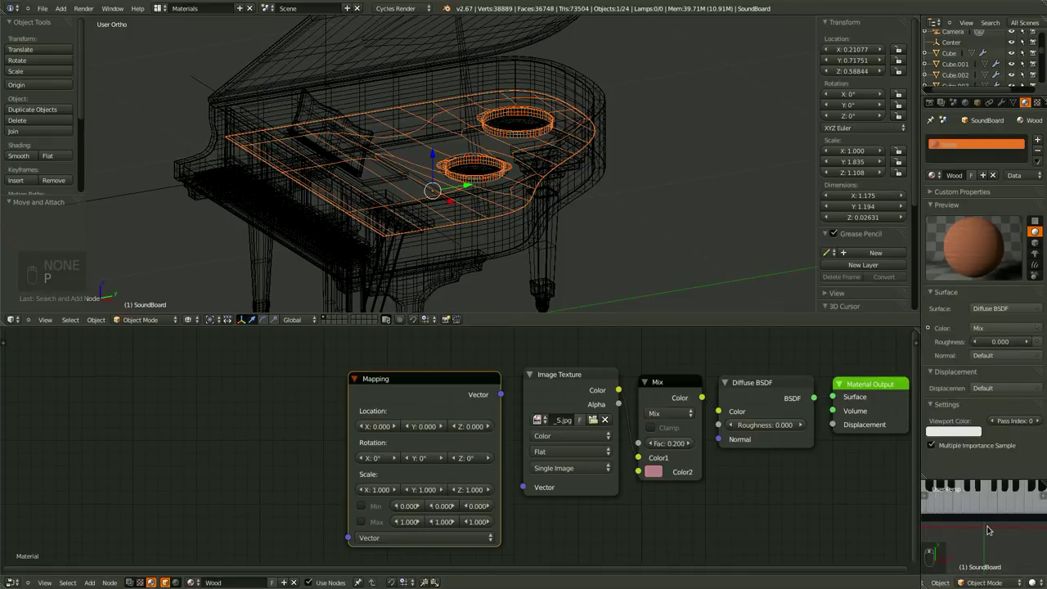
- Hide the piano's lid in the small 3D view, select the soundboard and frame it
middle_click_drag(989, 531, 969, 518)
right_click(1006, 528)
key("h")
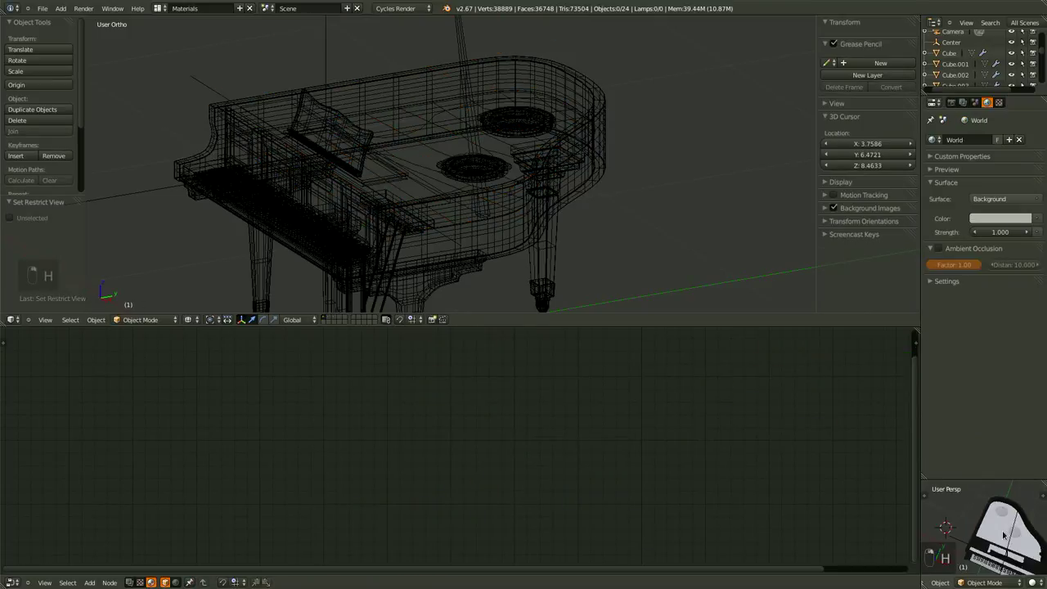
right_click(1010, 531)
key("KP_Decimal")
scroll(991, 530, "up", 4)
mouse_move(991, 530)
middle_mouse_down()
mouse_move(993, 517)
mouse_move(985, 540)
middle_mouse_up()
- Preview the soundboard with Material shading in the small 3D view, and finish with that view in solid shading from the top
left_click(1032, 582)
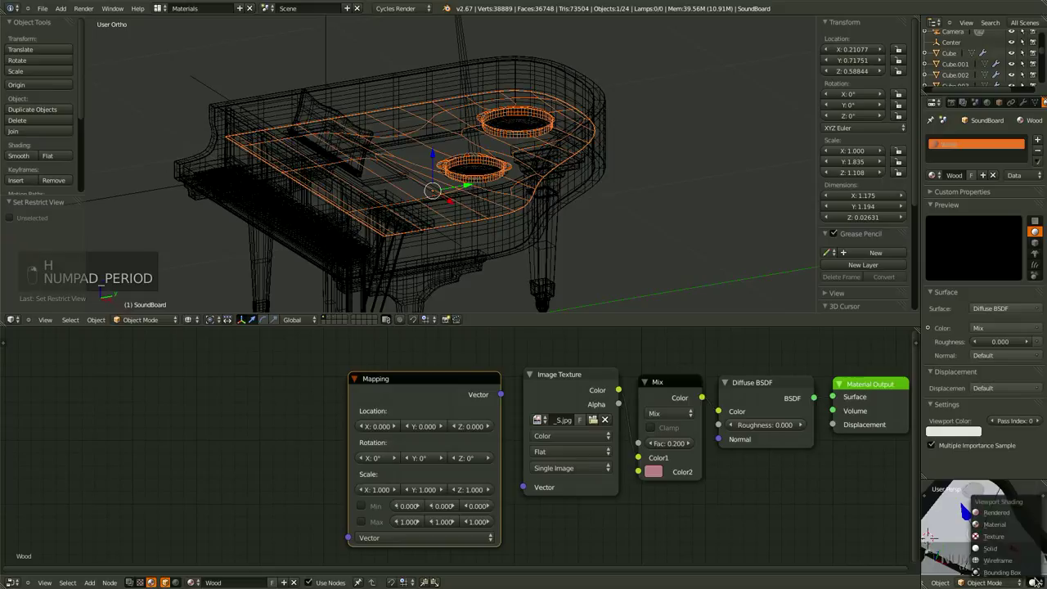
left_click(992, 526)
mouse_move(991, 530)
middle_mouse_down()
mouse_move(982, 517)
mouse_move(952, 558)
mouse_move(991, 559)
middle_mouse_up()
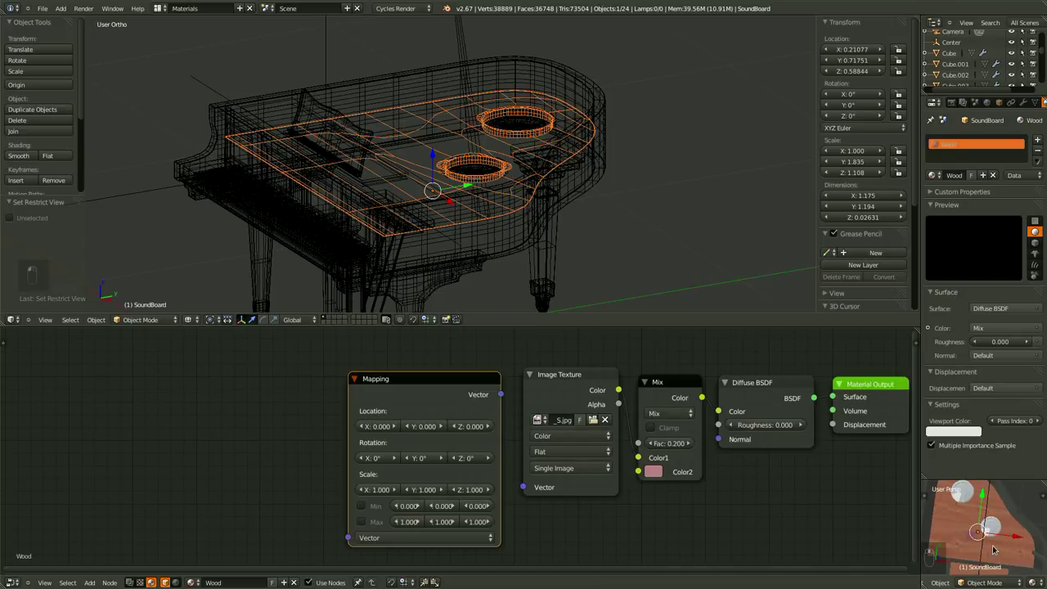
key("KP_7")
key("z")
key("z")
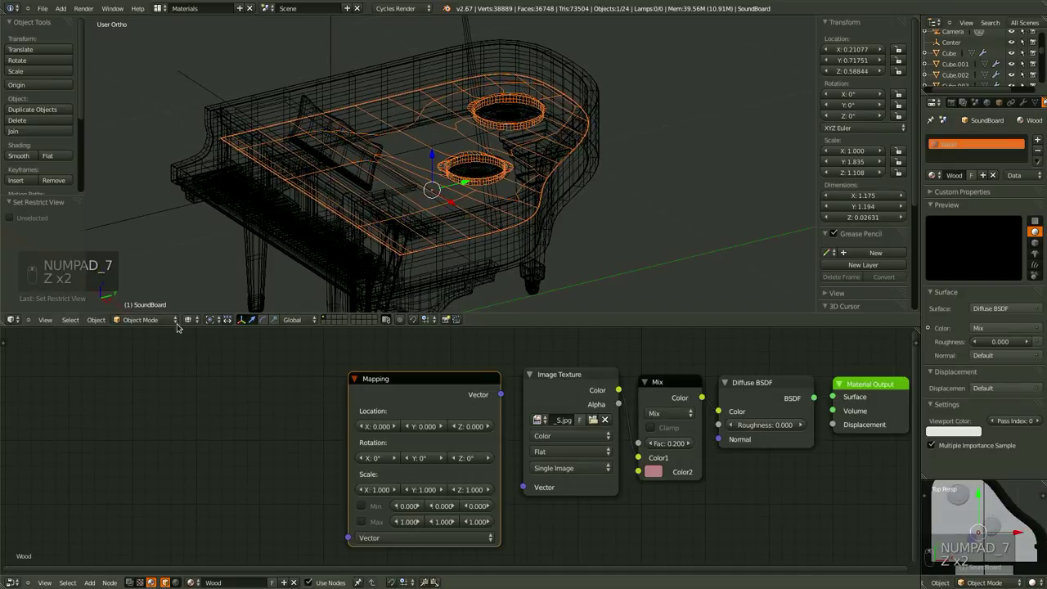
- Switch the main 3D view to Material shading and examine the wood grain on the soundboard from above
left_click(188, 319)
left_click(237, 266)
middle_click_drag(384, 235, 482, 264)
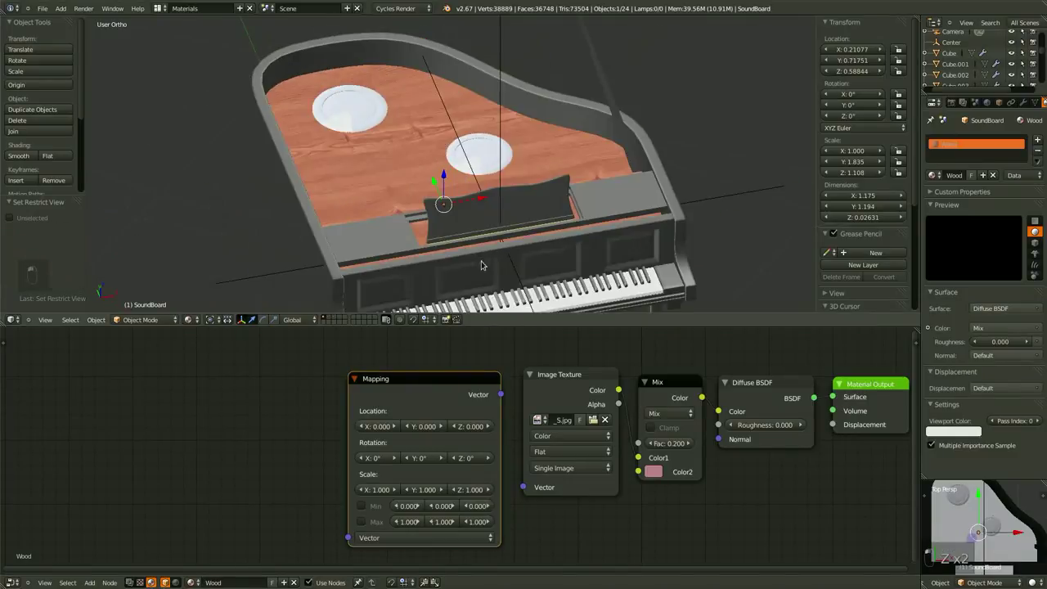
scroll(426, 203, "up", 2)
middle_click_drag(409, 190, 426, 206, "shift")
scroll(426, 206, "up", 1, "shift")
scroll(426, 210, "down", 2, "ctrl")
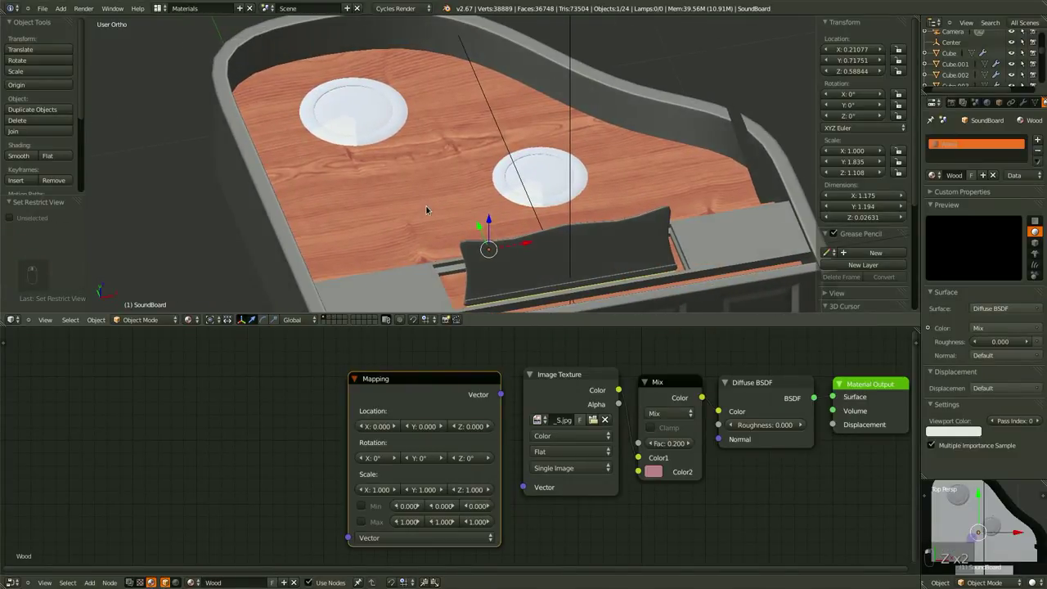
- Connect the Mapping node's Vector output to the Vector input of the Image Texture node
left_click_drag(501, 400, 524, 487)
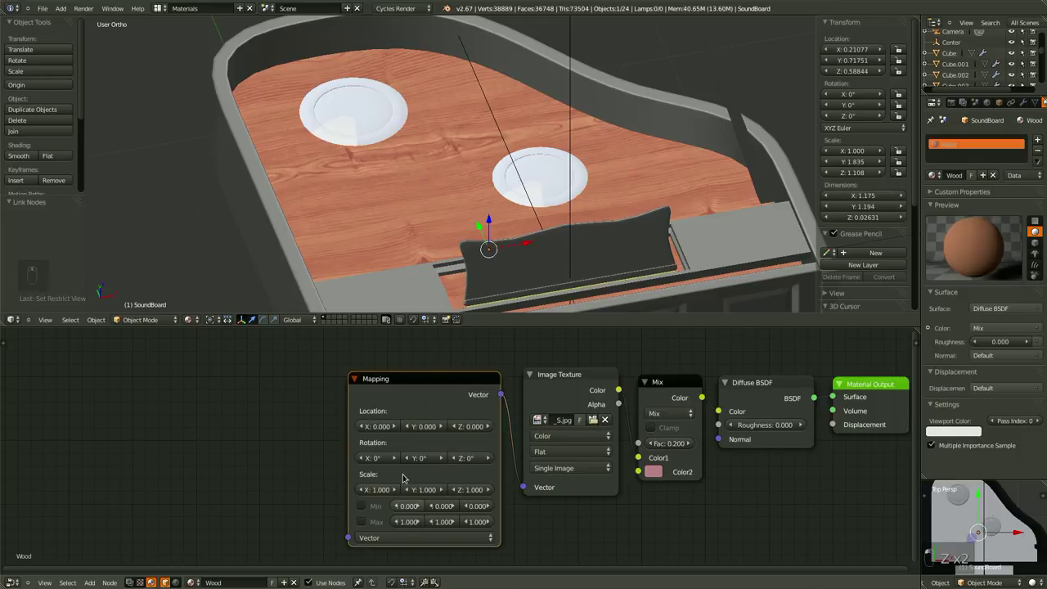
- Add a Texture Coordinate node beside the Mapping node and connect its UV output to the Mapping node's Vector input
middle_click_drag(345, 457, 478, 456)
scroll(369, 469, "up", 1)
key("shift+a")
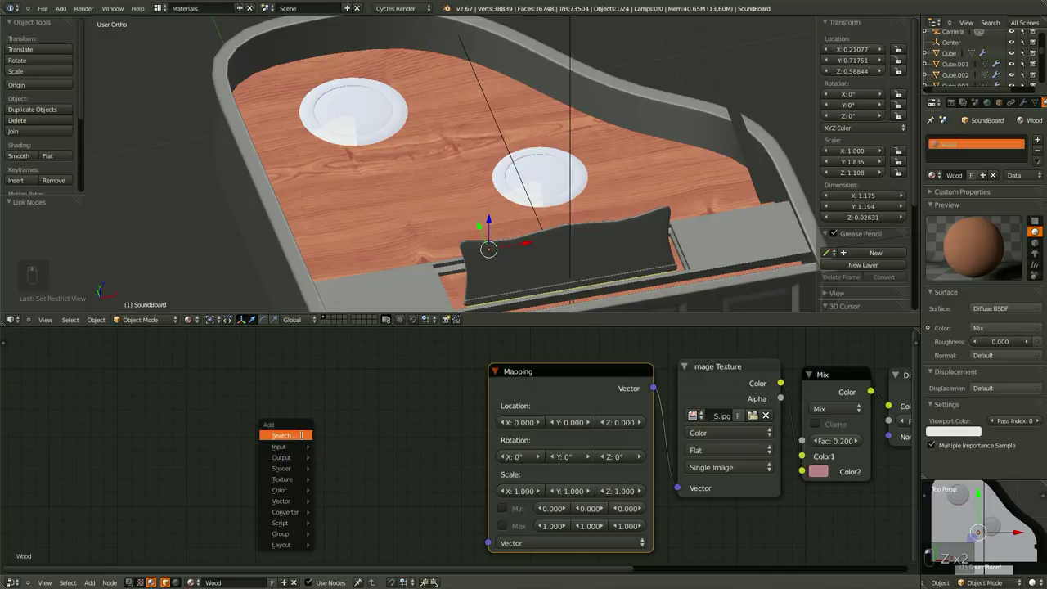
left_click(302, 438)
type("Tex")
key("Down")
key("Down")
key("Down")
key("Down")
key("Down")
key("Down")
key("Down")
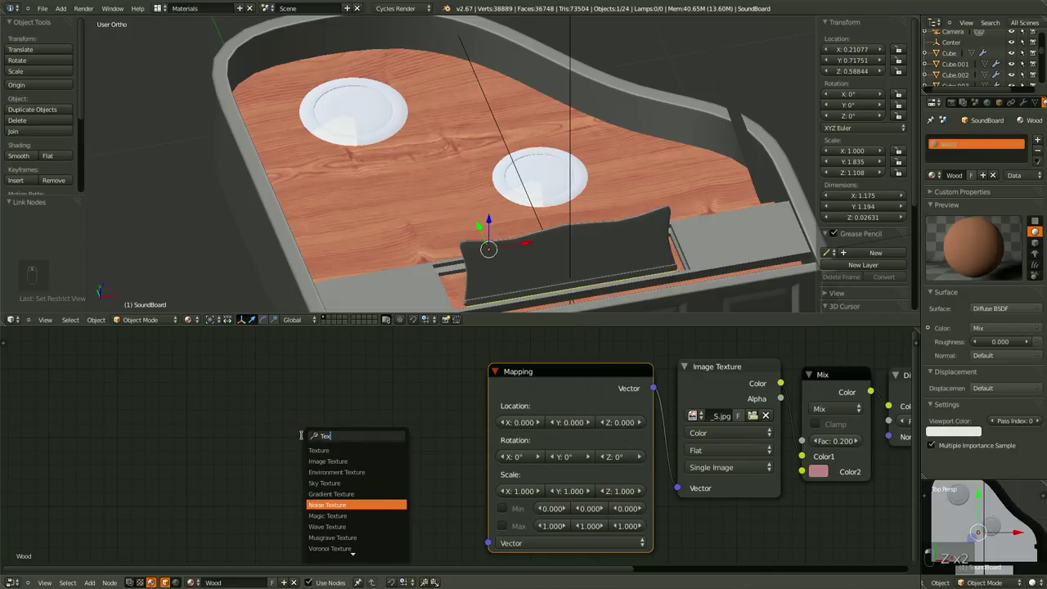
type("t")
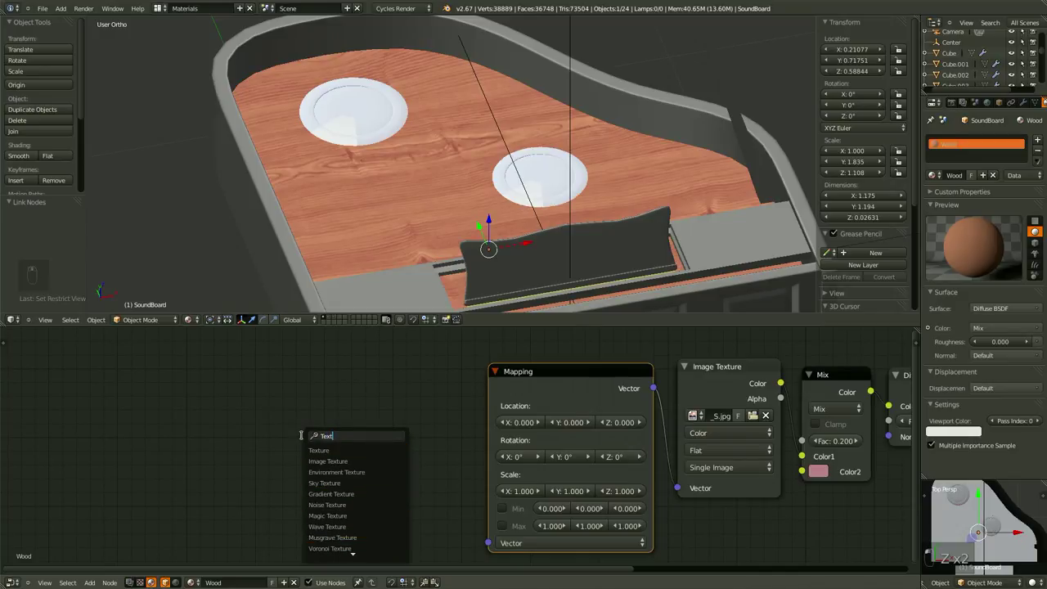
type("ure ")
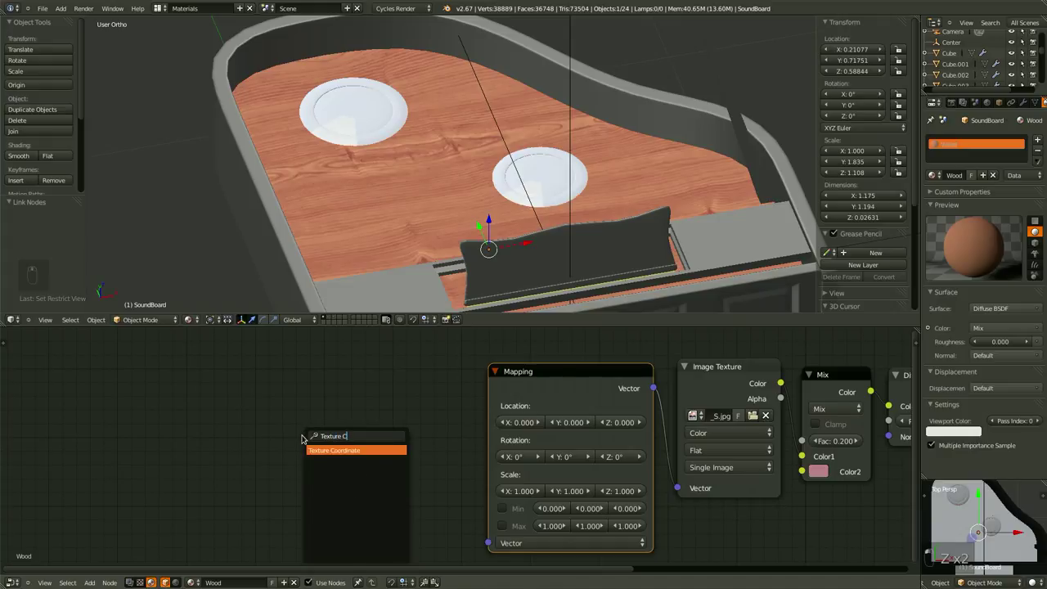
type("C")
key("Return")
left_click_drag(408, 497, 488, 543)
left_click_drag(342, 451, 401, 382)
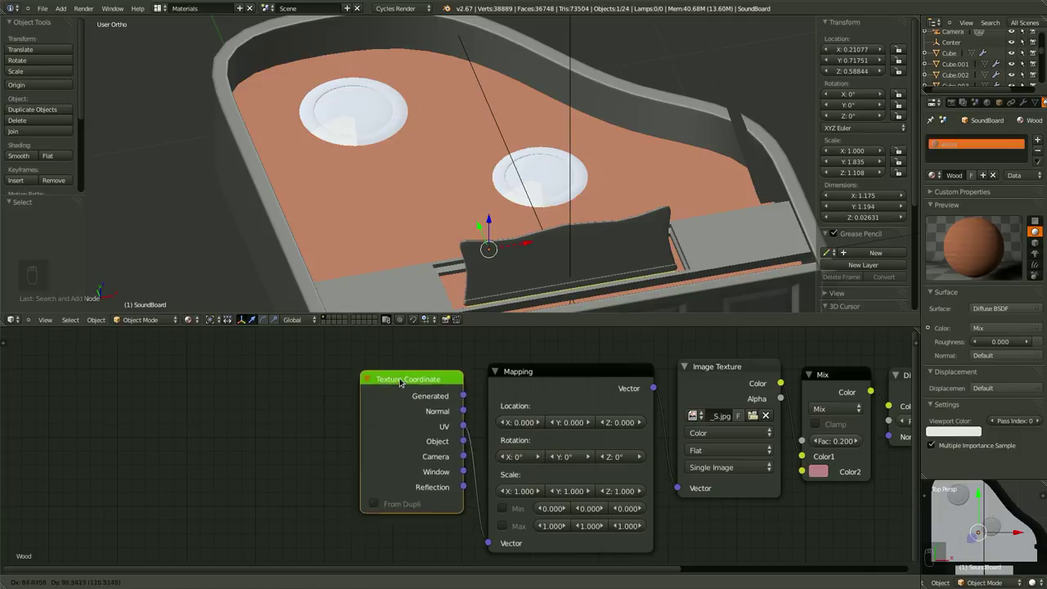
- Set the Mapping node's scale to 2 on the X, Y and Z axes
scroll(296, 497, "up", 2)
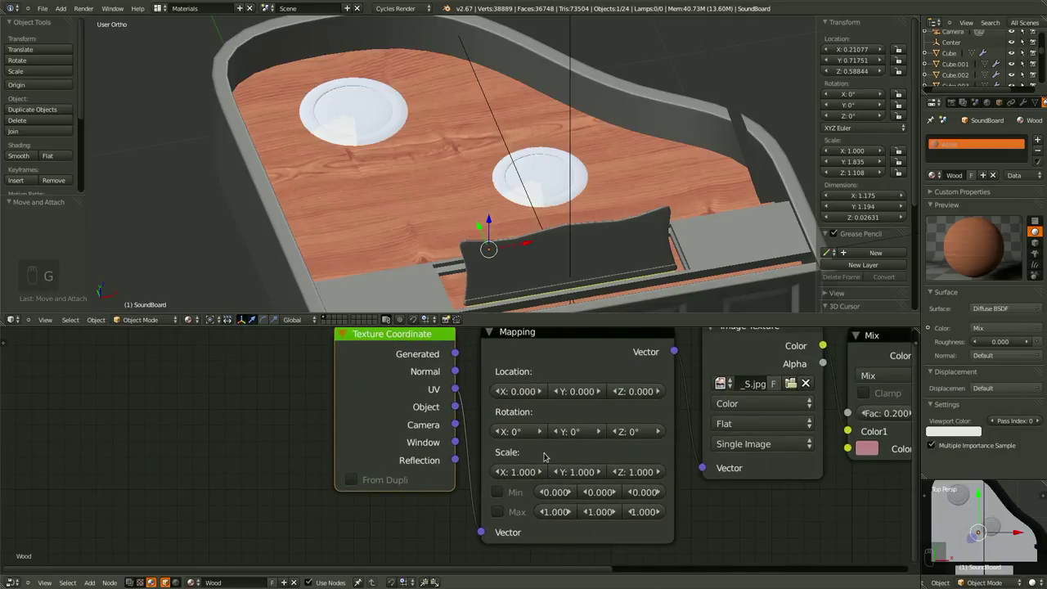
left_click(520, 472)
type("2")
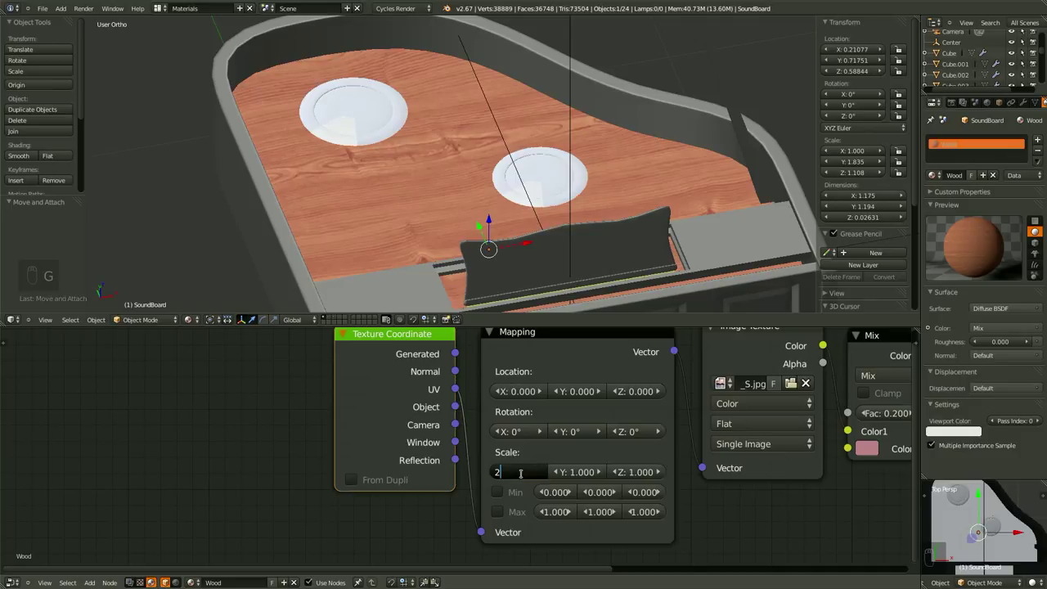
key("Tab")
type("2")
key("Tab")
type("2")
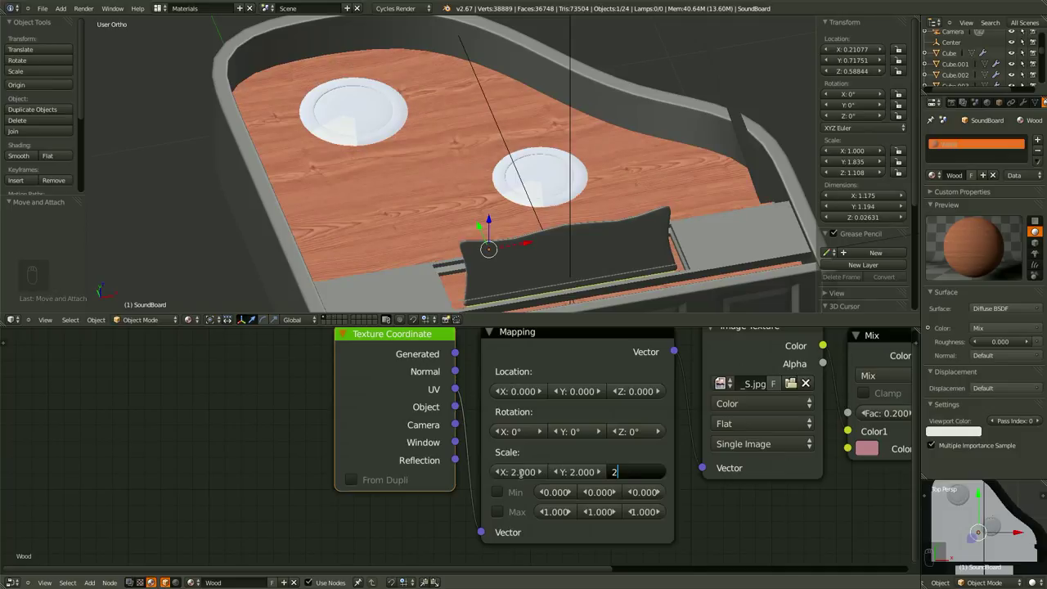
key("Return")
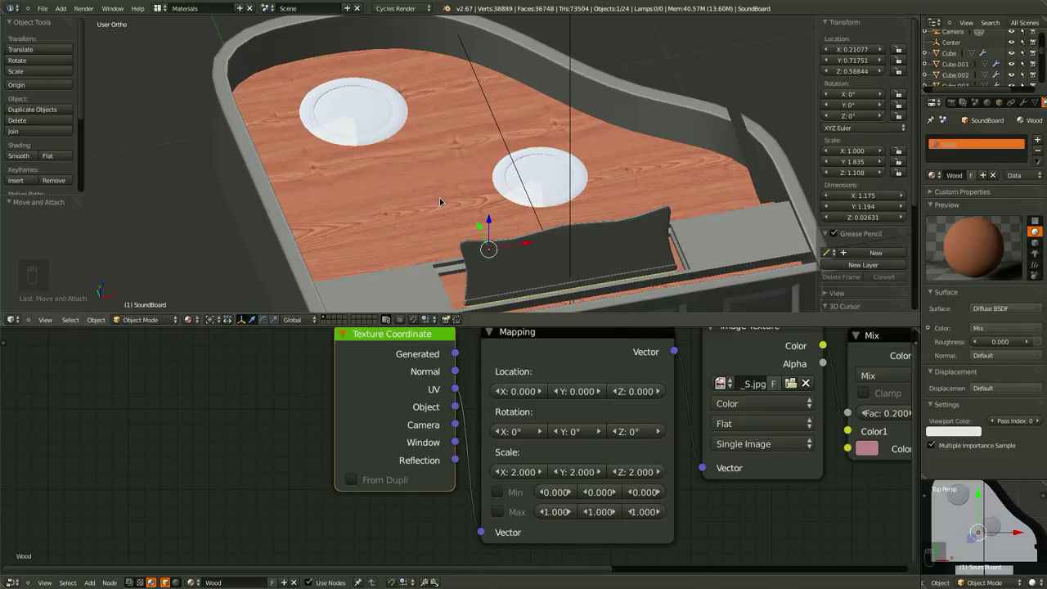
- Set the Mapping node's Y location to 0.2 and save the file
left_click_drag(569, 392, 581, 397)
key("ctrl+s")
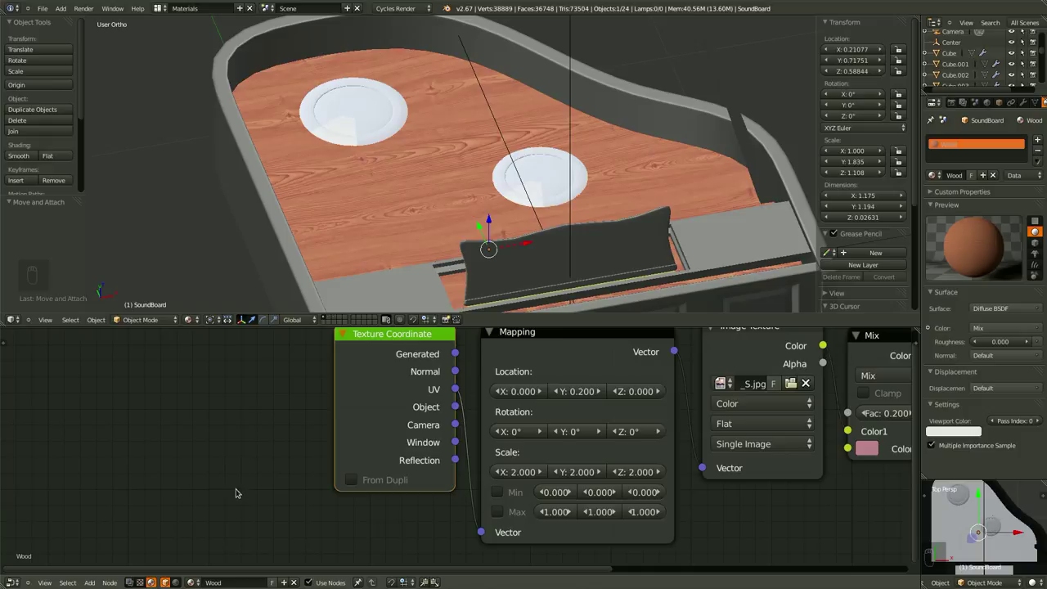
- Create a new material with a Diffuse BSDF for the round Mid_Cover disc on the soundboard
scroll(240, 490, "down", 5)
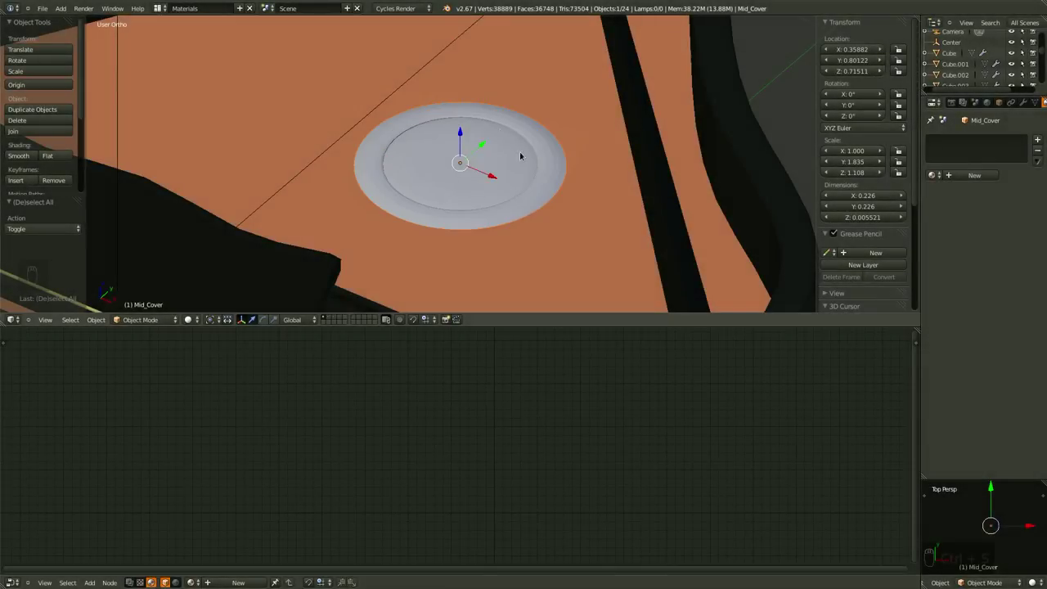
middle_click_drag(507, 173, 540, 149)
left_click(973, 175)
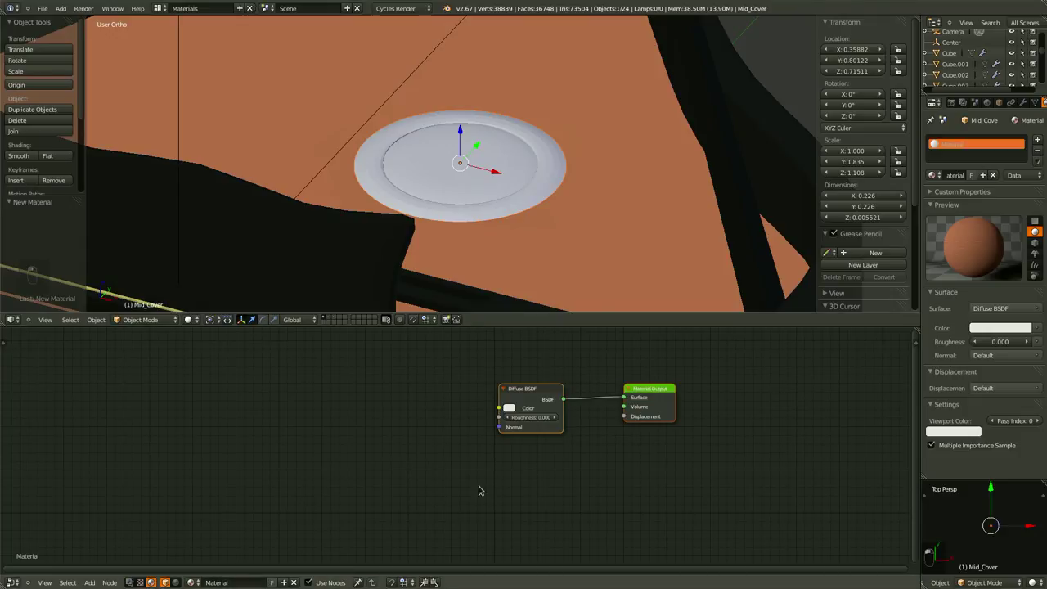
scroll(524, 481, "up", 1)
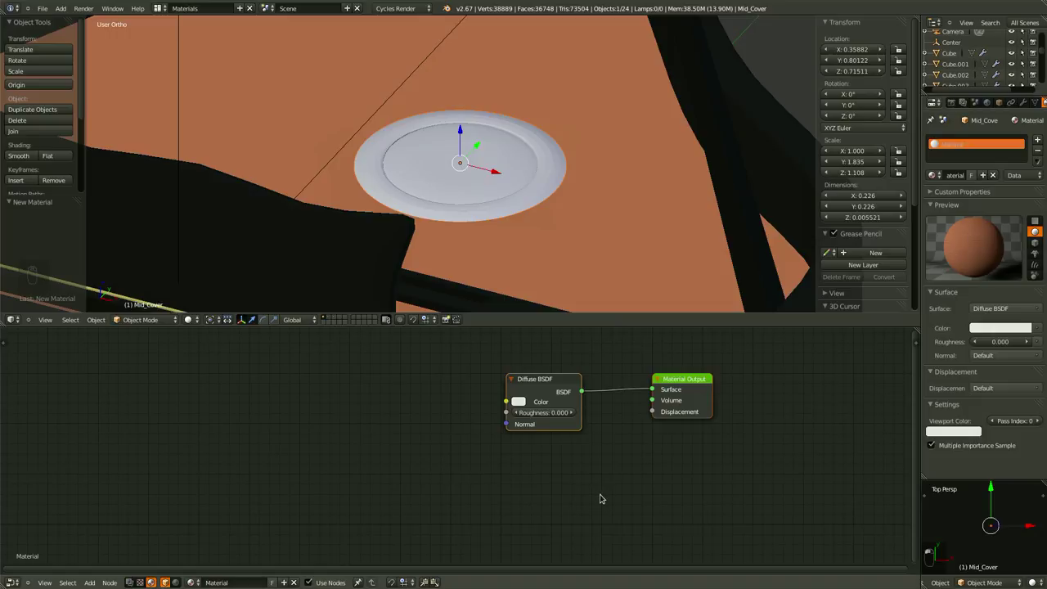
- Switch the screen layout from Materials to UV Editing
scroll(494, 465, "up", 1)
left_click(505, 363)
middle_click_drag(599, 443, 561, 439)
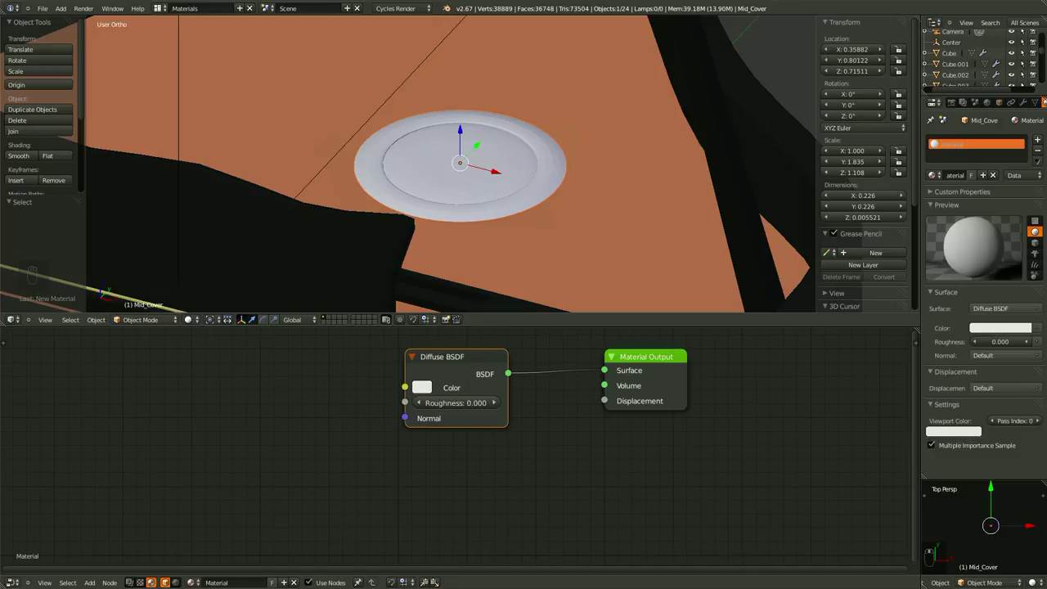
middle_click_drag(586, 542, 420, 535)
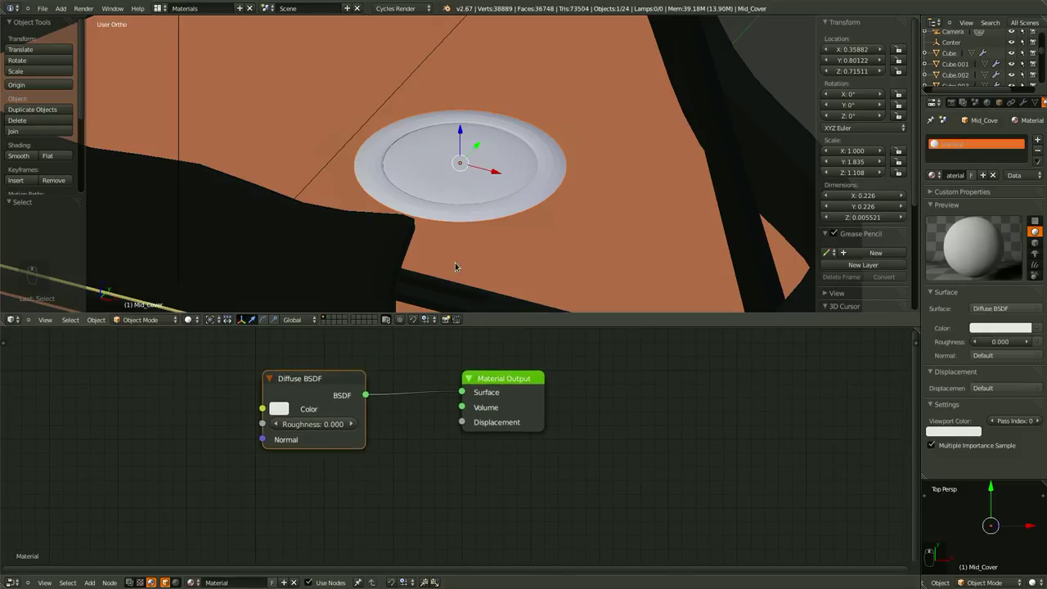
middle_click_drag(457, 266, 423, 190)
middle_click_drag(307, 237, 230, 152)
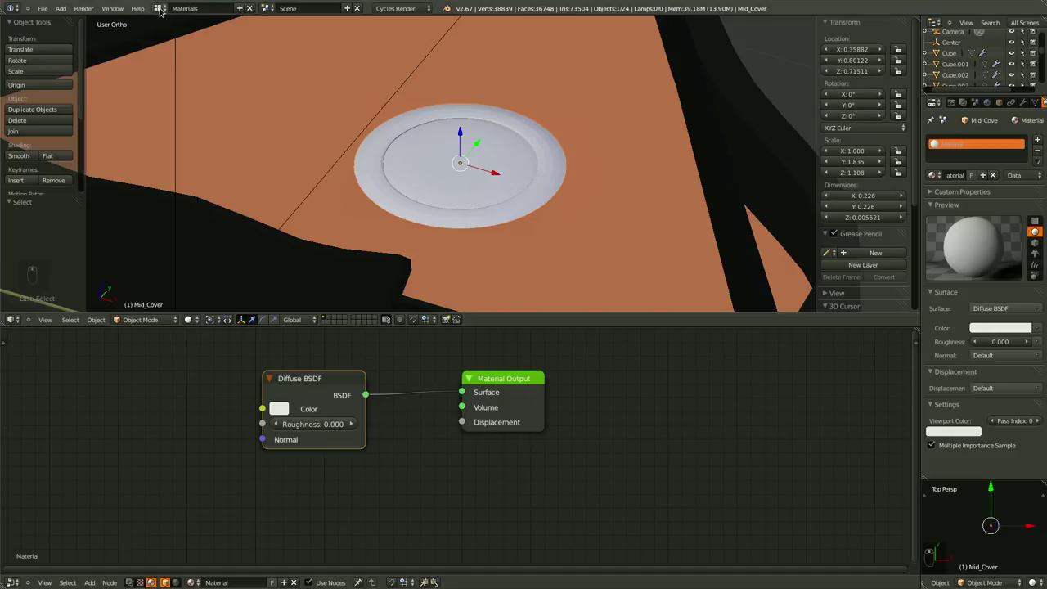
left_click(158, 8)
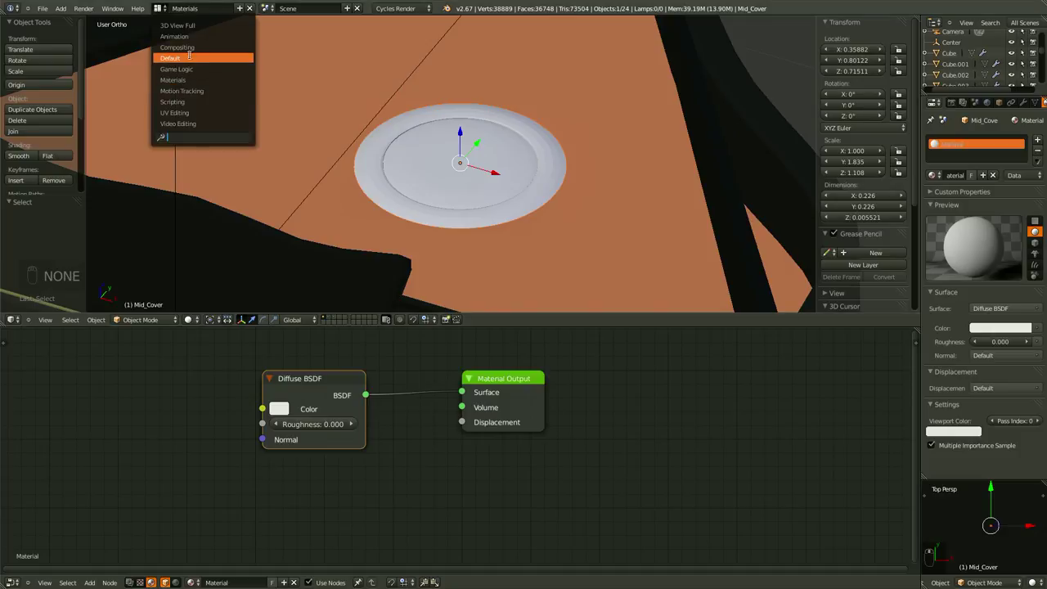
left_click(175, 112)
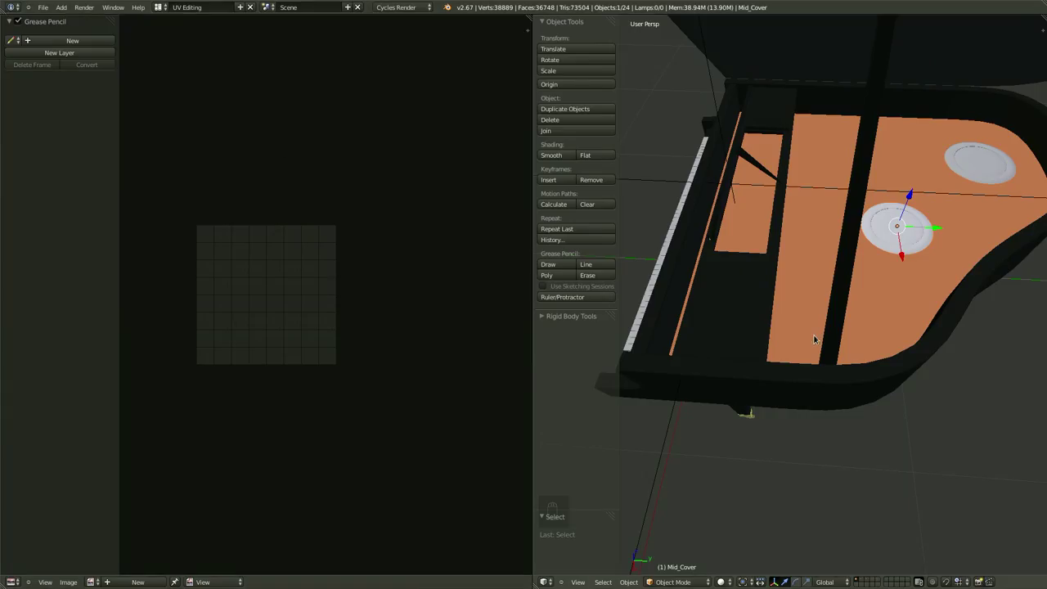
- Enter Edit Mode on Mid_Cover, select its entire mesh and frame it in the 3D view
key("Tab")
key("a")
key("a")
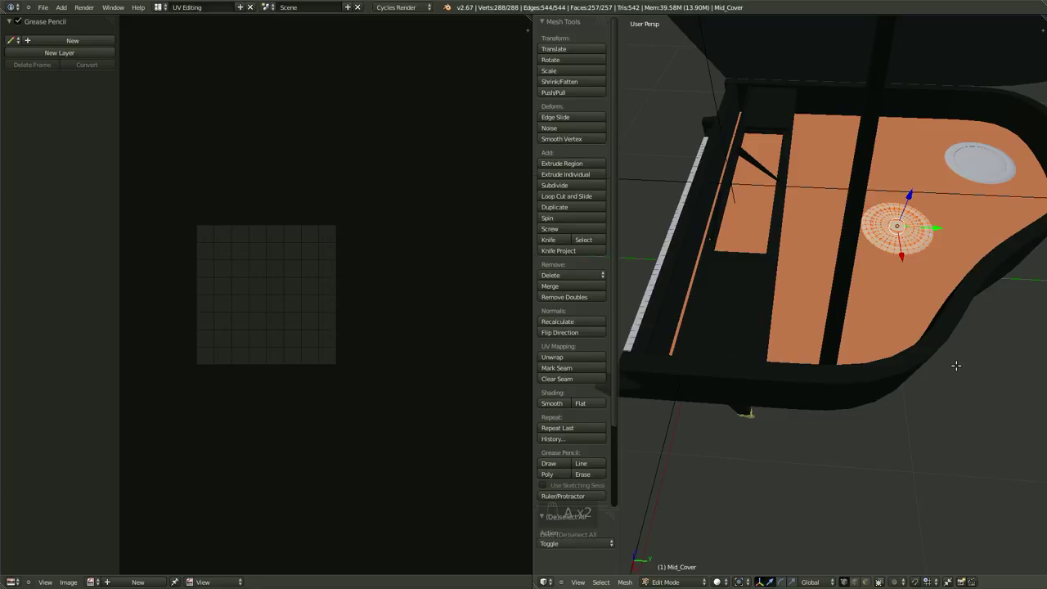
key("KP_Decimal")
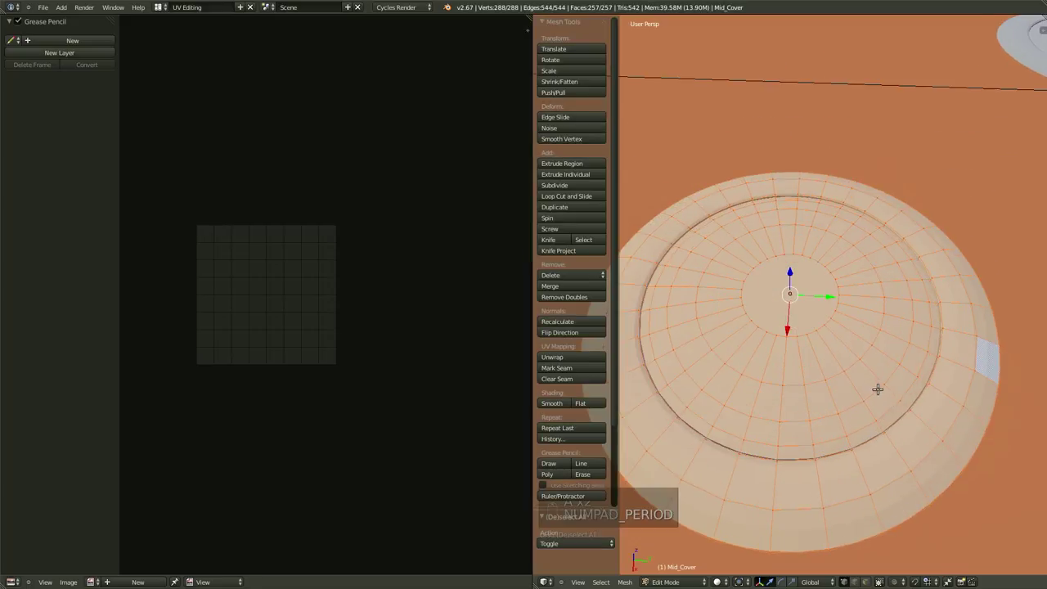
- In wireframe display, select a vertex near the centre of the cover and grow the selection outward three times
key("z")
mouse_move(872, 397)
middle_mouse_down()
mouse_move(843, 409)
mouse_move(860, 396)
middle_mouse_up()
scroll(860, 396, "down", 6)
right_click(857, 316)
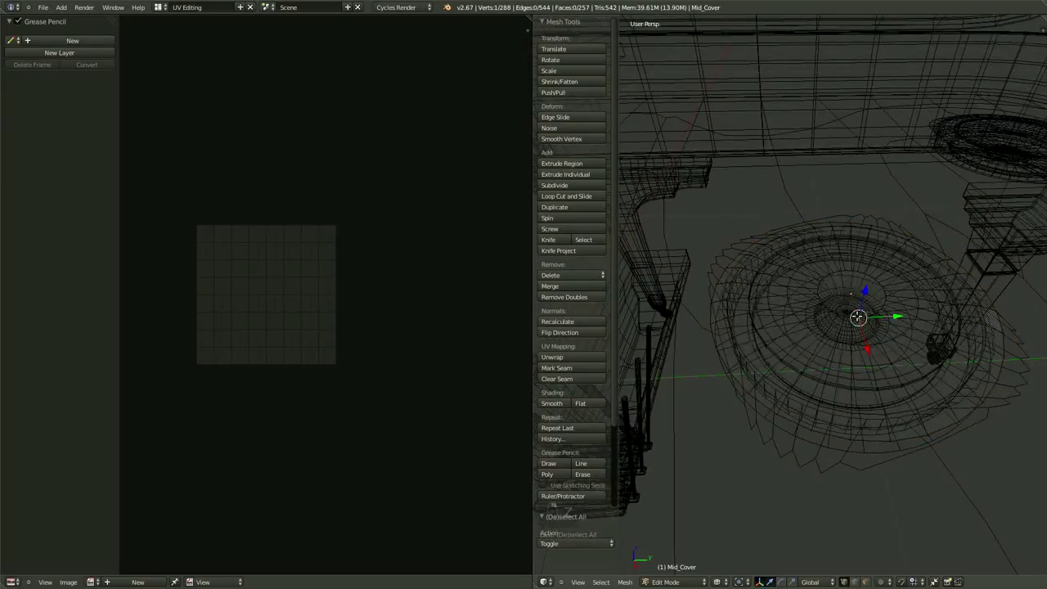
key("ctrl+KP_Add")
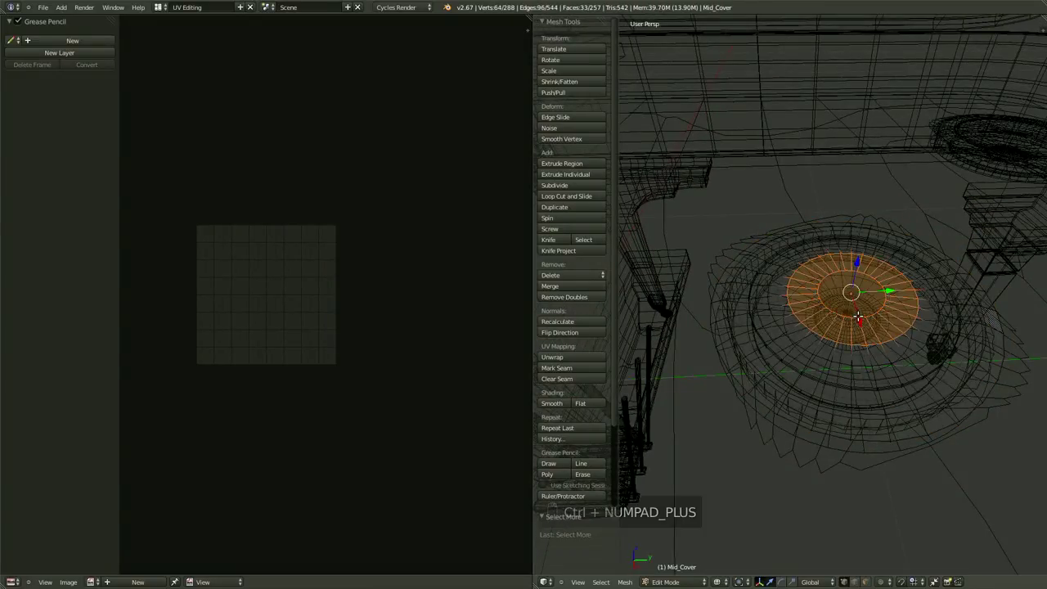
key("ctrl+KP_Add")
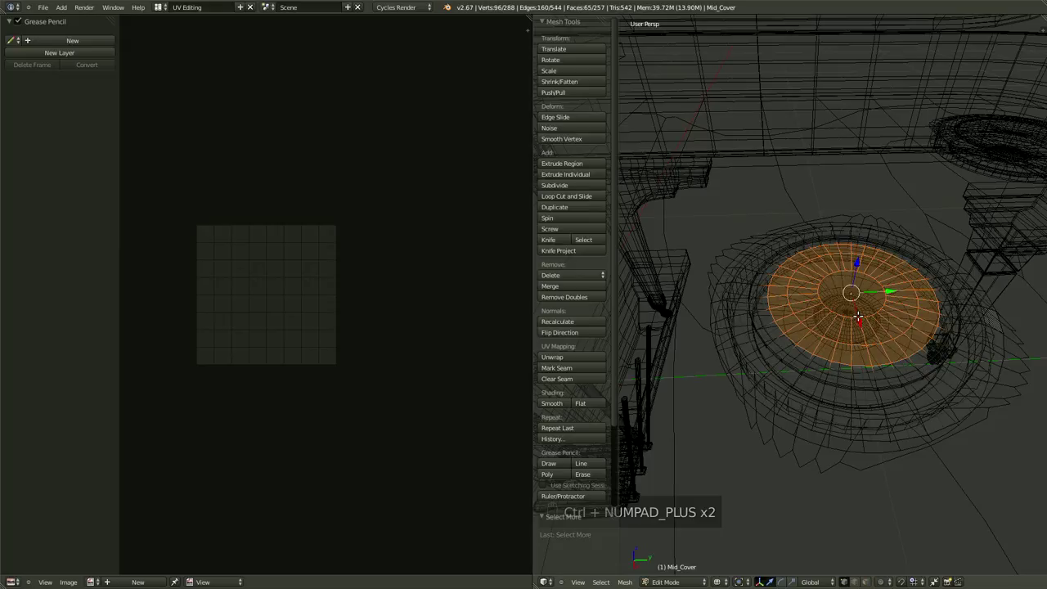
key("ctrl+KP_Add")
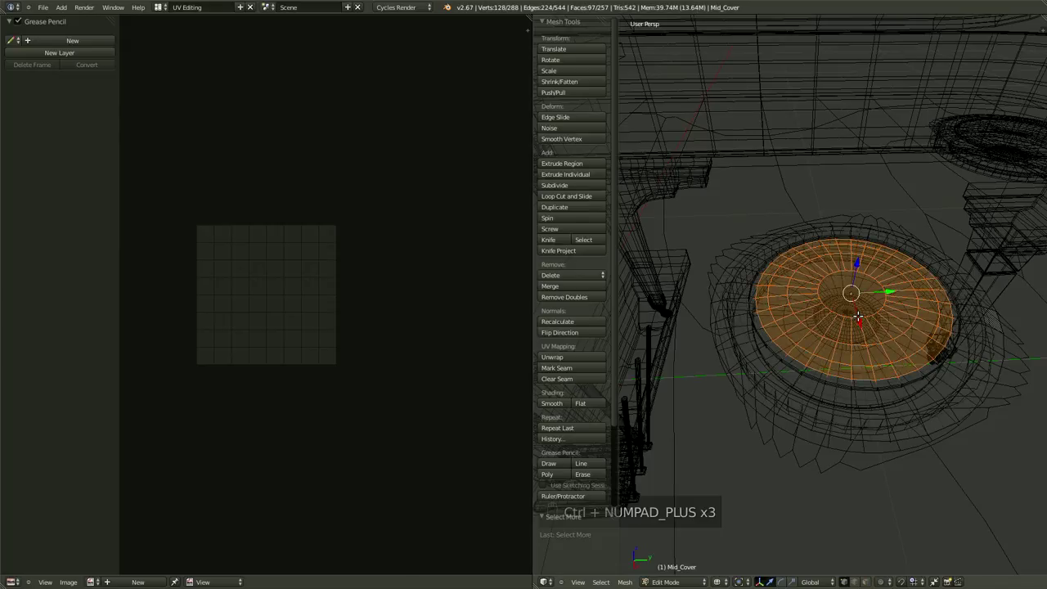
- Isolate Mid_Cover in local view and select its entire mesh in Edit Mode
key("Tab")
key("KP_Divide")
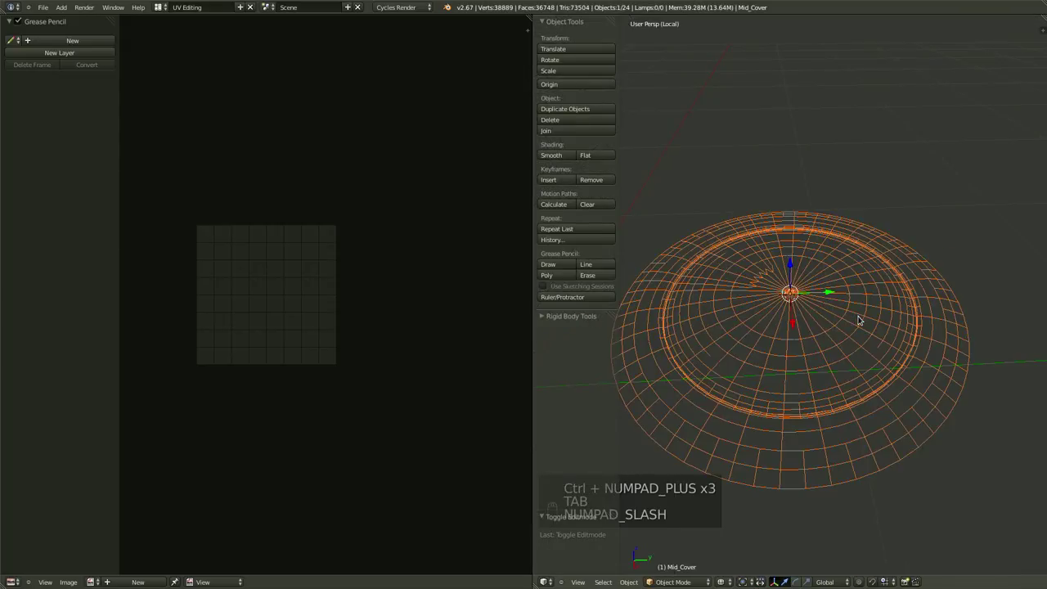
scroll(853, 320, "up", 3, "ctrl")
scroll(853, 320, "down", 3, "ctrl")
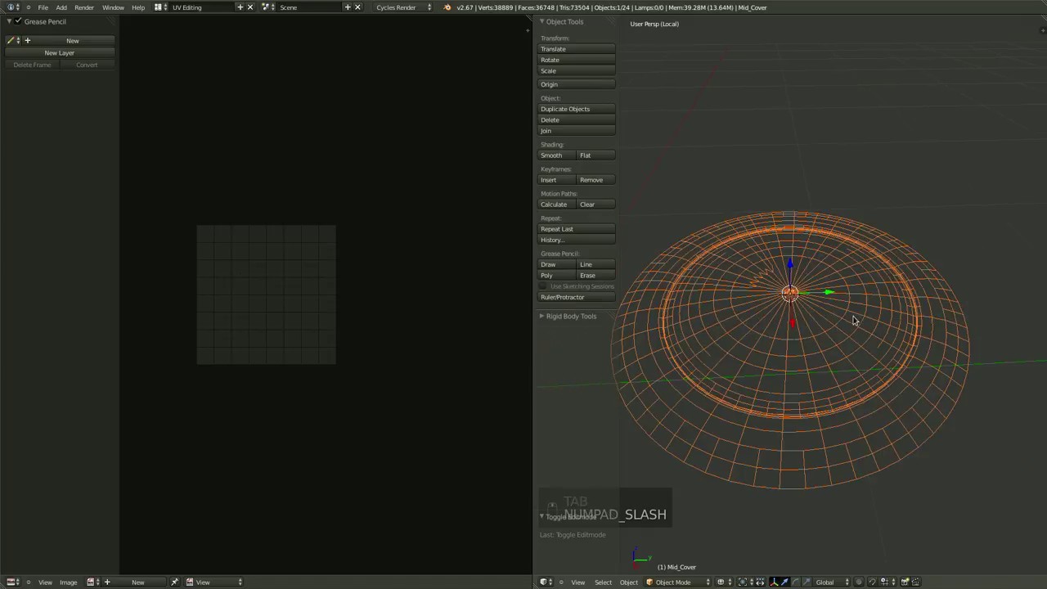
key("Tab")
key("a")
key("a")
key("a")
key("a")
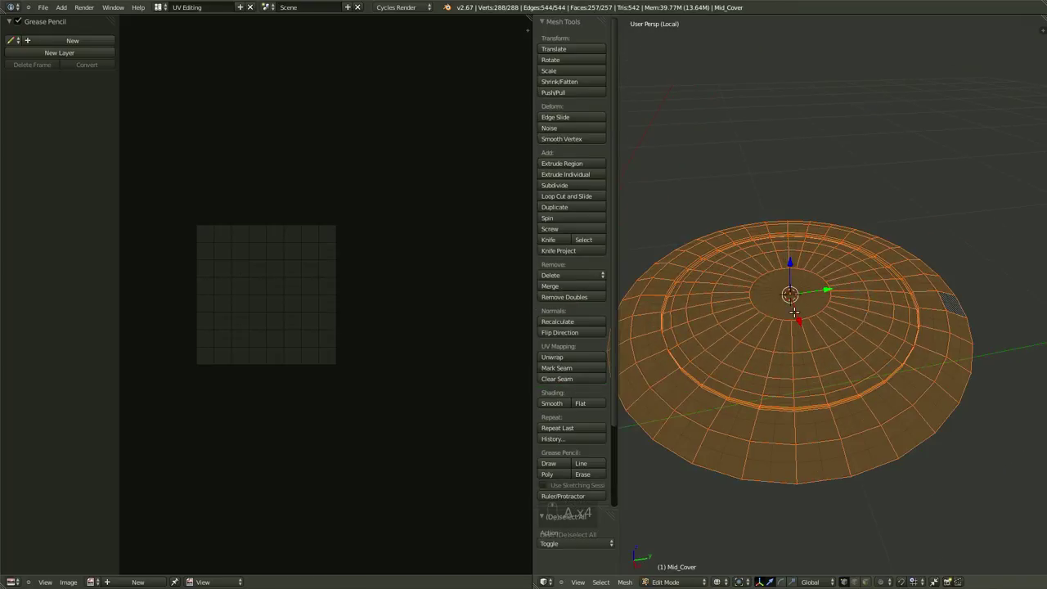
- Turn on the face normals display for the Mid_Cover mesh
key("n")
scroll(932, 276, "down", 2)
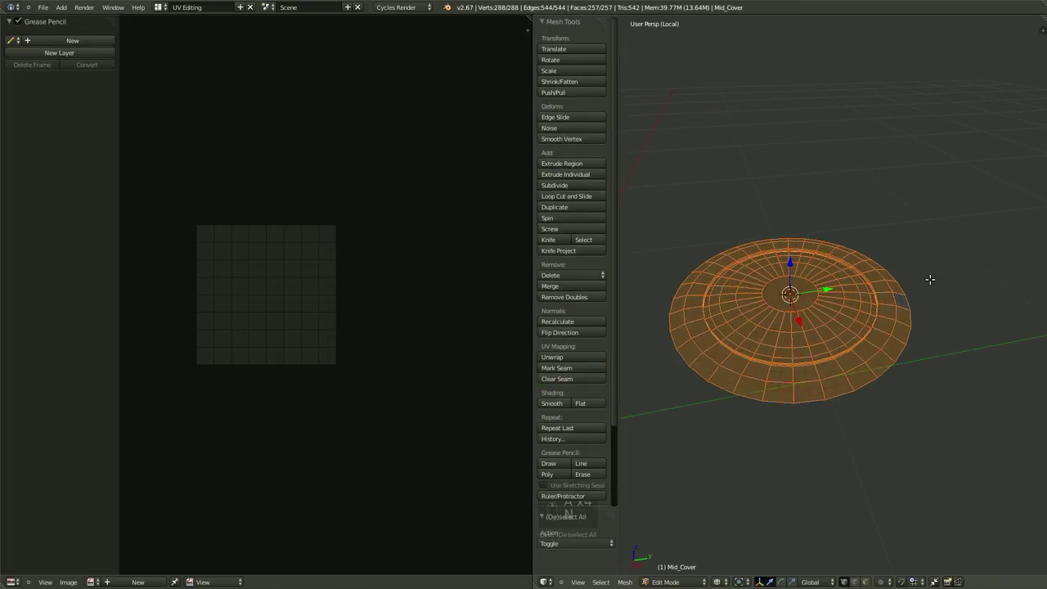
key("t")
key("n")
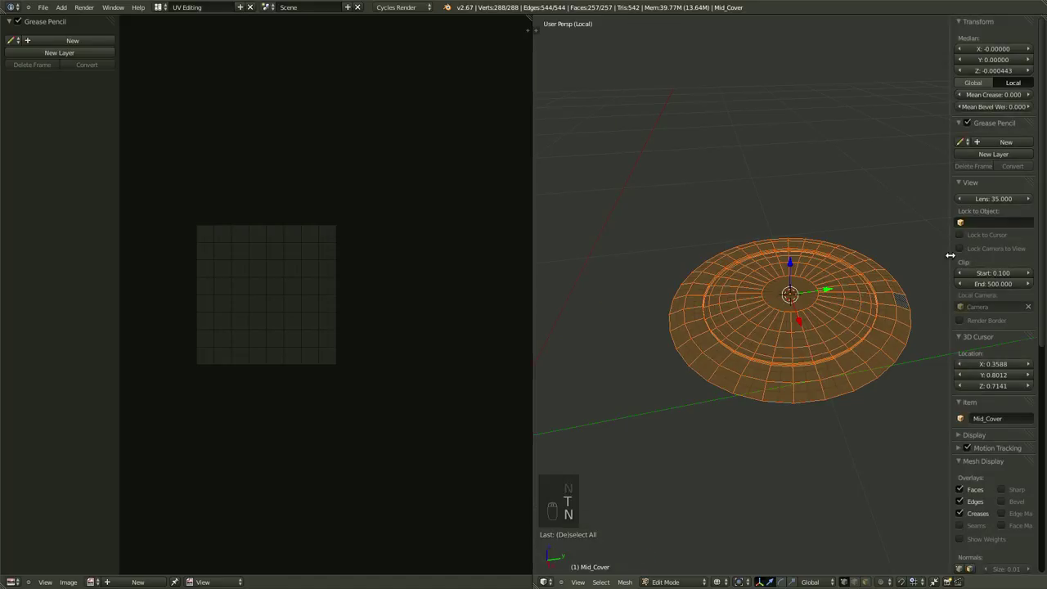
scroll(988, 415, "down", 3)
left_click(970, 482)
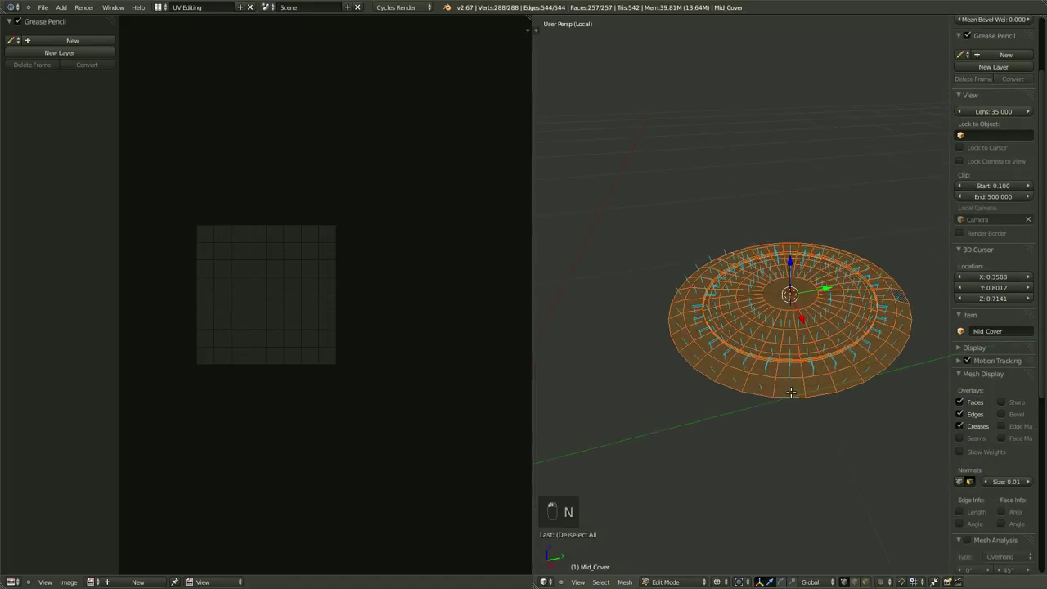
- Recalculate the normals of the whole Mid_Cover mesh in solid display so they point consistently outward
scroll(769, 382, "up", 6)
key("z")
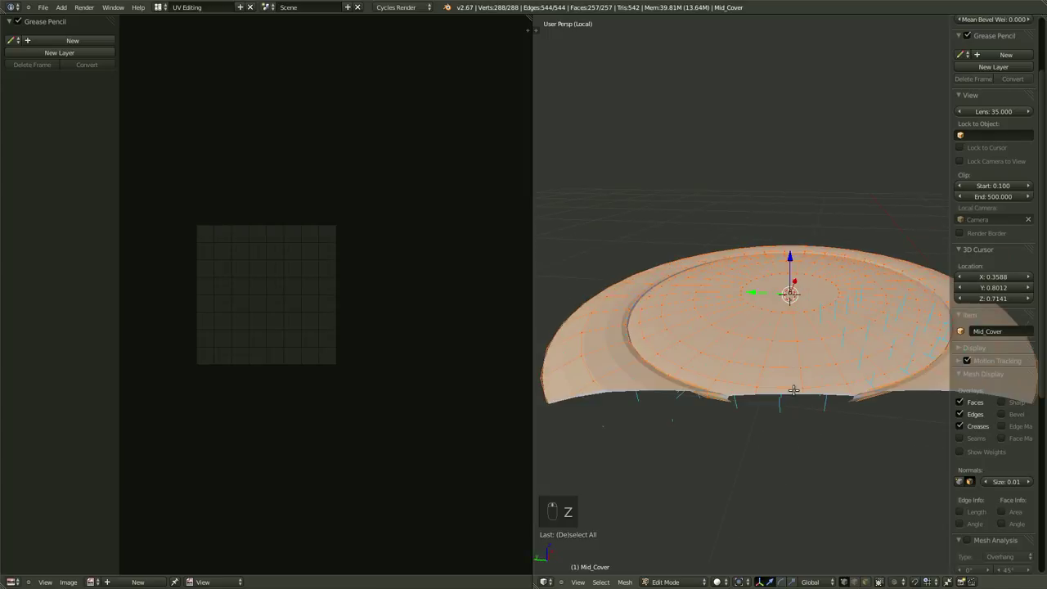
scroll(793, 387, "down", 4)
middle_click_drag(782, 374, 789, 400)
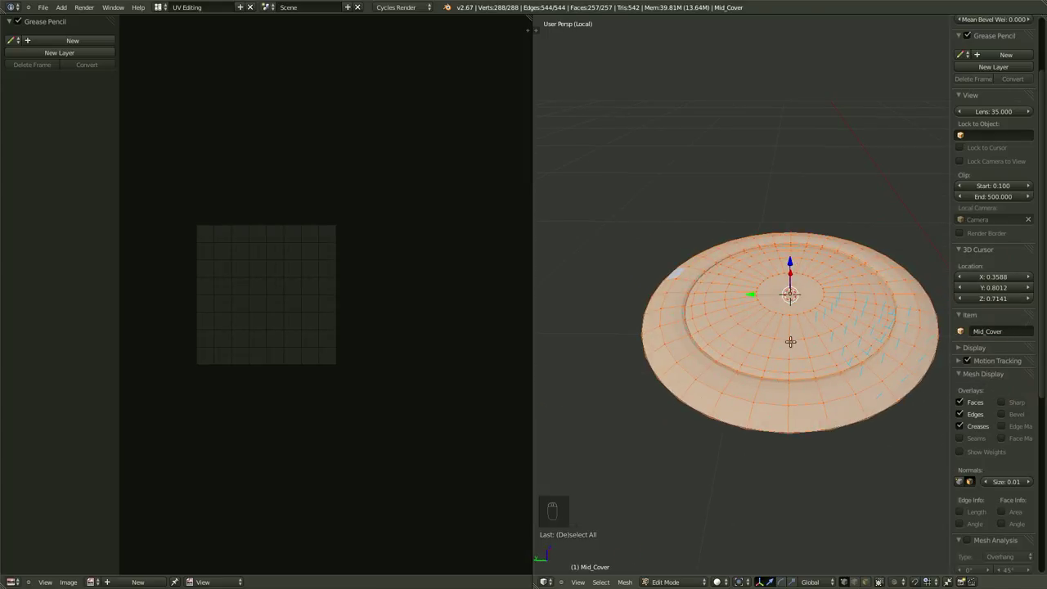
key("t")
left_click(569, 324)
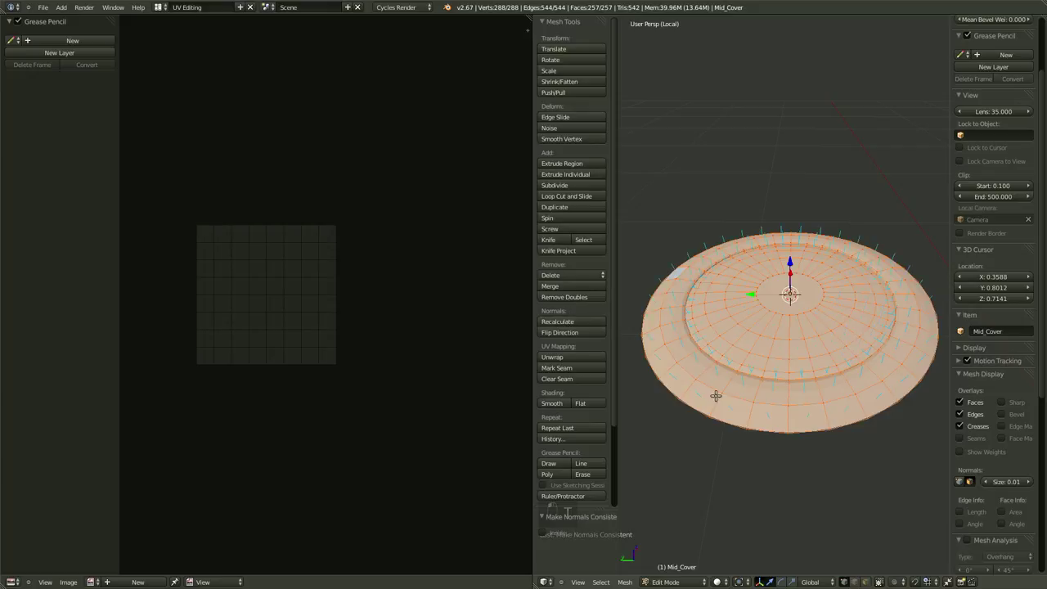
middle_click_drag(715, 396, 731, 355)
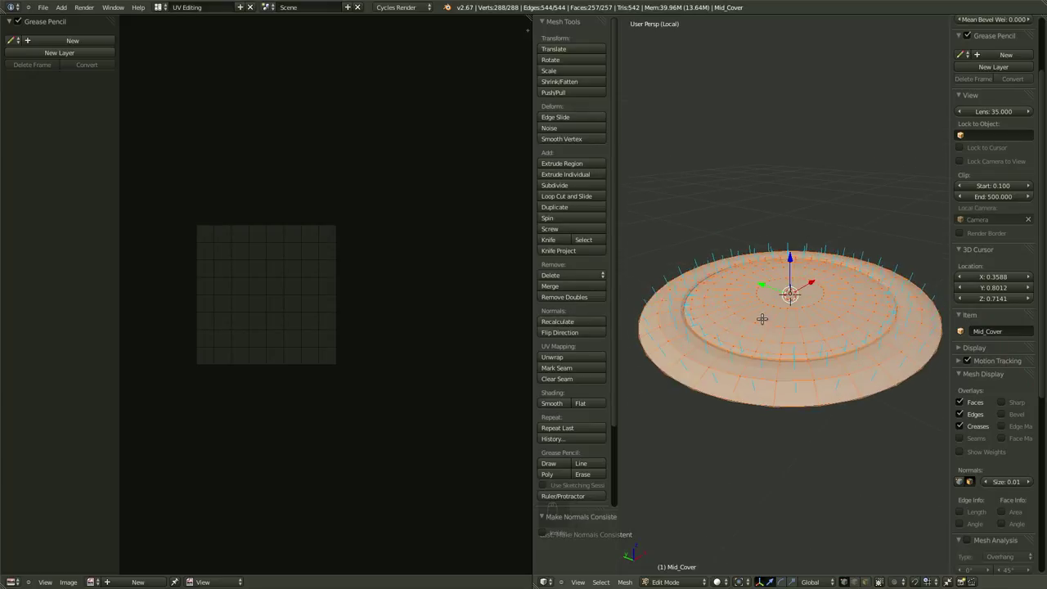
- Select the edge loop on the cover's sloping outer rim and grow the selection three times
right_click(723, 380, "alt")
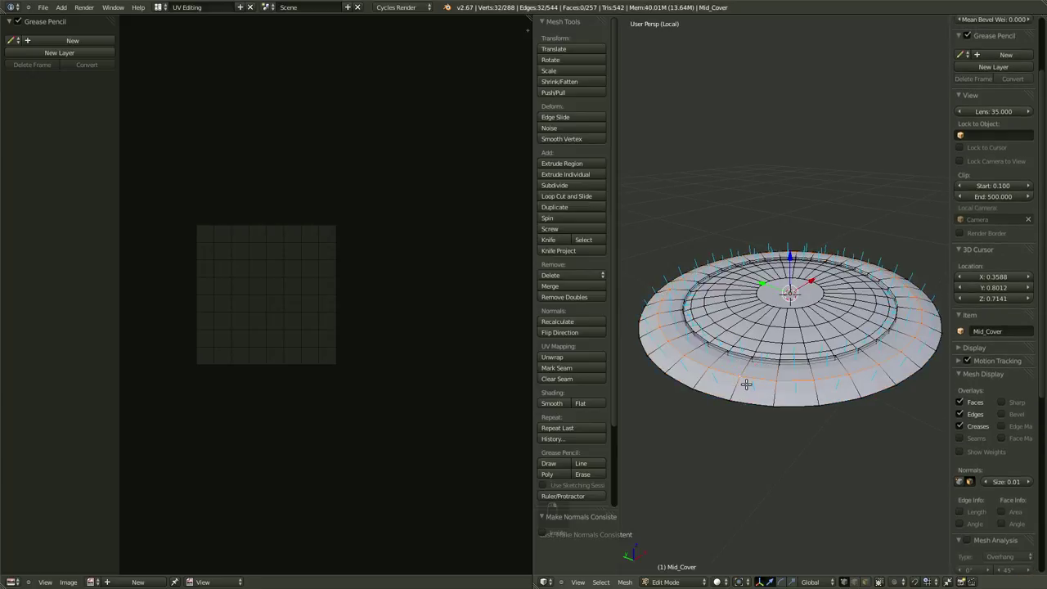
key("ctrl+KP_Add")
key("ctrl+KP_Add")
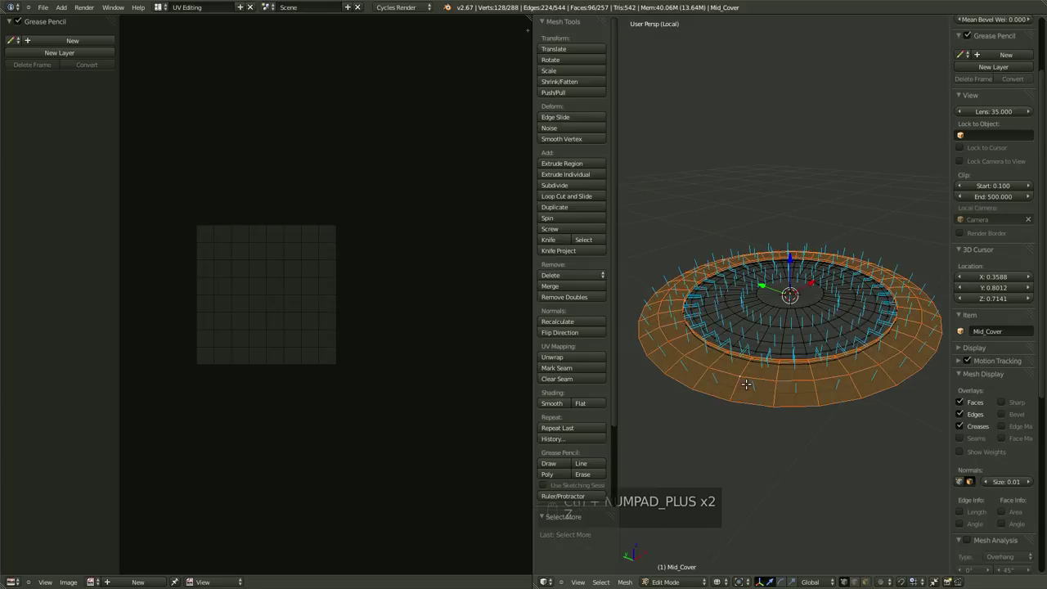
key("ctrl+KP_Add")
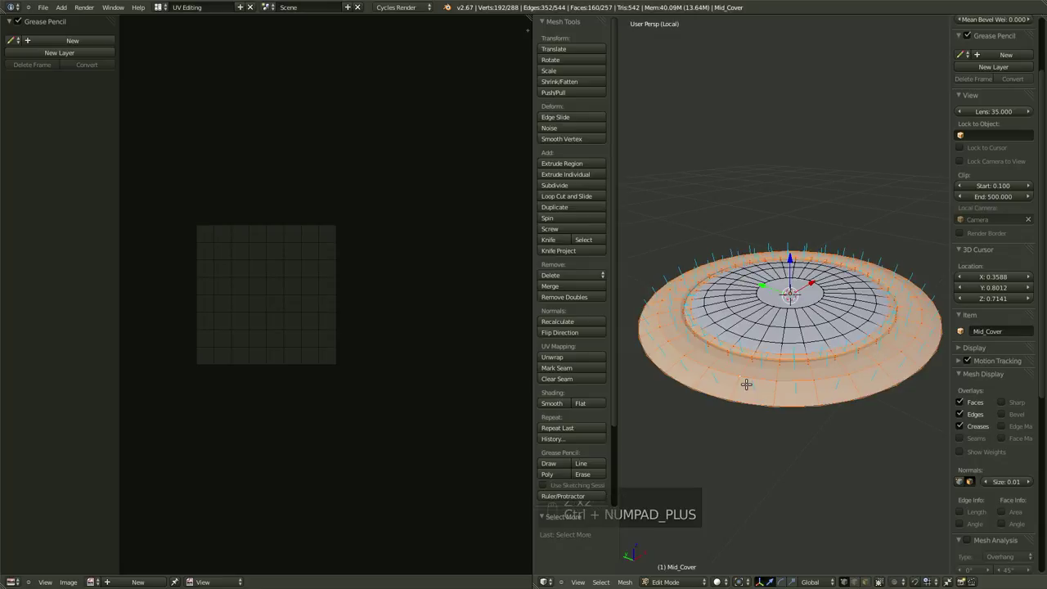
- Shrink the rim selection four times, down to the narrow ring of faces around the raised inner disc
key("ctrl+KP_Subtract")
key("z")
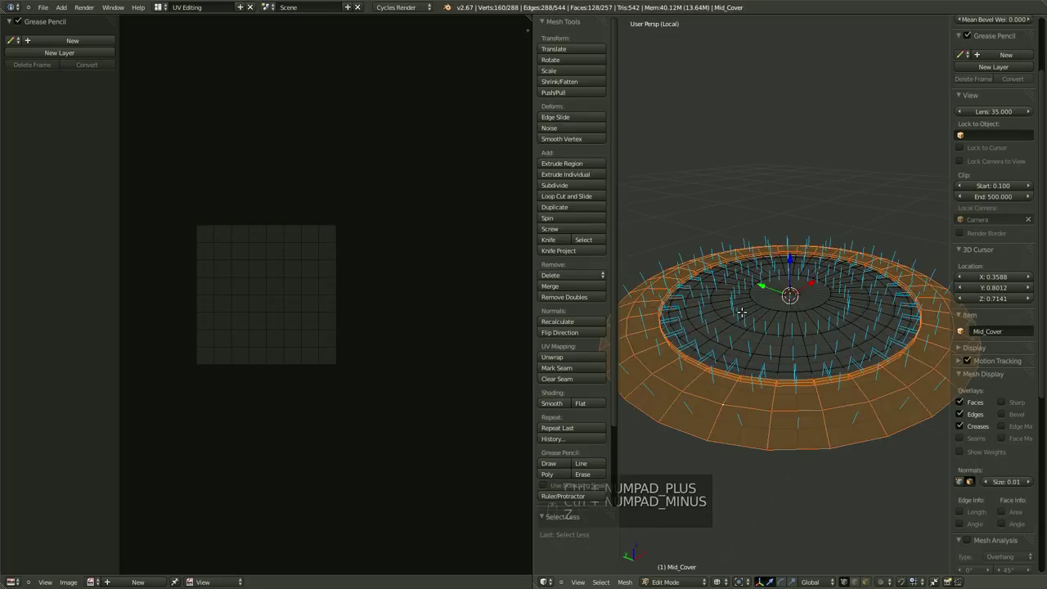
key("ctrl+KP_Subtract")
key("ctrl+KP_Subtract")
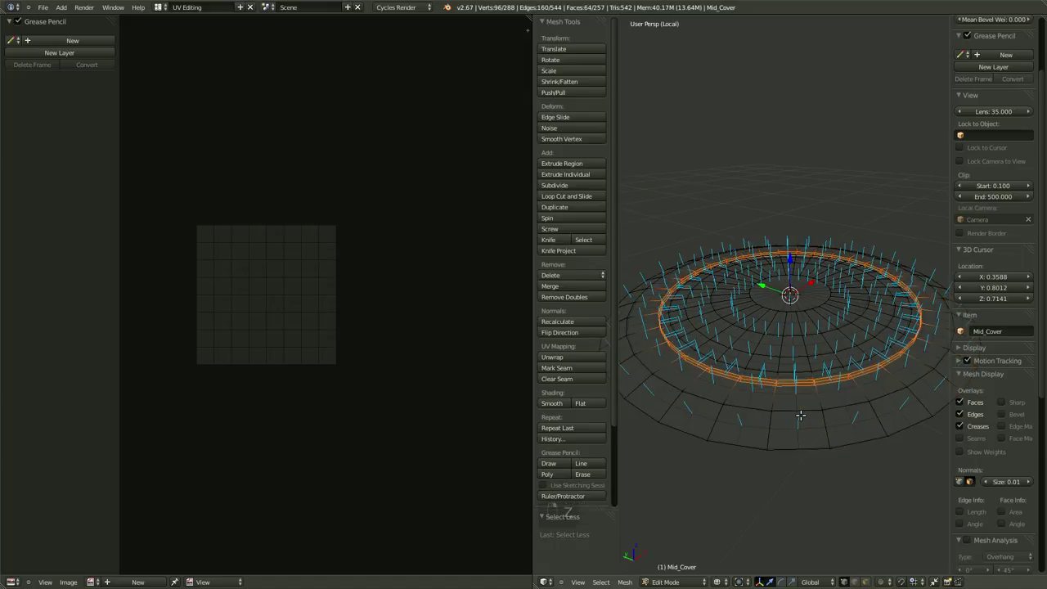
middle_click_drag(800, 416, 659, 341)
key("ctrl+KP_Subtract")
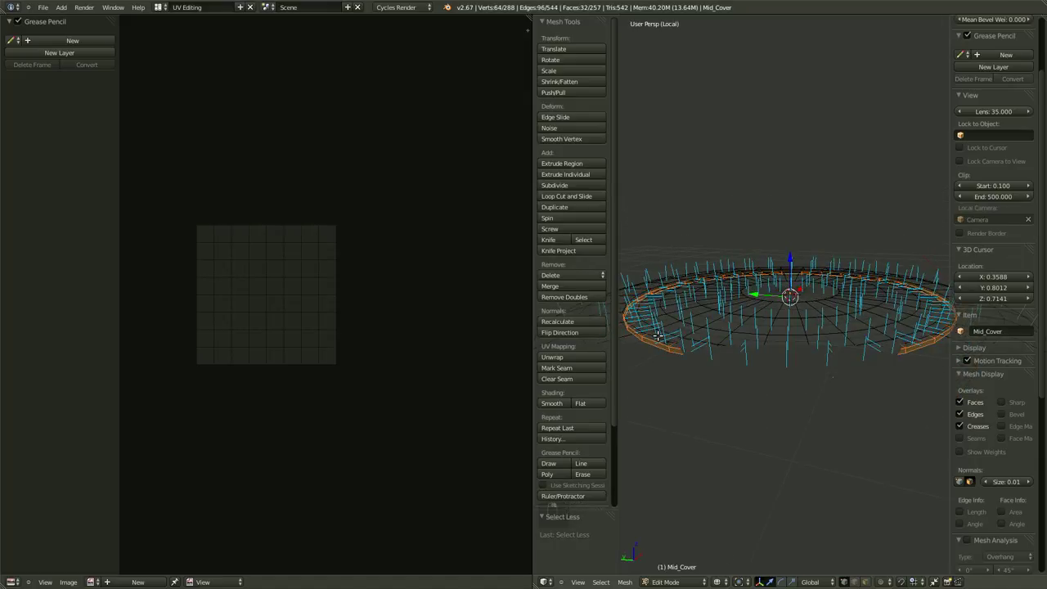
- Try to extend the narrow ring selection with an adjacent edge loop and undo the selection changes
right_click(653, 339, "shift")
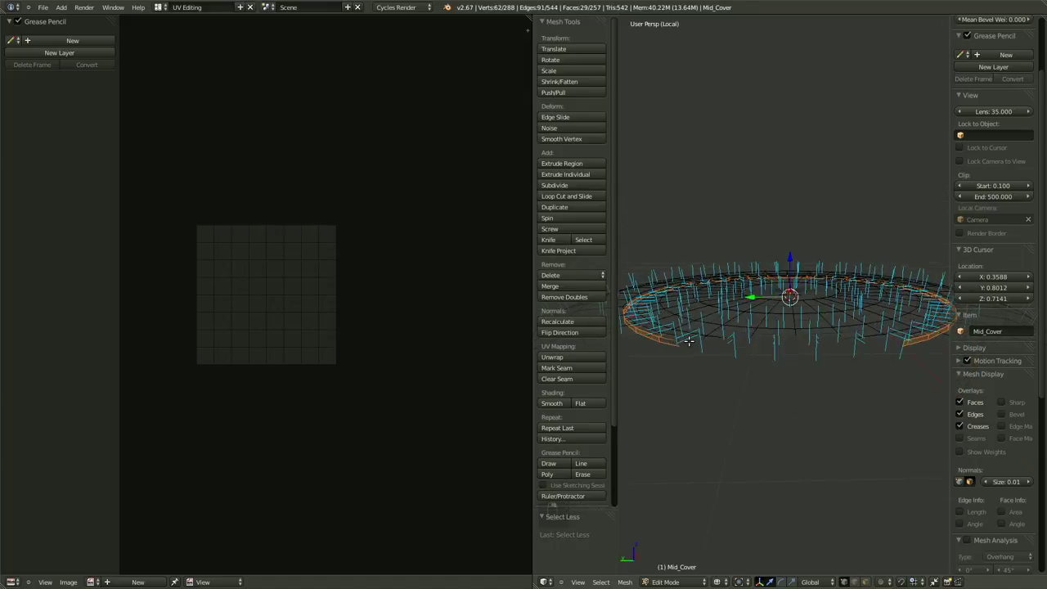
right_click(666, 337, "alt+shift")
right_click(666, 337, "shift")
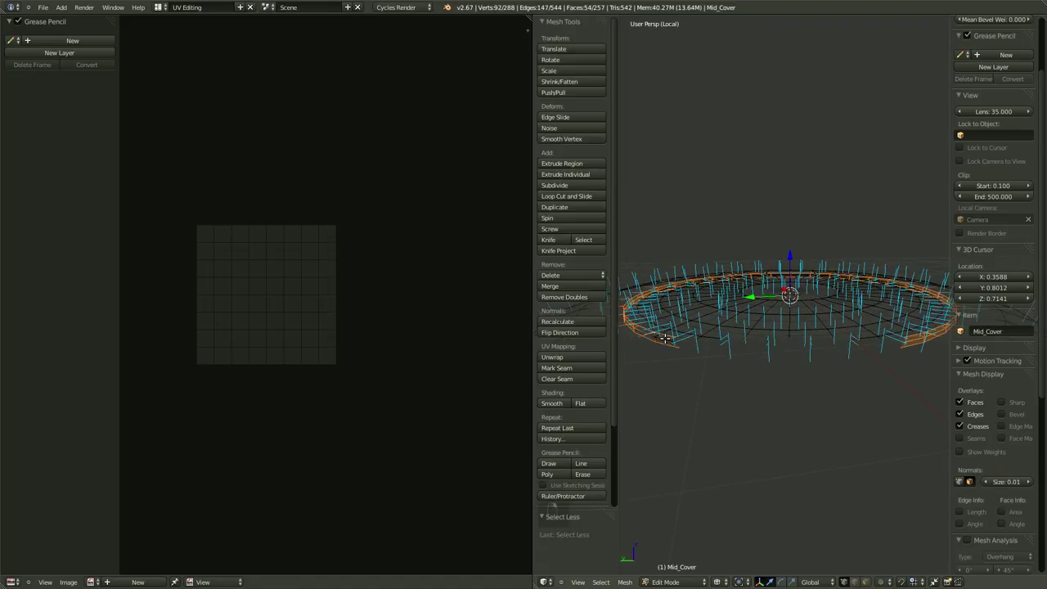
key("ctrl+z")
key("ctrl+z")
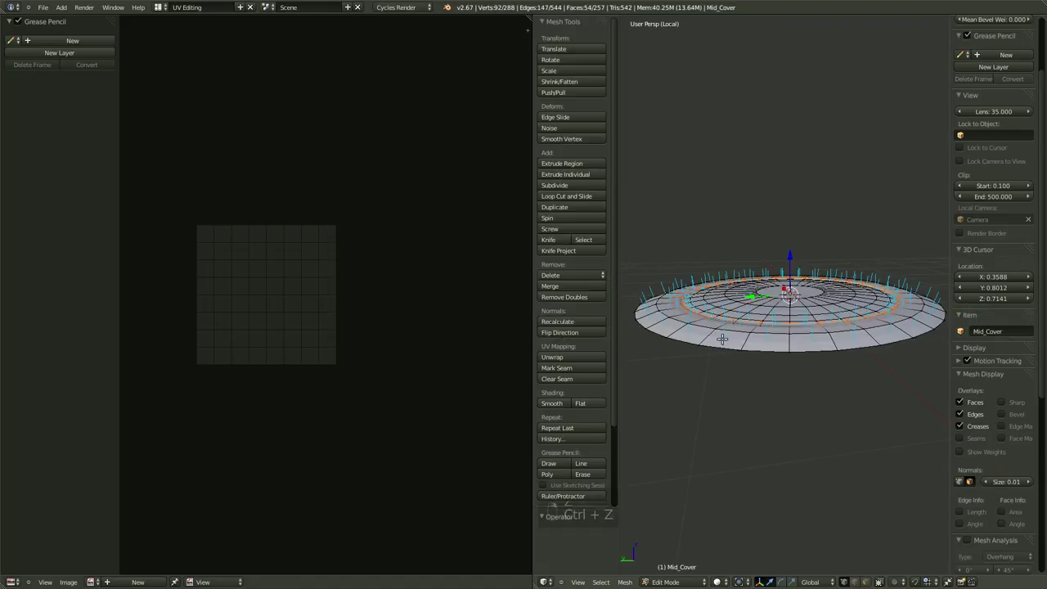
key("ctrl+z")
- Retry adding the edge loop beside the narrow ring to the selection in wireframe display
middle_click_drag(722, 330, 745, 349)
key("z")
right_click(726, 342, "alt+shift")
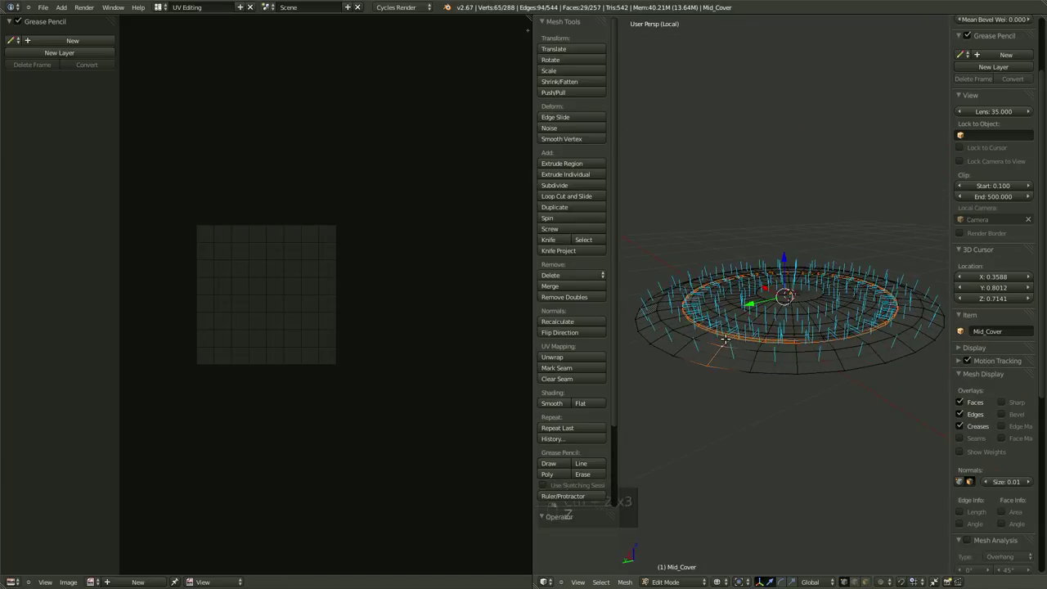
key("ctrl+z")
right_click(727, 337, "alt+shift")
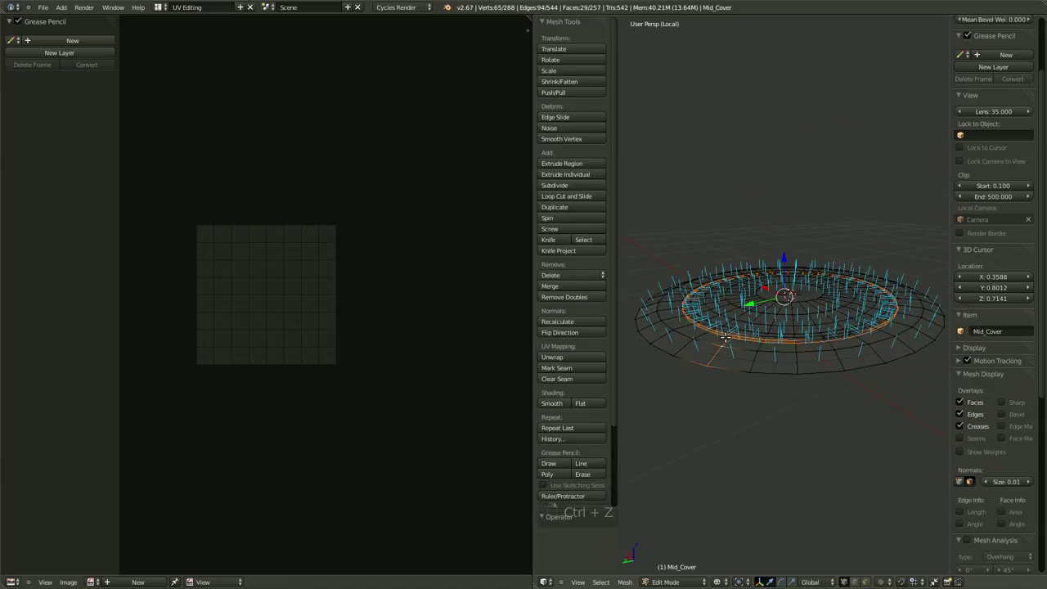
- Undo the last loop selection and deselect the whole mesh
key("ctrl+z")
middle_click_drag(728, 342, 699, 363)
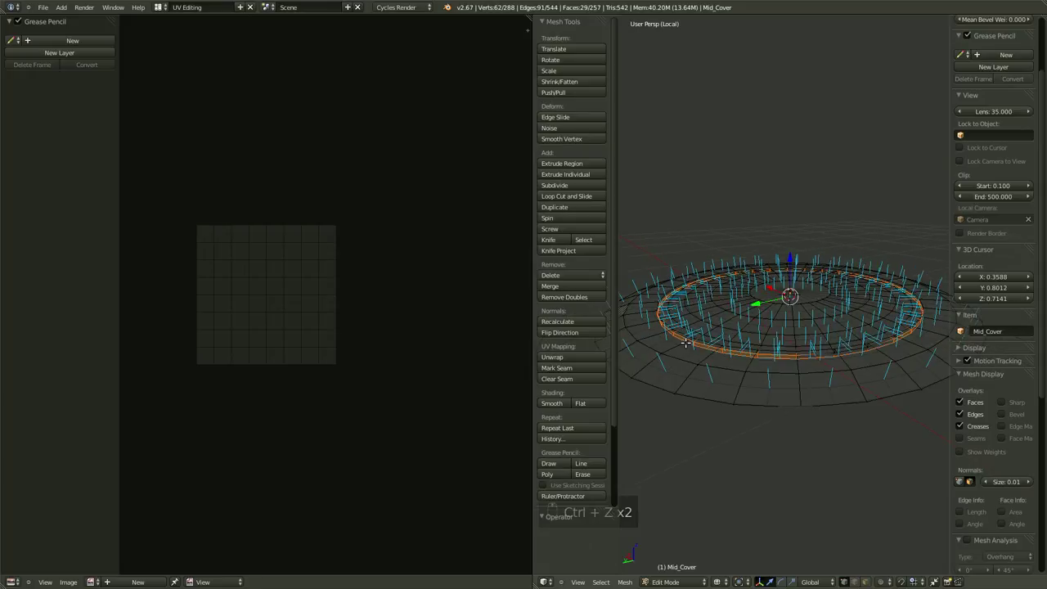
key("ctrl+z")
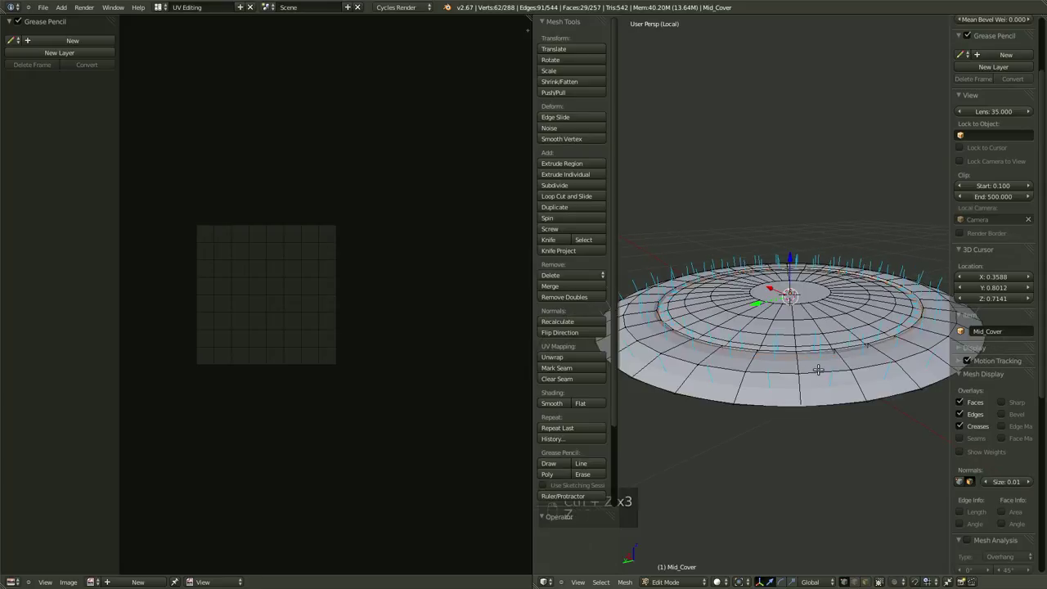
key("a")
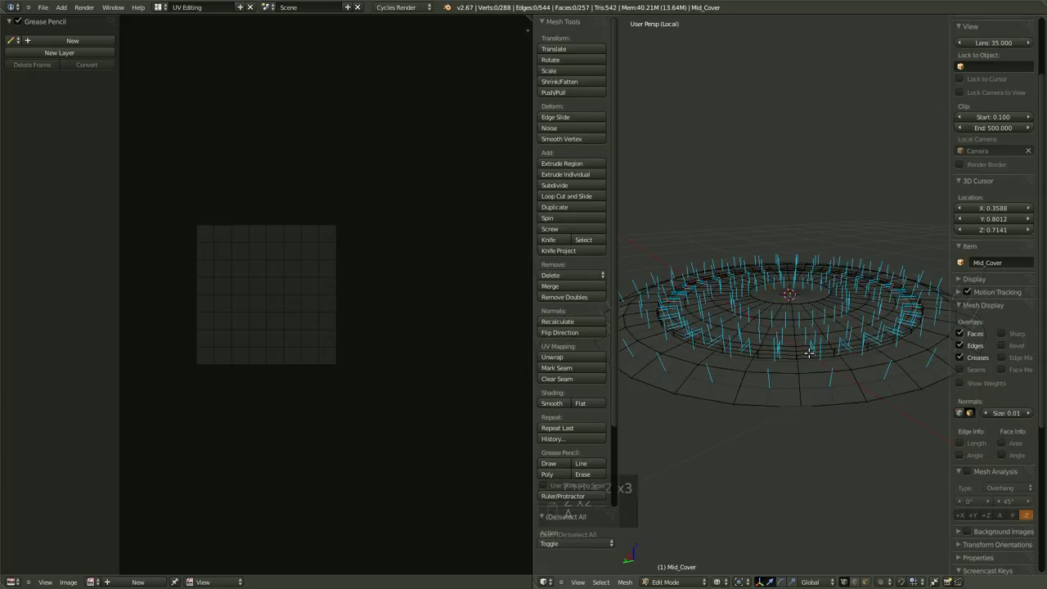
- Select the edge loop on the outer boundary of the narrow ring, mark it as a seam, and deselect the mesh
right_click(808, 353, "alt")
right_click(798, 350)
right_click(797, 351, "alt")
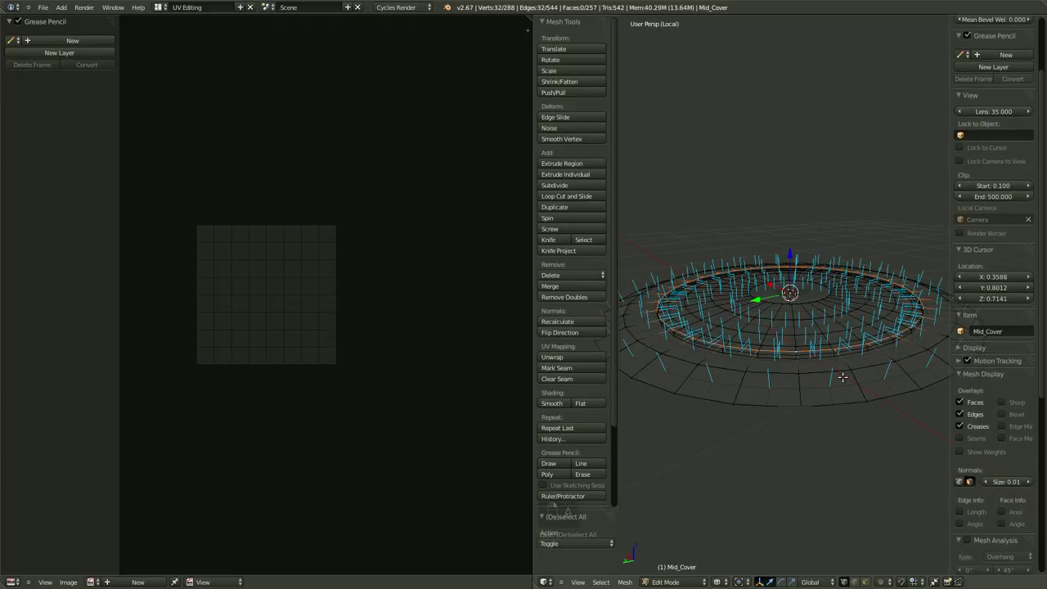
right_click(805, 357)
right_click(804, 358, "alt")
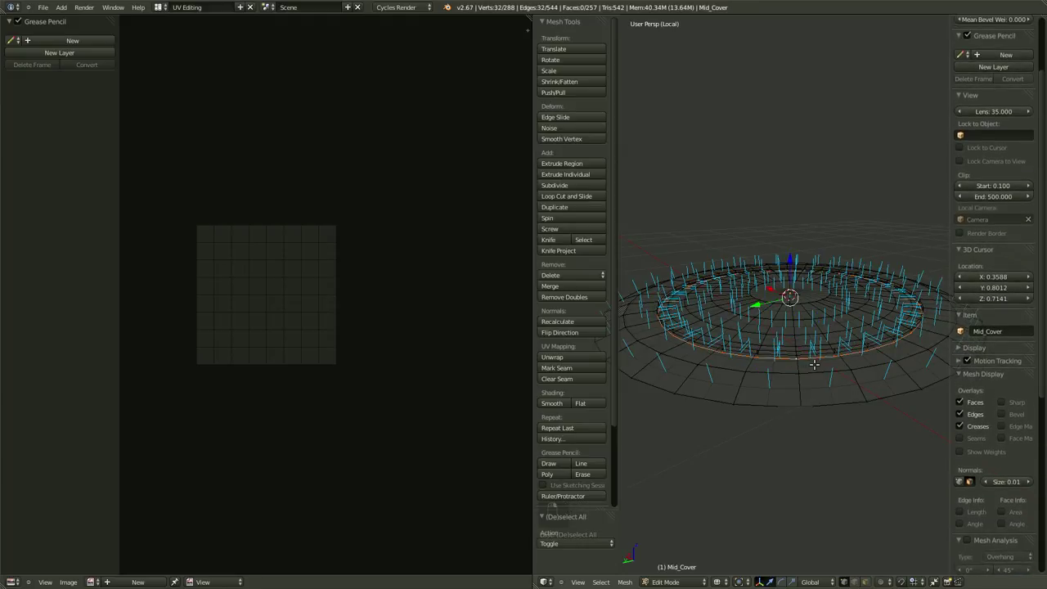
key("ctrl+e")
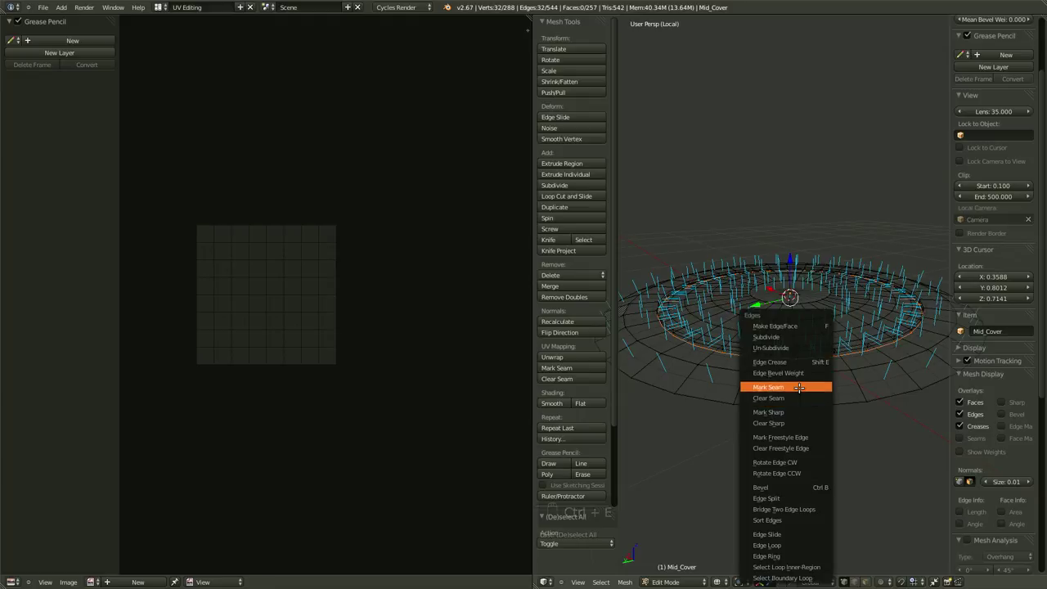
left_click(798, 387)
key("ctrl+KP_Add")
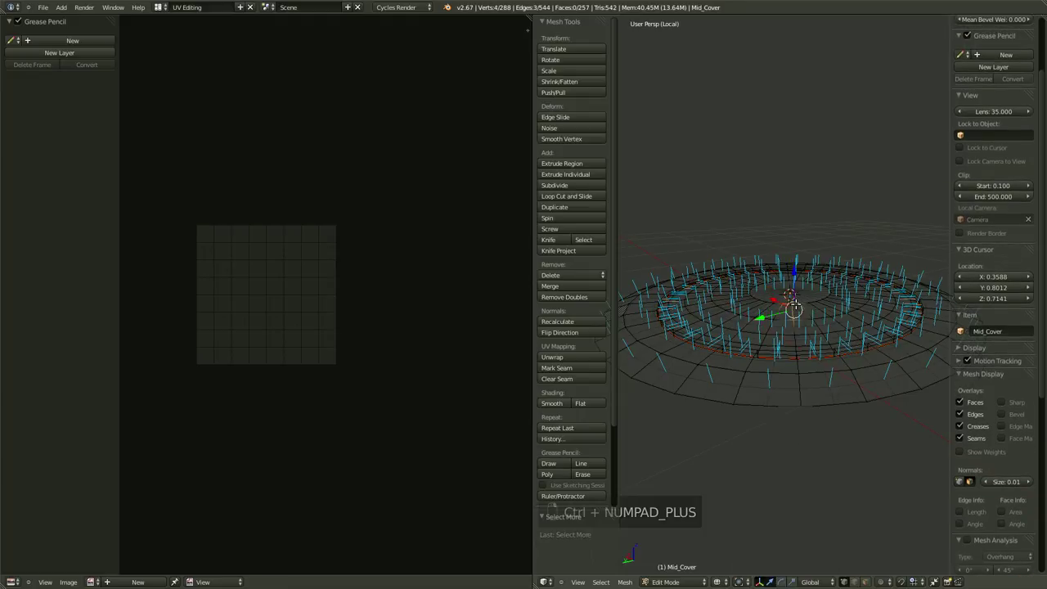
key("a")
key("a")
key("a")
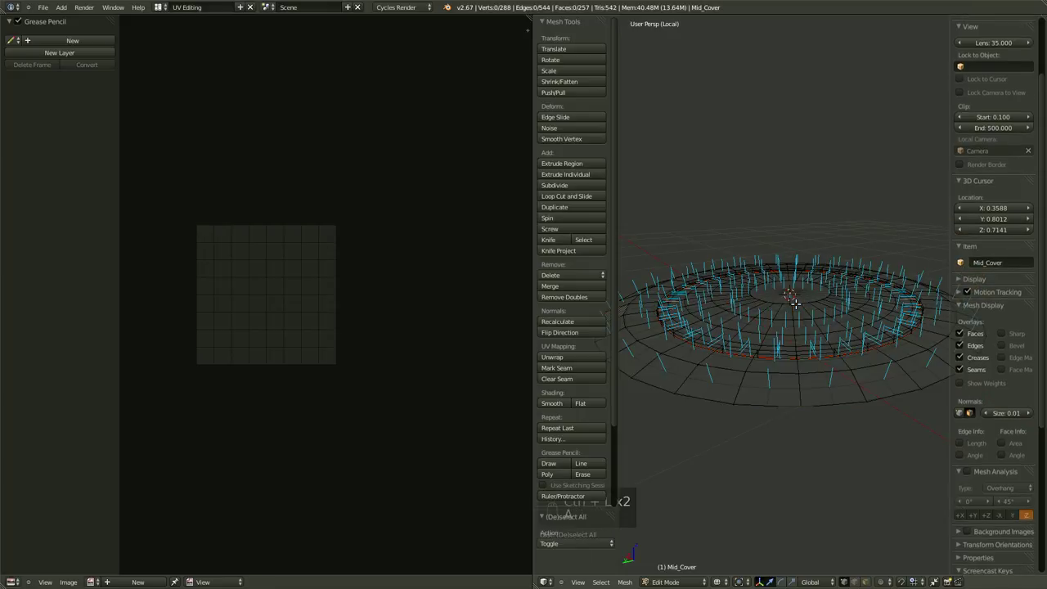
- Select the edge loop around the disc's centre face and grow the selection over the whole inner disc, shrinking it back by one ring
right_click(802, 406)
middle_click_drag(803, 405, 783, 423)
key("z")
scroll(783, 423, "down", 1)
middle_click_drag(788, 326, 796, 334)
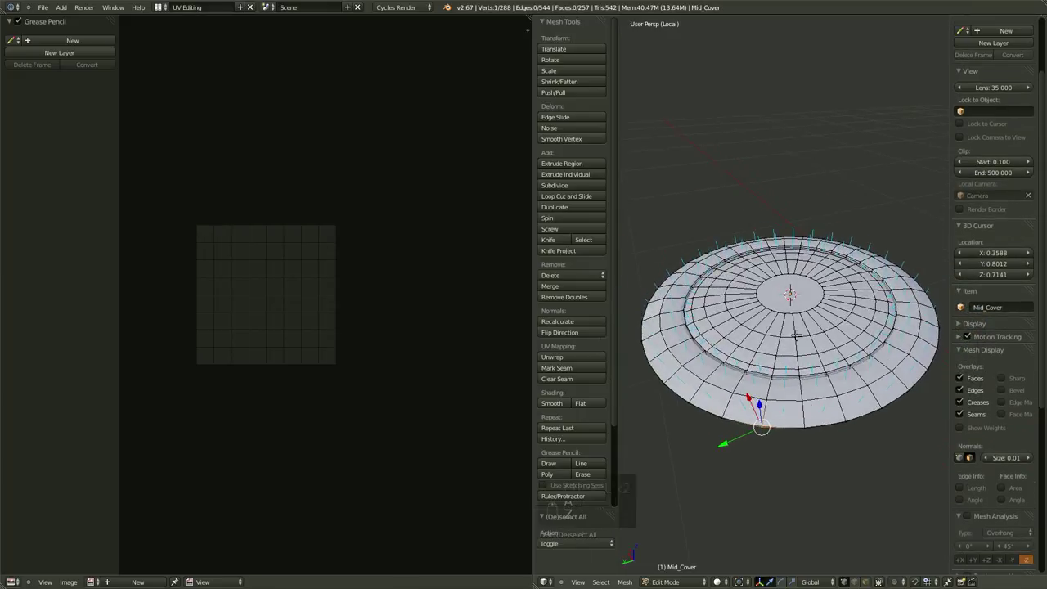
right_click(790, 315)
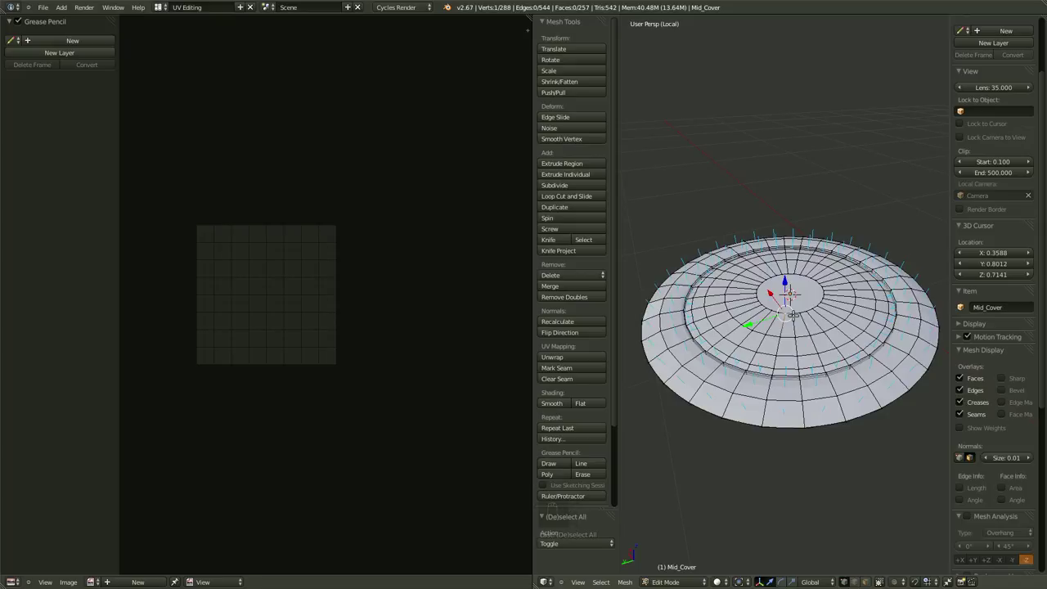
key("alt+shift+KP_Add")
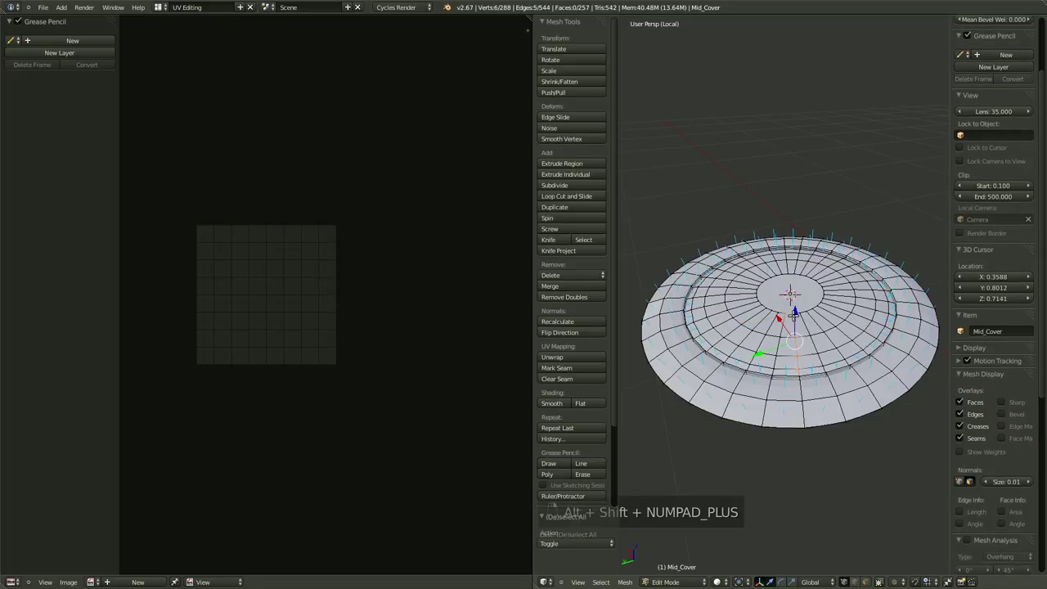
right_click(786, 335, "alt")
key("ctrl+KP_Add")
key("ctrl+KP_Add")
key("ctrl+KP_Add")
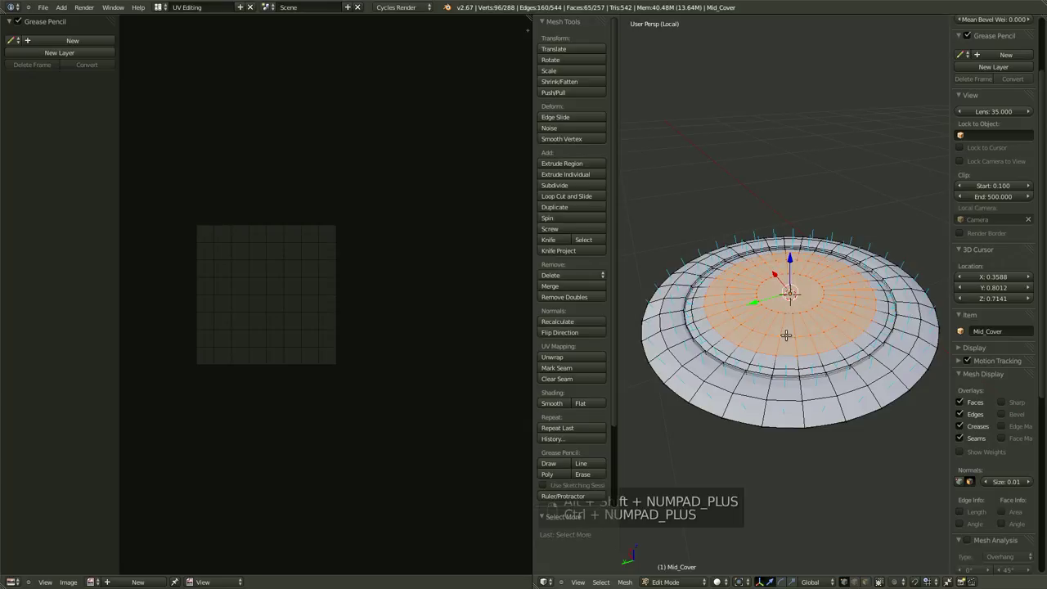
key("ctrl+KP_Add")
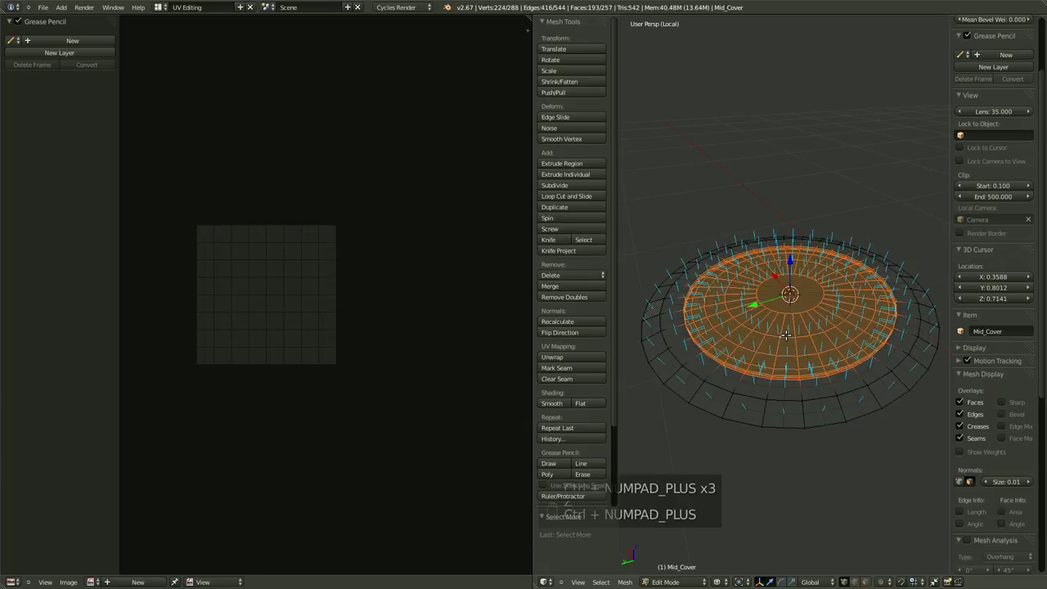
key("ctrl+KP_Subtract")
middle_click_drag(786, 335, 793, 331)
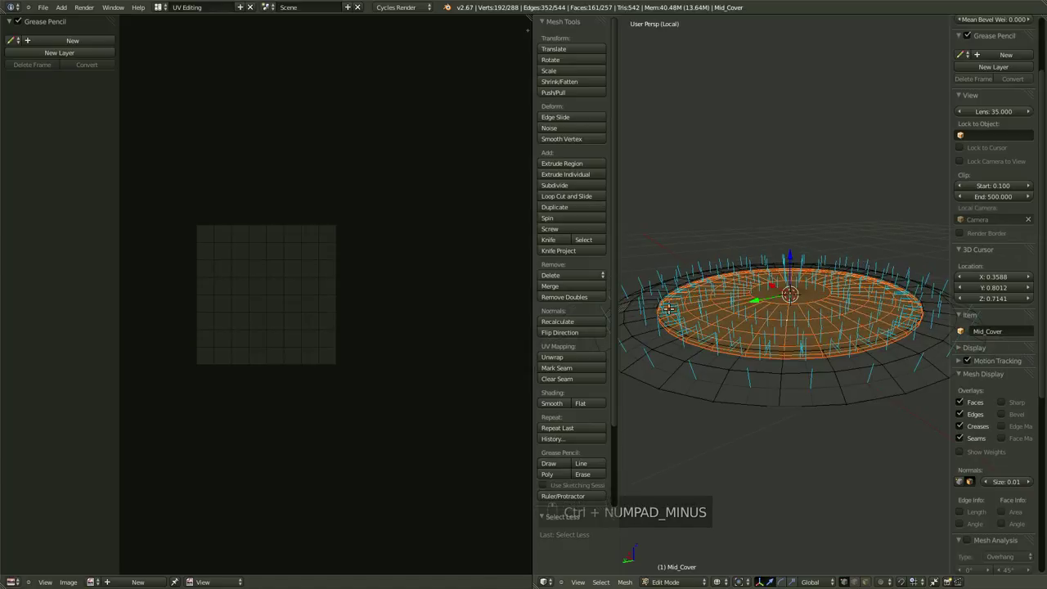
- Flip the normals of the selected inner disc faces and check the shading outside Edit Mode
left_click(560, 333)
middle_click_drag(715, 337, 720, 336)
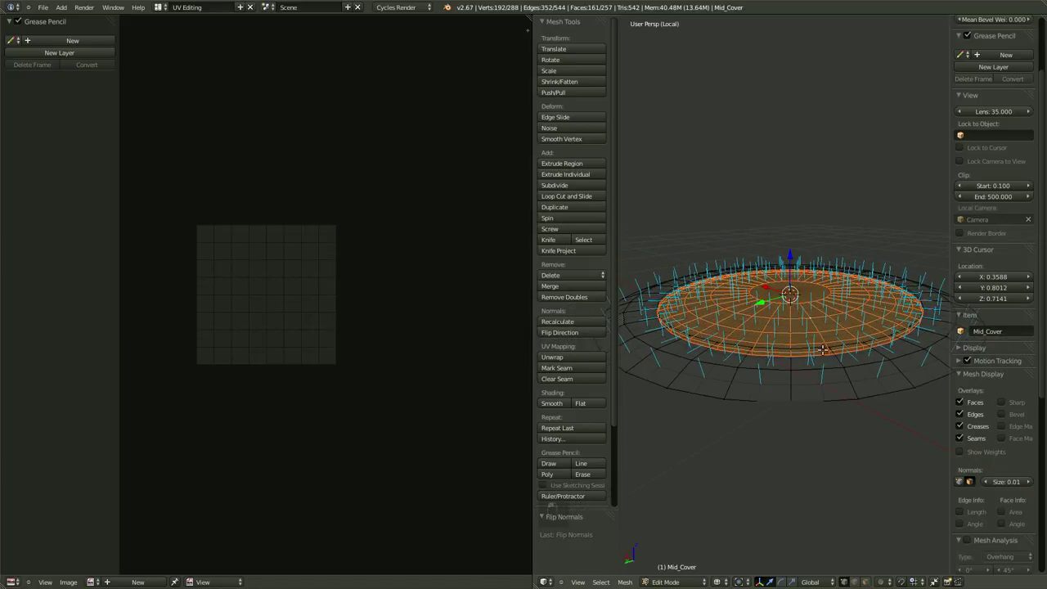
key("Tab")
key("Tab")
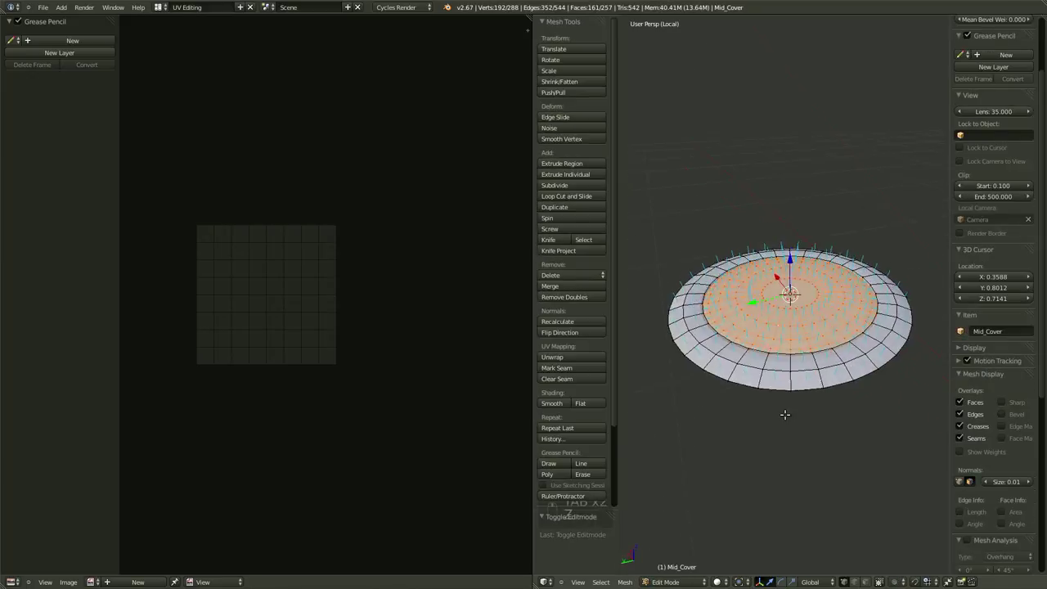
key("Tab")
middle_click_drag(785, 415, 782, 378)
key("Tab")
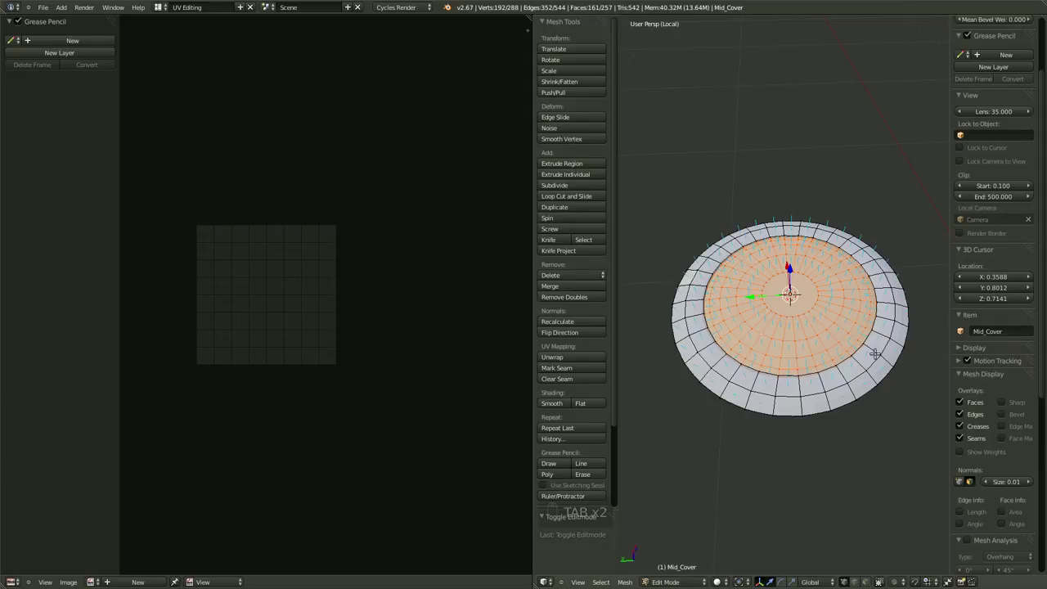
- Select the entire Mid_Cover mesh and unwrap it along the marked seams
scroll(836, 369, "down", 1)
scroll(835, 369, "up", 1)
key("a")
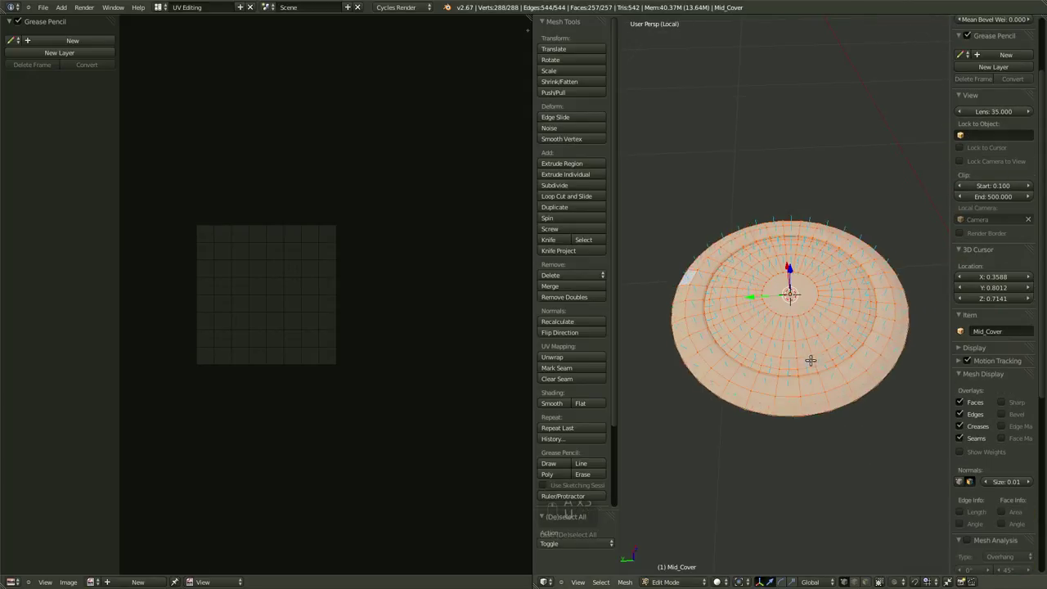
middle_click_drag(809, 357, 806, 390)
key("u")
key("u")
scroll(240, 311, "up", 3)
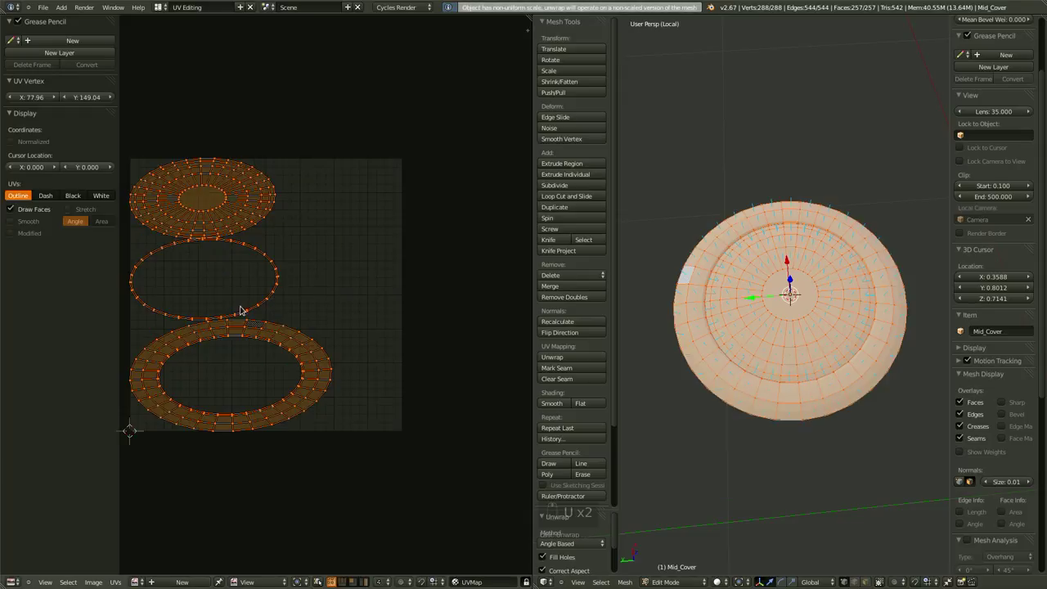
- Pack the UV islands and average their scale
middle_click_drag(340, 238, 347, 238)
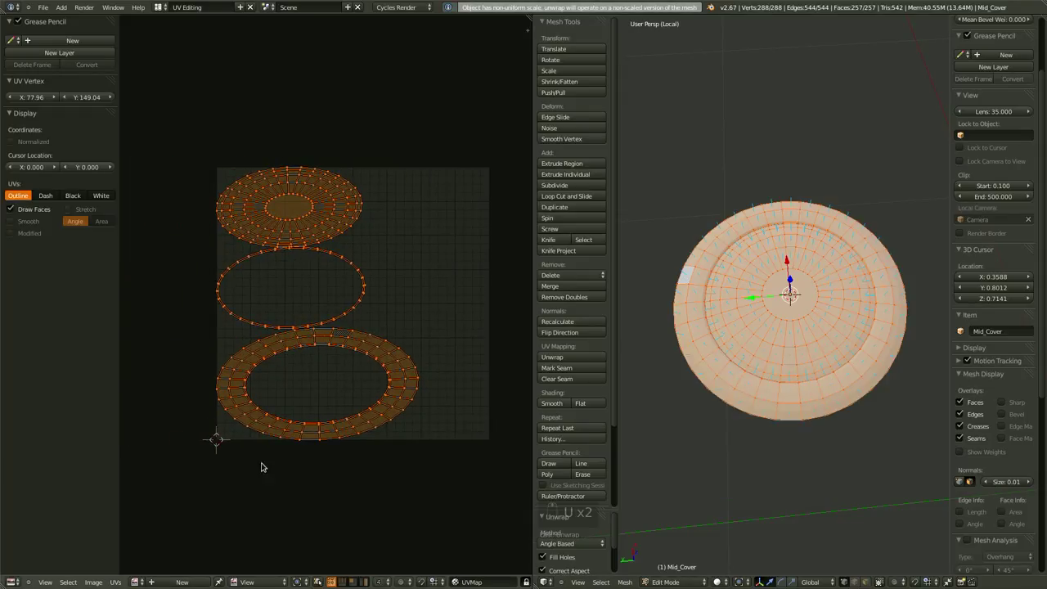
left_click(116, 582)
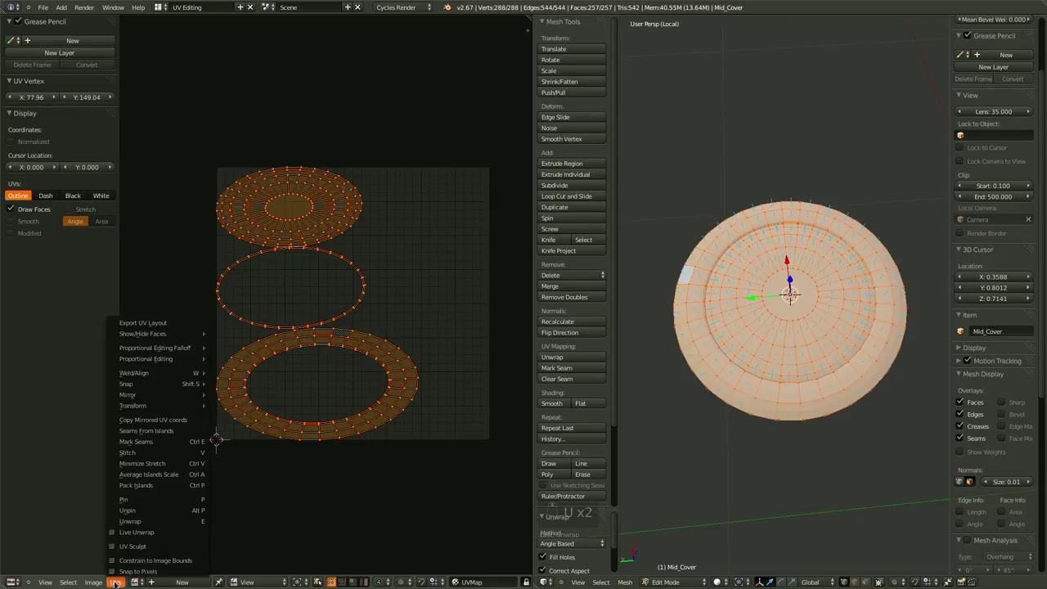
left_click(160, 486)
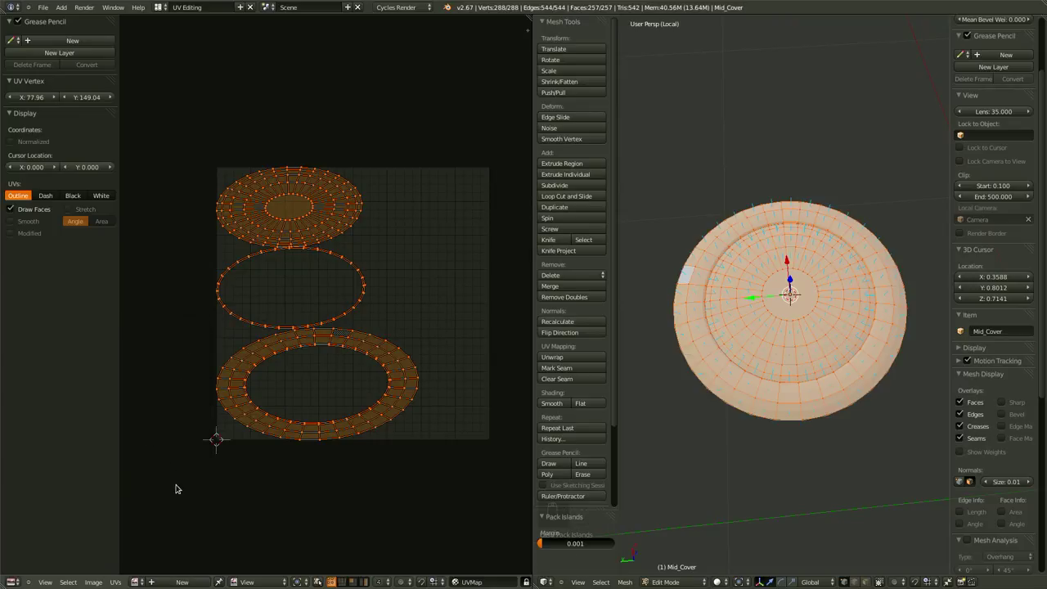
left_click(115, 582)
left_click(166, 477)
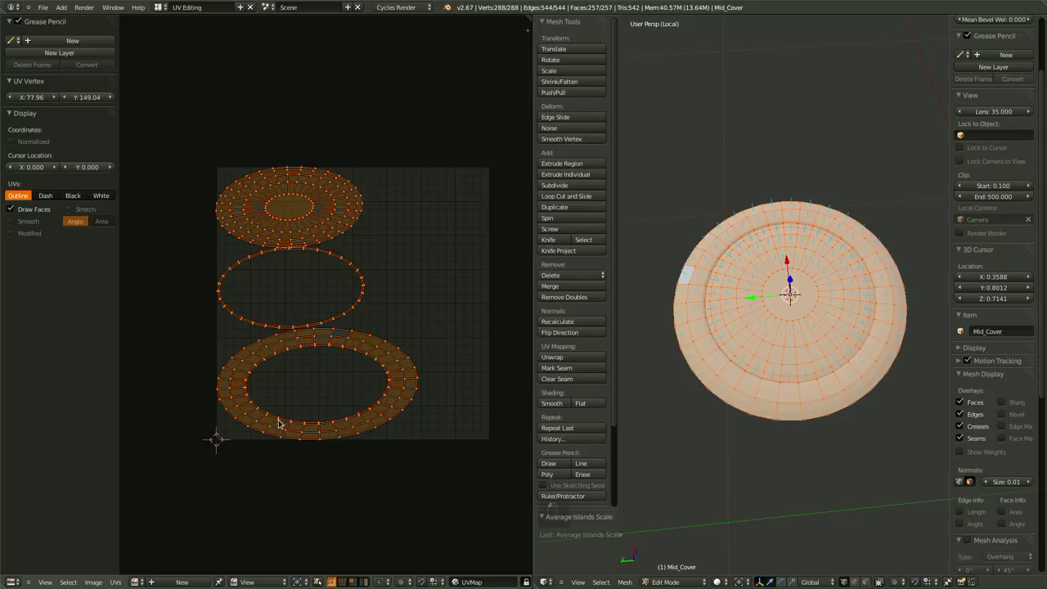
- Examine the UV islands against the disc's top, rim and underside from several angles
middle_click_drag(281, 432, 282, 449)
scroll(302, 425, "down", 1)
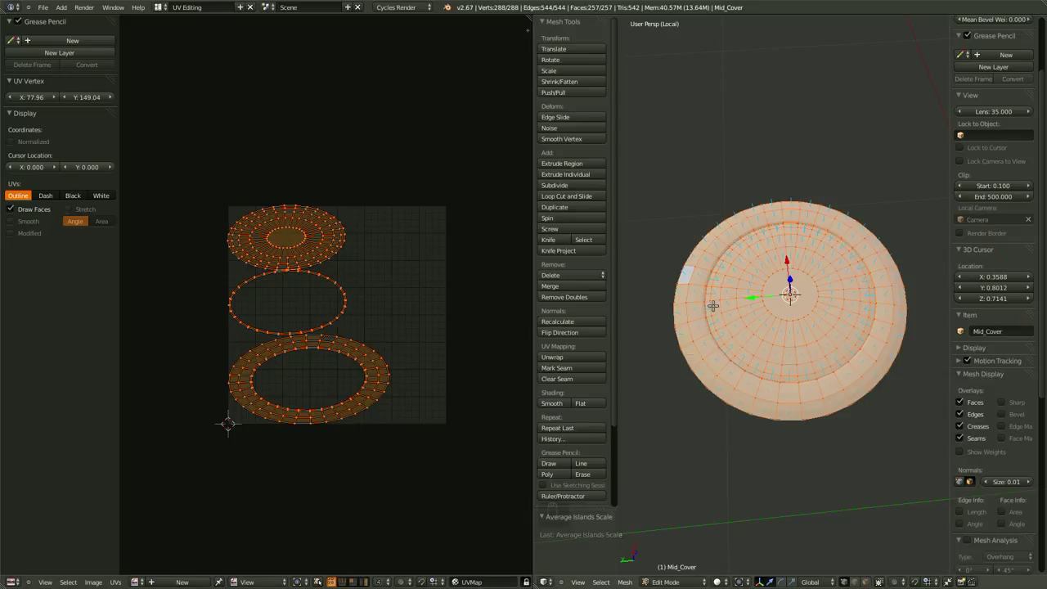
middle_click_drag(723, 278, 719, 201)
scroll(817, 365, "up", 3)
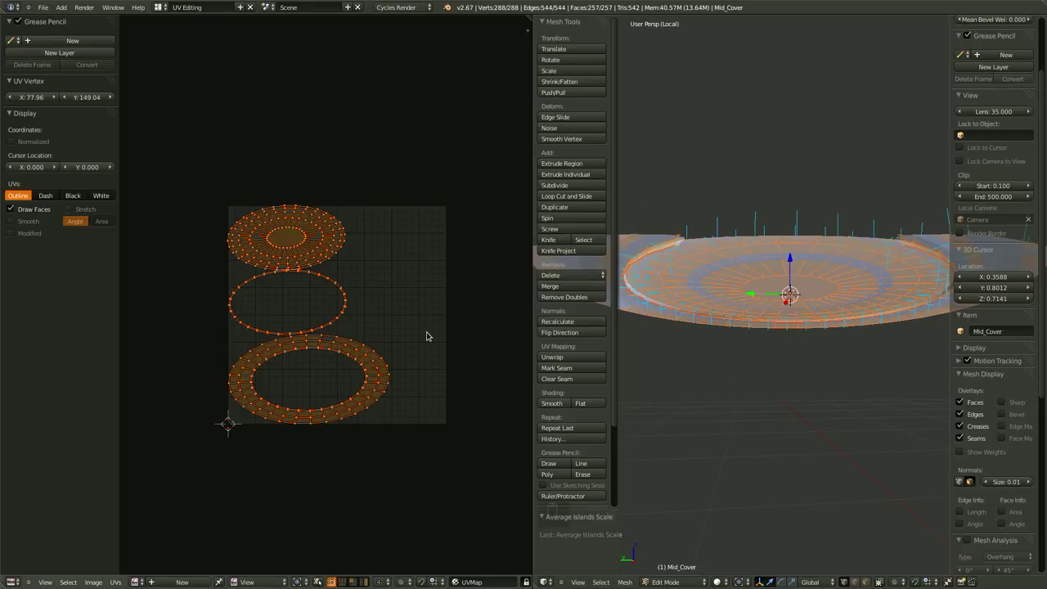
middle_click_drag(765, 334, 767, 379)
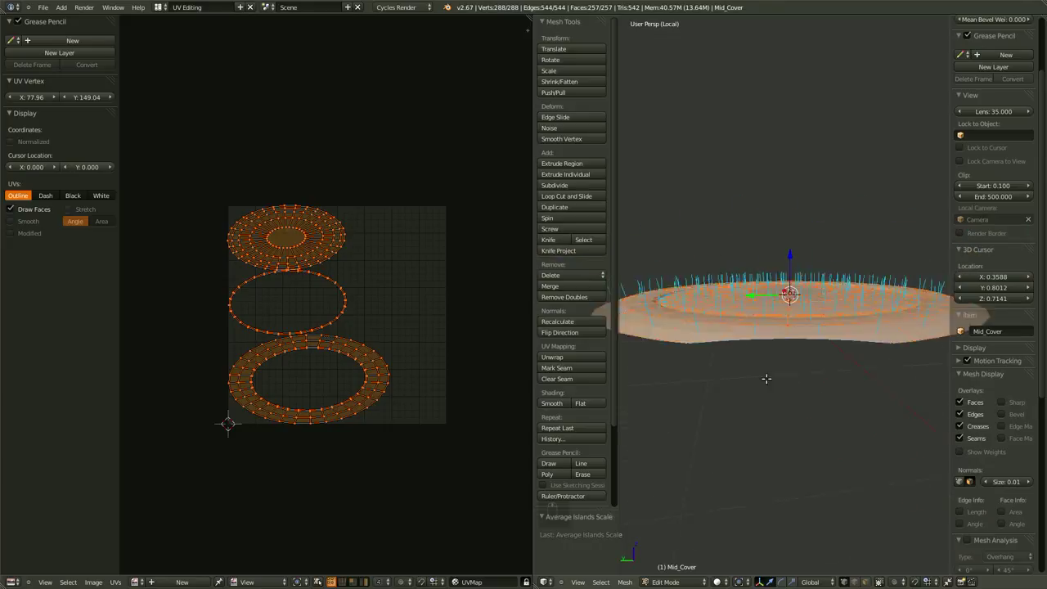
scroll(767, 379, "down", 4)
middle_click_drag(741, 287, 728, 418)
scroll(732, 391, "down", 3)
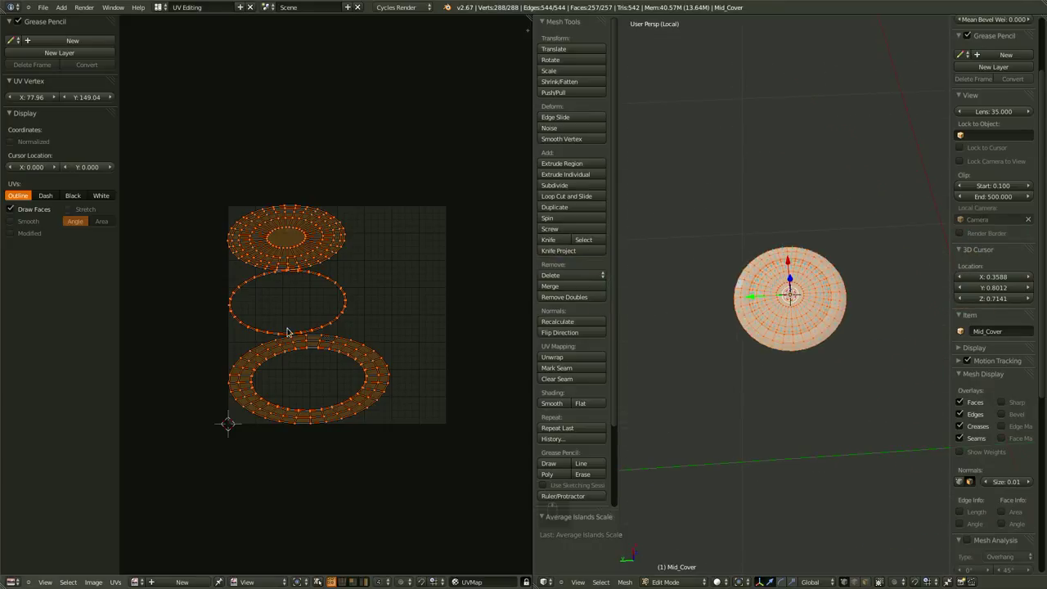
right_click(299, 237)
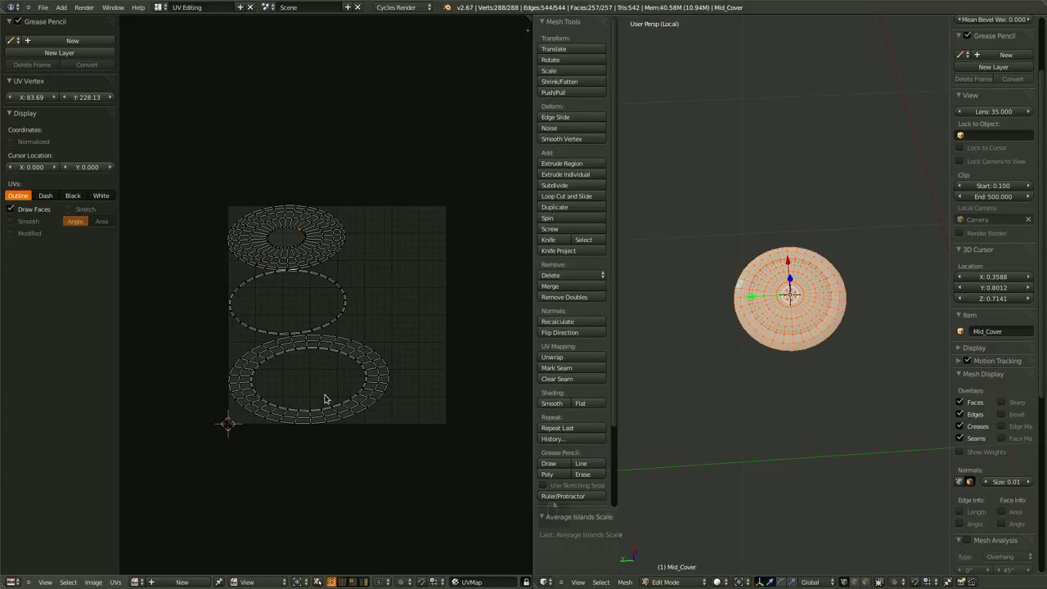
middle_click_drag(767, 349, 757, 328)
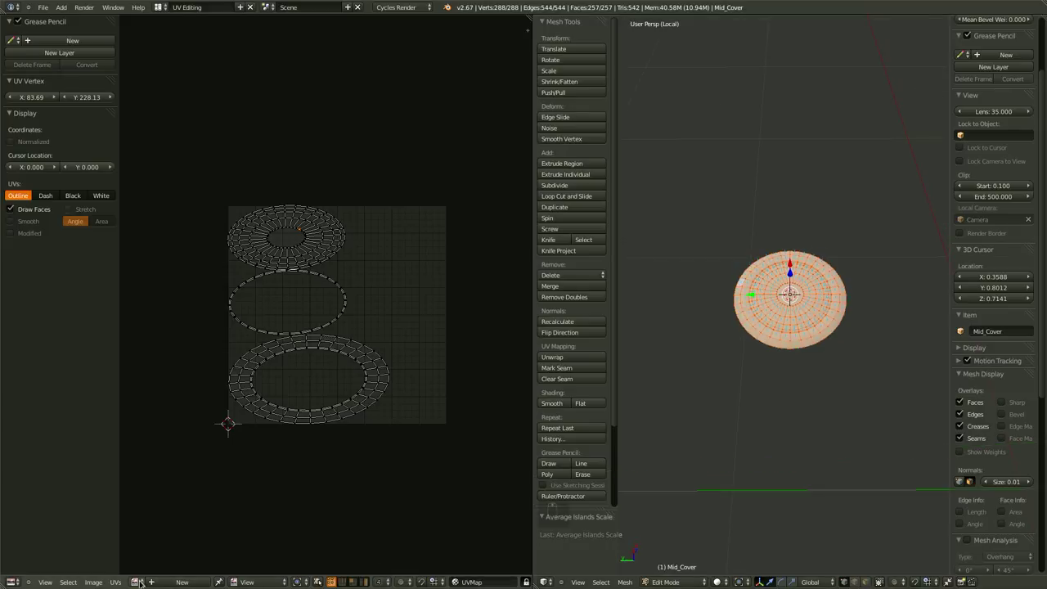
- Load Dot.png from the Resources folder as the image behind the UV layout
left_click(178, 582)
key("Escape")
left_click(94, 582)
left_click(110, 565)
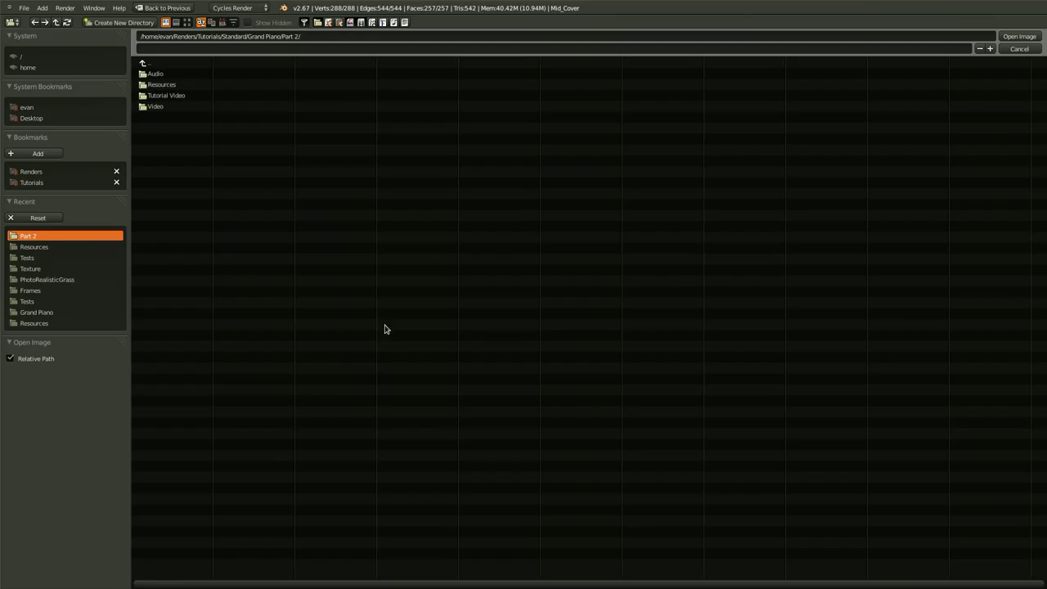
left_click(162, 85)
double_click(155, 73)
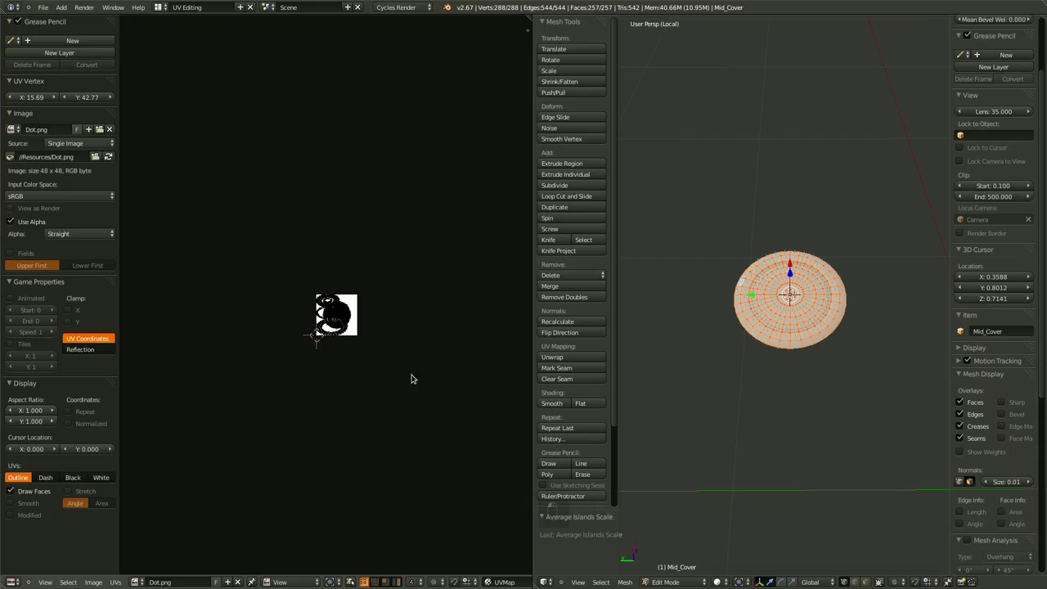
- Move the inner disc's UV island over the black dot and scale it up by about 2.98
scroll(366, 382, "up", 6)
middle_click_drag(352, 376, 212, 360)
middle_click_drag(308, 367, 229, 355)
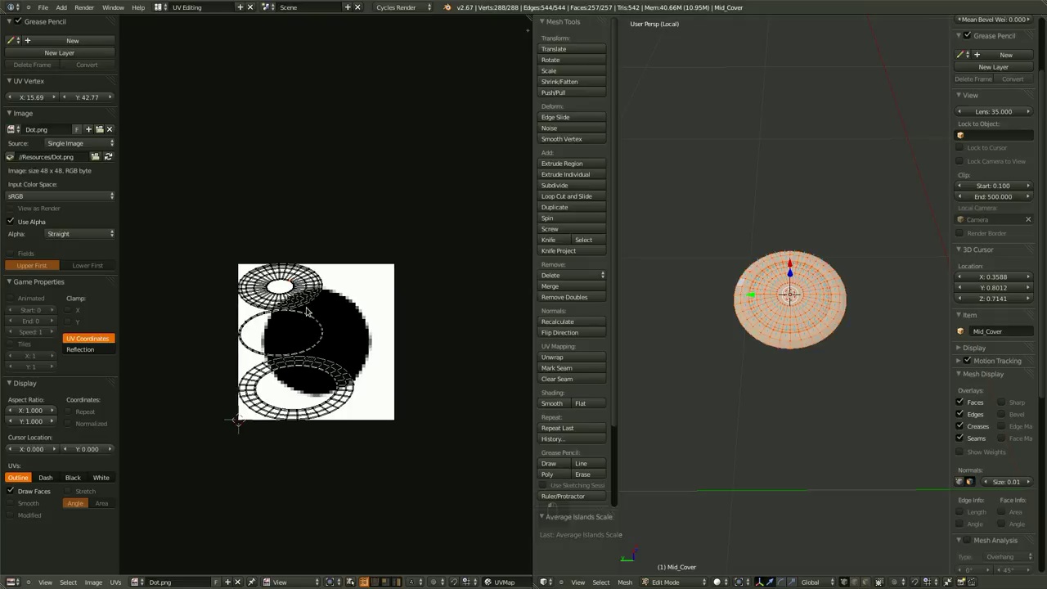
scroll(308, 312, "up", 1)
key("l")
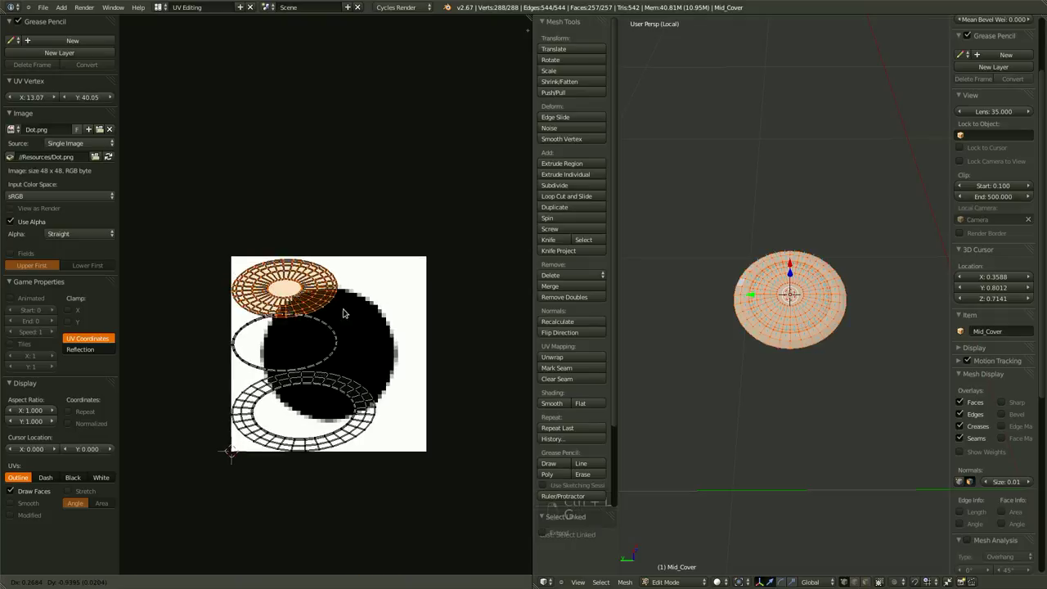
key("g")
left_click(381, 362)
key("s")
left_click(435, 466)
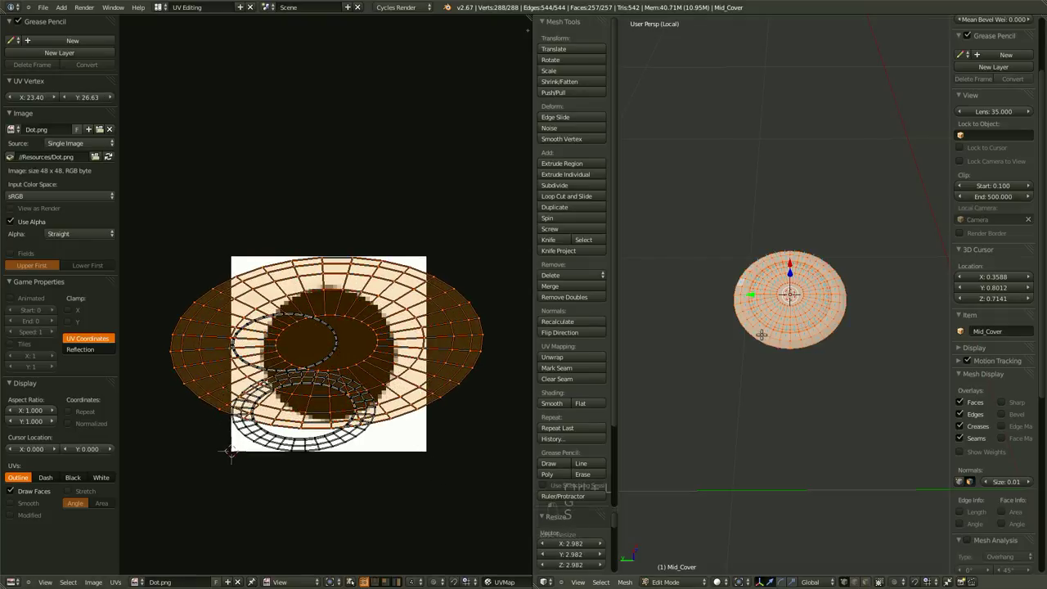
- Unwrap the whole mesh again with the disc seen from the top
key("KP_7")
key("u")
key("u")
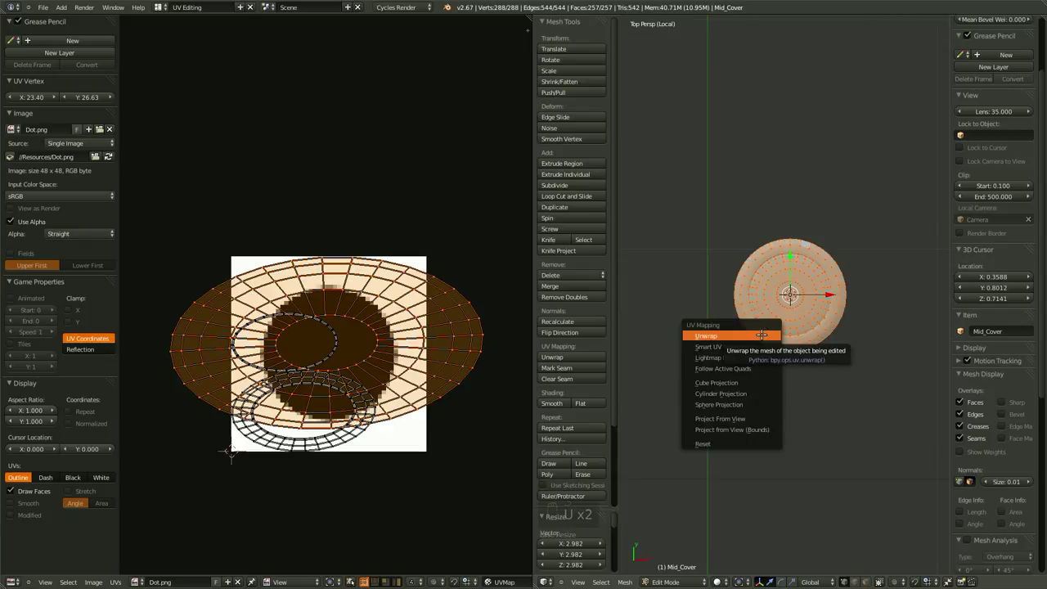
left_click(707, 336)
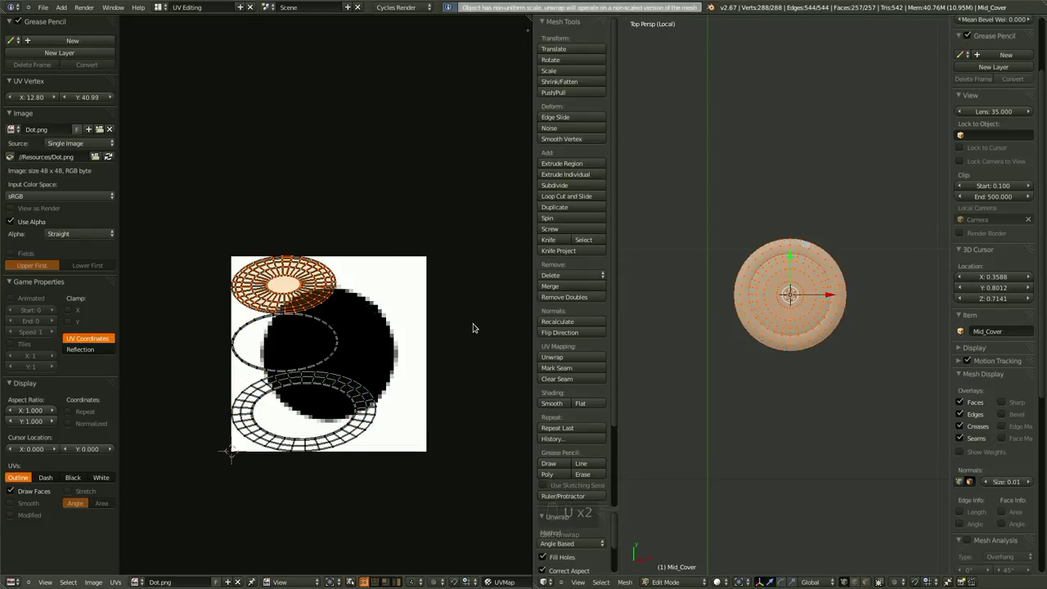
scroll(748, 402, "up", 3)
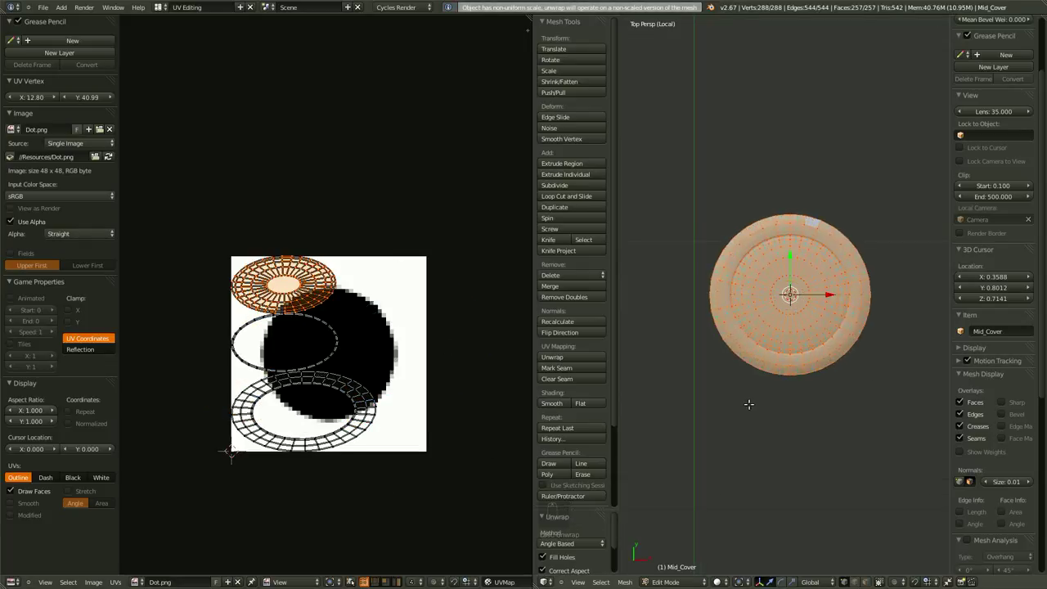
key("u")
left_click(777, 299)
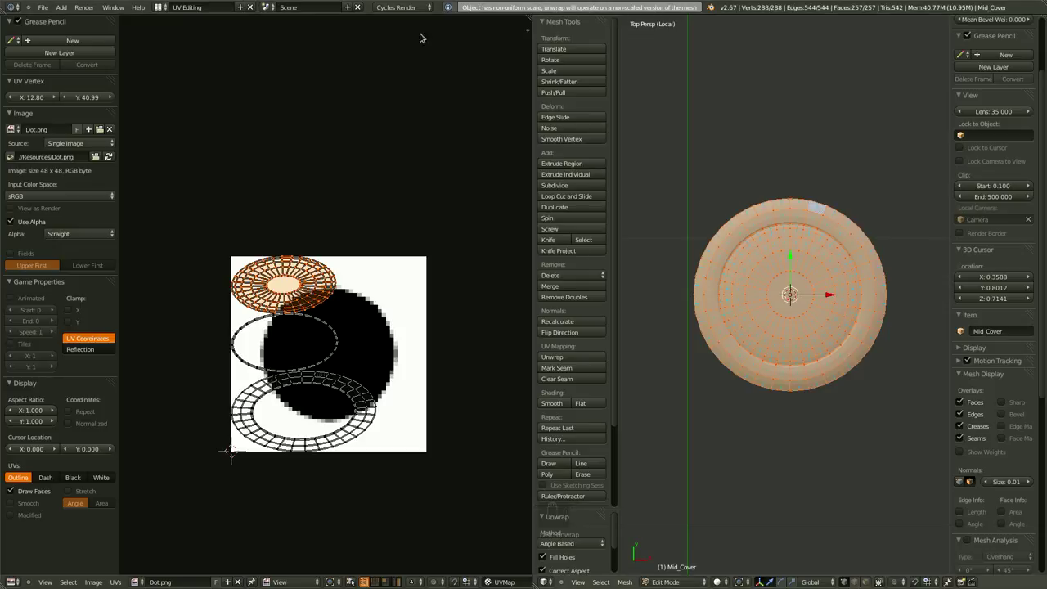
- Try a Smart UV Project on the whole disc mesh with an angle limit of 66
scroll(319, 443, "up", 5)
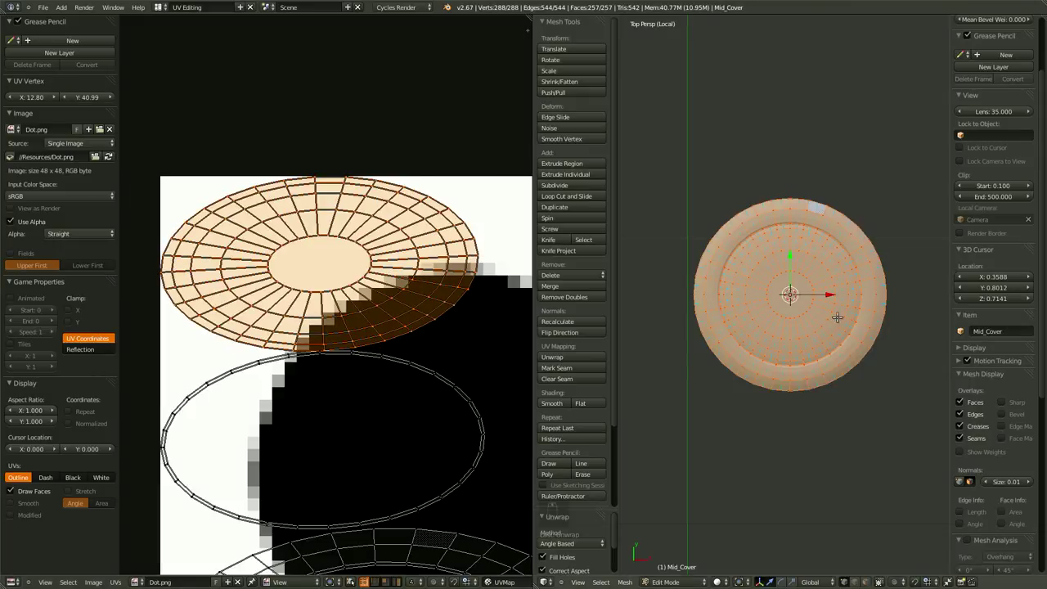
key("u")
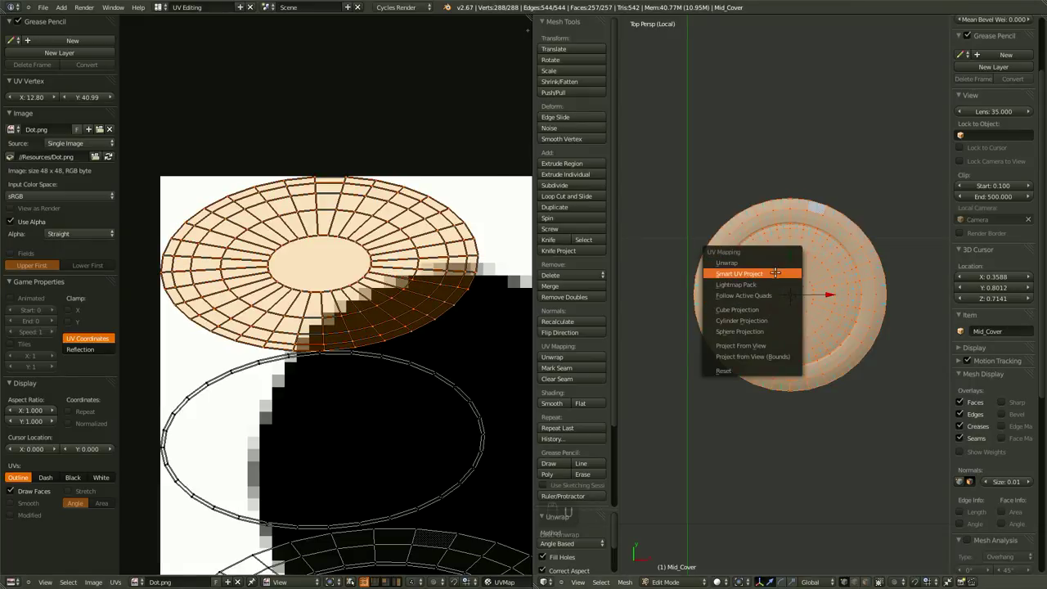
left_click(773, 273)
left_click(798, 331)
scroll(333, 423, "down", 5)
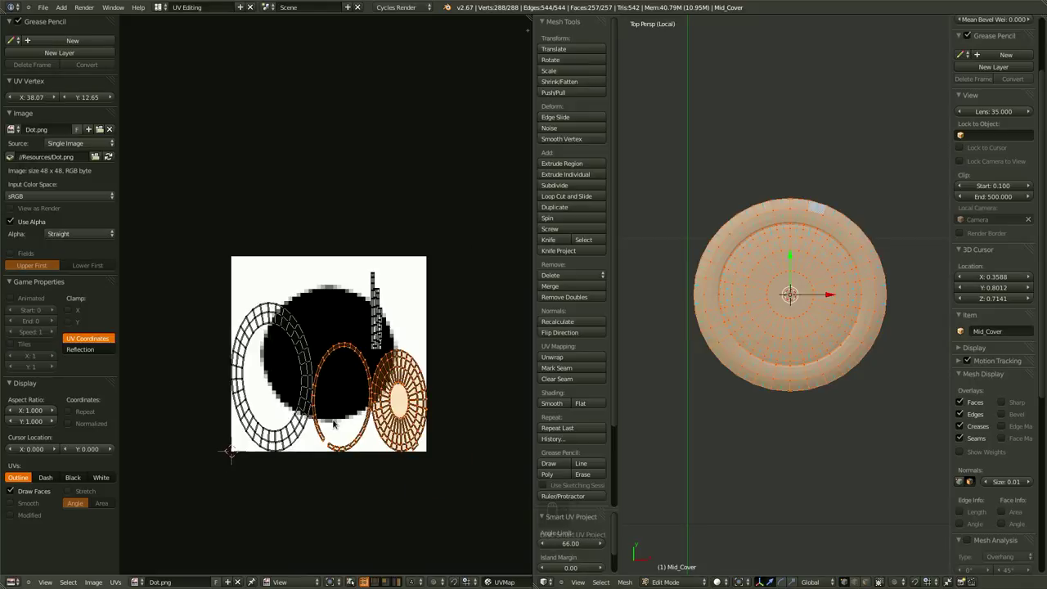
scroll(355, 425, "up", 1)
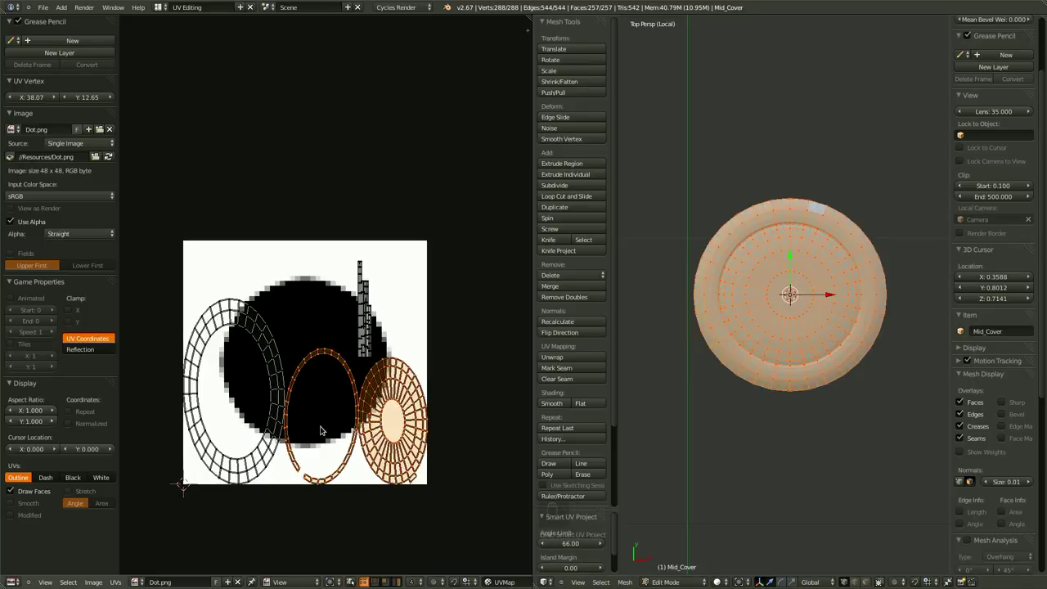
- Unwrap the whole mesh again and enlarge the disc top's UV island over the black dot, ending with a scale of 1.415
key("u")
left_click(737, 309)
scroll(280, 411, "up", 1)
key("s")
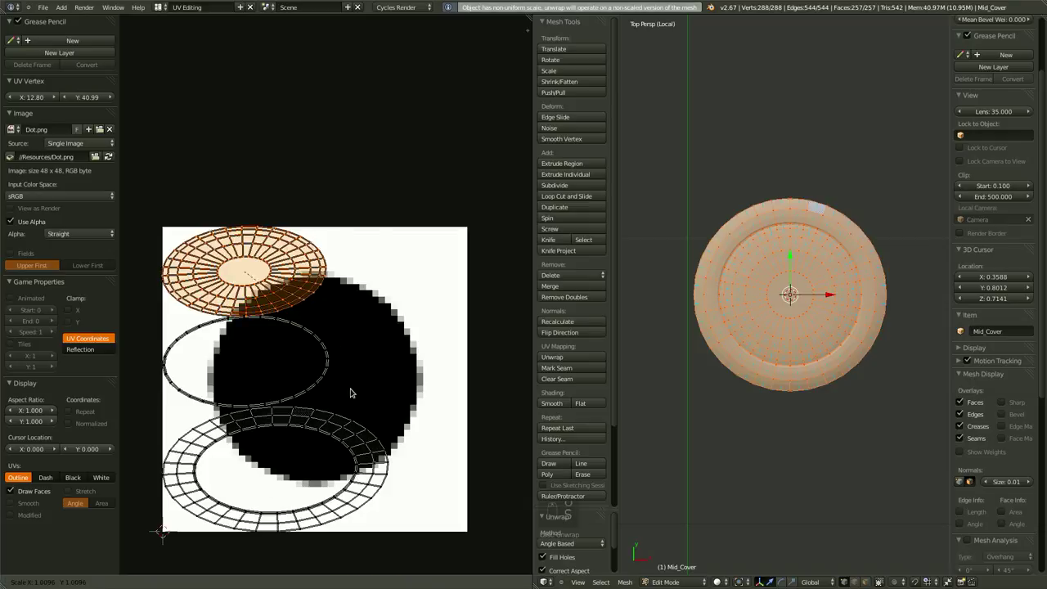
left_click(399, 460)
key("g")
left_click(356, 424)
key("s")
left_click(360, 478)
- Round out the oval UV island by scaling it 1.62 along Y, rotating it about -65.6° and stretching it along X
key("s")
key("y")
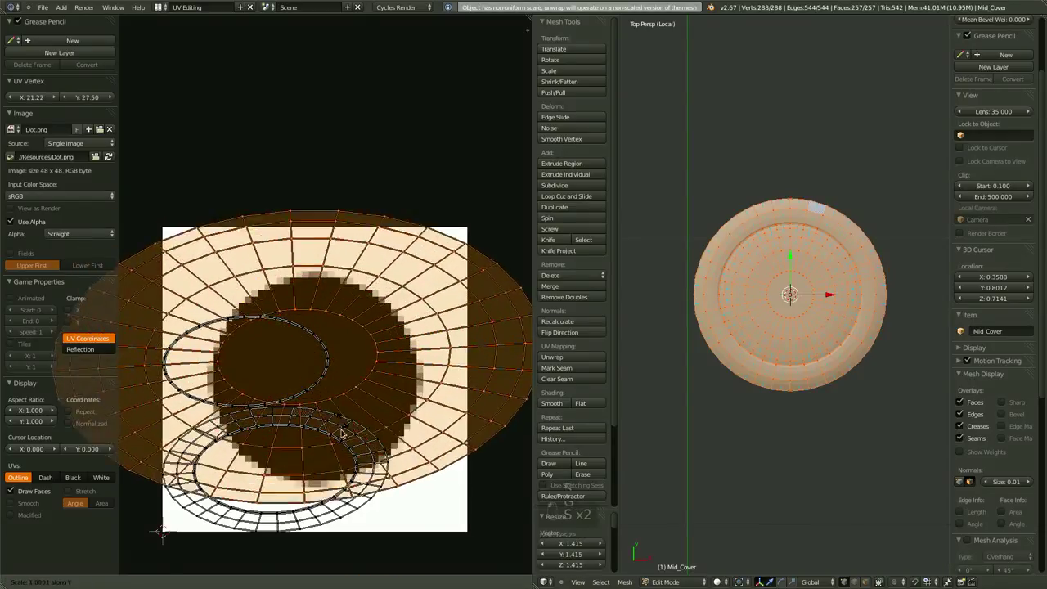
left_click(351, 485)
scroll(354, 481, "down", 2)
key("r")
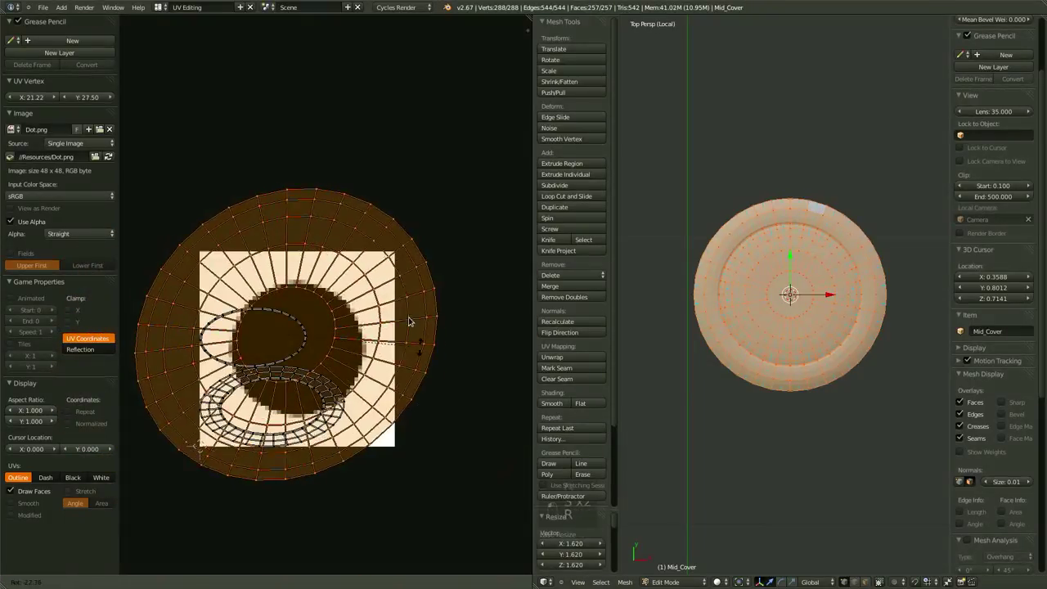
left_click(366, 351)
key("s")
key("x")
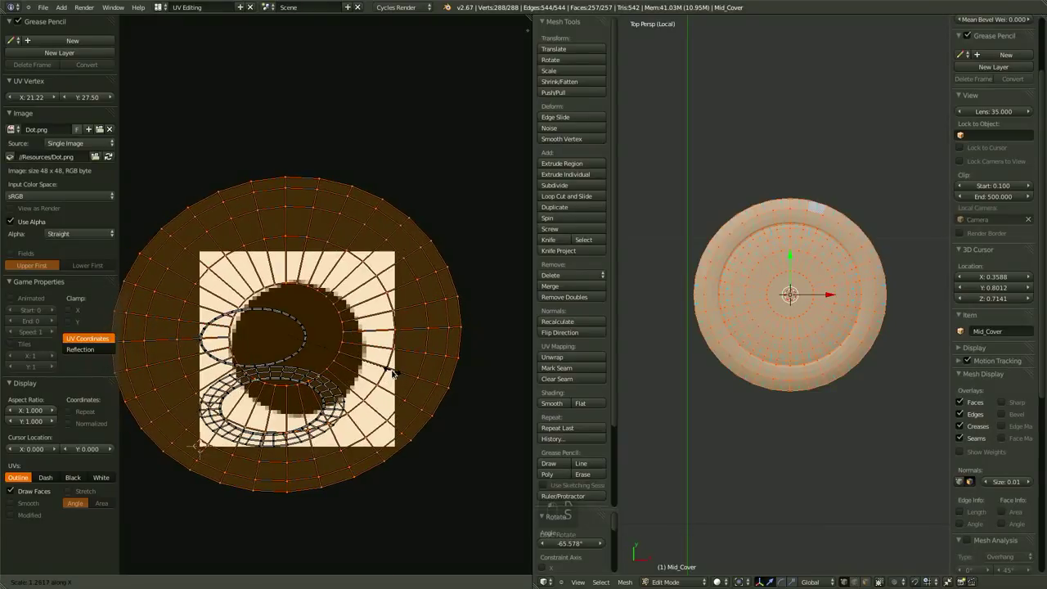
left_click(390, 369)
- Centre the round UV island on the black dot and enlarge it until its inner ring encloses the dot, finishing with a scale of 1.02
key("g")
left_click(401, 404)
key("s")
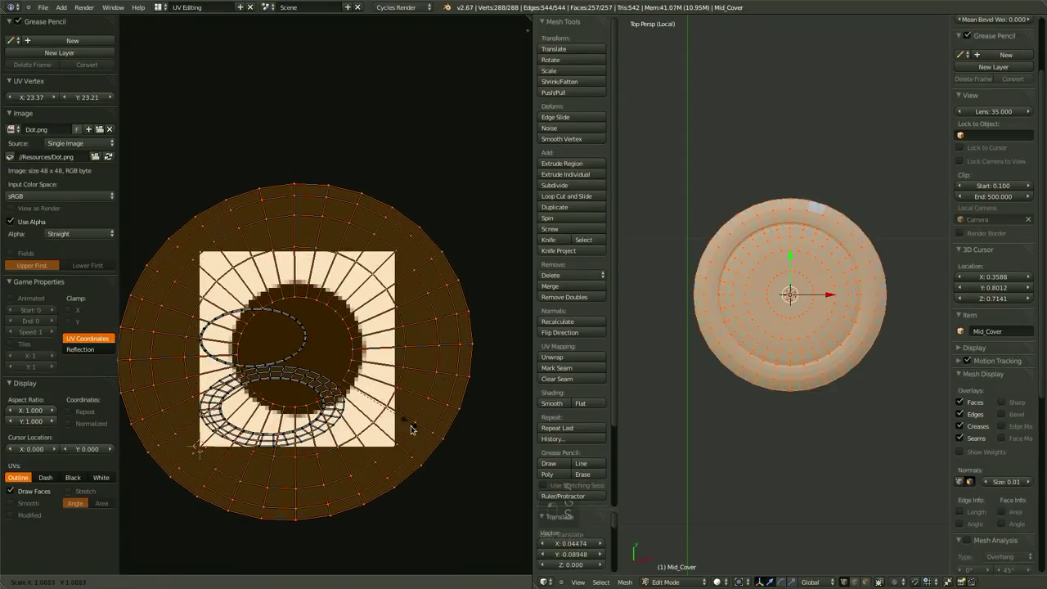
left_click(425, 462)
key("g")
left_click(423, 461)
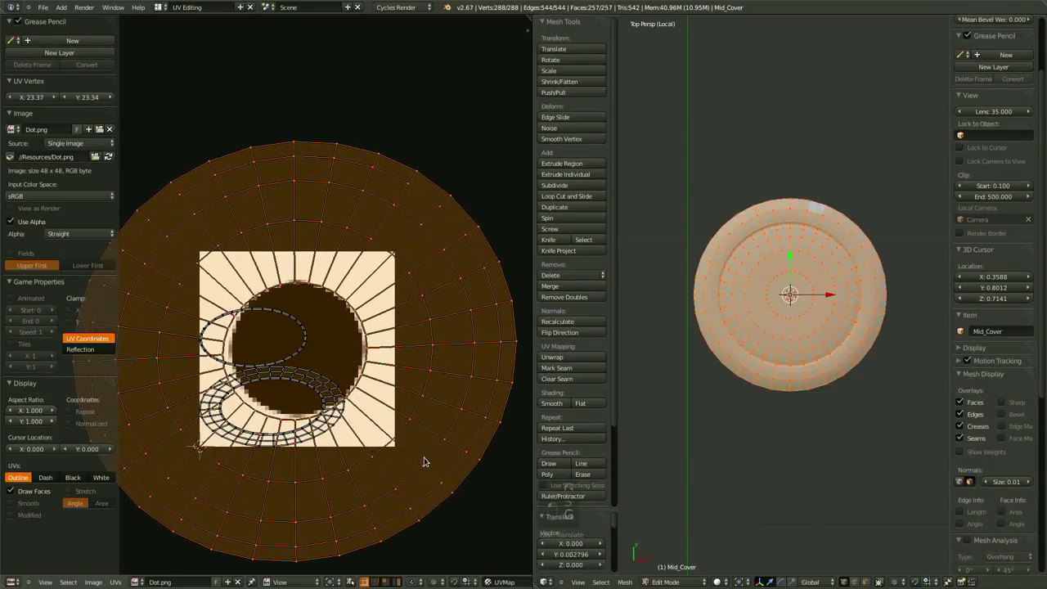
key("g")
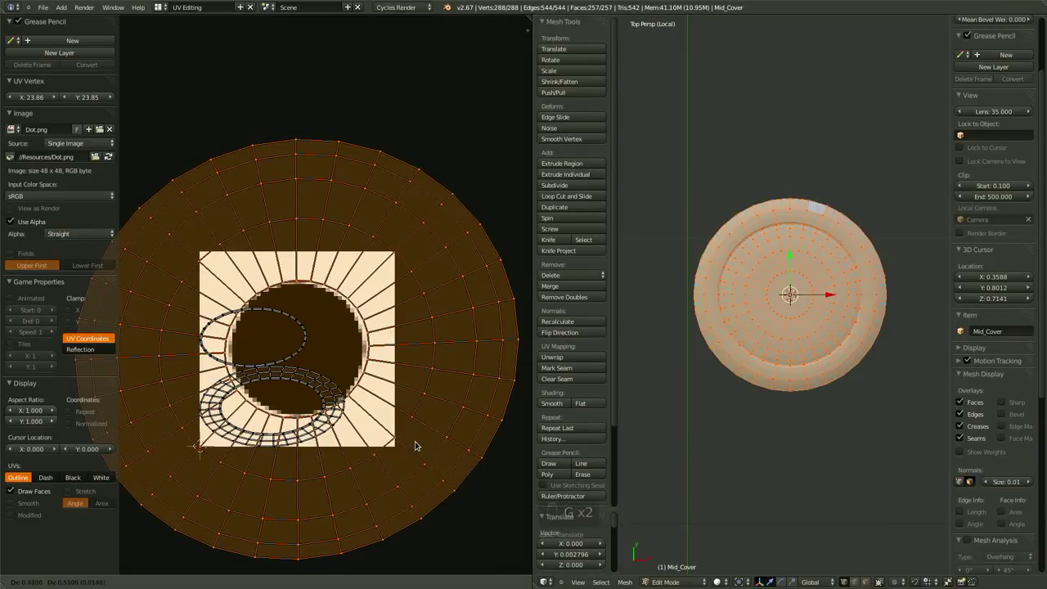
left_click(415, 446)
key("s")
left_click(439, 416)
scroll(397, 405, "down", 2)
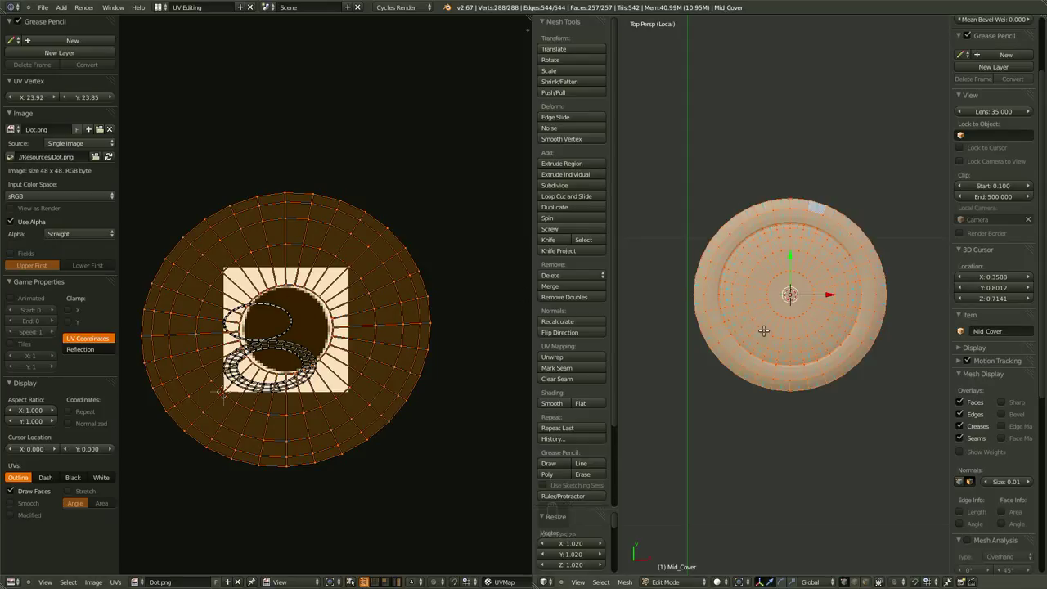
- Save the file in Object Mode and switch to the Materials screen layout
key("Tab")
key("ctrl+s")
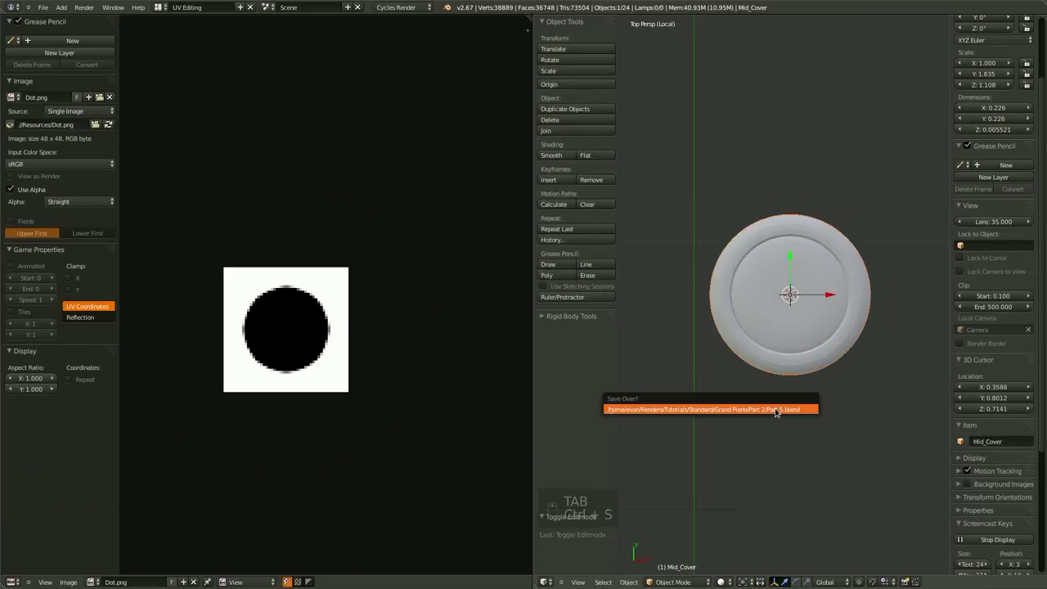
left_click(158, 8)
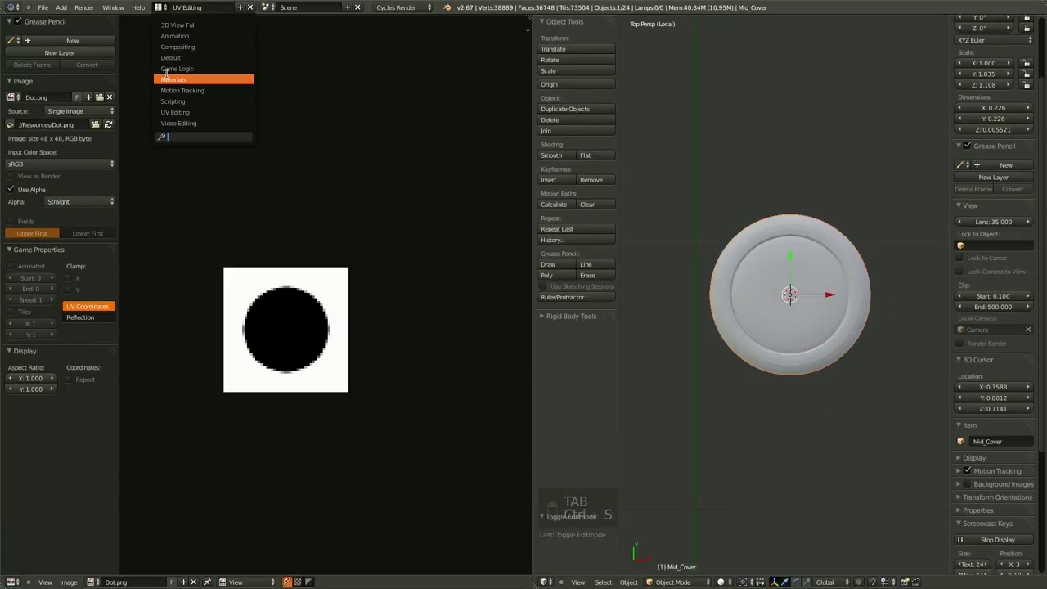
left_click(168, 77)
scroll(444, 205, "down", 3)
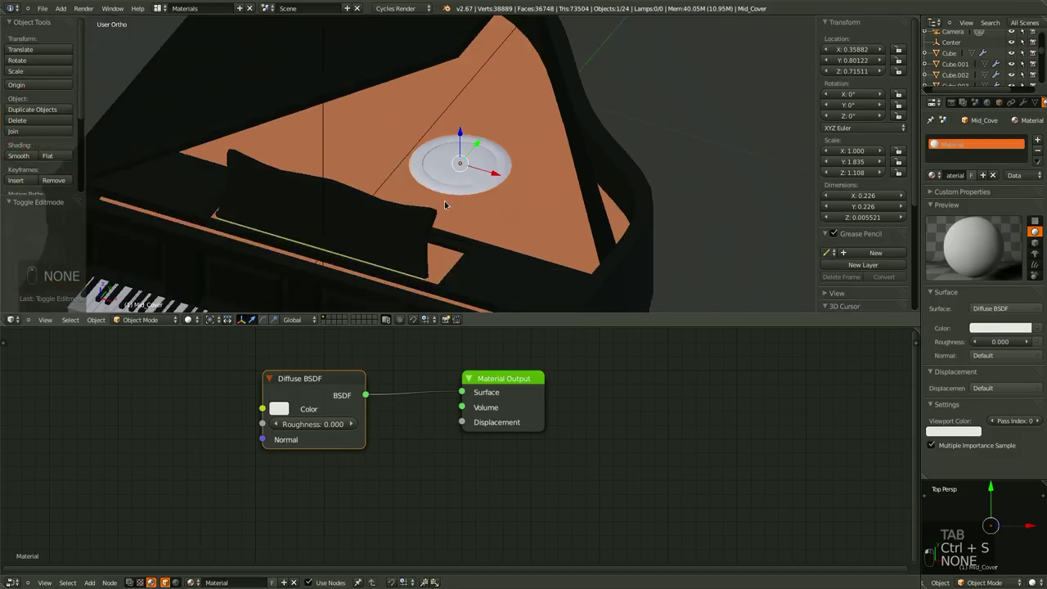
- Isolate the Mid_Cover disc in local view and display it with Material viewport shading
key("KP_Divide")
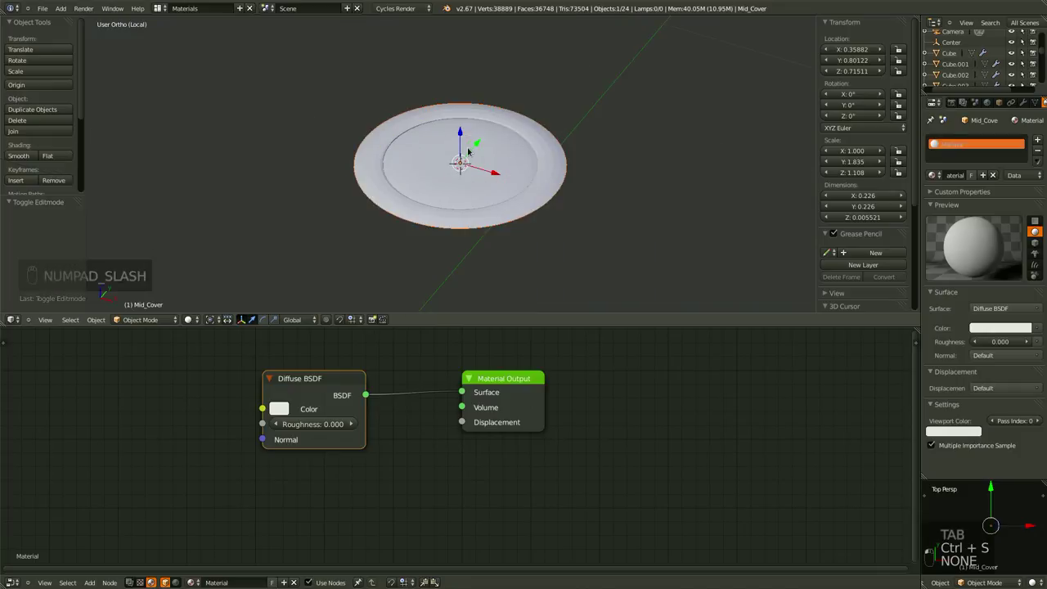
scroll(438, 137, "down", 3)
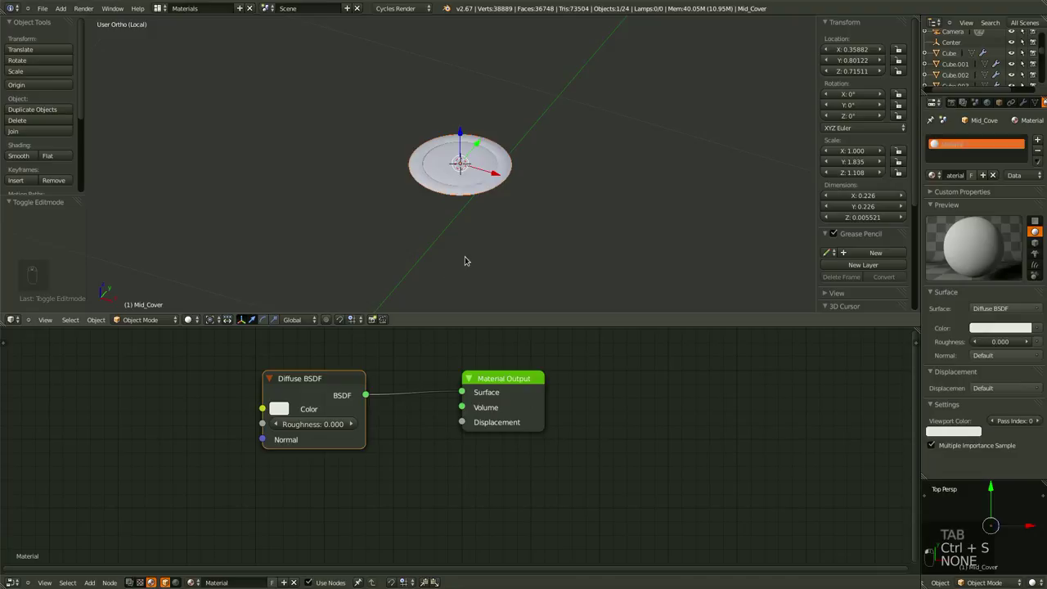
scroll(465, 261, "up", 3)
left_click(189, 319)
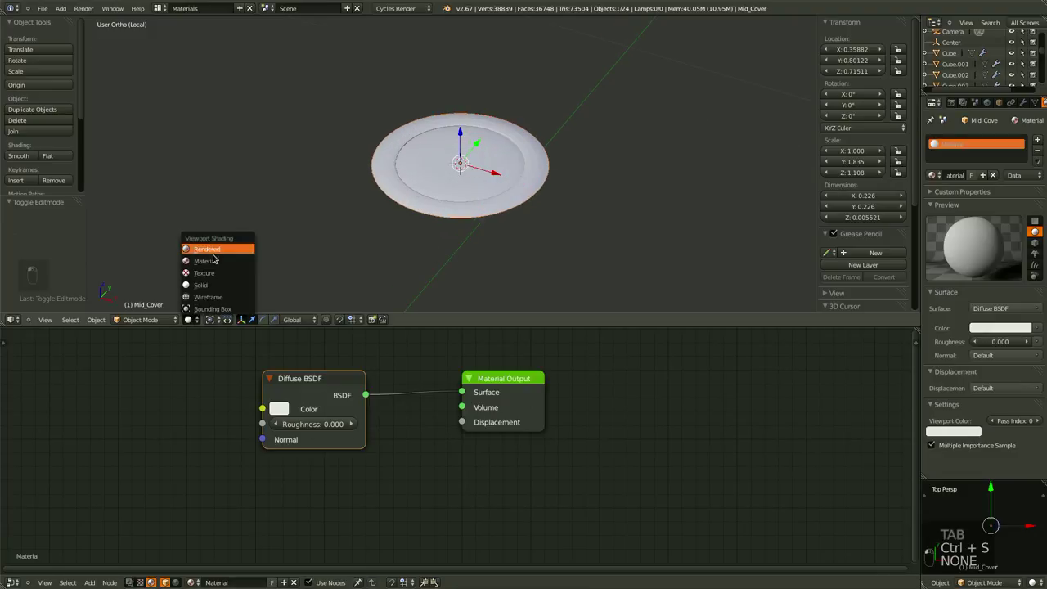
left_click(208, 260)
scroll(438, 244, "up", 2)
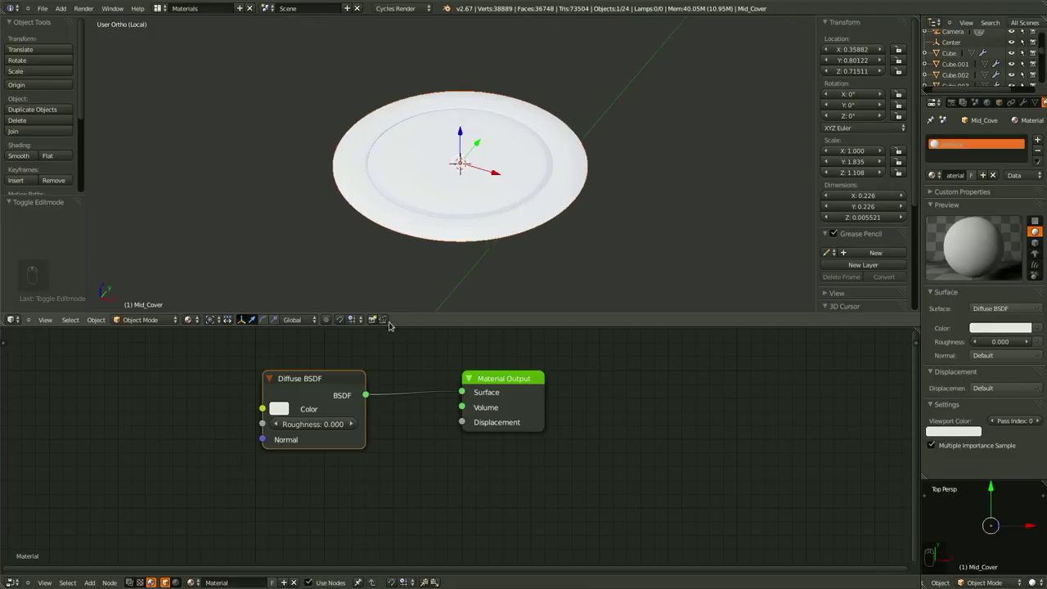
- Move the Diffuse BSDF node away from the Material Output to make room between them
scroll(365, 448, "down", 1)
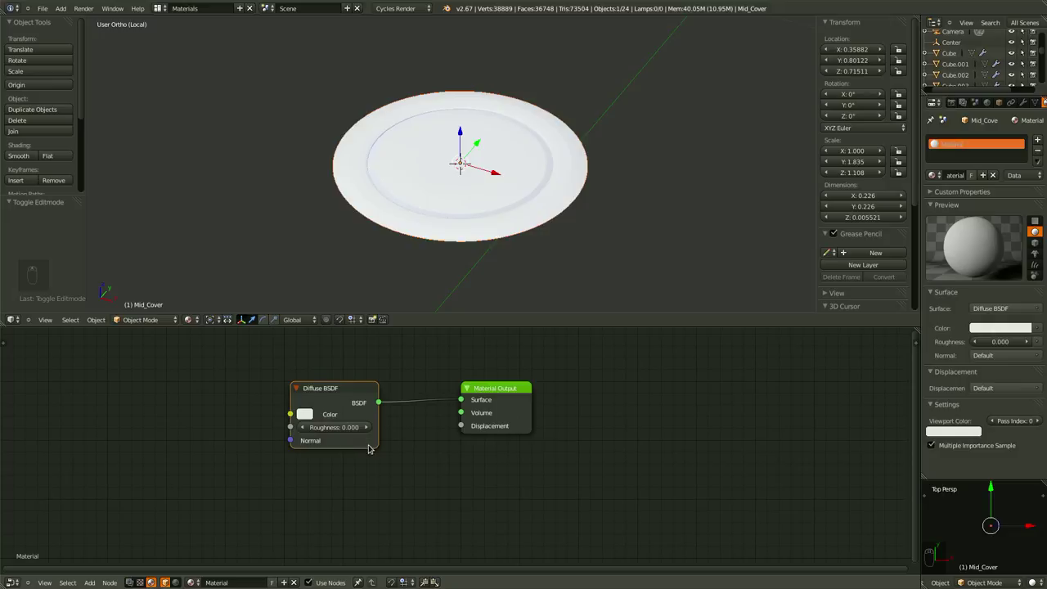
scroll(400, 490, "up", 1)
middle_click_drag(412, 492, 474, 500)
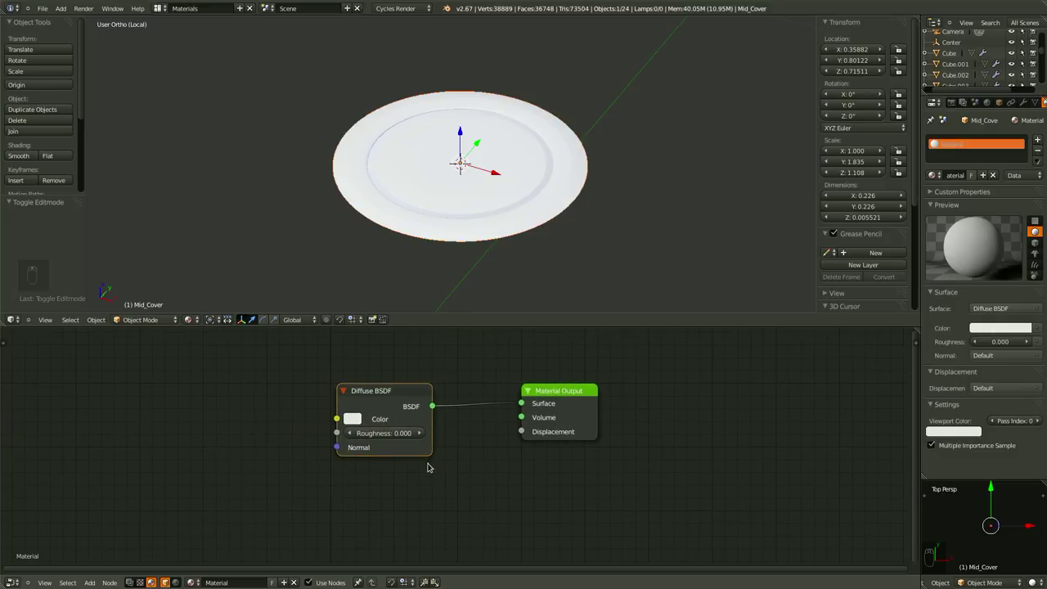
left_click_drag(391, 389, 239, 408)
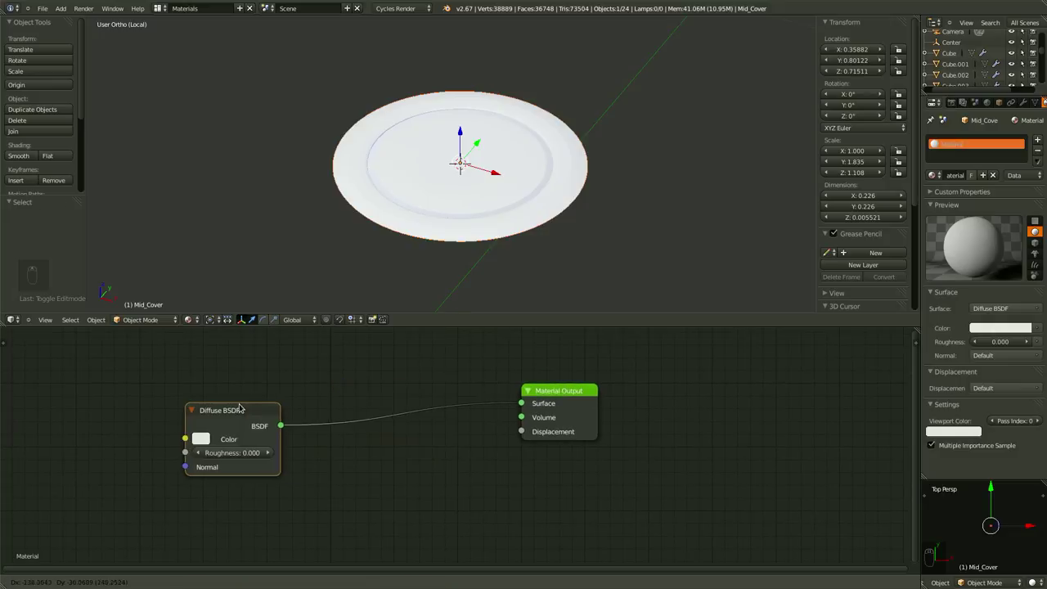
middle_click_drag(457, 476, 523, 458)
middle_click_drag(433, 467, 440, 448)
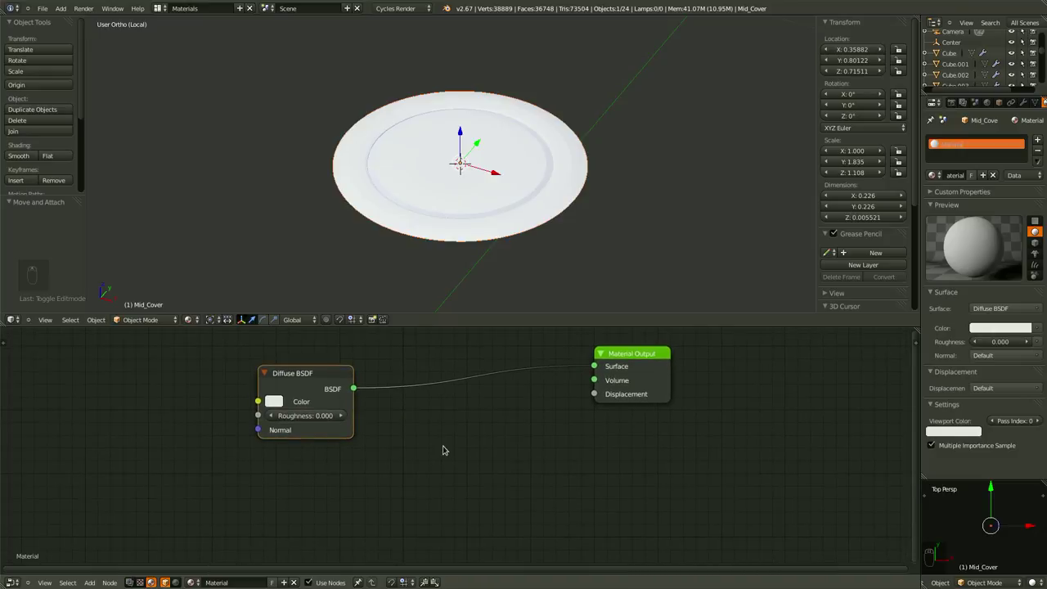
- Add a Transparent BSDF node to the material below the existing nodes
key("shift+a")
left_click(433, 446)
type("Tra")
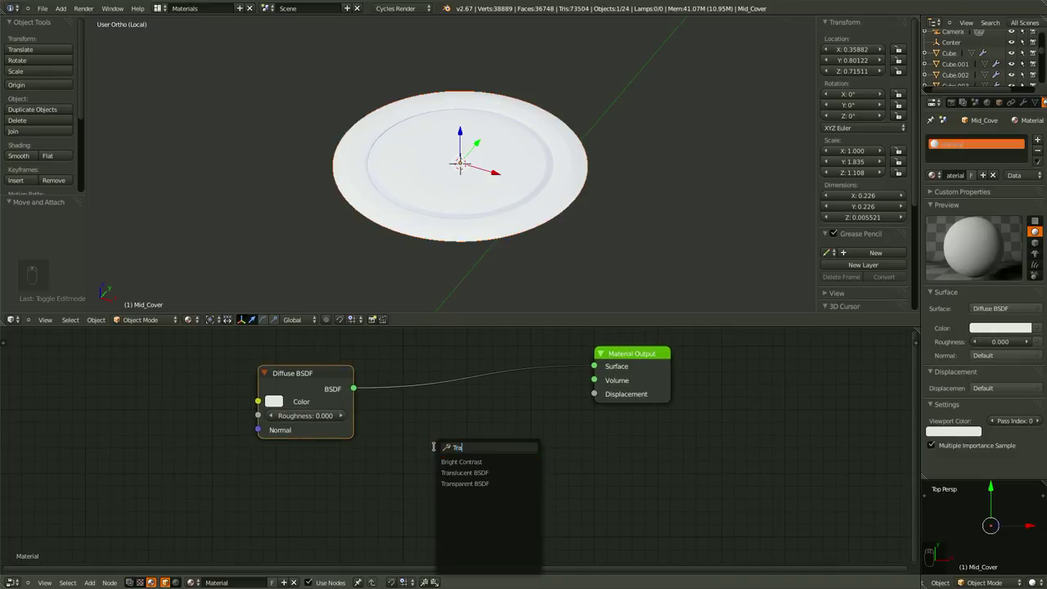
type("n")
key("Down")
key("Return")
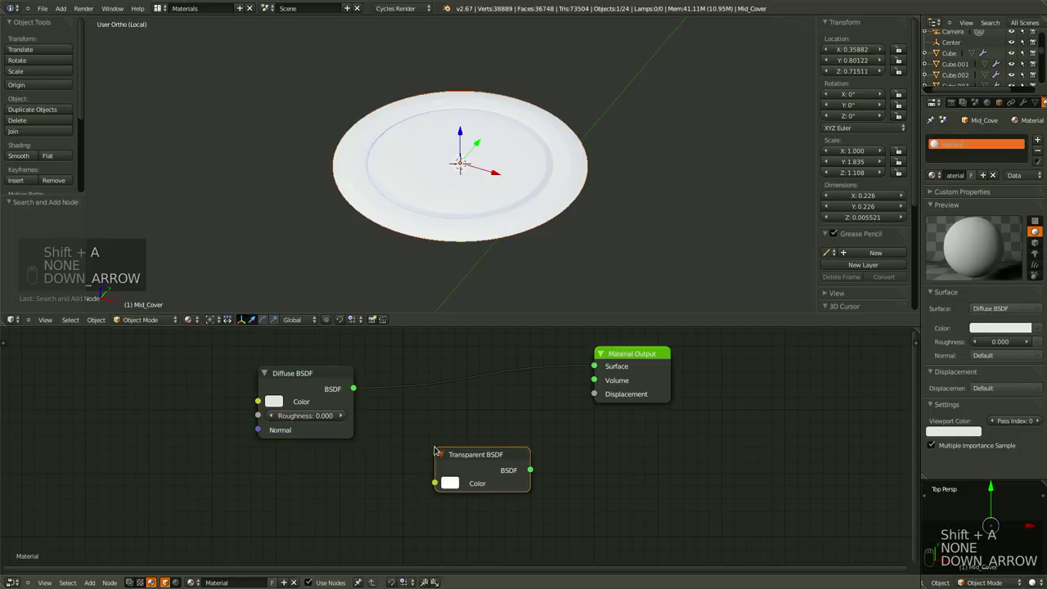
left_click(435, 465)
- Link the Transparent BSDF to the output's Surface instead of the Diffuse BSDF, and line both shaders up one above the other
right_click_drag(516, 350, 551, 415, "ctrl")
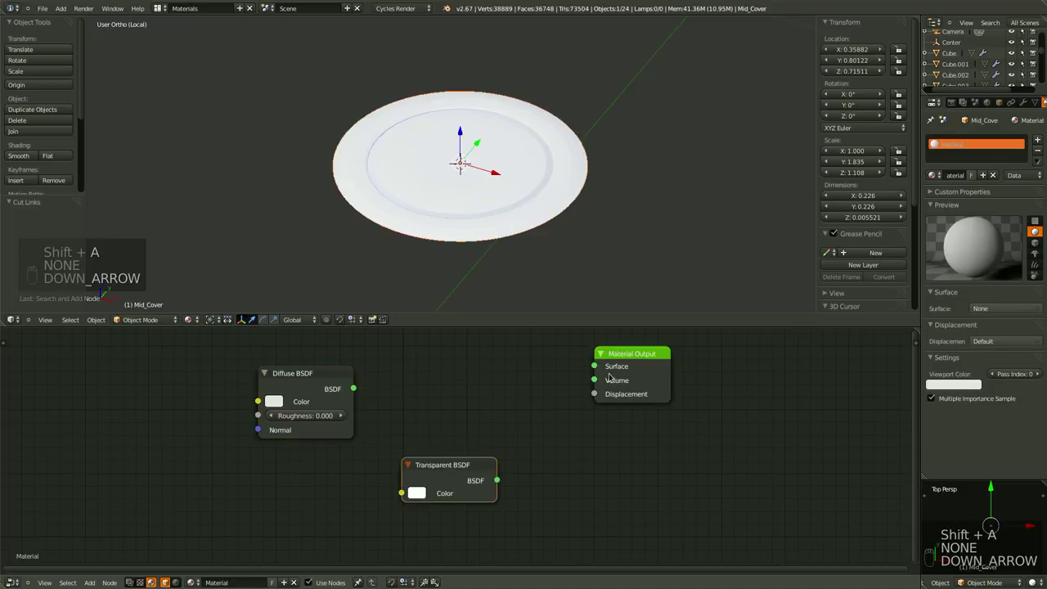
left_click_drag(593, 367, 497, 480)
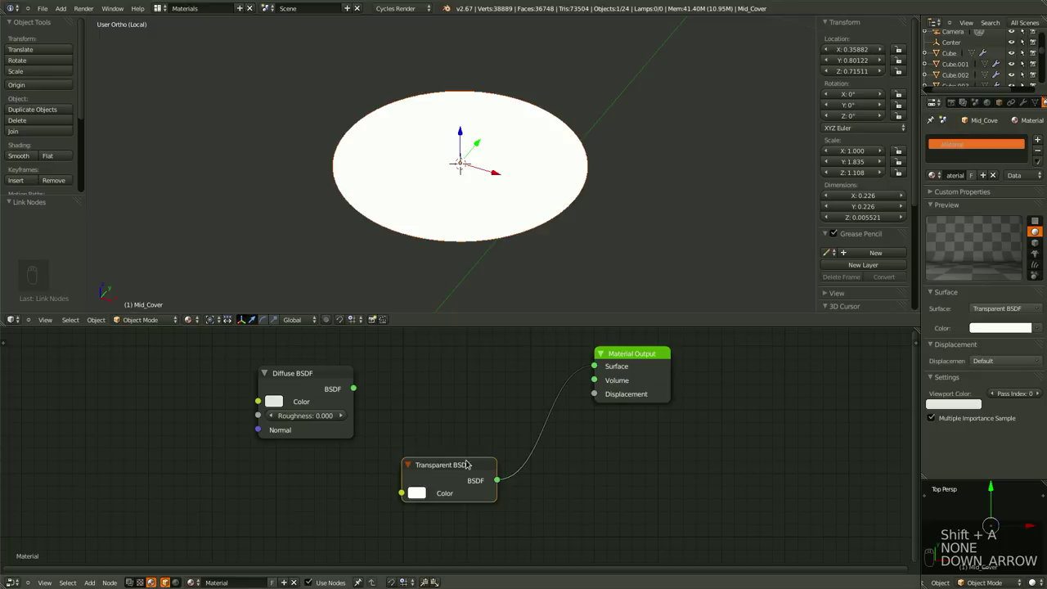
left_click_drag(467, 464, 302, 415)
left_click(305, 373)
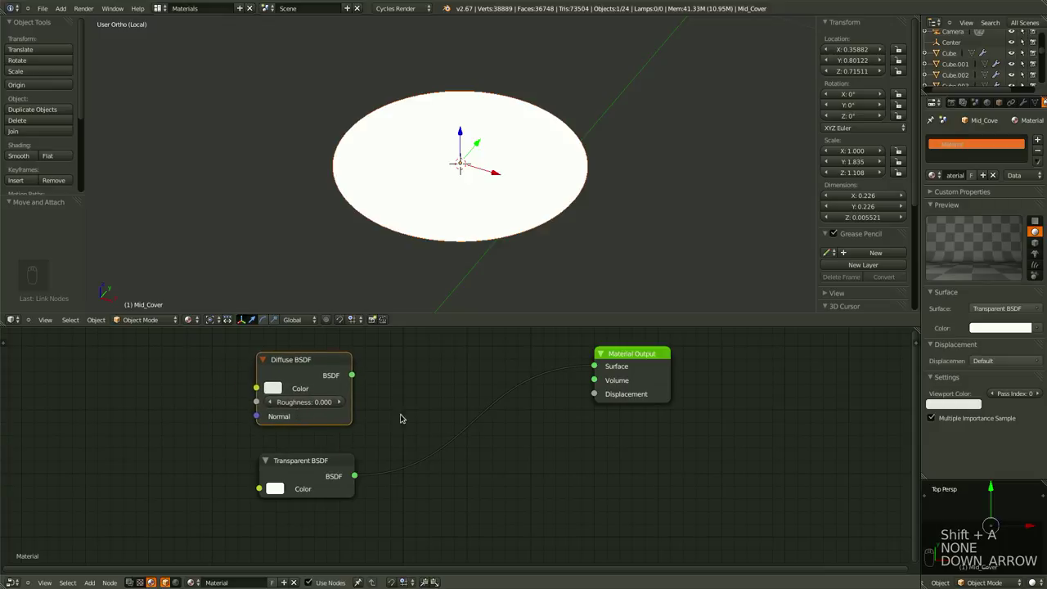
- Cut the Transparent BSDF's link to the output and add a Mix Shader between the shaders and the Material Output
right_click_drag(461, 402, 510, 467, "ctrl")
key("shift+a")
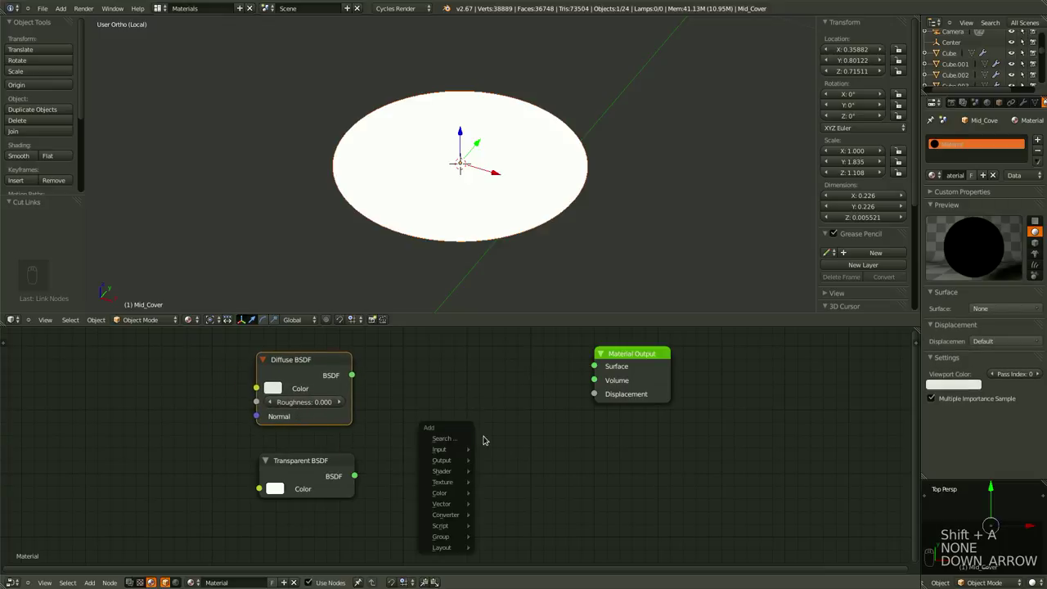
left_click(450, 438)
type("mix")
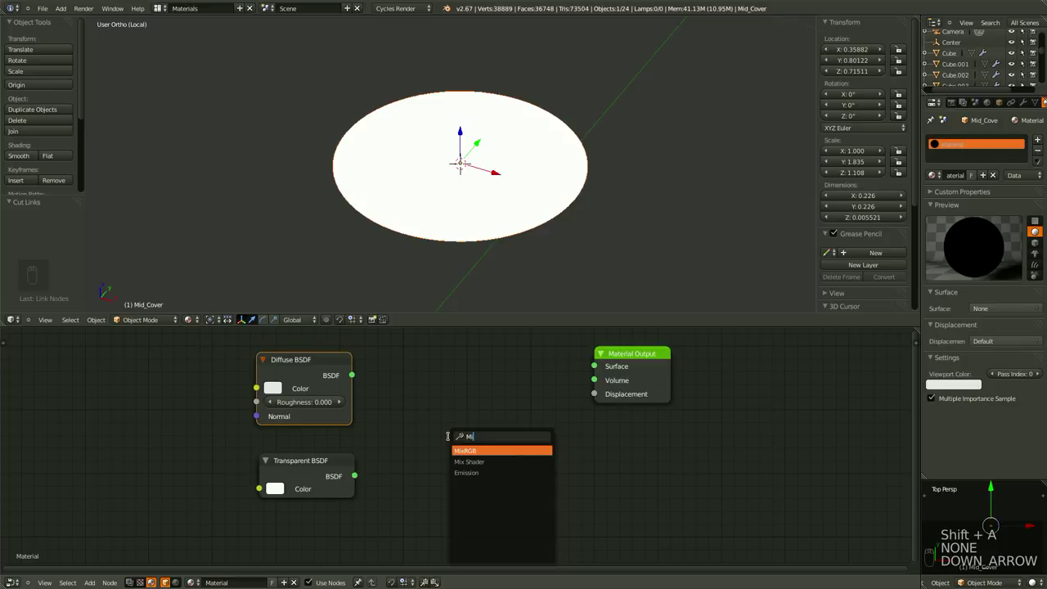
key("Return")
left_click_drag(486, 443, 485, 352)
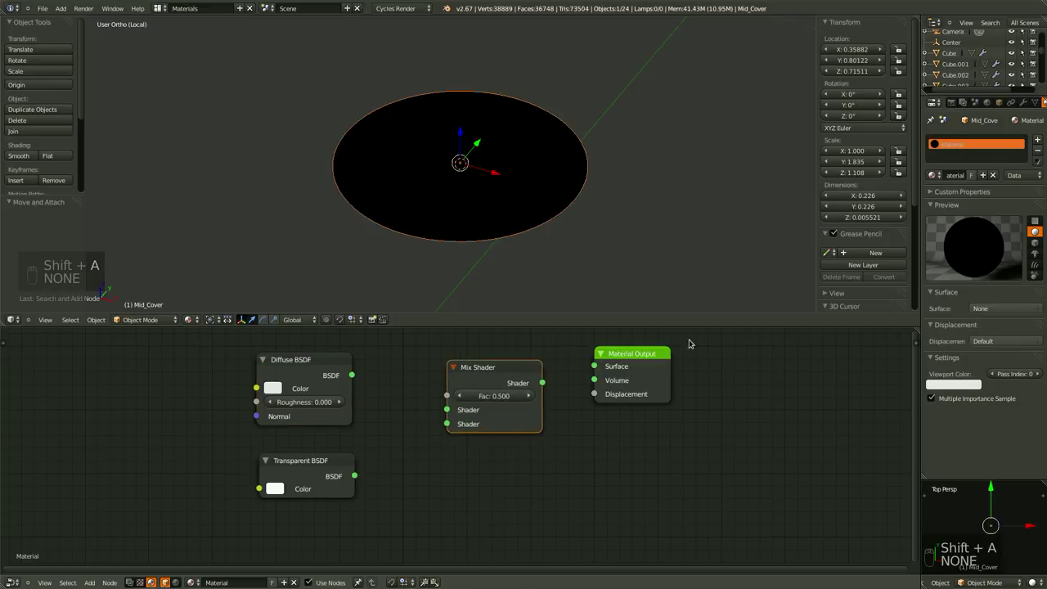
- Connect the Mix Shader to the Surface output, with Diffuse BSDF in its first shader input and Transparent BSDF in its second
left_click_drag(594, 366, 542, 383)
left_click(502, 384)
left_click(328, 368, "shift")
key("f")
left_click(326, 461)
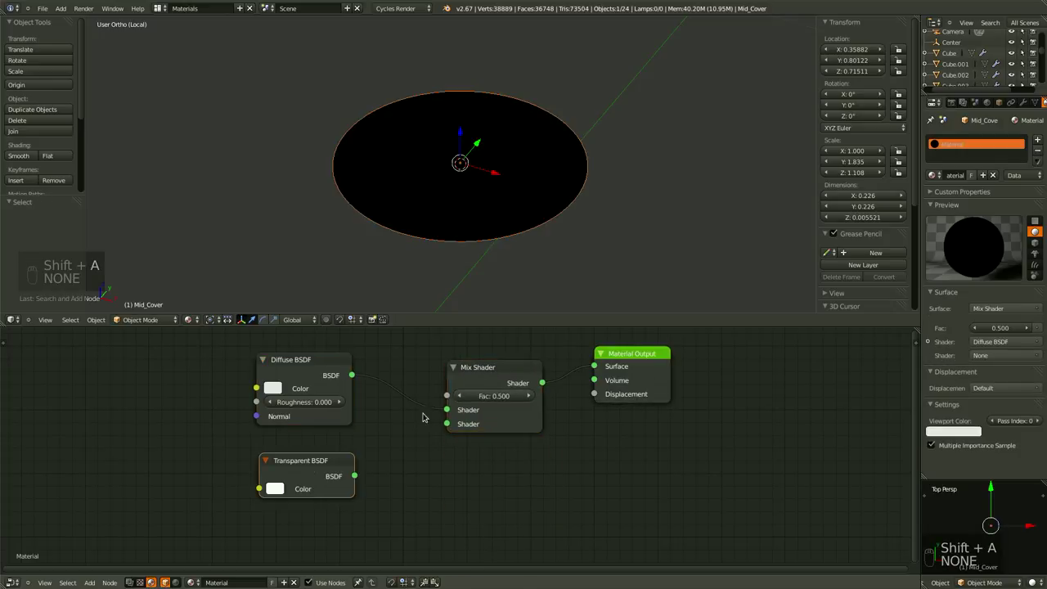
left_click(476, 374, "shift")
key("f")
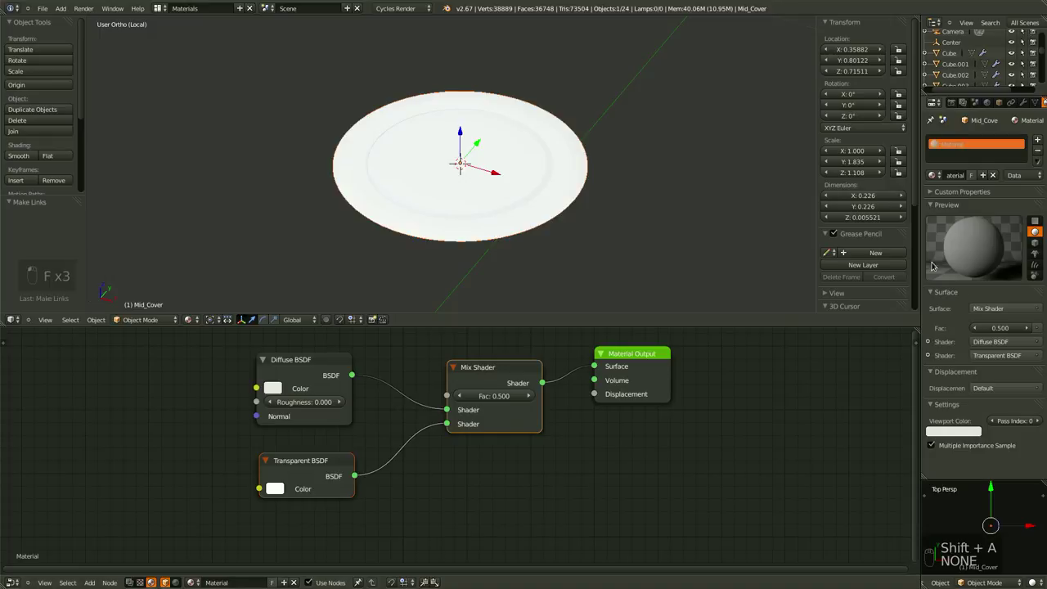
middle_click_drag(622, 457, 629, 490)
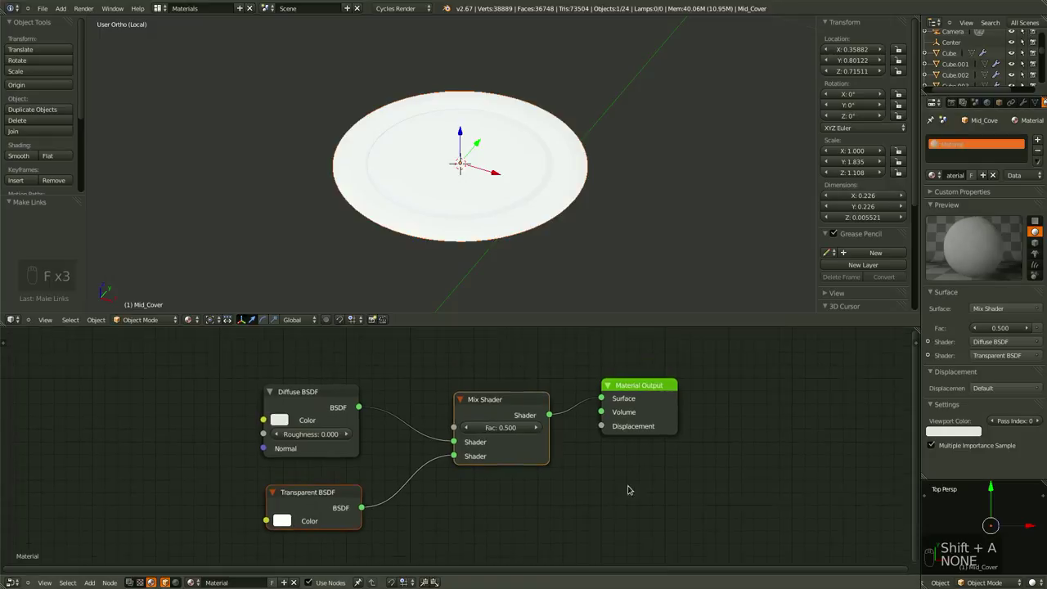
scroll(466, 475, "up", 1)
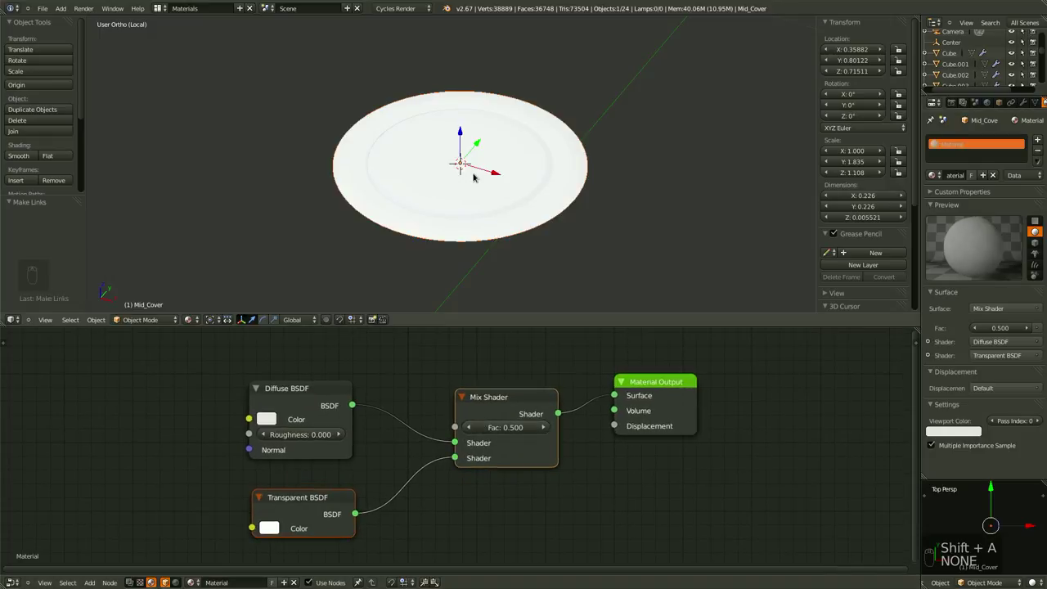
- Add an Image Texture node to the material above the Diffuse BSDF
middle_click_drag(444, 515, 470, 509)
scroll(470, 510, "down", 3)
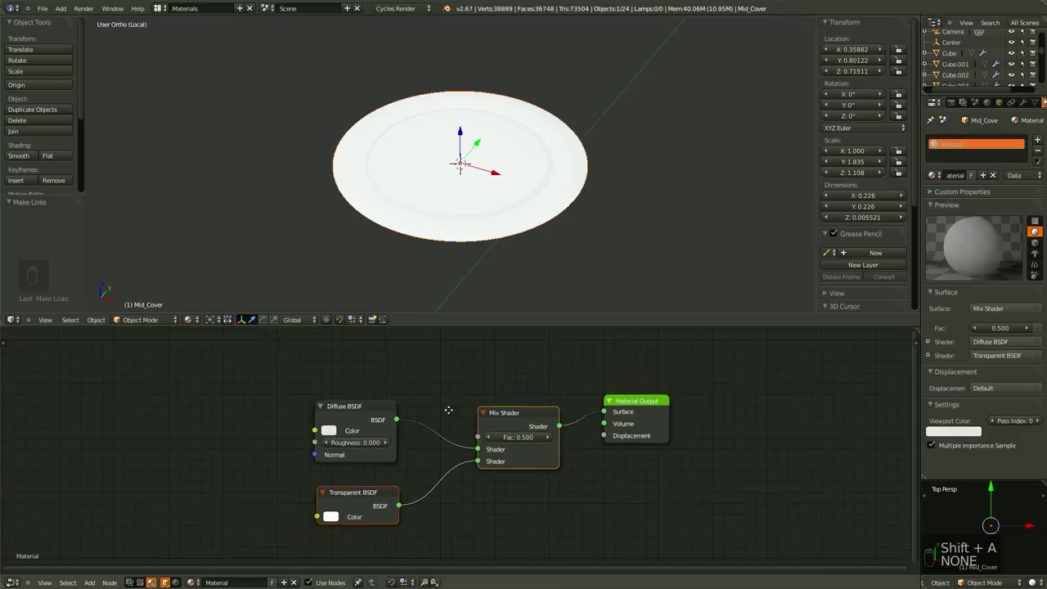
middle_click_drag(450, 412, 462, 472)
key("shift+a")
left_click(396, 353)
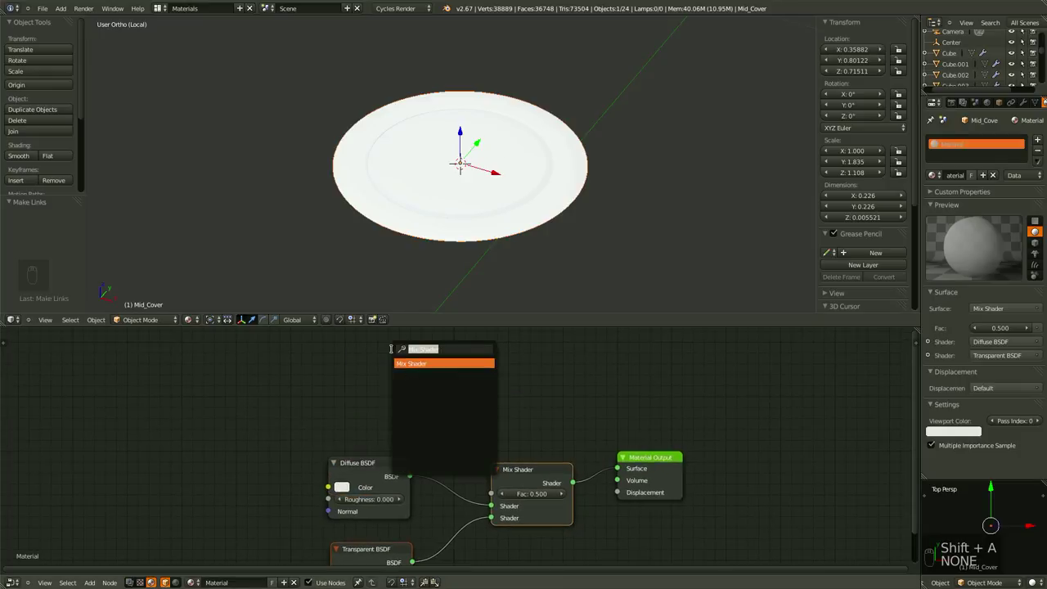
type("Ima")
key("Return")
left_click(393, 352)
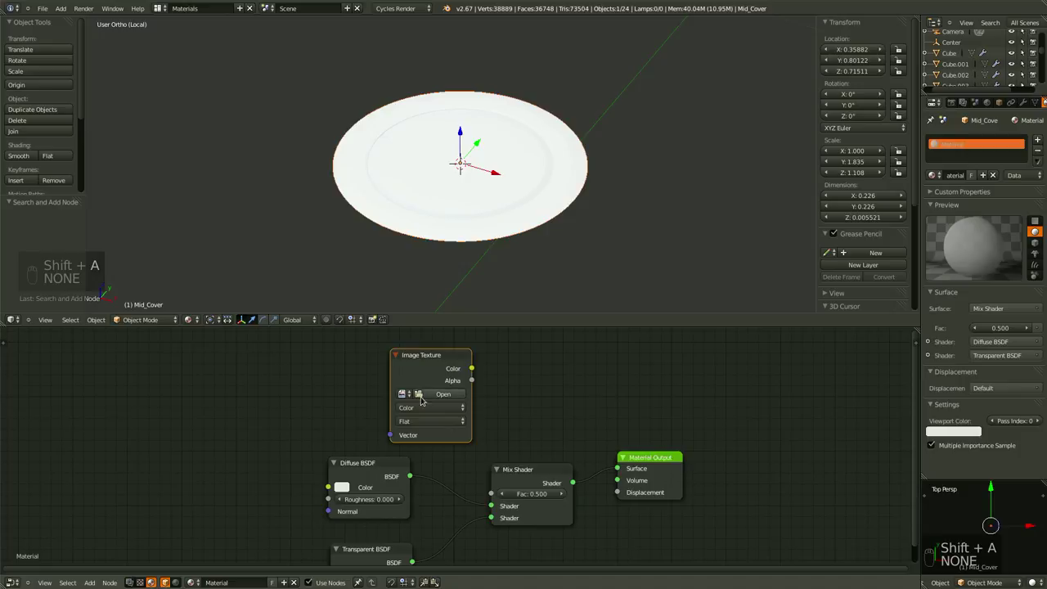
- Load Dot.png into the Image Texture, link its Color to the Mix Shader's Fac, and place the node clear of the shaders
left_click(403, 394)
left_click_drag(421, 357, 489, 495)
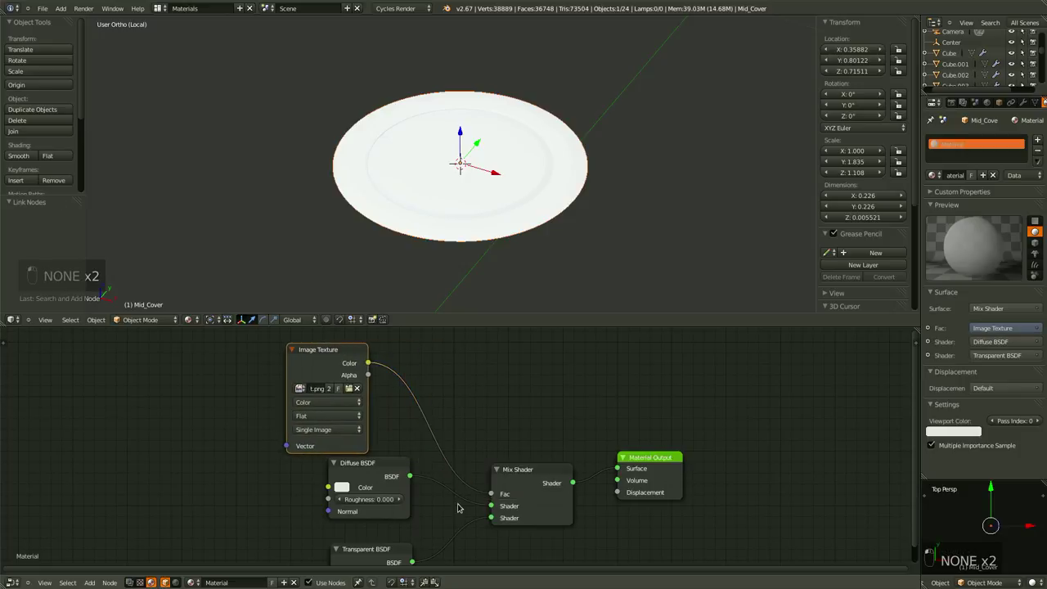
middle_click_drag(466, 435, 474, 481)
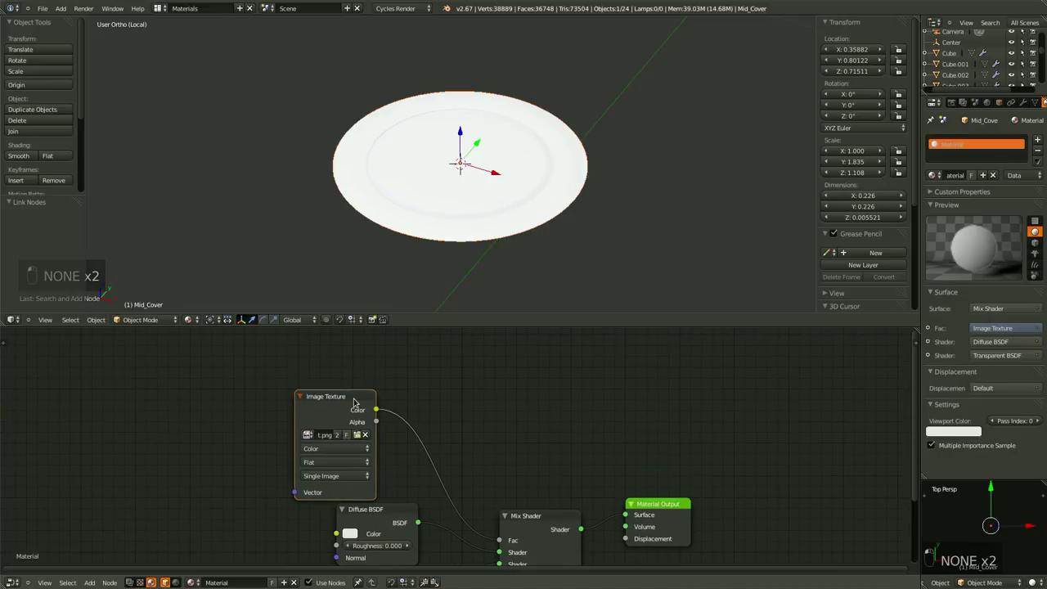
left_click_drag(354, 401, 272, 375)
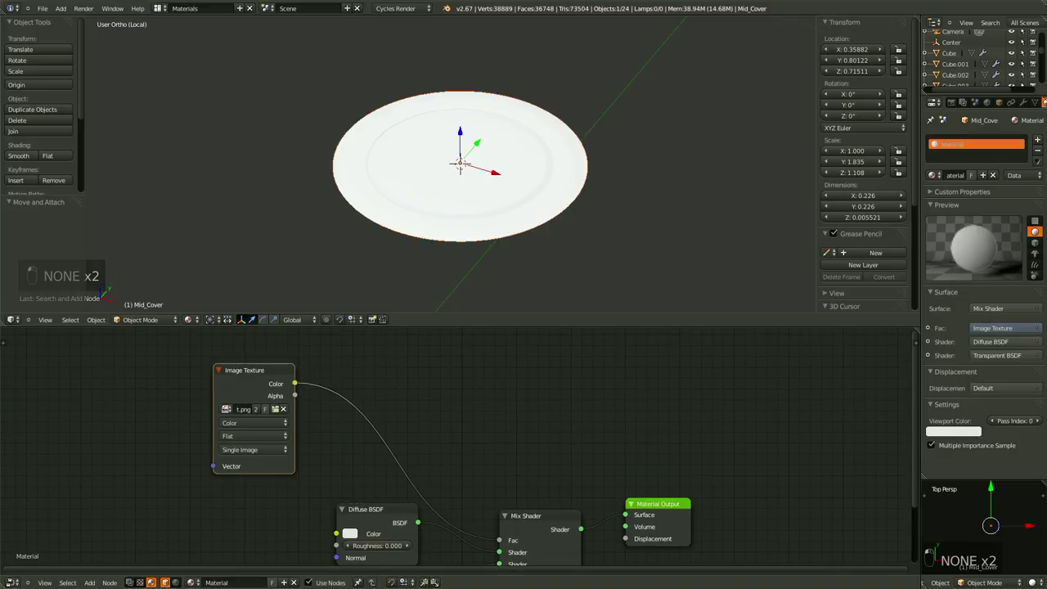
middle_click_drag(520, 474, 526, 456)
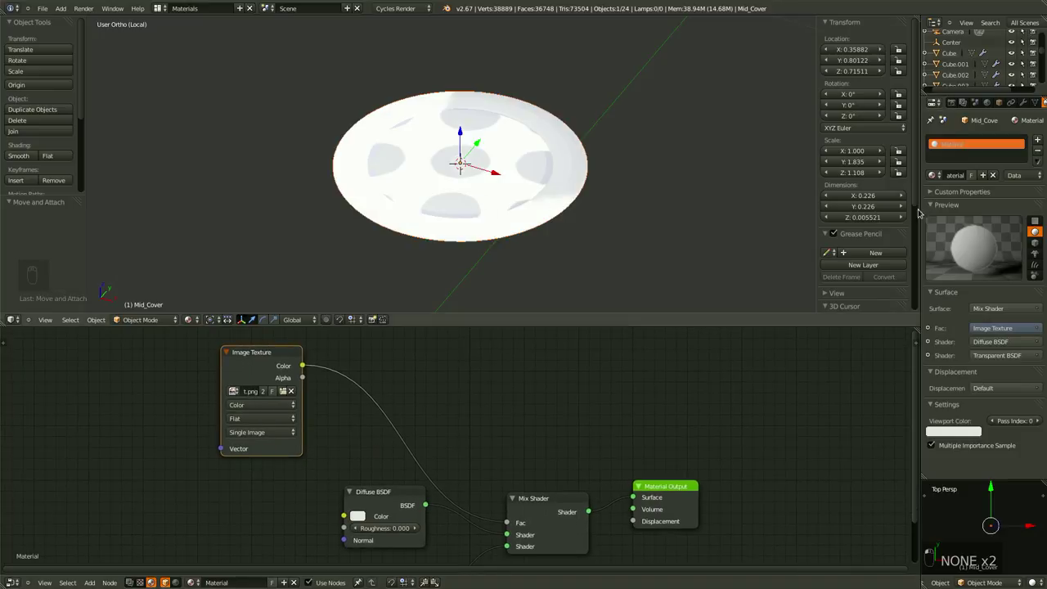
- Insert an Invert node into the link between the Image Texture's Color and the Mix Shader's Fac
middle_click_drag(360, 491, 430, 483)
scroll(431, 482, "up", 1)
key("shift+a")
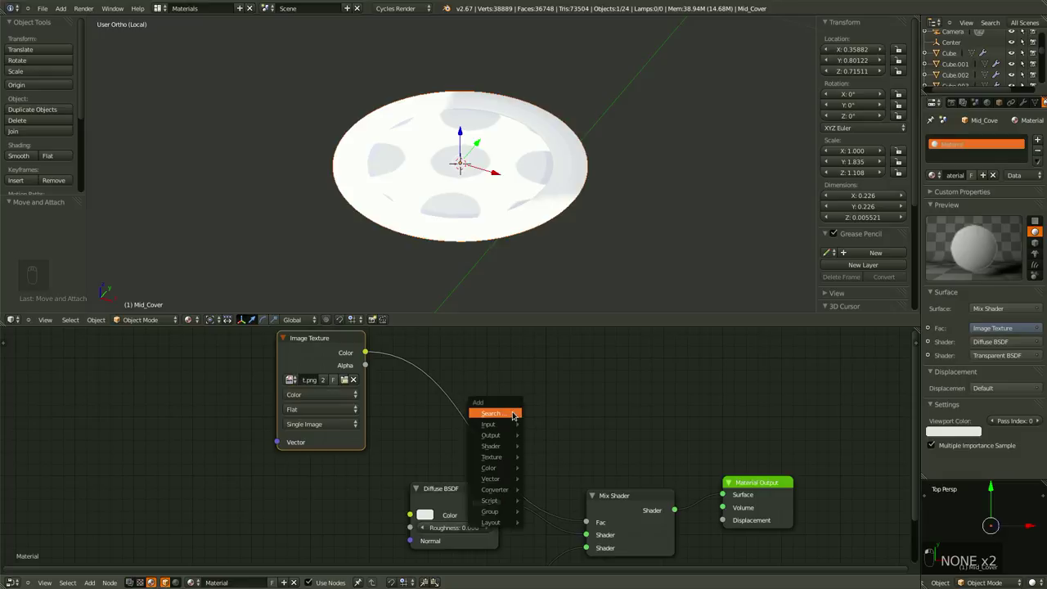
left_click(503, 412)
type("In")
key("Down")
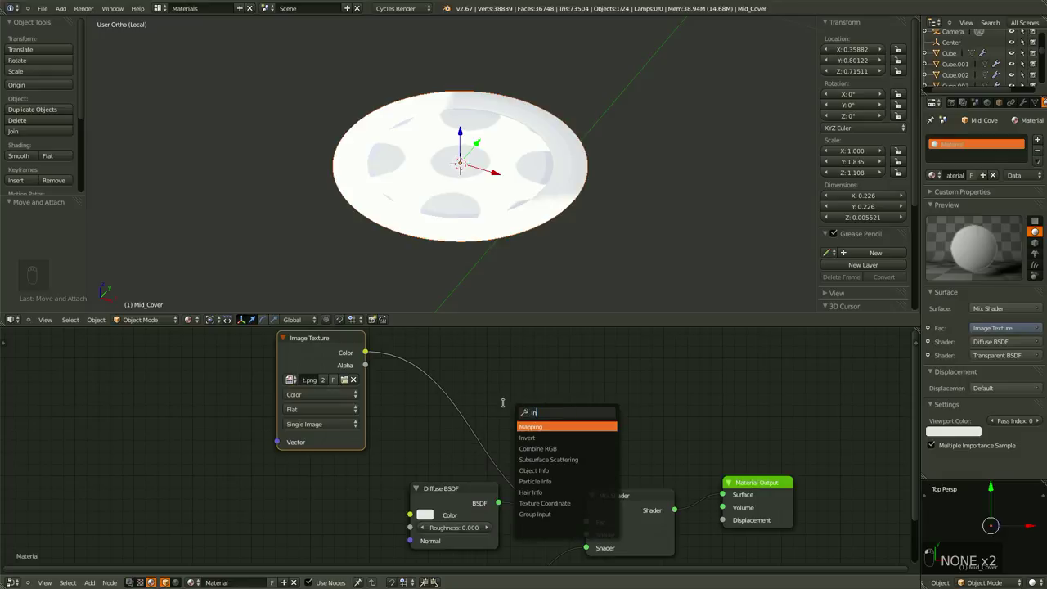
key("Return")
key("g")
left_click(445, 380)
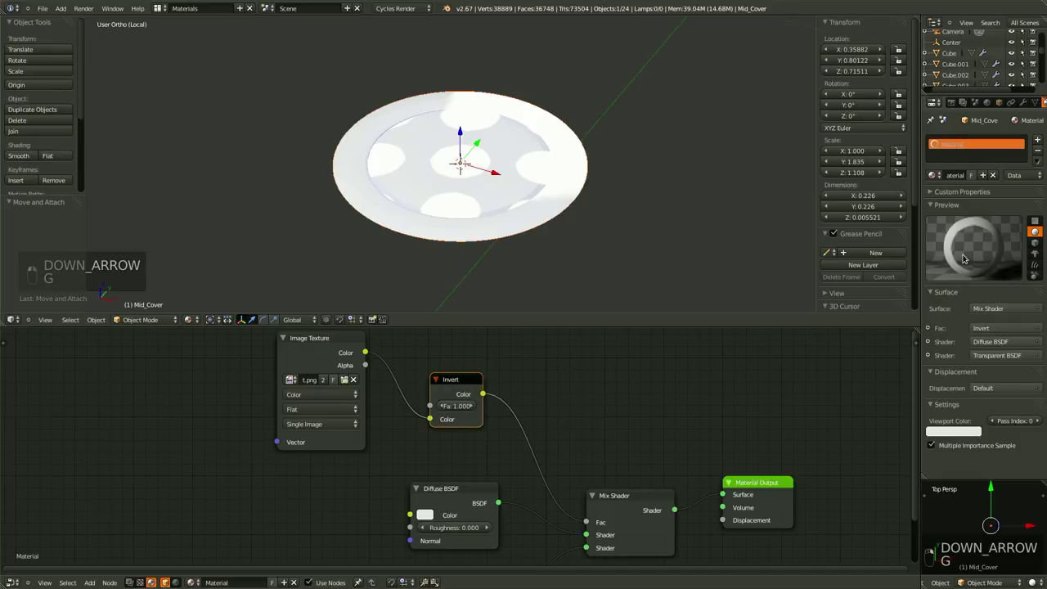
key("g")
left_click(502, 420)
- Add a Mapping node before the Image Texture and link its Vector output to the texture's Vector input
middle_click_drag(540, 431, 730, 464)
scroll(654, 461, "down", 3)
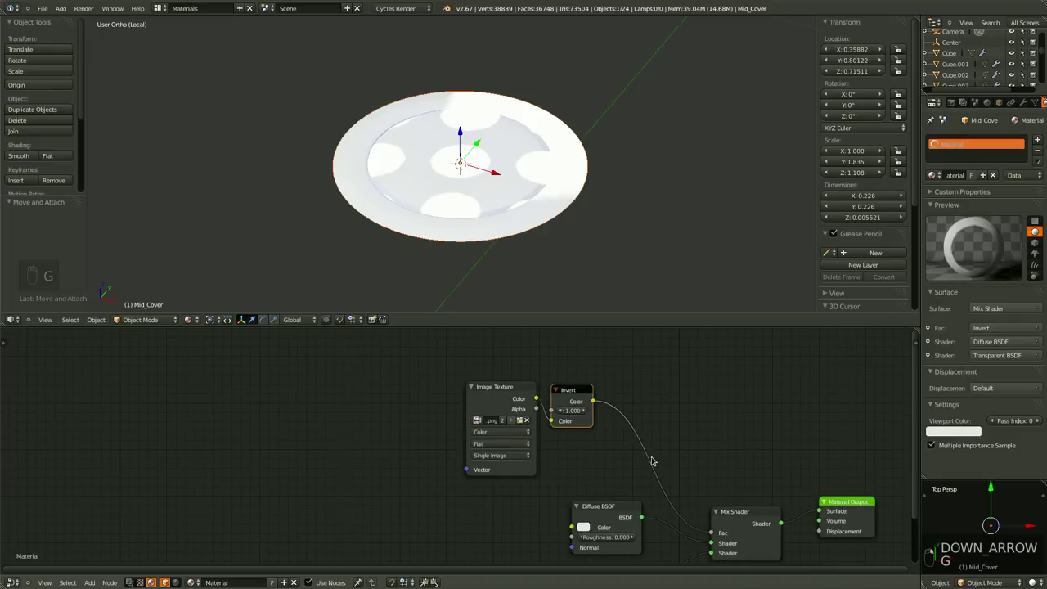
middle_click_drag(654, 474, 737, 464)
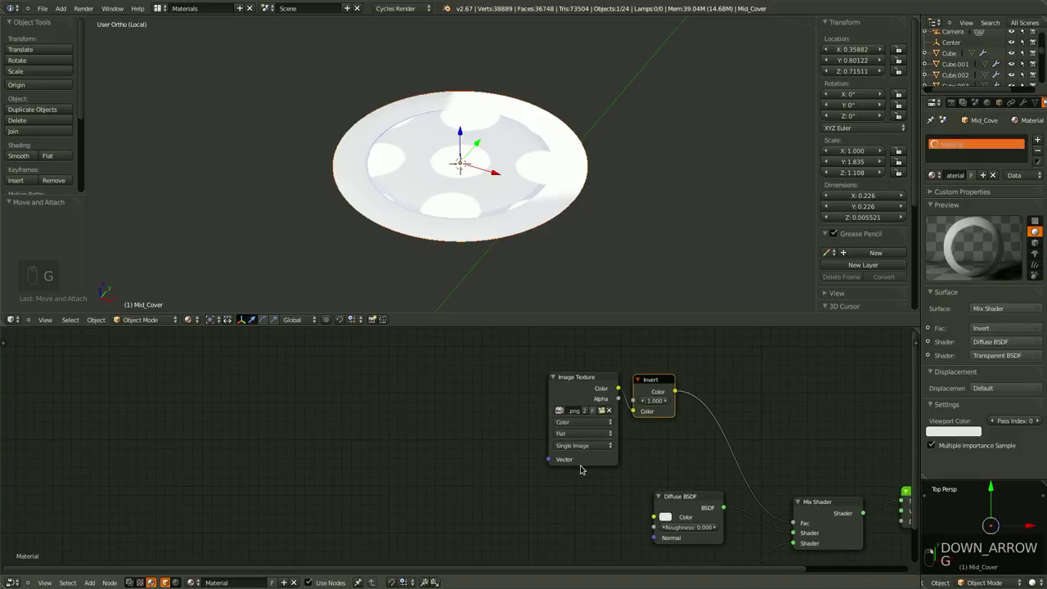
key("shift+a")
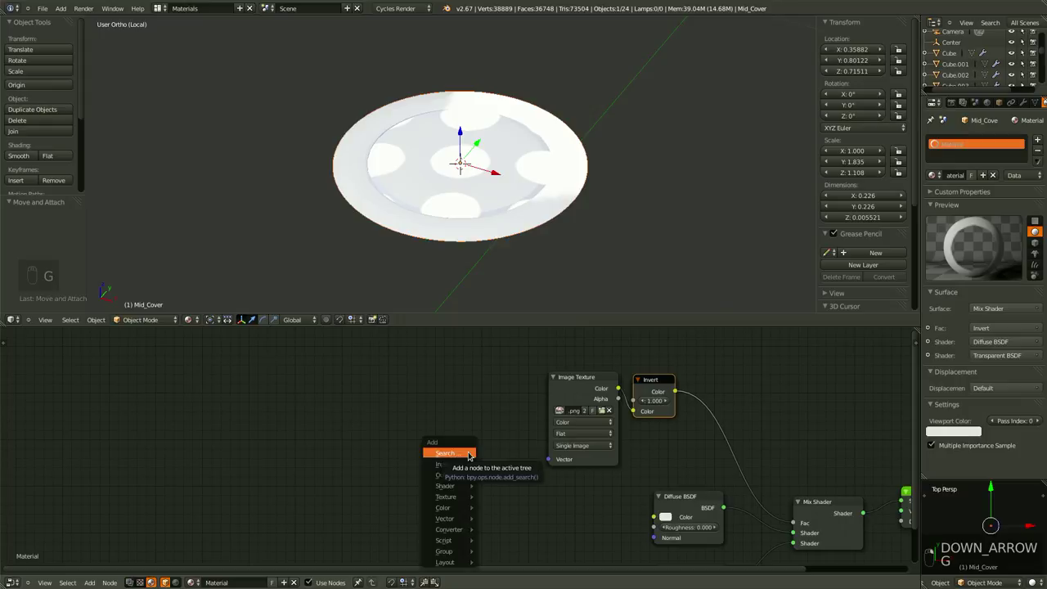
left_click(468, 453)
type("Ma")
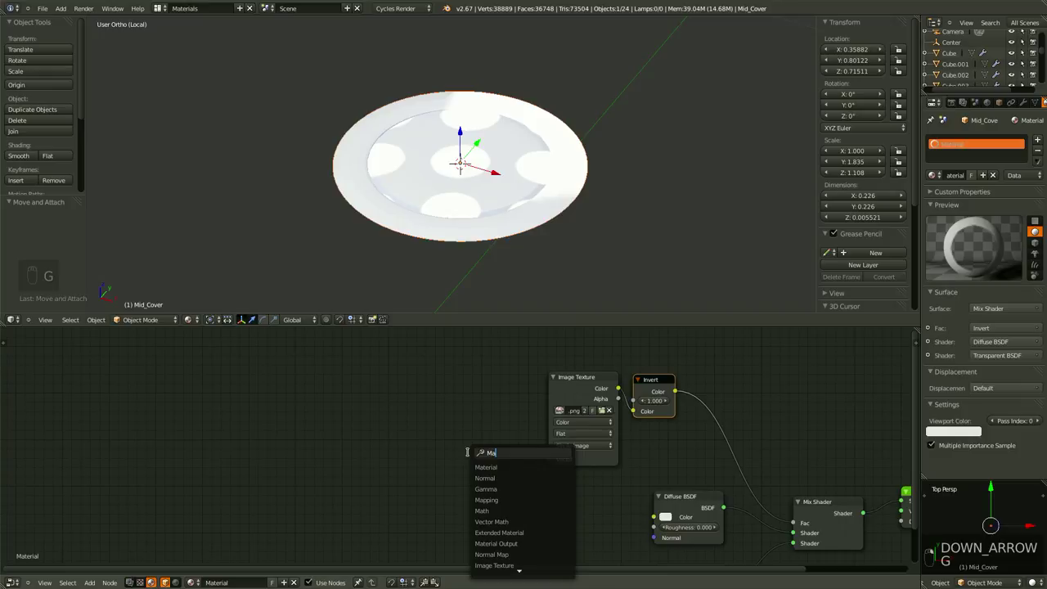
type("pp")
key("Return")
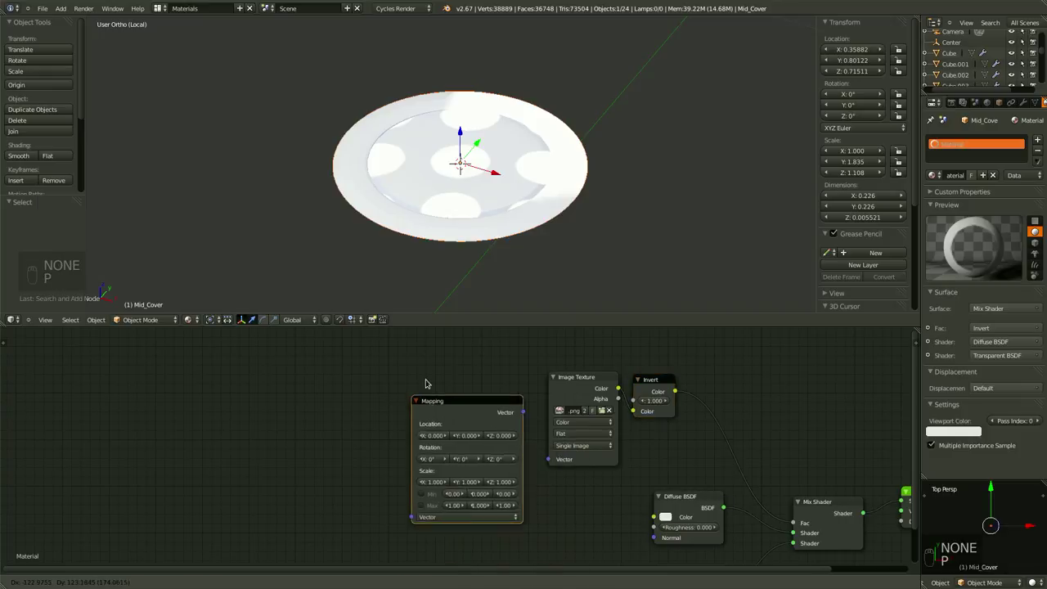
left_click(414, 366)
left_click_drag(505, 375, 545, 459)
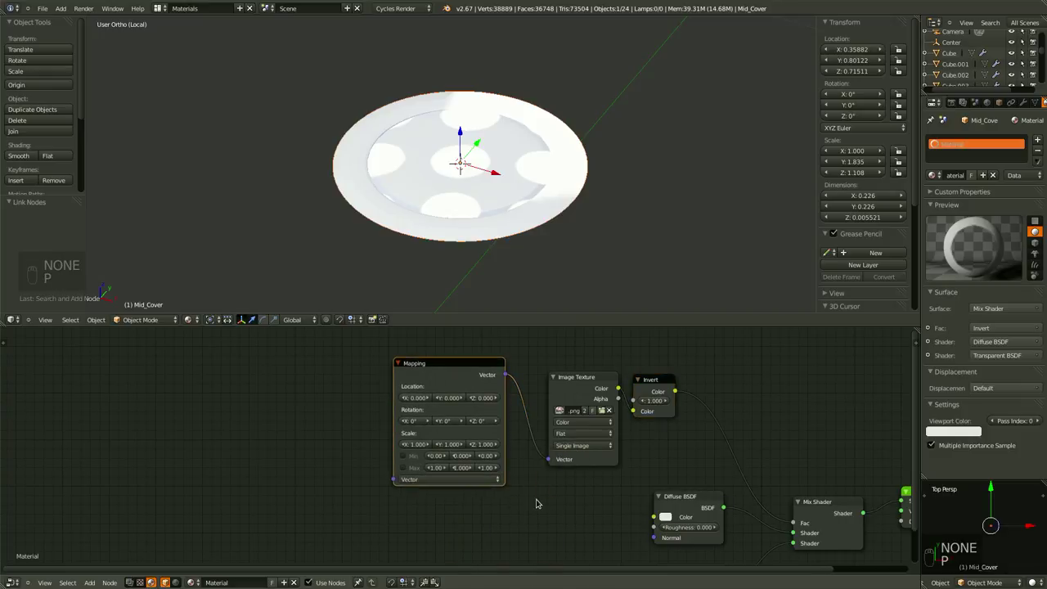
- Add a Texture Coordinate node before the Mapping node and link its UV output to the Mapping's Vector input
middle_click_drag(316, 442, 486, 452)
key("shift+a")
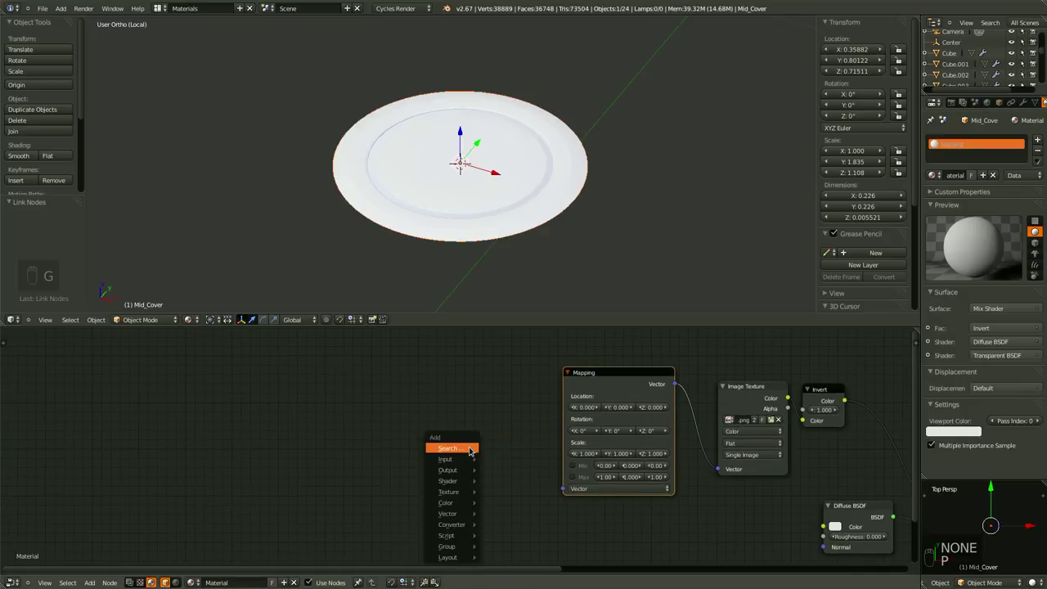
left_click(471, 448)
type("Tex")
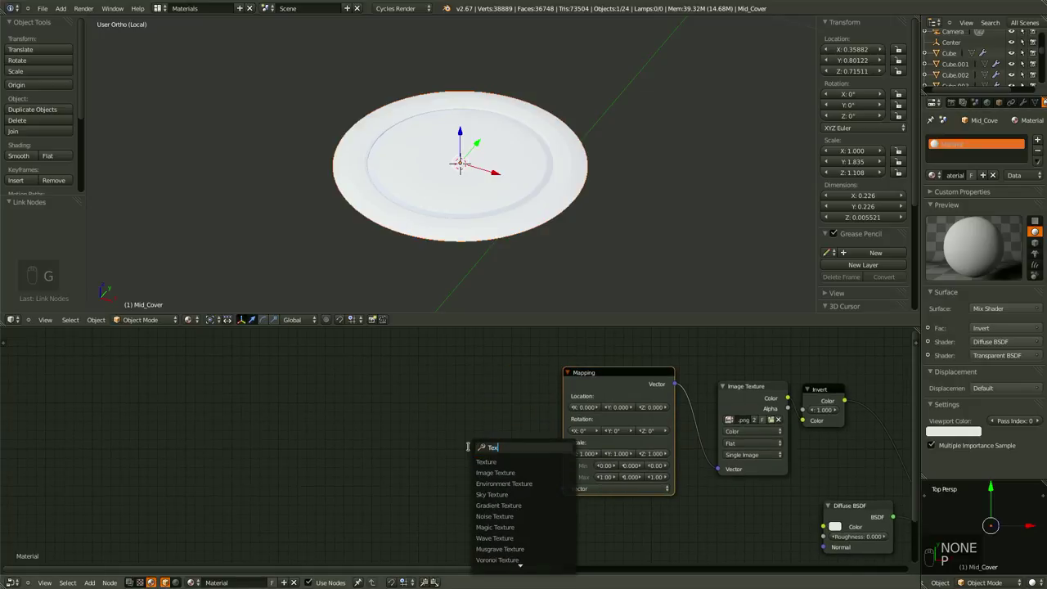
type("ture")
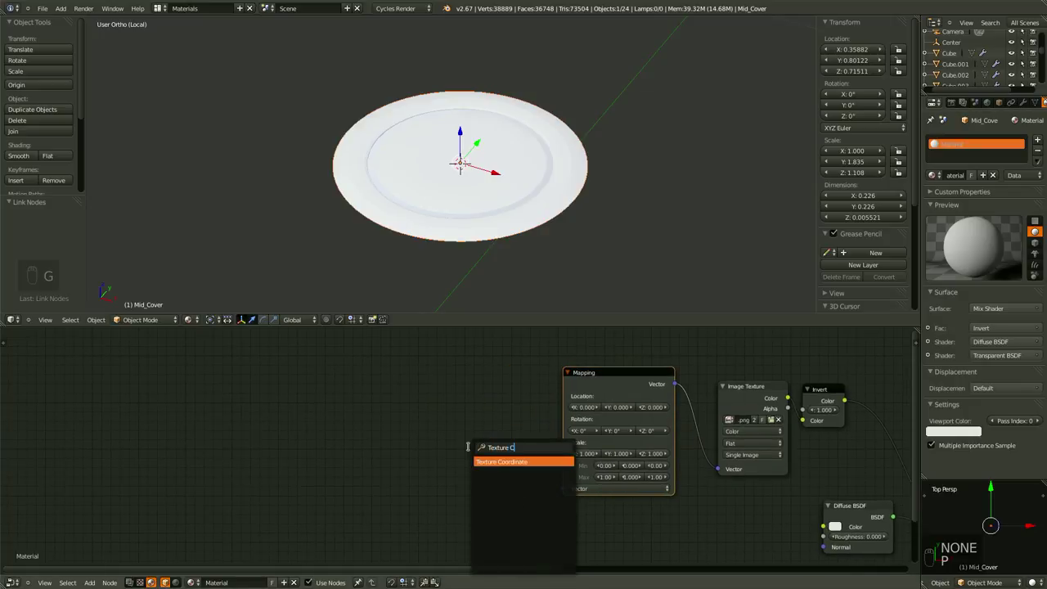
type(" C")
key("Return")
left_click_drag(539, 485, 563, 488)
middle_click_drag(607, 515, 586, 513)
left_click_drag(501, 448, 501, 436)
key("g")
left_click(495, 373)
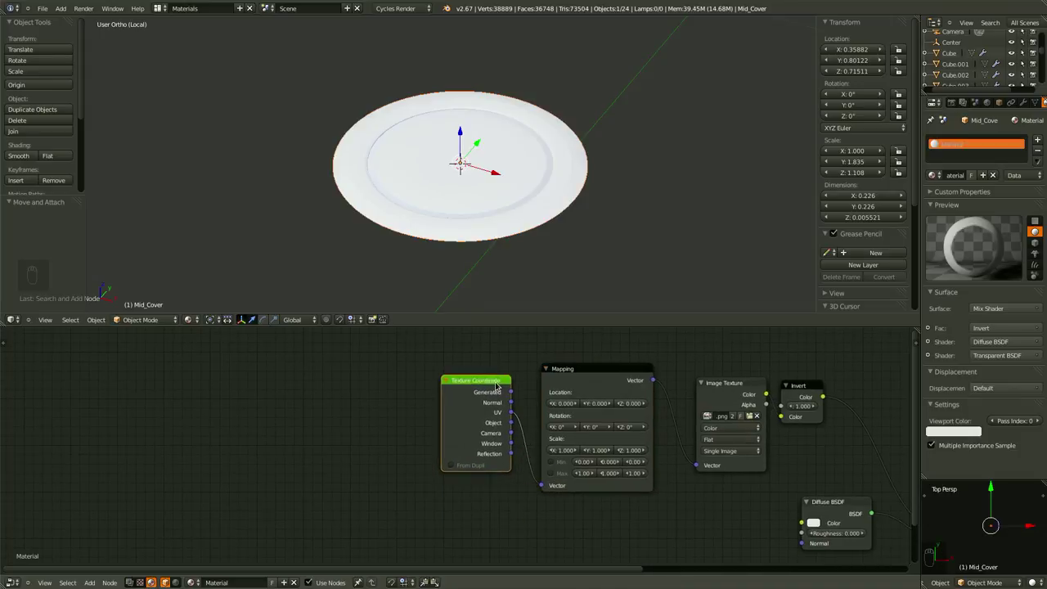
- Set the Mapping node's scale to 20 on X, Y and Z
scroll(598, 538, "up", 4)
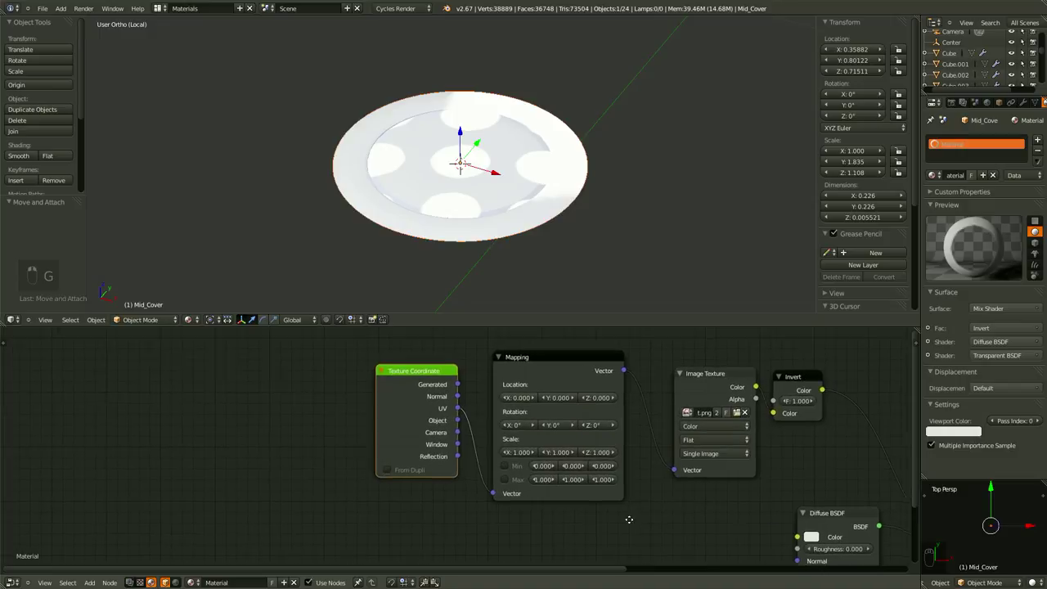
left_click(481, 432)
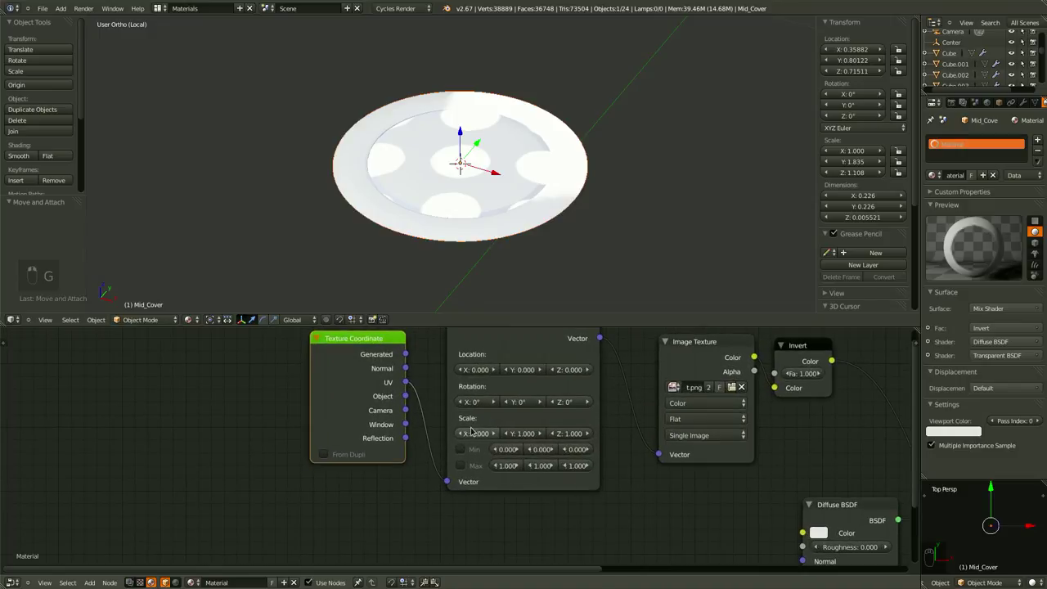
key("BackSpace")
type("20")
key("Return")
type("20")
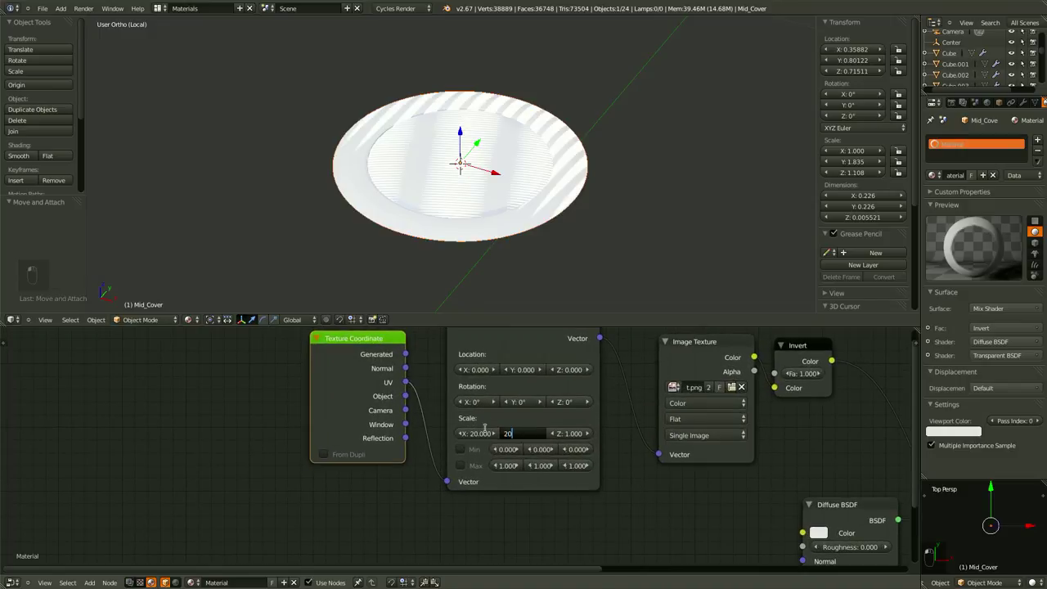
key("Tab")
type("20")
key("Return")
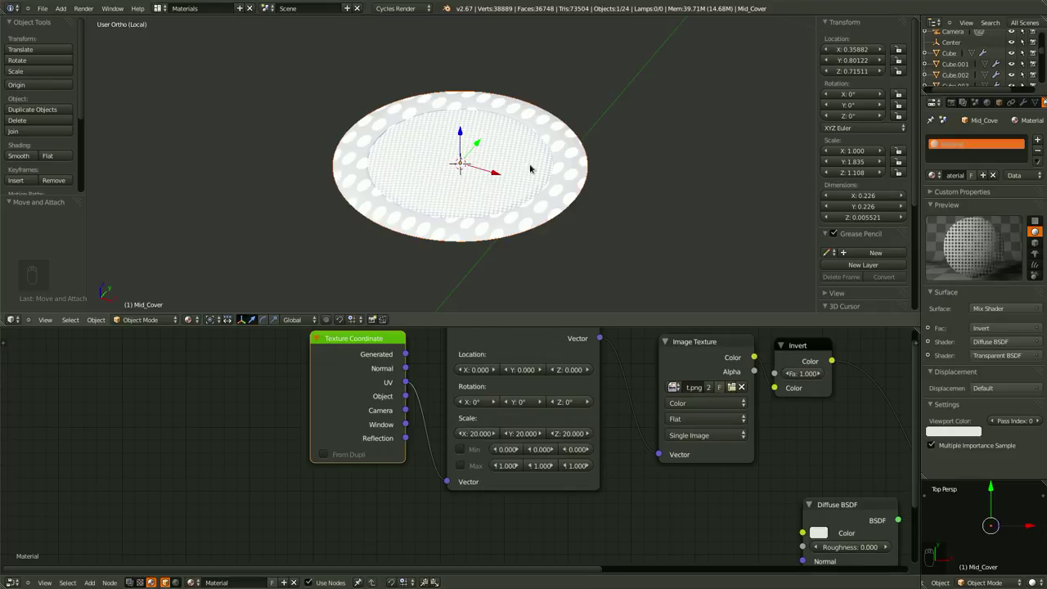
- Set the Mapping node's rotation to 45° on X, Y and Z
middle_click_drag(530, 169, 480, 226)
middle_click_drag(484, 184, 479, 196)
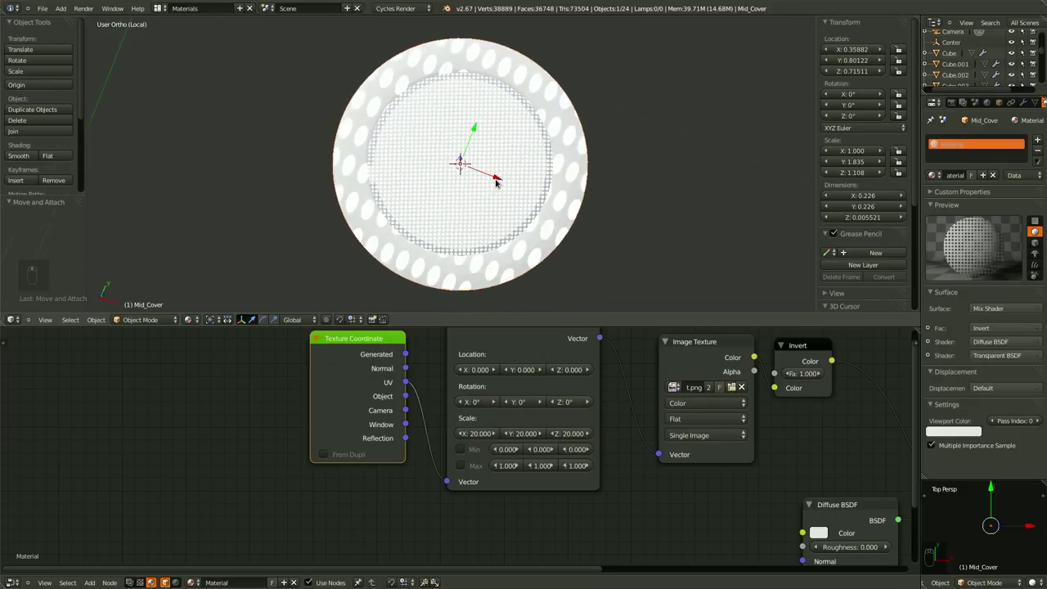
left_click(474, 402)
type("45")
key("Tab")
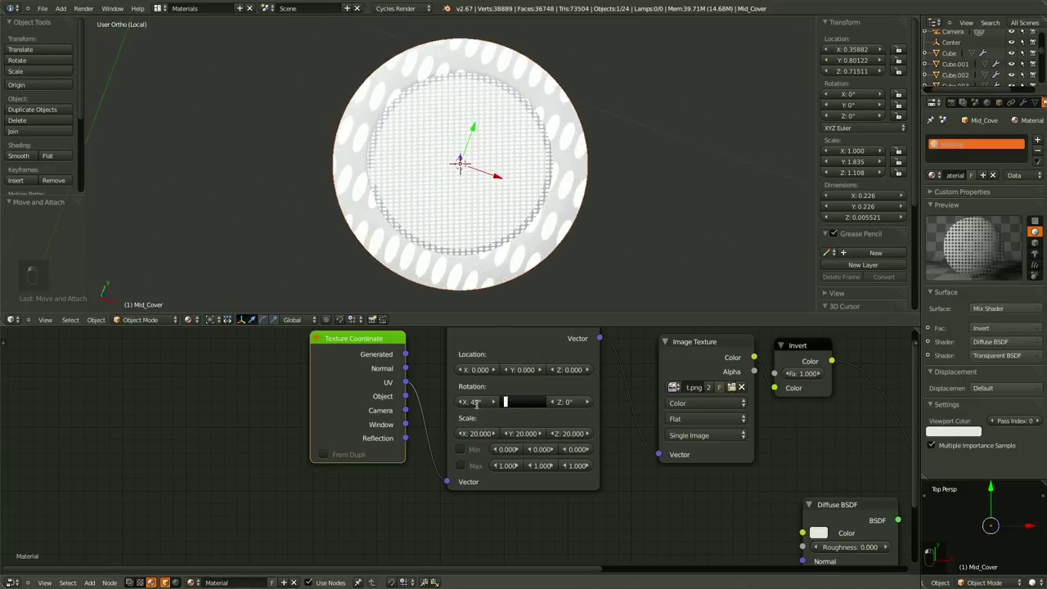
type("45")
key("Tab")
type("45")
key("Return")
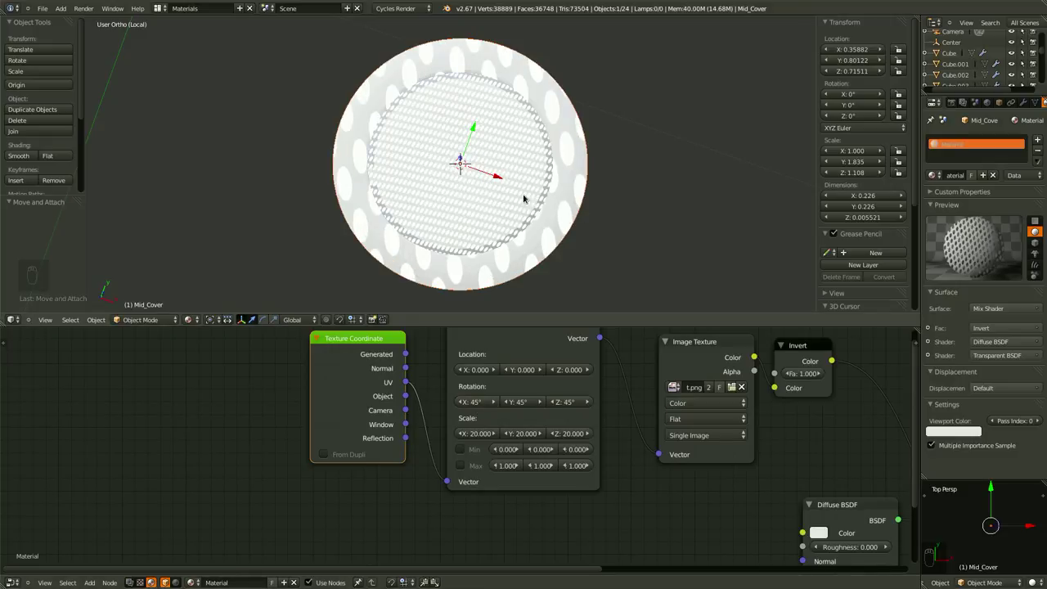
- Move the Diffuse BSDF aside, cut its link to the Mix Shader, and delete the node
middle_click_drag(481, 218, 360, 111)
scroll(521, 208, "up", 2)
middle_click_drag(500, 164, 609, 169)
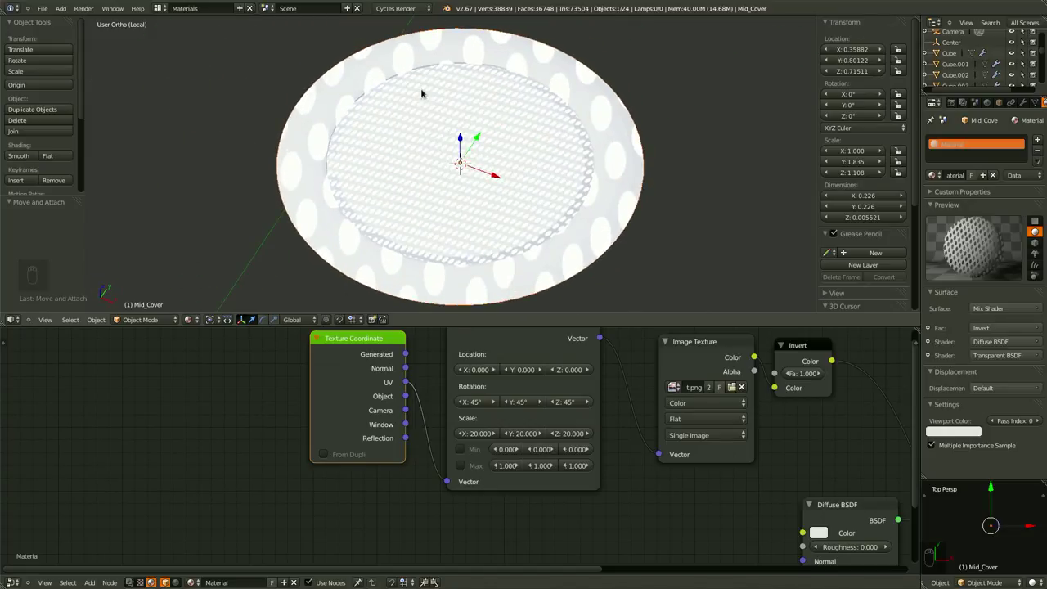
scroll(646, 484, "down", 5)
middle_click_drag(661, 495, 531, 440)
scroll(543, 444, "down", 3)
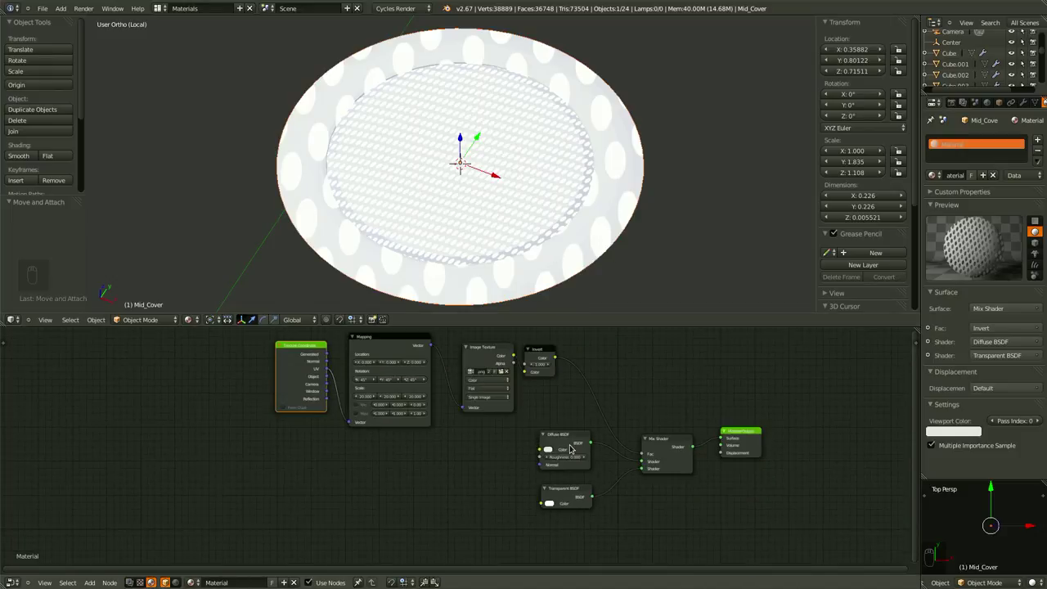
left_click_drag(567, 442, 486, 448)
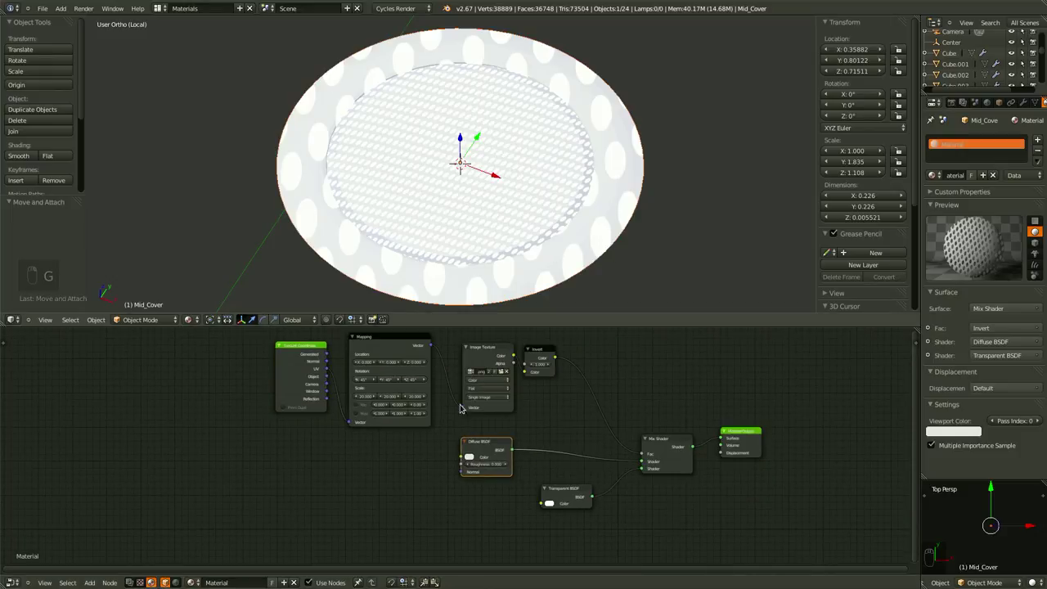
middle_click_drag(506, 458, 453, 436)
scroll(491, 374, "up", 3)
left_click_drag(508, 383, 489, 409, "ctrl")
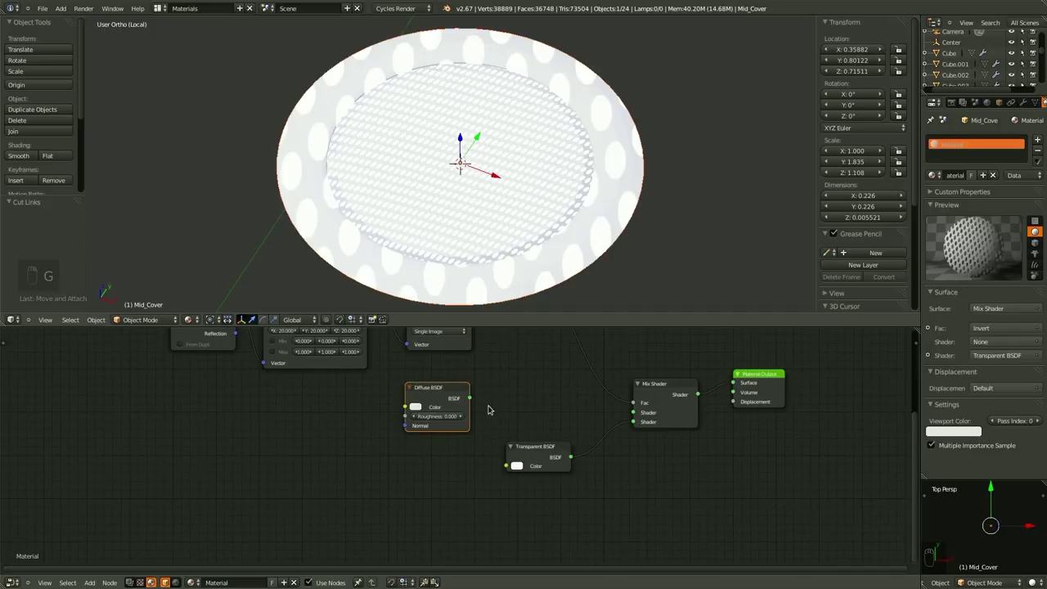
left_click(447, 396)
key("x")
- Add a second Mix Shader in the Diffuse BSDF's place and link it to the first shader input of the existing Mix Shader
key("shift+a")
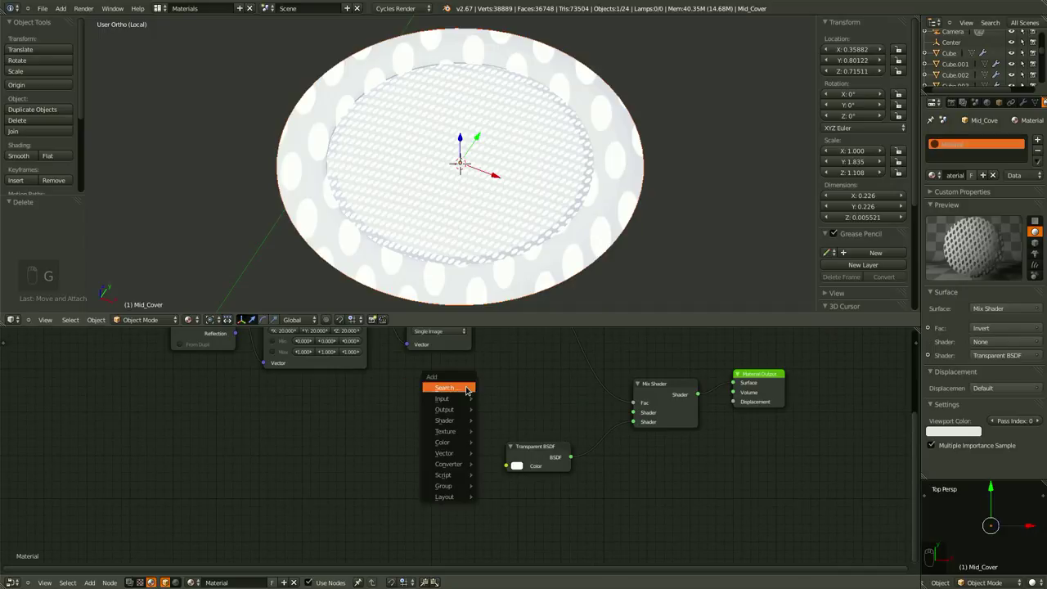
left_click(454, 385)
type("Mi")
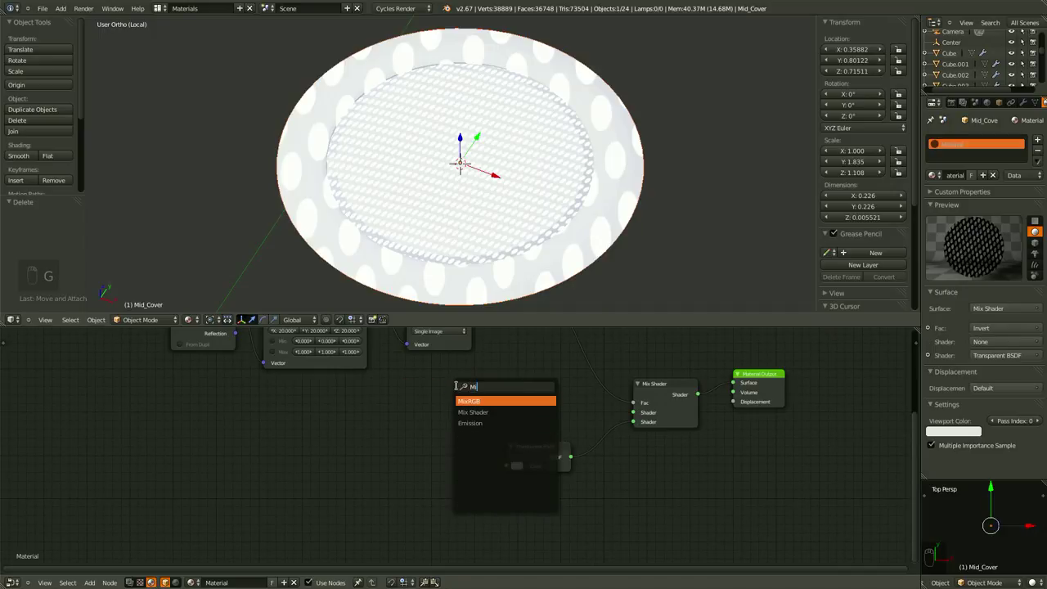
key("Down")
key("Return")
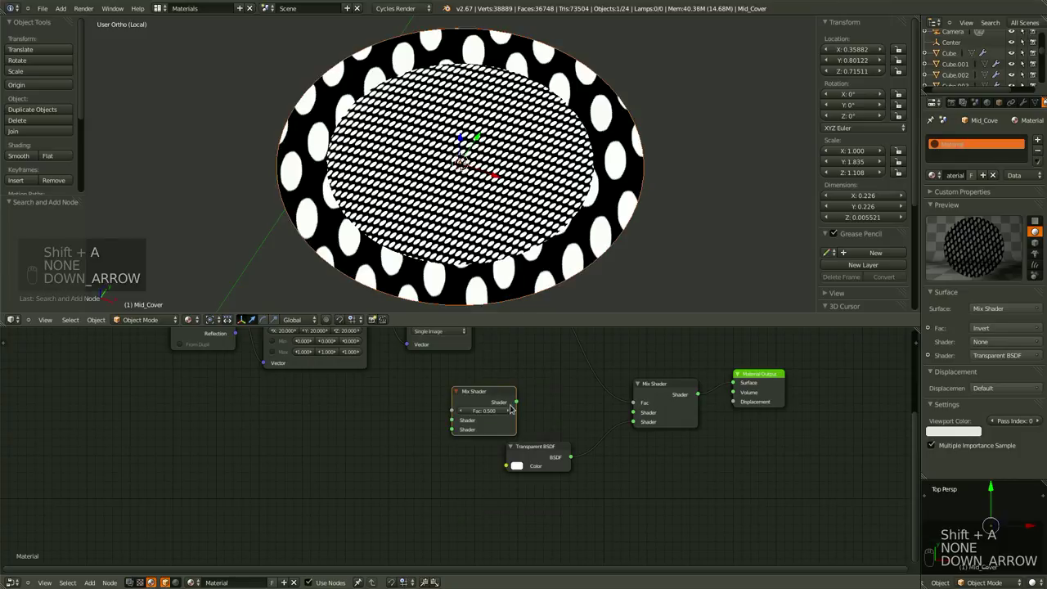
left_click_drag(514, 402, 635, 412)
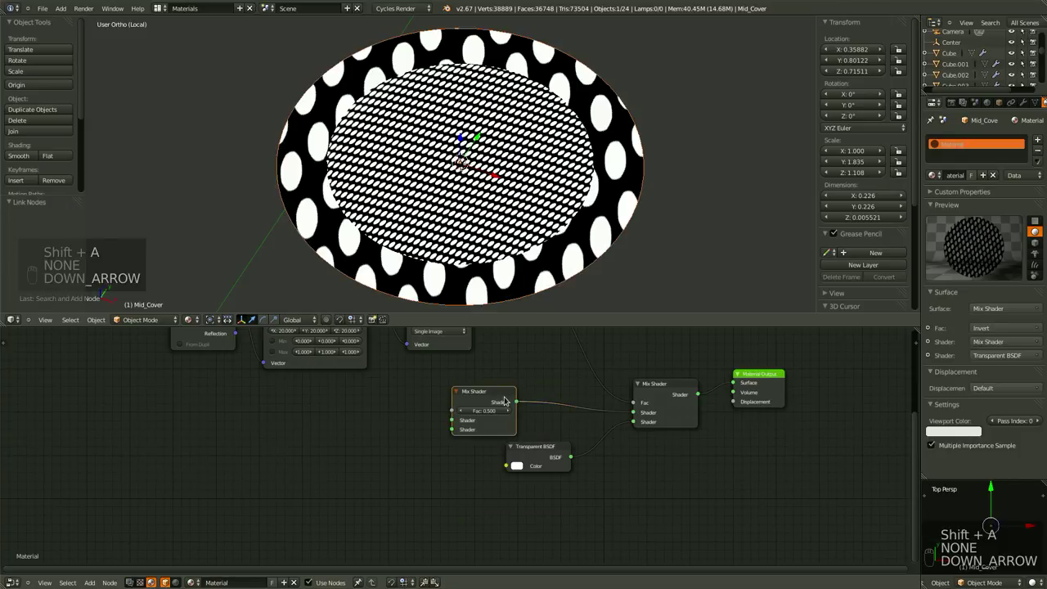
- Move the new Mix Shader nearer to the existing Mix Shader and add a Glossy BSDF node below and before it
left_click_drag(495, 399, 541, 397)
middle_click_drag(612, 473, 647, 435)
scroll(505, 468, "up", 2)
middle_click_drag(488, 440, 480, 464)
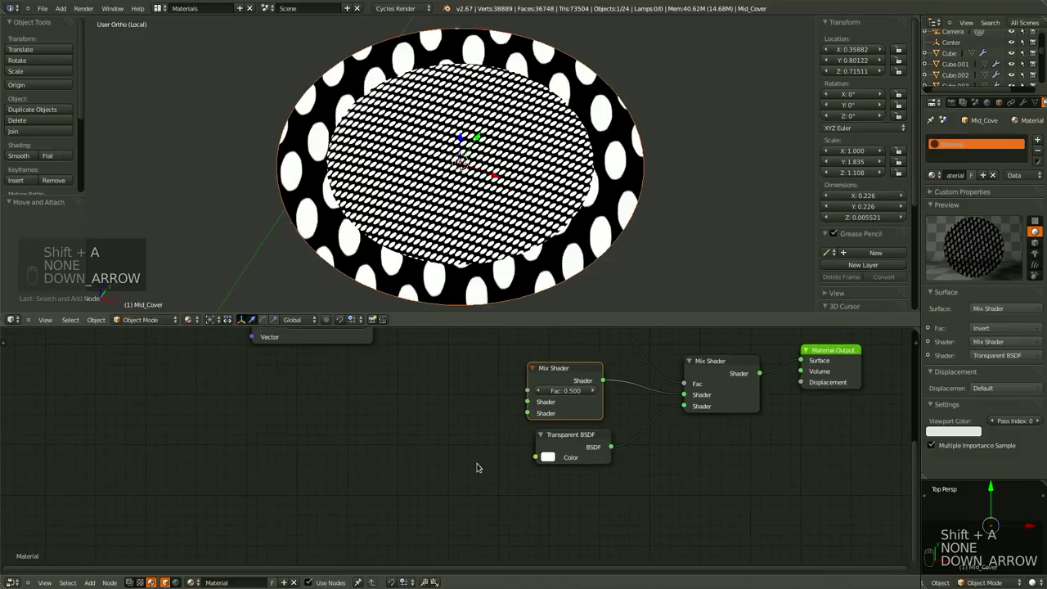
key("shift+a")
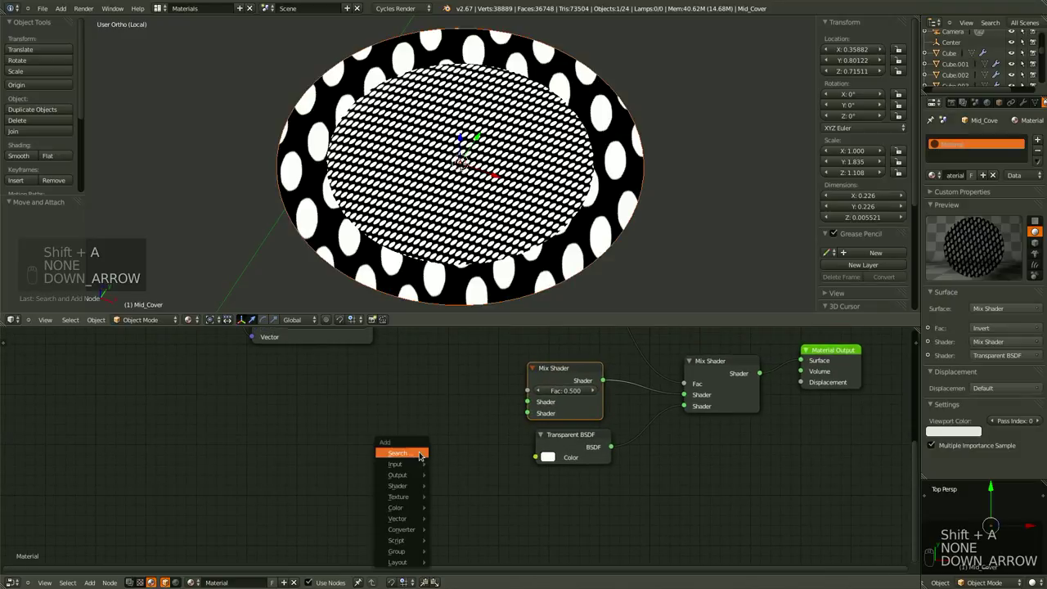
left_click(418, 452)
type("glossy")
key("Return")
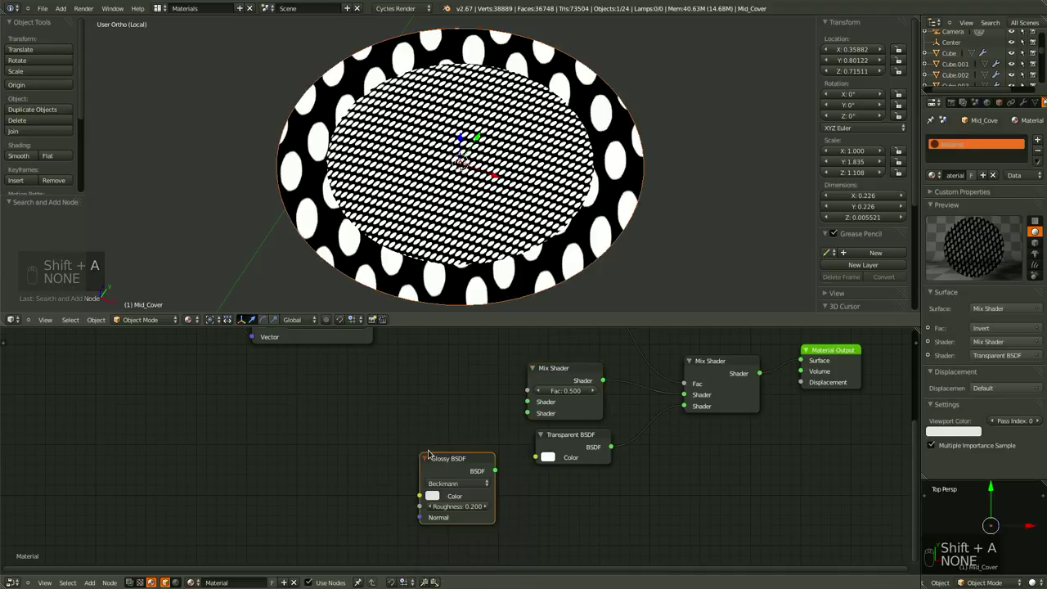
- Add a Diffuse BSDF node and place it directly above the Glossy BSDF
key("shift+a")
left_click(437, 414)
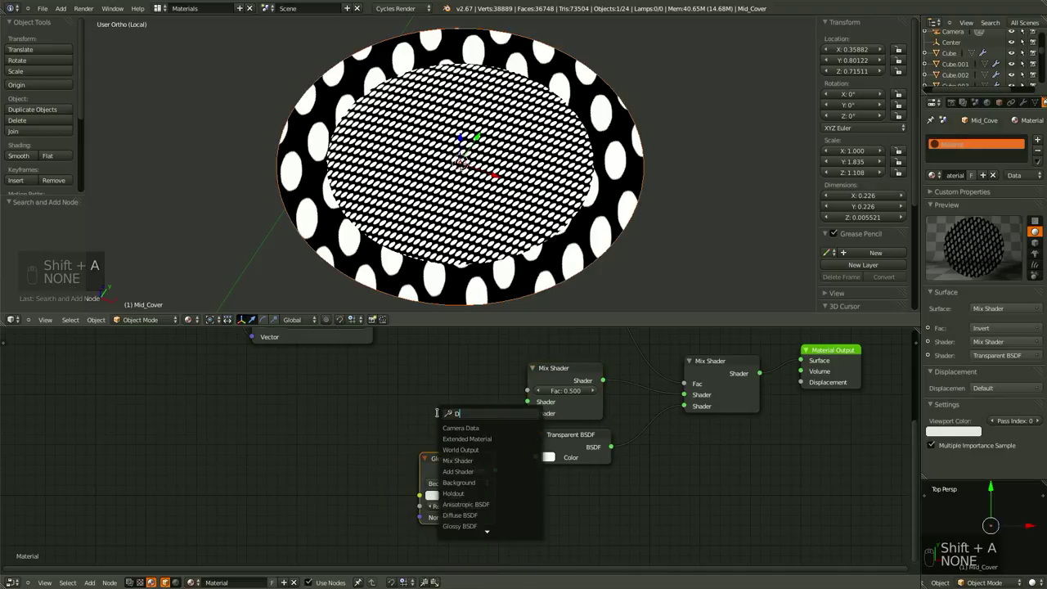
type("Di")
key("Return")
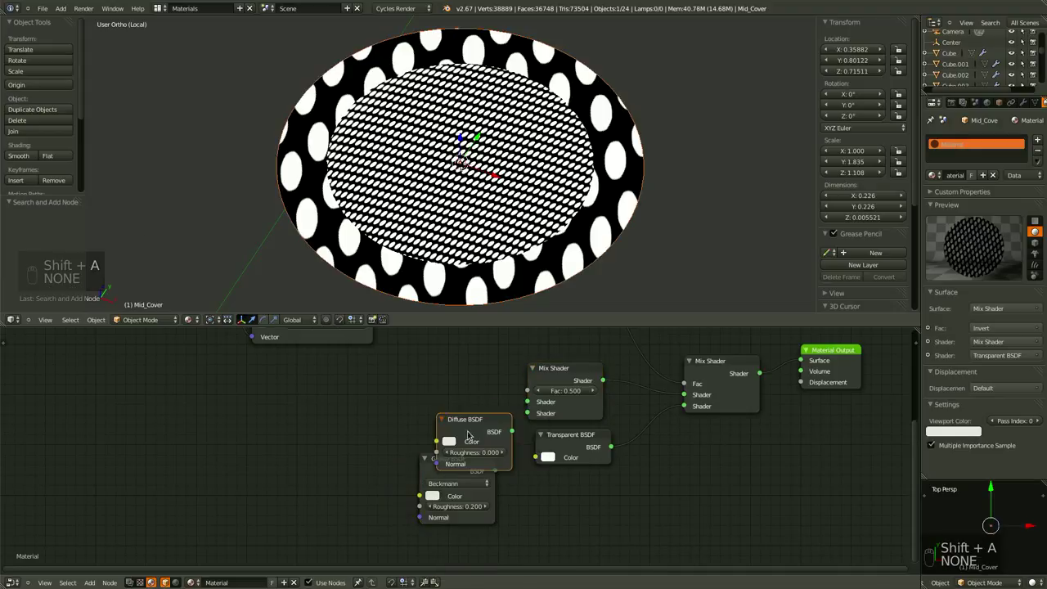
left_click(450, 401)
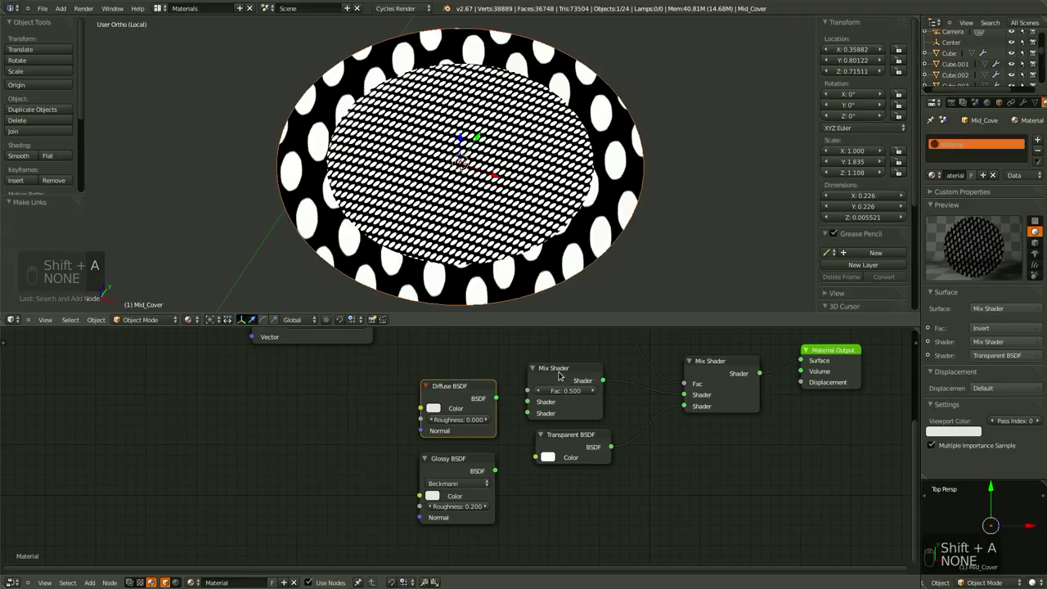
- Link the Diffuse BSDF to the new Mix Shader's first shader input and the Glossy BSDF to its second
left_click(559, 375, "shift")
key("f")
left_click(472, 458)
left_click(580, 370, "shift")
key("f")
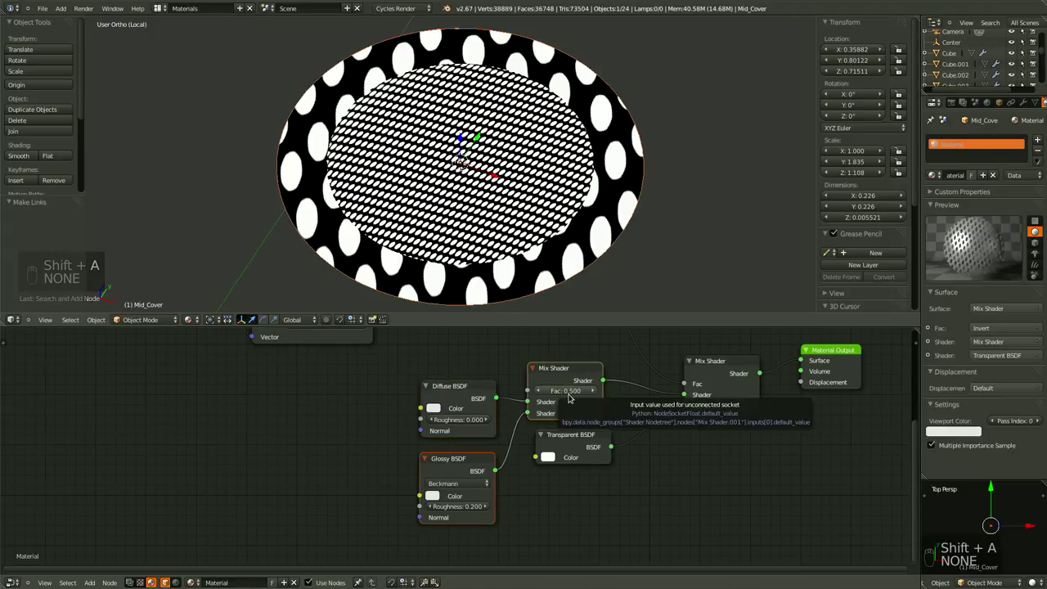
- Set the Diffuse BSDF color to a very dark grey and lower the new Mix Shader's Fac to 0.0728
left_click_drag(571, 393, 550, 395)
left_click(434, 408)
mouse_move(514, 324)
left_mouse_down()
mouse_move(516, 339)
mouse_move(516, 328)
left_mouse_up()
left_click_drag(553, 392, 523, 400)
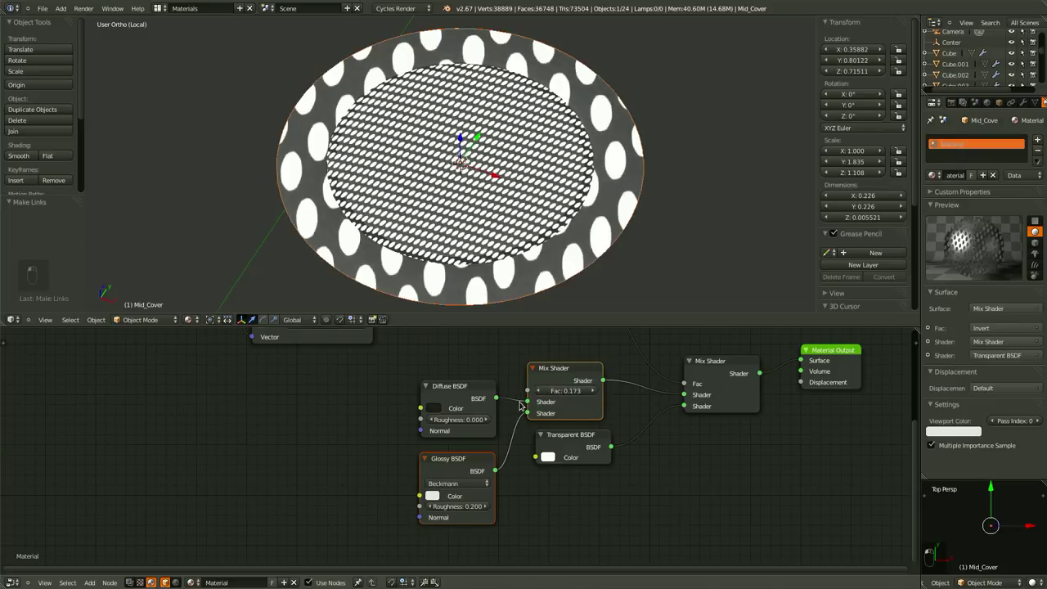
scroll(690, 466, "down", 1)
middle_click_drag(625, 468, 556, 480)
scroll(532, 438, "up", 2)
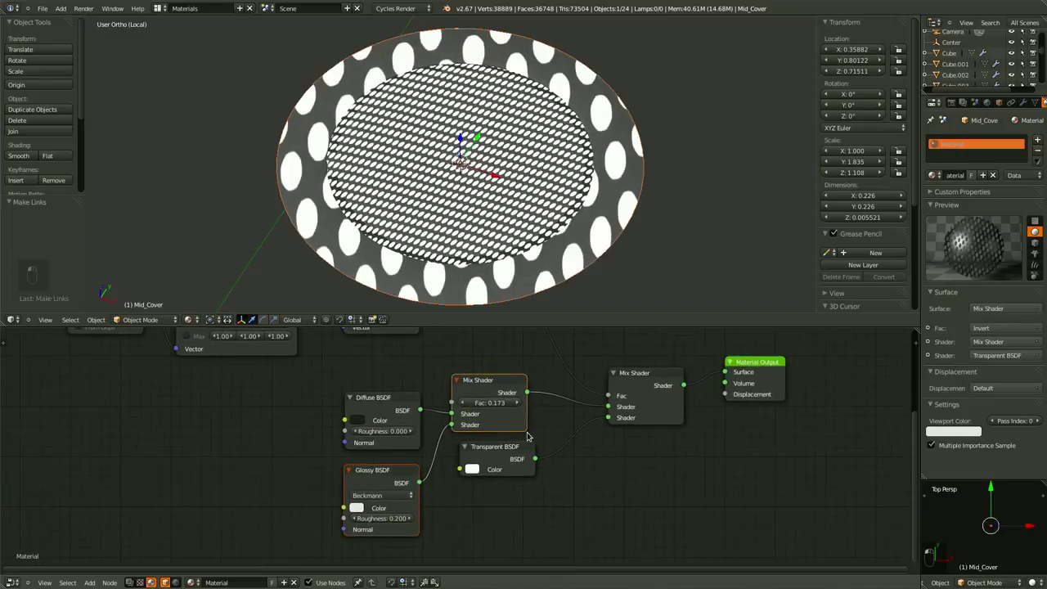
left_click_drag(491, 399, 472, 402)
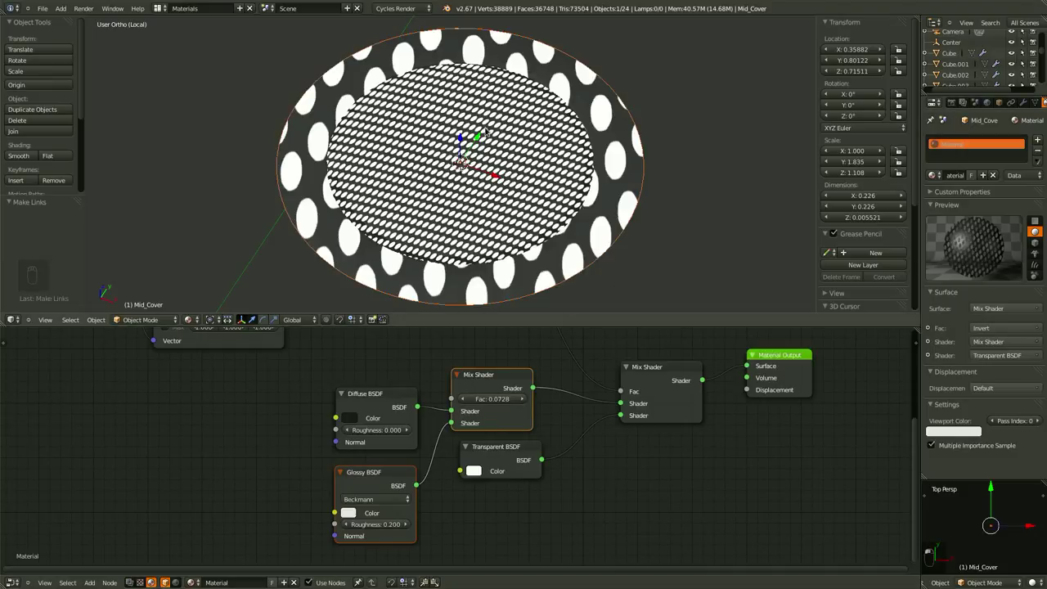
- Save the blend file
scroll(503, 197, "down", 3)
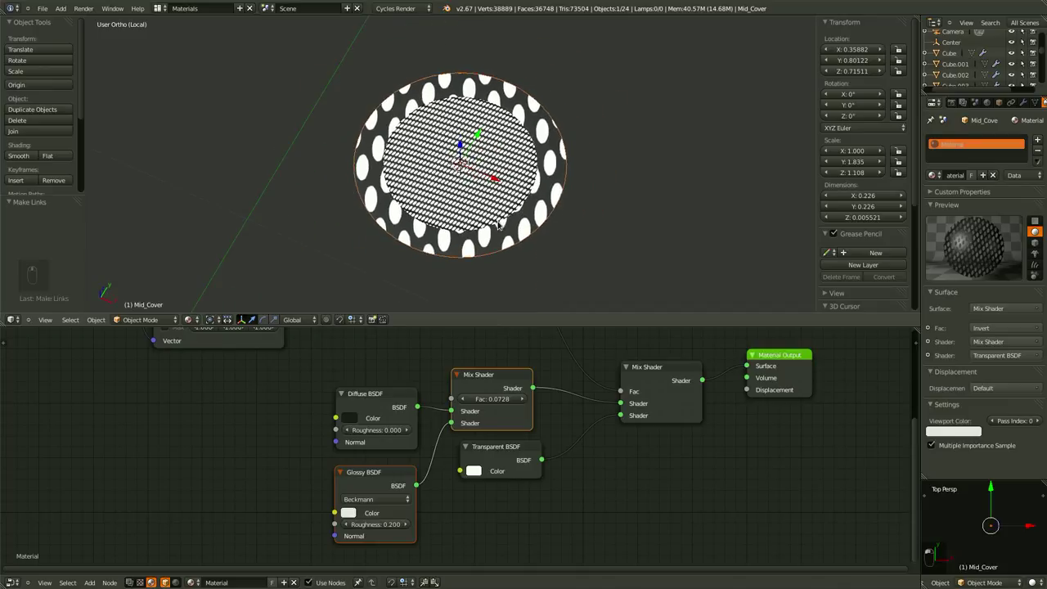
key("ctrl+s")
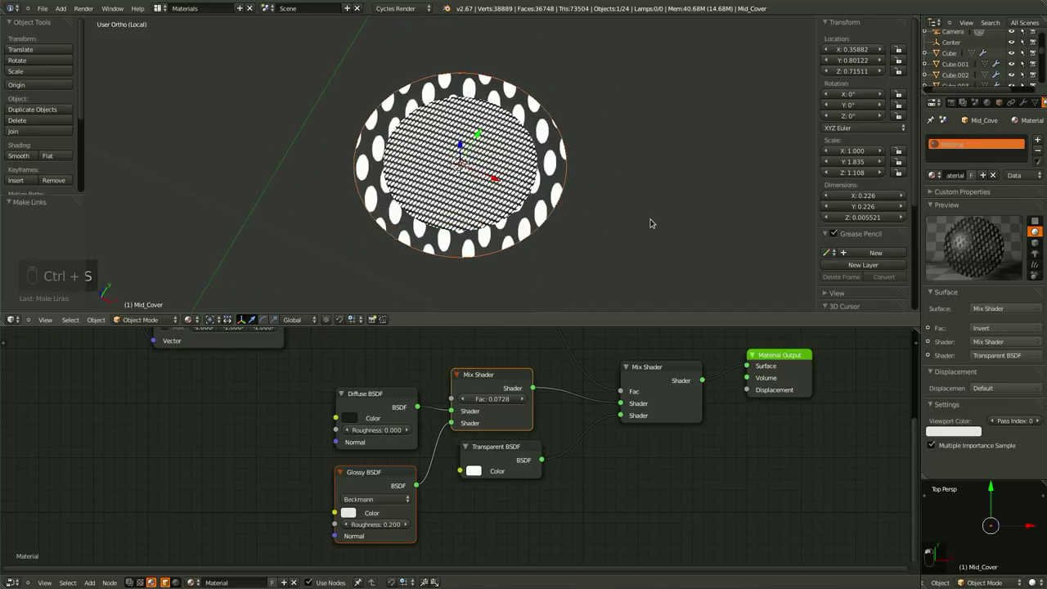
key("Tab")
key("Tab")
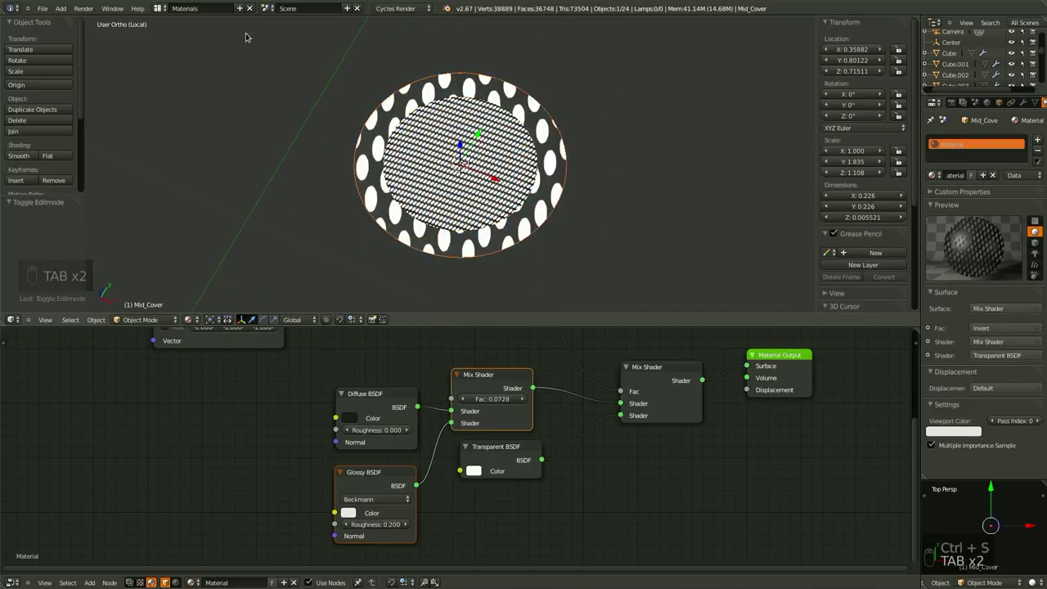
- In Edit Mode, select the disc's outer edge loop and grow the selection three times to cover the rim faces
middle_click_drag(491, 262, 504, 239)
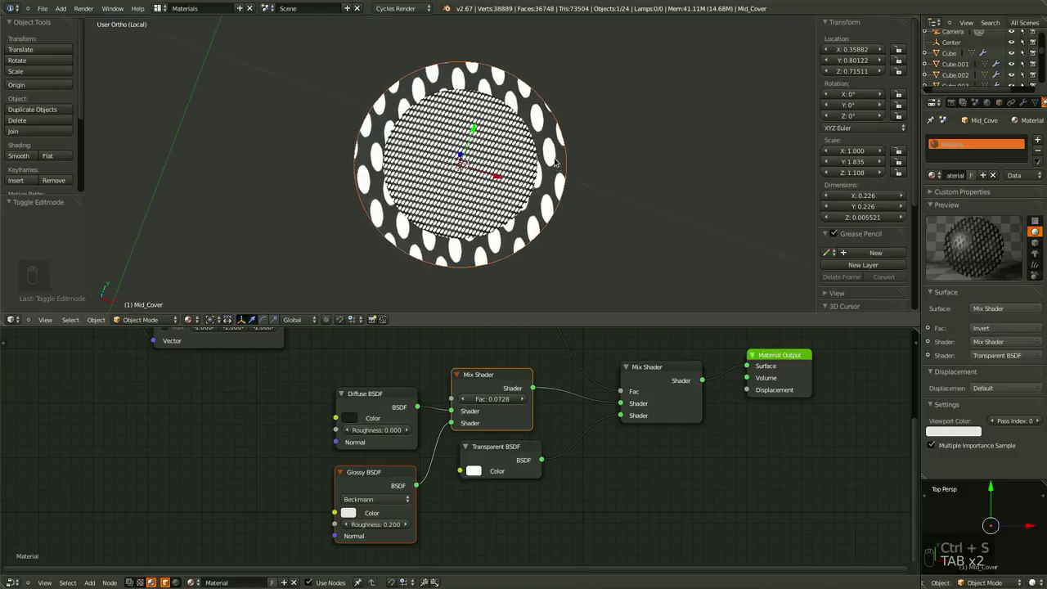
scroll(529, 170, "down", 1)
scroll(528, 169, "up", 3)
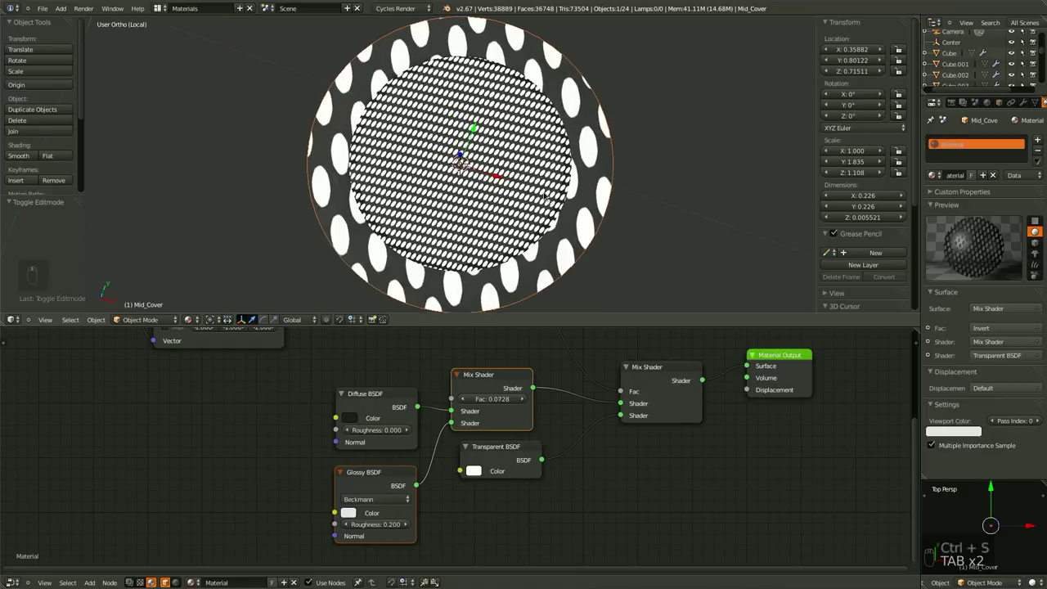
middle_click_drag(545, 197, 601, 242)
key("Tab")
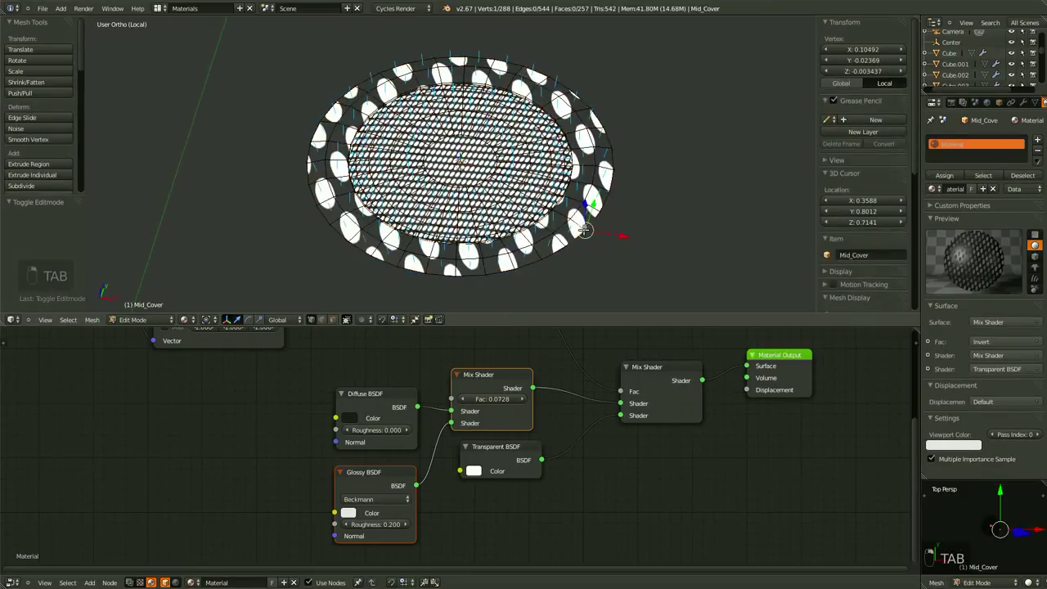
right_click(578, 215, "alt")
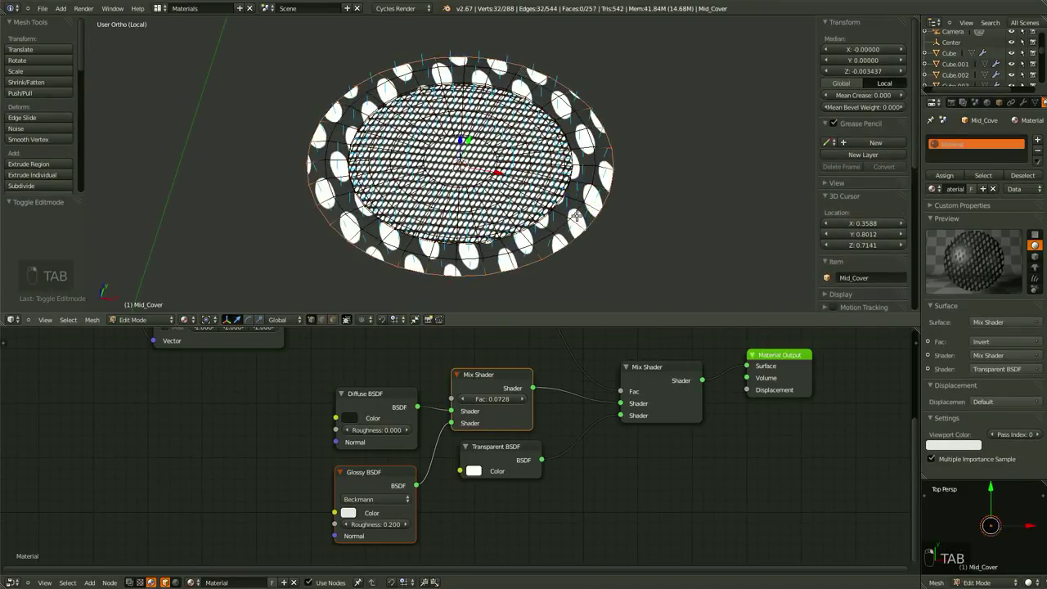
key("ctrl+KP_Add")
key("ctrl+KP_Add")
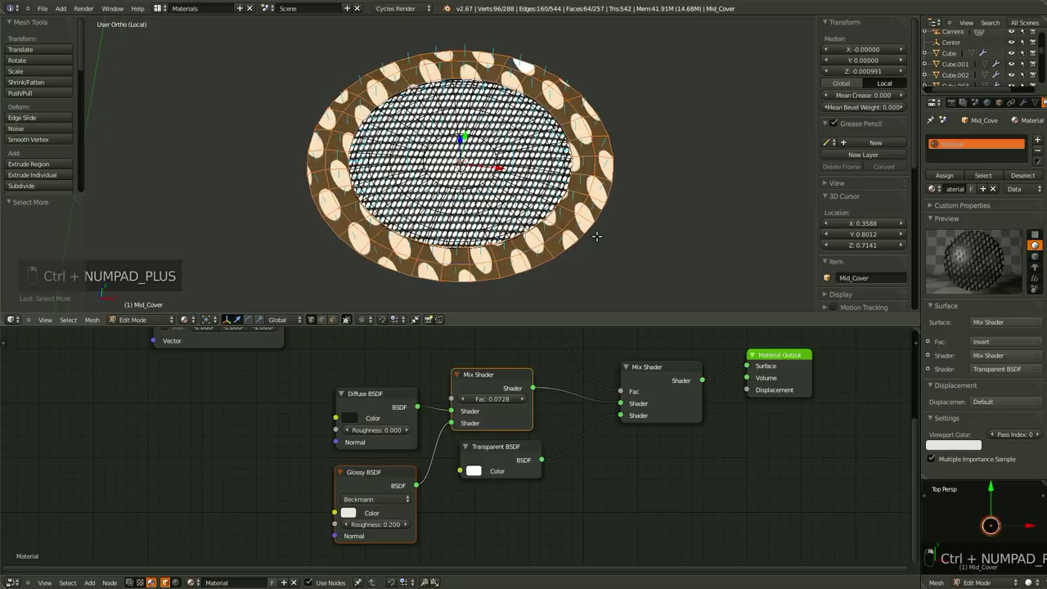
key("ctrl+KP_Add")
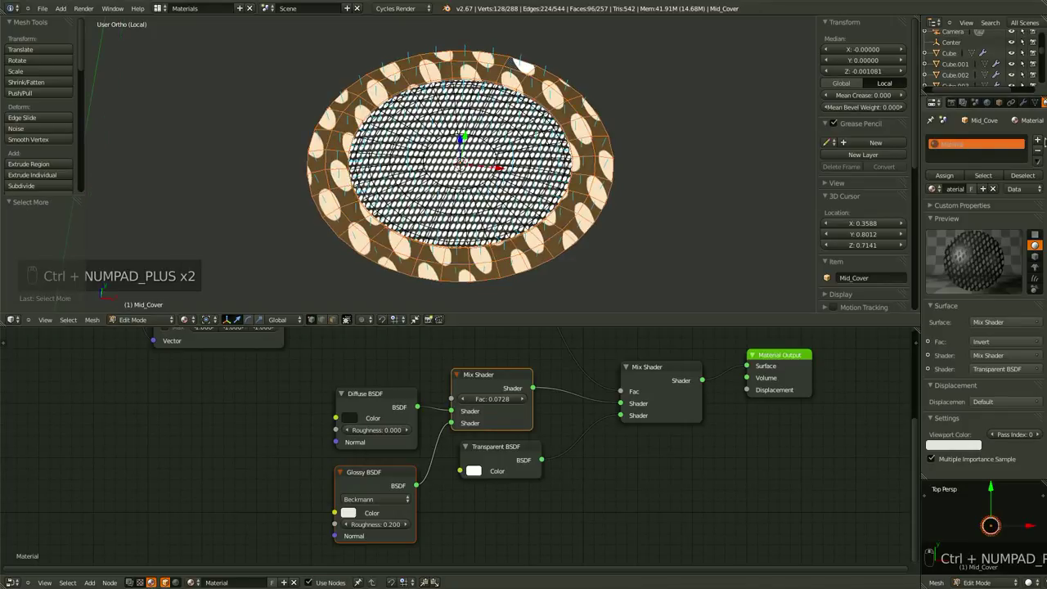
- Add a second material slot to the disc with a new material named BlackPlastic
left_click(1044, 141)
left_click(955, 189)
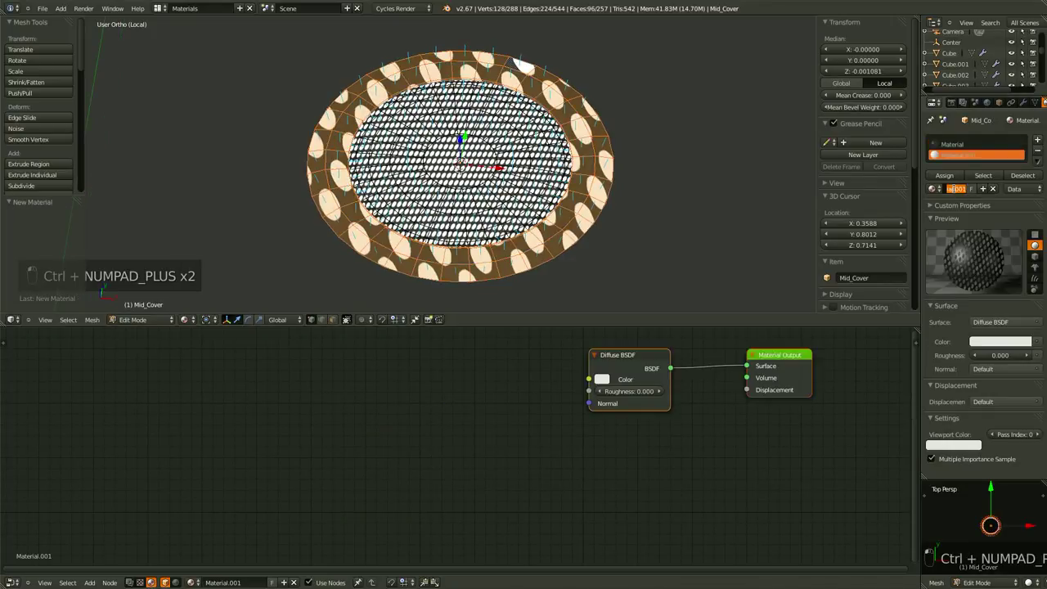
type("BlackPlastic")
key("Return")
- Cut the Diffuse BSDF's link to the Material Output and move the node aside
middle_click_drag(650, 490, 559, 499)
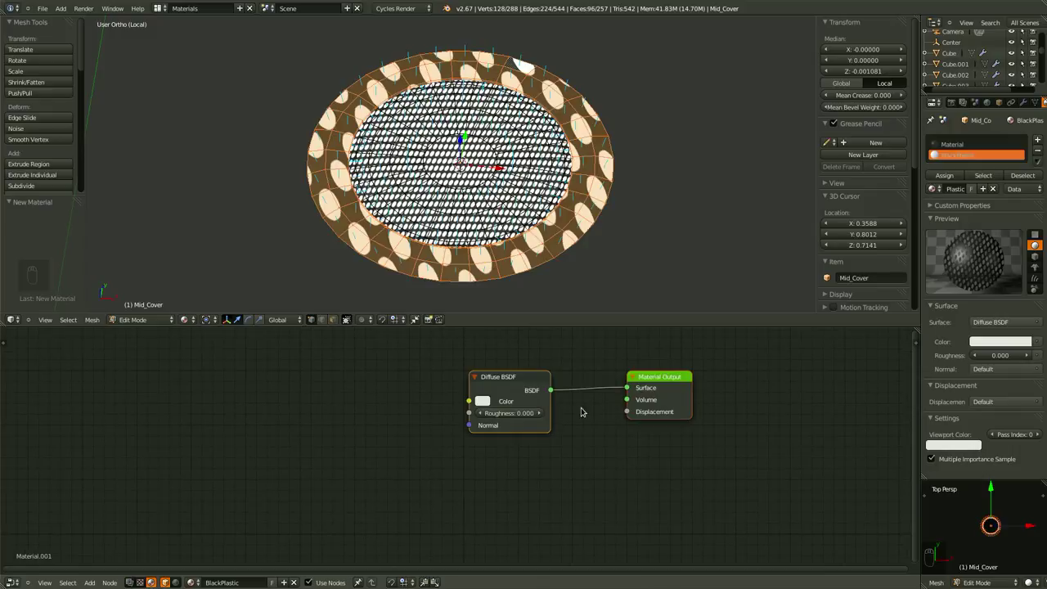
left_click_drag(584, 383, 575, 409, "ctrl")
key("g")
left_click(412, 427)
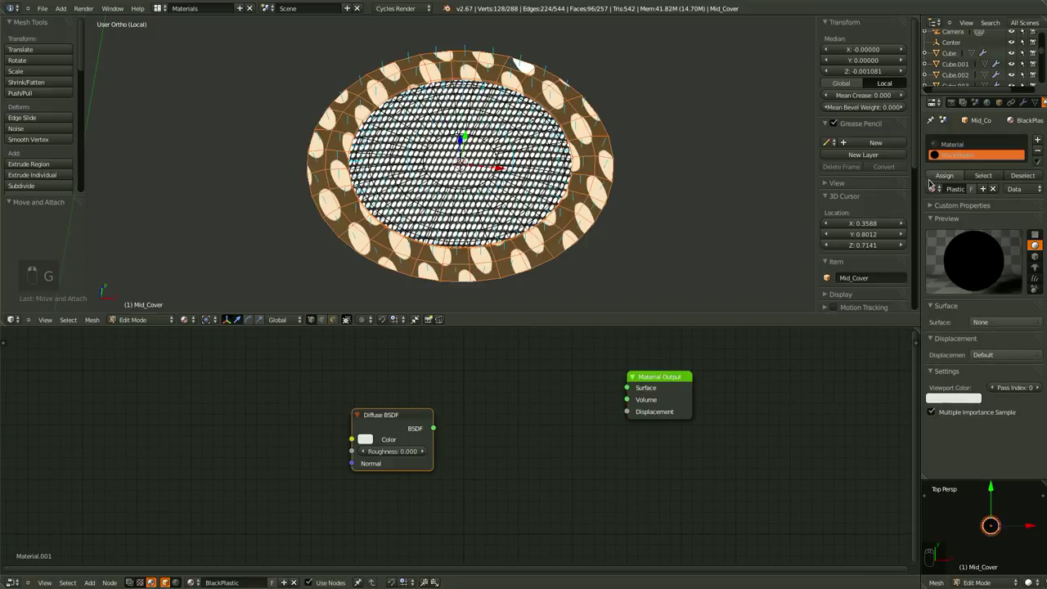
- Assign BlackPlastic to the selected rim faces and reposition its Diffuse BSDF node lower and nearer to the Material Output
left_click(943, 176)
middle_click_drag(546, 234, 603, 199)
left_click(415, 421)
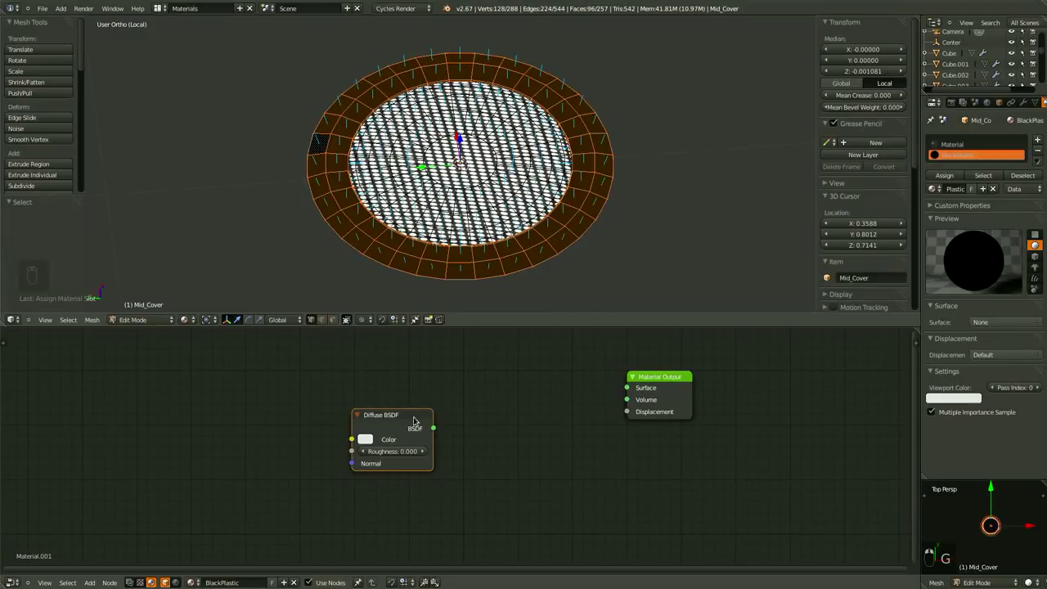
key("g")
left_click(463, 422)
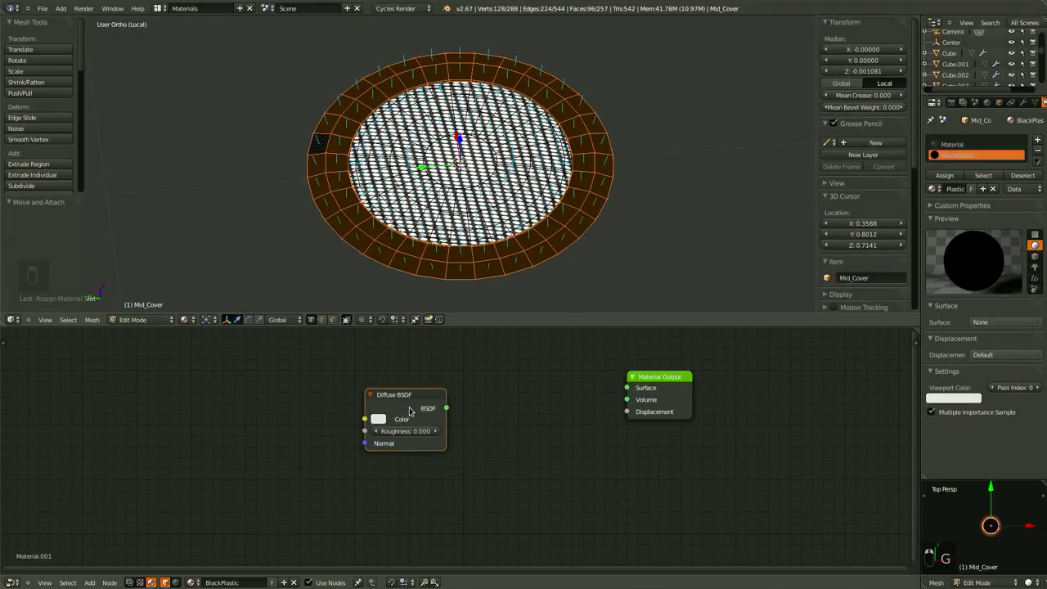
key("g")
left_click(479, 395)
key("g")
left_click(547, 465)
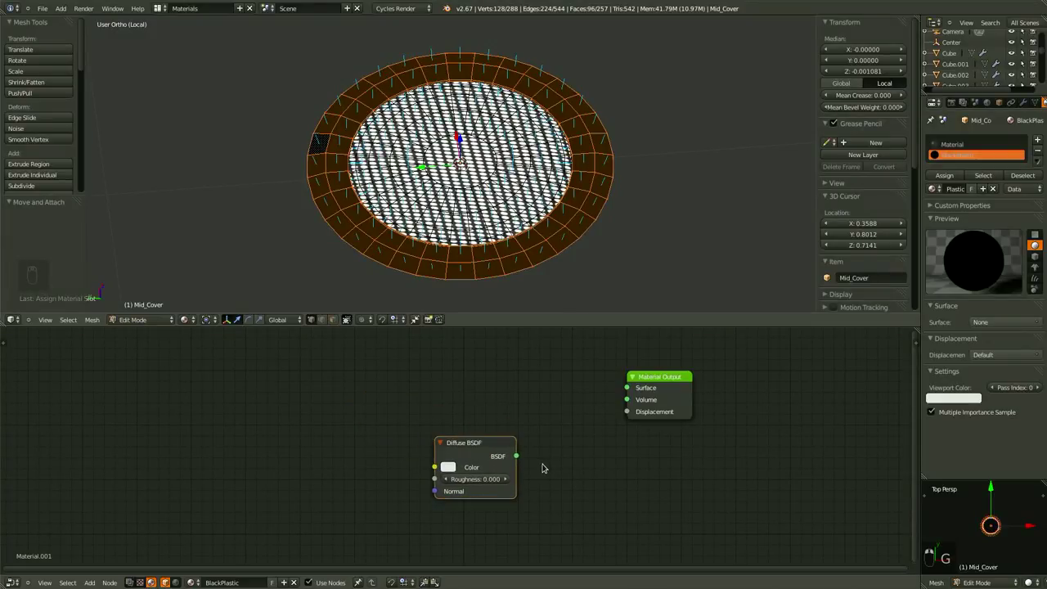
- Add a Voronoi Texture node and place it ahead of the Diffuse BSDF
key("shift+a")
left_click(378, 381)
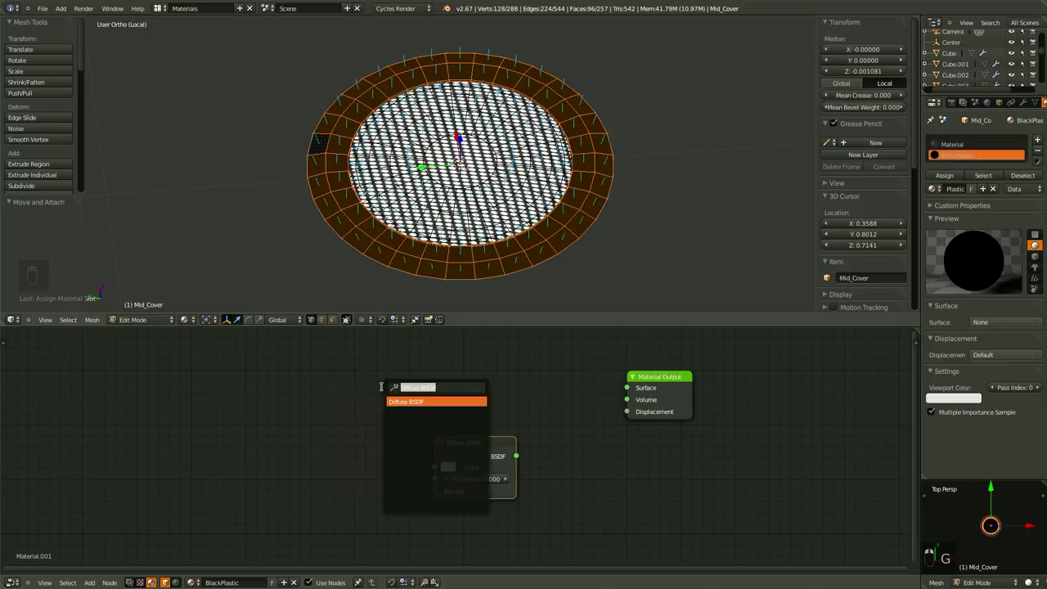
type("vor")
key("Return")
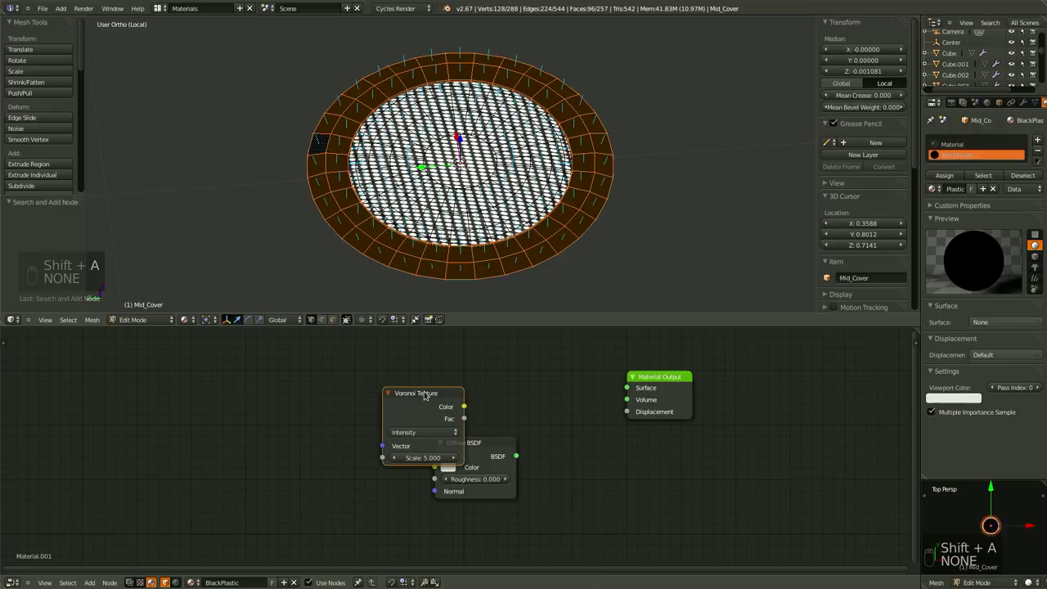
left_click_drag(425, 394, 353, 412)
- Link the Voronoi Texture's Color output to the Diffuse BSDF color and the Diffuse BSDF to the Material Output's Surface
left_click(507, 446, "shift")
key("f")
left_click(499, 442)
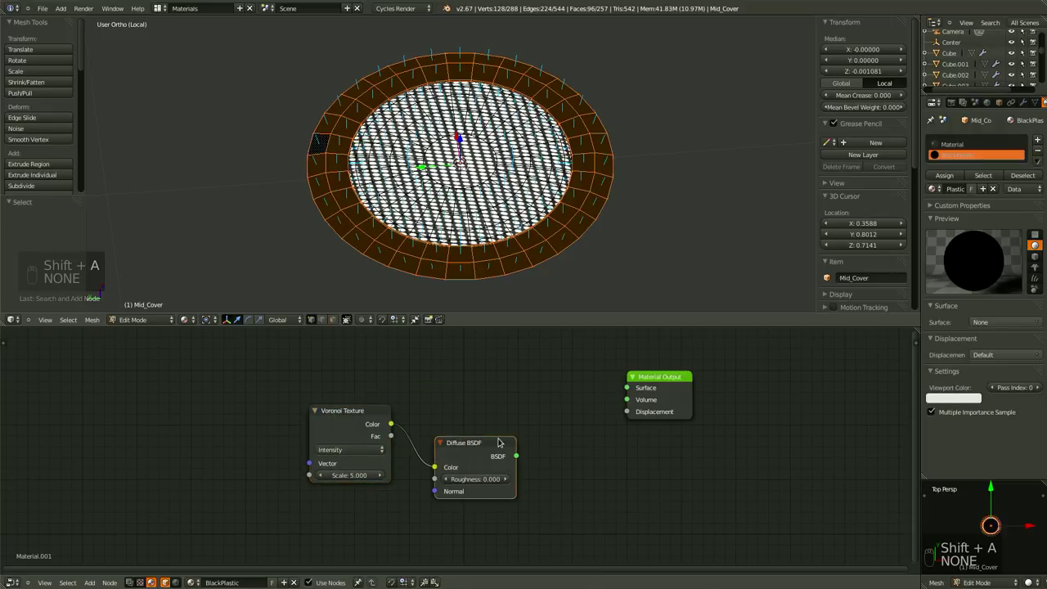
key("f")
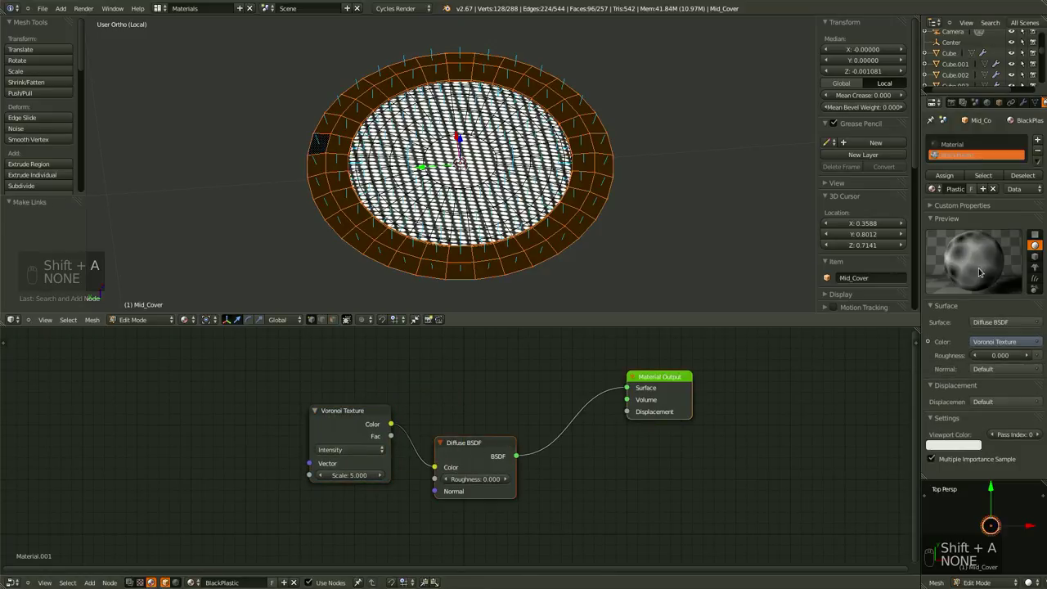
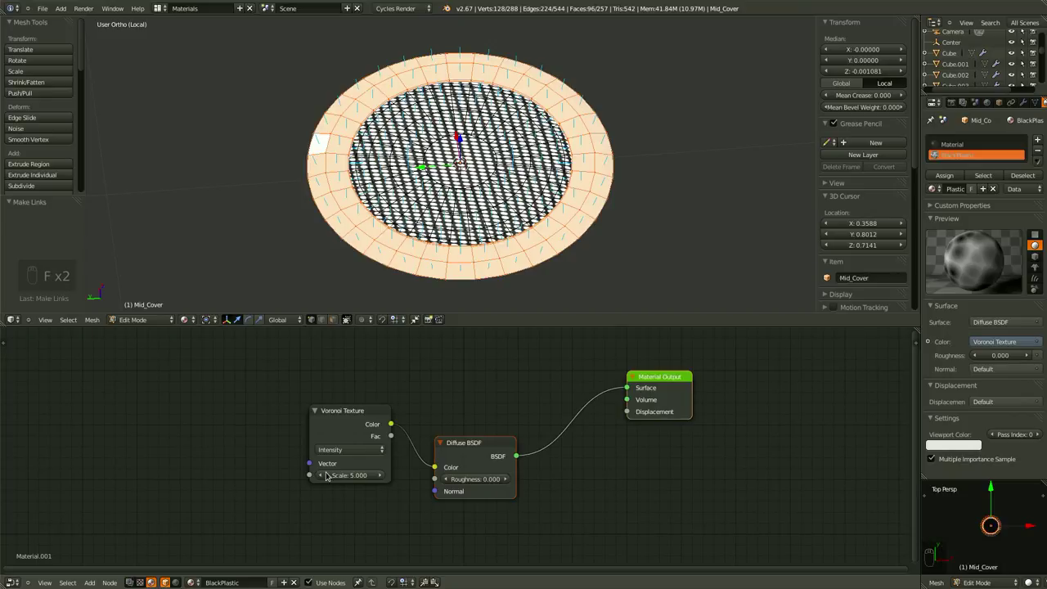
- Set the Voronoi Texture to Cells and feed the Diffuse BSDF color from its Fac output instead of Color
left_click(358, 452)
left_click(355, 434)
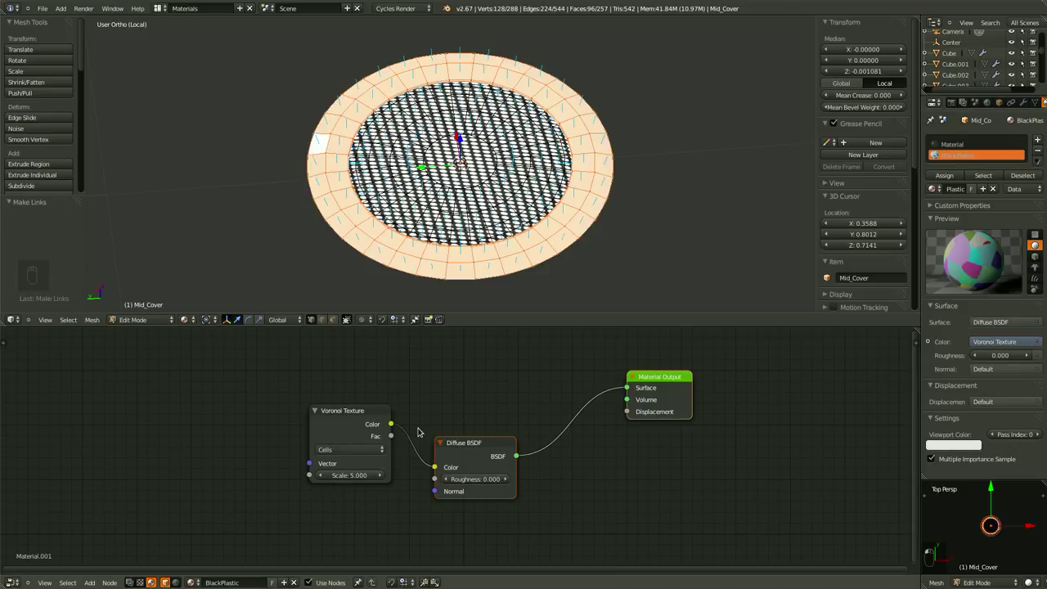
left_click_drag(422, 425, 408, 474, "ctrl")
left_click_drag(392, 436, 436, 468)
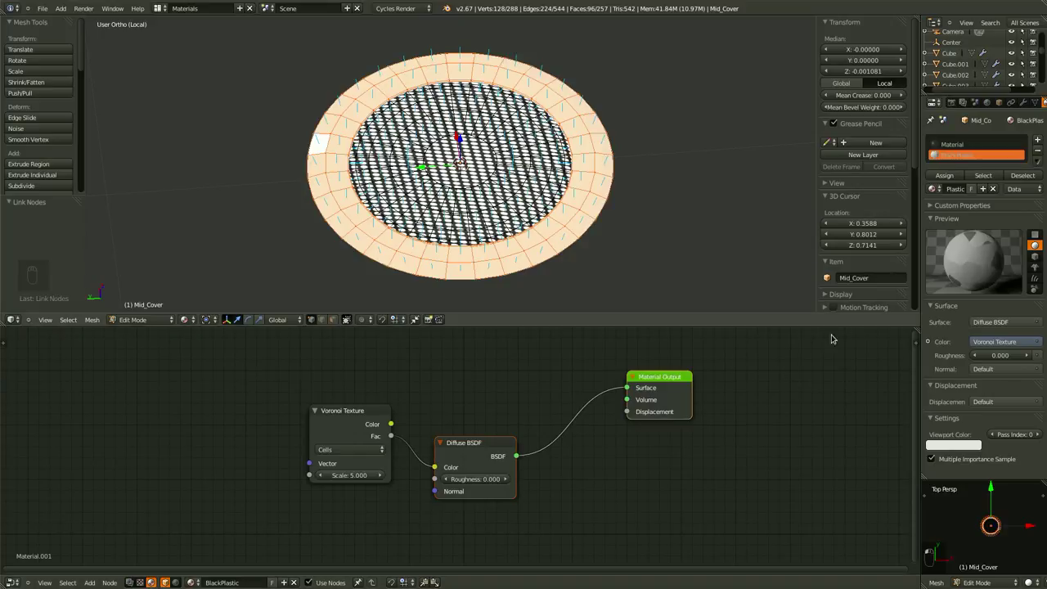
key("Home")
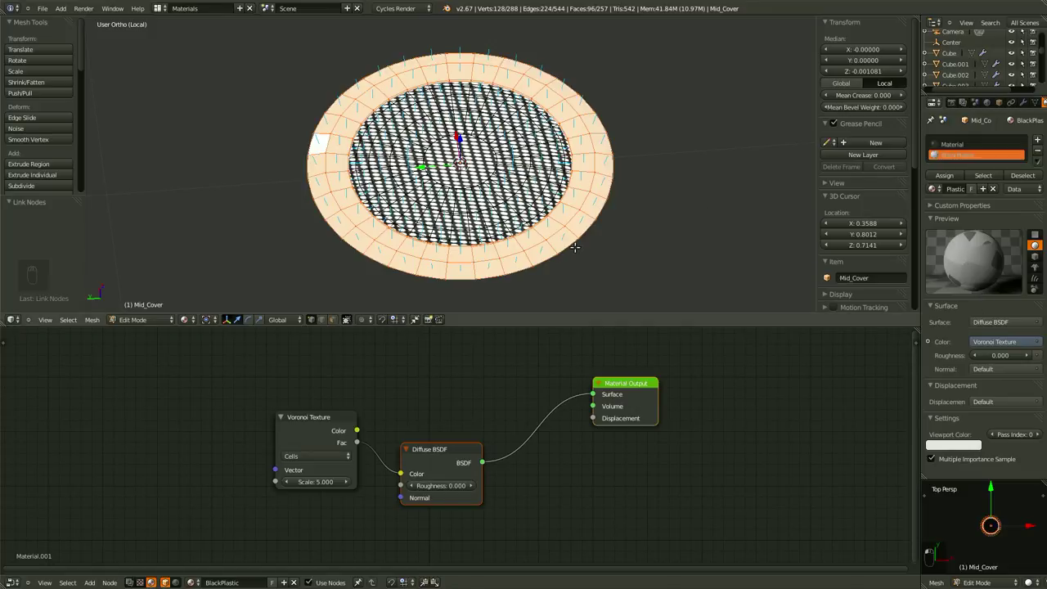
- Add an Invert node below the Material Output
key("shift+a")
left_click(558, 468)
type("i")
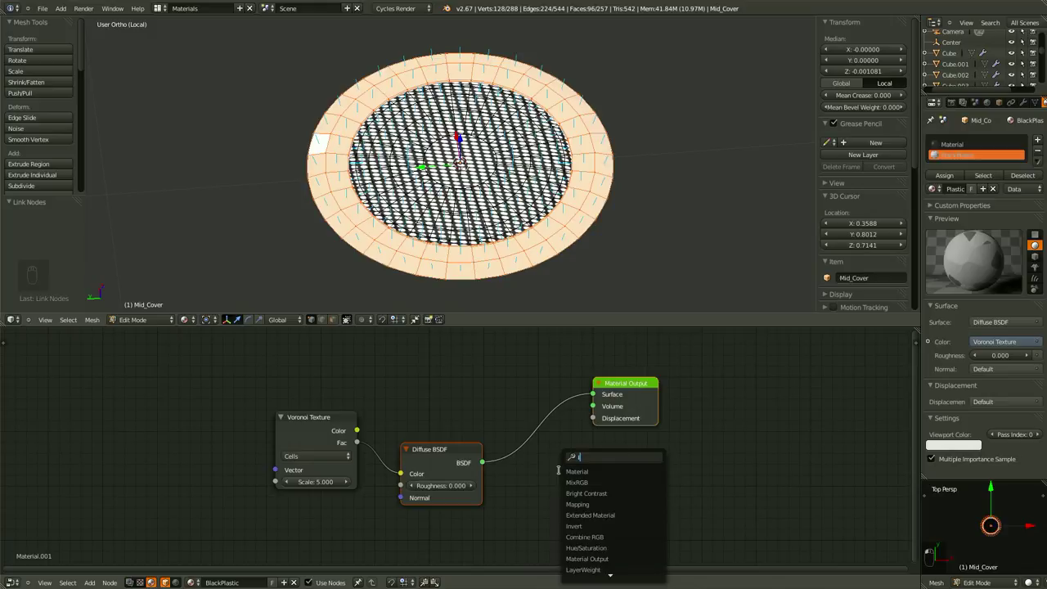
type("n")
key("Down")
key("Down")
key("Return")
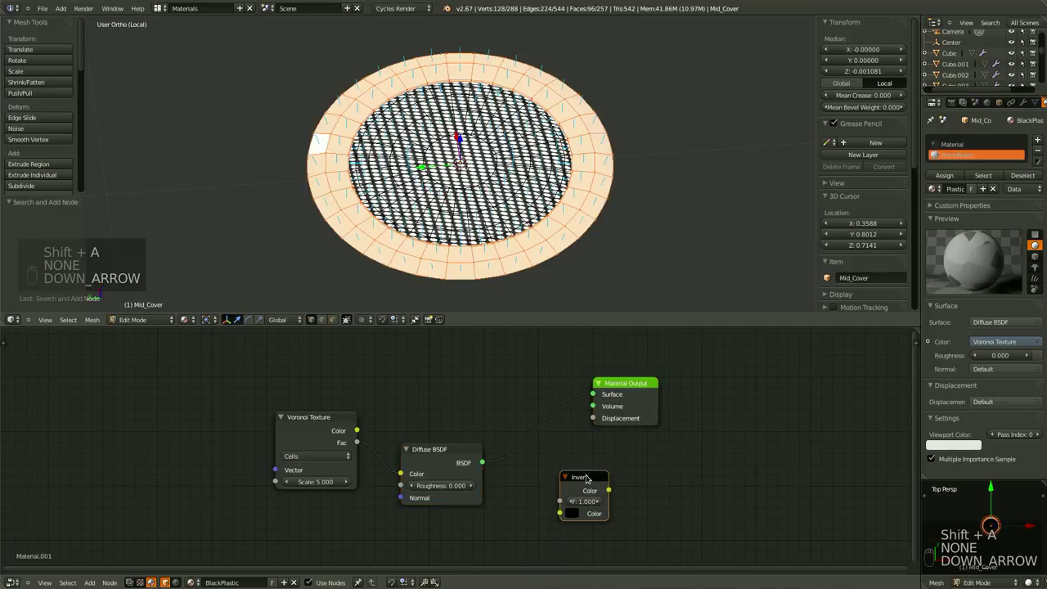
- Insert the Invert node between the Diffuse BSDF and the Material Output, and move the Material Output farther away to make room
key("g")
left_click(528, 436)
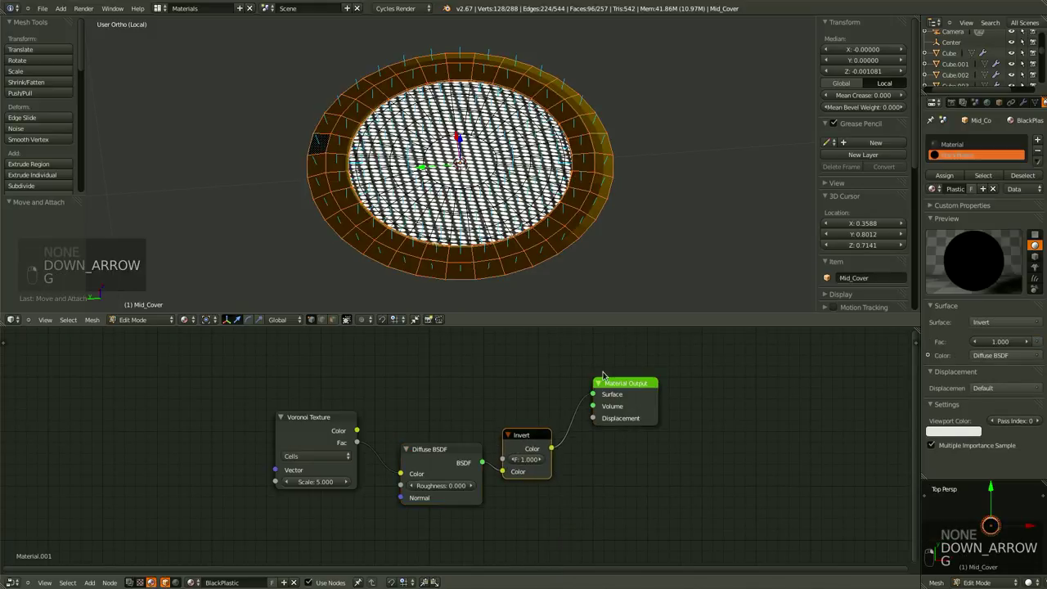
left_click_drag(643, 386, 784, 397)
middle_click_drag(649, 473, 560, 464)
- Add a Math node and insert it between the Invert node and the Material Output
key("shift+a")
left_click(585, 464)
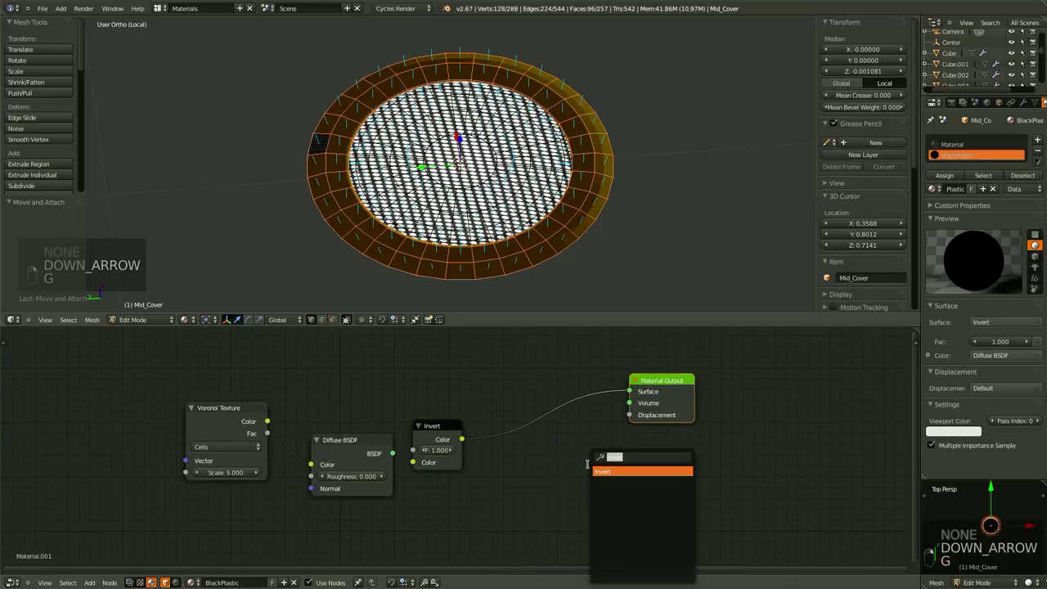
type("Power")
key("BackSpace")
key("BackSpace")
key("BackSpace")
key("BackSpace")
key("BackSpace")
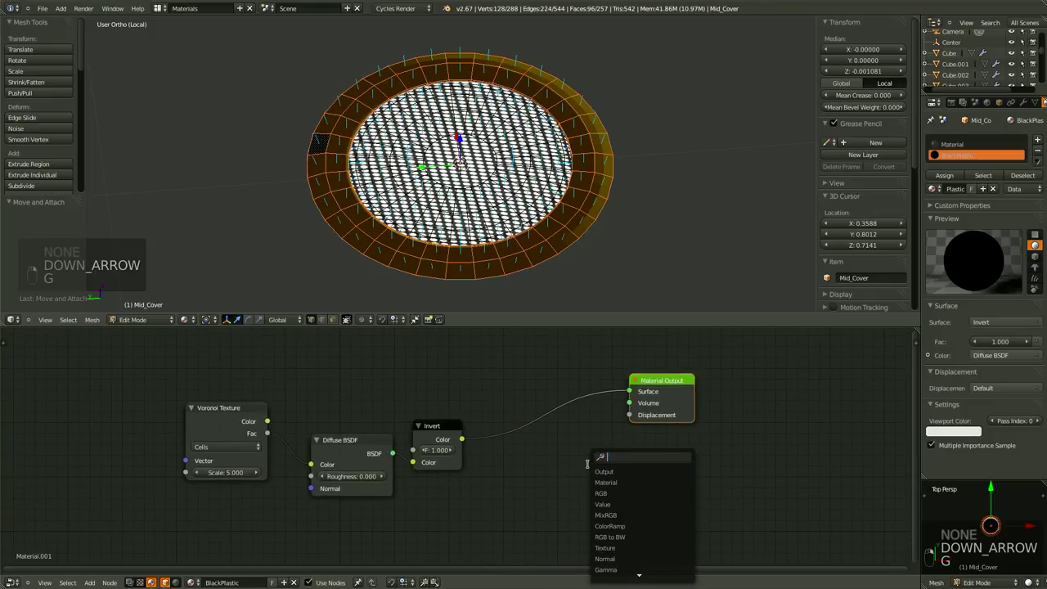
type("Math")
key("Return")
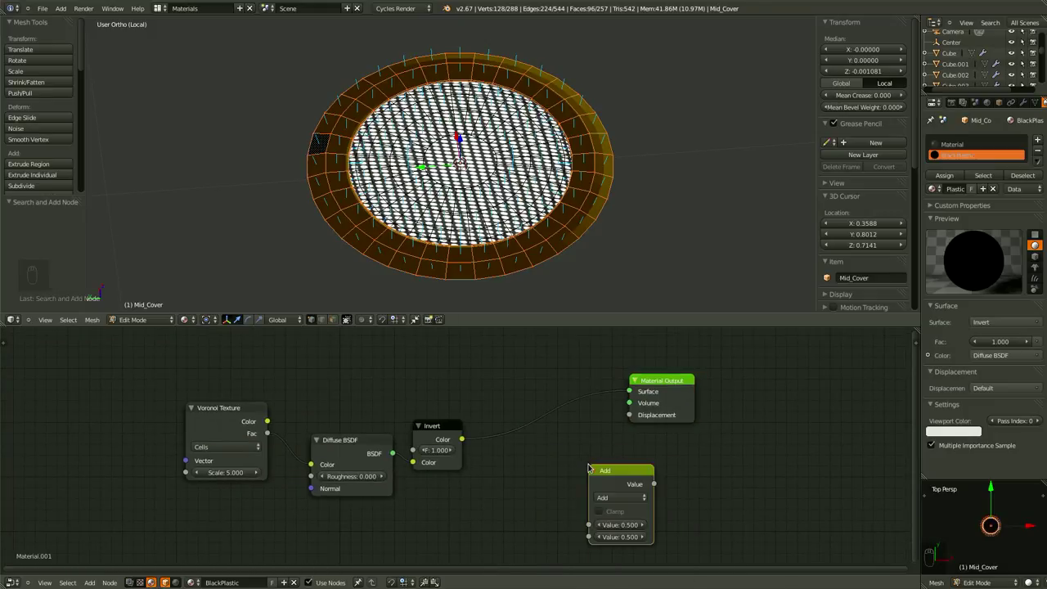
left_click(516, 421)
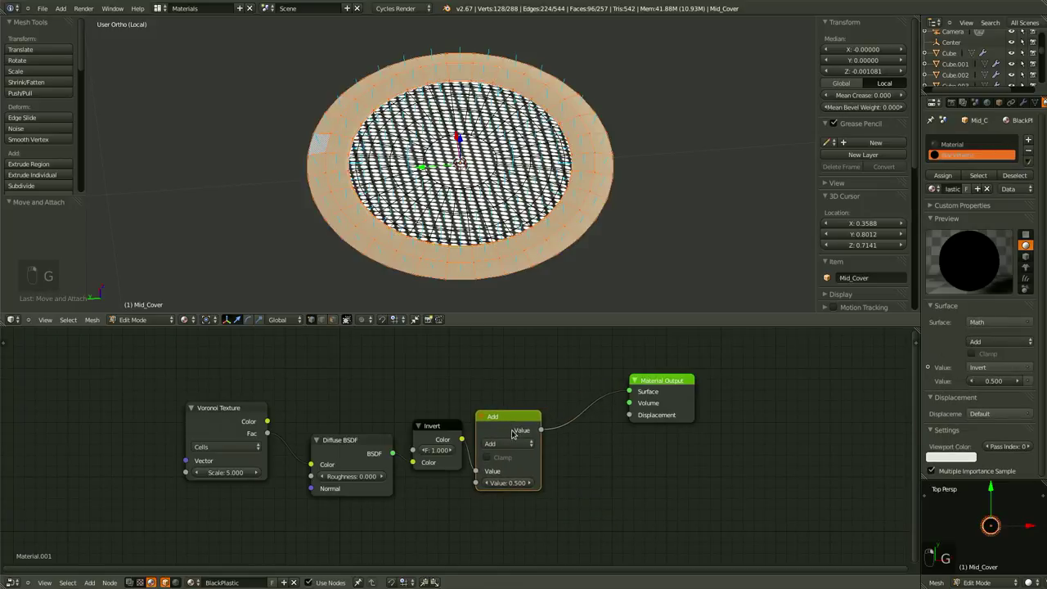
- Set the Math node to Power and feed its Value output into the Material Output's Displacement instead of Surface
left_click(509, 444)
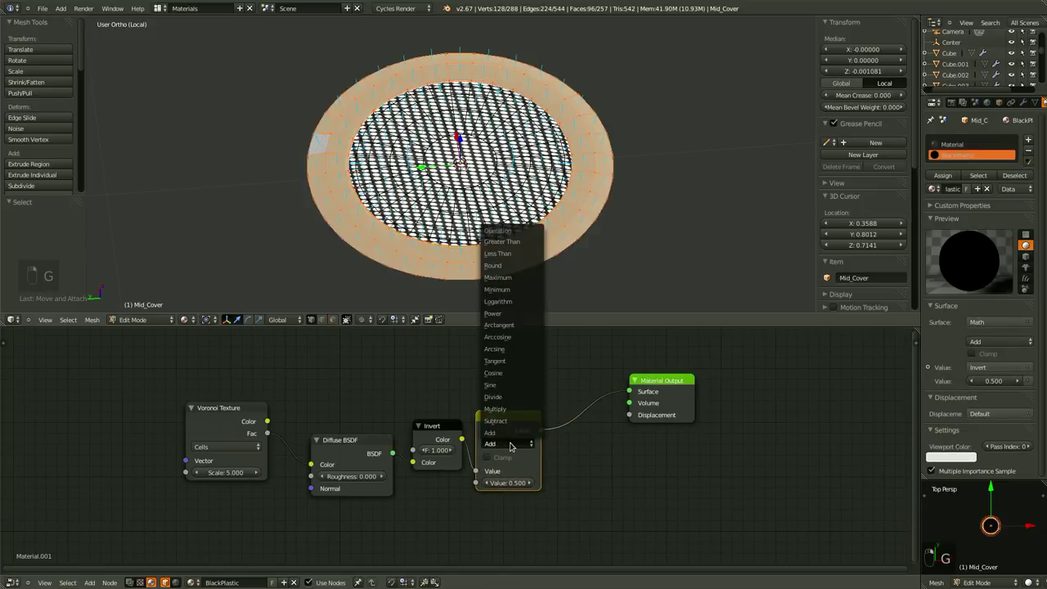
left_click(514, 314)
middle_click_drag(583, 452, 458, 459)
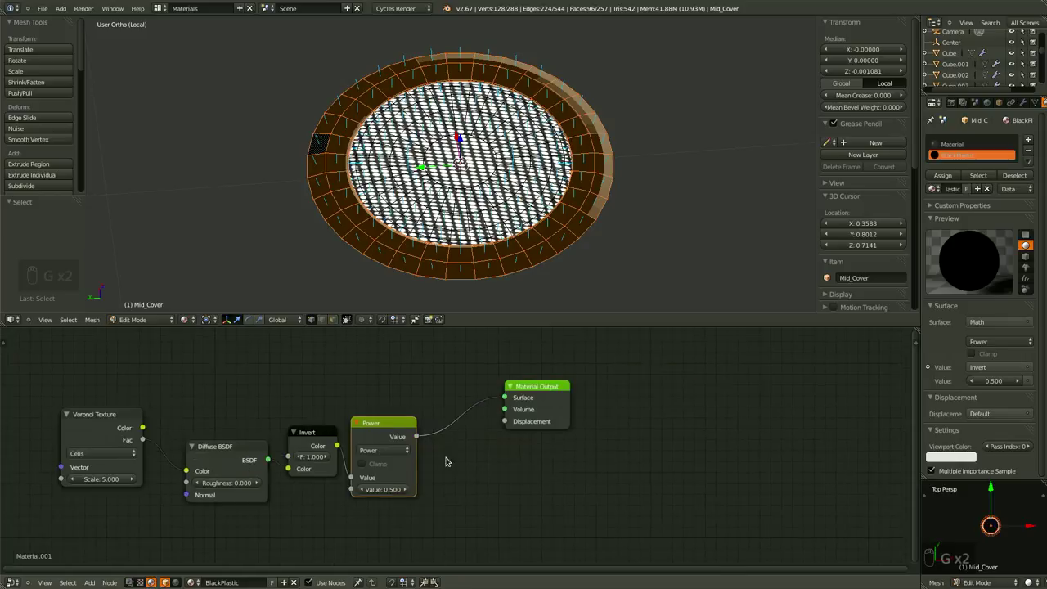
left_click_drag(447, 401, 472, 467, "ctrl")
left_click_drag(504, 422, 413, 439)
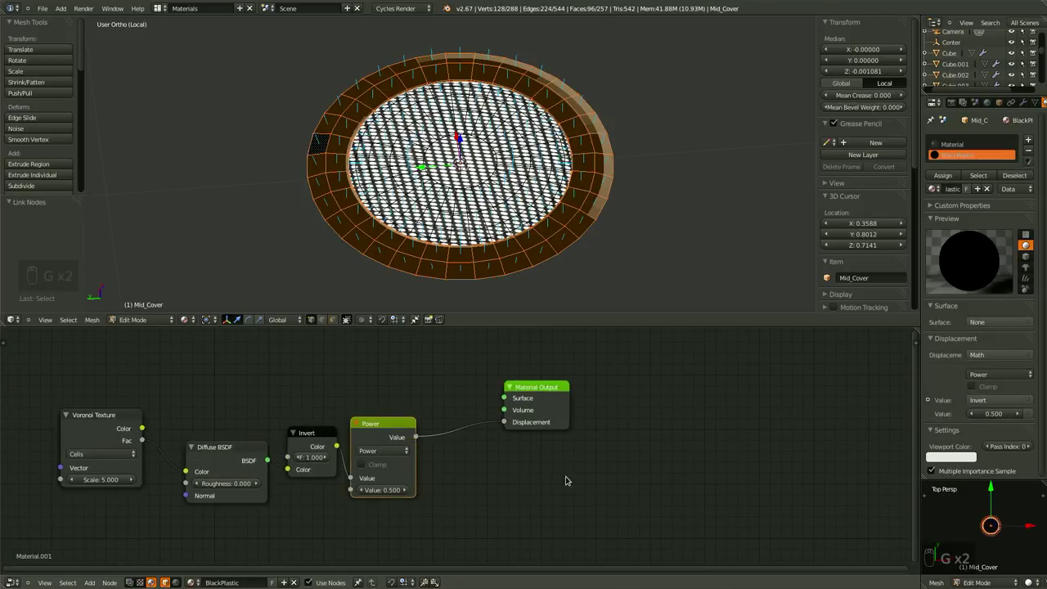
scroll(509, 505, "down", 2)
middle_click_drag(506, 451, 518, 489)
scroll(517, 491, "down", 1)
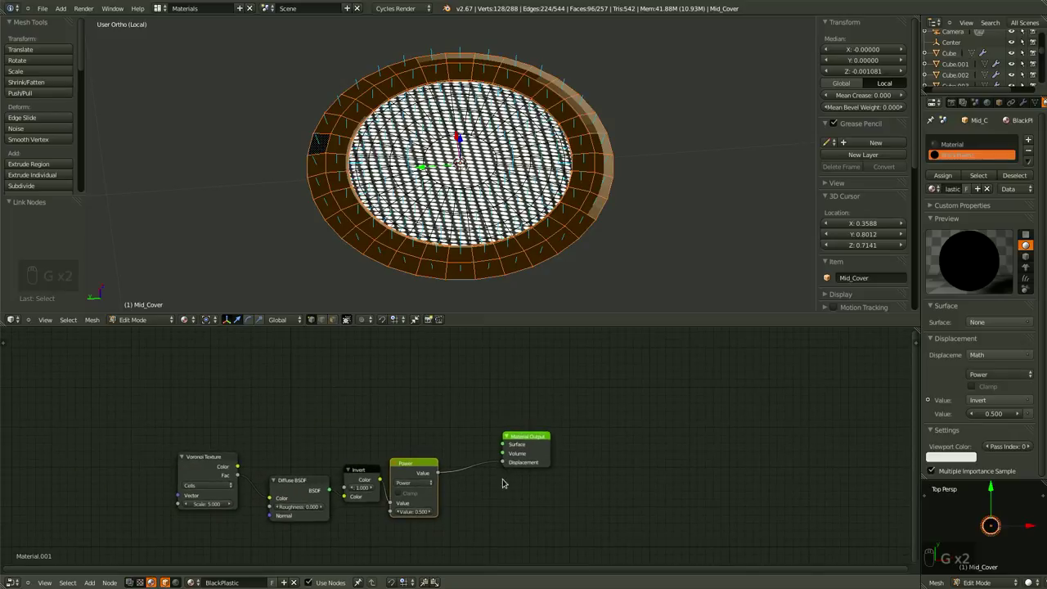
- Detach the Diffuse BSDF from the texture chain, move it above, and link the Voronoi Texture's Color output to the Invert node's Color input
left_click_drag(300, 483, 275, 464)
left_click_drag(320, 459, 364, 428, "ctrl")
left_click_drag(345, 496, 237, 466)
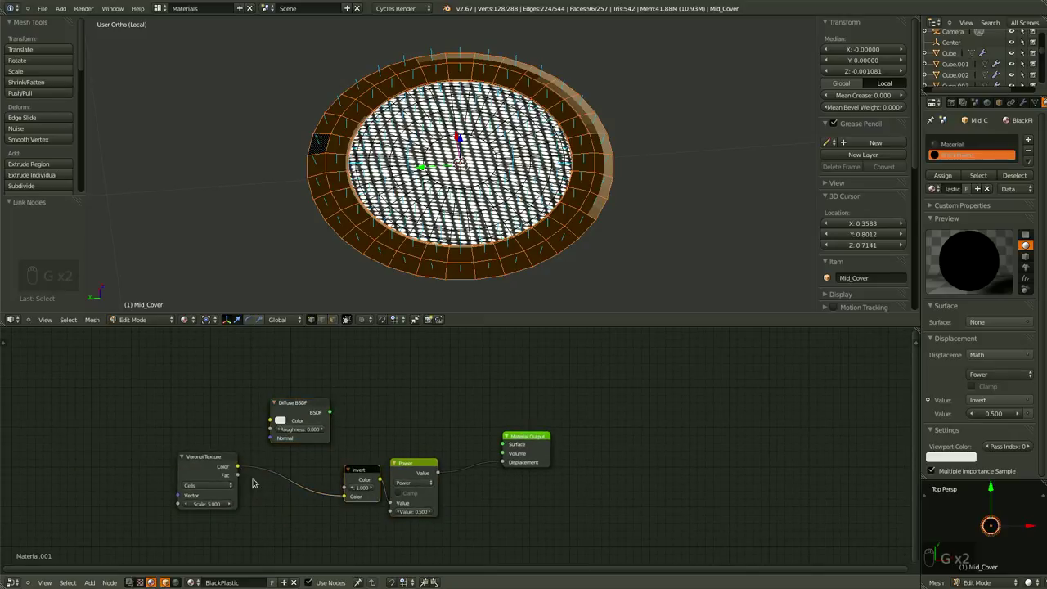
scroll(538, 503, "up", 1)
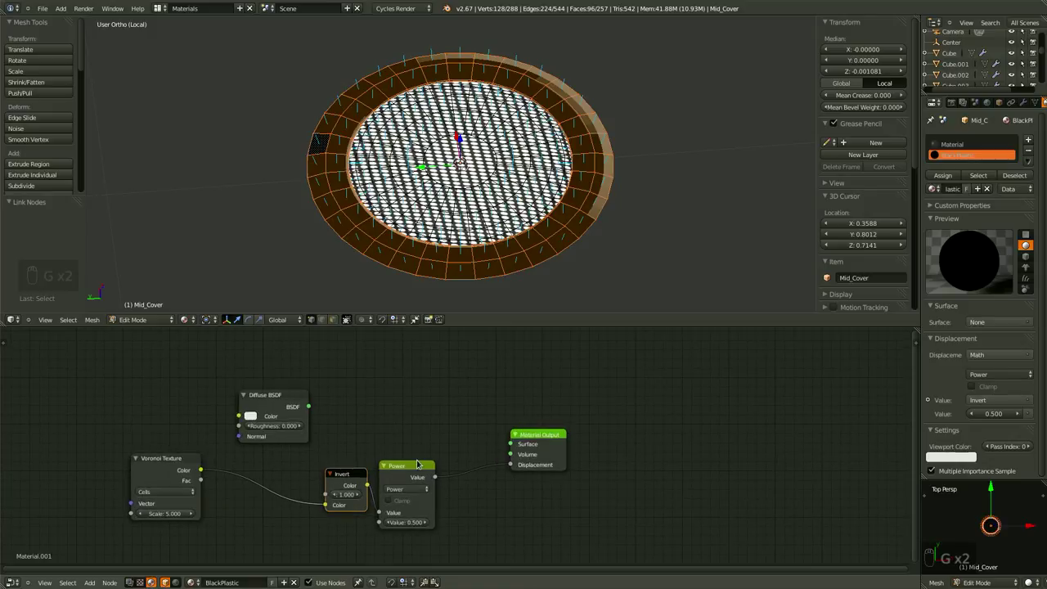
scroll(441, 466, "down", 1)
- Link the Diffuse BSDF output to the Material Output's Surface and save the file
left_click(318, 409)
left_click_drag(330, 412, 502, 444)
middle_click_drag(518, 483, 592, 477)
key("ctrl+s")
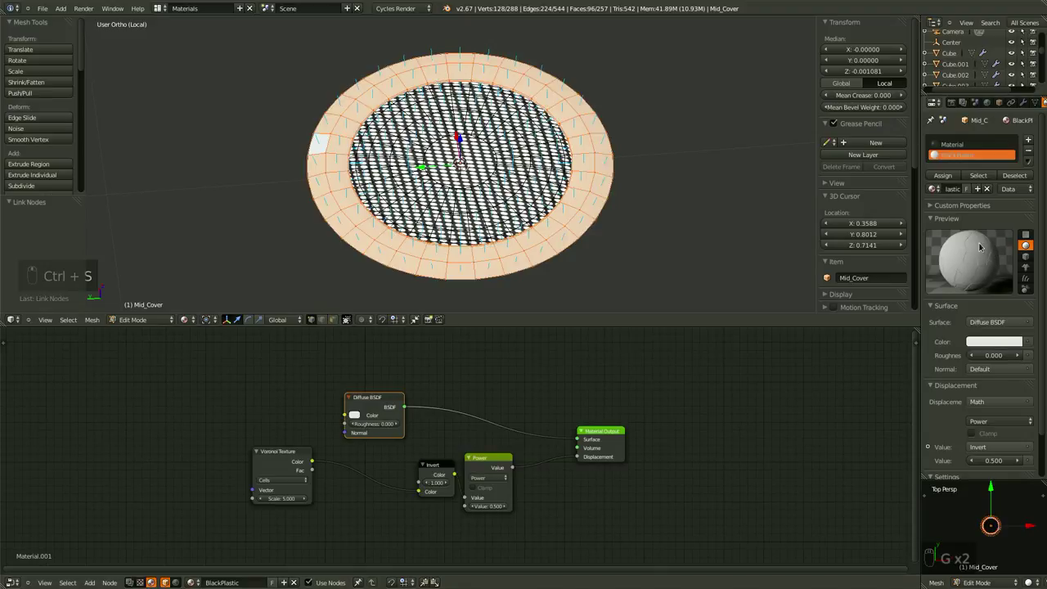
- Reposition the Diffuse BSDF node and darken its color to RGB 0.03561
scroll(453, 442, "up", 1)
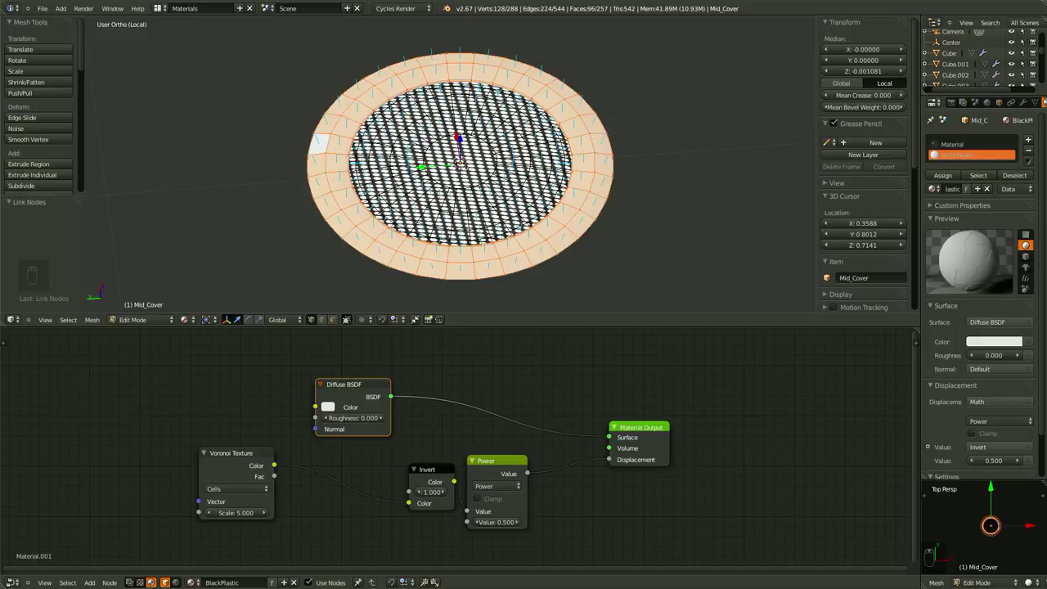
key("g")
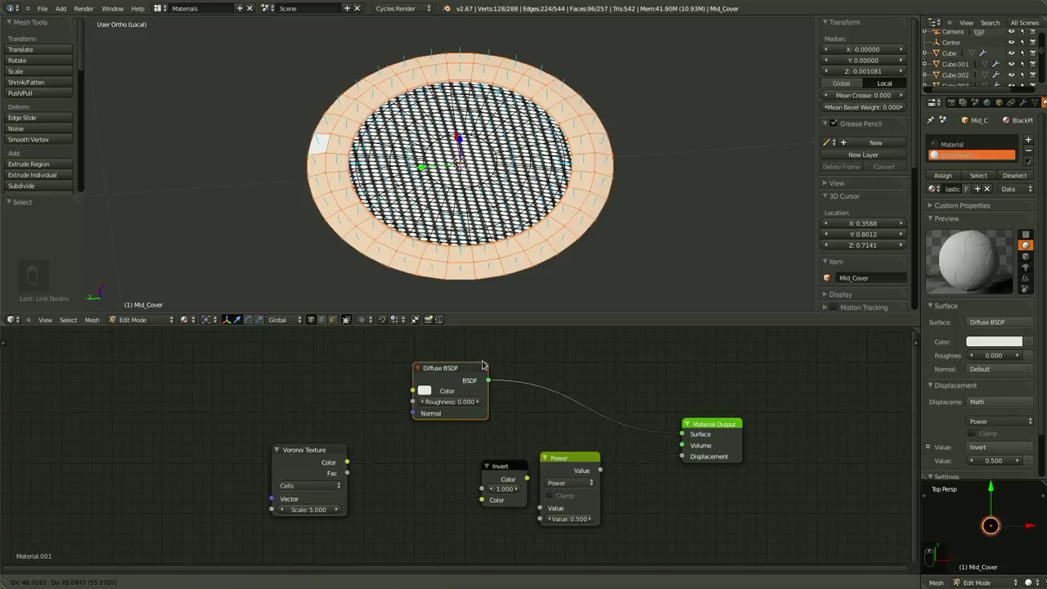
left_click(439, 358)
left_click(445, 383)
left_click(526, 297)
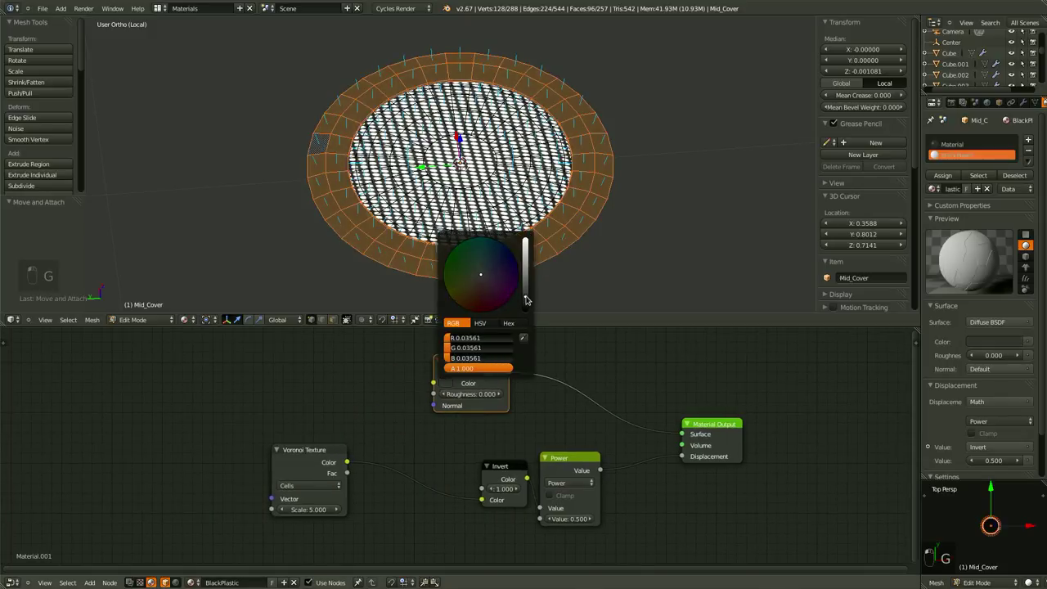
scroll(497, 414, "up", 2)
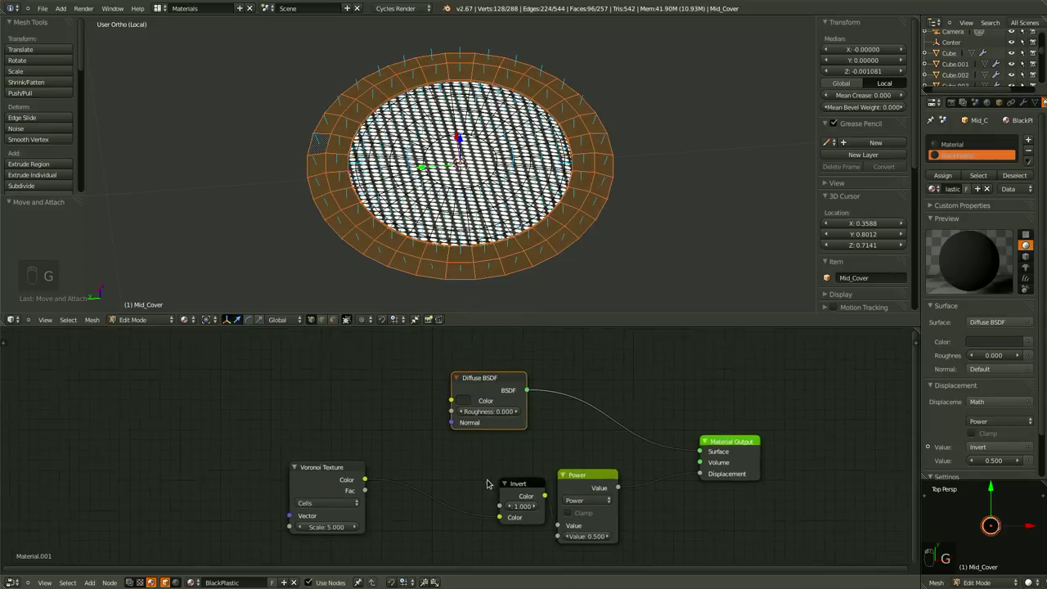
- Move the Diffuse BSDF clear of the texture chain and add a Glossy BSDF node below it
left_click_drag(492, 368, 422, 381)
middle_click_drag(589, 365, 567, 412)
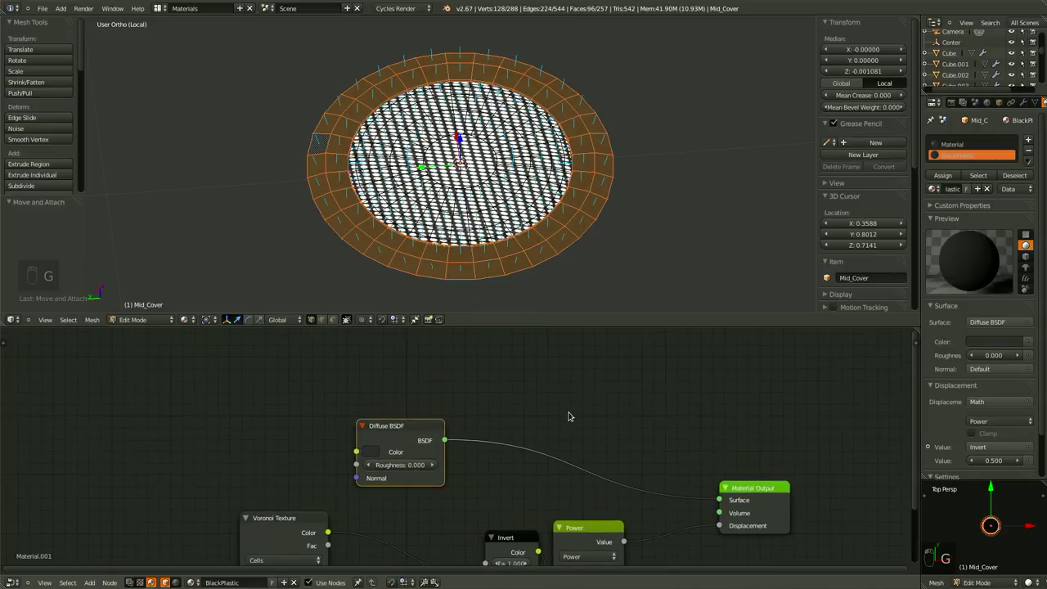
key("shift+a")
left_click_drag(439, 426, 421, 345)
scroll(463, 441, "down", 3)
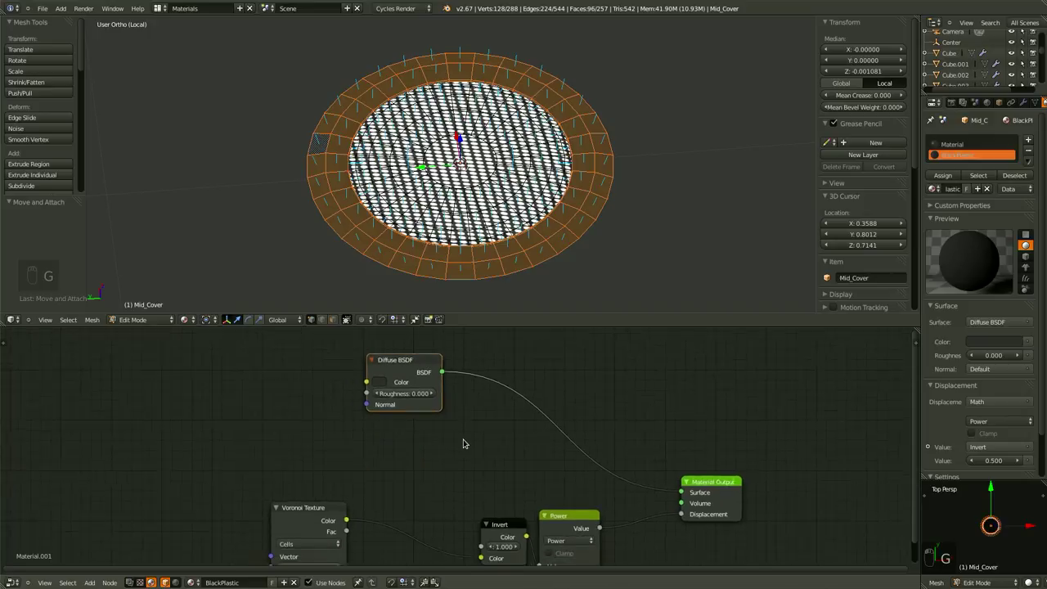
key("shift+a")
left_click(462, 440)
type("Glo")
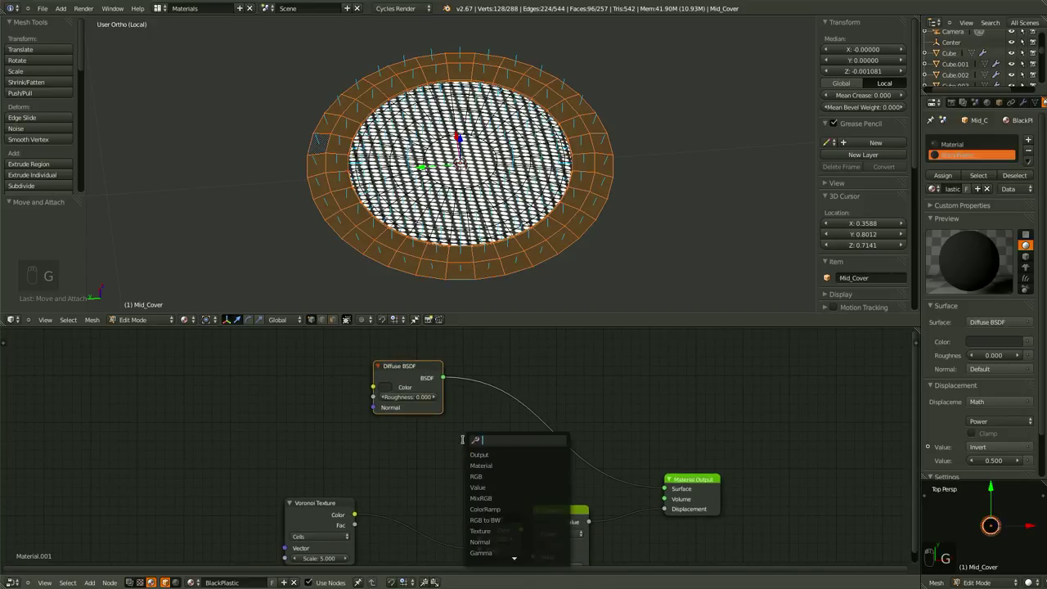
key("Return")
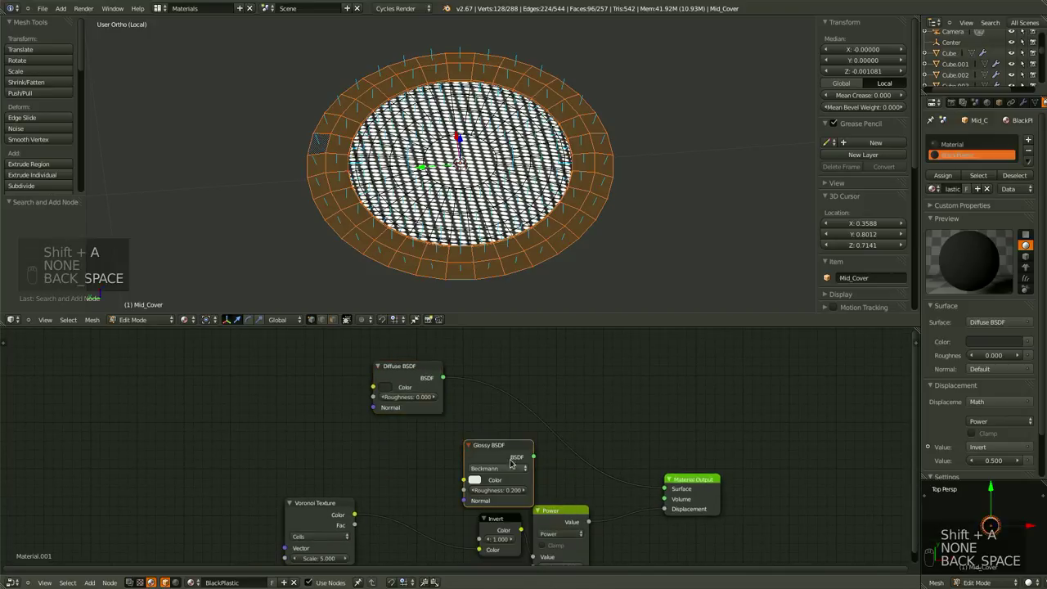
left_click_drag(508, 446, 419, 435)
- Insert a Mix Shader between the Diffuse BSDF and the Material Output, with the Glossy BSDF linked to its second Shader input
key("shift+a")
left_click(518, 426)
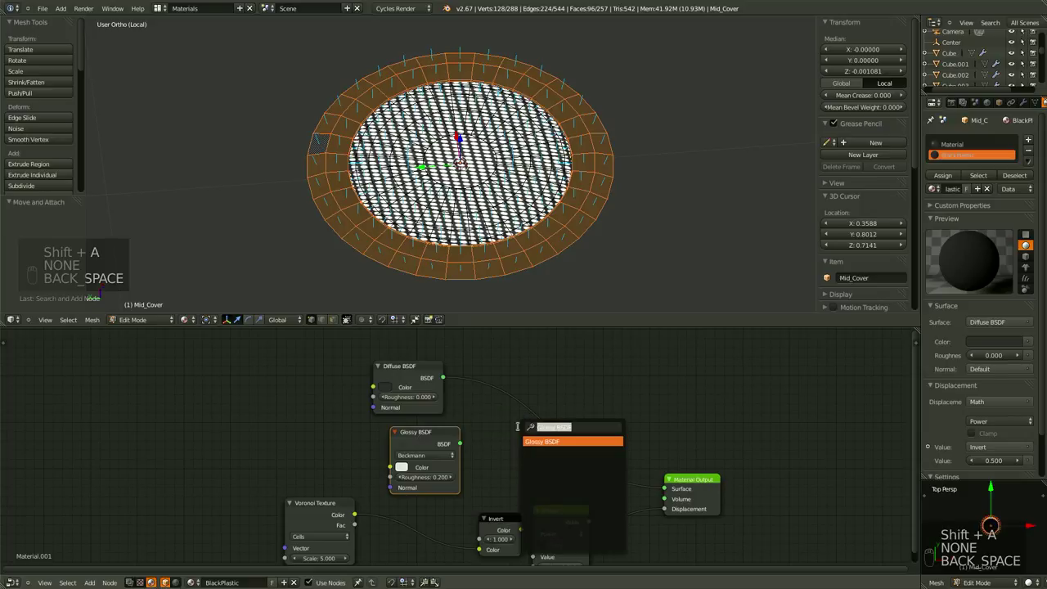
type("Mi")
key("Down")
key("Down")
key("Return")
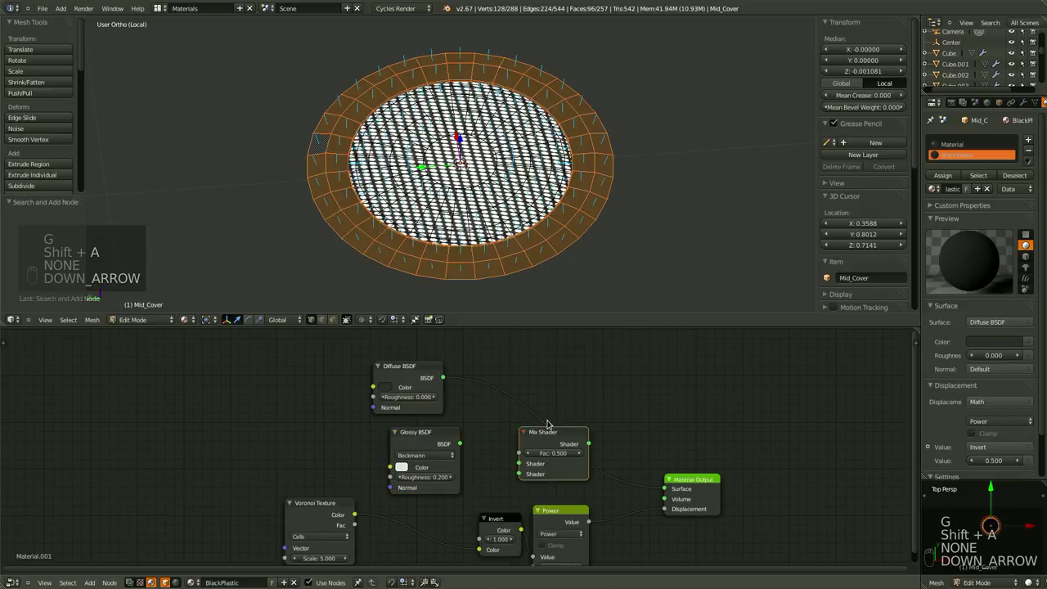
left_click(549, 400)
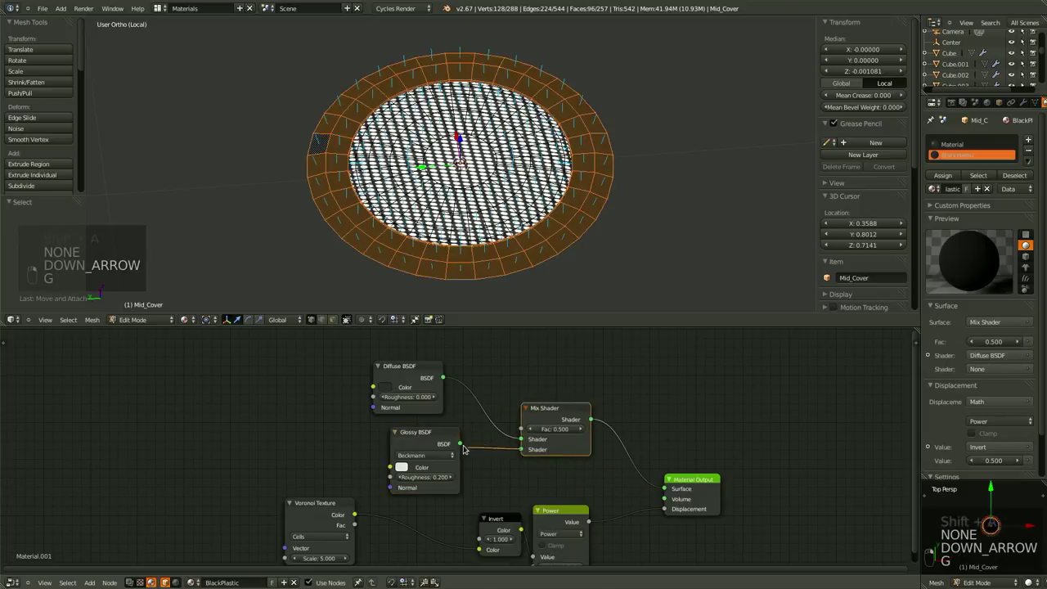
scroll(661, 439, "up", 1)
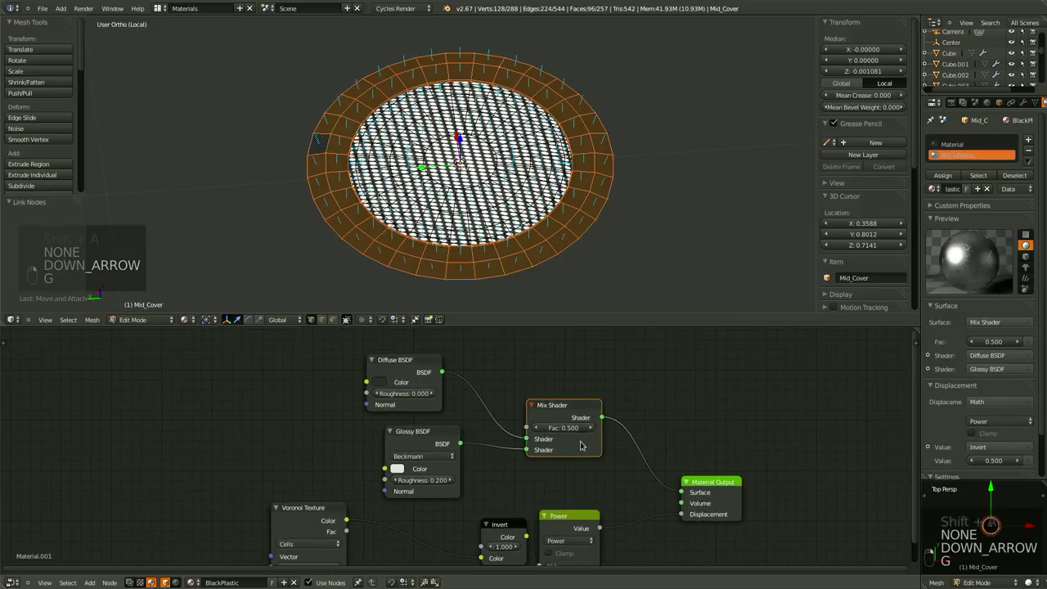
- Set the Mix Shader's Fac to 0.01 and save the file
left_click(535, 430)
left_click(535, 430)
left_click(535, 430)
left_click(535, 430)
left_click(535, 430)
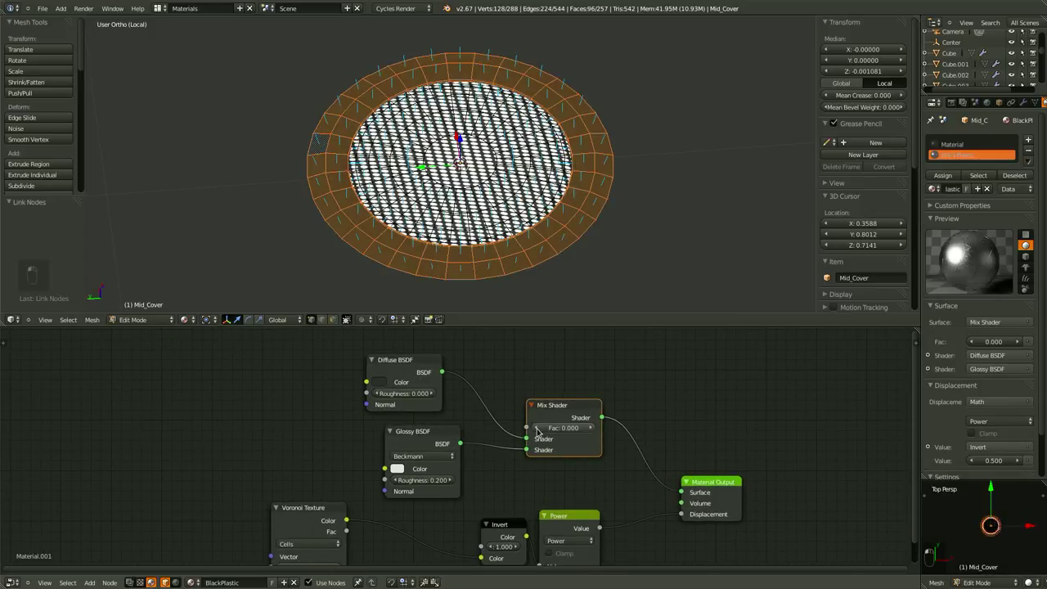
left_click(567, 429)
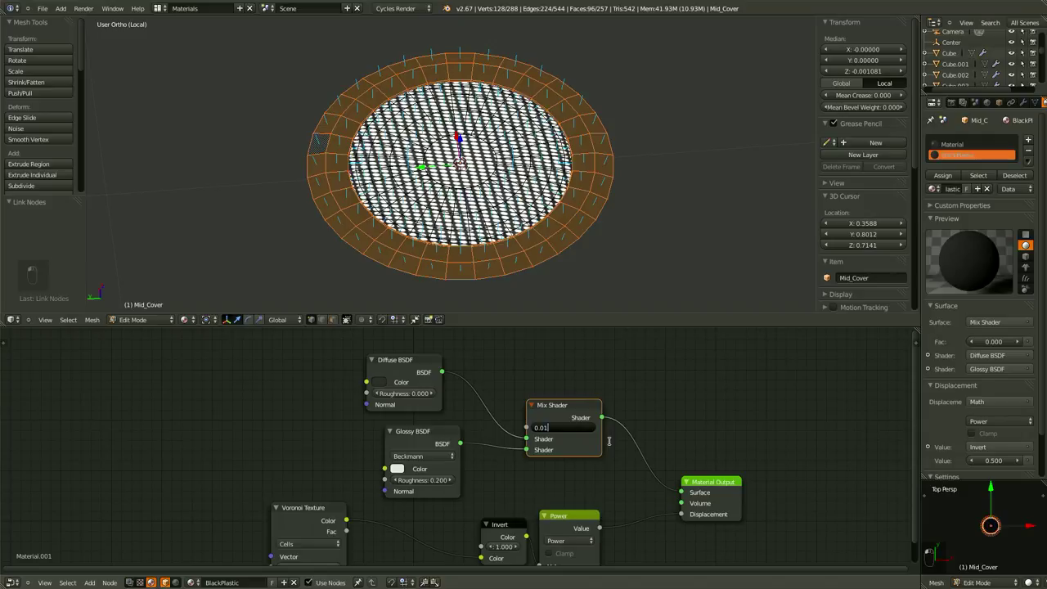
key("Return")
key("ctrl+s")
left_click(677, 409)
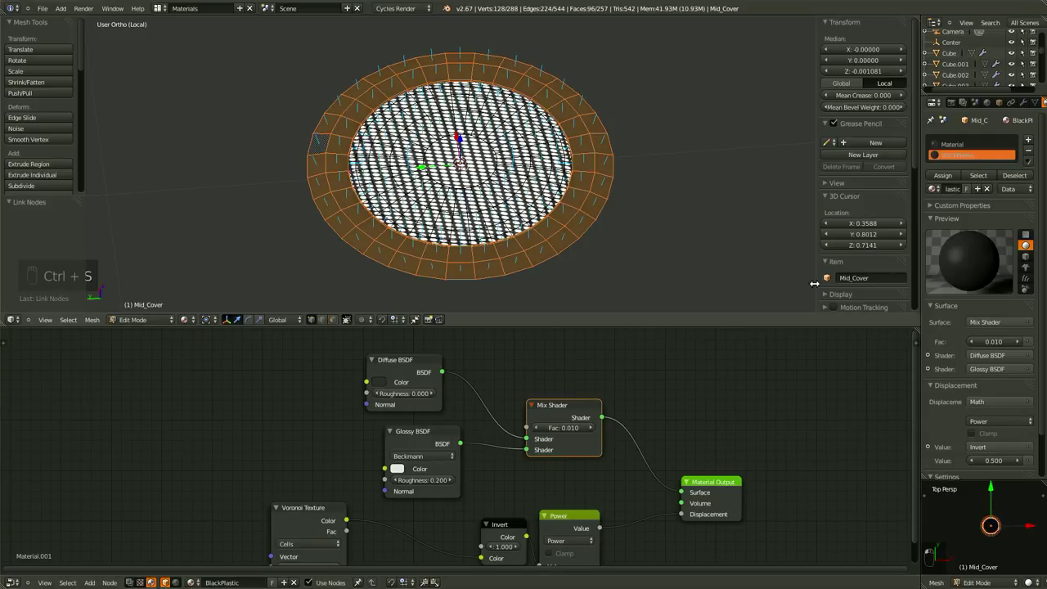
- Leave Edit Mode on the Mid_Cover and exit local view to bring back the whole piano
key("Tab")
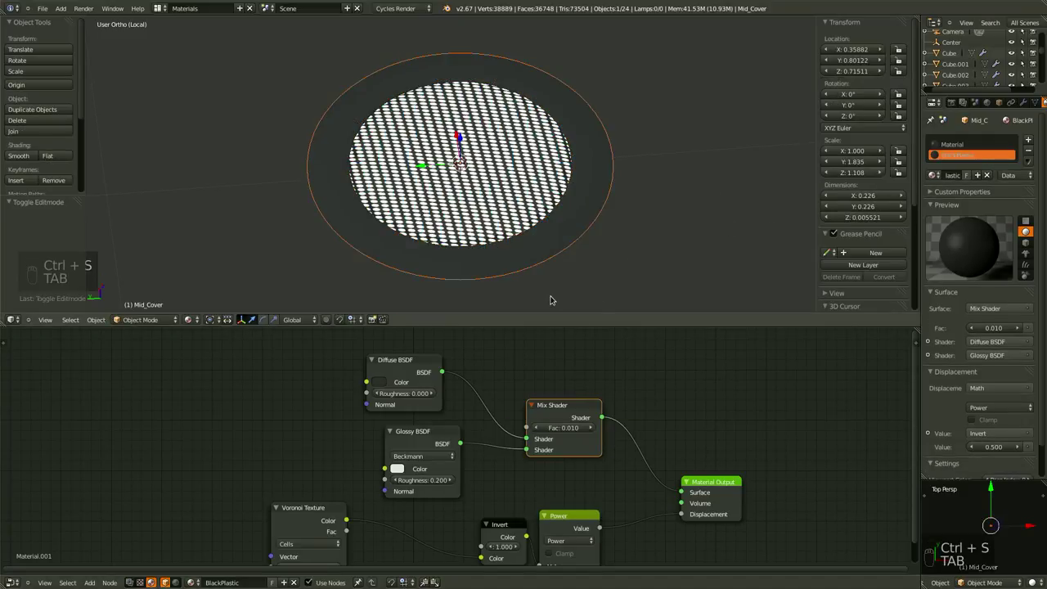
scroll(464, 185, "down", 5)
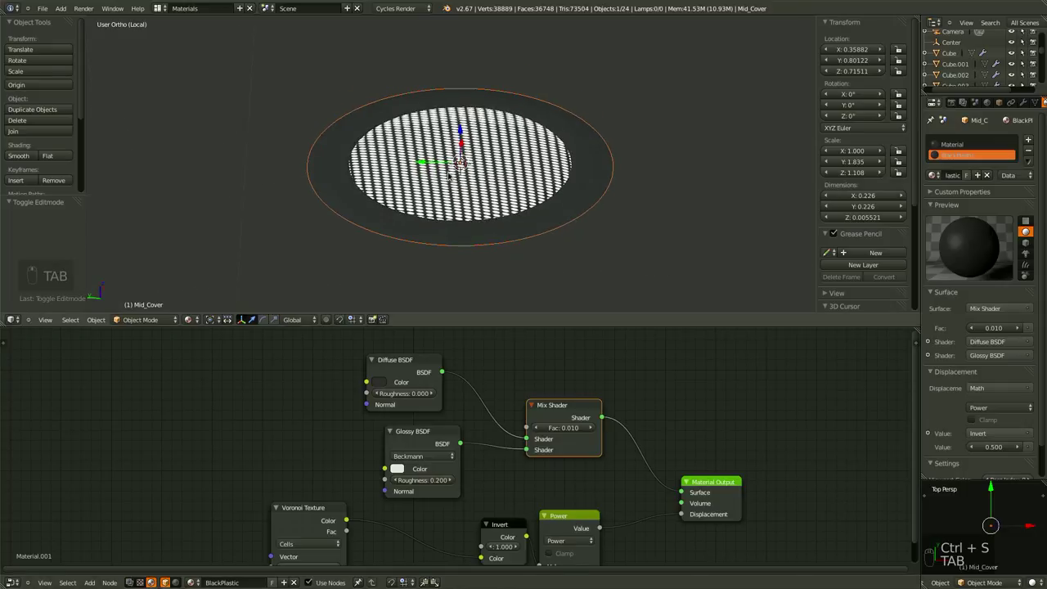
key("alt+h")
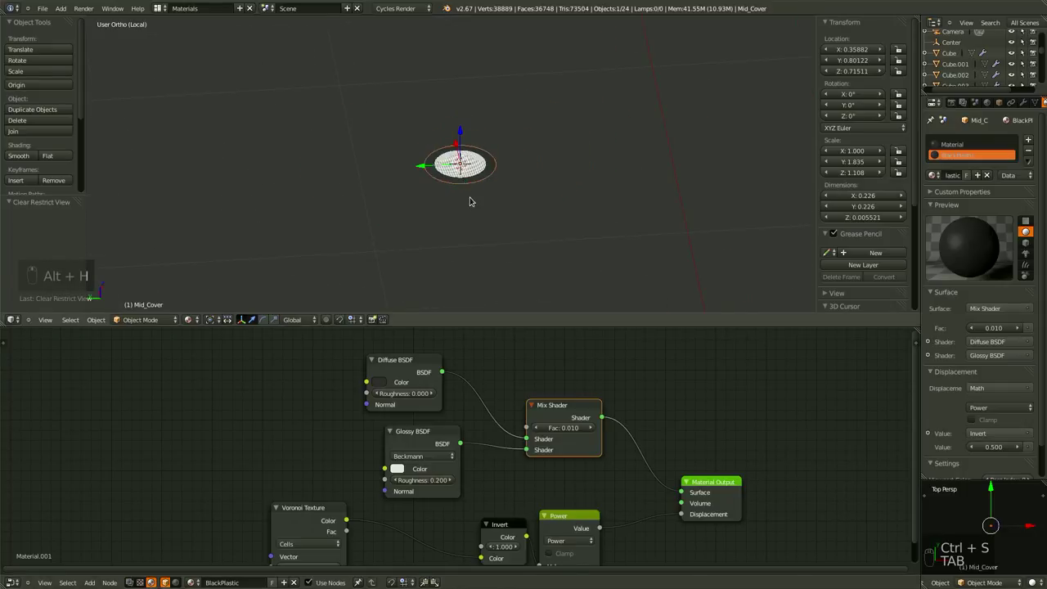
key("KP_Divide")
mouse_move(475, 214)
middle_mouse_down()
mouse_move(435, 189)
mouse_move(441, 211)
mouse_move(463, 201)
middle_mouse_up()
- Select the Mid_Cover object on the piano, using wireframe display to pick it out from the Mid_Speaker
key("z")
right_click(460, 179)
key("z")
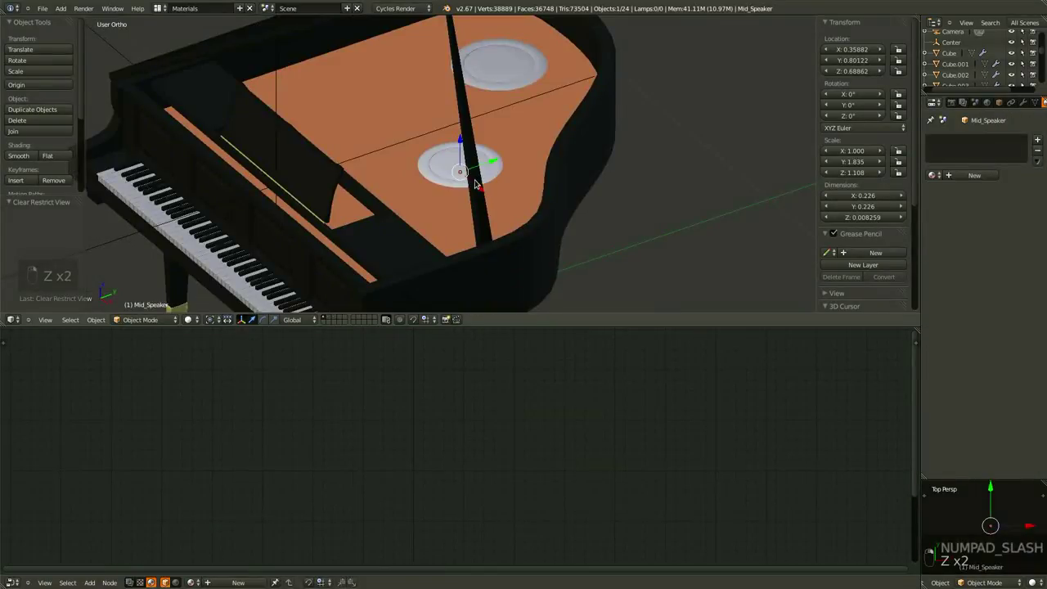
right_click(479, 174)
scroll(410, 200, "up", 3)
key("z")
right_click(455, 173)
key("z")
scroll(485, 217, "up", 2)
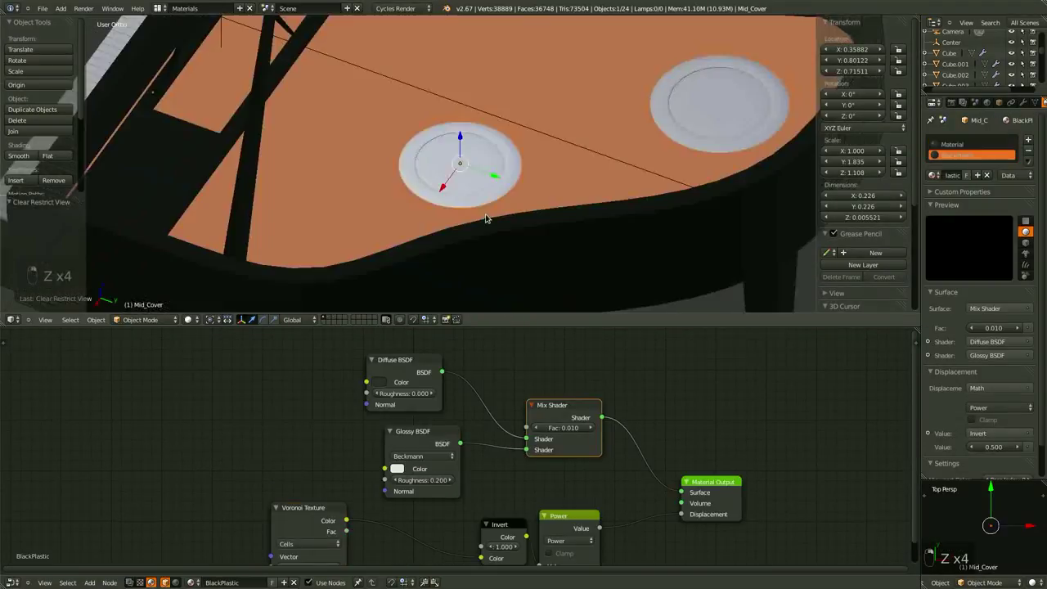
- Set the BlackPlastic material's viewport color to a near-black shade
middle_click_drag(592, 349, 458, 328)
scroll(970, 421, "down", 1)
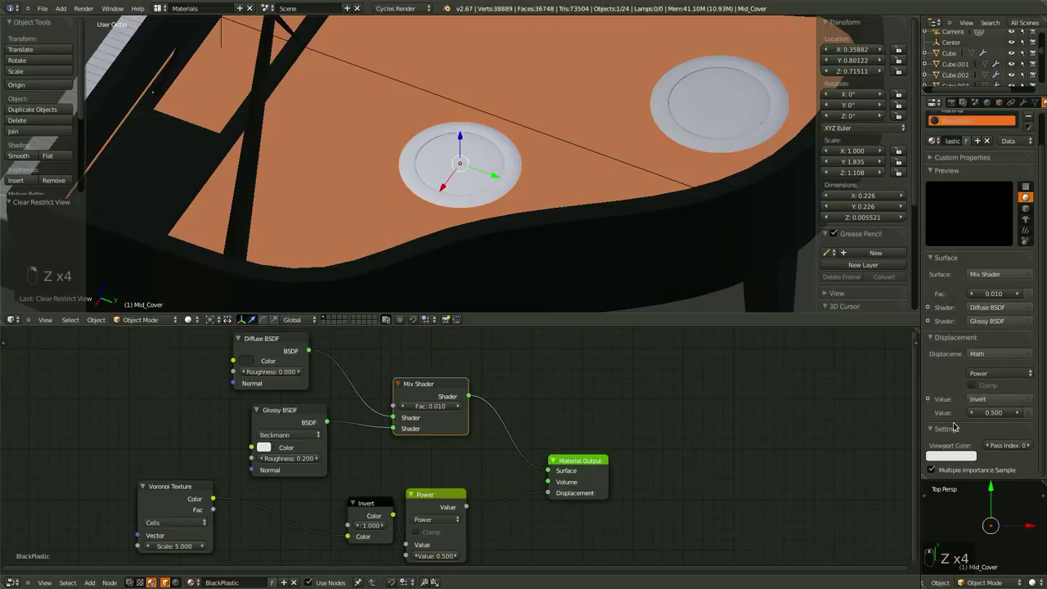
left_click(945, 457)
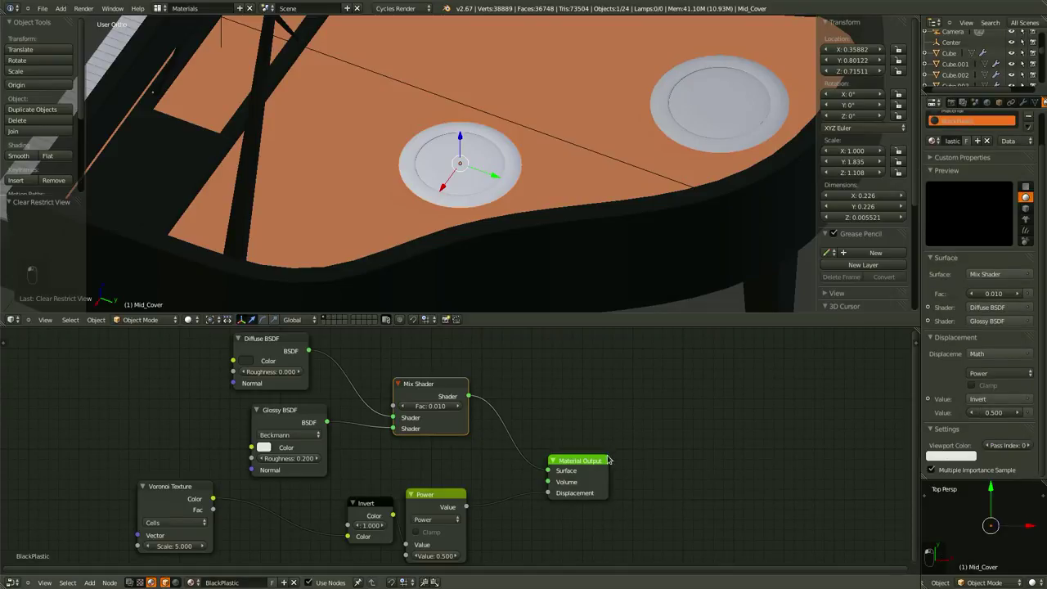
scroll(610, 456, "down", 2)
left_click(955, 457)
key("Escape")
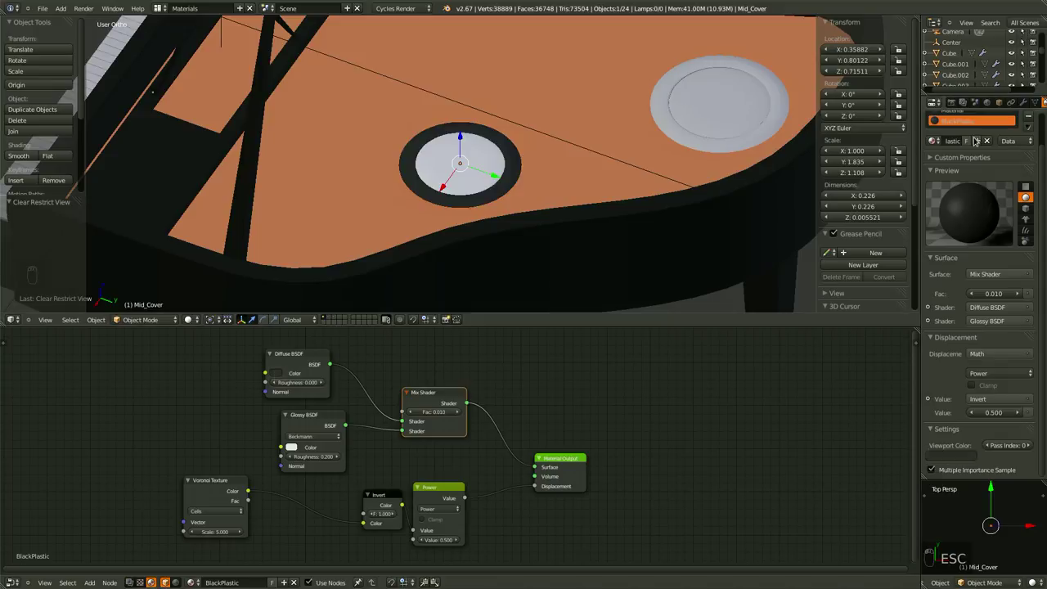
- Set the perforated mesh material's viewport color to near-black by sampling the Diffuse BSDF color
scroll(1014, 142, "up", 1)
left_click(999, 145)
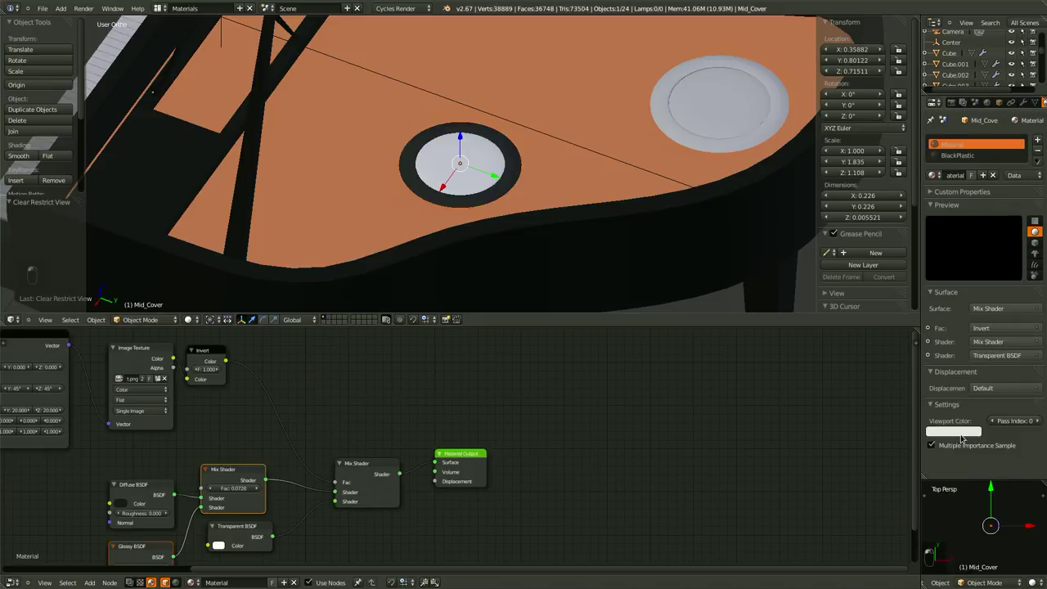
left_click(957, 432)
left_click(972, 394)
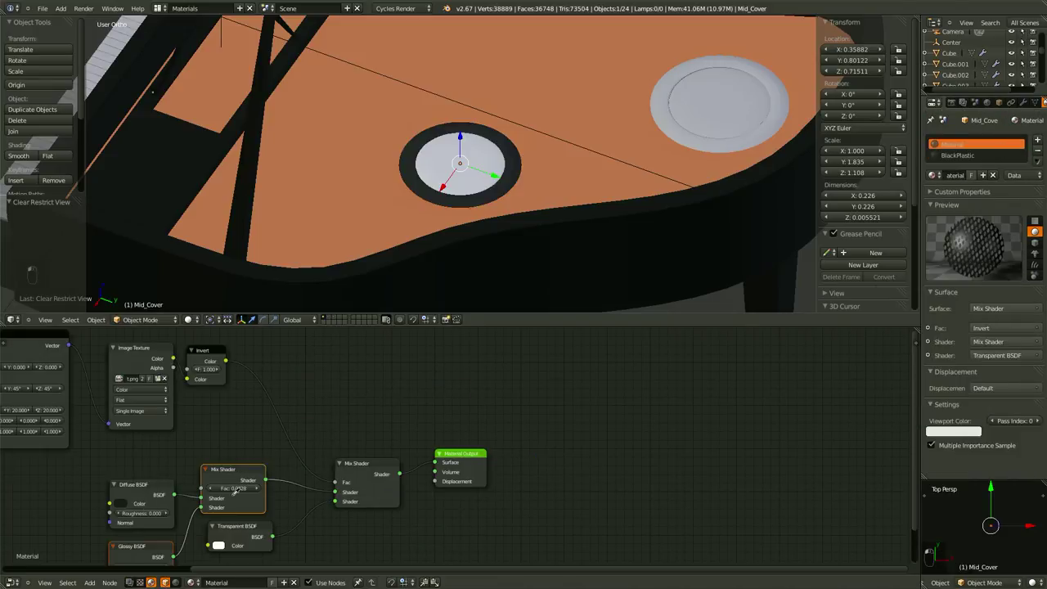
left_click(125, 498)
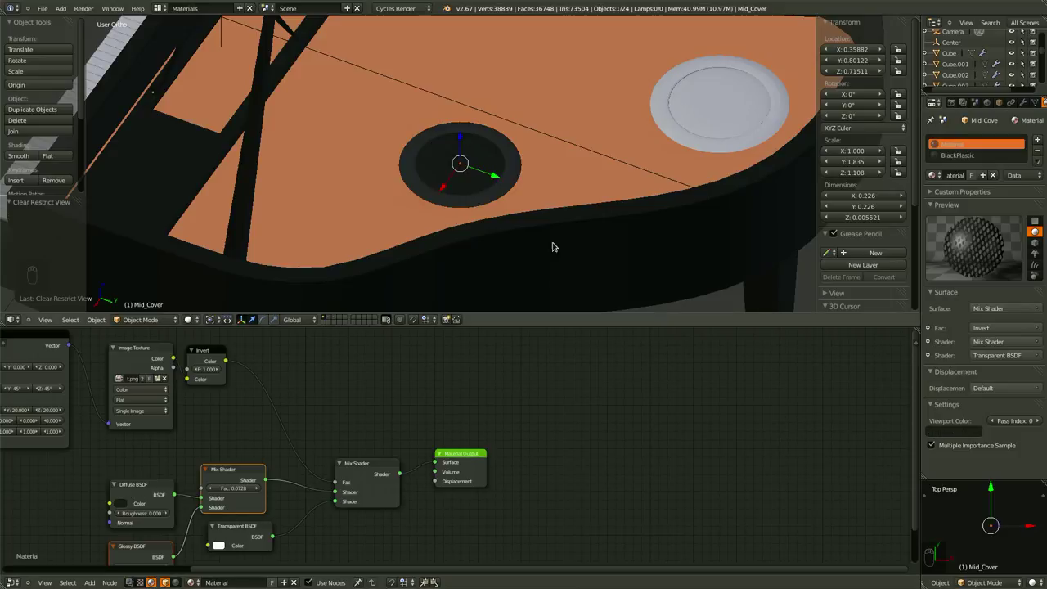
- Inspect the Bass_Cover mesh in Edit Mode by selecting its linked geometry from a wireframe top view
scroll(554, 243, "up", 3)
middle_click_drag(530, 238, 492, 206)
scroll(570, 231, "up", 2)
scroll(586, 228, "up", 6, "ctrl")
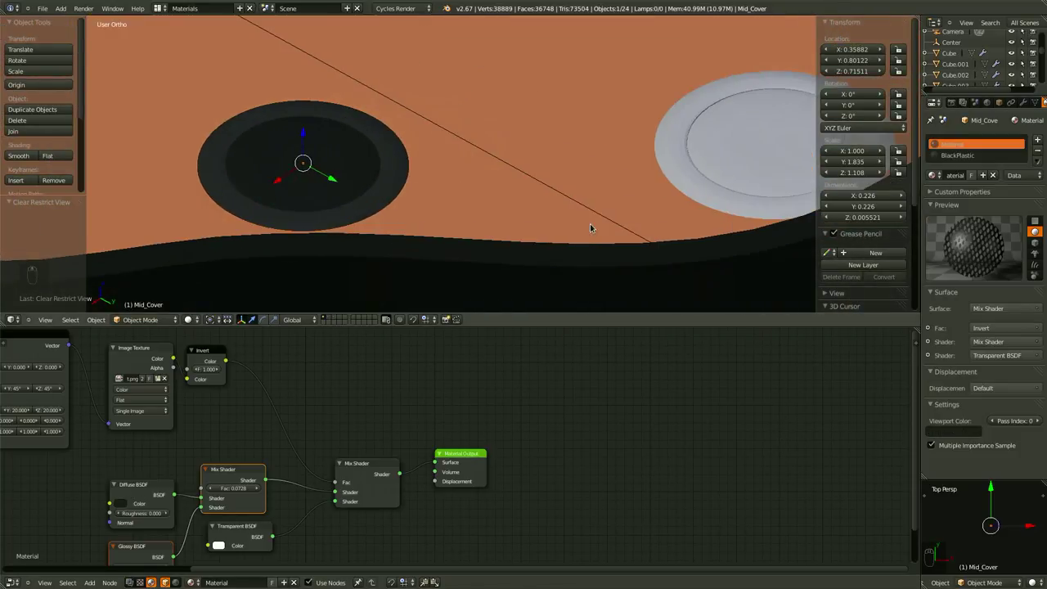
right_click(700, 179)
scroll(700, 183, "down", 4)
key("Tab")
scroll(692, 188, "down", 2, "ctrl")
right_click(514, 155)
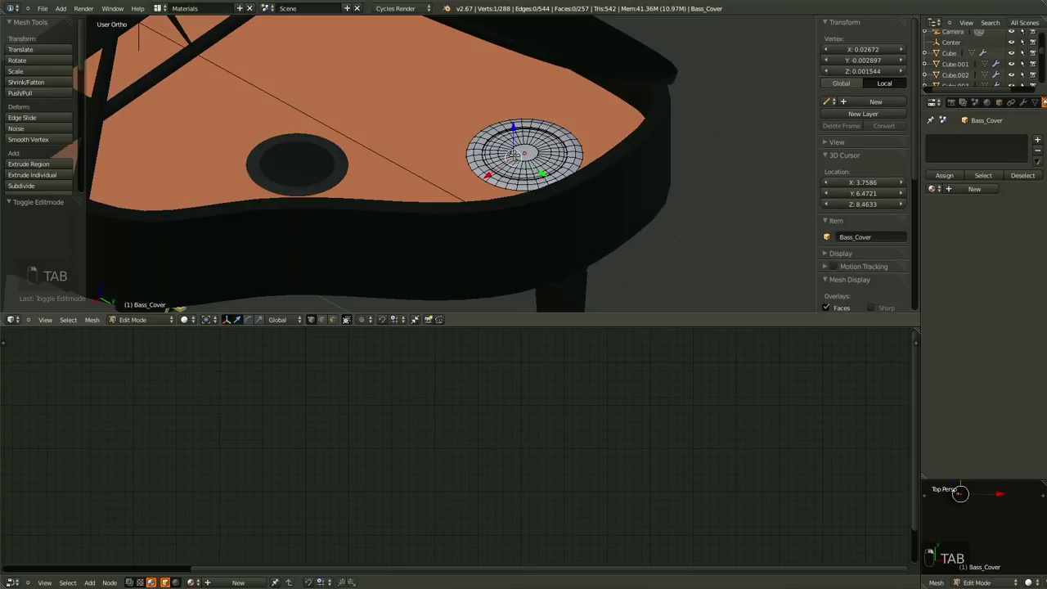
key("KP_7")
key("z")
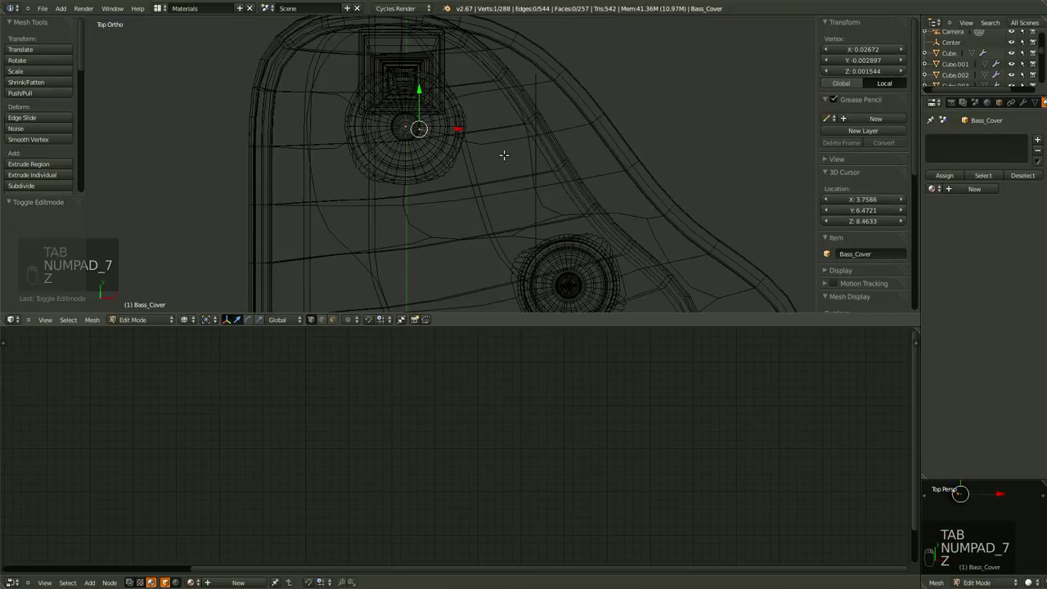
scroll(434, 161, "up", 3, "ctrl")
scroll(448, 168, "up", 3)
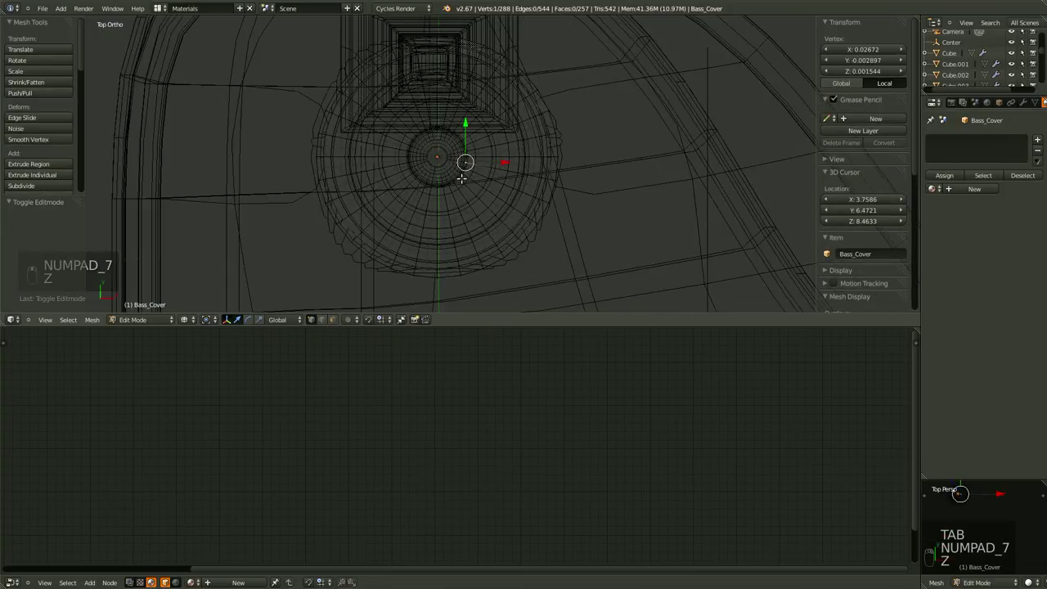
key("ctrl+l")
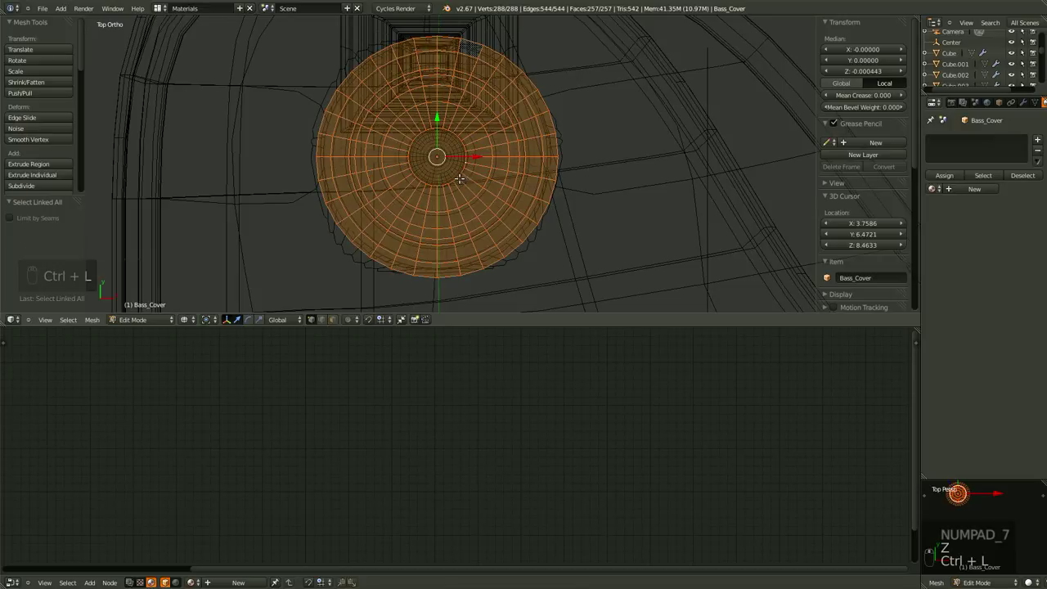
key("Tab")
scroll(483, 172, "down", 4)
middle_click_drag(507, 215, 492, 254)
key("z")
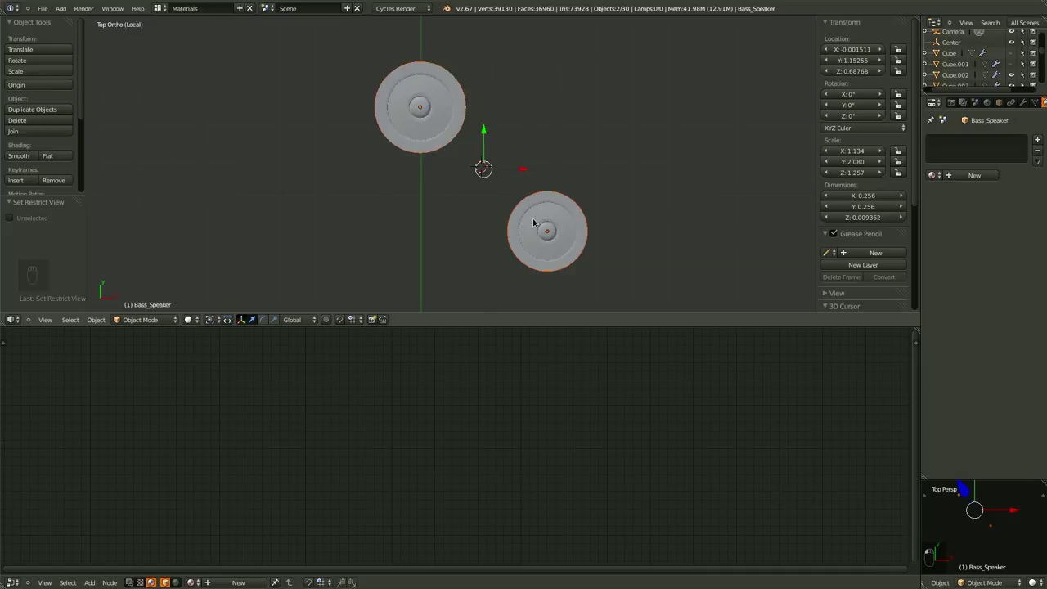
- Select the Bass_Speaker in top view and open its mesh in Edit Mode
scroll(532, 219, "up", 2)
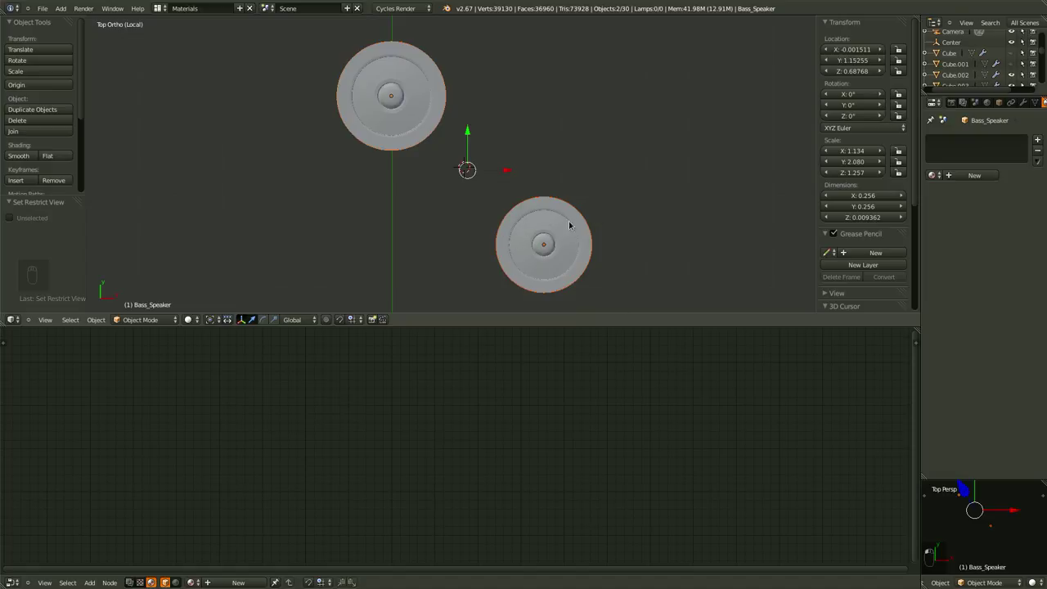
right_click(376, 135)
key("KP_Decimal")
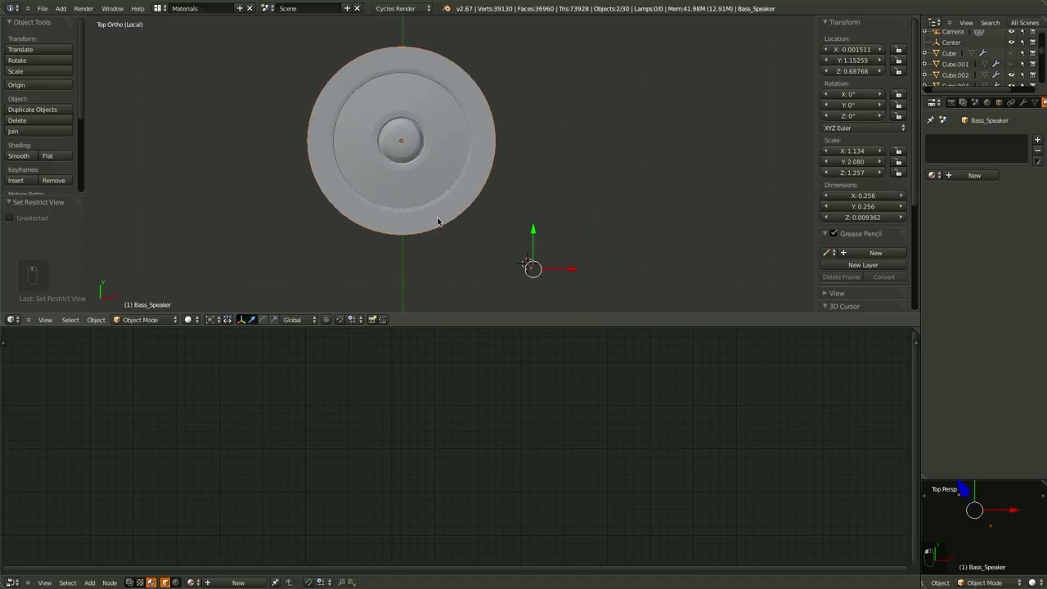
key("Tab")
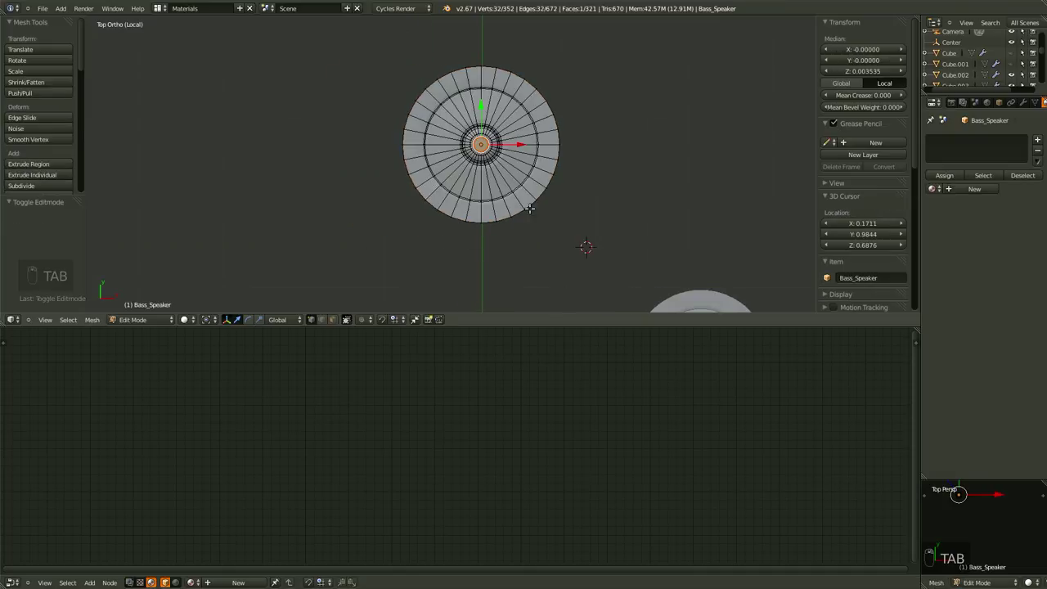
scroll(469, 177, "up", 3)
scroll(468, 179, "up", 2)
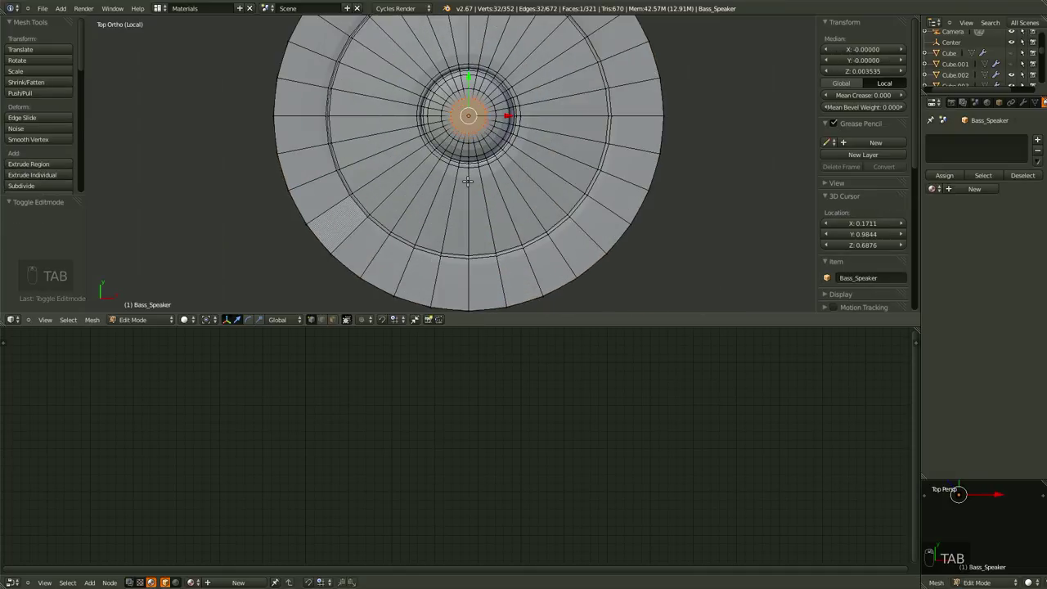
- Grow the selection from the speaker's center cap until it covers the whole raised dome
key("ctrl+KP_Add")
key("ctrl+KP_Add")
key("ctrl+KP_Add")
key("ctrl+KP_Add")
key("ctrl+KP_Add")
key("z")
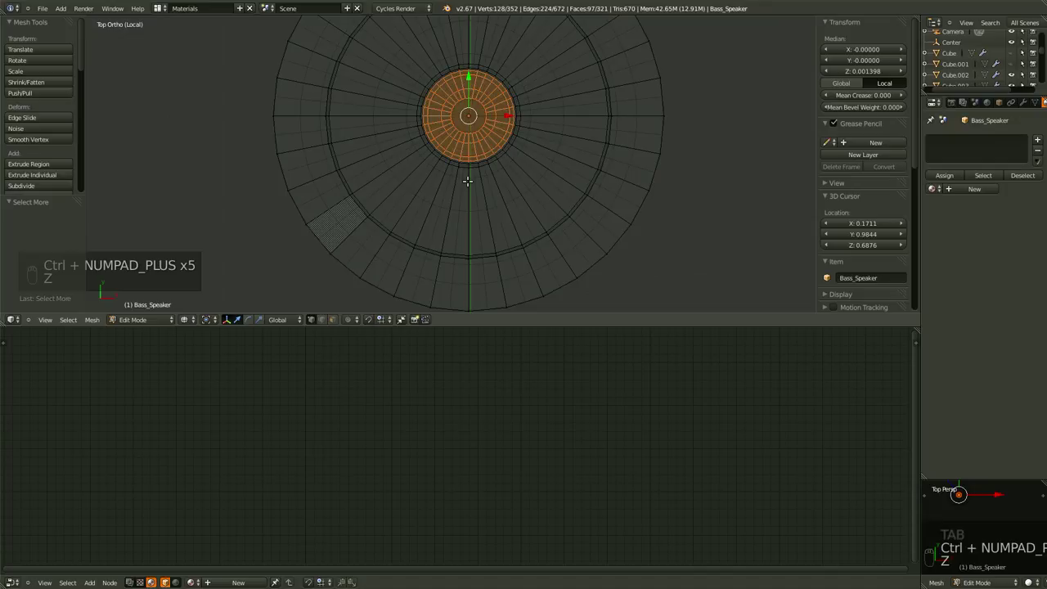
key("ctrl+KP_Add")
key("KP_1")
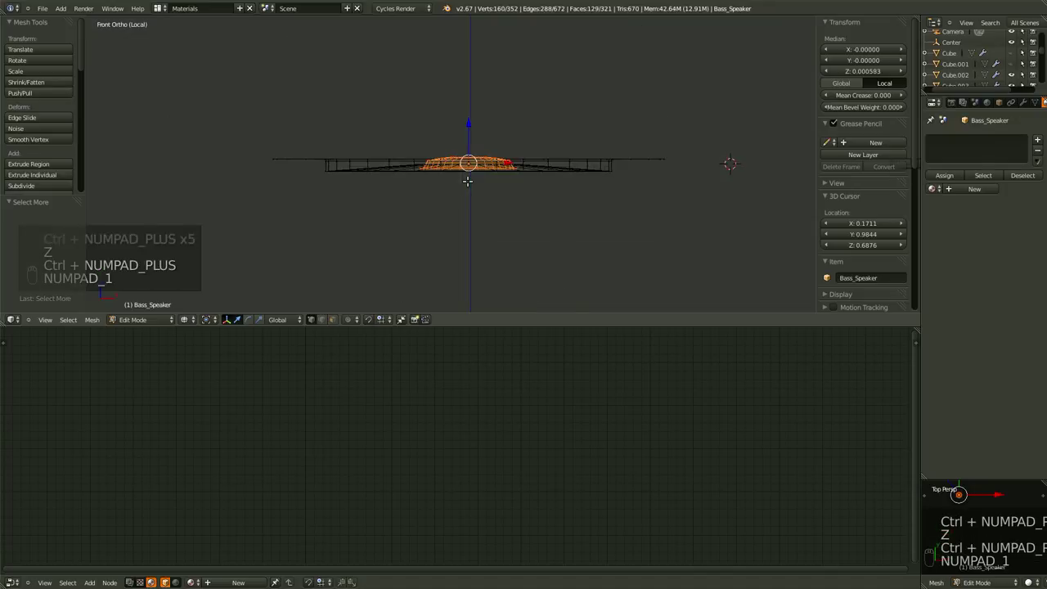
key("ctrl+KP_Add")
key("ctrl+KP_Subtract")
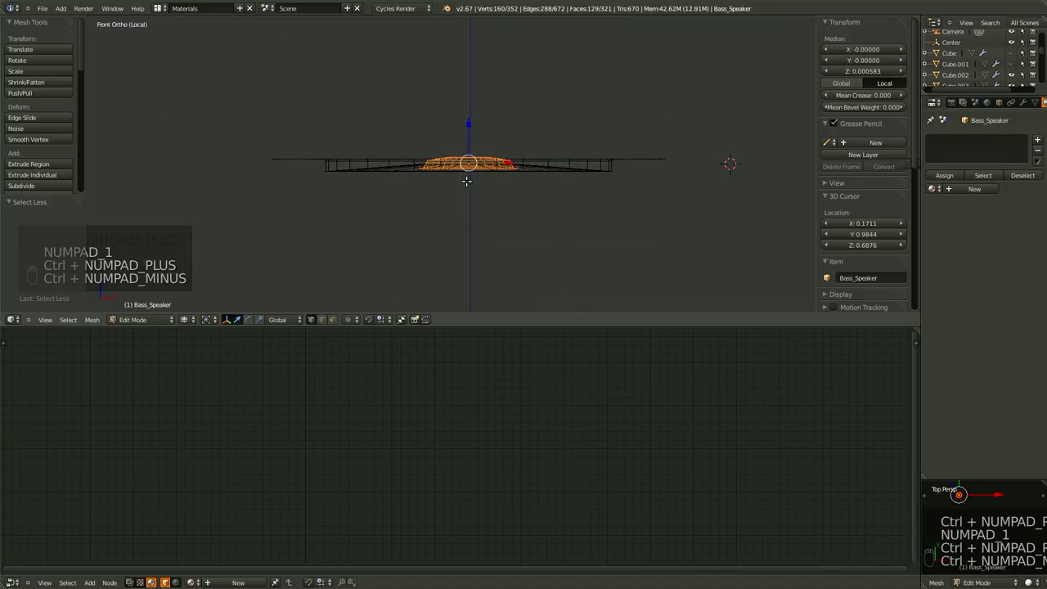
- Add the speaker's outermost edge loop to the selection and grow it across the flat outer rim
middle_click_drag(467, 180, 547, 117)
right_click(580, 177, "alt+shift")
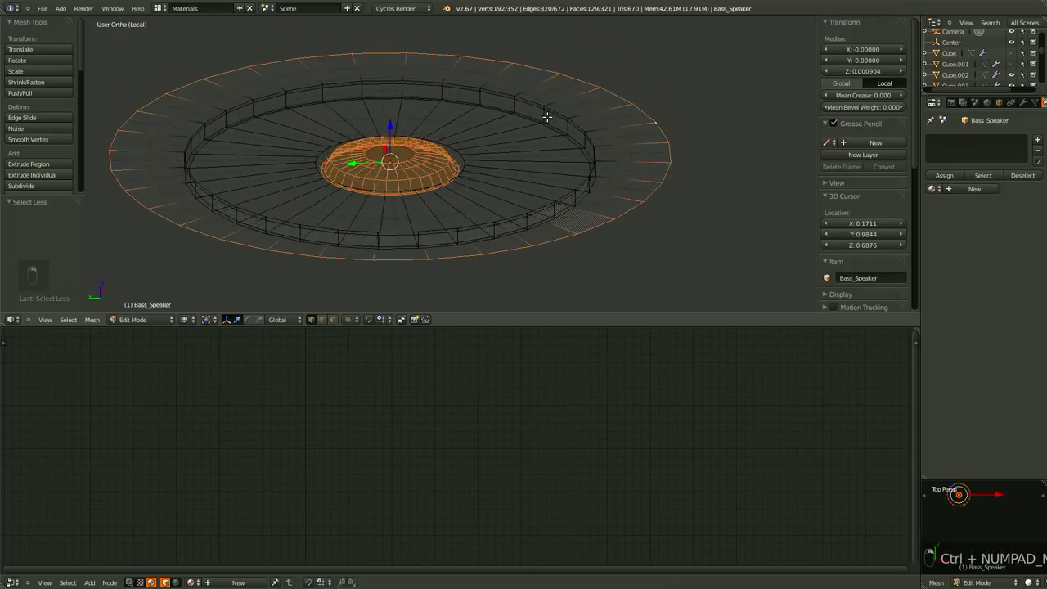
key("ctrl+KP_Add")
- Create a new material named Steel on the Bass_Speaker and move its Diffuse BSDF node away from the Material Output
left_click(965, 189)
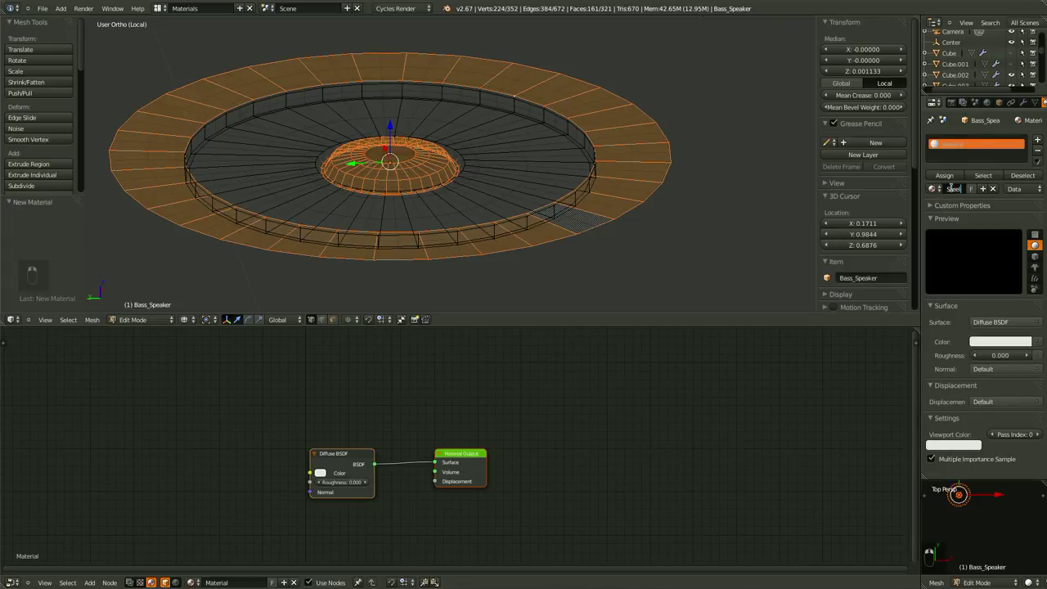
key("Return")
scroll(448, 541, "up", 2)
middle_click_drag(458, 516, 709, 492)
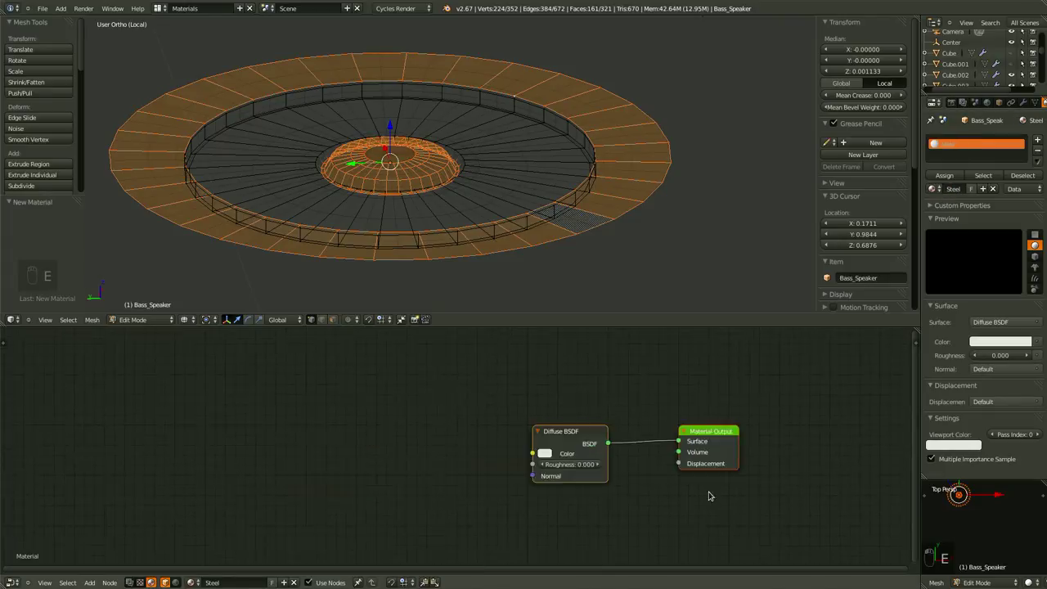
scroll(710, 496, "up", 1)
left_click_drag(630, 473, 494, 401)
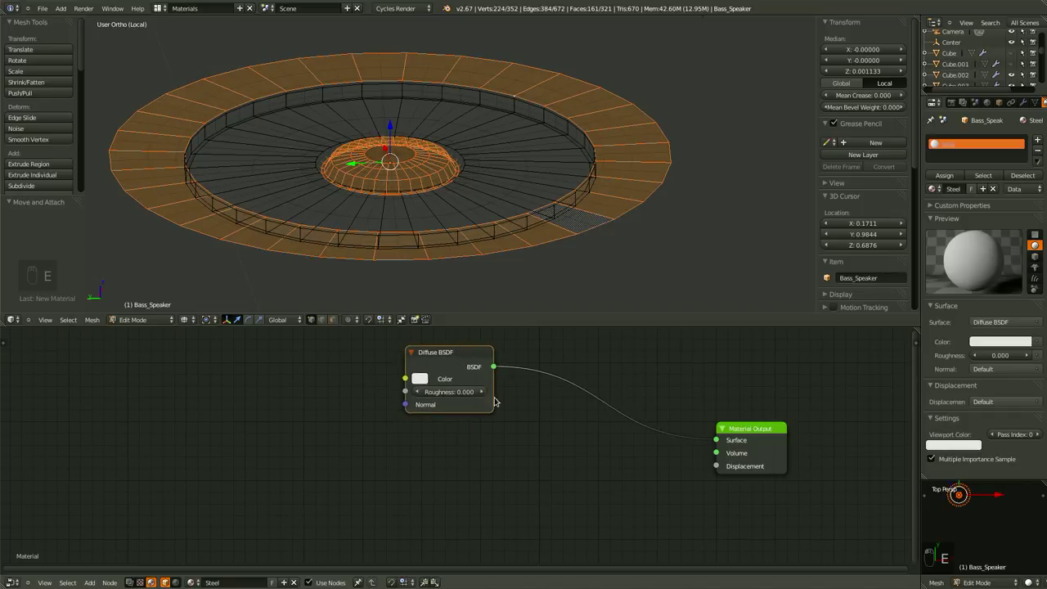
- Add a Glossy BSDF node and place it directly below the Diffuse BSDF
key("shift+a")
left_click(481, 467)
type("glo")
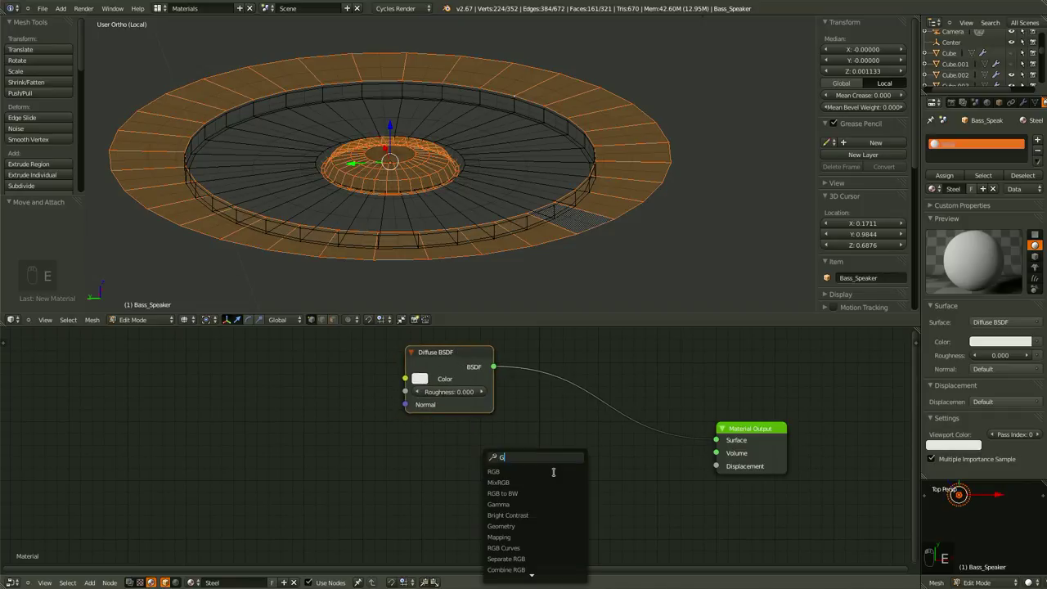
left_click(554, 472)
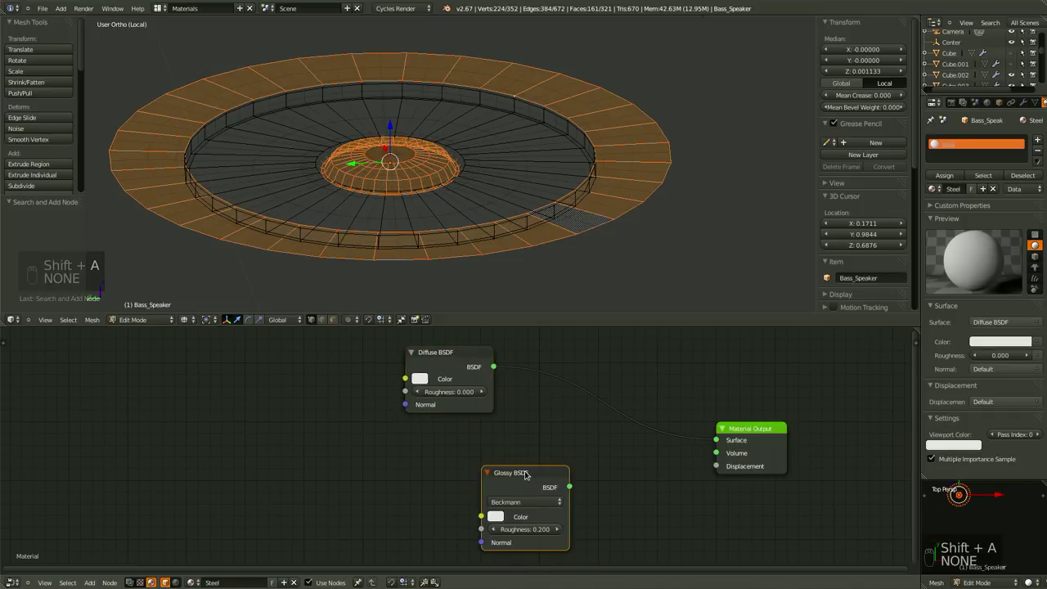
left_click_drag(526, 475, 454, 434)
- Add a Mix Shader node and insert it on the link between the Diffuse BSDF and the Material Output
middle_click_drag(677, 463, 592, 466)
key("a")
key("shift+a")
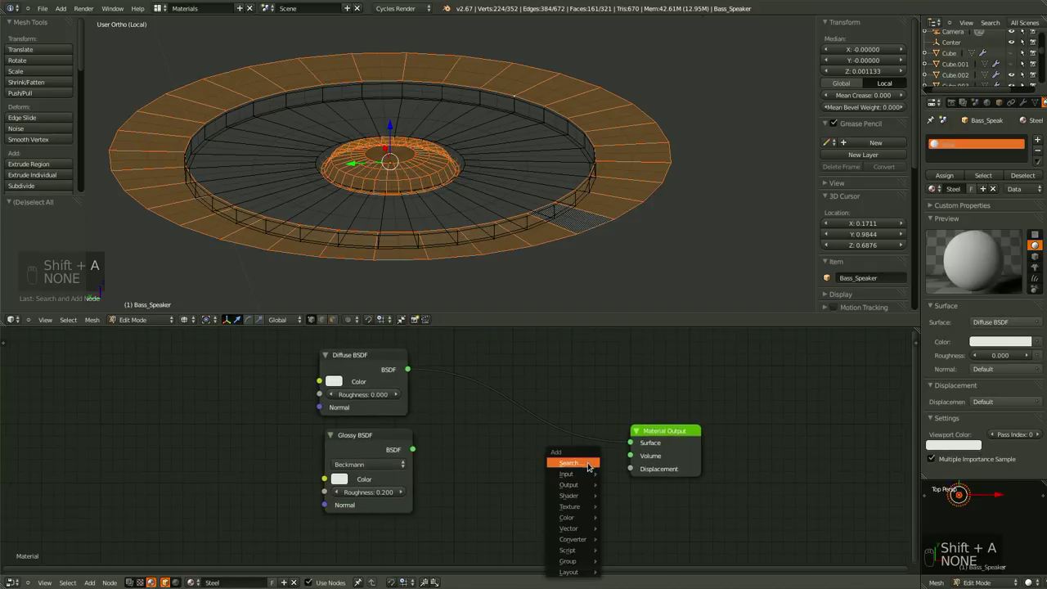
left_click(587, 464)
type("mix")
key("Down")
key("Return")
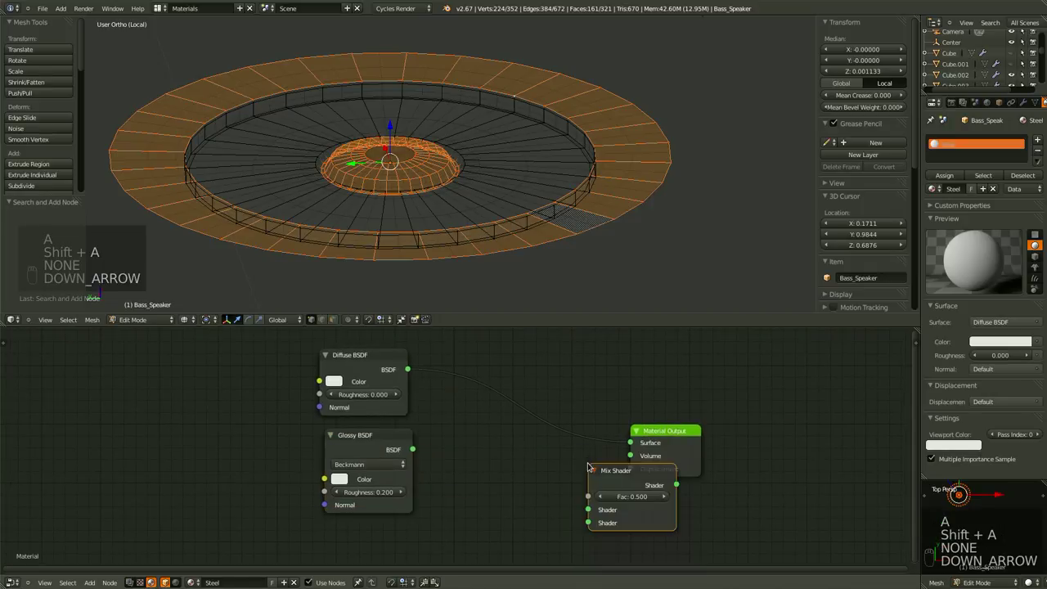
key("g")
left_click(542, 425)
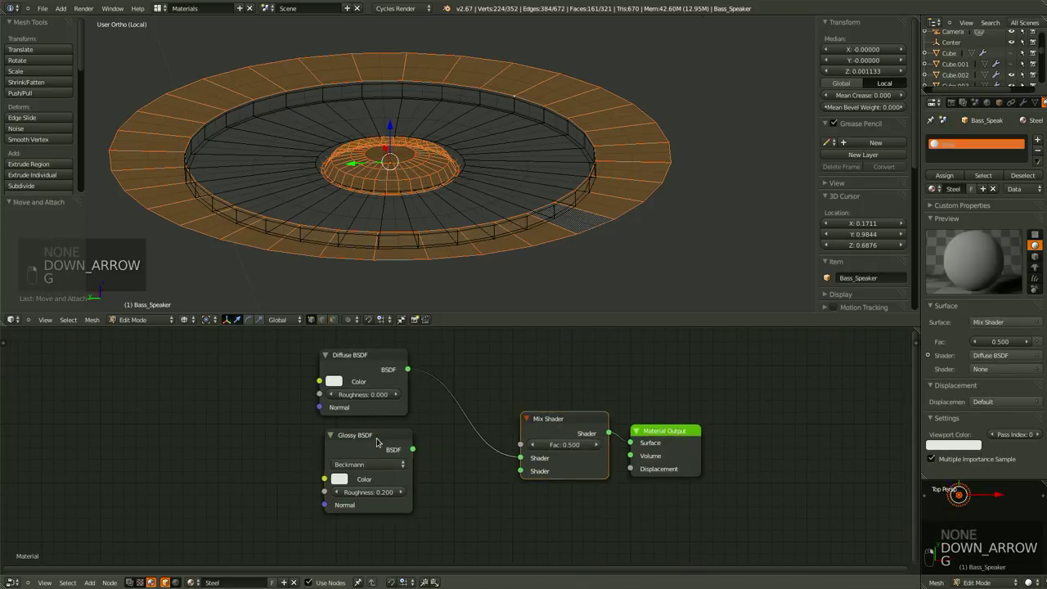
- Connect the Glossy BSDF to the Mix Shader's second shader input and tidy the node positions
left_click(378, 442)
left_click(560, 423)
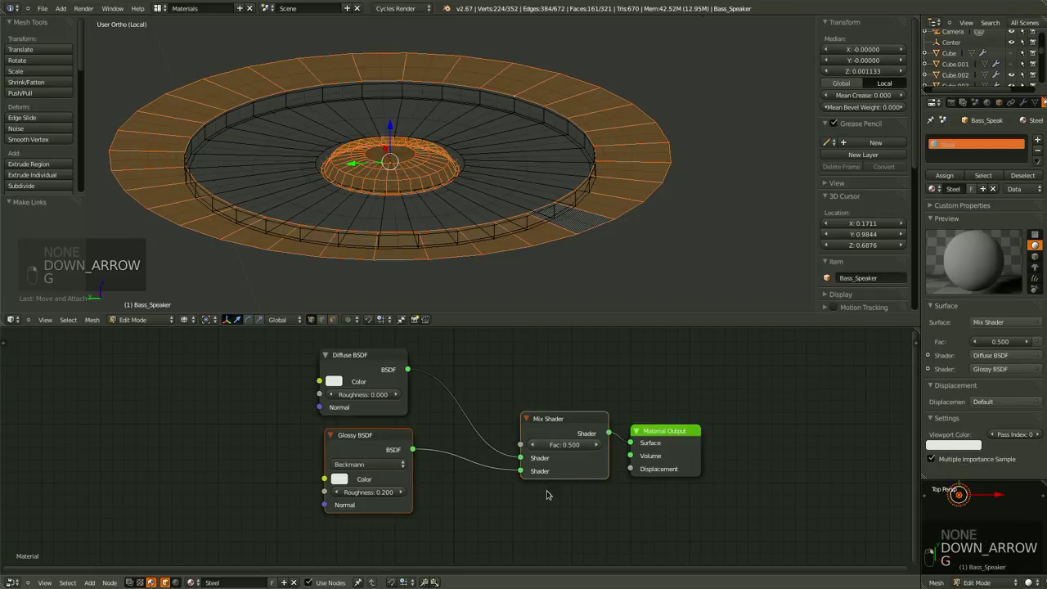
left_click_drag(562, 423, 577, 431)
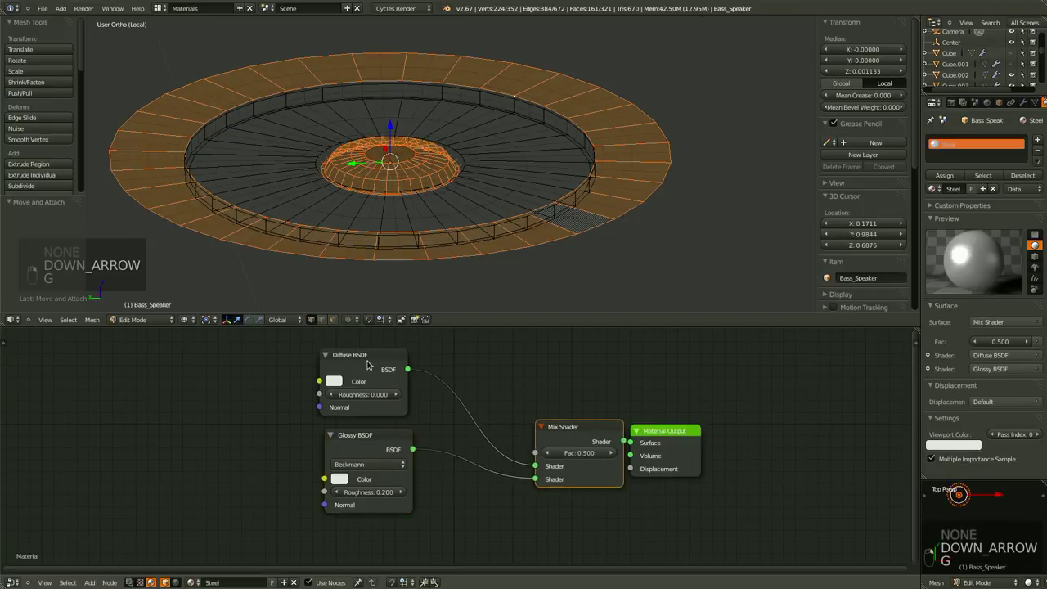
left_click_drag(367, 365, 370, 365)
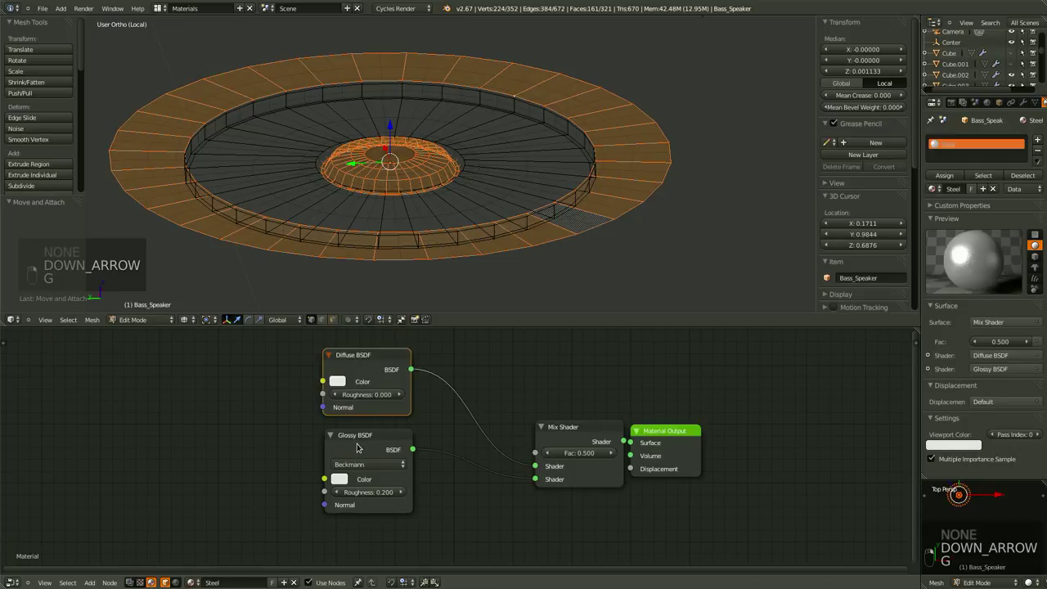
- Darken the Diffuse BSDF color to a medium grey and set the Glossy BSDF color to a grey of about 0.275
left_click(337, 381)
left_click(432, 260)
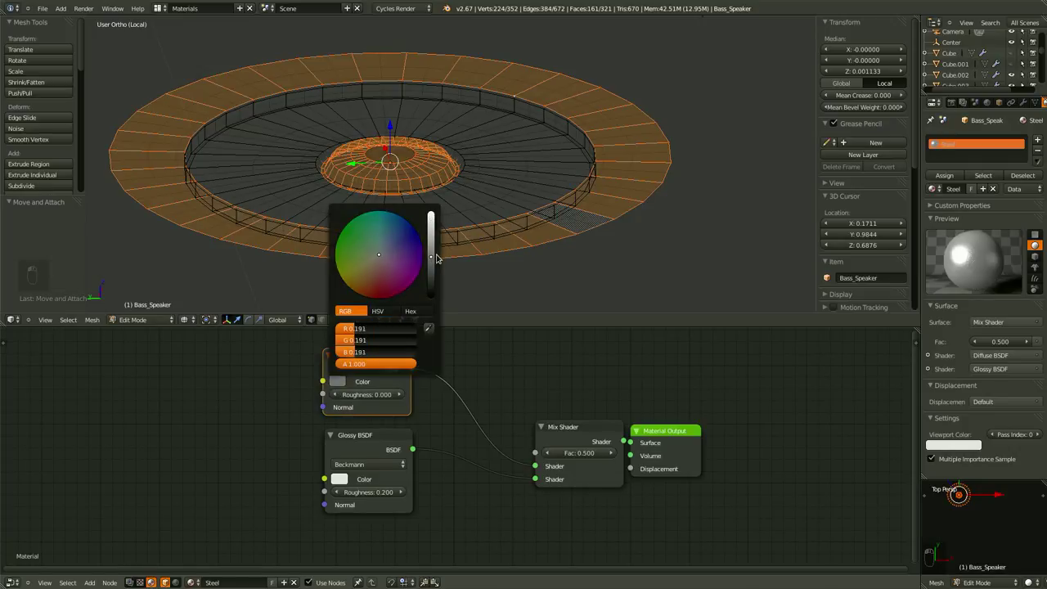
left_click_drag(436, 259, 436, 255)
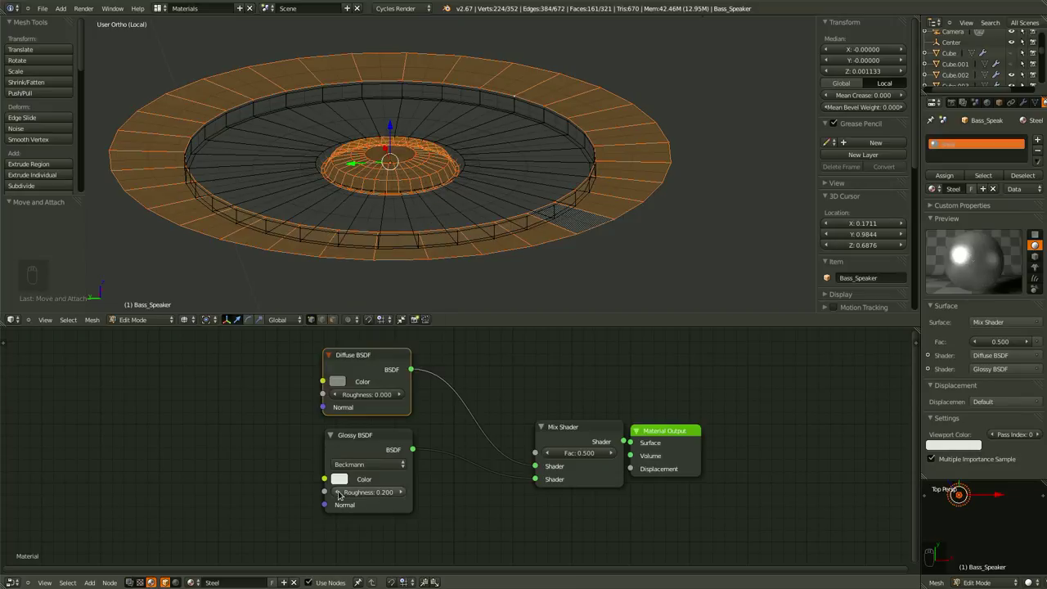
left_click(339, 479)
left_click(434, 348)
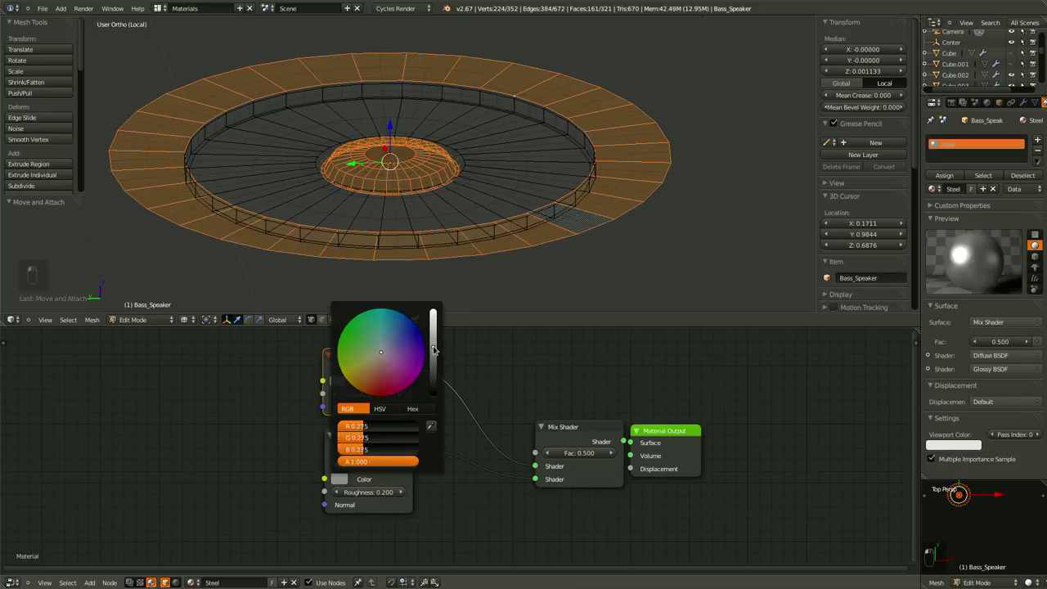
scroll(673, 345, "down", 1)
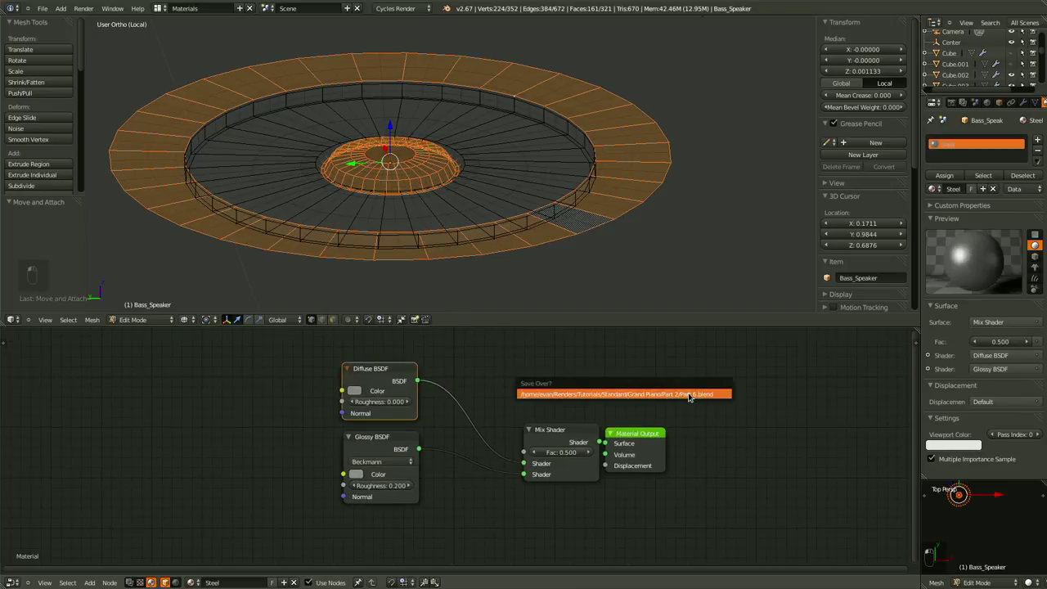
- Move the Diffuse and Glossy BSDF nodes together closer to the Mix Shader
key("a")
left_click_drag(453, 373, 391, 501)
key("g")
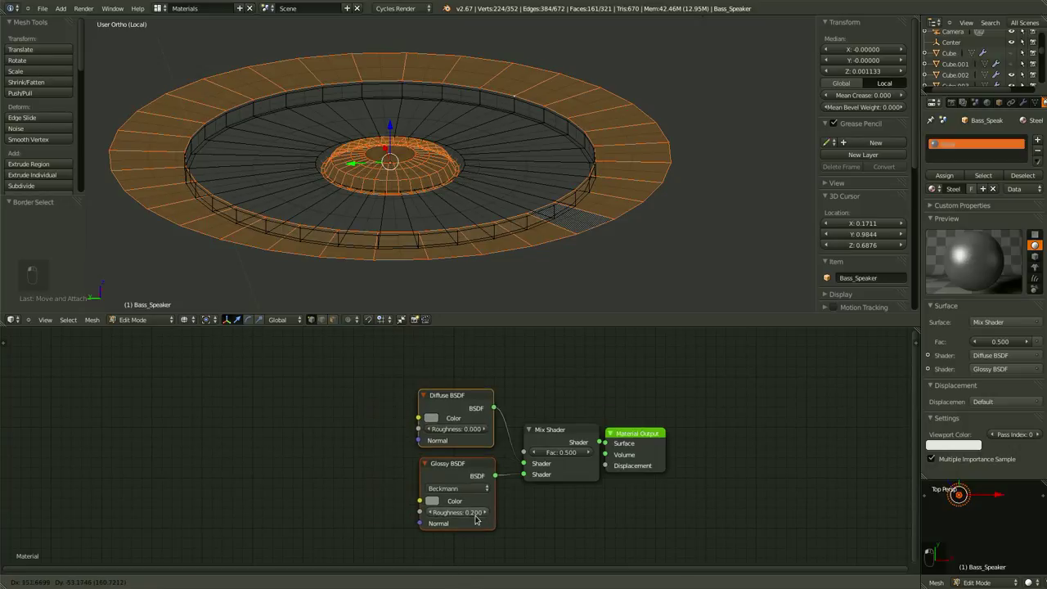
left_click(479, 532)
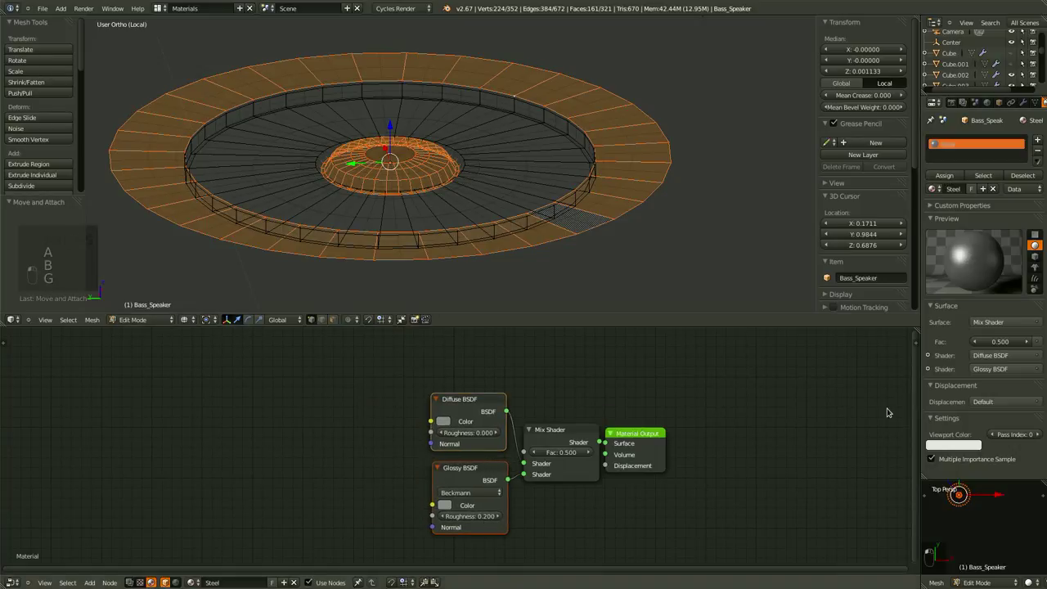
- Set the Steel material's viewport color by sampling the grey of its Diffuse BSDF
left_click(968, 446)
left_click(969, 446)
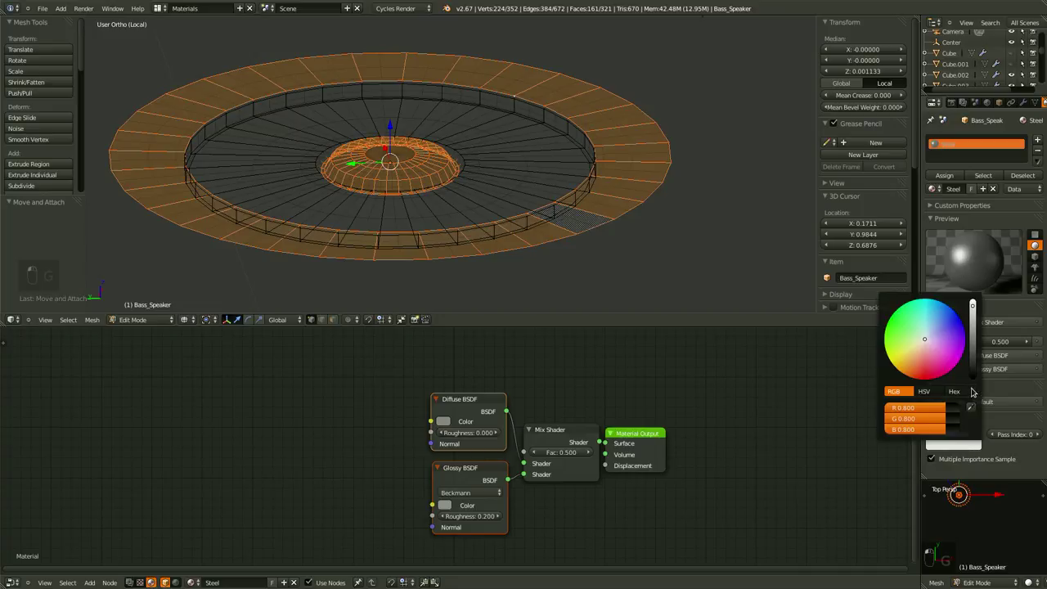
left_click(446, 421)
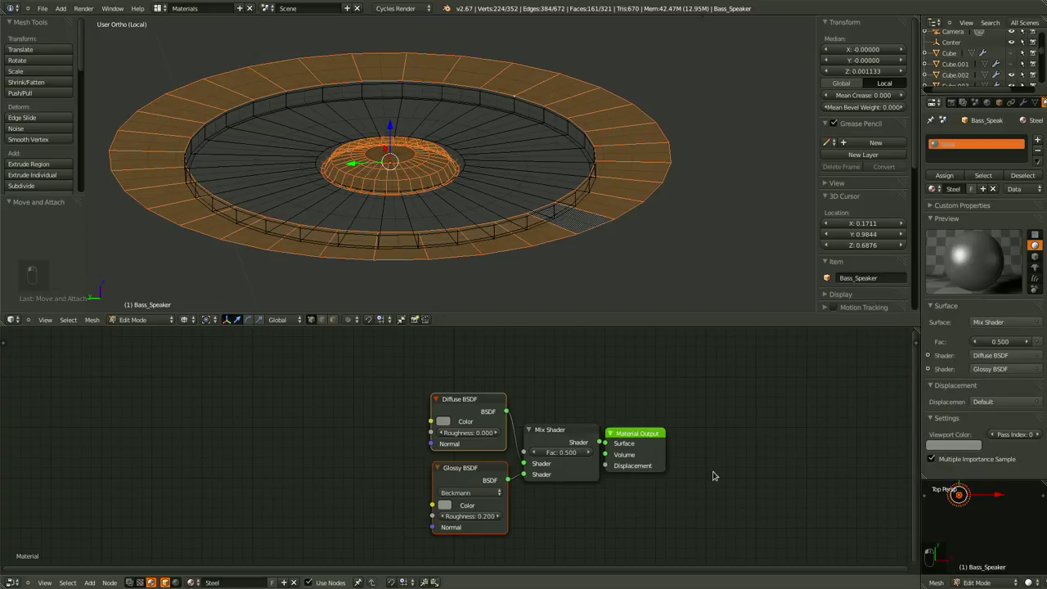
scroll(491, 224, "down", 3)
middle_click_drag(491, 224, 467, 155)
key("ctrl+i")
scroll(509, 128, "up", 1)
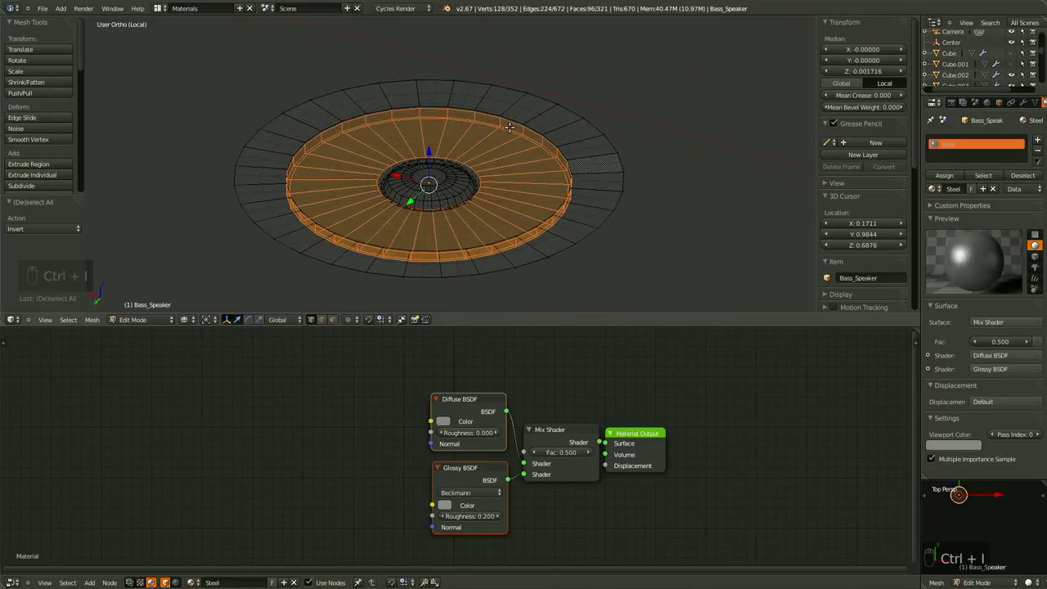
right_click(511, 122, "alt+shift")
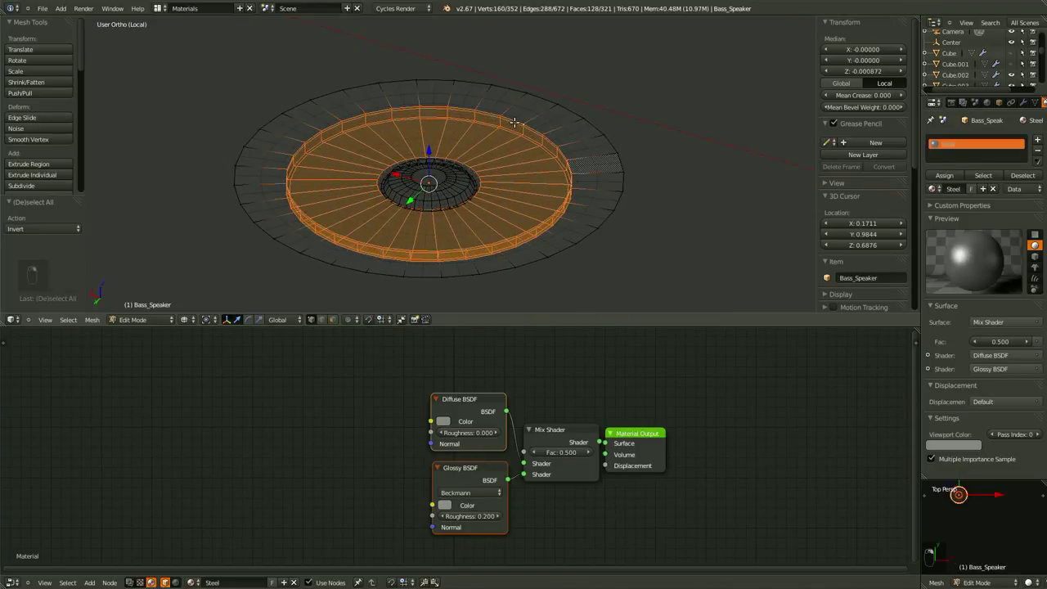
key("ctrl+z")
key("ctrl+z")
key("ctrl+z")
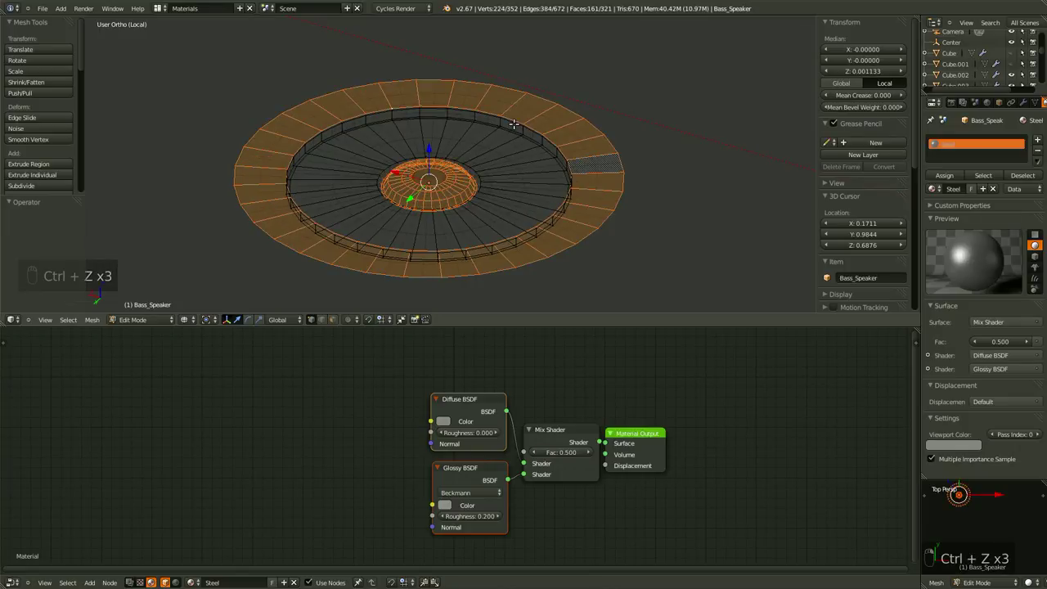
- Add the wall faces inside the outer rim to the selection and invert it, so only the flat cone faces are selected
left_click(510, 120, "alt+shift")
left_click(507, 126, "alt+shift")
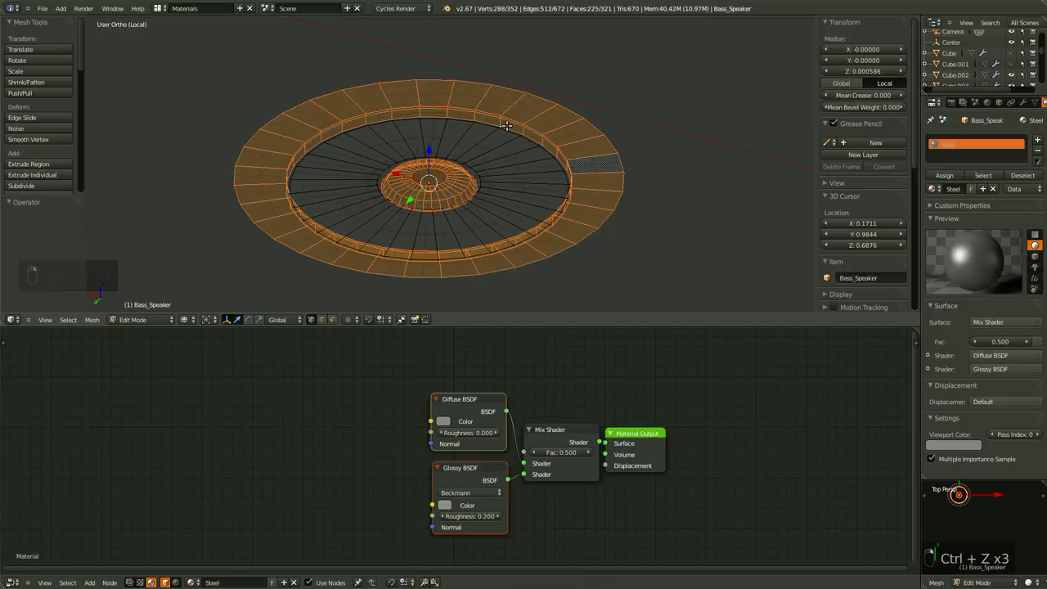
key("ctrl+o")
key("Escape")
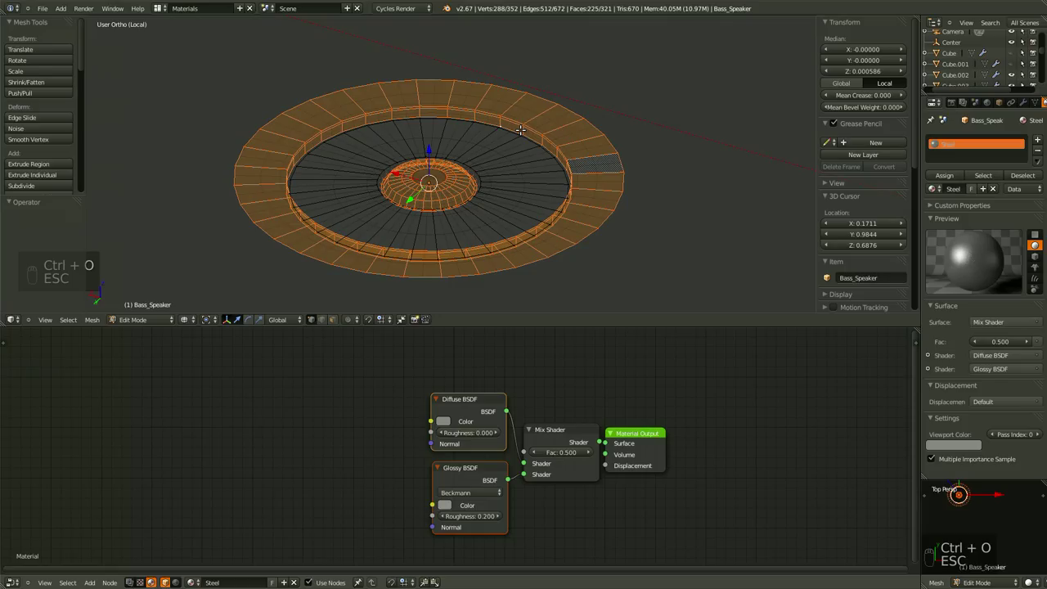
key("ctrl+i")
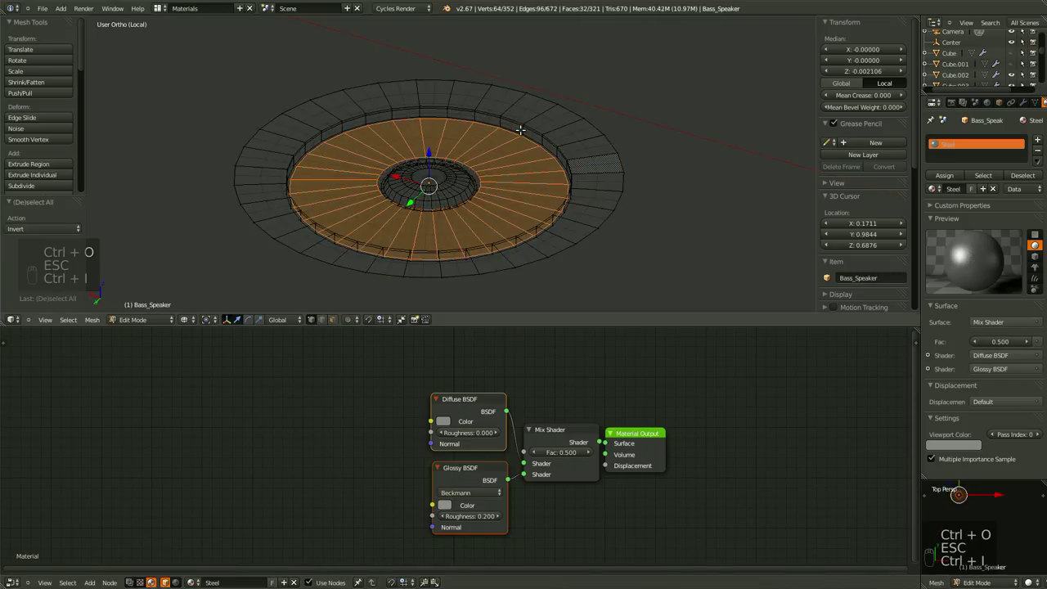
- Add a second material slot with a new material to Bass_Speaker and delete its default Diffuse BSDF node
left_click(1038, 143)
left_click(966, 189)
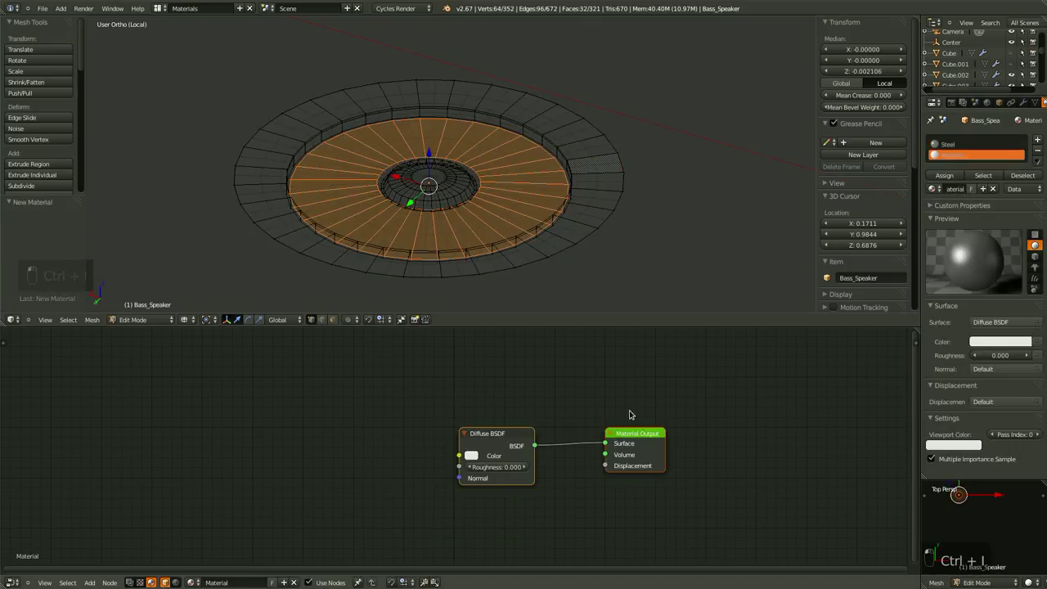
key("x")
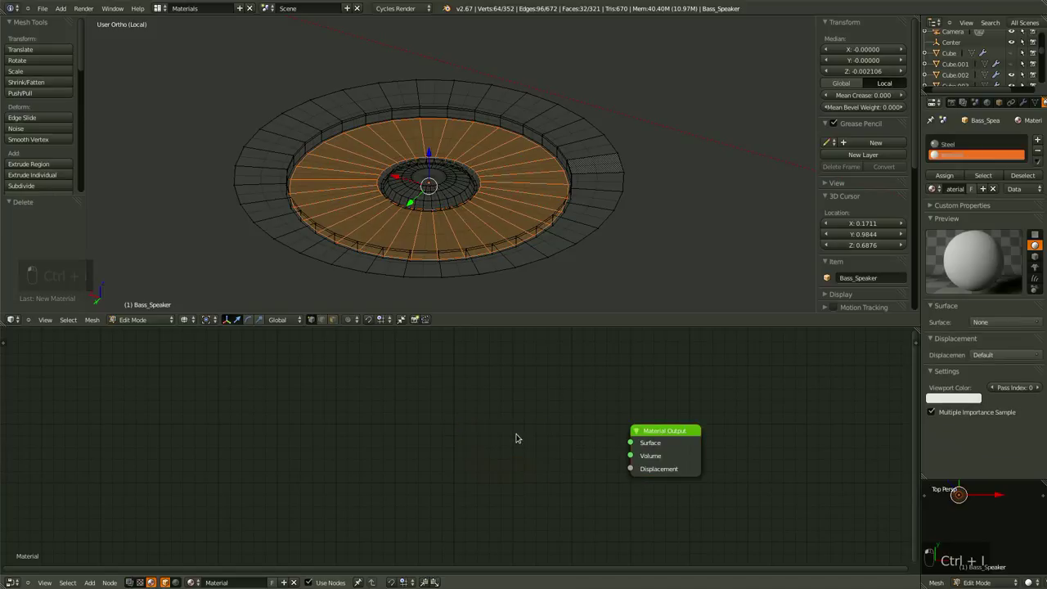
- Add a Velvet BSDF node, connect it to the Material Output's Surface input, and place it beside the output
key("shift+a")
left_click(516, 436)
type("Vek")
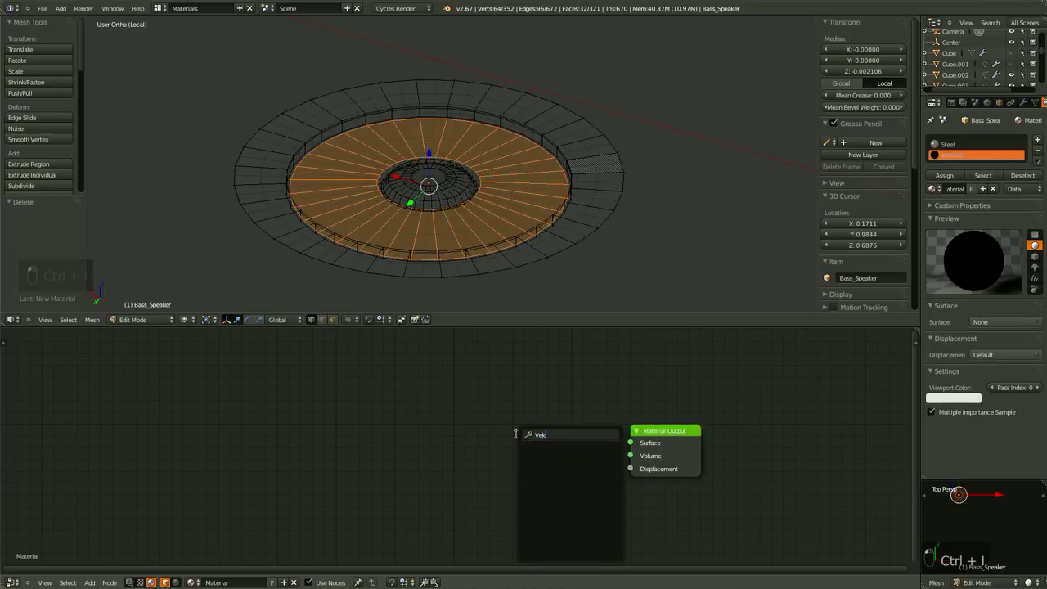
key("BackSpace")
type("l")
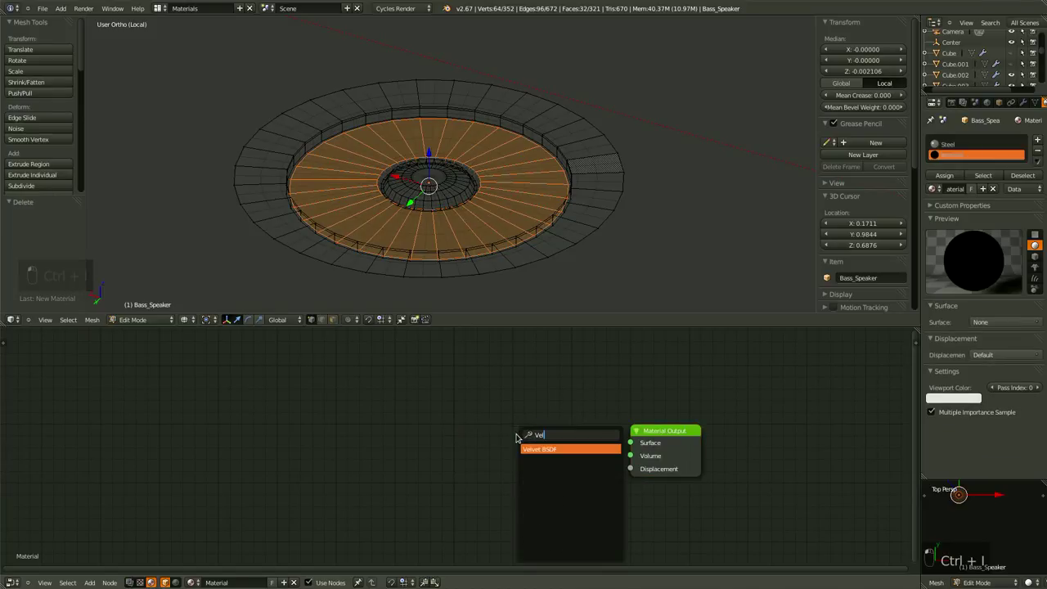
key("Return")
left_click(669, 438, "shift")
key("f")
left_click_drag(572, 452, 557, 441)
- Darken the Velvet BSDF color to near black, save the file, and assign the material to the selected cone faces
left_click(516, 458)
left_click_drag(610, 351, 612, 355)
middle_click_drag(786, 416, 720, 416)
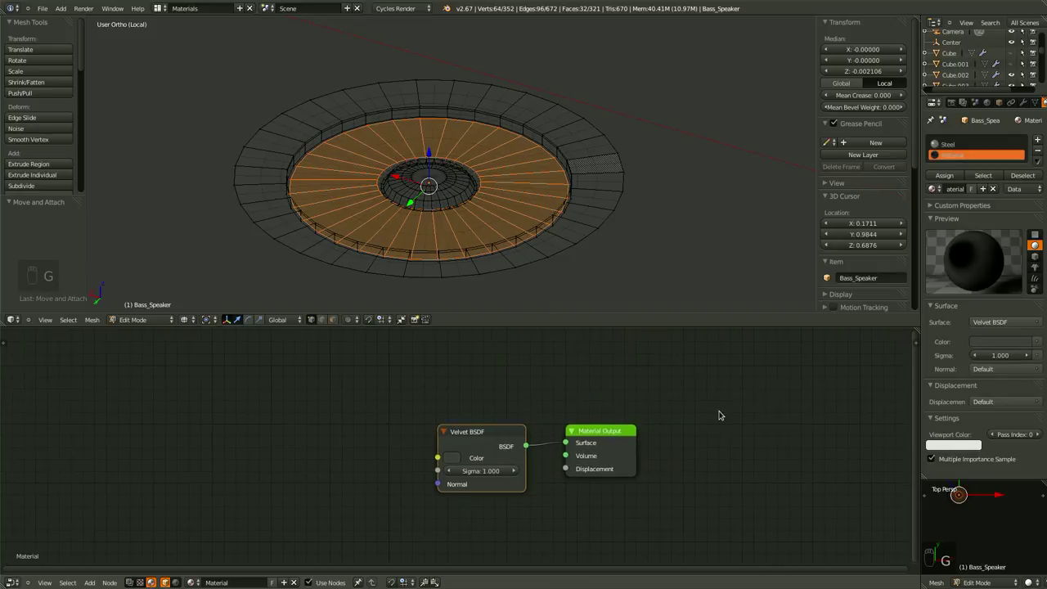
key("ctrl+s")
left_click(739, 398)
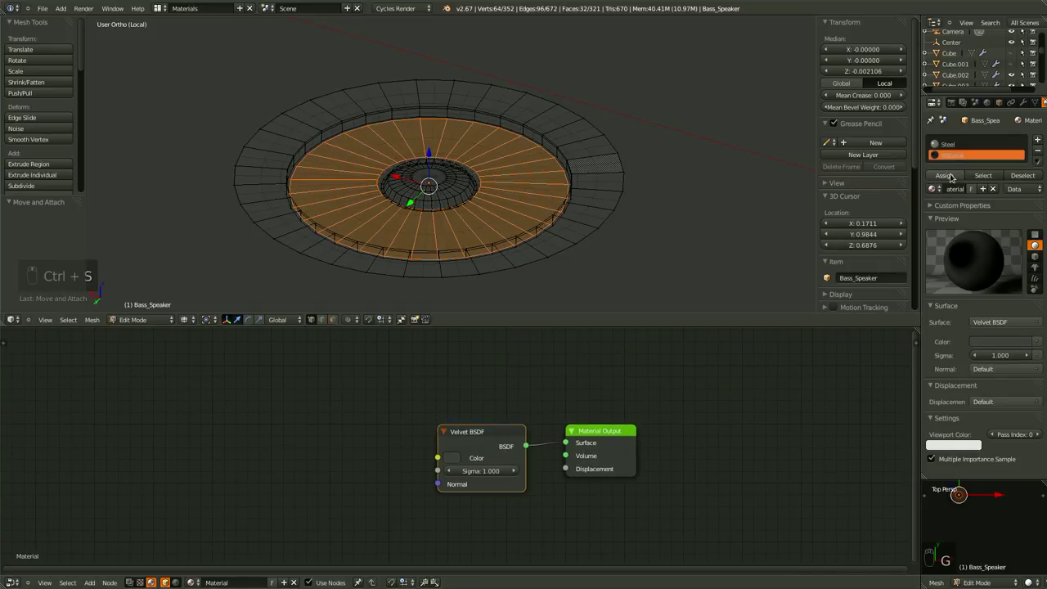
key("Tab")
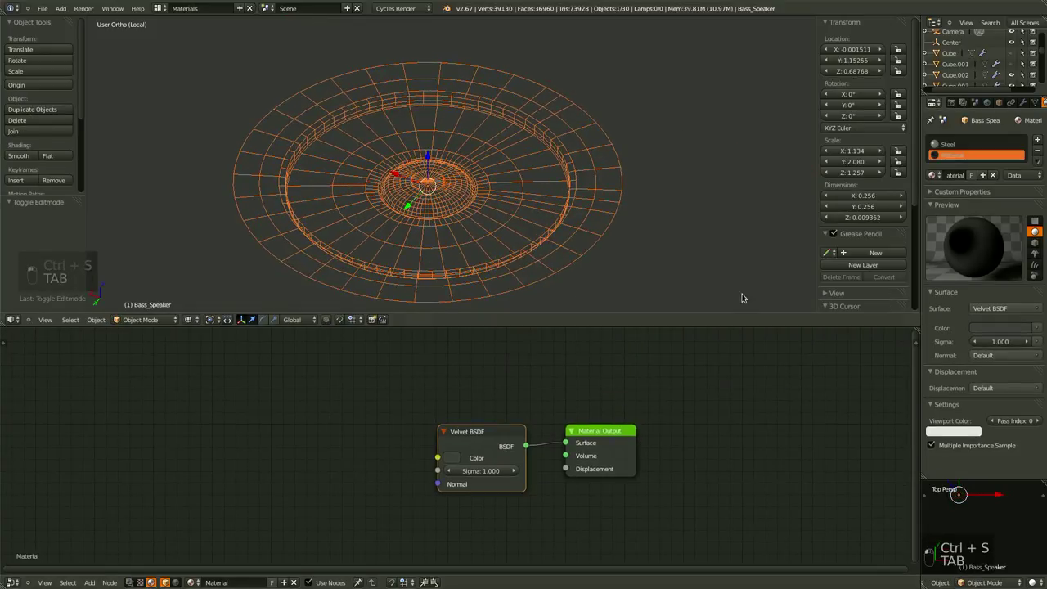
key("z")
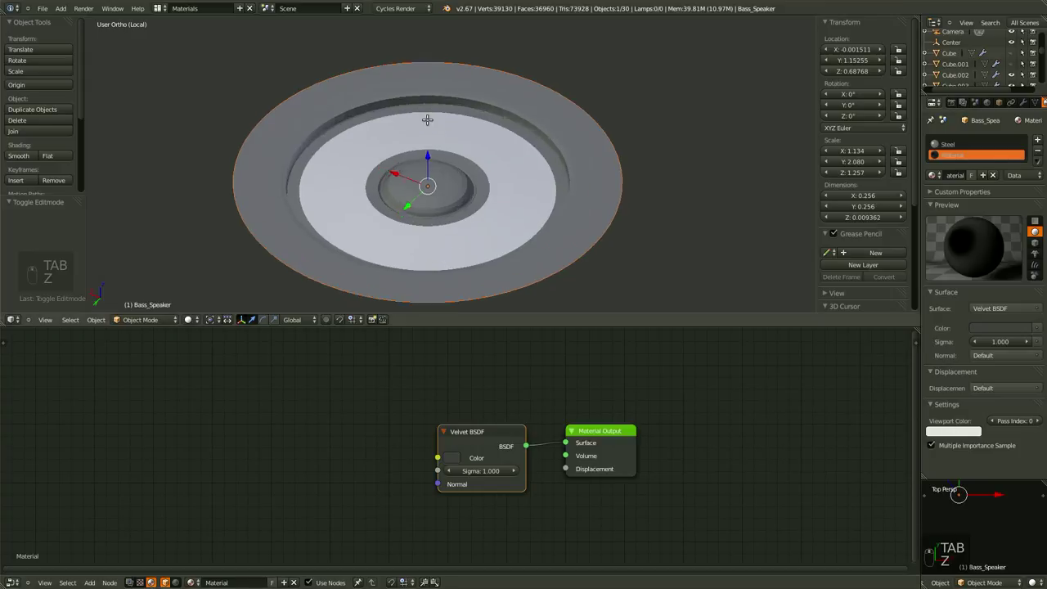
- Select the edge loop around the cone's outer edge and try to assign the velvet material to it
key("Tab")
scroll(187, 90, "up", 3)
right_click(236, 133)
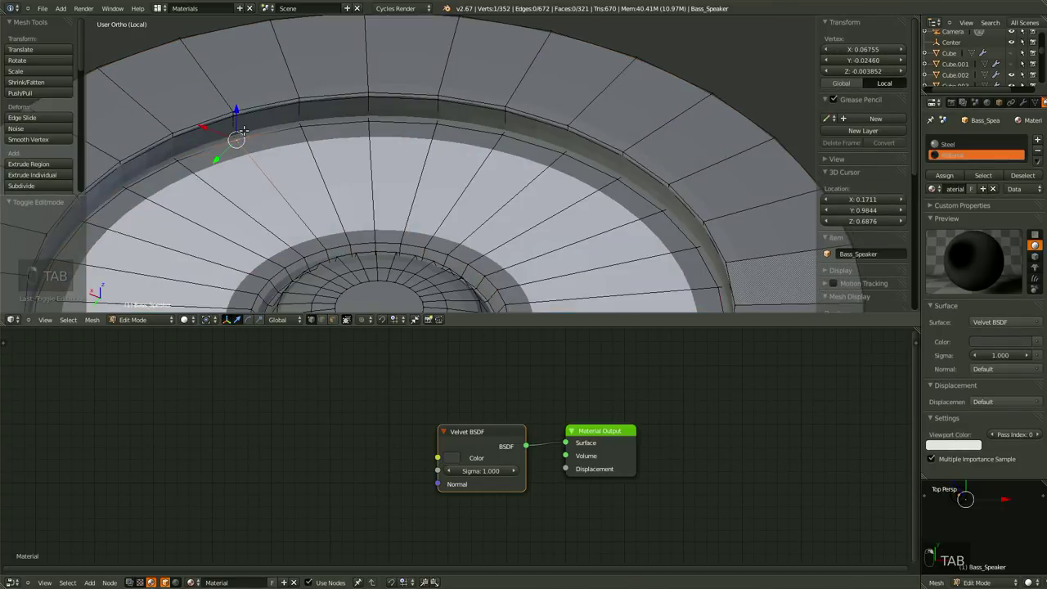
key("z")
right_click(242, 132, "alt")
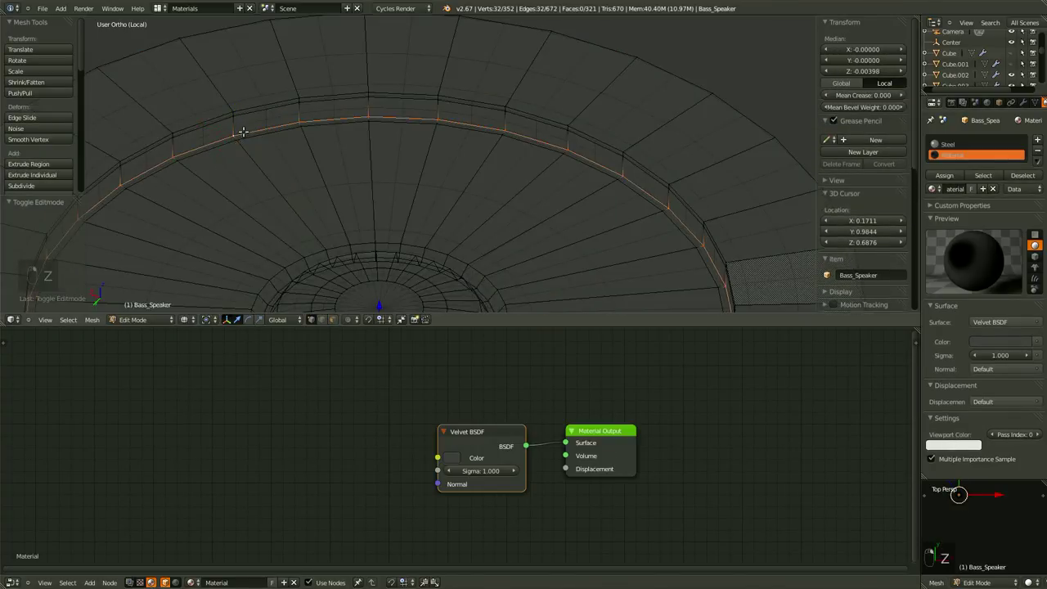
left_click(945, 177)
key("Tab")
key("z")
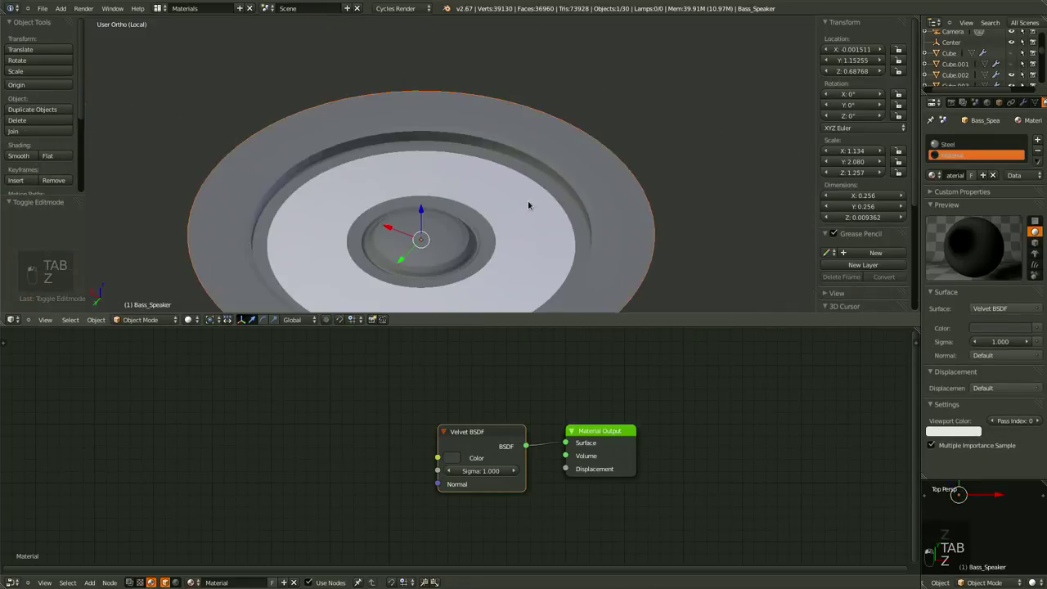
- Extend the selection to the ring of faces at the cone's outer edge and assign the velvet material to it
key("Tab")
right_click(384, 132, "alt+shift")
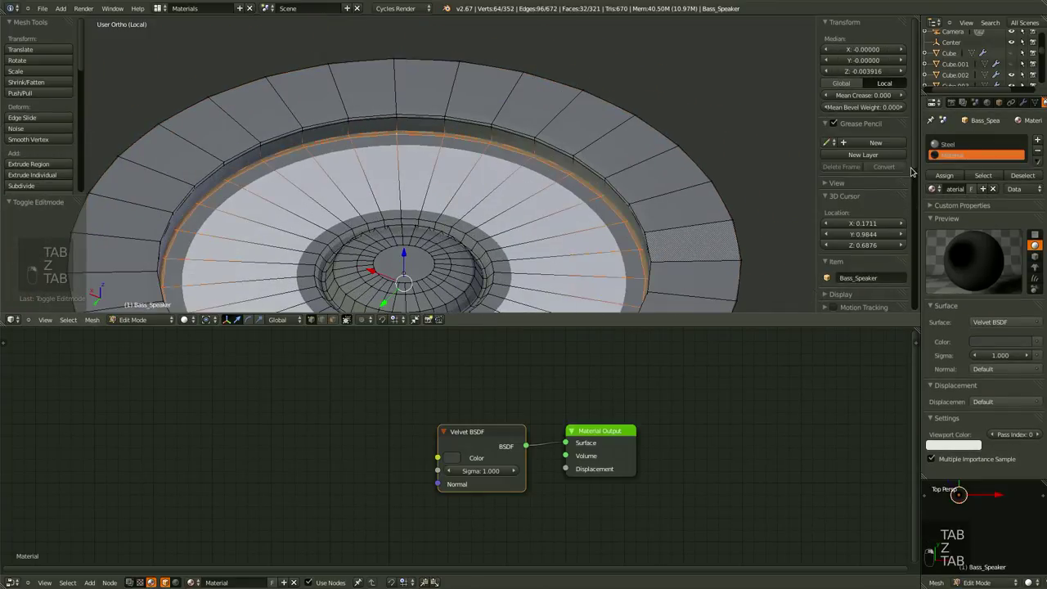
left_click(945, 175)
key("Tab")
key("Tab")
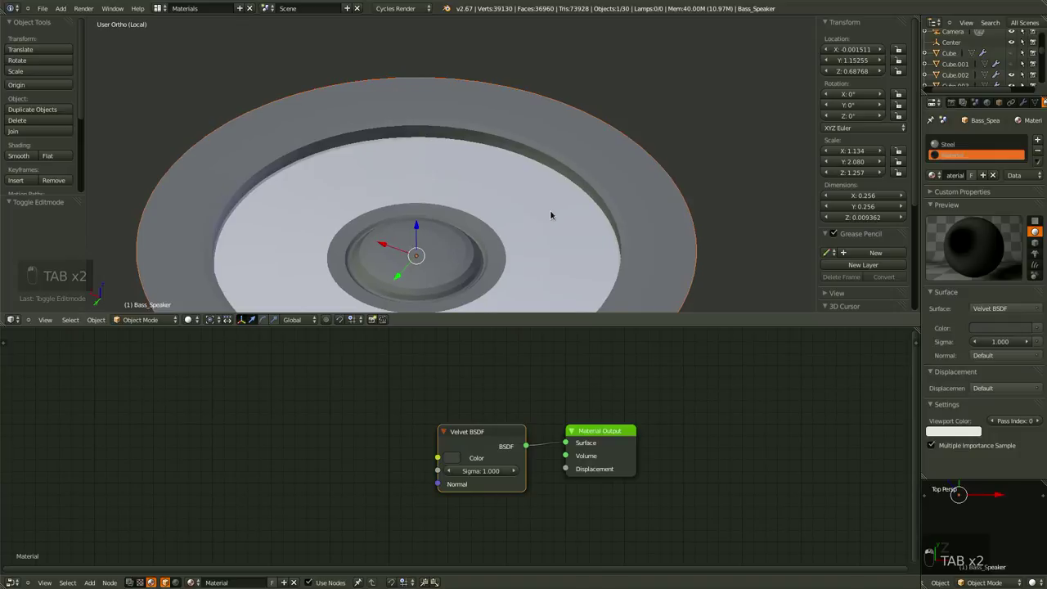
- Set the velvet material's viewport color to the dark color of its Velvet BSDF and save the file
scroll(679, 247, "down", 3)
scroll(592, 210, "up", 3)
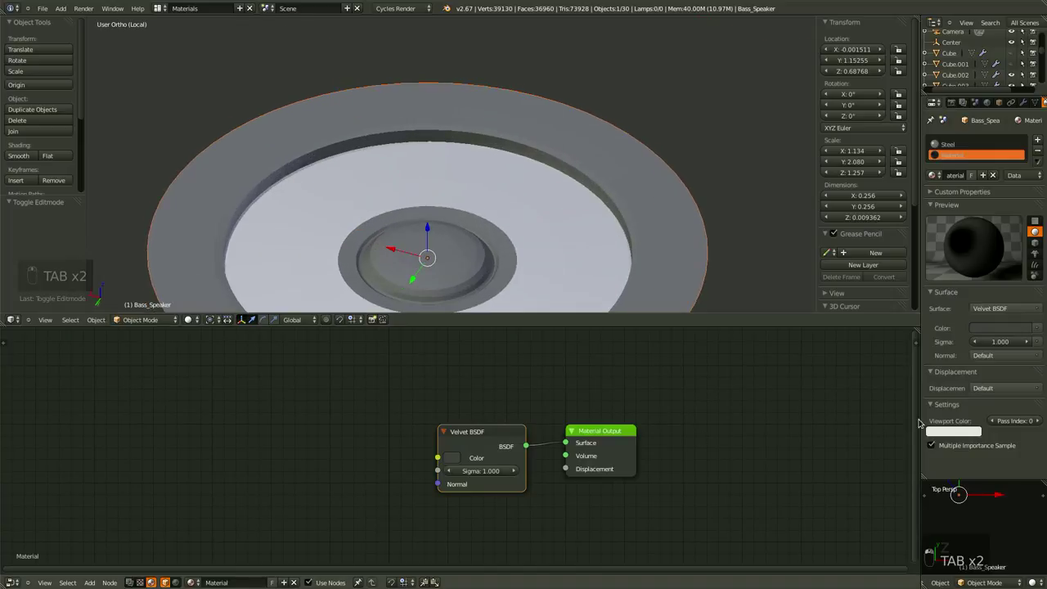
left_click(951, 431)
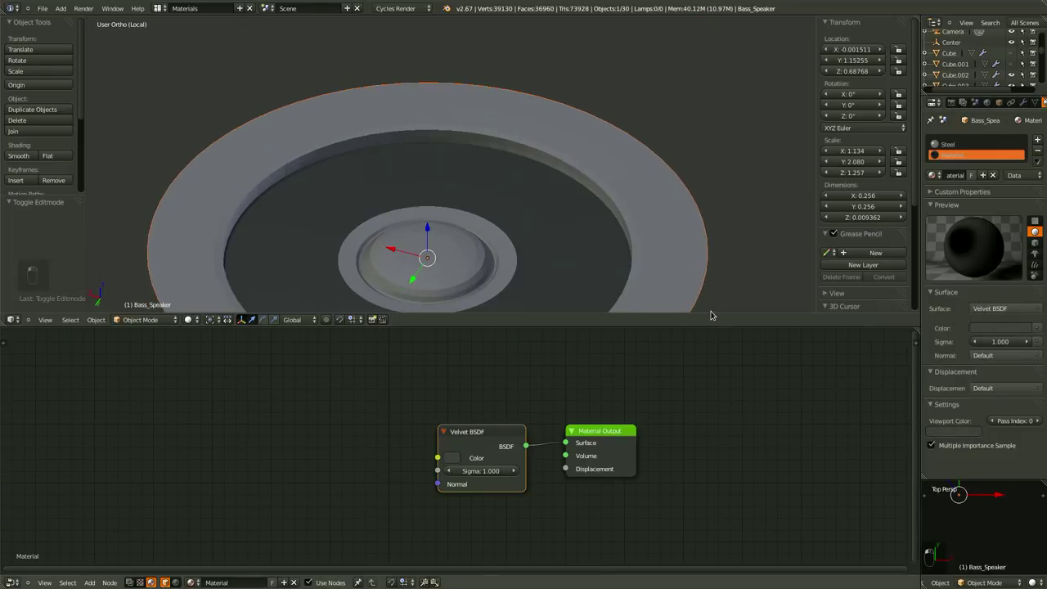
scroll(545, 201, "down", 3)
key("ctrl+s")
left_click(469, 193)
- Assign the velvet material to the ring of faces around the central dome's base and save the file
scroll(475, 221, "up", 4)
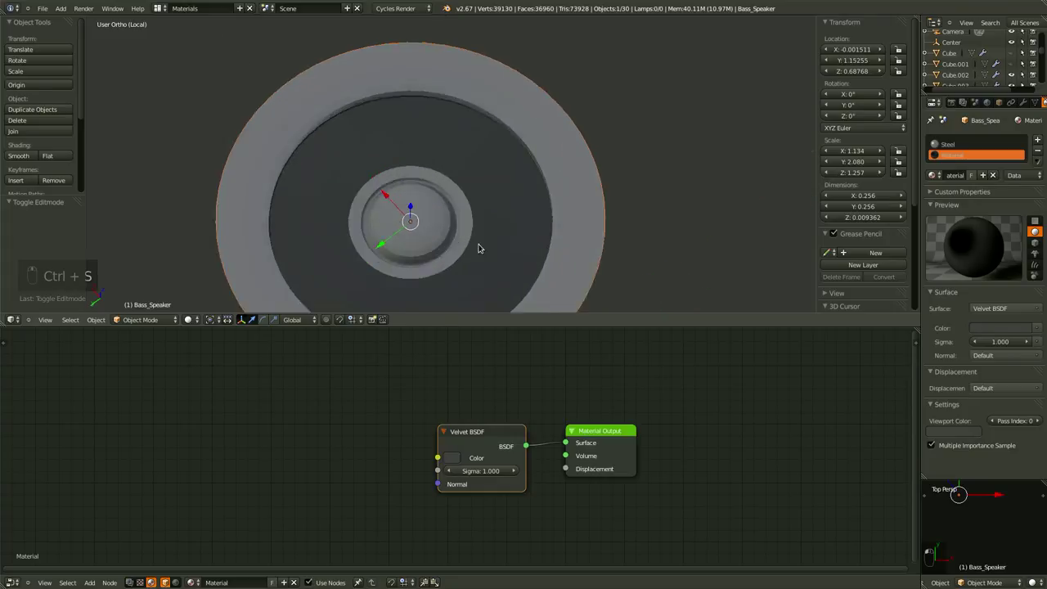
key("Tab")
middle_click_drag(479, 248, 532, 201)
scroll(515, 214, "up", 1)
right_click(485, 234)
right_click(483, 234, "alt")
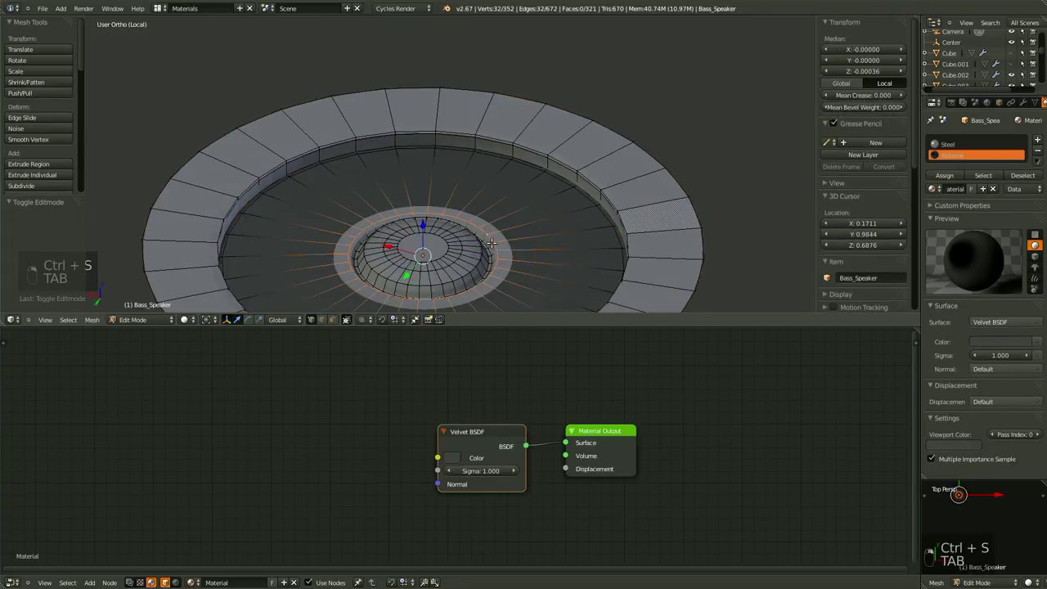
scroll(482, 234, "up", 1)
middle_click_drag(483, 234, 524, 210)
key("z")
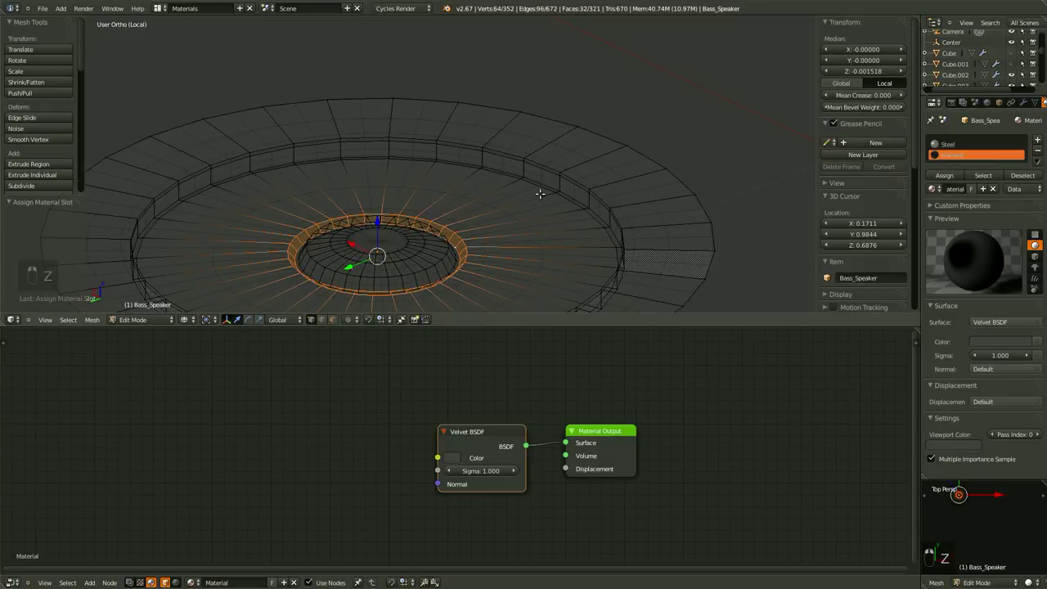
key("Tab")
scroll(540, 197, "down", 3)
key("z")
key("ctrl+s")
- Edit the Mid_Speaker mesh in top view and select its dome by growing the selection six times from the central face
scroll(498, 243, "down", 3)
mouse_move(498, 243)
middle_mouse_down()
mouse_move(493, 227)
mouse_move(547, 230)
middle_mouse_up()
right_click(467, 103)
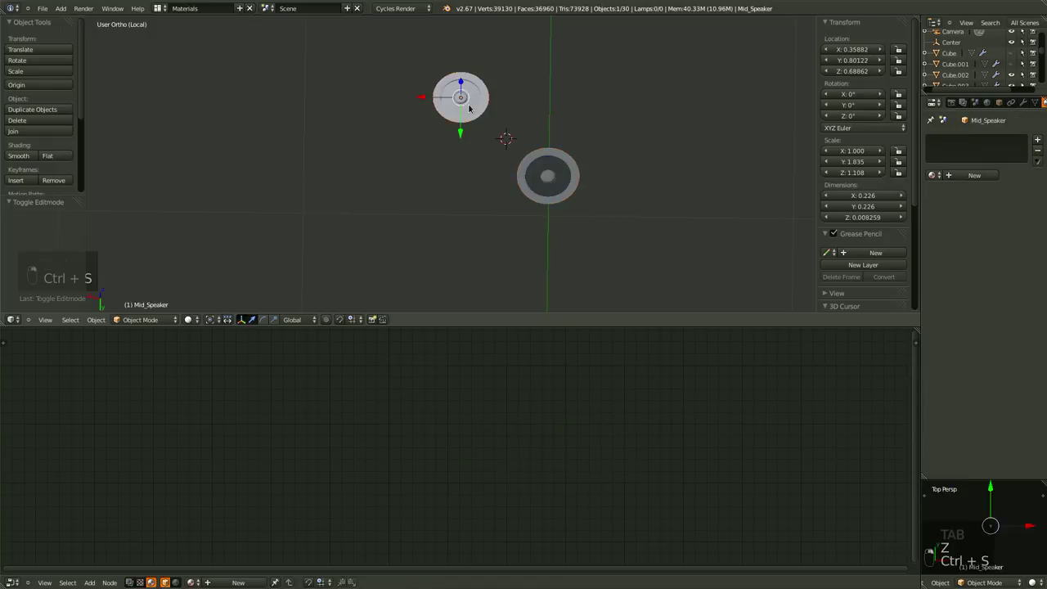
key("KP_7")
key("Tab")
scroll(470, 109, "down", 2, "shift")
scroll(468, 149, "up", 10)
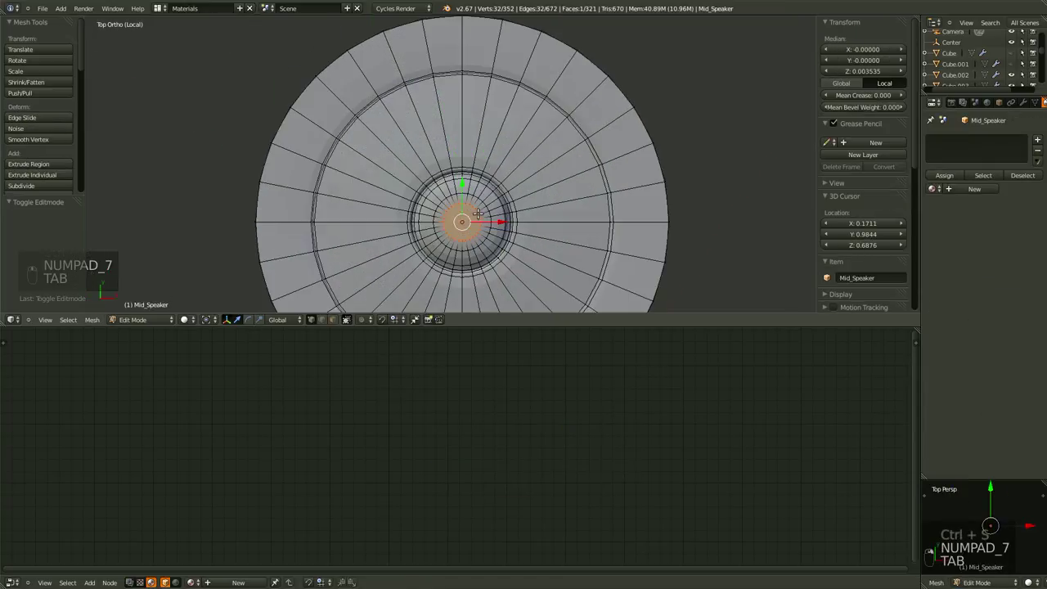
key("ctrl+KP_Add")
key("ctrl+KP_Add")
key("ctrl+KP_Add")
key("ctrl+KP_Add")
key("ctrl+KP_Add")
key("ctrl+KP_Add")
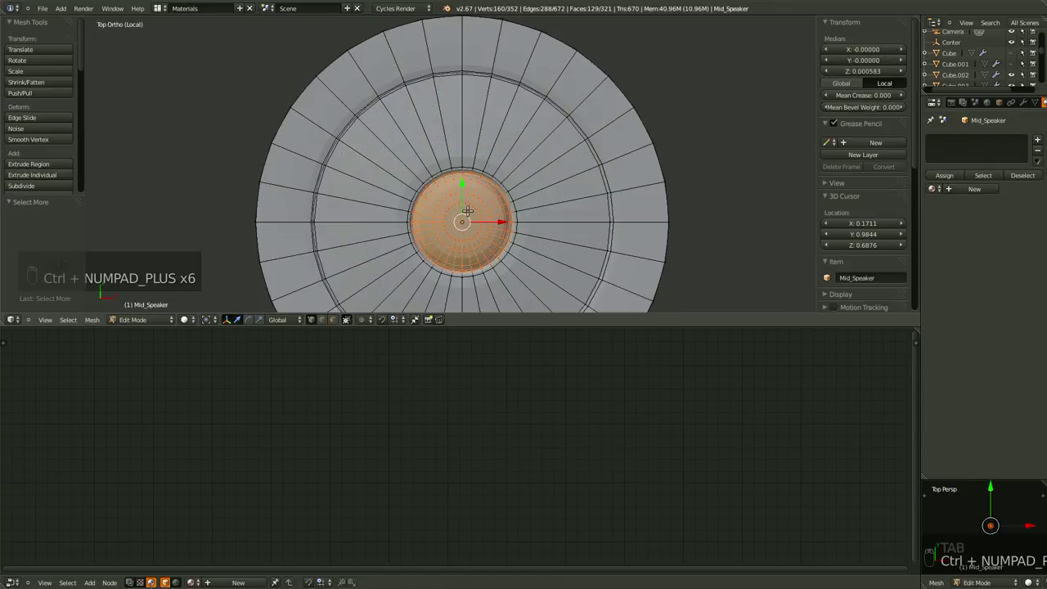
- Compare larger and smaller selections around the Mid_Speaker's dome, then leave mesh editing
key("z")
key("ctrl+KP_Add")
key("ctrl+KP_Subtract")
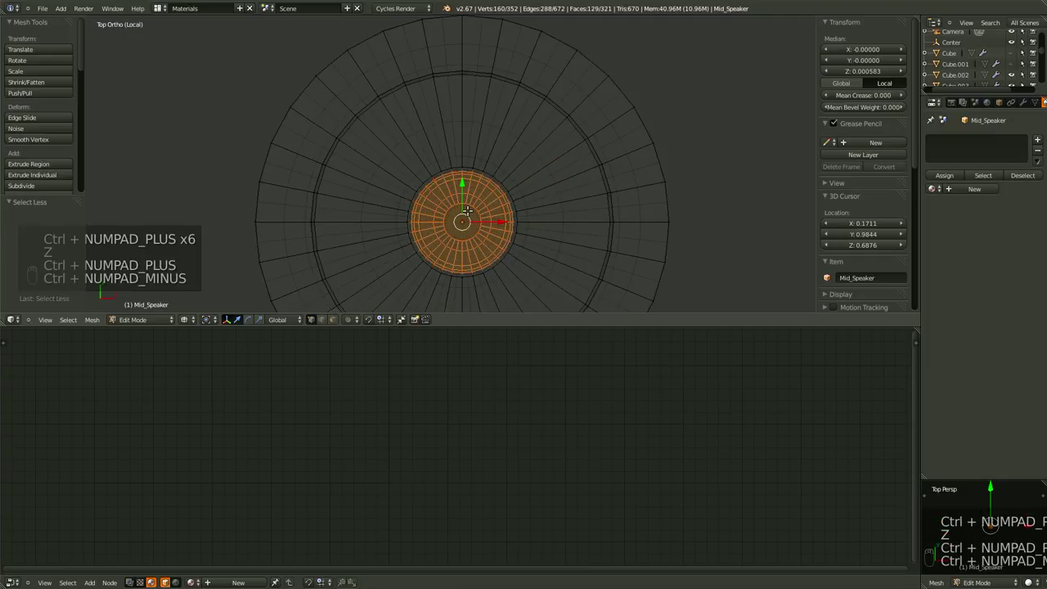
key("z")
key("ctrl+KP_Subtract")
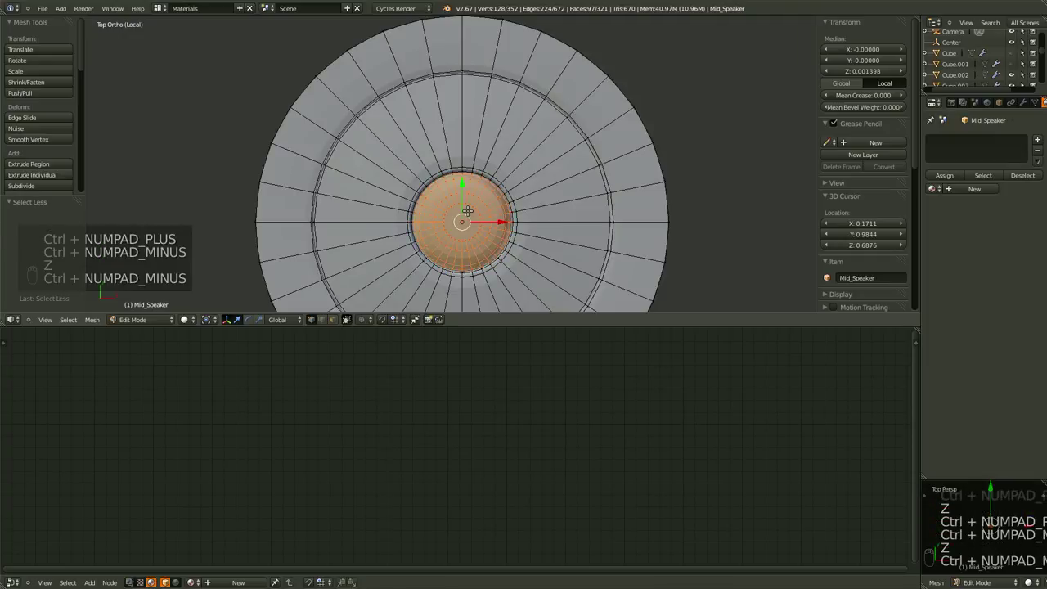
key("shift+KP_Add")
key("ctrl+KP_Subtract")
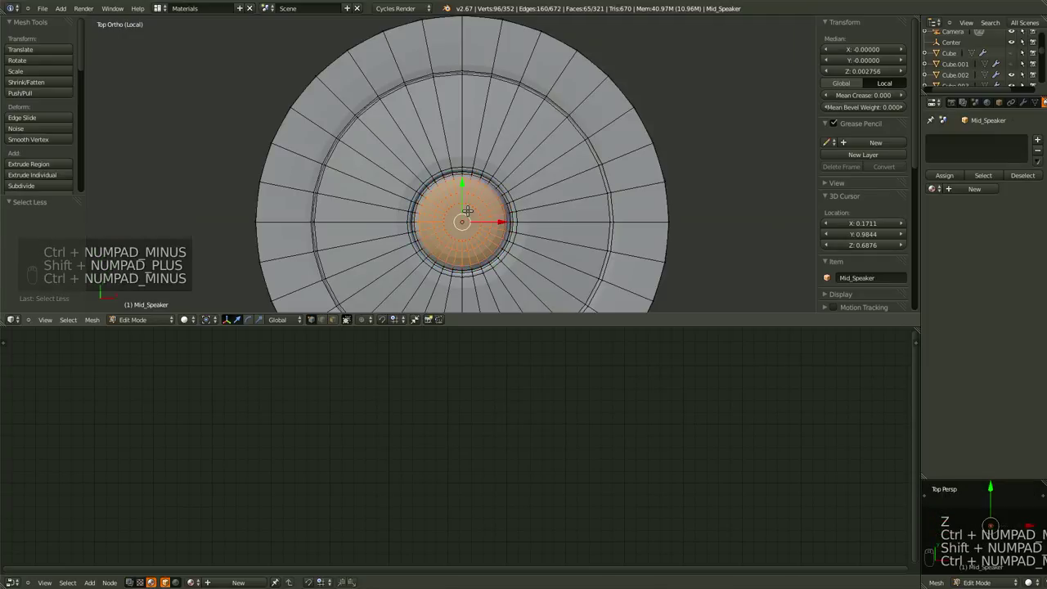
key("ctrl+KP_Add")
key("ctrl+KP_Add")
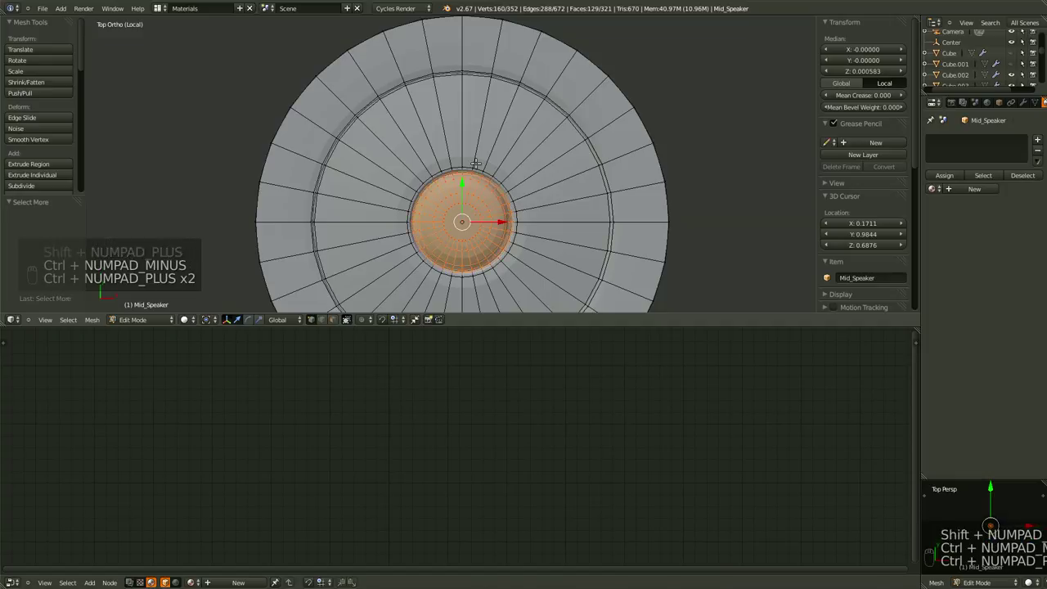
middle_click_drag(580, 154, 628, 112)
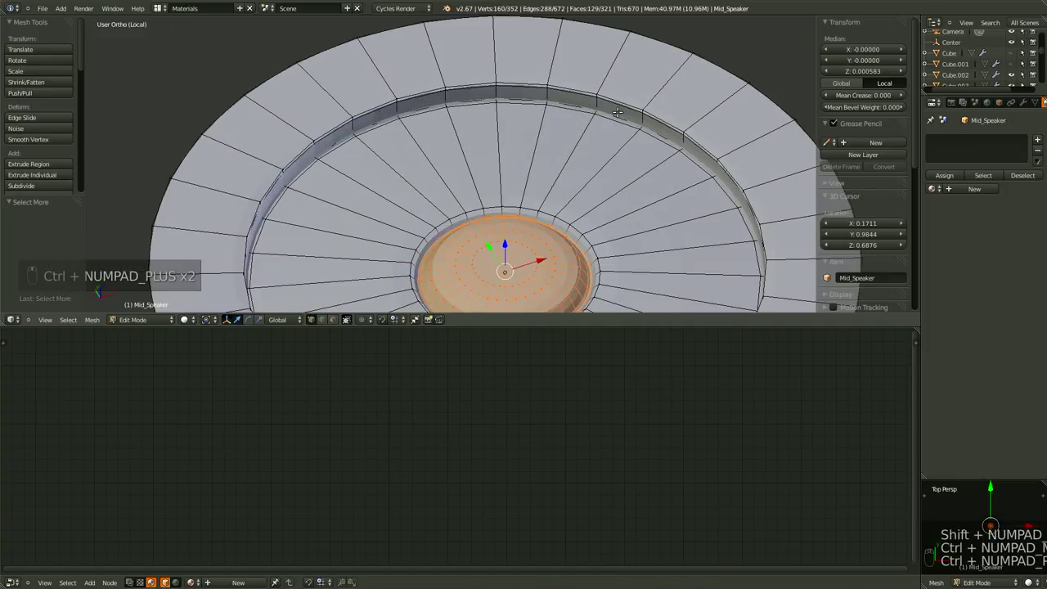
key("Tab")
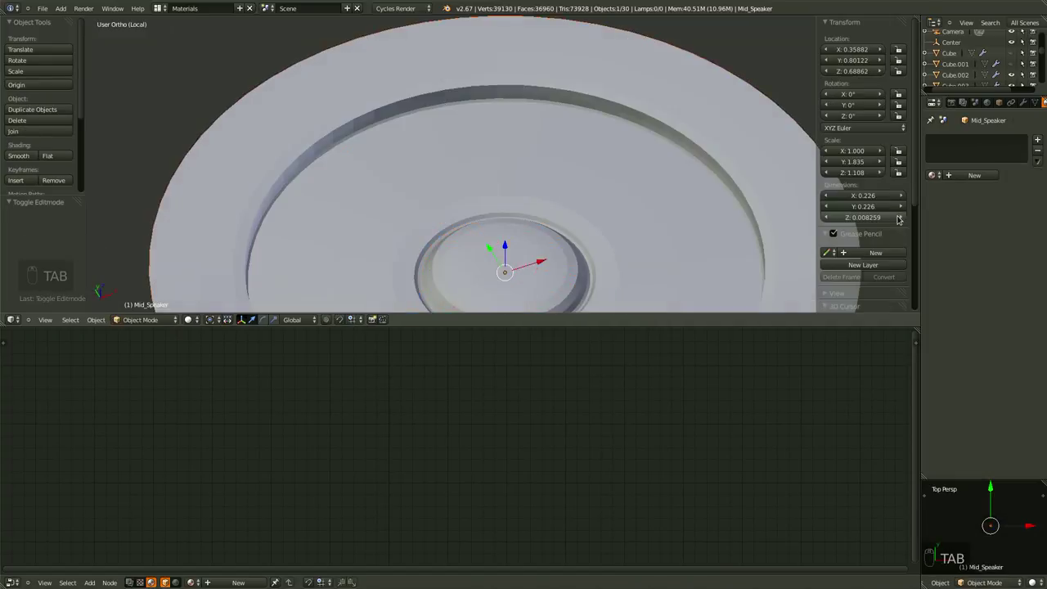
- Apply the existing Steel material to Mid_Speaker and select its ring of cone faces around the dome, grown by one step
left_click(932, 175)
left_click(866, 291)
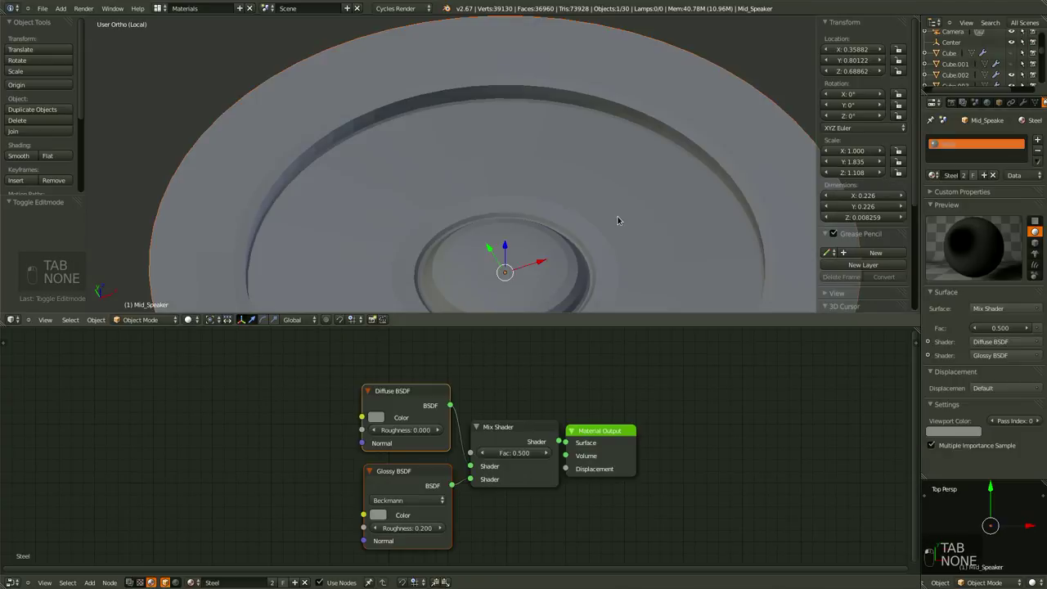
key("Tab")
scroll(540, 177, "up", 4)
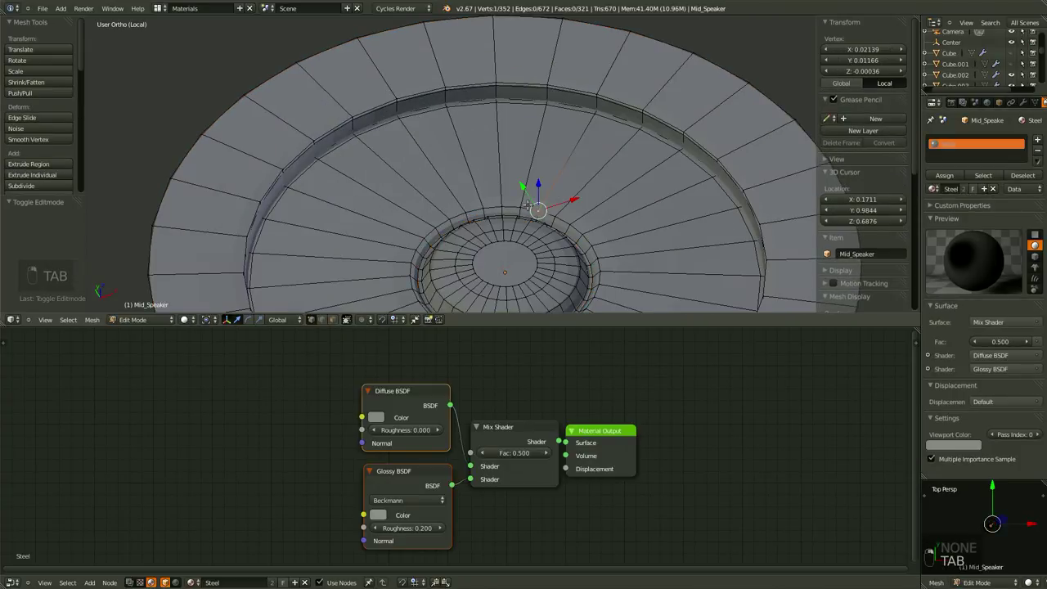
right_click(572, 107, "alt+shift")
right_click(572, 105, "alt+shift")
middle_click_drag(568, 168, 440, 217)
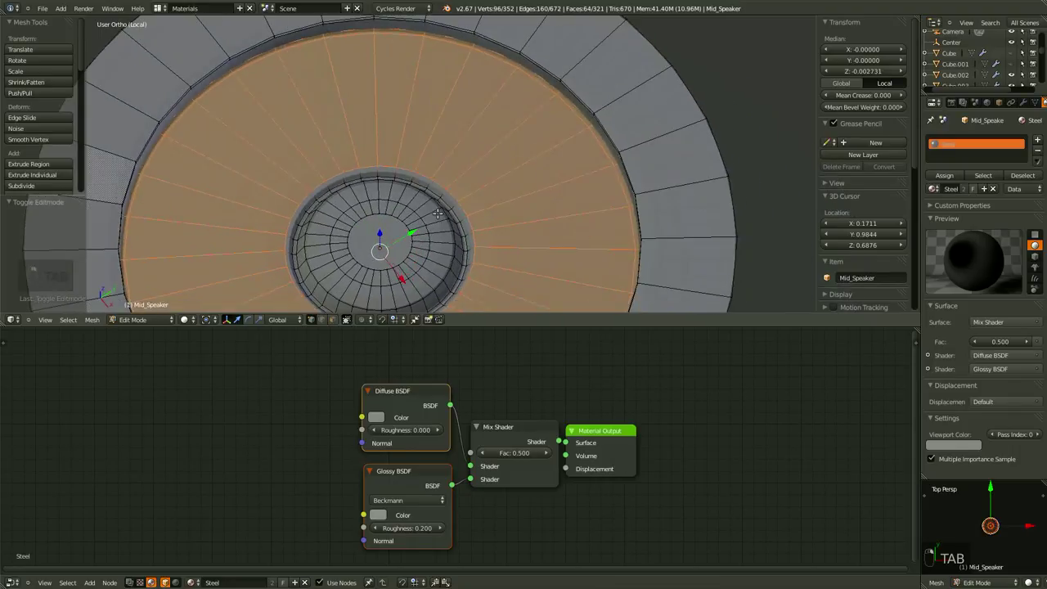
key("z")
scroll(463, 235, "up", 2)
key("ctrl+KP_Add")
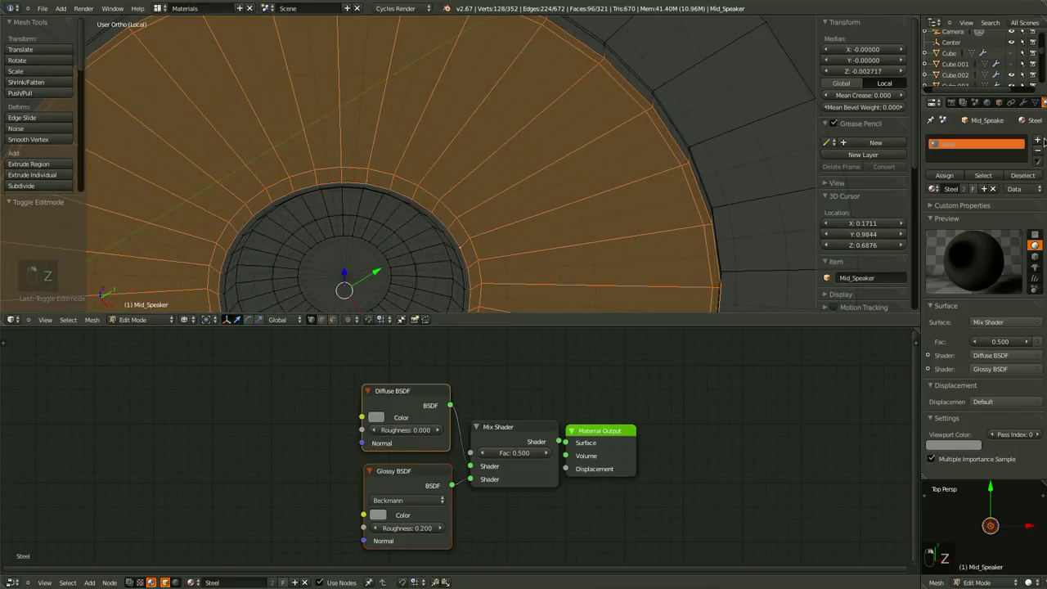
- Add a second material slot to Mid_Speaker, load the existing velvet material into it and rename that material SpeakerCone
left_click(1038, 140)
left_click(934, 189)
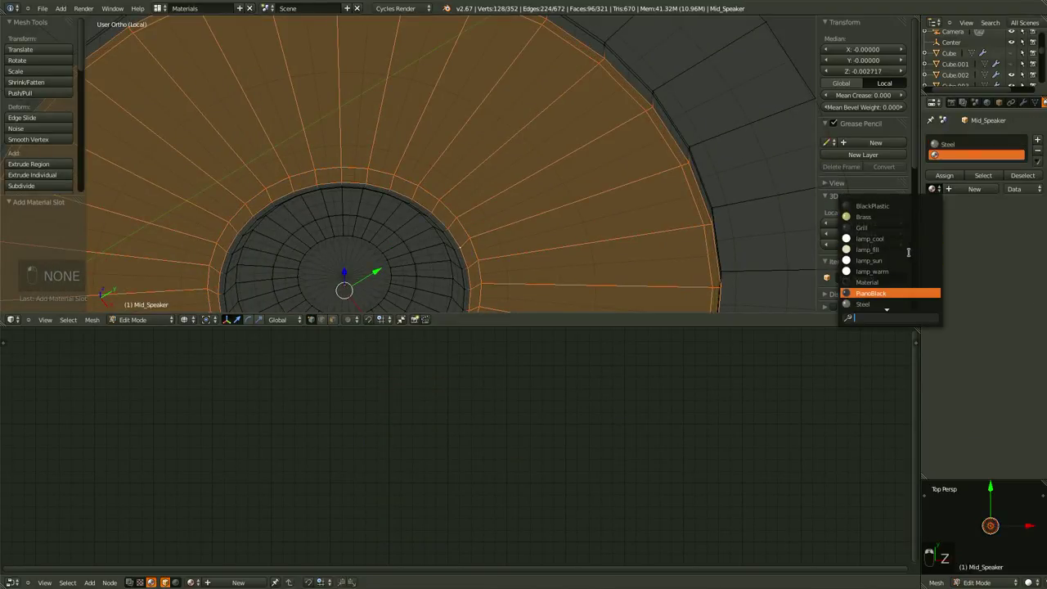
left_click(886, 281)
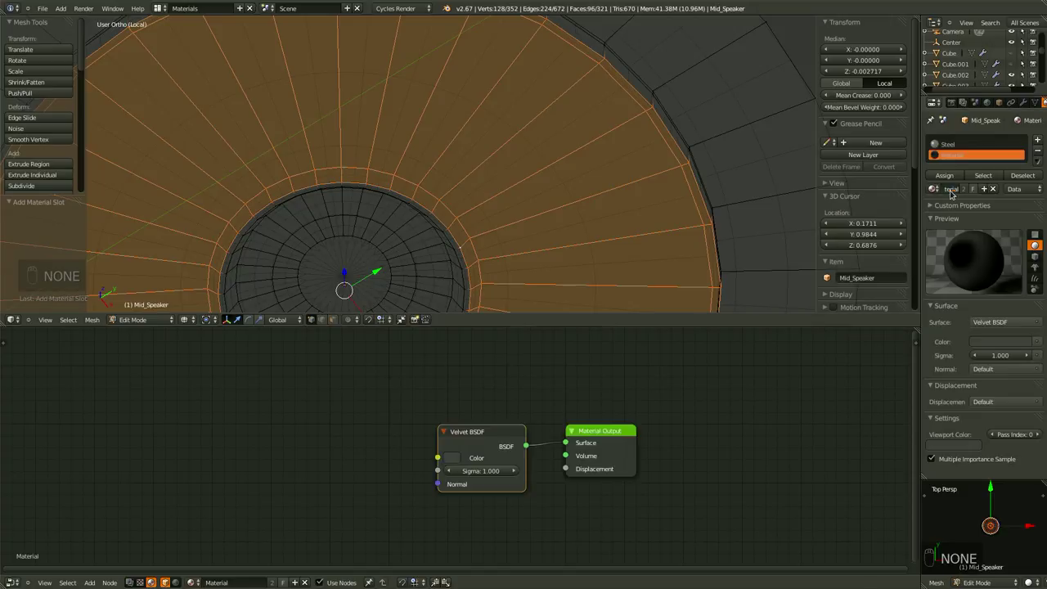
type("S")
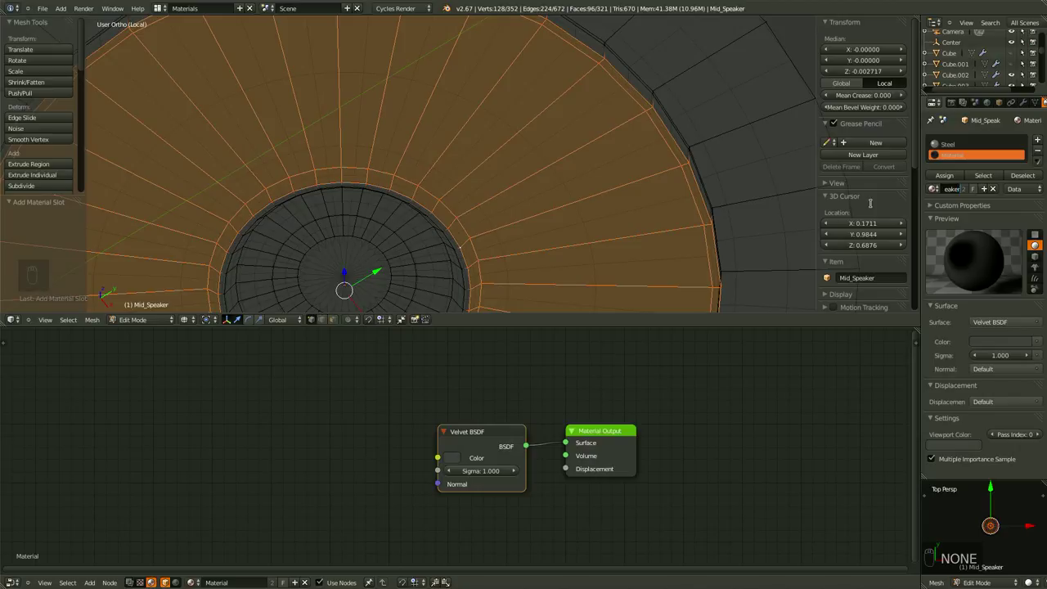
type("peakerCone")
key("Return")
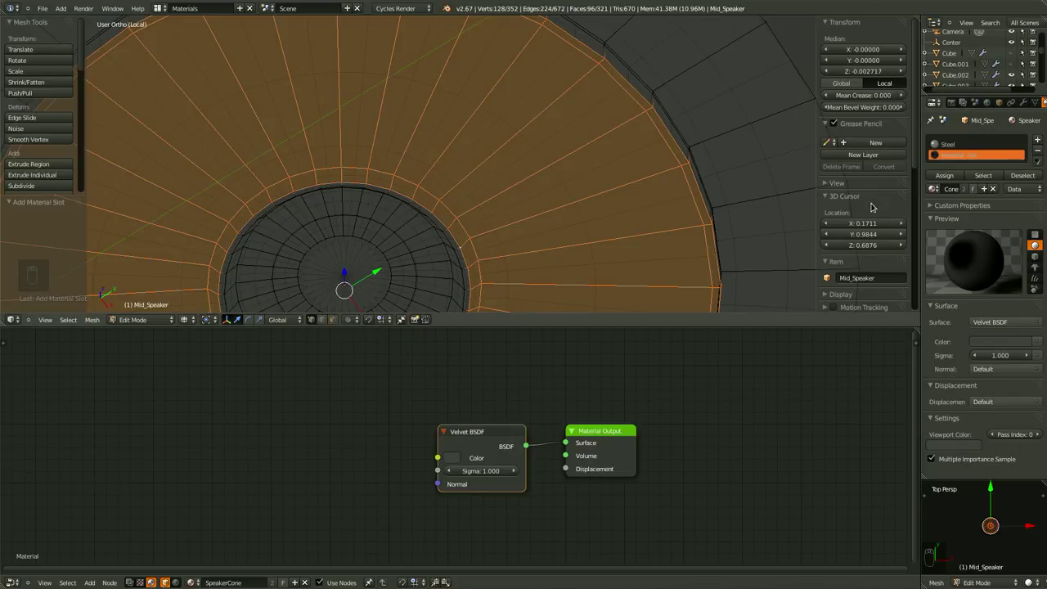
- Assign SpeakerCone to the selected cone faces, leave mesh editing with solid shading restored, and save the file
left_click(945, 175)
key("Tab")
key("z")
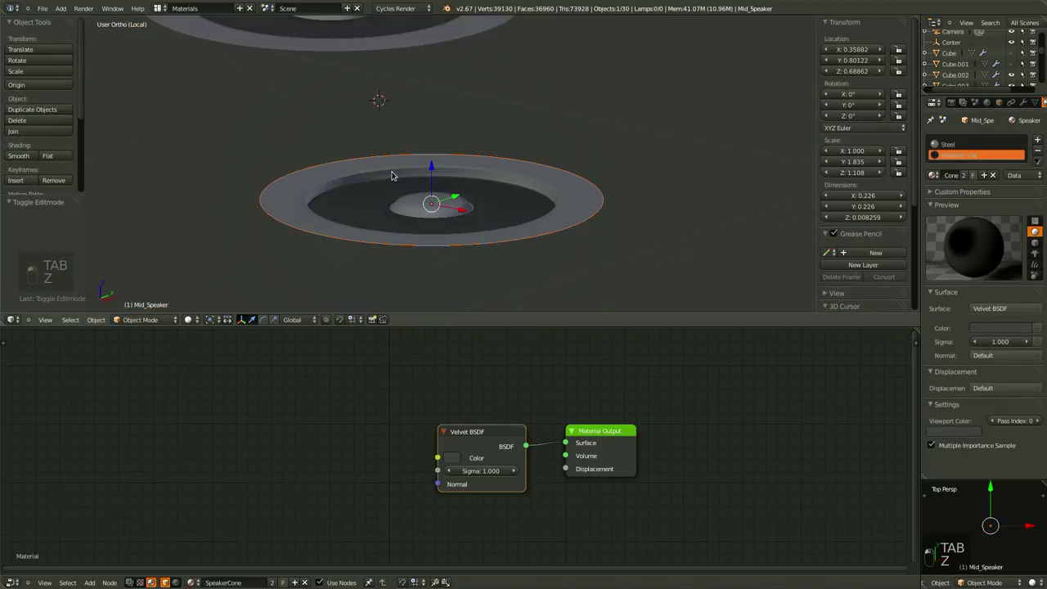
key("ctrl+s")
- Leave the speaker's local view, unhide all piano parts and show only the first layer
key("alt+h")
key("KP_Divide")
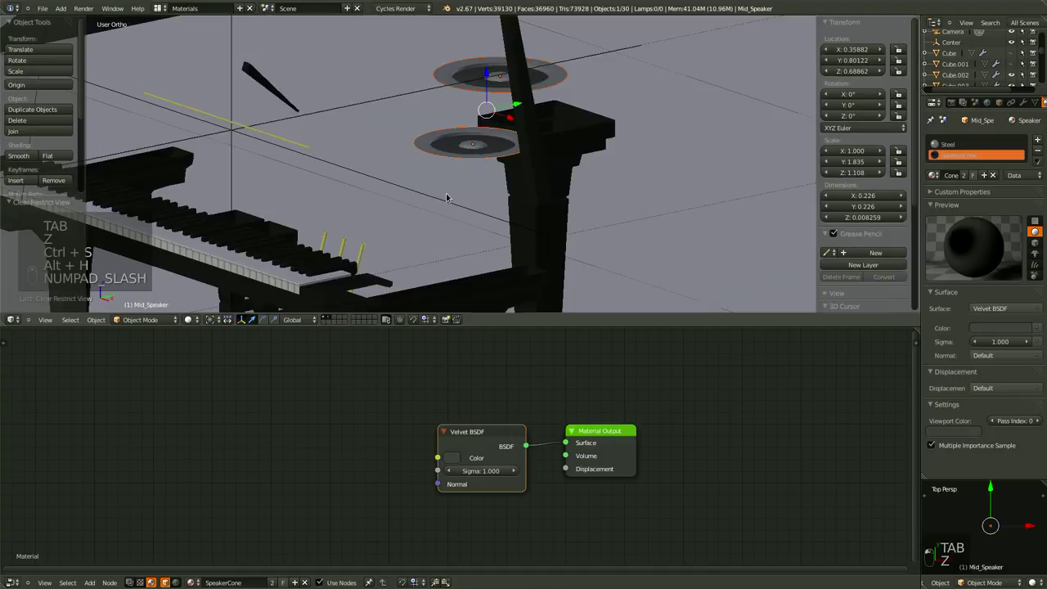
scroll(447, 198, "down", 5)
key("alt+h")
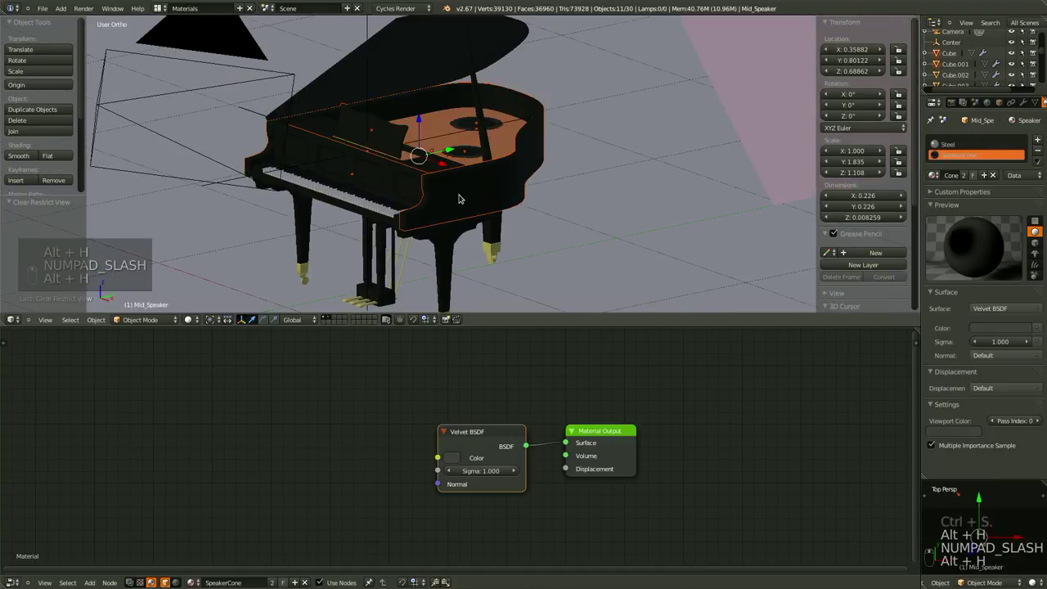
middle_click_drag(461, 199, 417, 182)
scroll(417, 181, "down", 5)
key("1")
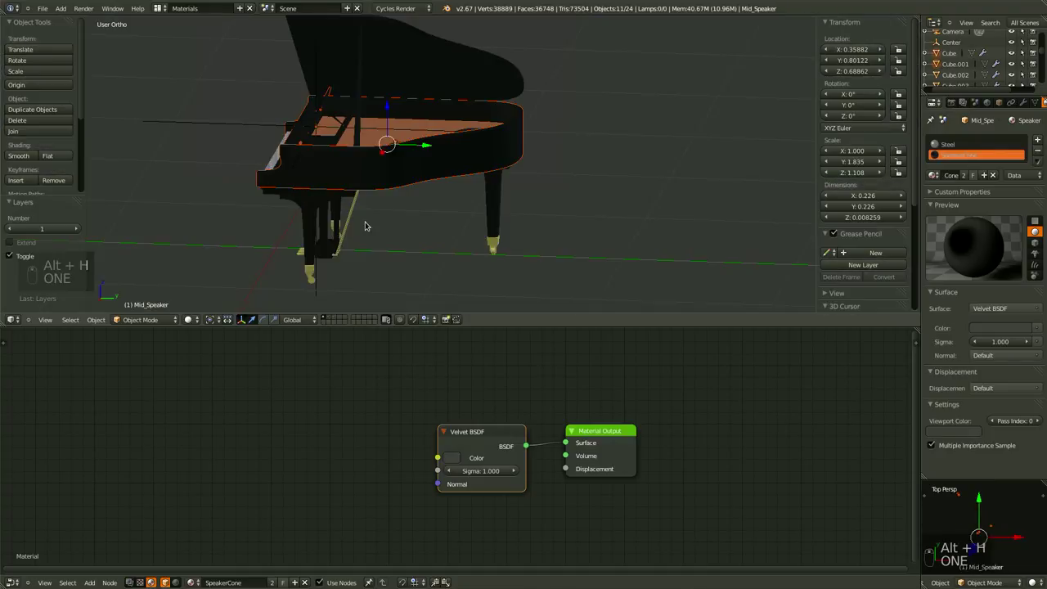
- Edit the pedal lyre mesh Cube.006 and select all linked geometry of its thin vertical rod behind the posts
right_click(335, 233)
key("KP_1")
key("KP_3")
key("KP_Decimal")
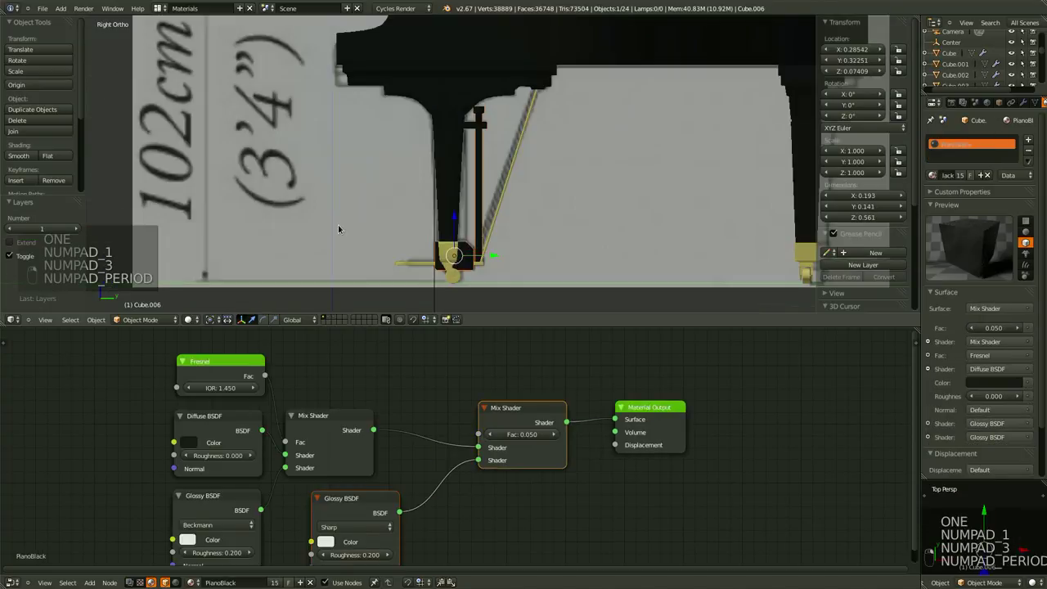
middle_click_drag(501, 157, 477, 190)
key("Tab")
scroll(481, 199, "up", 3)
scroll(476, 189, "down", 3)
key("ctrl+l")
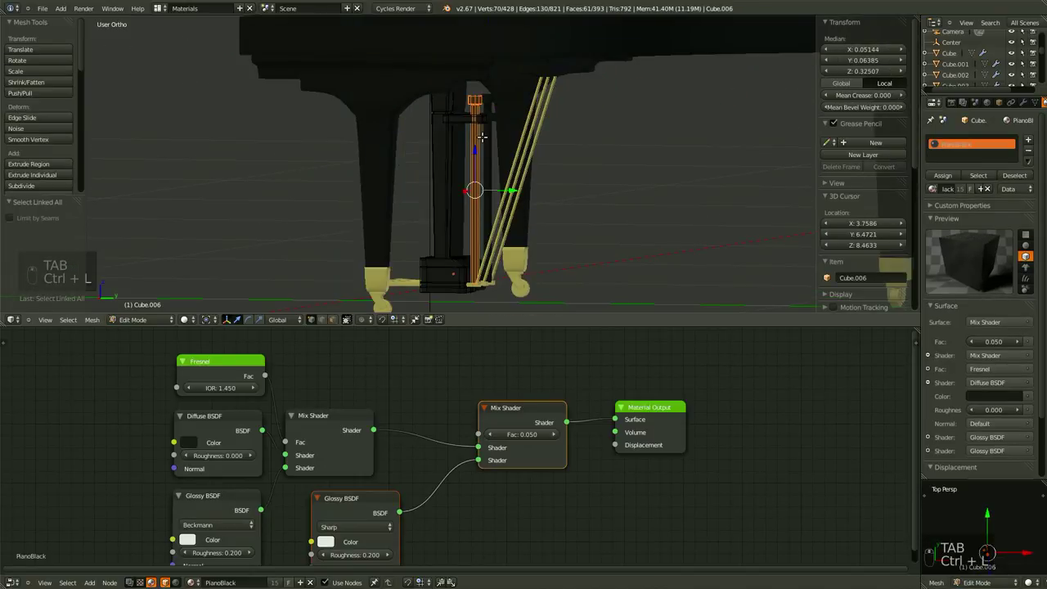
- Add a second material slot to the piano's pedal part and assign the existing Steel material to the selected rods
left_click(1028, 140)
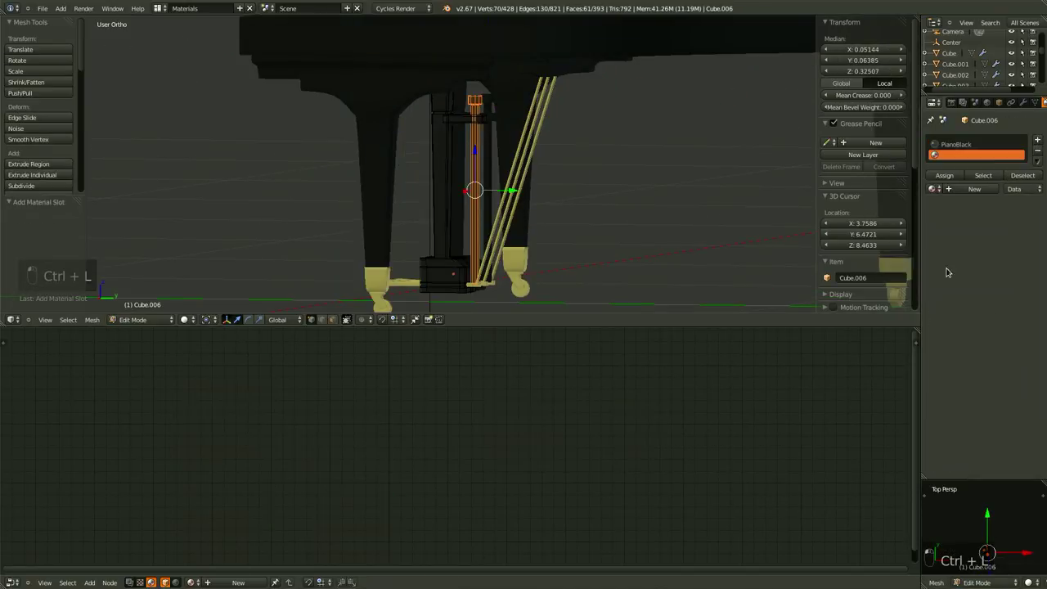
left_click(940, 189)
left_click(883, 302)
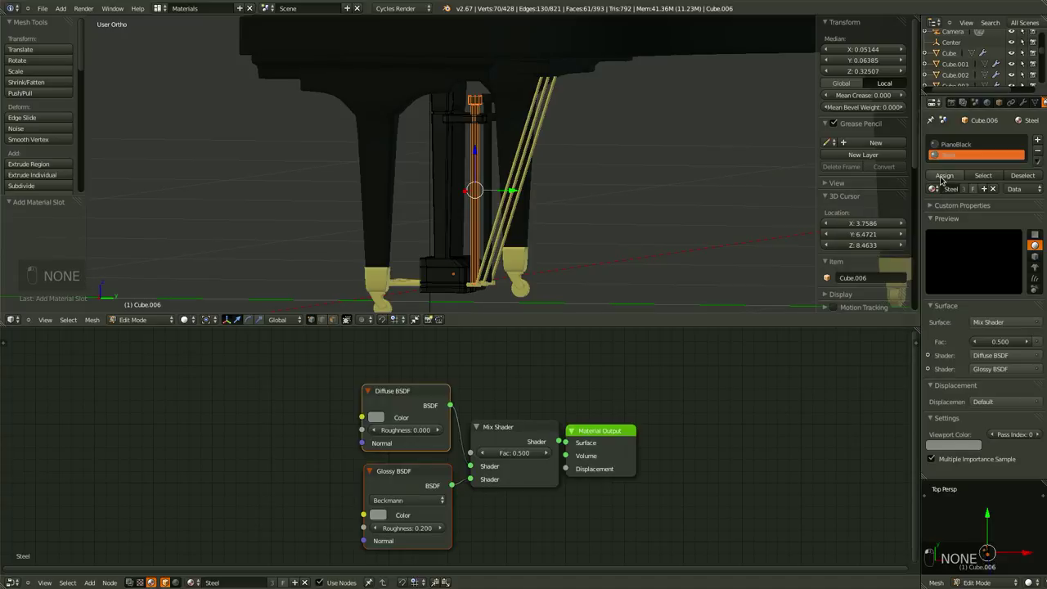
left_click(944, 176)
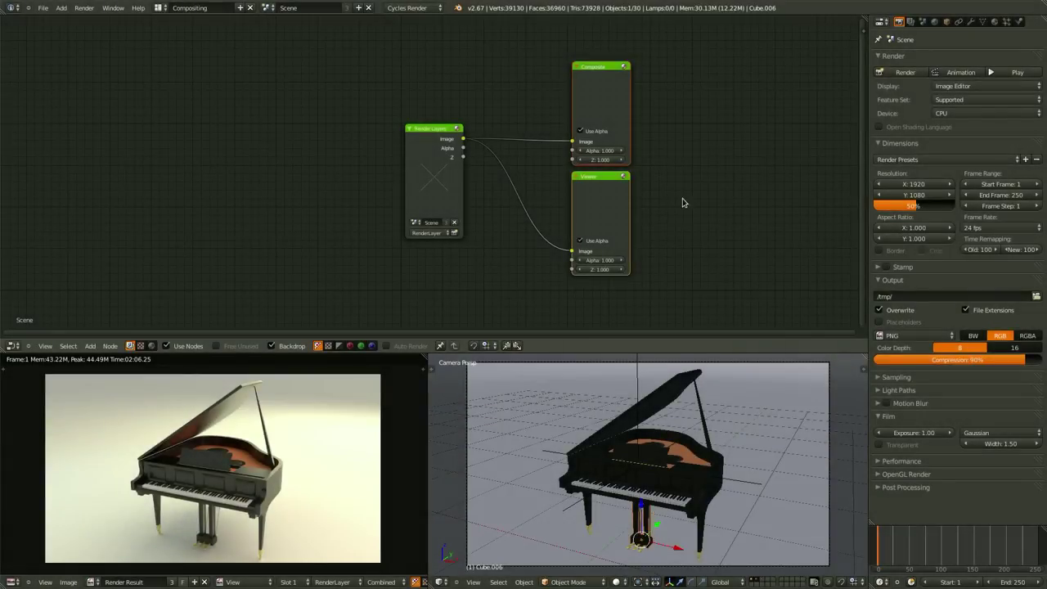
- Enable the AO pass for the scene's render layer
key("Home")
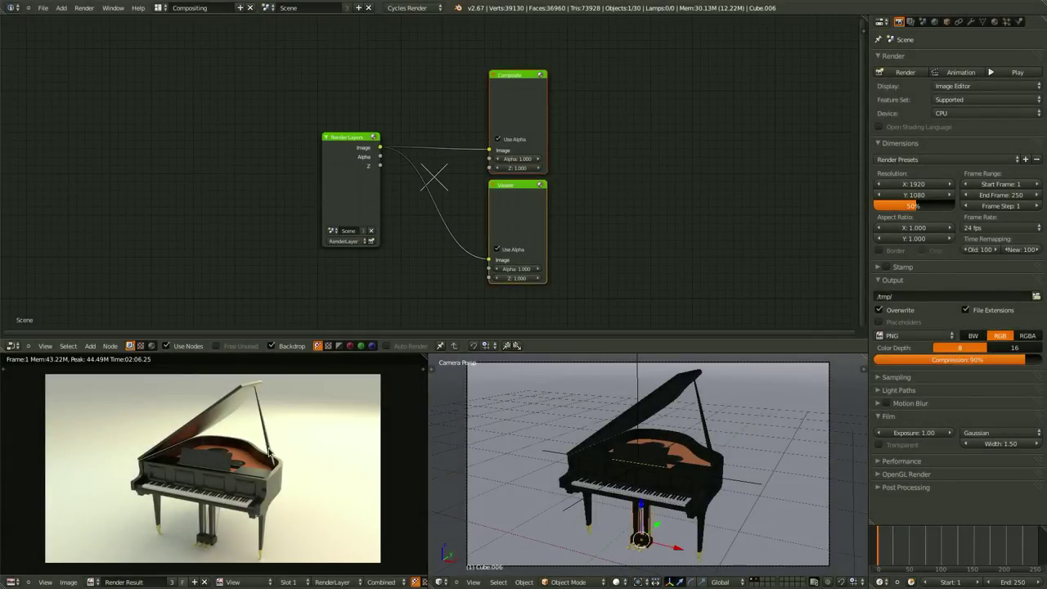
middle_click_drag(741, 131, 703, 145)
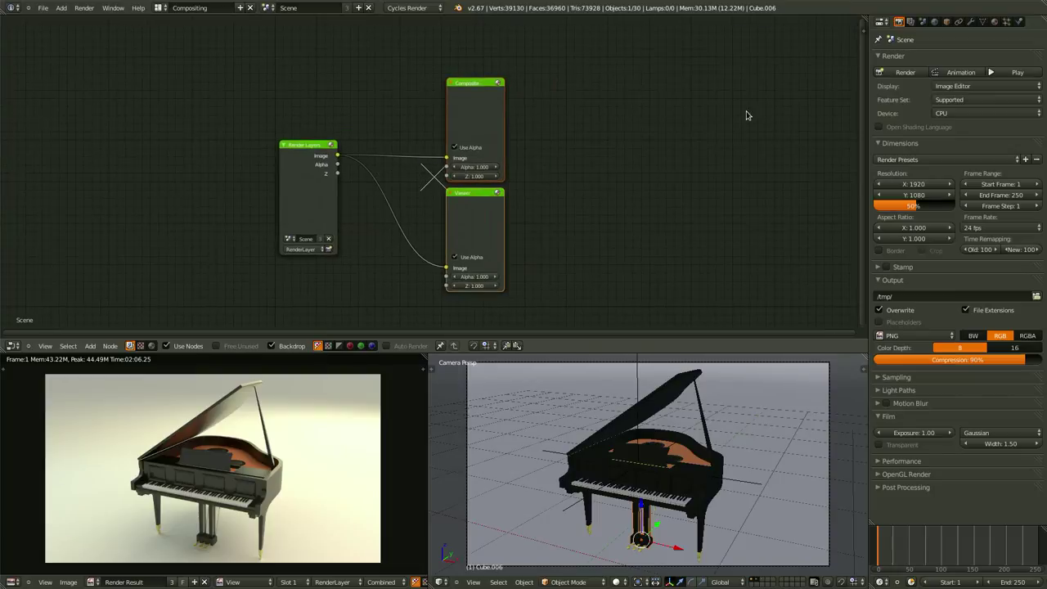
left_click(913, 23)
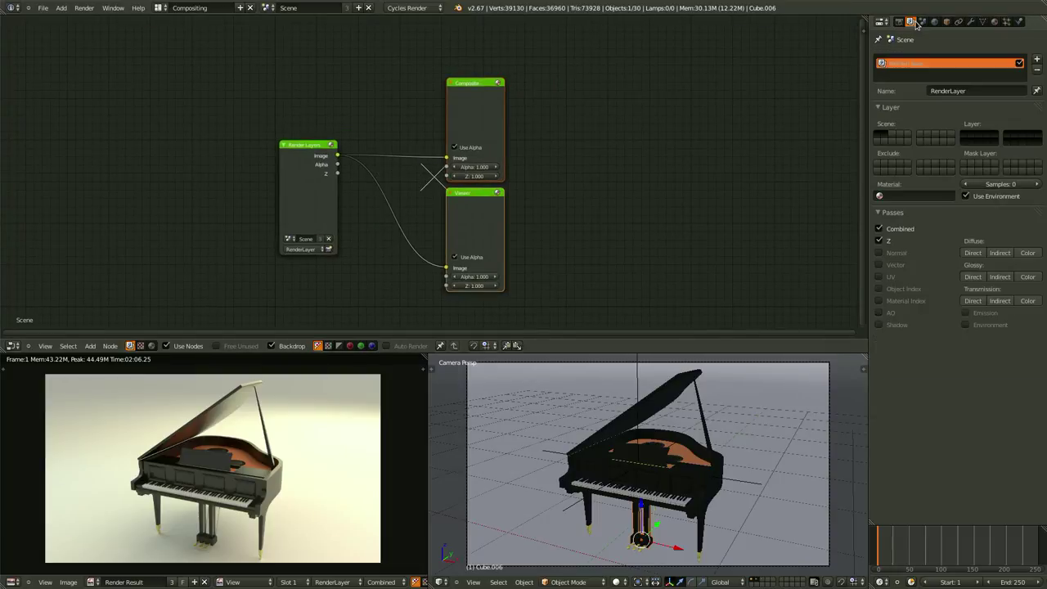
left_click(879, 313)
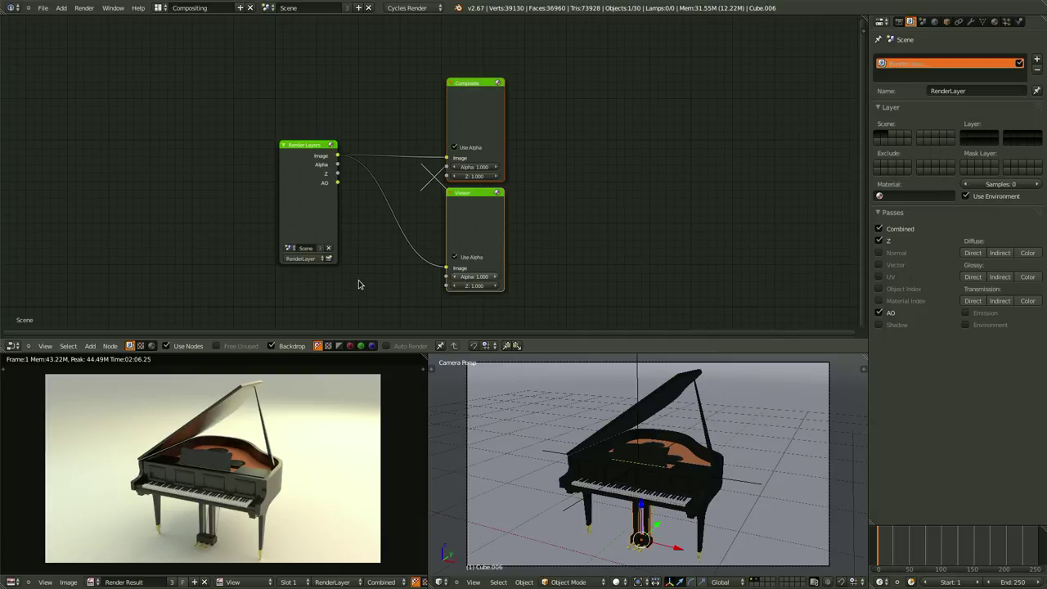
middle_click_drag(358, 283, 374, 279)
- Return to the scene's render settings and expand the Sampling options to review them
left_click(900, 22)
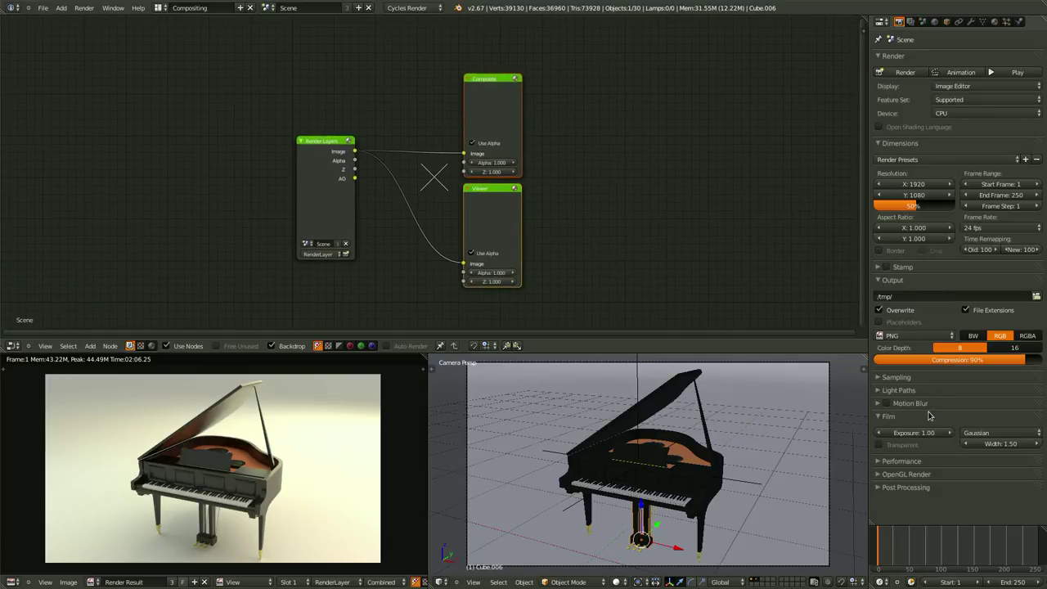
left_click(896, 377)
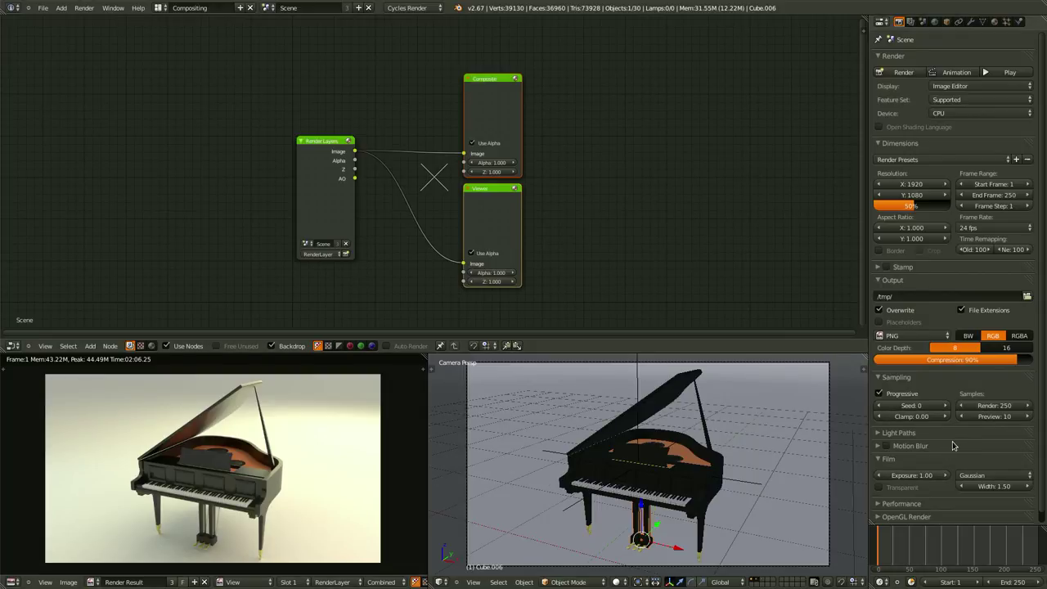
scroll(954, 445, "down", 1)
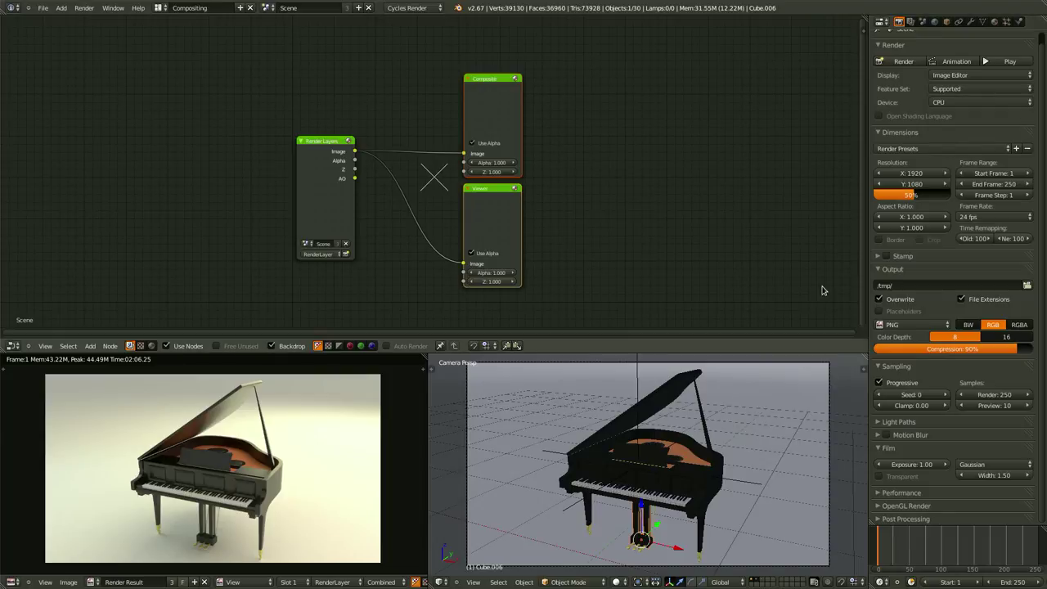
key("super+m")
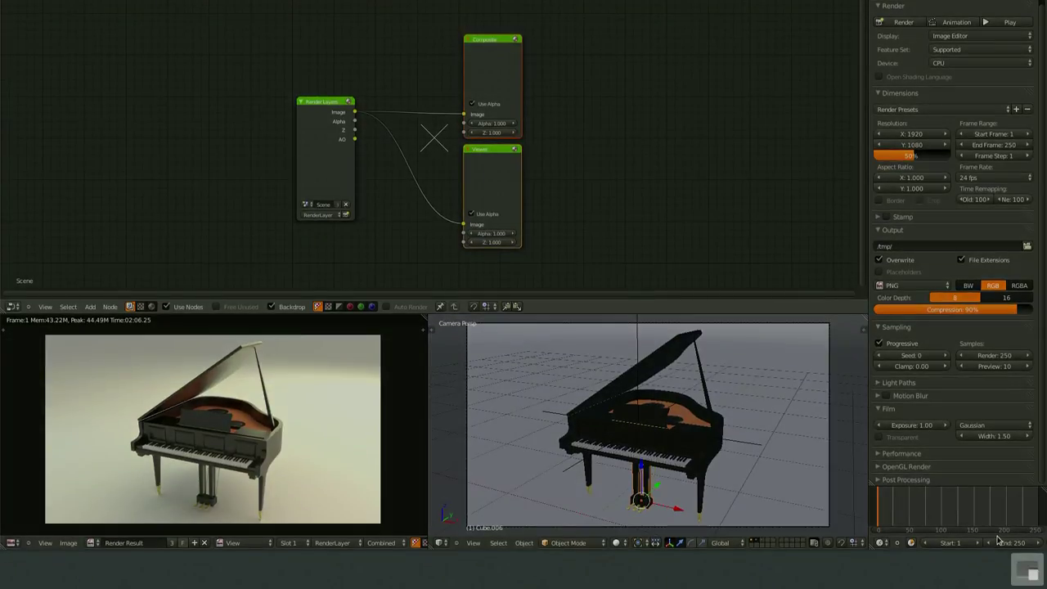
left_click(1037, 580)
left_click(998, 516)
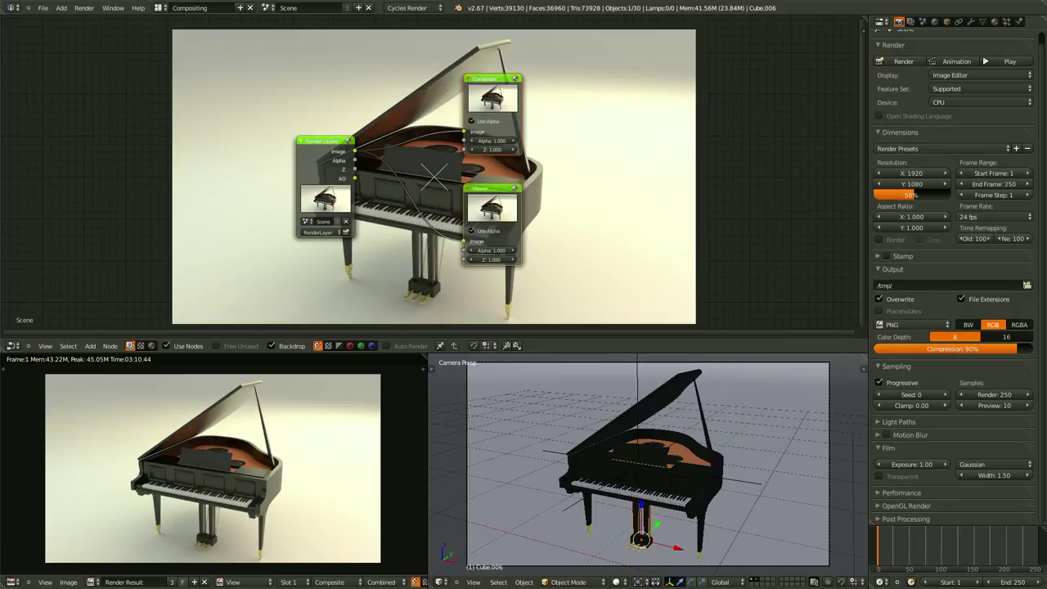
- Move the Composite and Viewer nodes well away from the Render Layers node to make room for compositing nodes
middle_click_drag(486, 214, 423, 264)
middle_click_drag(611, 98, 628, 91)
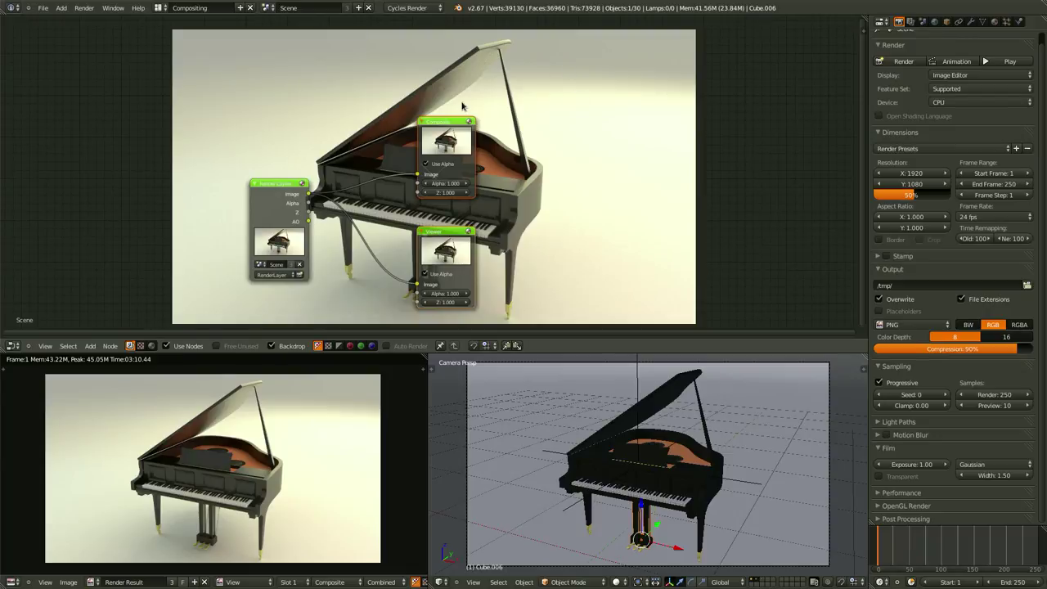
left_click_drag(454, 122, 713, 99)
left_click_drag(450, 238, 676, 266)
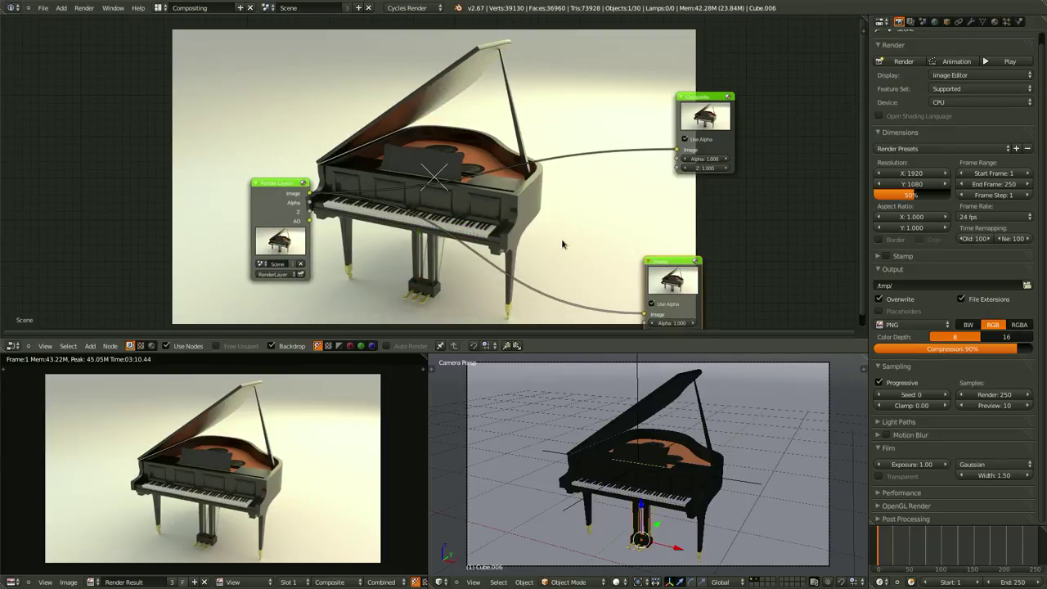
middle_click_drag(502, 217, 665, 195)
scroll(497, 192, "up", 2)
middle_click_drag(592, 234, 540, 249)
- Connect the AO output of the Render Layers node to the Viewer so the backdrop previews that pass
key("shift+a")
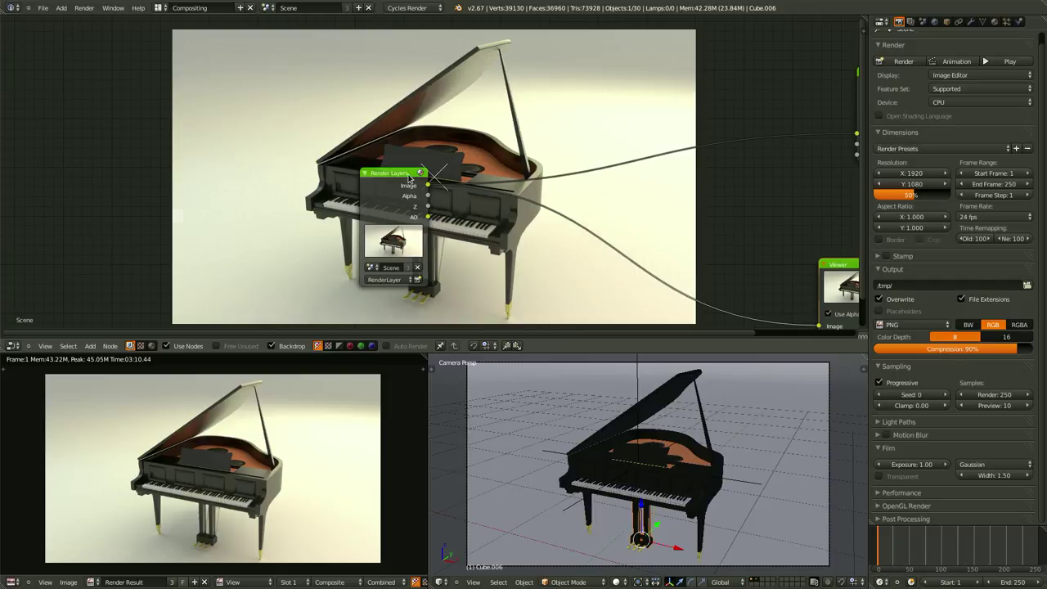
left_click(410, 176, "ctrl+shift")
left_click(410, 176, "ctrl+shift")
left_click(409, 178, "ctrl+shift")
middle_click_drag(509, 269, 346, 242)
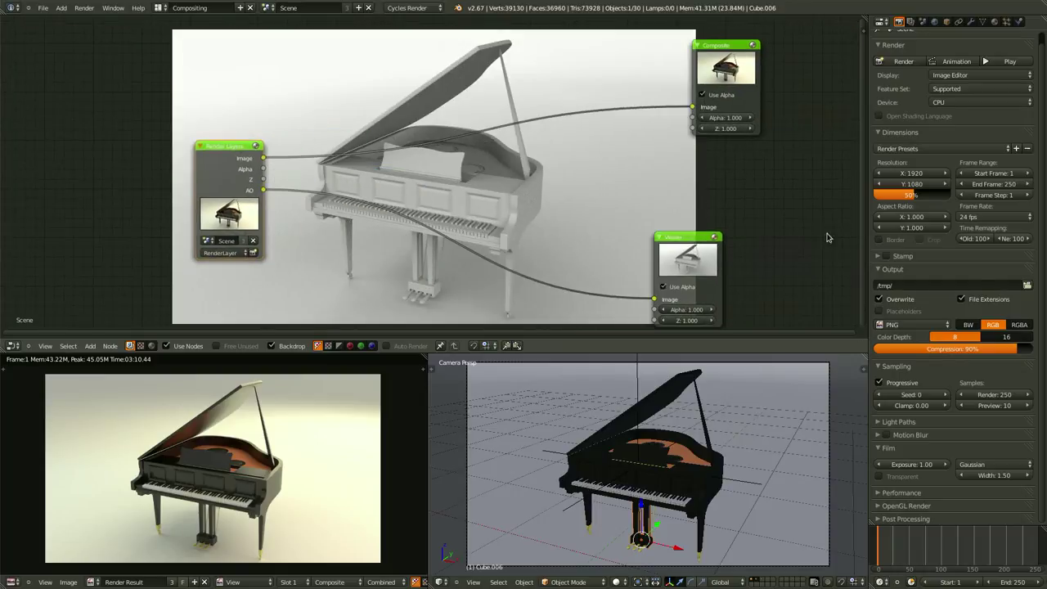
- Shift the Viewer node further out beyond the backdrop image and maximize the node editor
left_click_drag(711, 244, 777, 218)
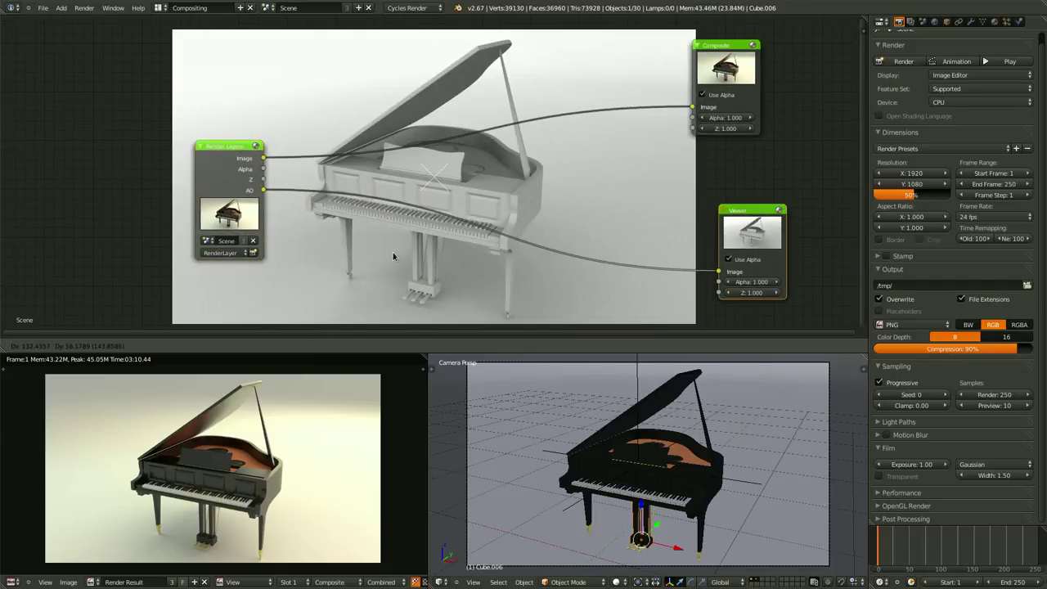
key("ctrl+Up")
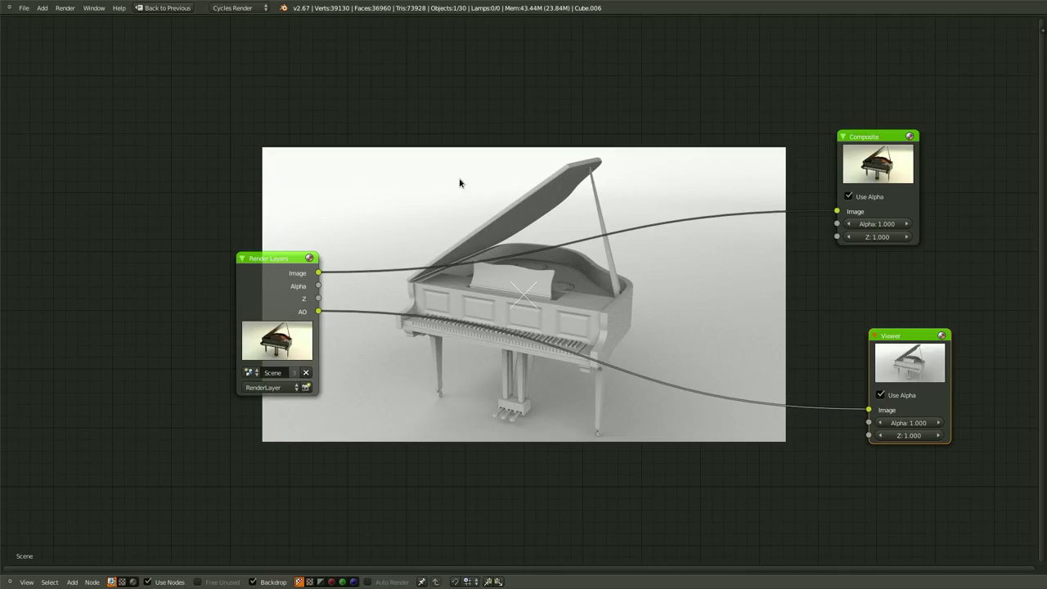
middle_click_drag(468, 375, 440, 385)
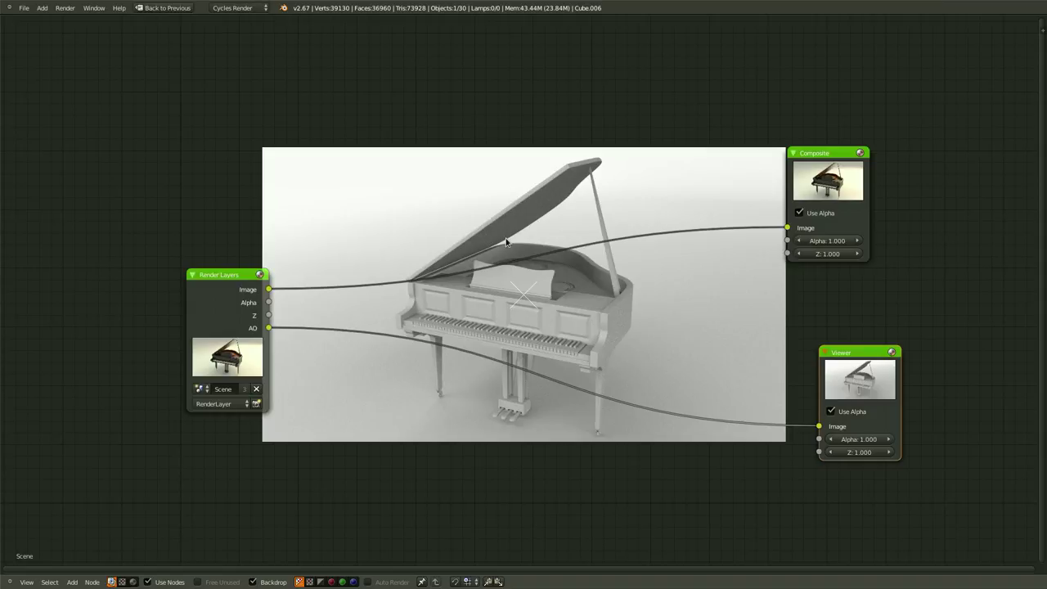
scroll(497, 379, "up", 2)
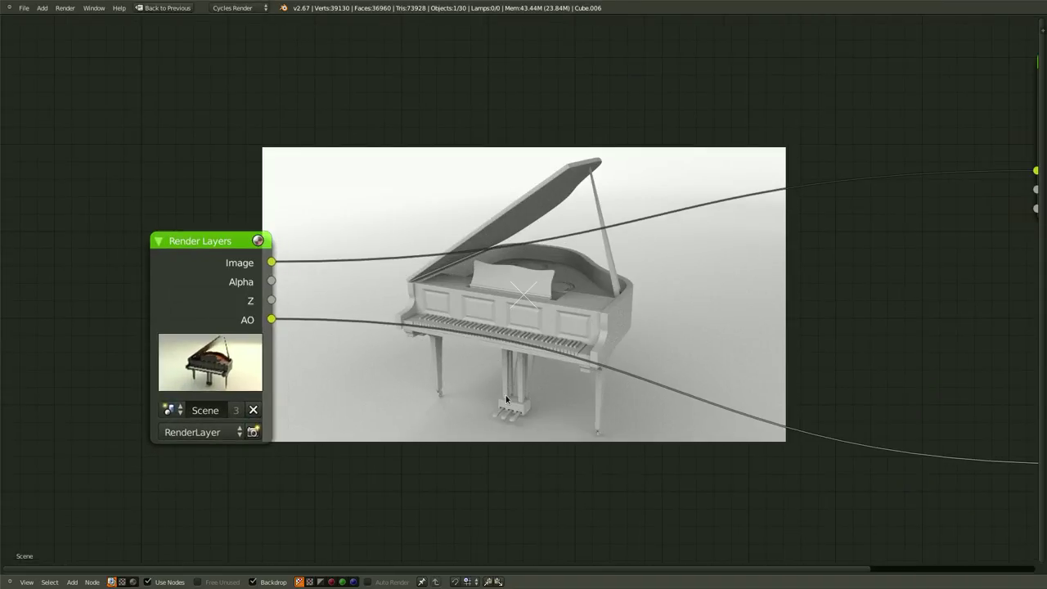
scroll(580, 289, "up", 1)
middle_click_drag(580, 289, 548, 250)
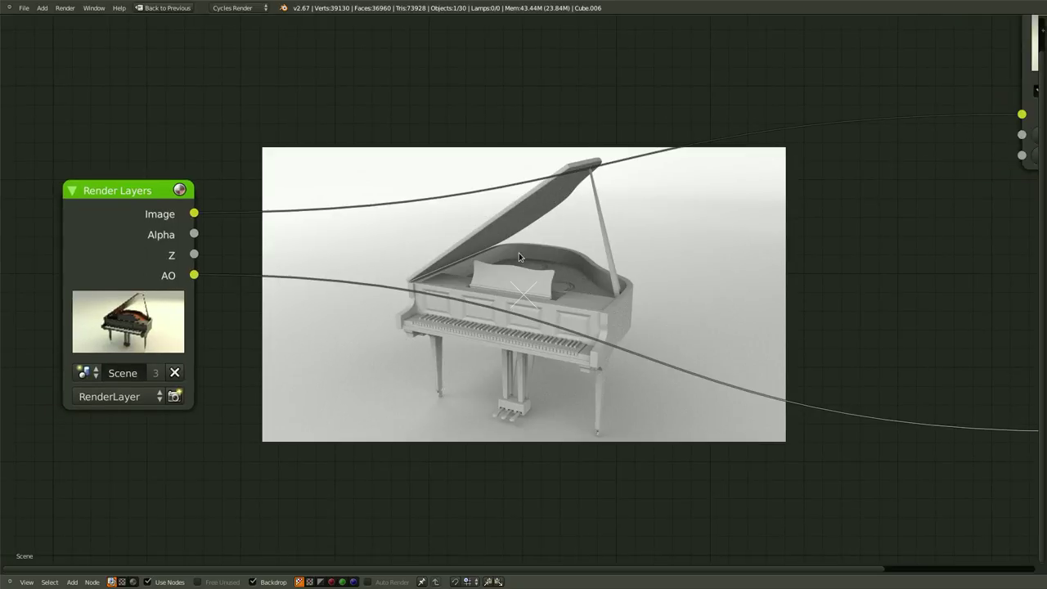
scroll(394, 452, "up", 1)
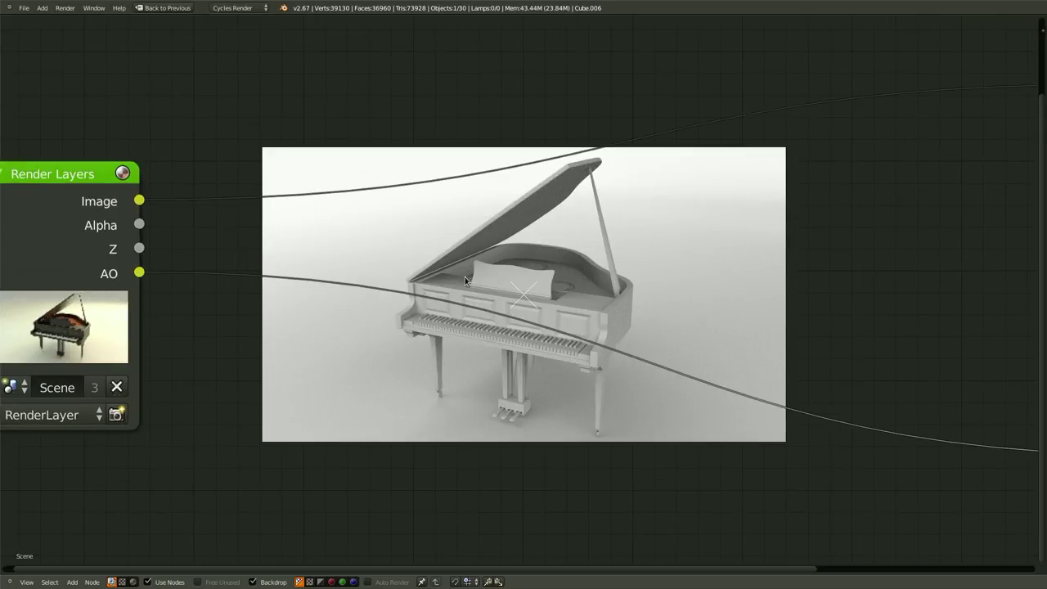
middle_click_drag(294, 353, 397, 338)
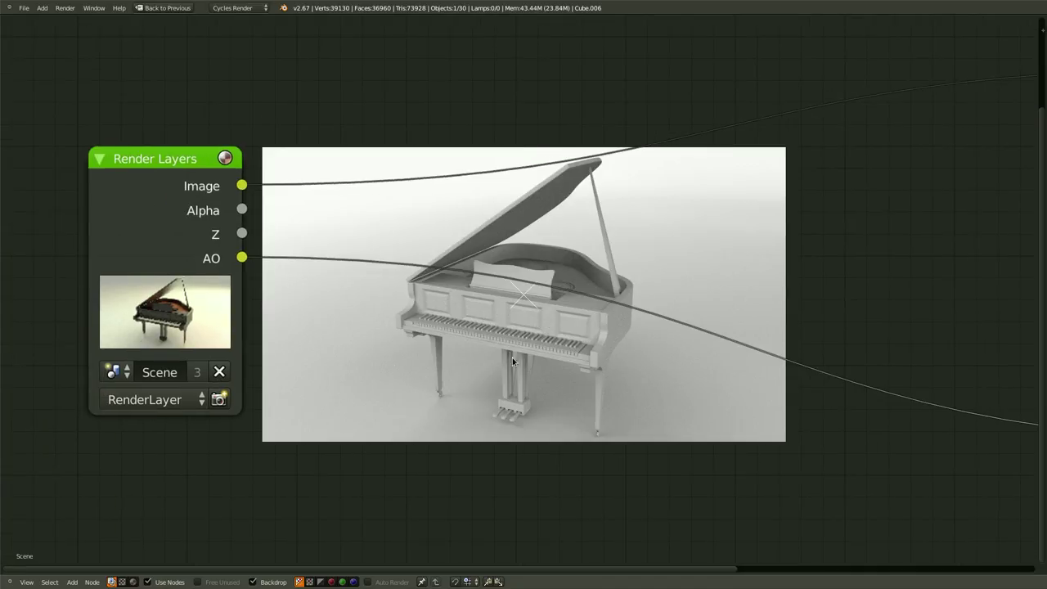
- Add a Blur node and insert it on the link between the AO output and the Viewer
key("shift+a")
left_click(463, 306)
type("Blu")
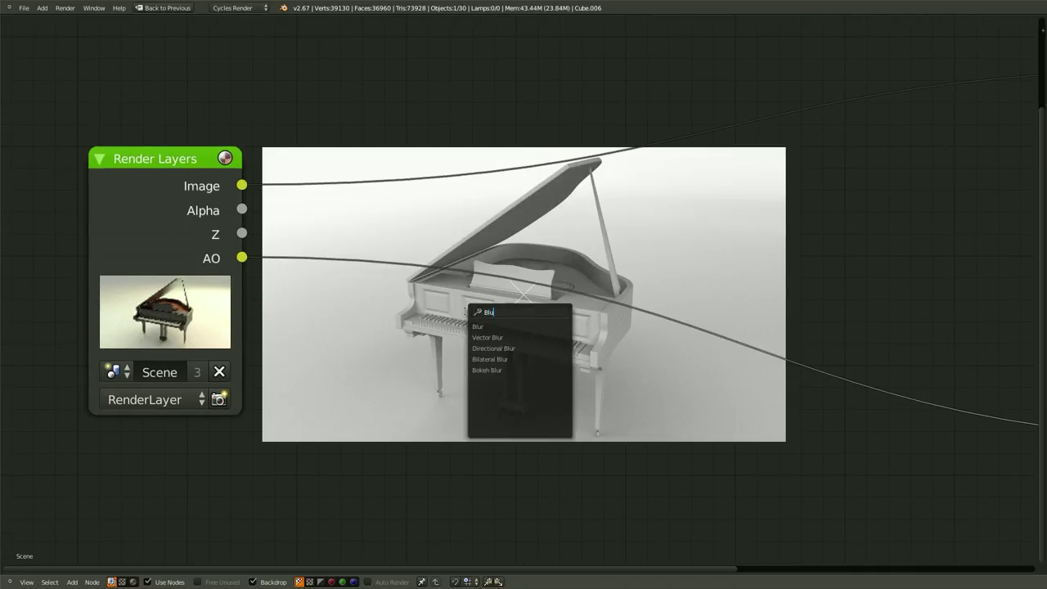
key("Return")
left_click_drag(542, 327, 520, 250)
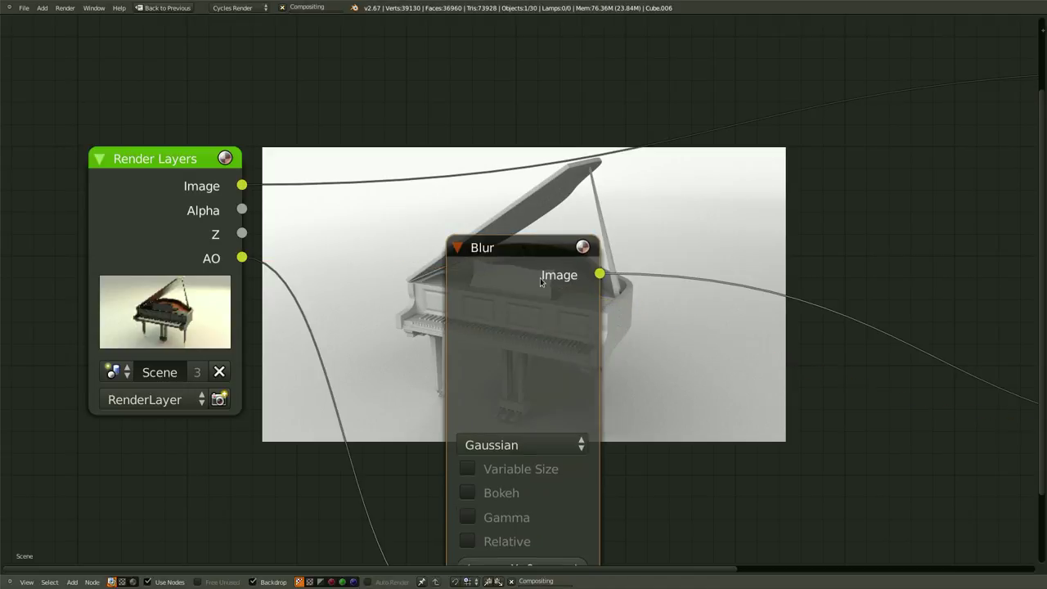
left_click_drag(538, 396, 478, 385)
- Set the Blur node's filter type to Fast Gaussian with X and Y sizes of 2
left_click(491, 432)
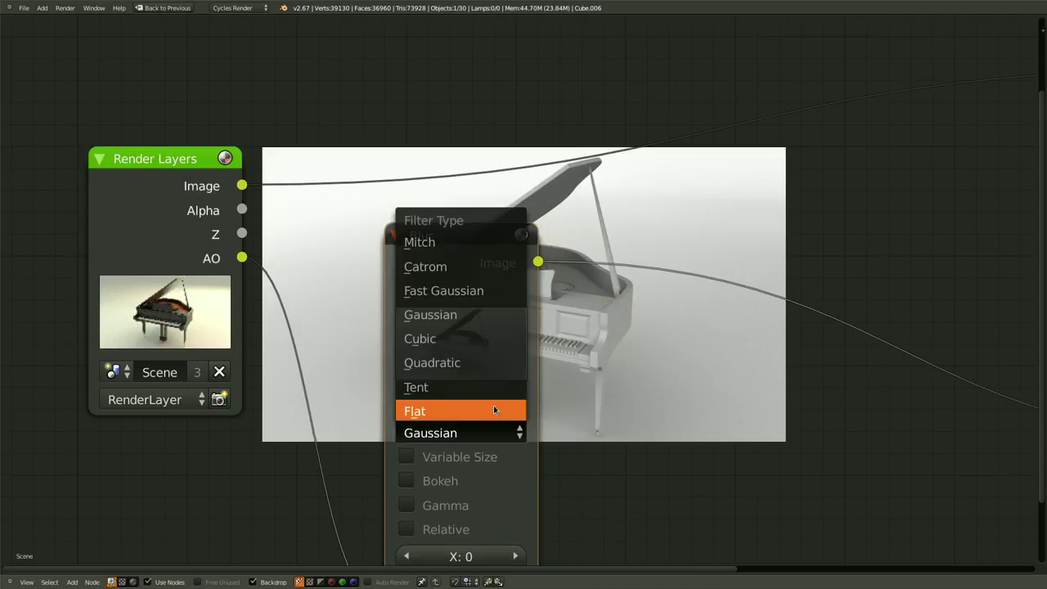
left_click(465, 289)
scroll(677, 408, "down", 1)
middle_click_drag(618, 414, 525, 386)
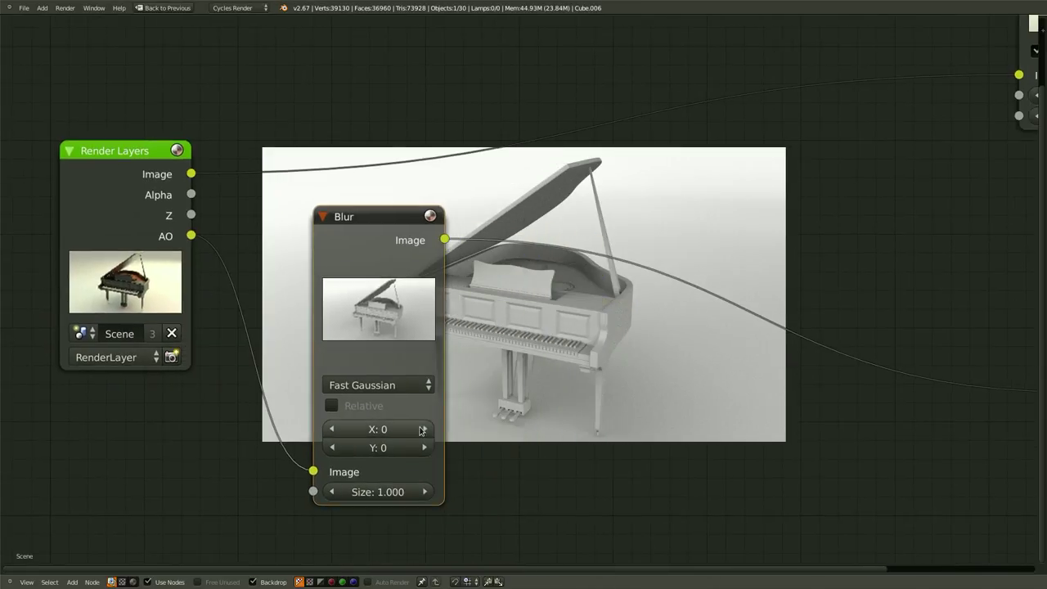
left_click(422, 430)
left_click(427, 447)
middle_click_drag(442, 303, 431, 277)
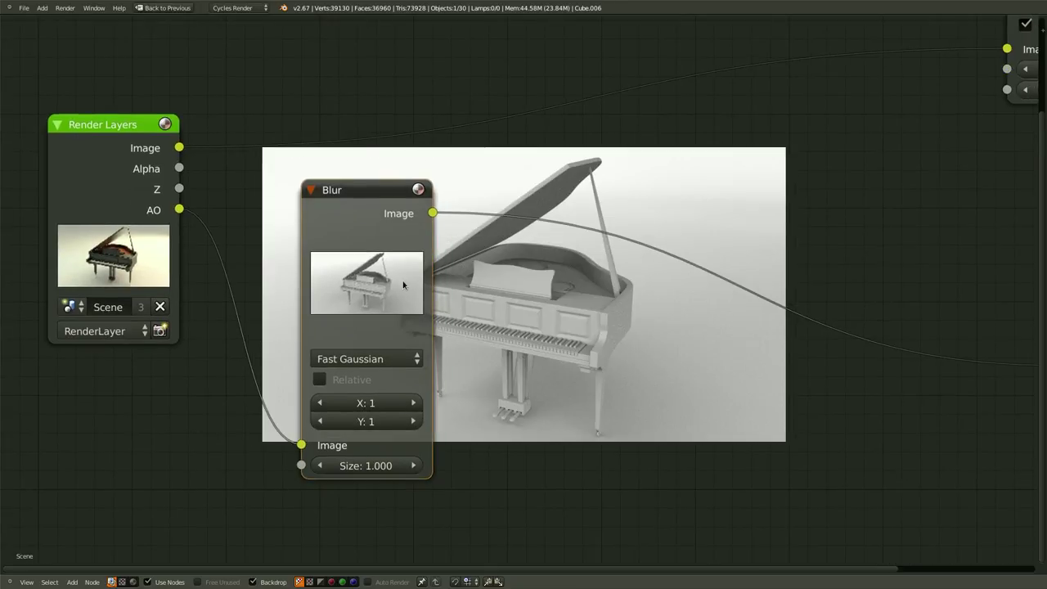
left_click(412, 402)
left_click(412, 422)
- Collapse the Blur node and place it close beside the Render Layers node
middle_click_drag(356, 164, 445, 240)
left_click_drag(465, 268, 513, 289)
left_click(602, 252)
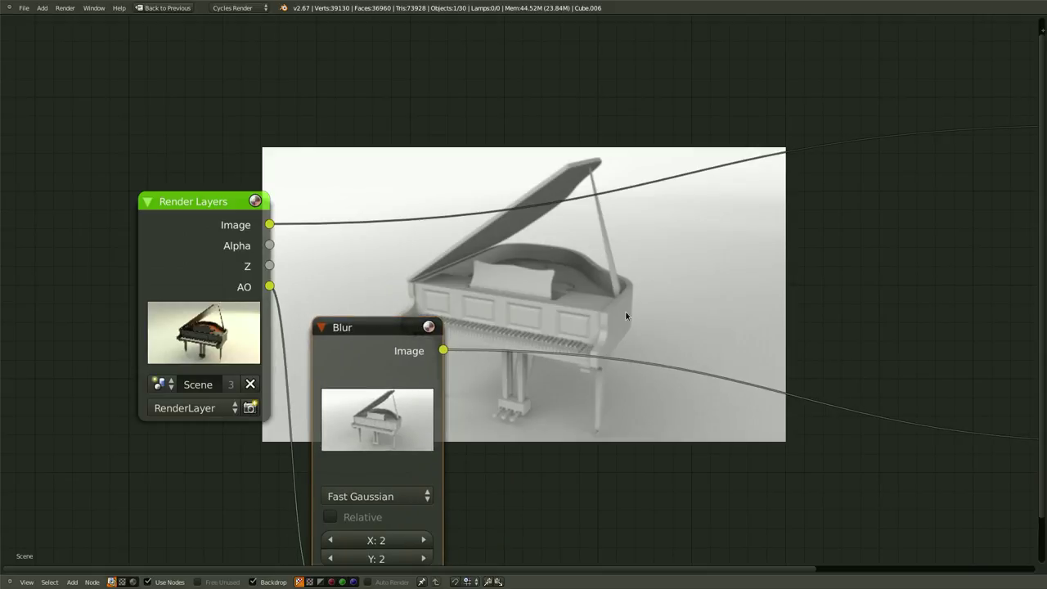
scroll(549, 463, "down", 1)
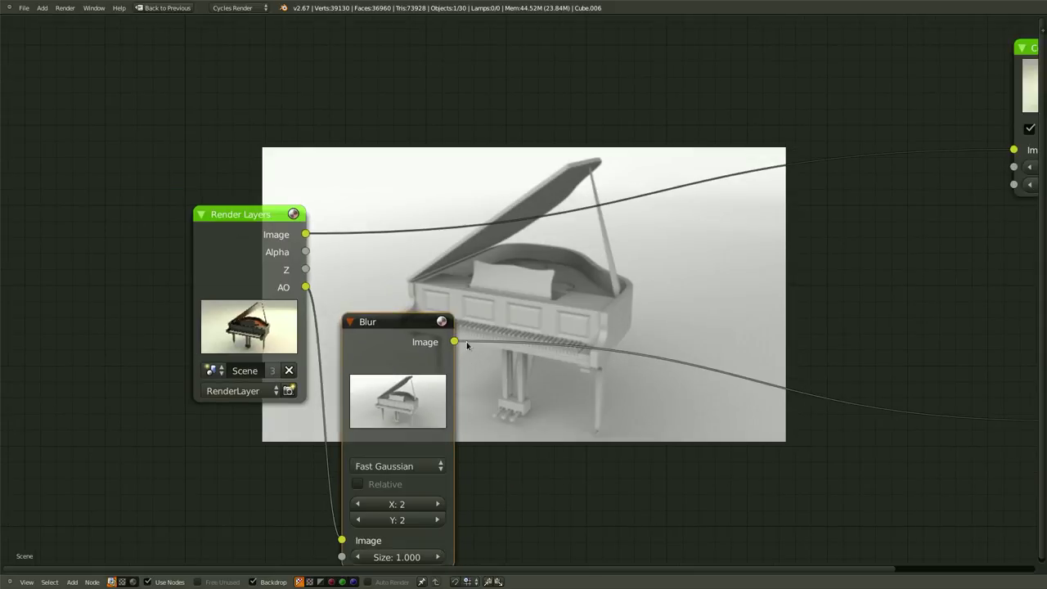
key("h")
left_click_drag(393, 329, 374, 359)
middle_click_drag(536, 290, 516, 311)
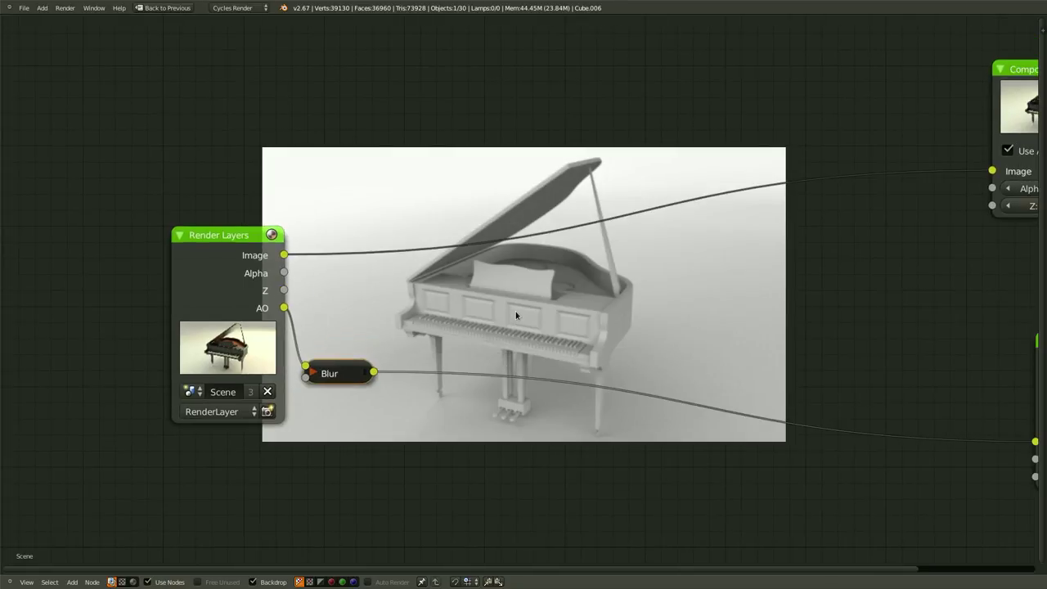
- Insert a Mix node between the Blur node and the Viewer, and also feed it the Render Layers Image output
key("shift+a")
left_click(513, 312)
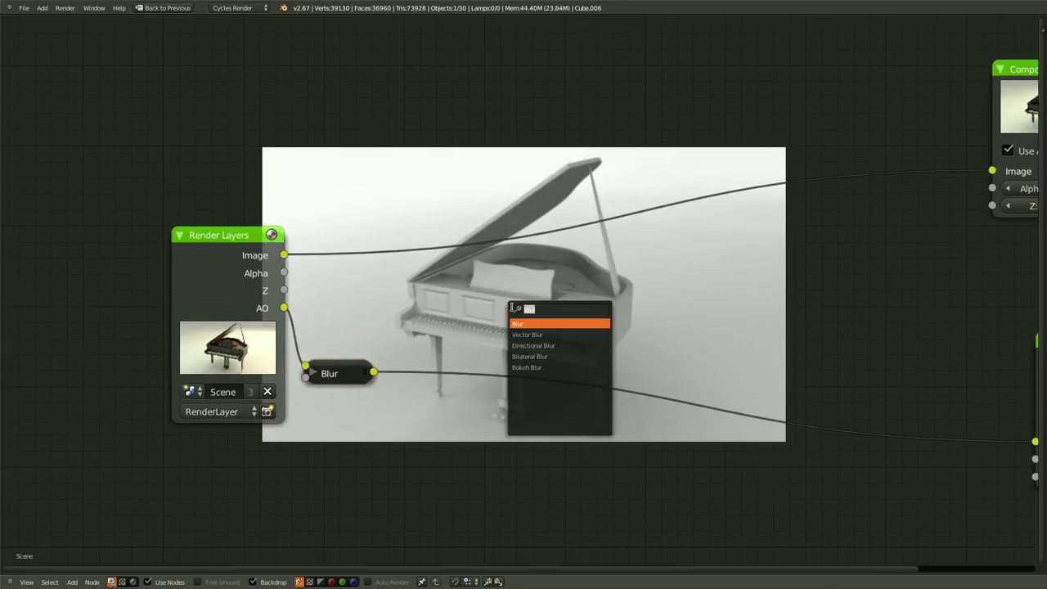
type("Mi")
key("Return")
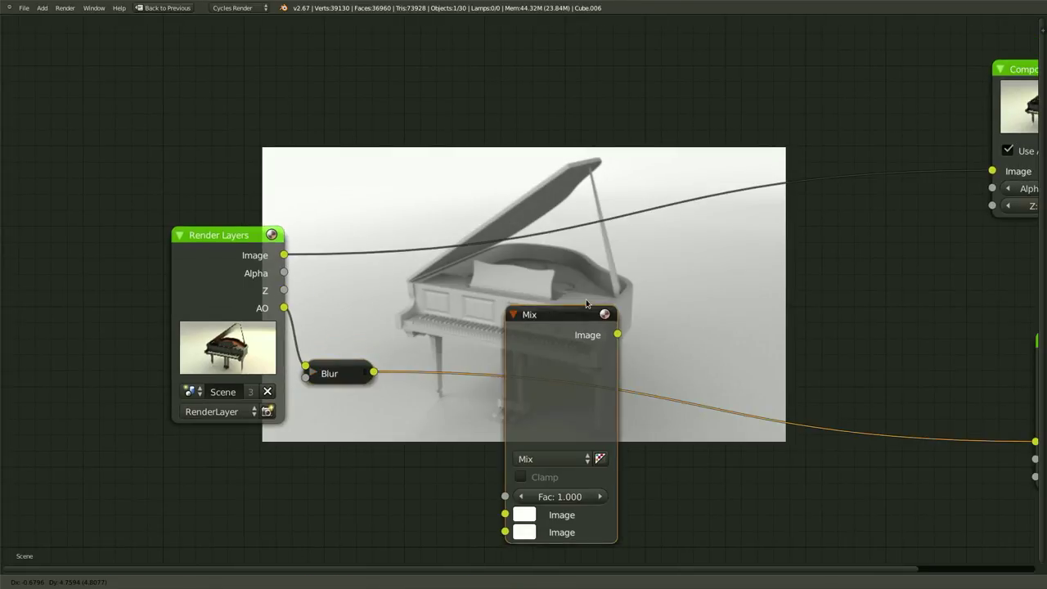
left_click(541, 333)
left_click_drag(527, 461, 281, 257)
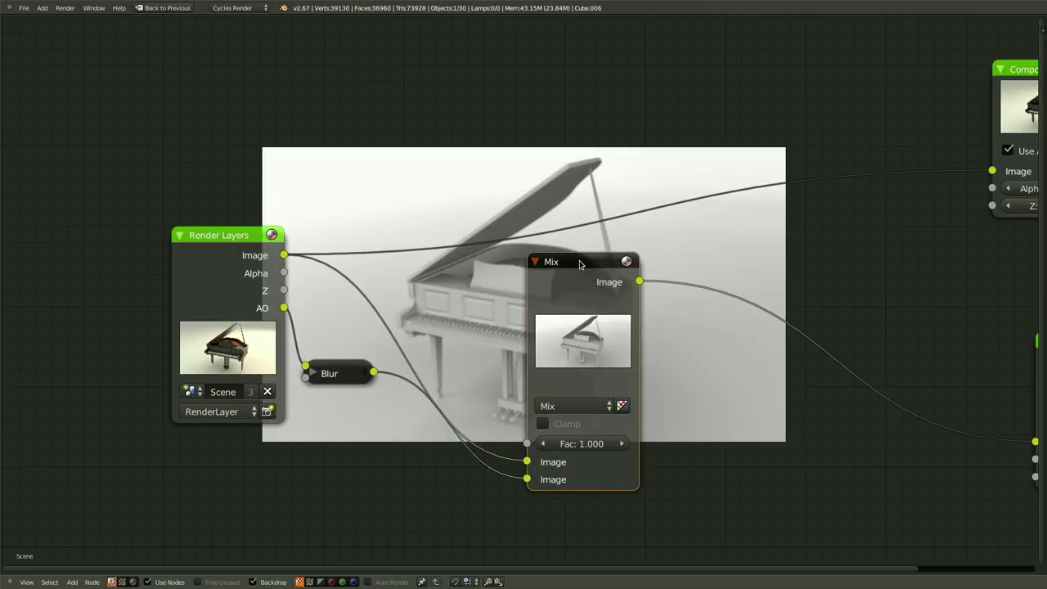
left_click_drag(580, 263, 549, 273)
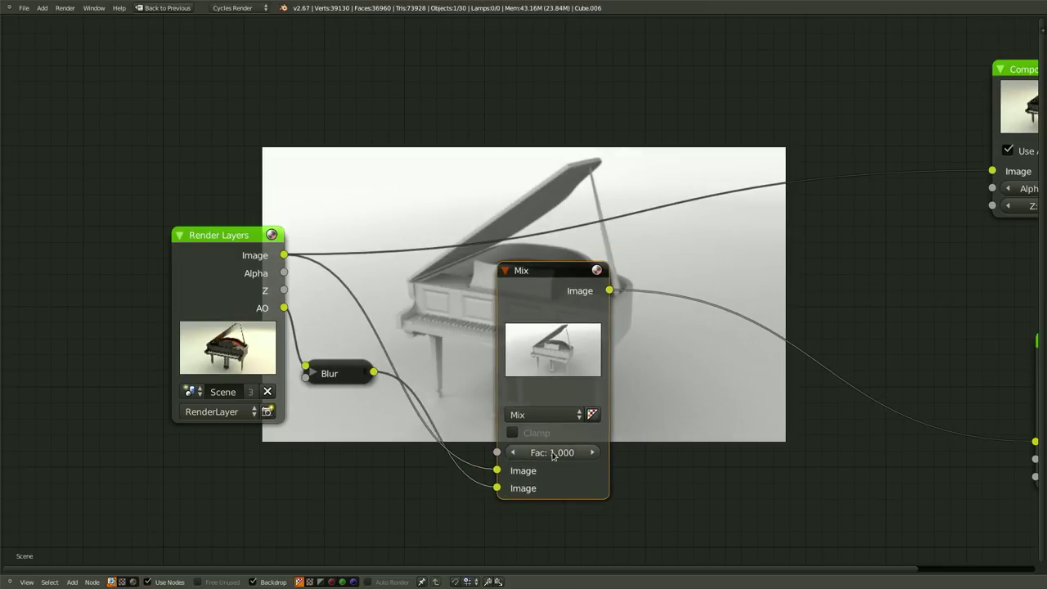
- Change the Mix node's blend type to Multiply and move the node up, level with the Render Layers node
left_click(555, 418)
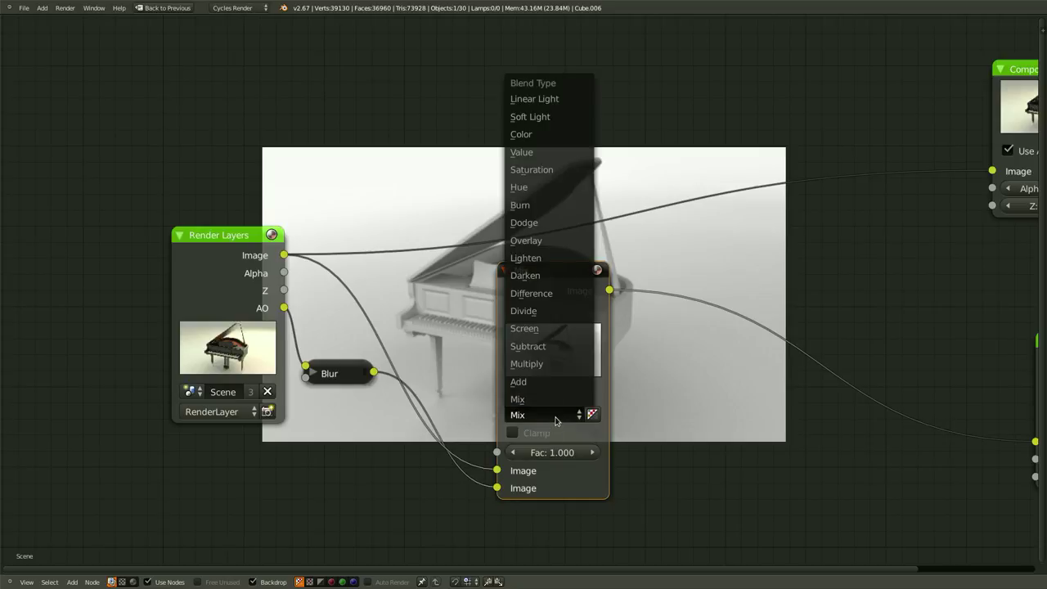
left_click(557, 364)
middle_click_drag(734, 436, 563, 457)
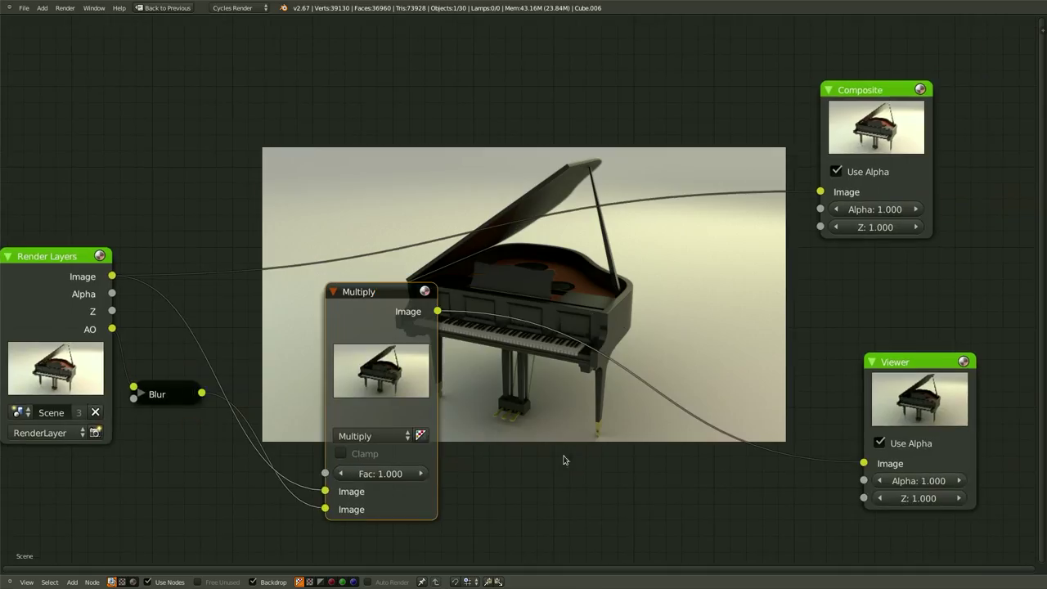
left_click_drag(381, 305, 344, 188)
- Lower the Multiply node's factor to 0
left_click(304, 360)
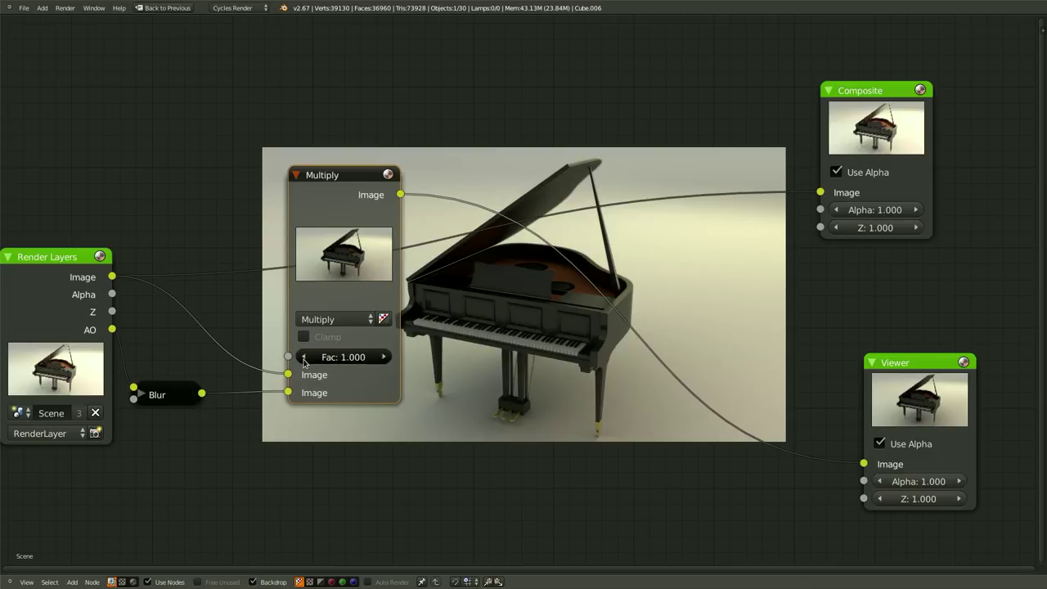
left_click(304, 360)
left_click(304, 360)
left_click(303, 358)
left_click(304, 358)
left_click(304, 358)
left_click(303, 358)
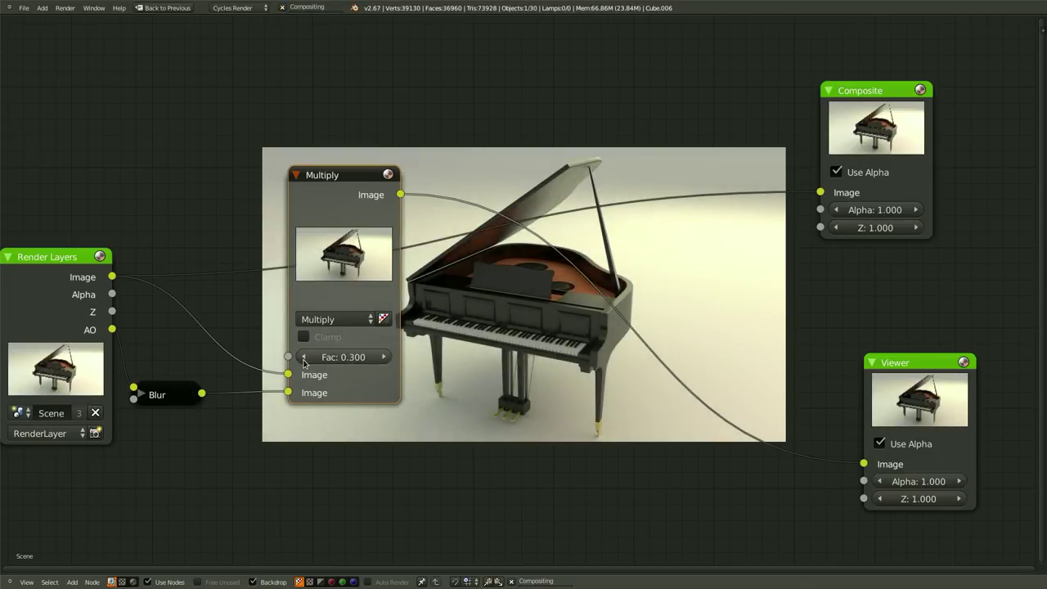
left_click(303, 358)
left_click(303, 359)
left_click(303, 358)
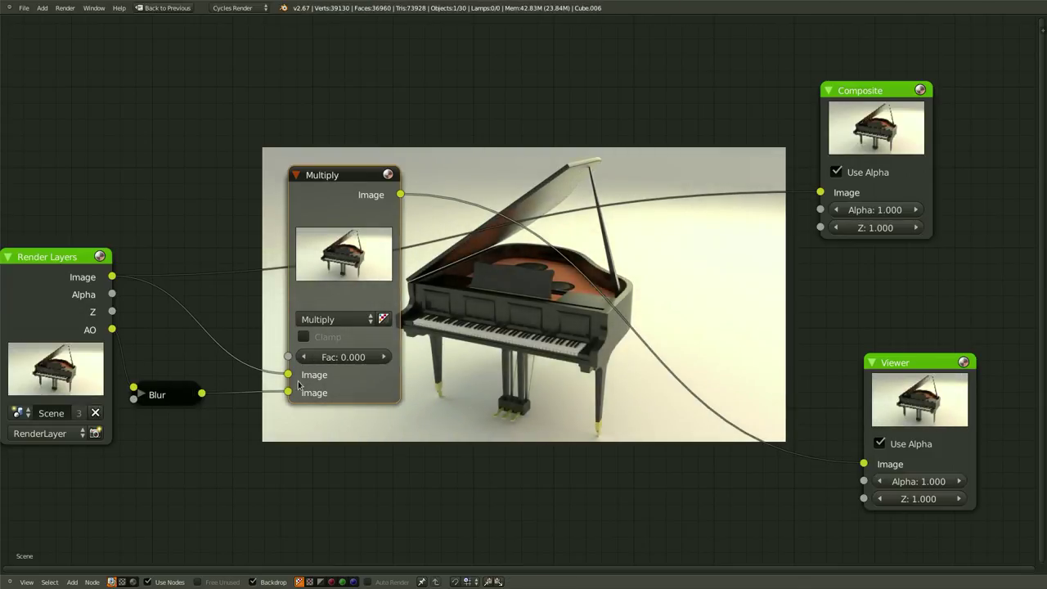
- Preview the Render Layers image, the Blur output and the Multiply result one after another in the Viewer
middle_click_drag(65, 301, 210, 336)
left_click(207, 315, "ctrl+shift")
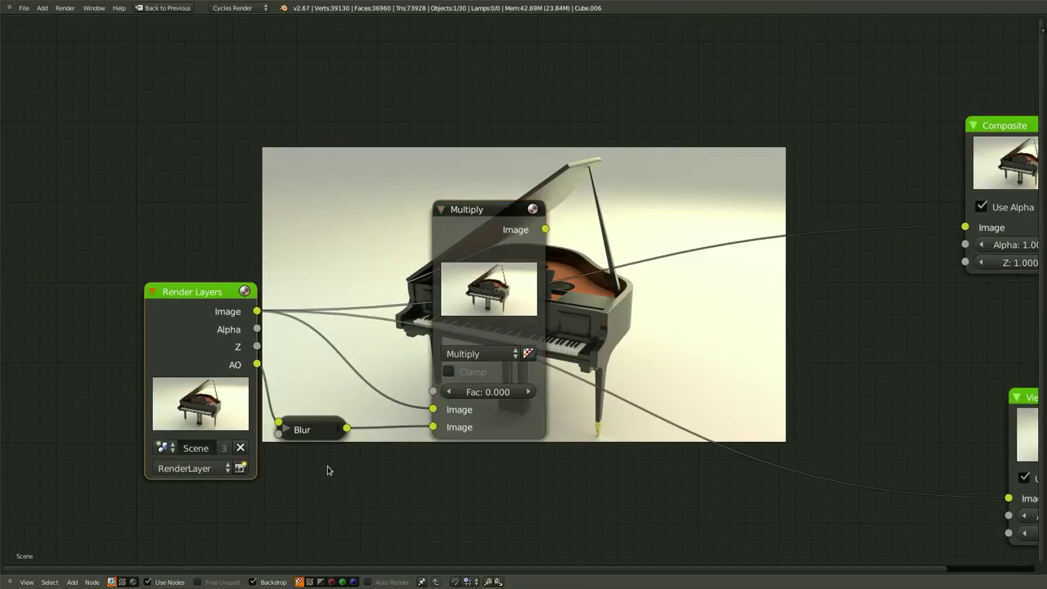
left_click(321, 428, "ctrl+shift")
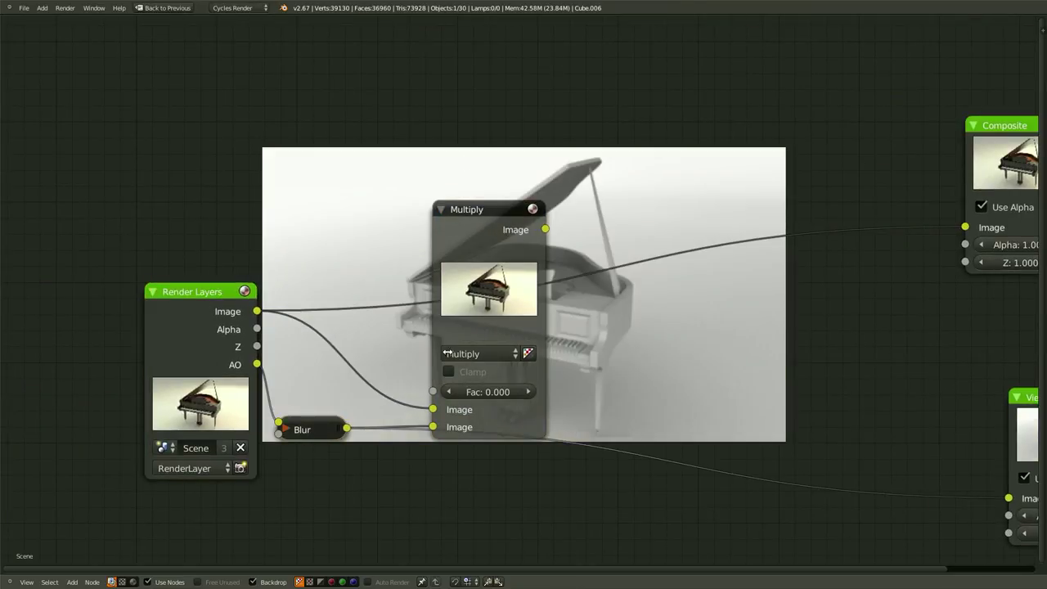
middle_click_drag(613, 335, 430, 396)
middle_click_drag(504, 245, 501, 249)
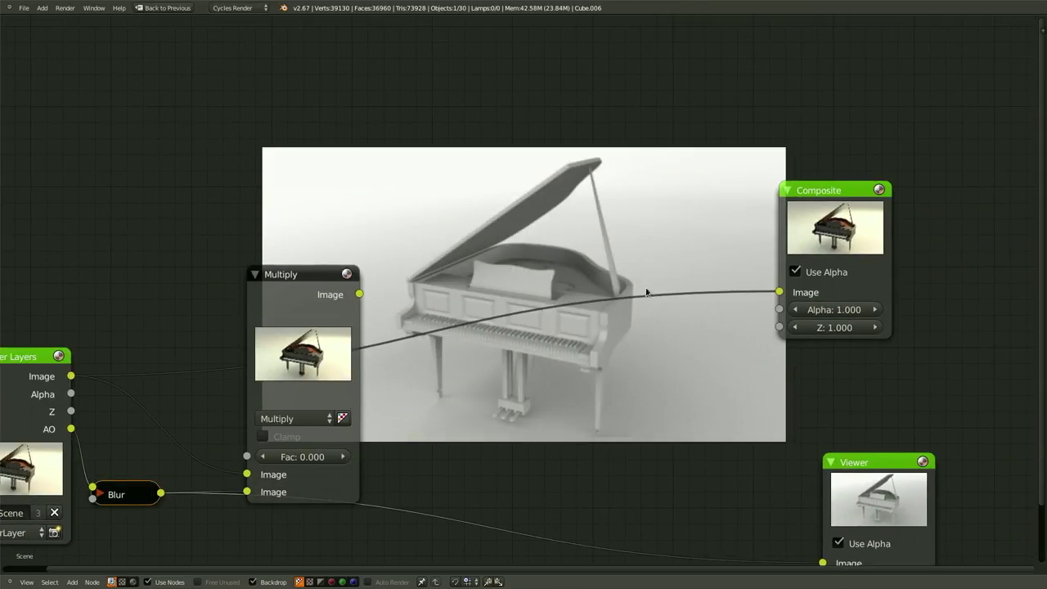
left_click(311, 277, "ctrl+shift")
- Set the Multiply node's factor to 0.5 and enable Clamp
left_click(344, 456)
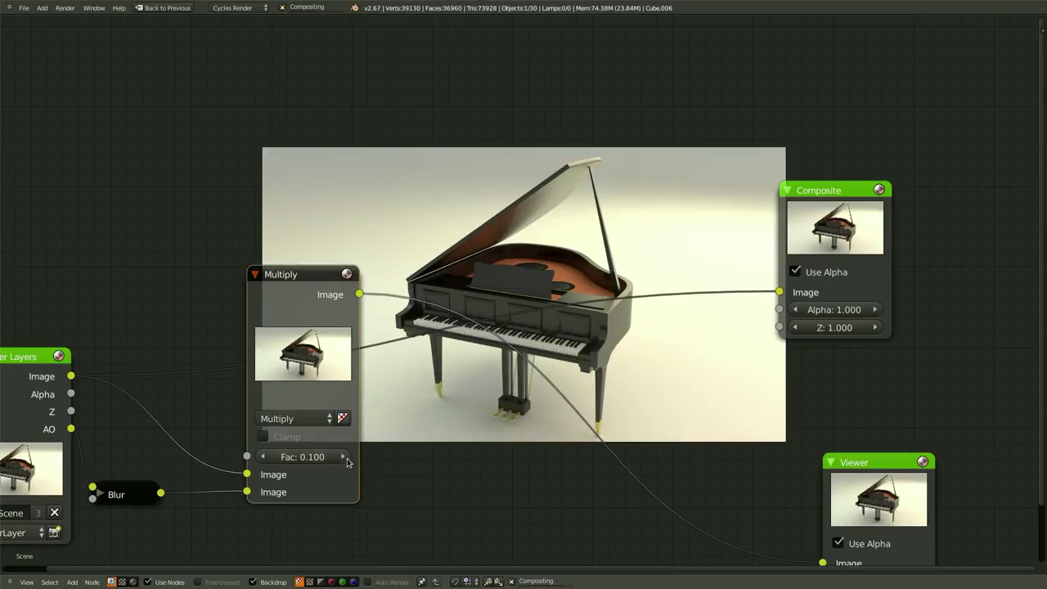
left_click(344, 457)
left_click(344, 456)
left_click(343, 456)
left_click(343, 457)
left_click(343, 457)
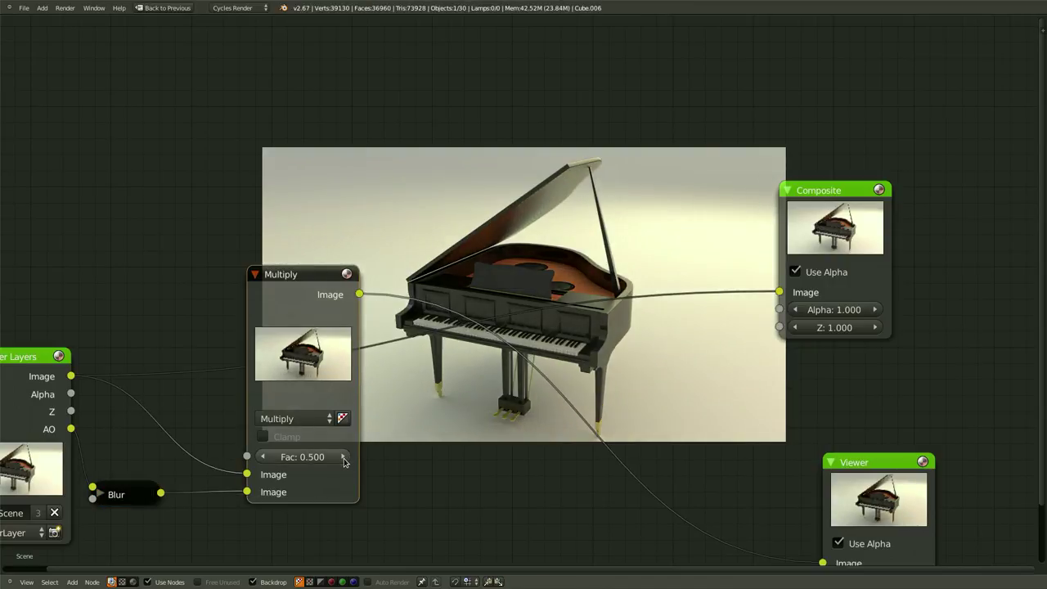
left_click(344, 457)
left_click(264, 457)
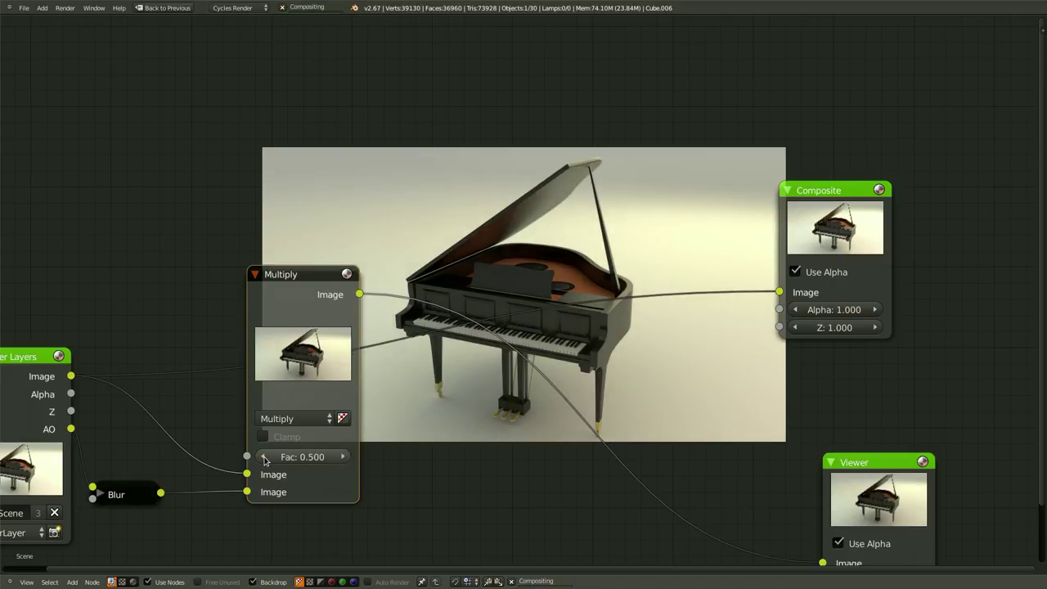
left_click(263, 457)
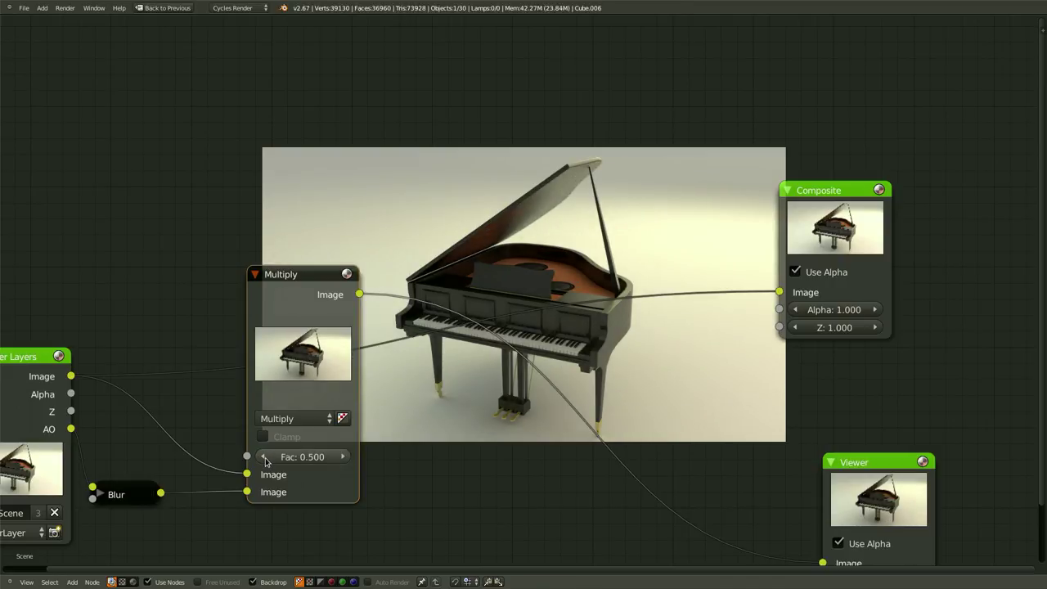
left_click(264, 457)
left_click(262, 436)
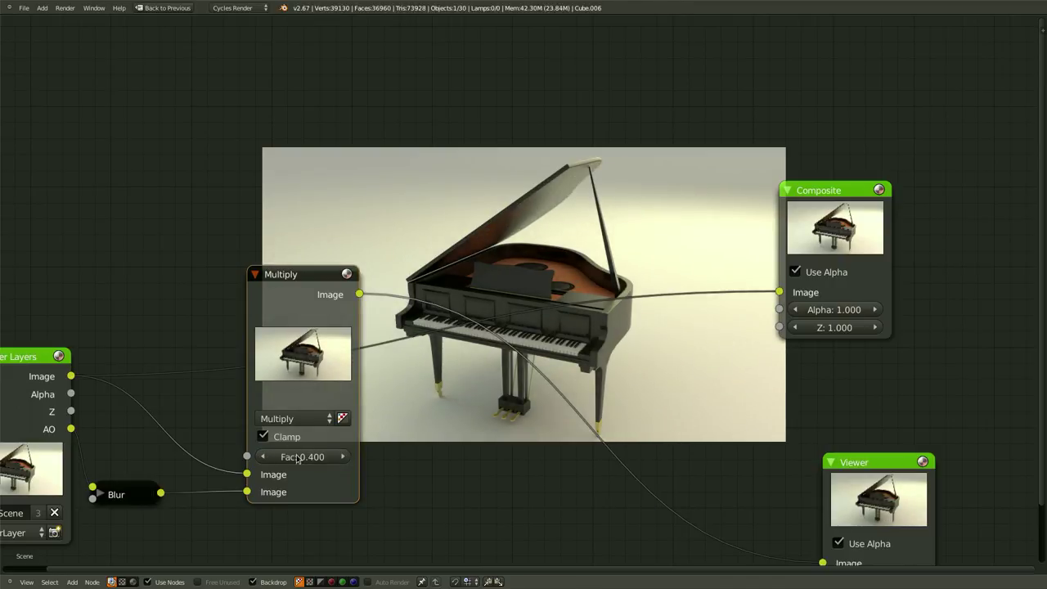
left_click(343, 456)
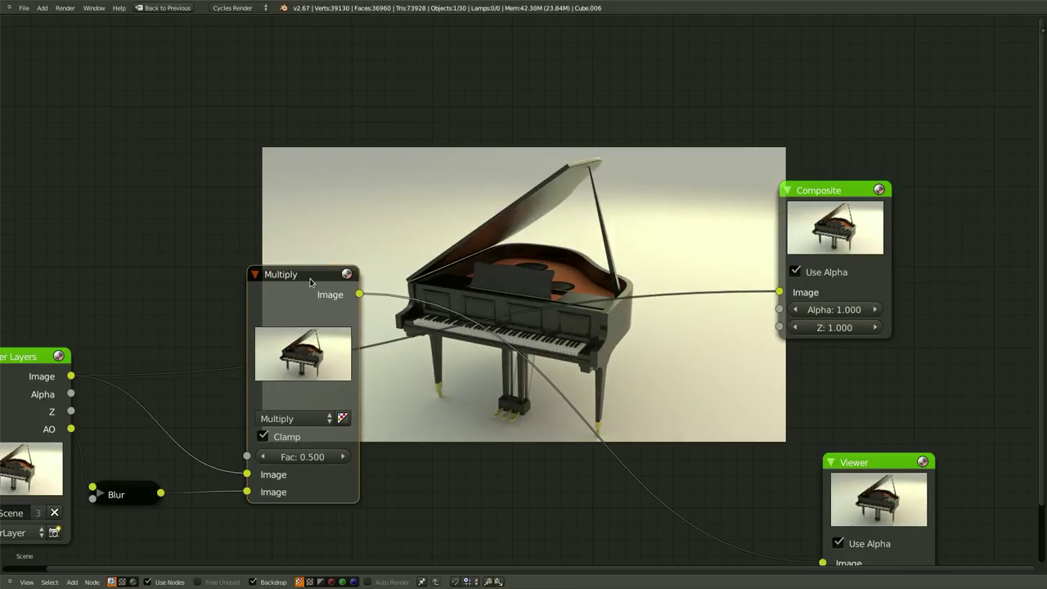
- Collapse the Multiply node and place it just above the Blur node
left_click_drag(310, 282, 287, 407)
key("h")
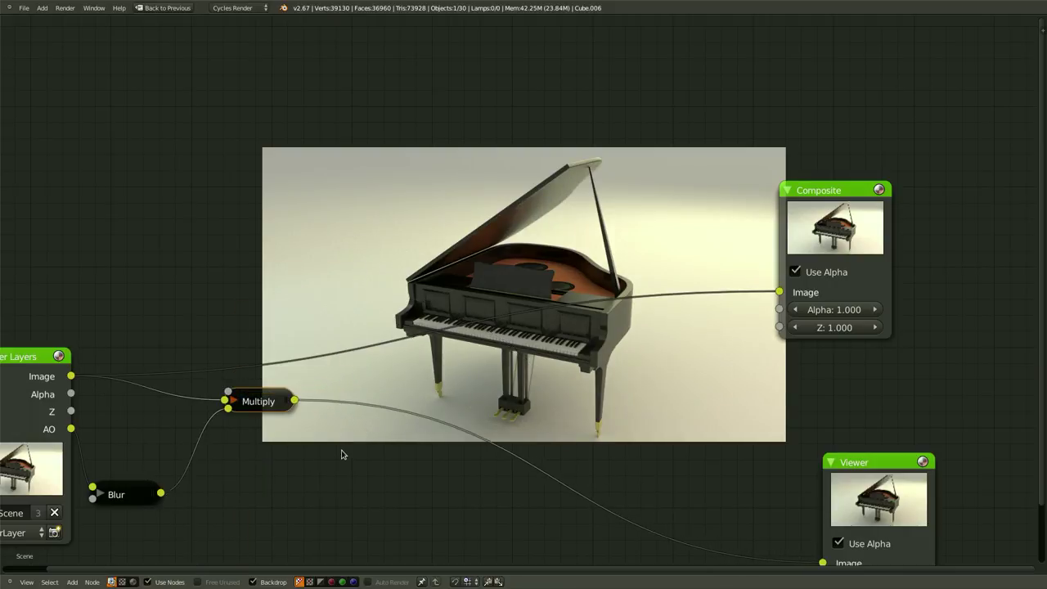
key("g")
left_click(282, 453)
key("a")
middle_click_drag(339, 452, 521, 441)
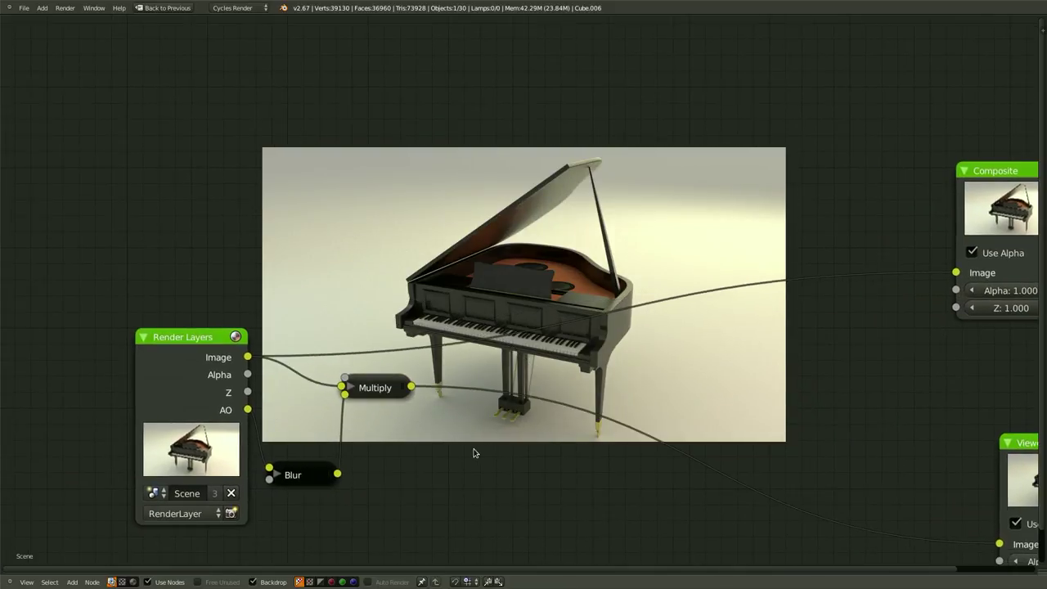
- Bring the Blur and Multiply nodes close together and move both farther away from the Render Layers node
middle_click_drag(391, 422, 575, 363)
scroll(575, 363, "down", 1)
left_click_drag(477, 380, 471, 320)
middle_click_drag(483, 344, 483, 378)
left_click(520, 340, "shift")
key("g")
left_click(670, 418)
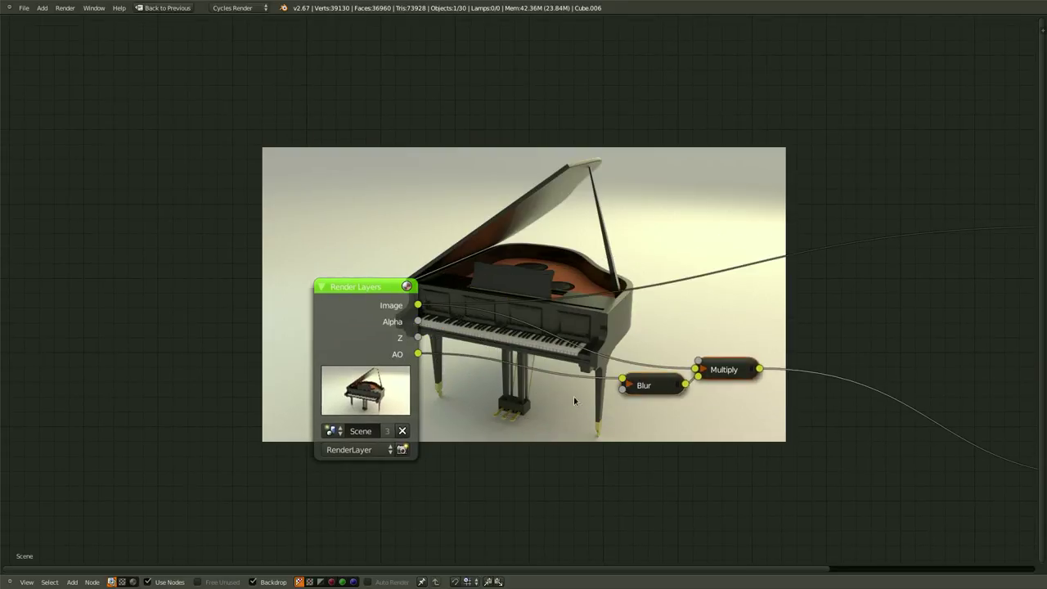
- Cycle the Viewer through the Render Layers outputs up to the Z pass
left_click(368, 287, "ctrl+shift")
left_click(368, 287, "ctrl+shift")
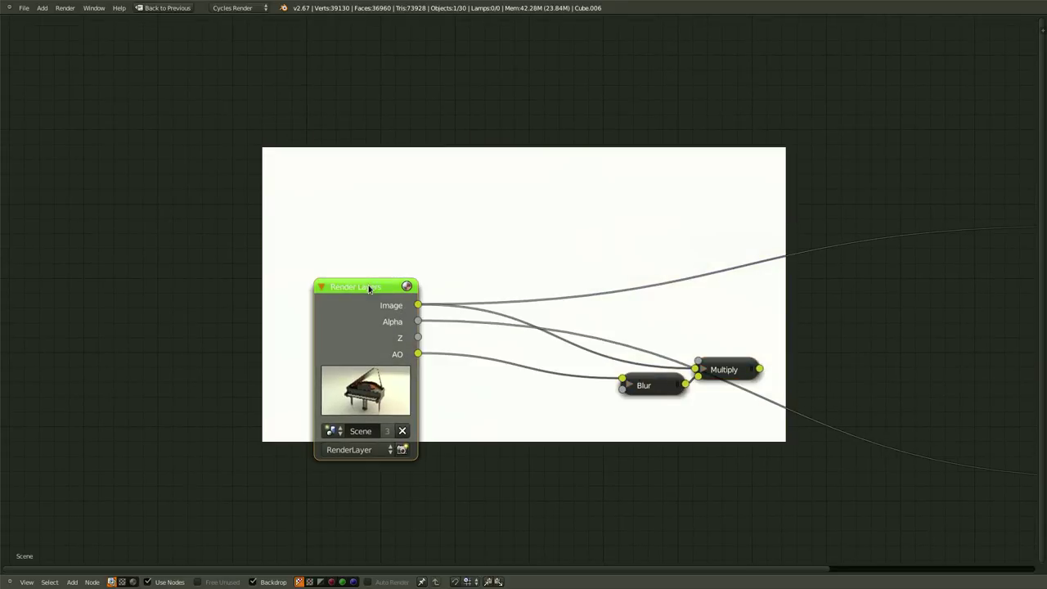
left_click(368, 287, "ctrl+shift")
middle_click_drag(435, 393, 409, 383)
- Add a Normalize node, feed it the Render Layers Z output, and show its result in the Viewer
key("shift+a")
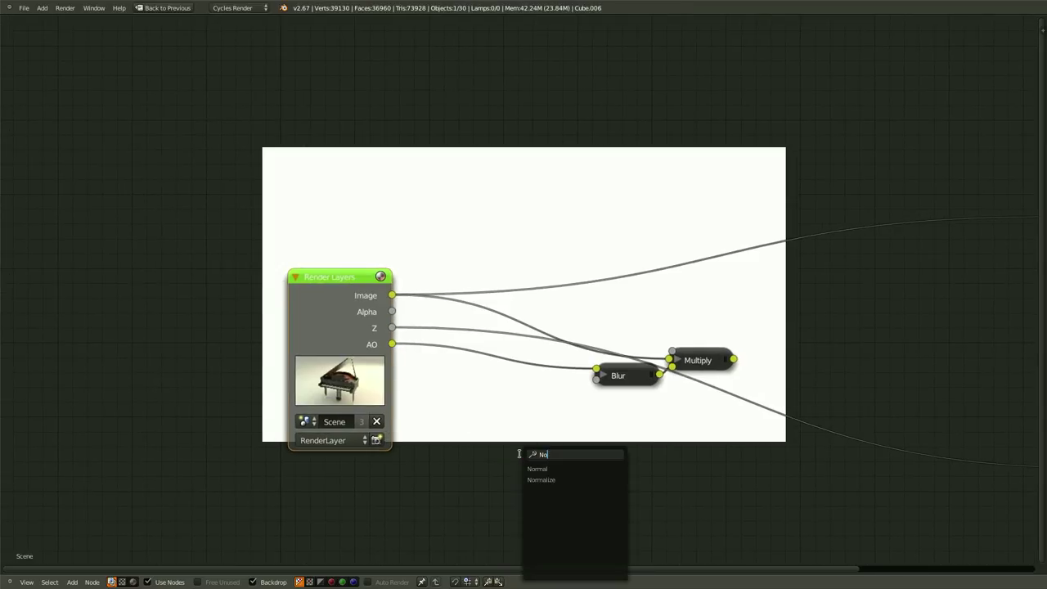
left_click(540, 479)
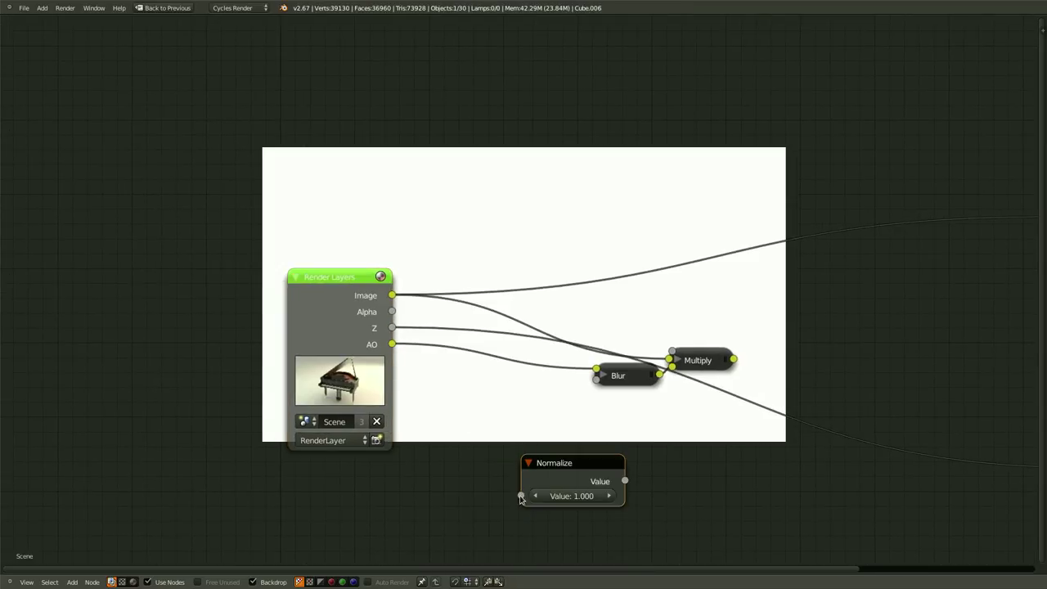
left_click_drag(520, 495, 461, 451)
left_click_drag(521, 496, 389, 327)
left_click(600, 463, "ctrl+shift")
middle_click_drag(770, 516, 618, 530)
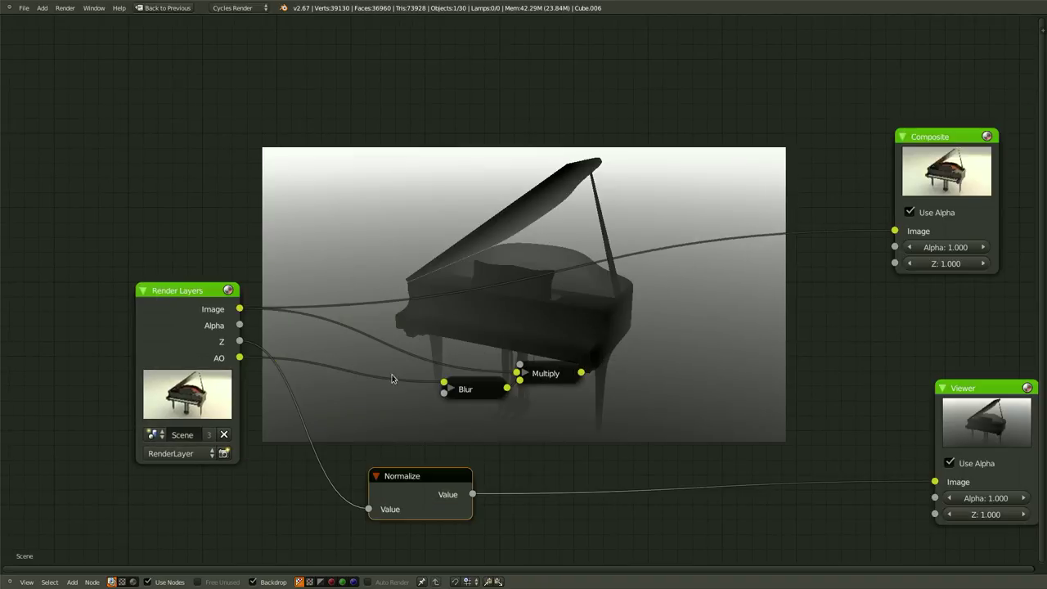
- Compare the raw Alpha and Z passes with the Normalize output in the Viewer
left_click(221, 341, "ctrl+shift")
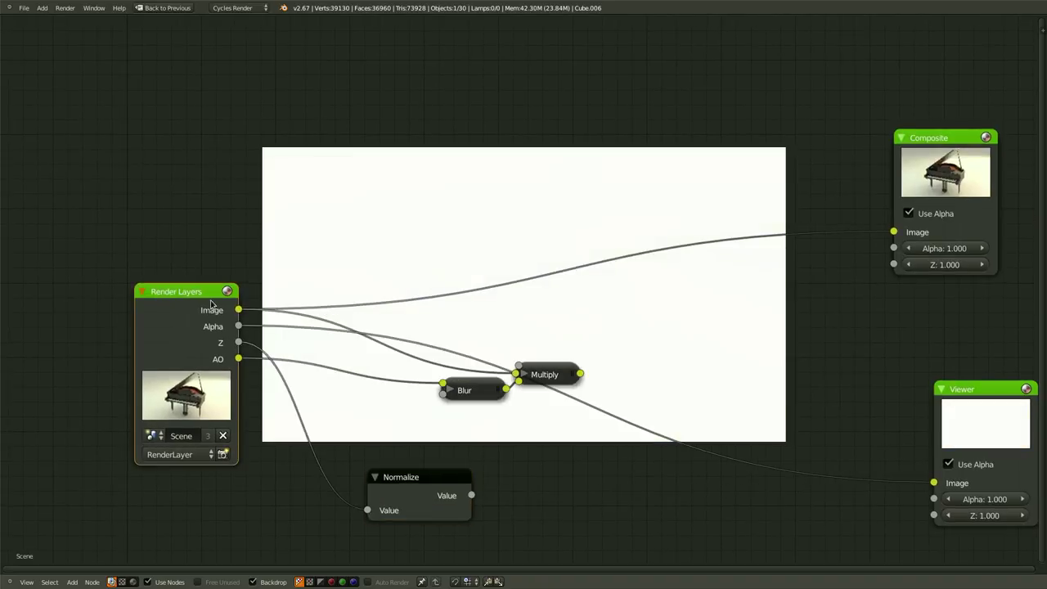
left_click(211, 304, "ctrl+shift")
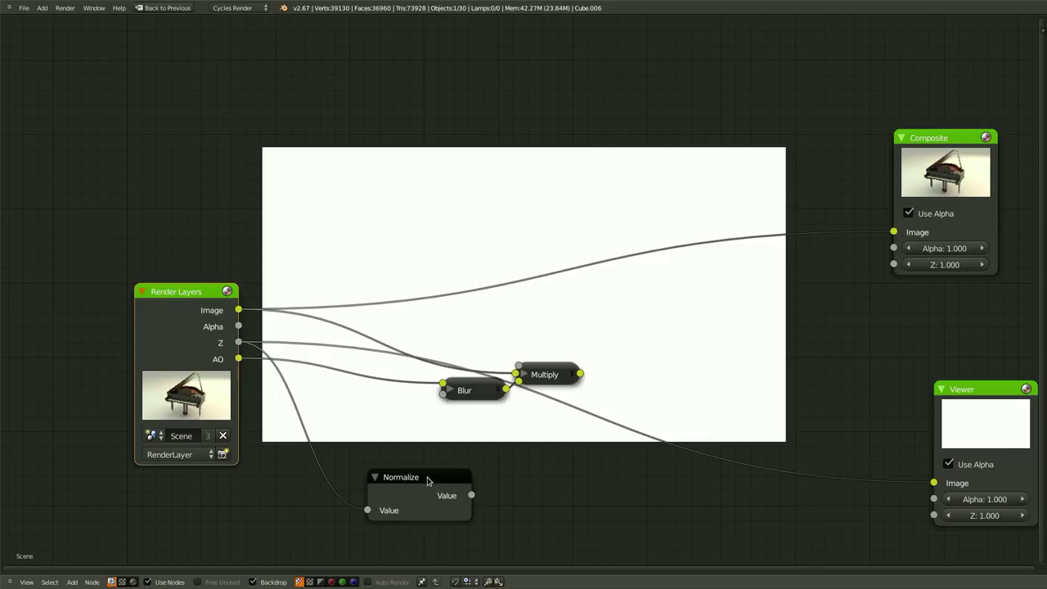
middle_click_drag(562, 472, 496, 468)
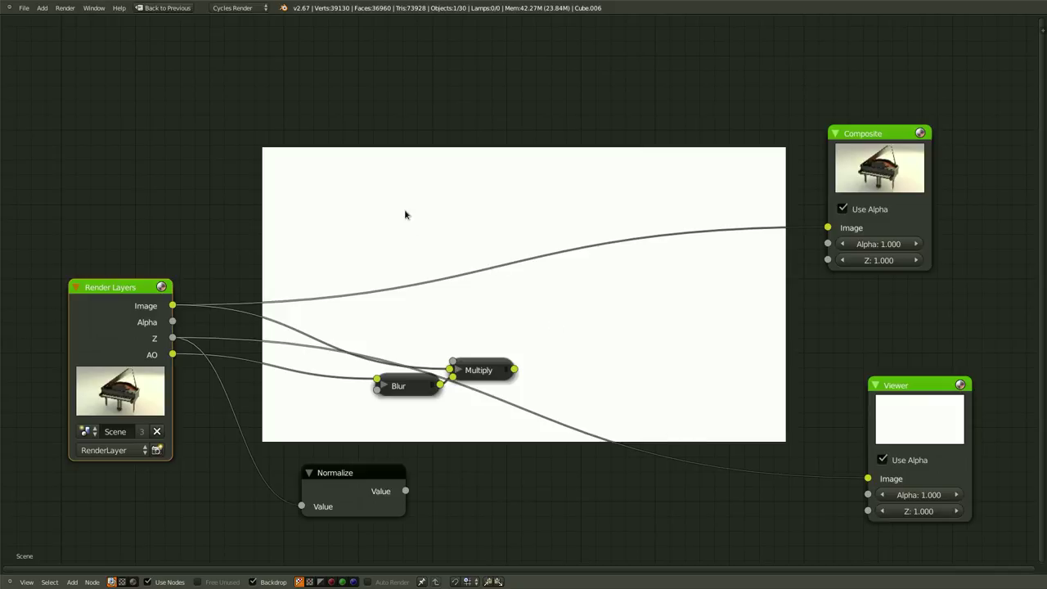
middle_click_drag(455, 495, 564, 481)
left_click(453, 418, "ctrl+shift")
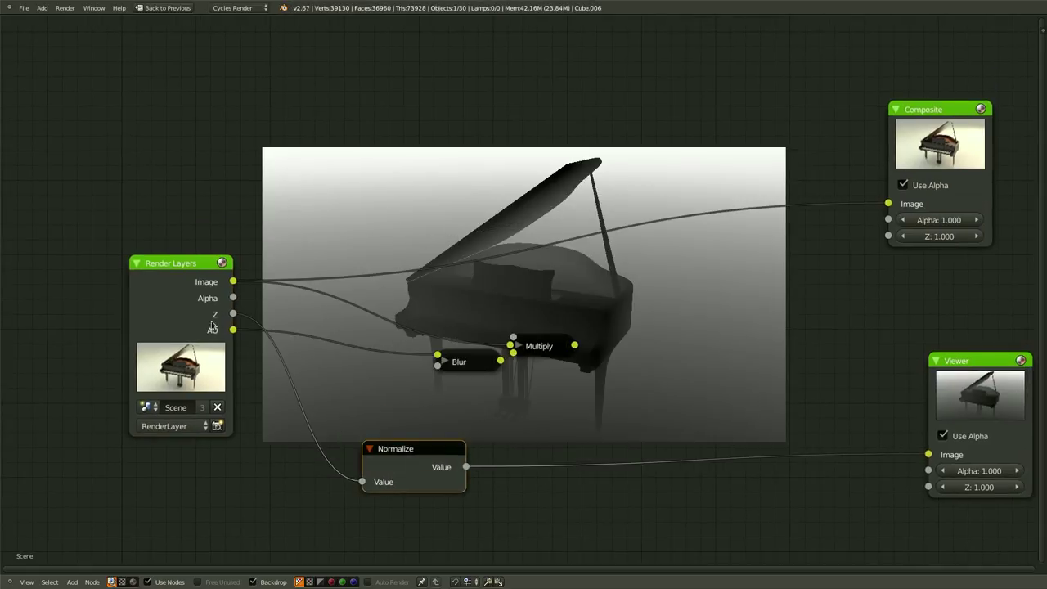
- Place the Normalize node directly beside the Render Layers node
left_click_drag(398, 453, 275, 392)
middle_click_drag(501, 473, 552, 442)
scroll(485, 464, "up", 1)
scroll(552, 442, "up", 1)
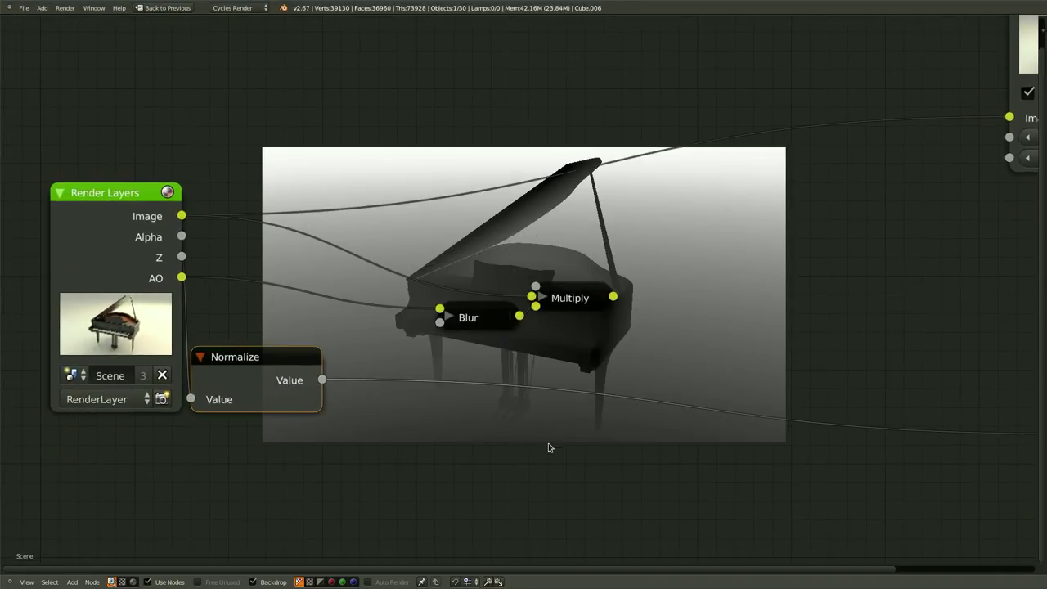
middle_click_drag(464, 437, 392, 481)
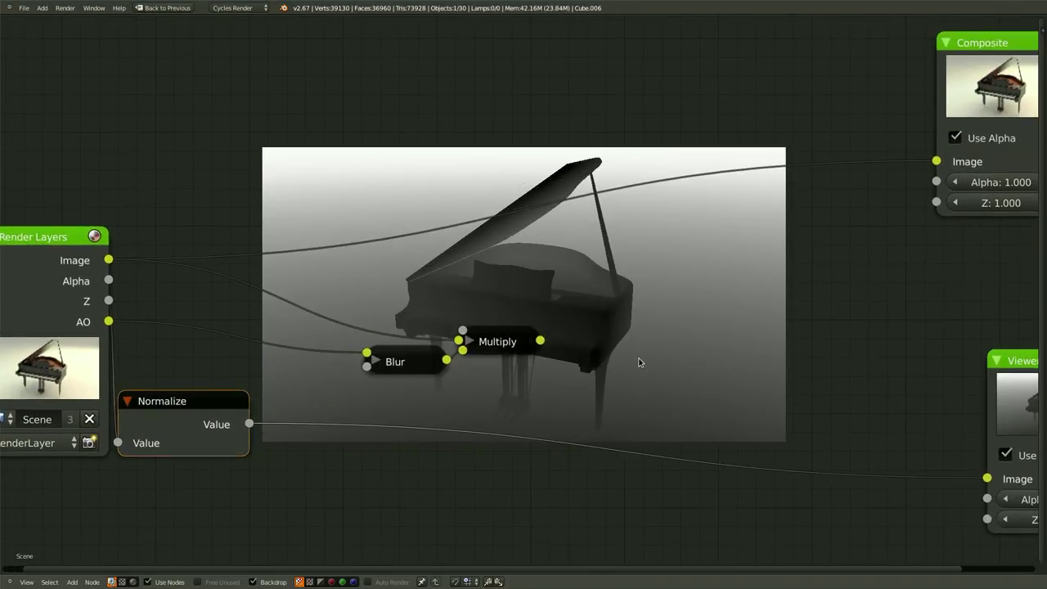
- Preview the Multiply result in the Viewer
left_click(538, 344, "ctrl+shift")
left_click(205, 405)
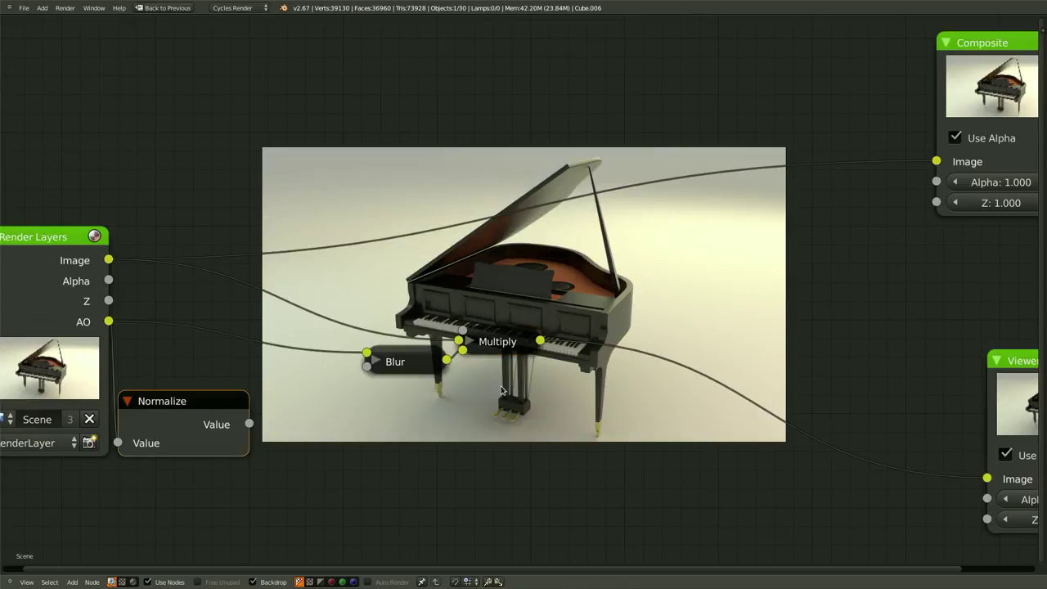
middle_click_drag(501, 413, 560, 395)
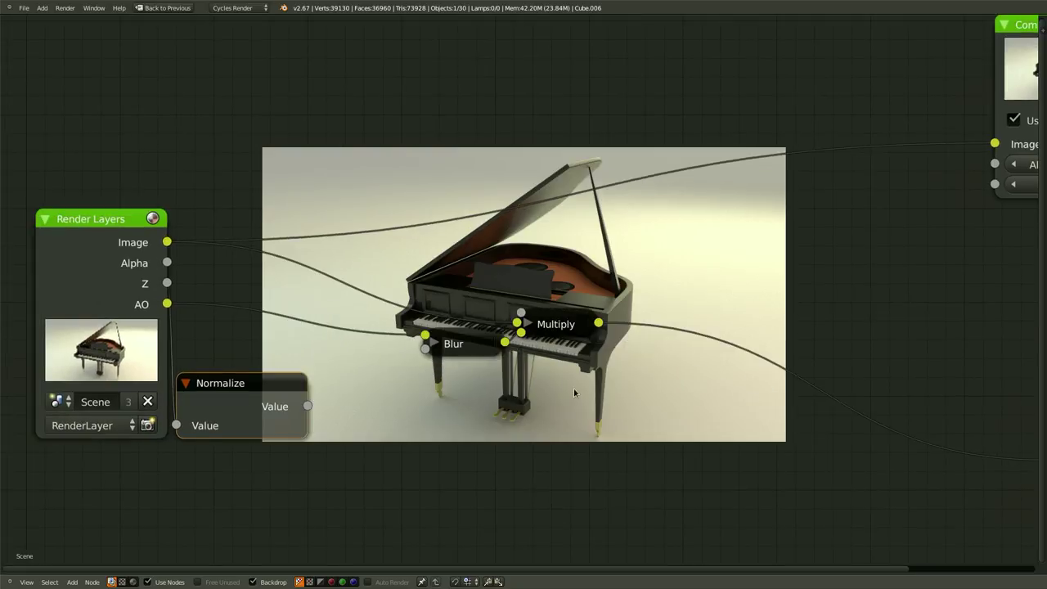
left_click(523, 382)
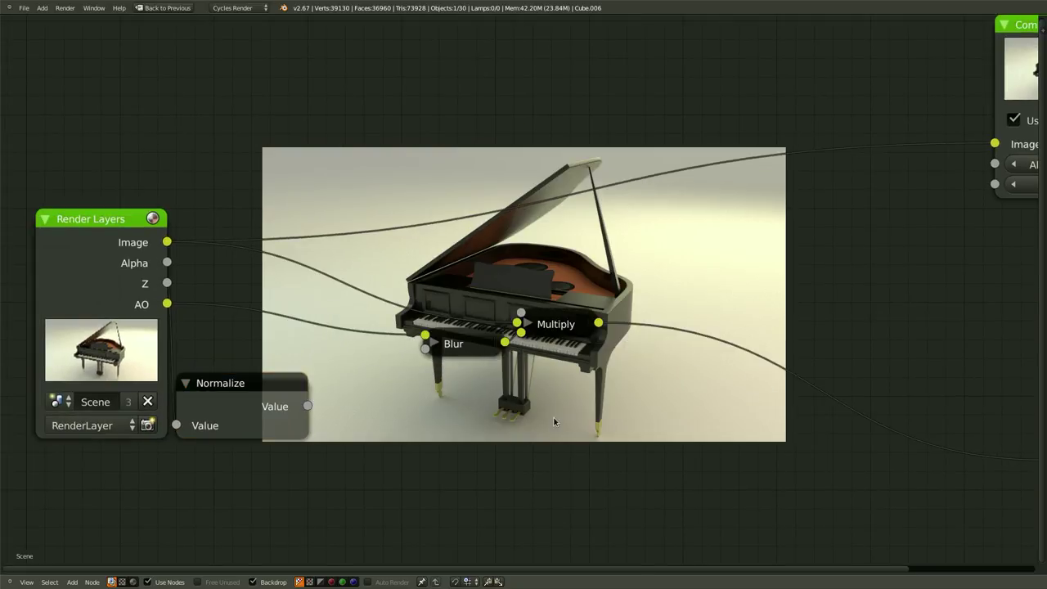
- Add another Mix node to the tree and show the Normalize output in the Viewer
key("space")
type("mix")
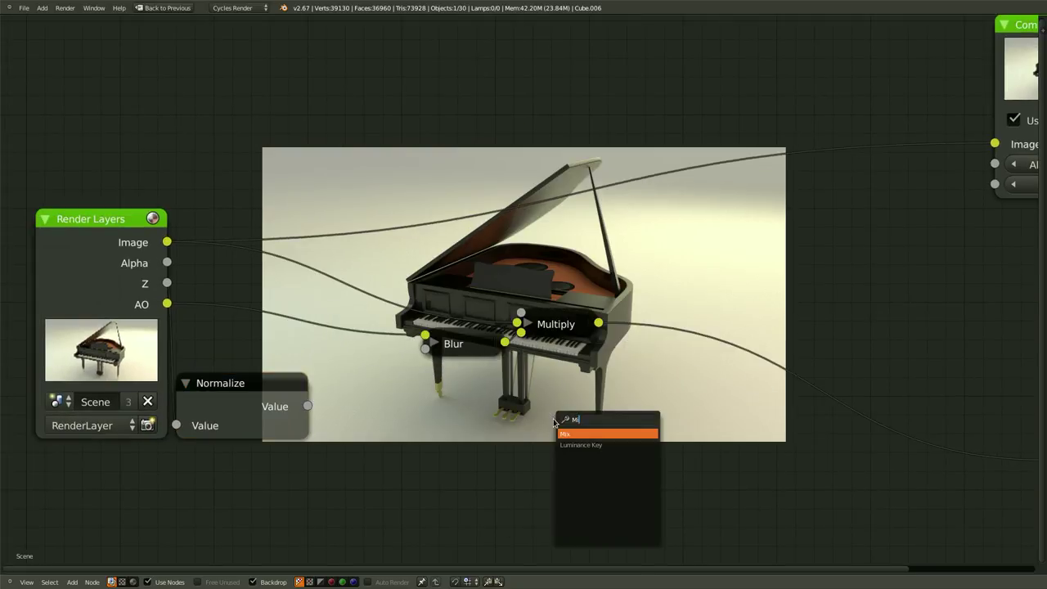
key("Return")
scroll(538, 333, "down", 2)
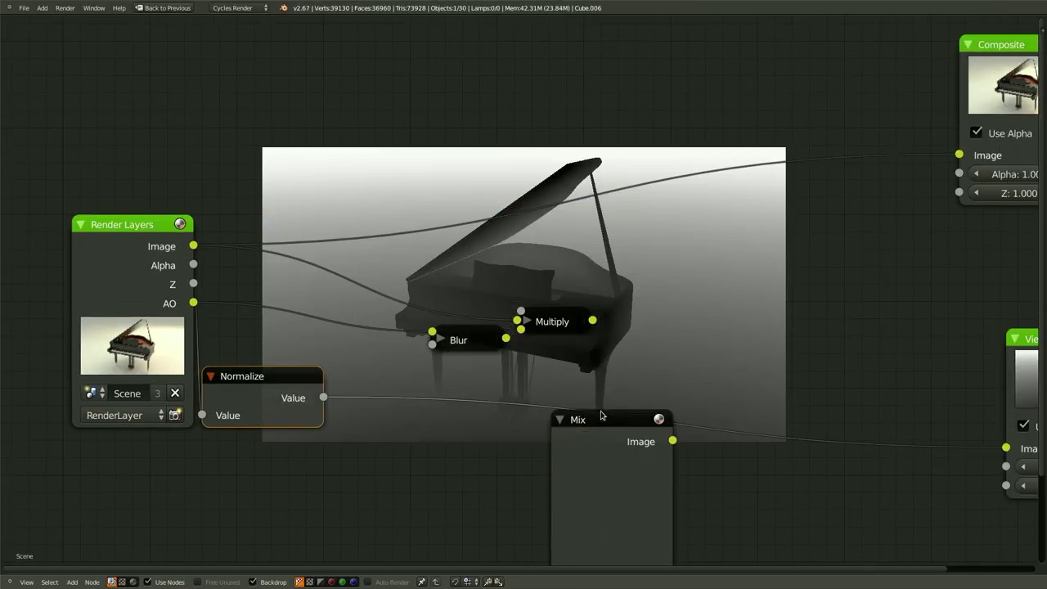
left_click(537, 332)
middle_click_drag(718, 274, 675, 285)
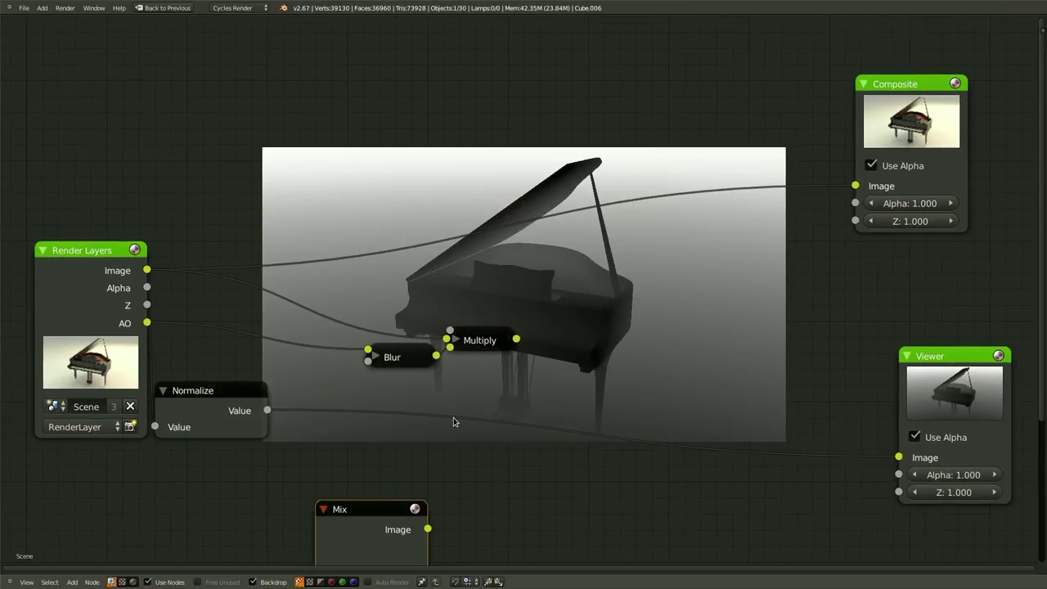
- Place the Mix node before the Composite node, connecting Multiply to its first Image input and Normalize to its Fac input
left_click_drag(328, 557, 676, 259)
middle_click_drag(534, 400, 456, 398)
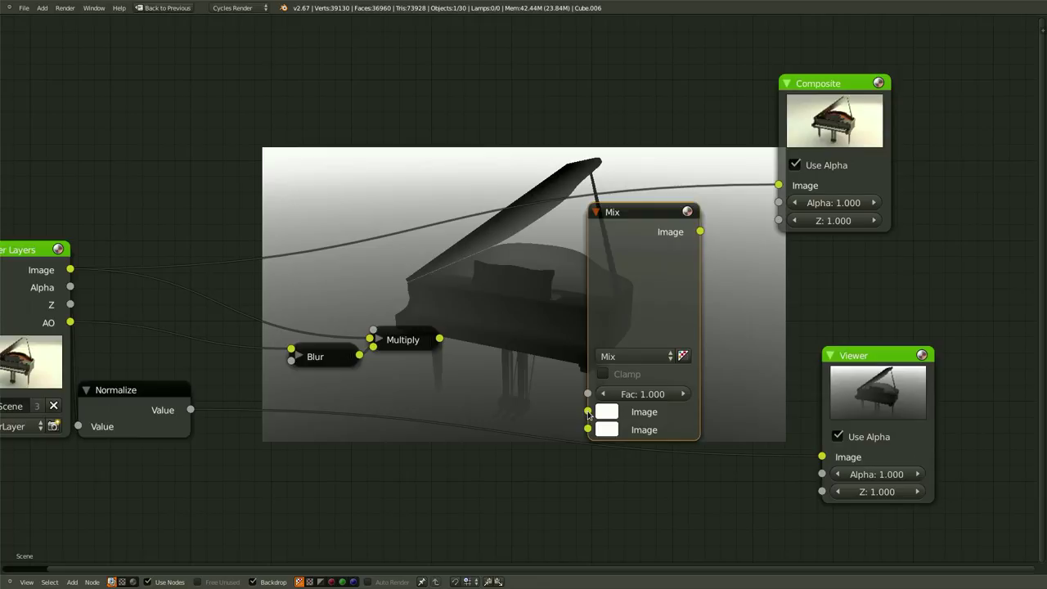
left_click_drag(588, 411, 440, 339)
left_click_drag(189, 409, 587, 394)
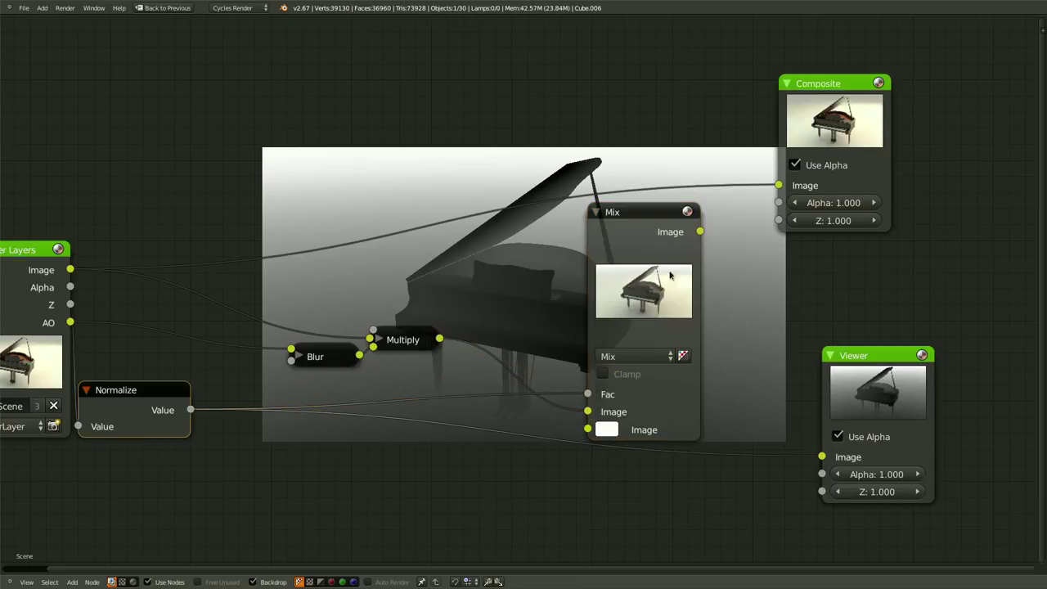
- Preview the Mix node connected to Multiply in the Viewer and change its blend type to Screen
middle_click_drag(731, 303, 654, 352)
middle_click_drag(428, 272, 508, 263)
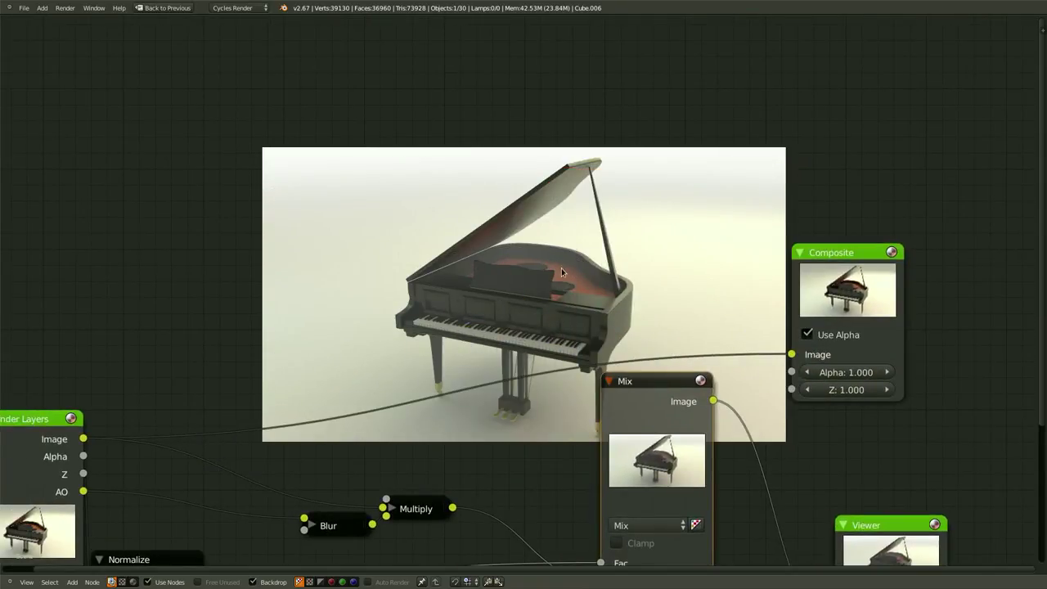
key("Home")
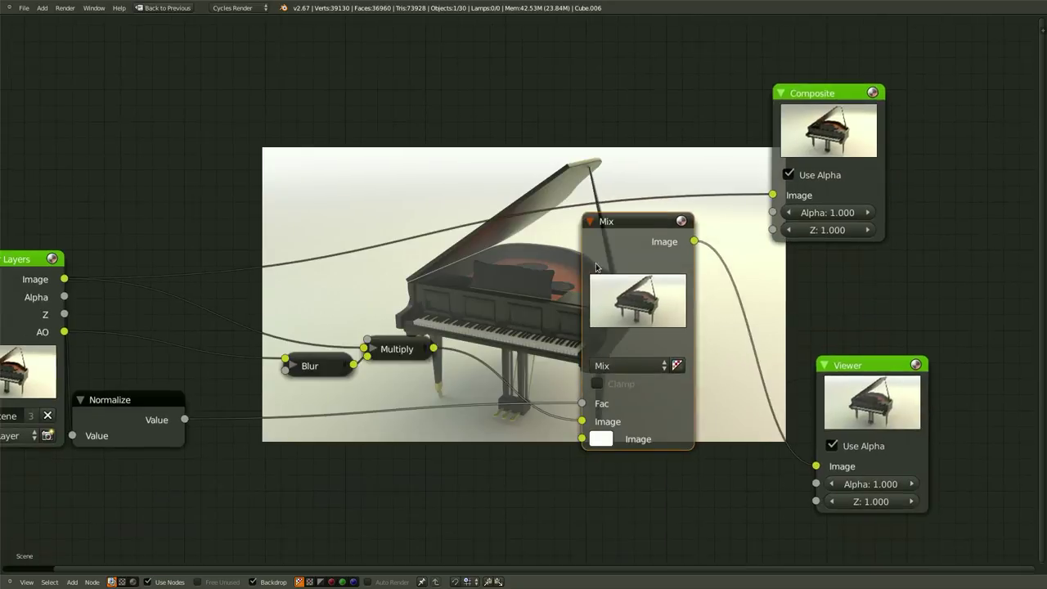
left_click(619, 355)
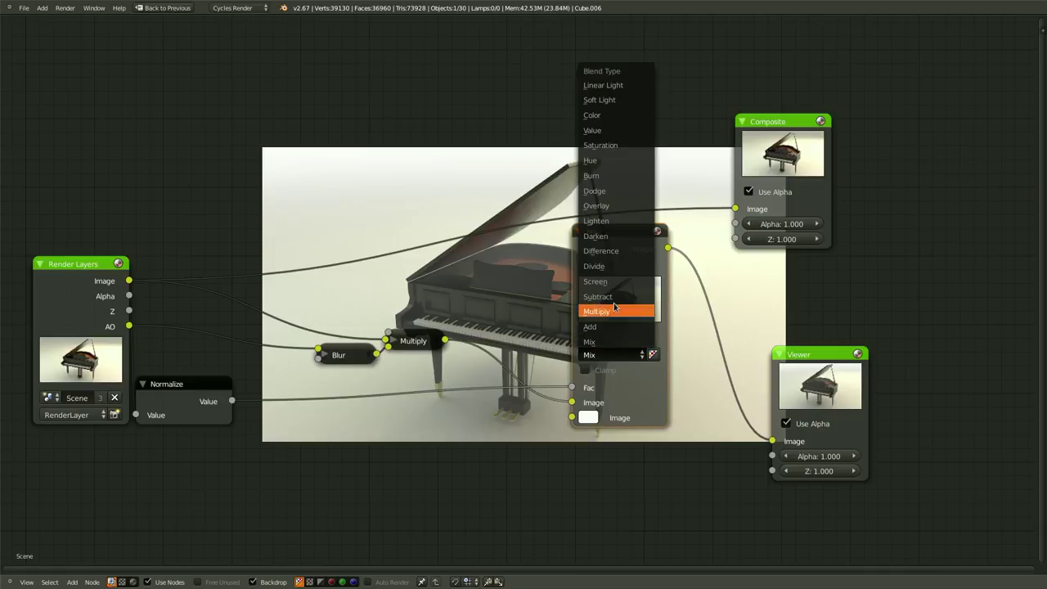
left_click(595, 281)
key("Home")
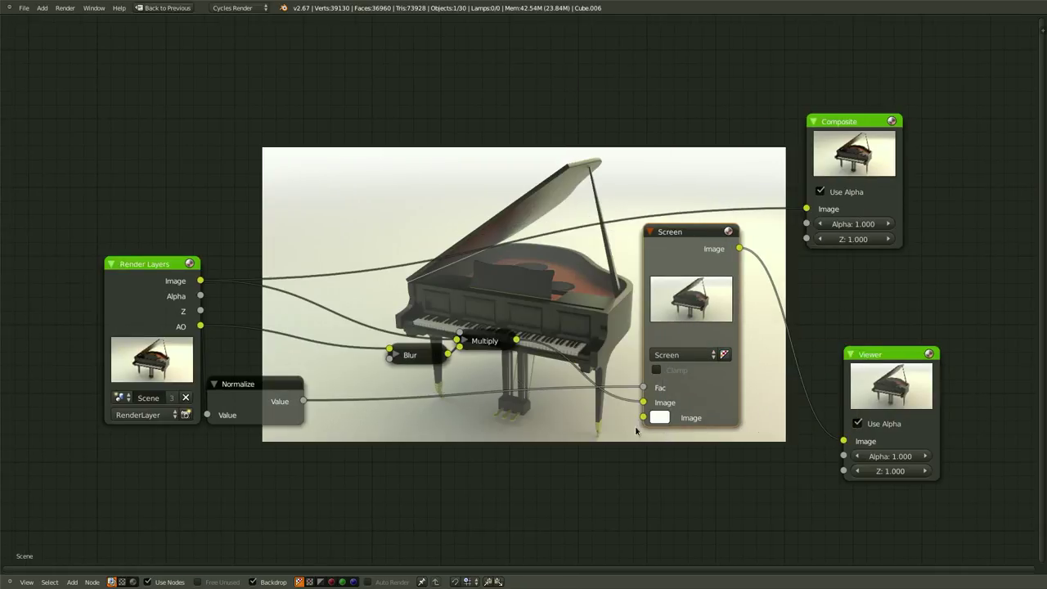
- Set the Screen node's second Image colour to a pale yellow of about R 1.000, G 0.939, B 0.525
middle_click_drag(637, 431, 716, 440)
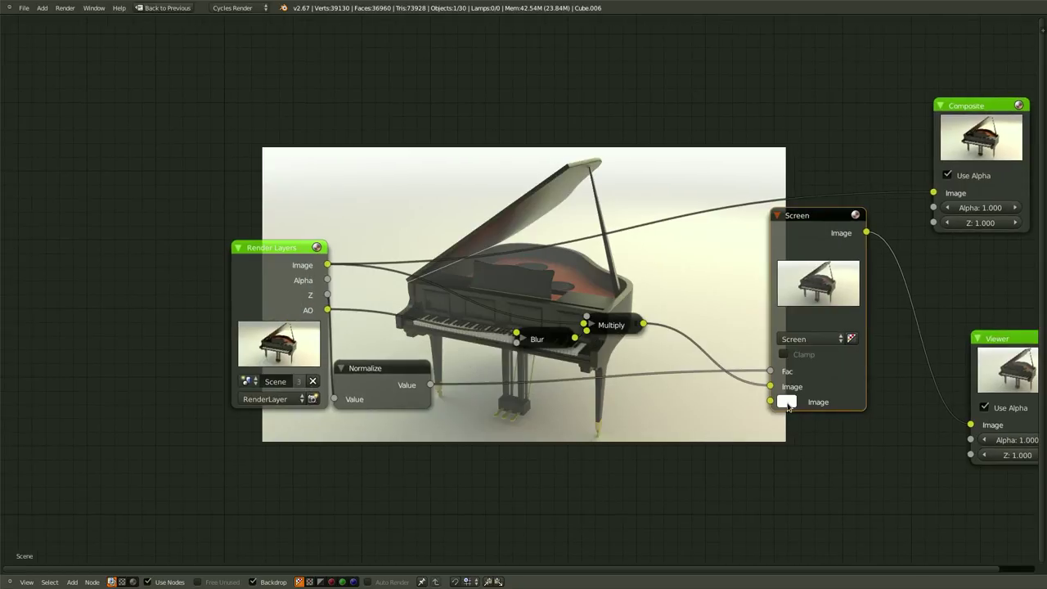
left_click(787, 402)
left_click(789, 402)
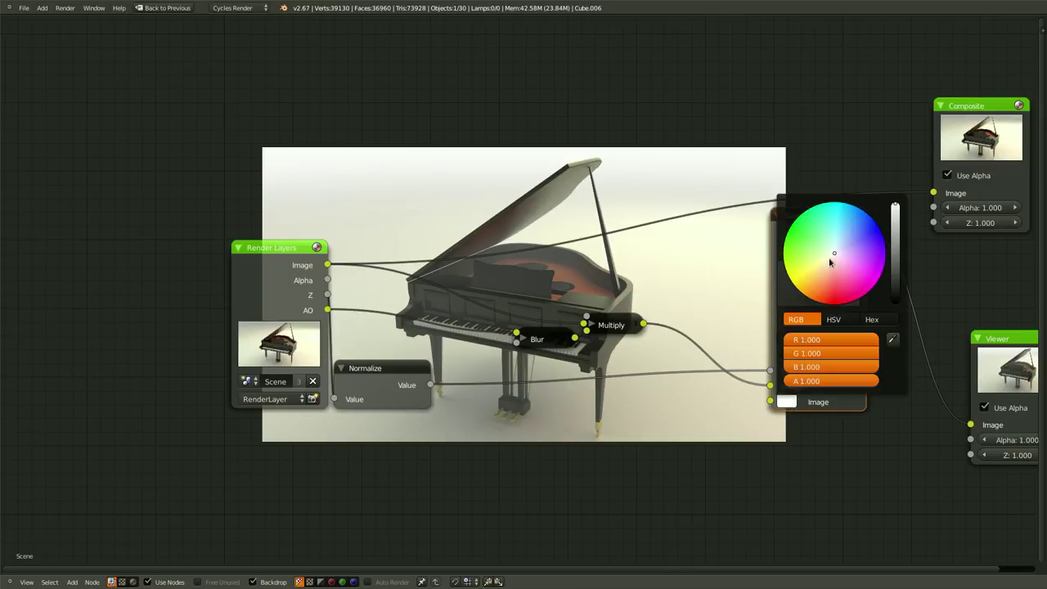
left_click(826, 258)
middle_click_drag(524, 439, 507, 464)
left_click(773, 428)
left_click(800, 296)
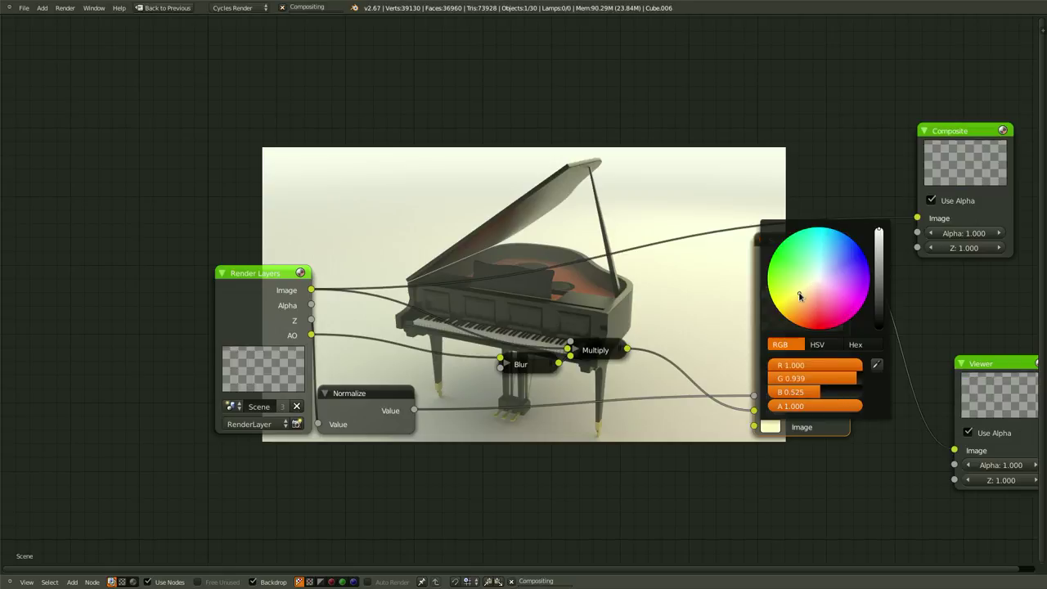
- Save the file and move the Screen node closer to the Multiply node
scroll(640, 459, "down", 1)
middle_click_drag(640, 459, 573, 463)
scroll(640, 462, "down", 1)
key("ctrl+s")
left_click(652, 469)
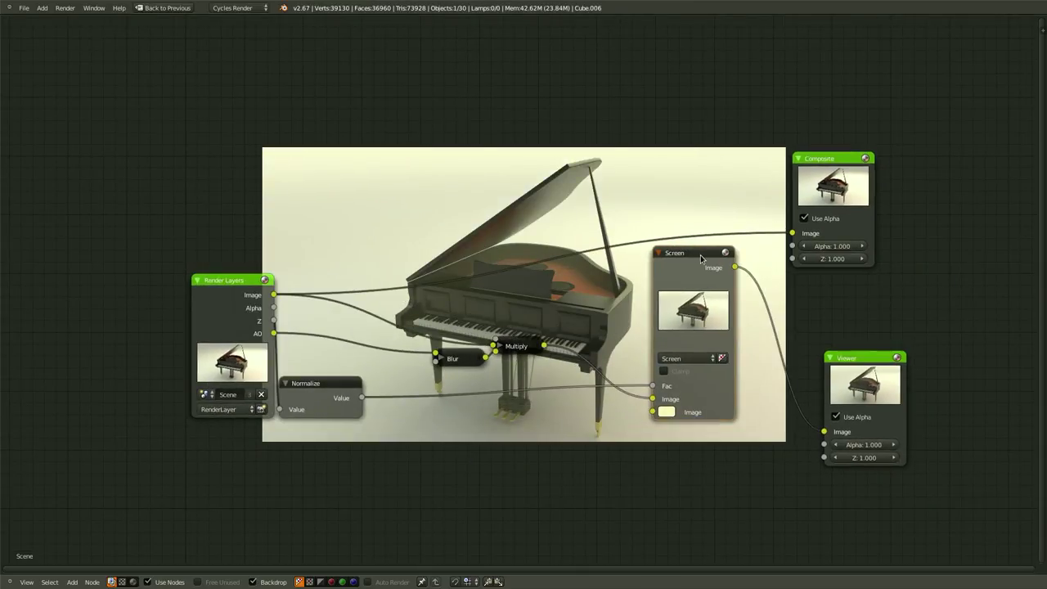
left_click_drag(680, 333, 623, 357)
middle_click_drag(531, 445, 643, 422)
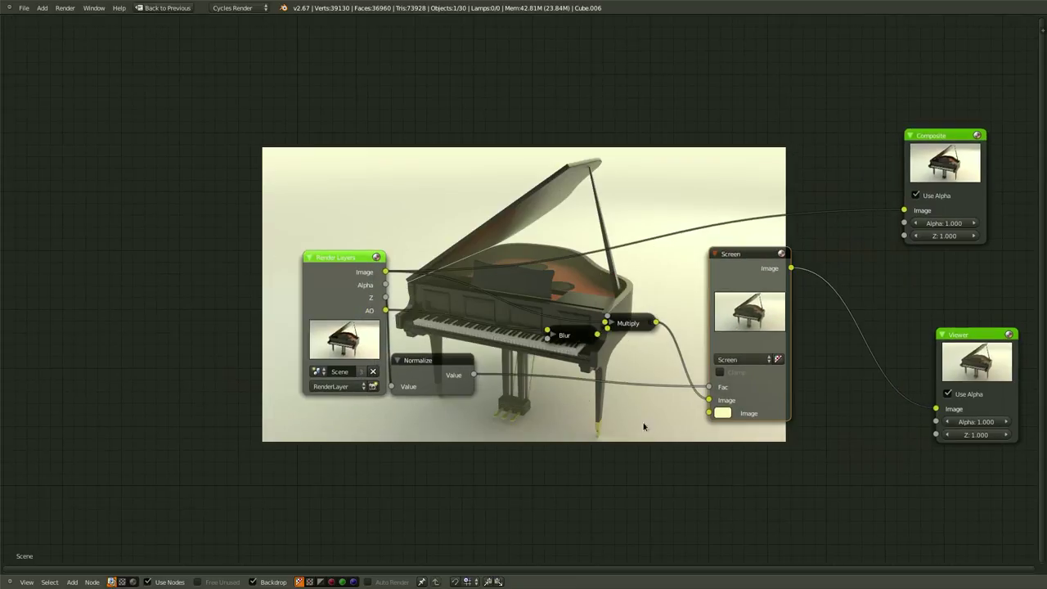
- Insert a new Mix node on the link between Normalize and the Screen node's Fac input
key("shift+a")
left_click(602, 475)
type("mix")
key("Return")
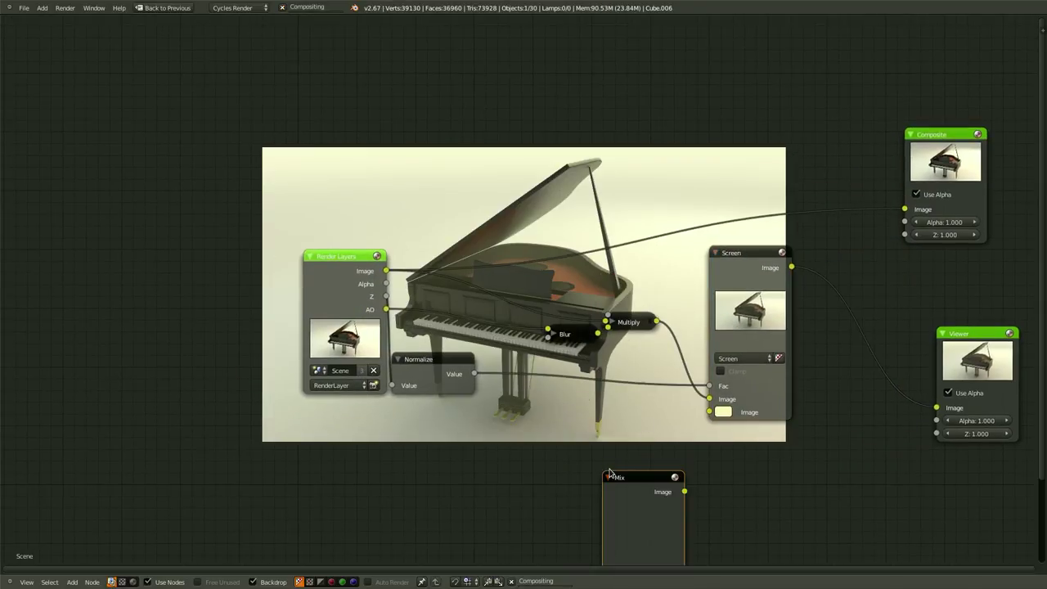
left_click(578, 367)
- Set the new Mix node's second Image colour to black and its Fac to 0.500
left_click(589, 528)
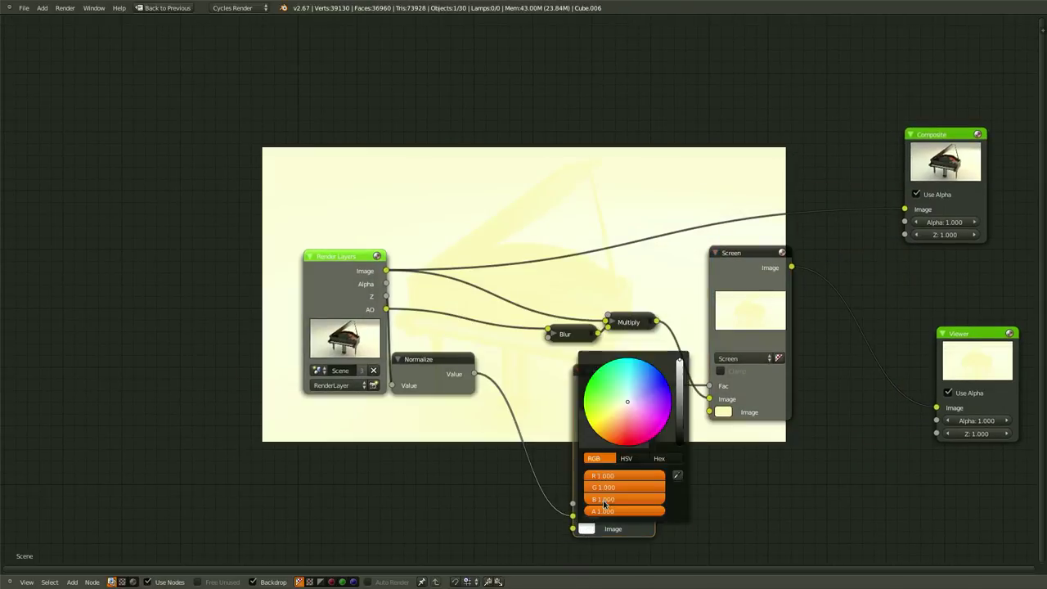
left_click_drag(679, 397, 679, 448)
middle_click_drag(719, 512, 653, 500)
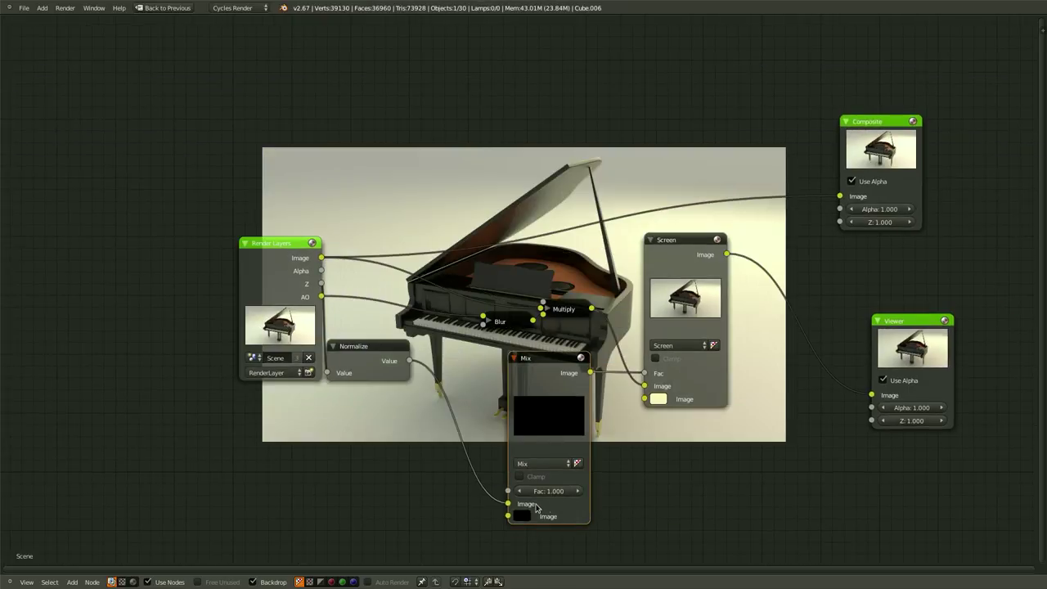
left_click_drag(547, 491, 486, 501)
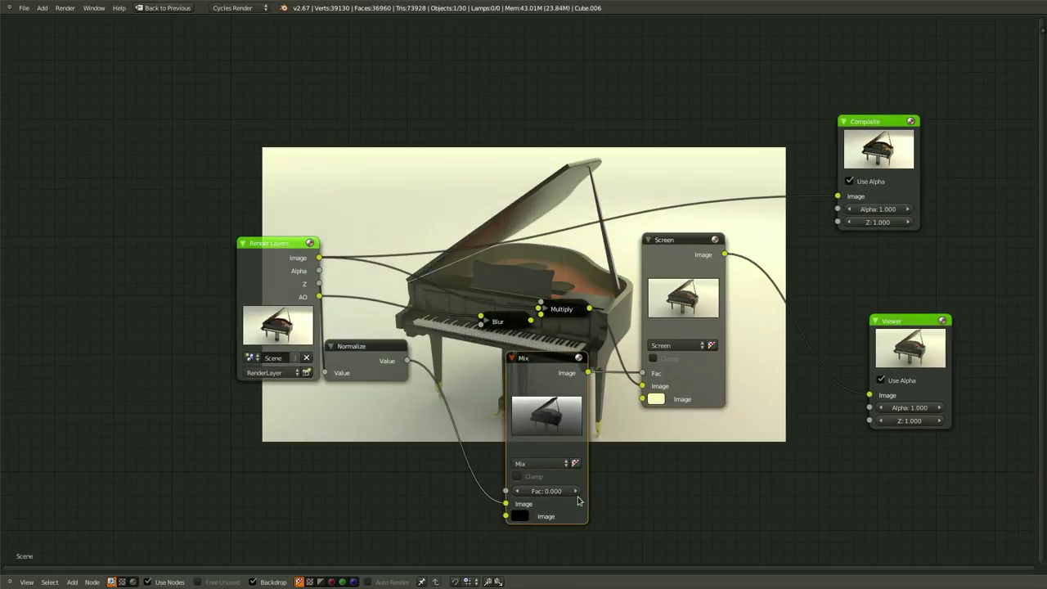
left_click(576, 494)
left_click(576, 494)
left_click_drag(523, 358, 476, 345)
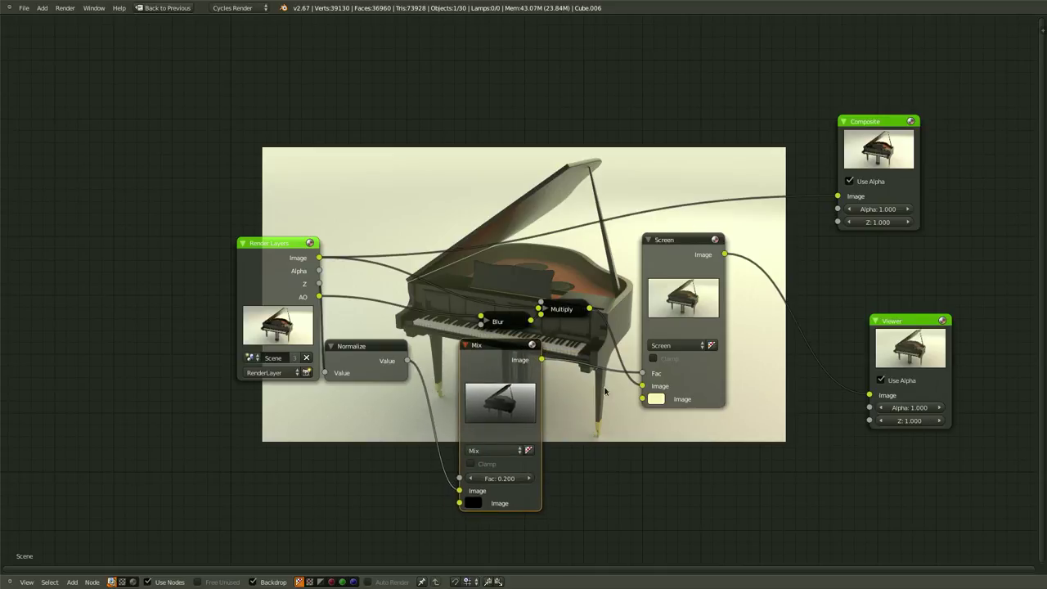
left_click(530, 479)
left_click(530, 479)
left_click(531, 480)
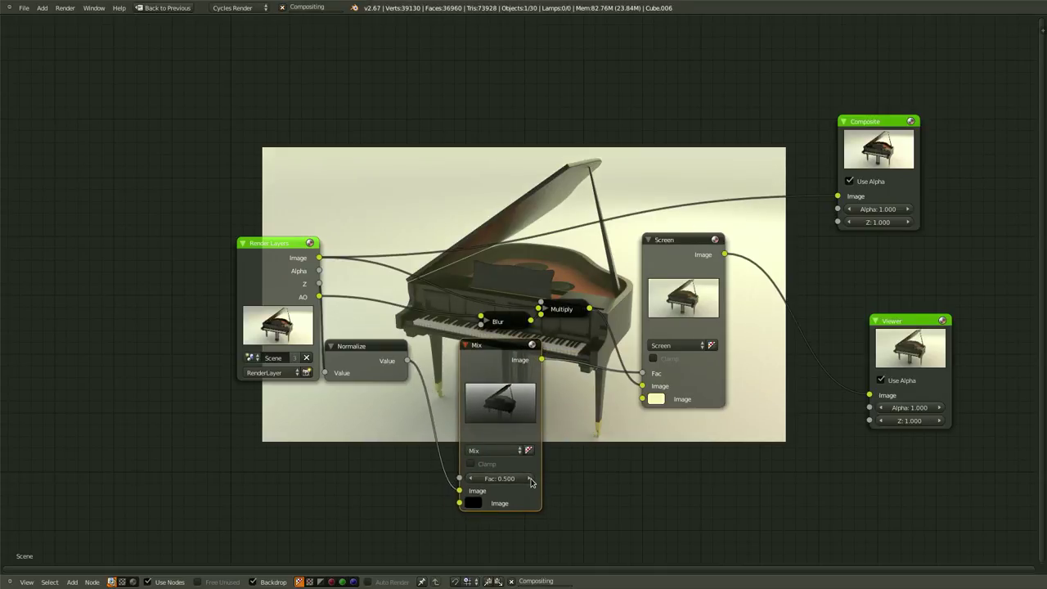
- Collapse the Mix and Screen nodes, placing Mix beside Normalize and Screen beside Multiply
scroll(617, 453, "up", 1)
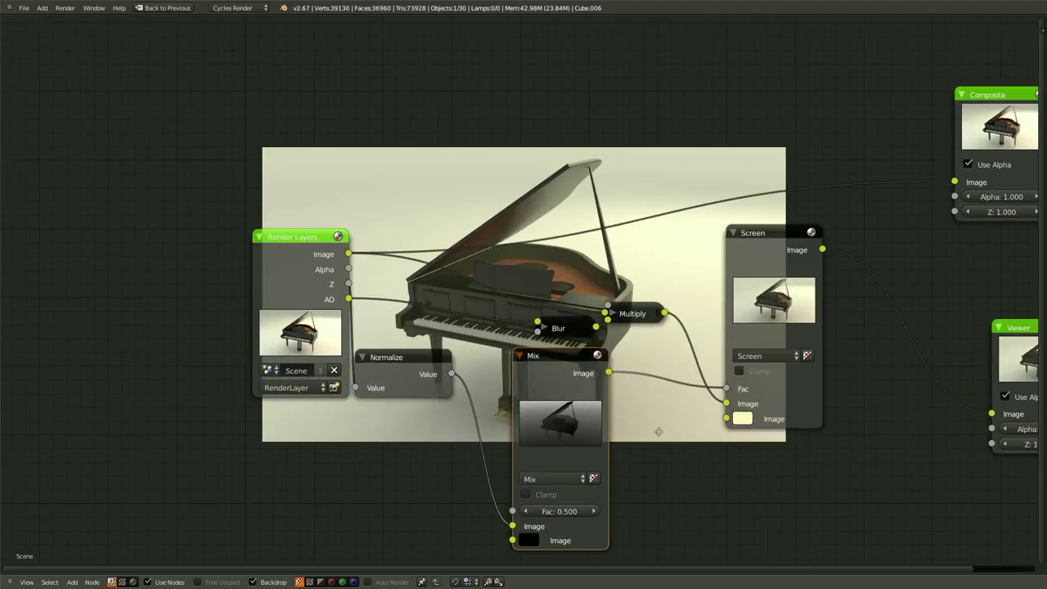
middle_click_drag(630, 433, 554, 229)
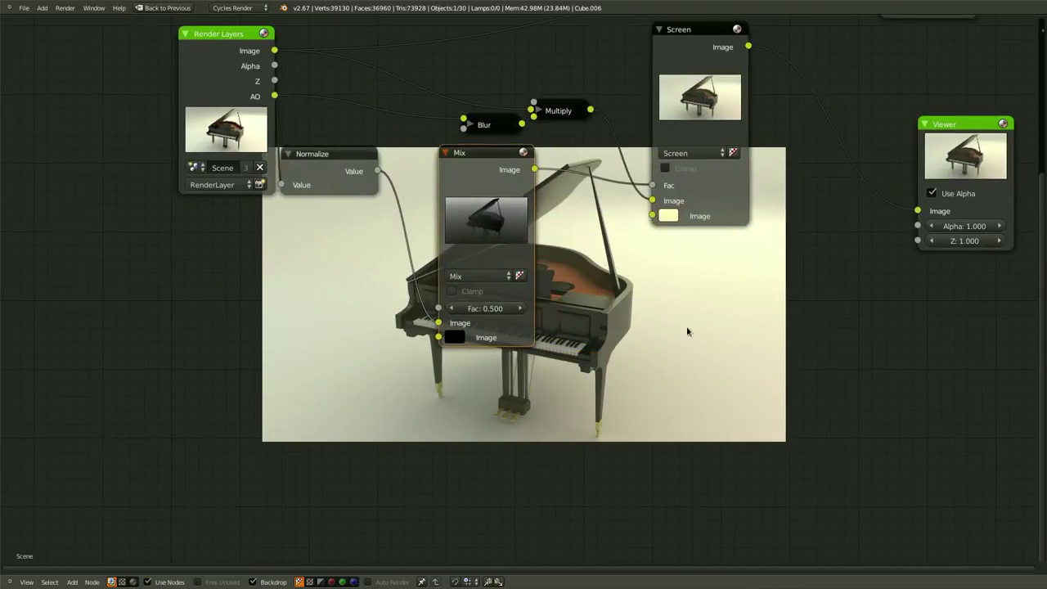
middle_click_drag(641, 325, 548, 308)
middle_click_drag(741, 274, 809, 418)
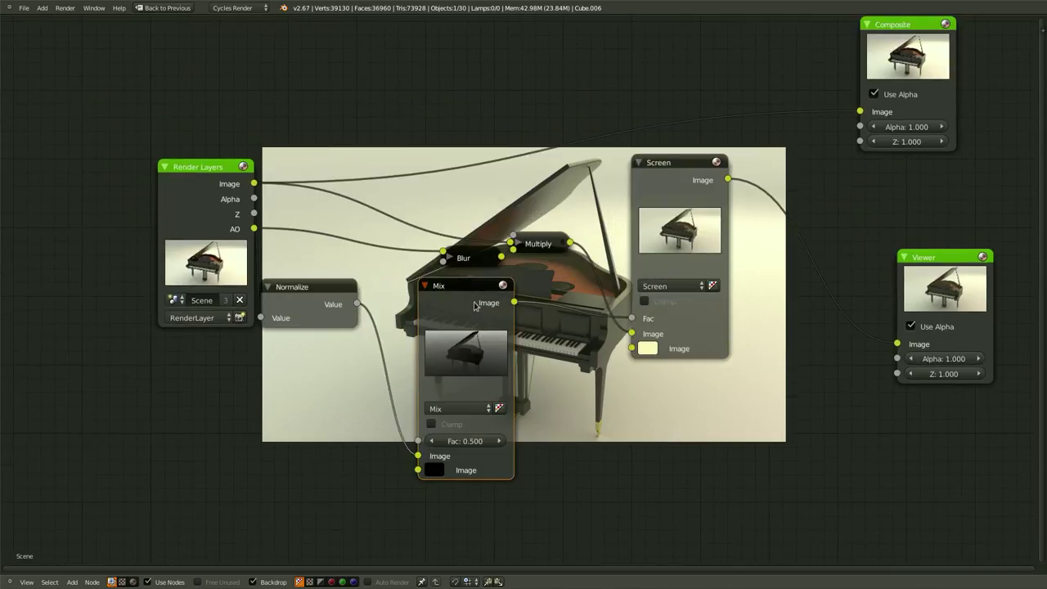
key("h")
left_click_drag(472, 300, 424, 304)
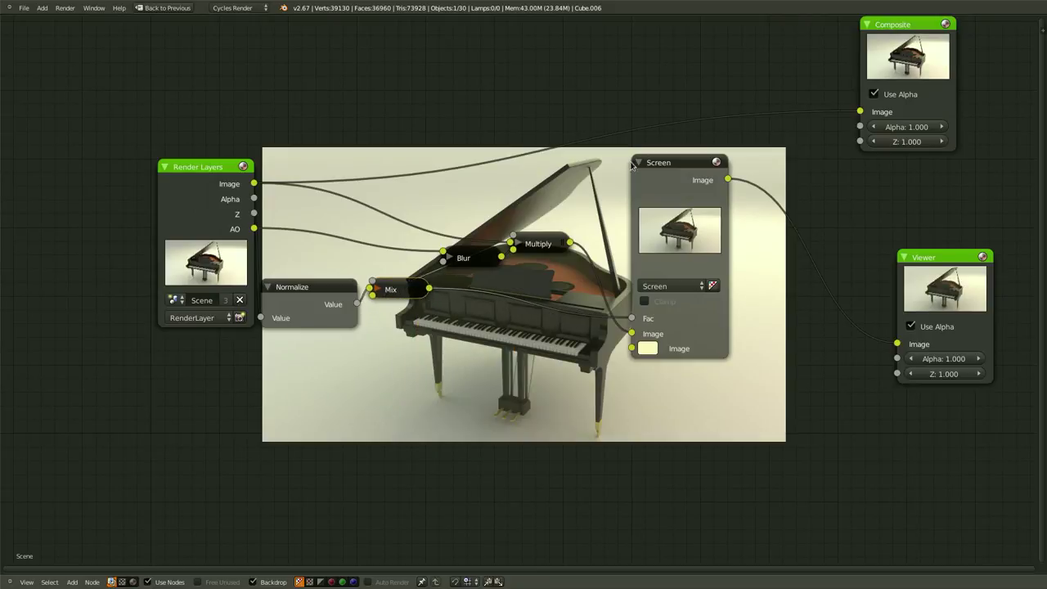
left_click(691, 168)
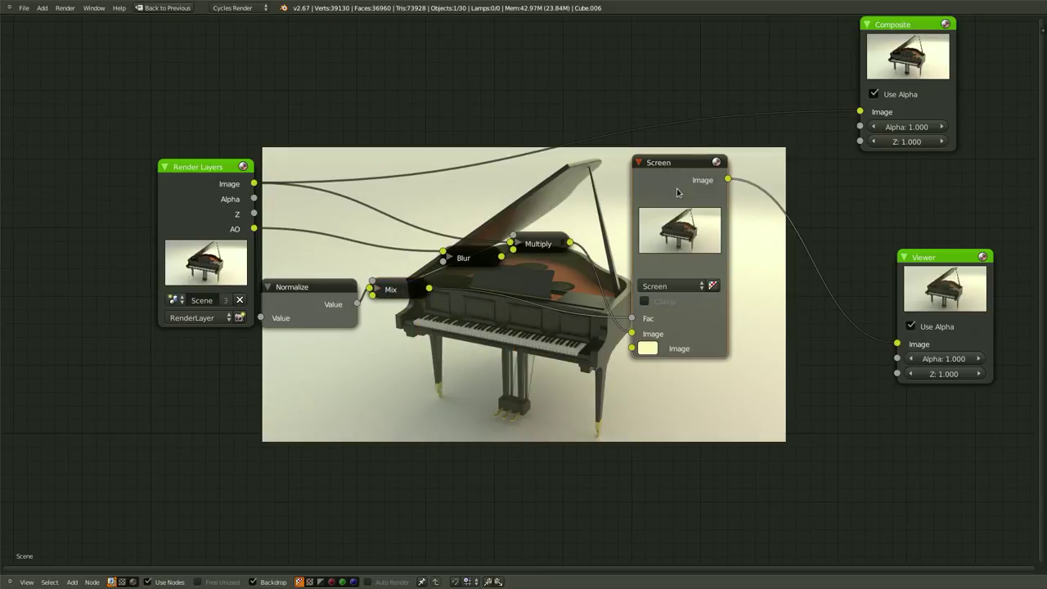
key("h")
key("g")
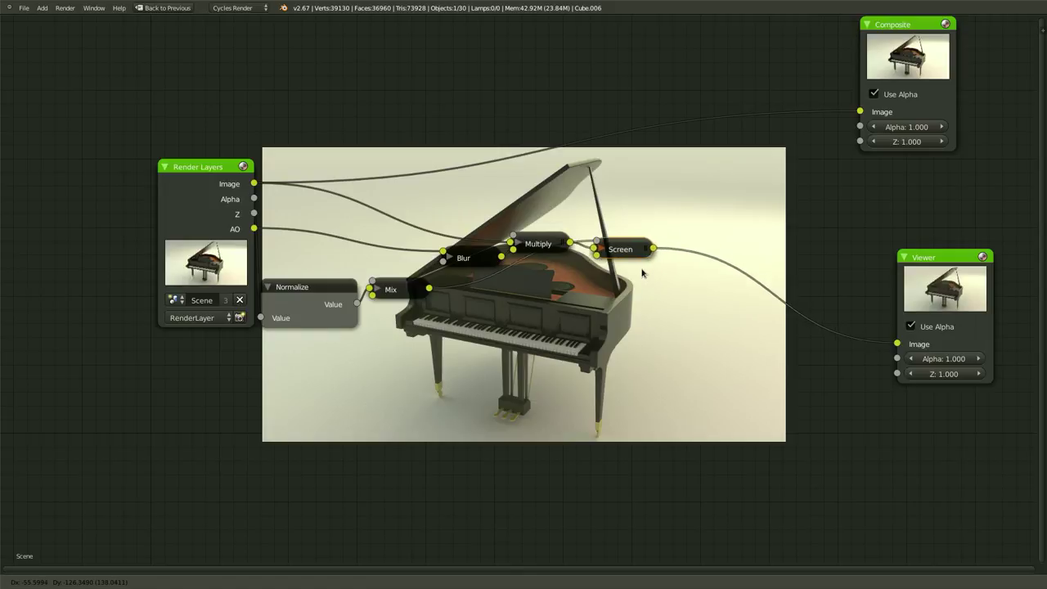
left_click(646, 272)
- Save the file and move the Viewer node farther away from the Screen node
scroll(676, 399, "up", 2)
middle_click_drag(728, 399, 489, 425)
key("ctrl+s")
left_click(661, 401)
scroll(642, 405, "down", 3)
left_click_drag(725, 276, 914, 240)
middle_click_drag(528, 354, 600, 323)
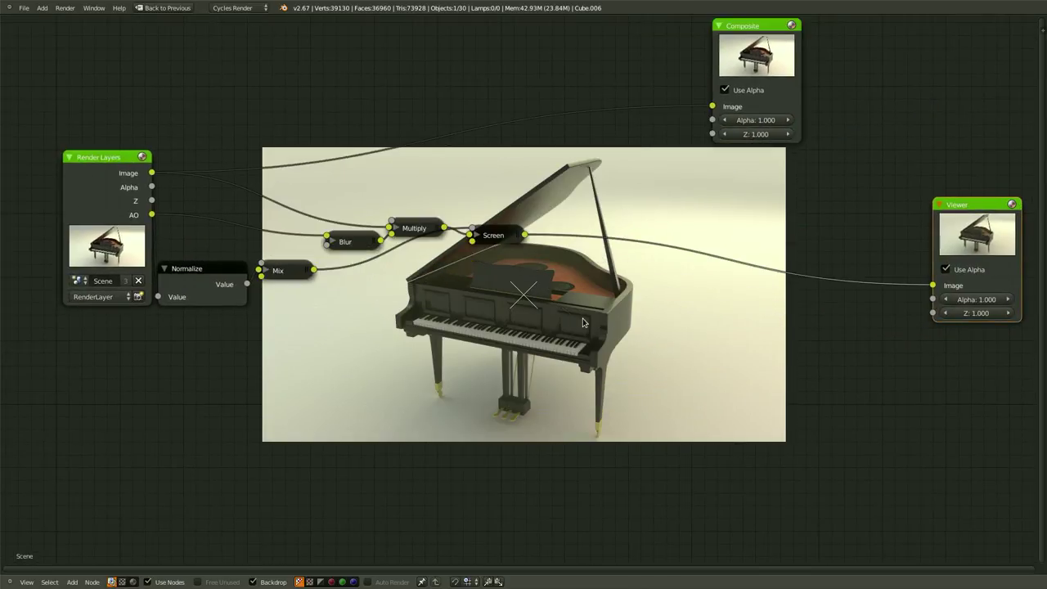
- Add an Ellipse Mask node and place it below the Multiply and Screen nodes
key("space")
type("mix")
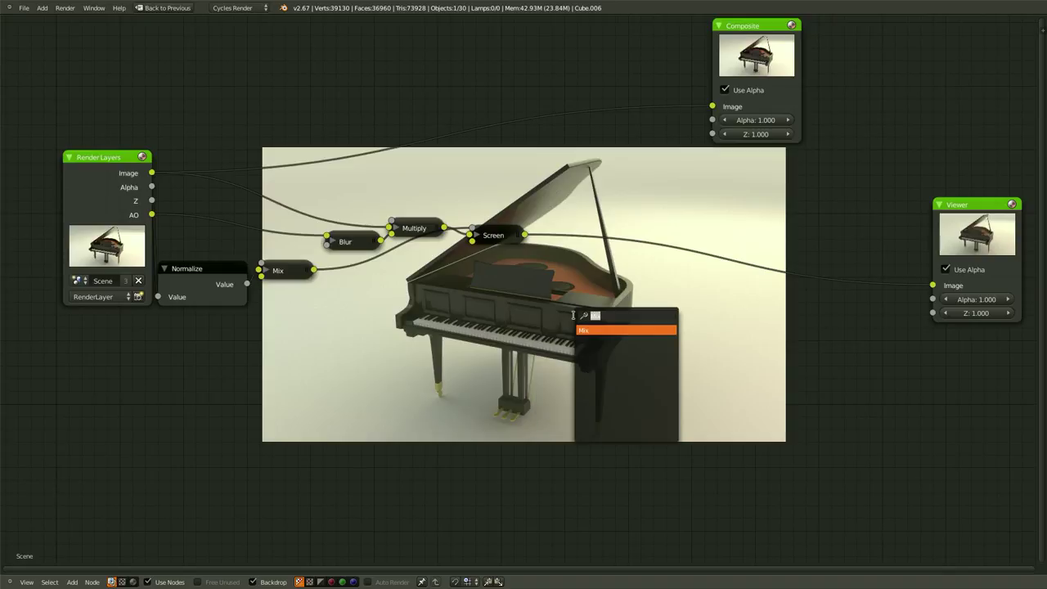
type("ell")
key("Return")
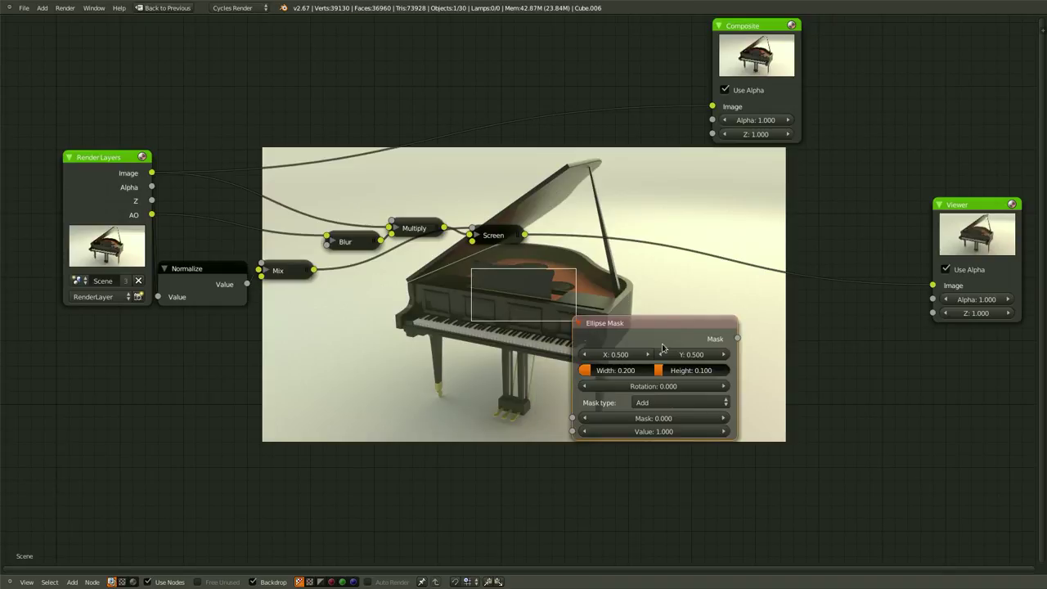
left_click_drag(664, 328, 484, 301)
left_click(484, 301)
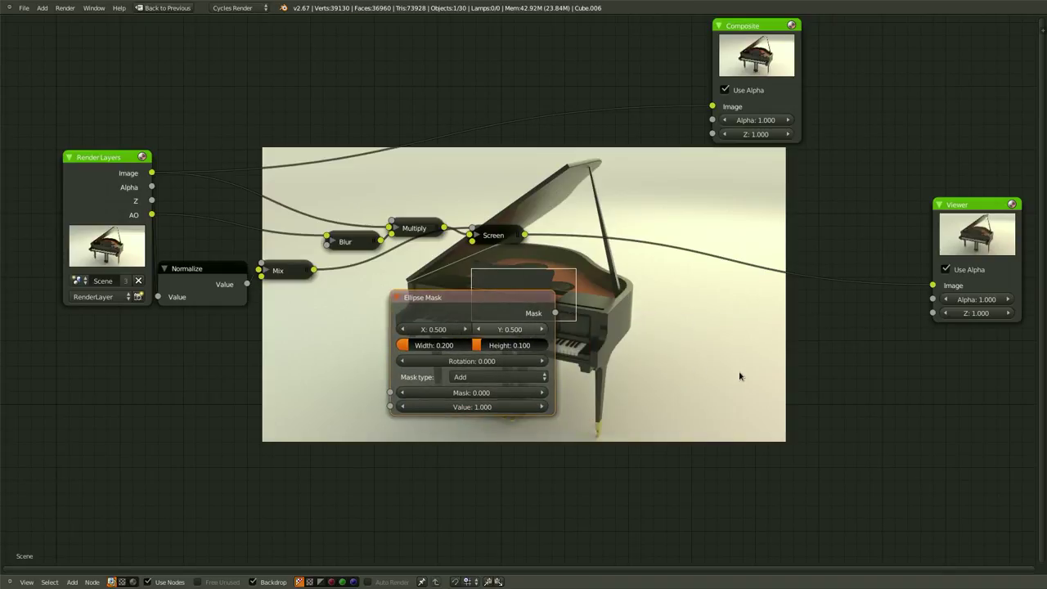
middle_click_drag(557, 388, 480, 417)
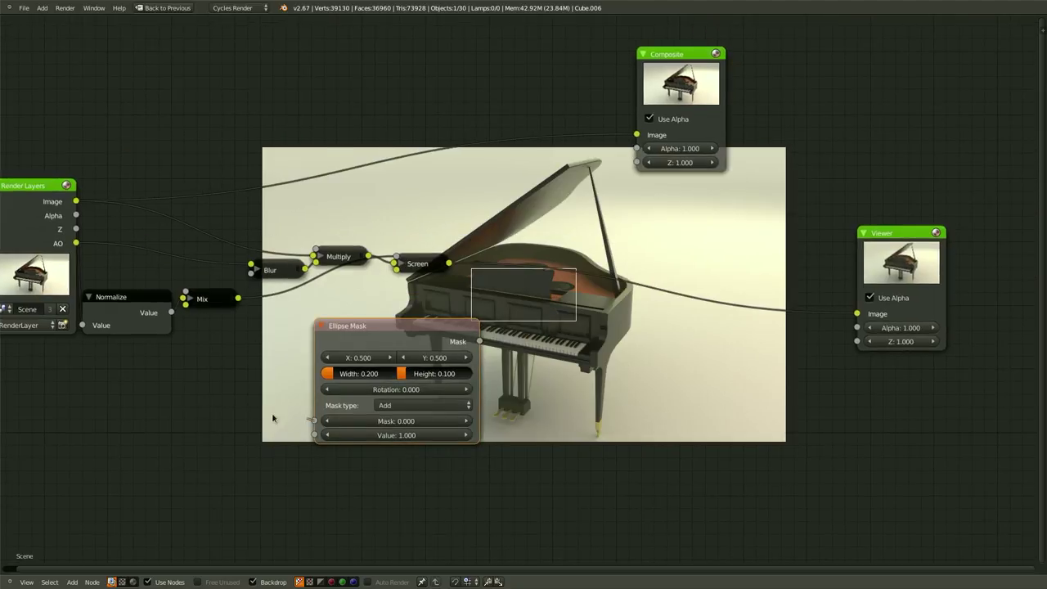
- Preview the Ellipse Mask in the Viewer and enlarge it to a width of 0.982 and a height of 0.591
left_click(414, 331, "ctrl+shift")
middle_click_drag(561, 371, 541, 402)
scroll(513, 434, "up", 2)
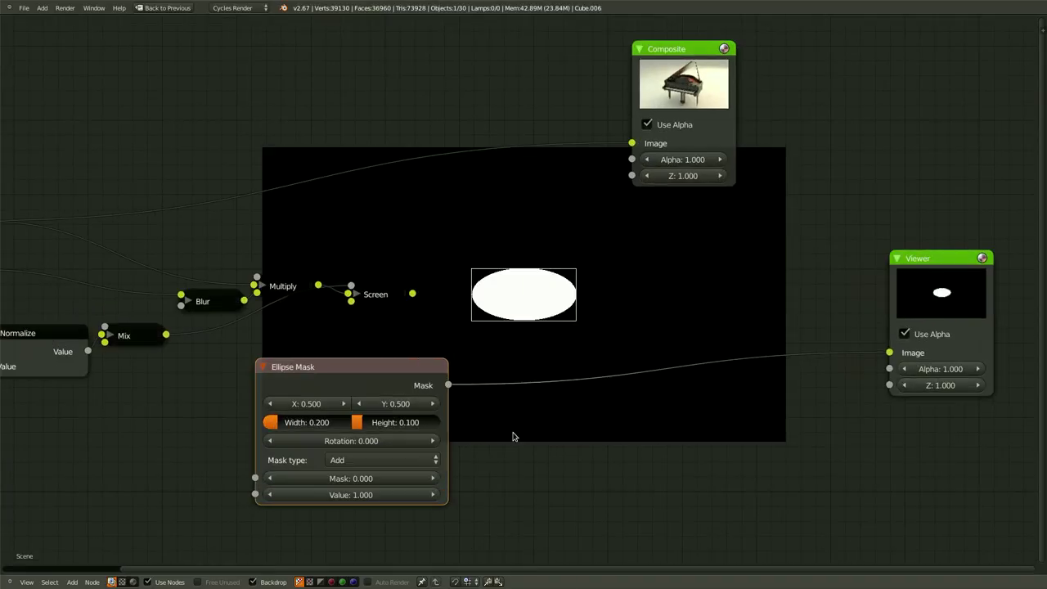
left_click_drag(287, 424, 381, 426)
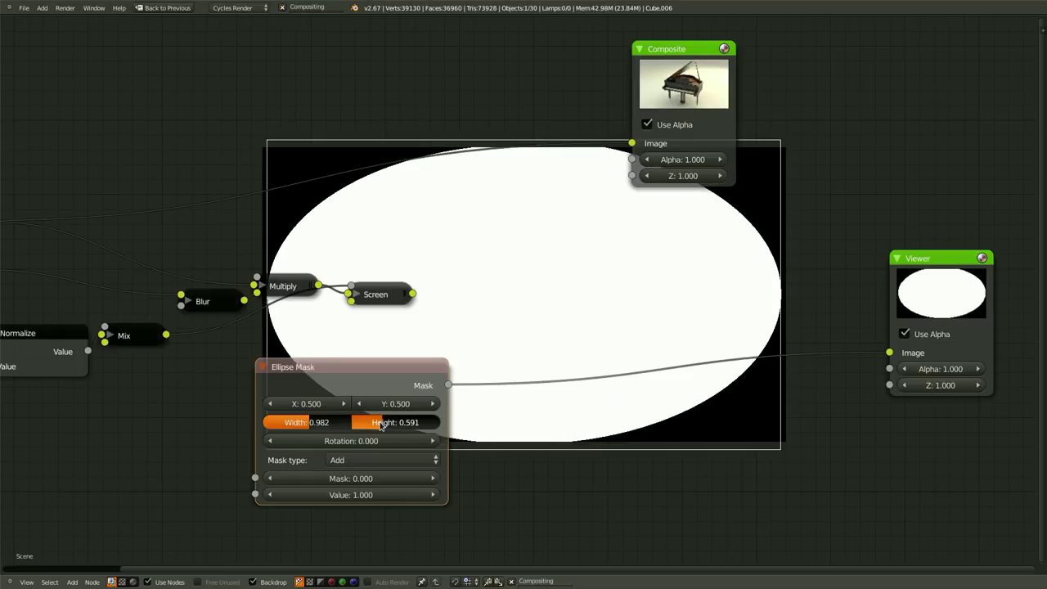
middle_click_drag(649, 505, 666, 499)
- Move the Ellipse Mask node aside and insert a Blur node on its link to the Viewer
left_click_drag(405, 373, 273, 401)
middle_click_drag(463, 482, 516, 448)
key("shift+a")
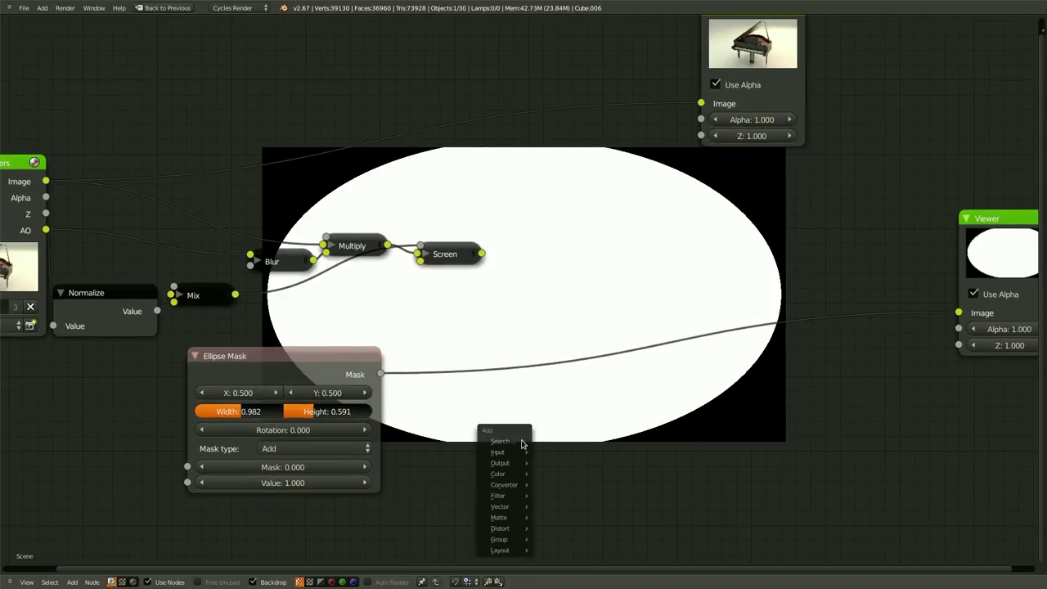
left_click(515, 443)
type("blur")
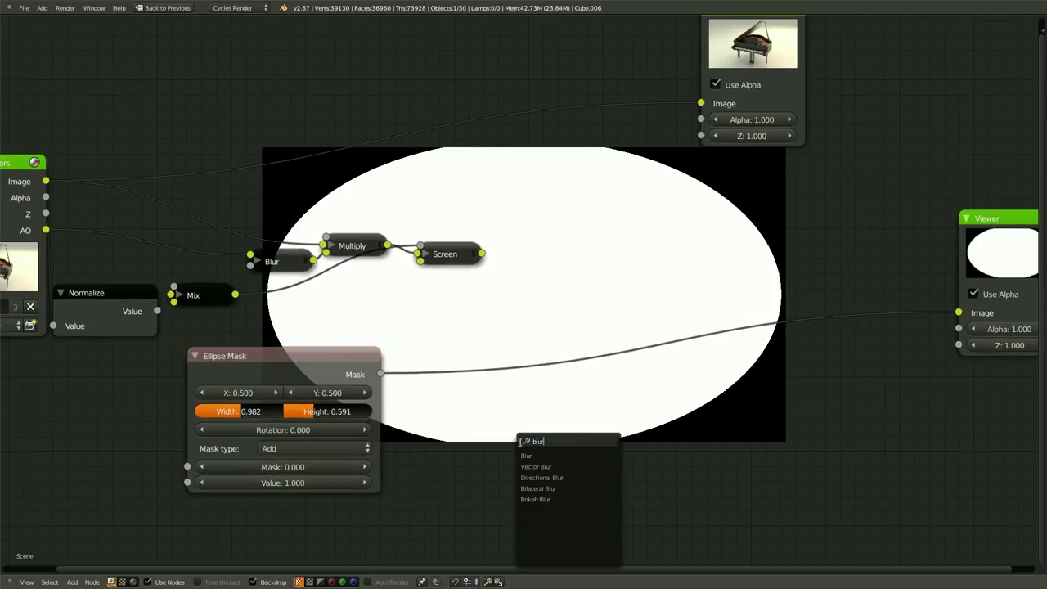
key("Return")
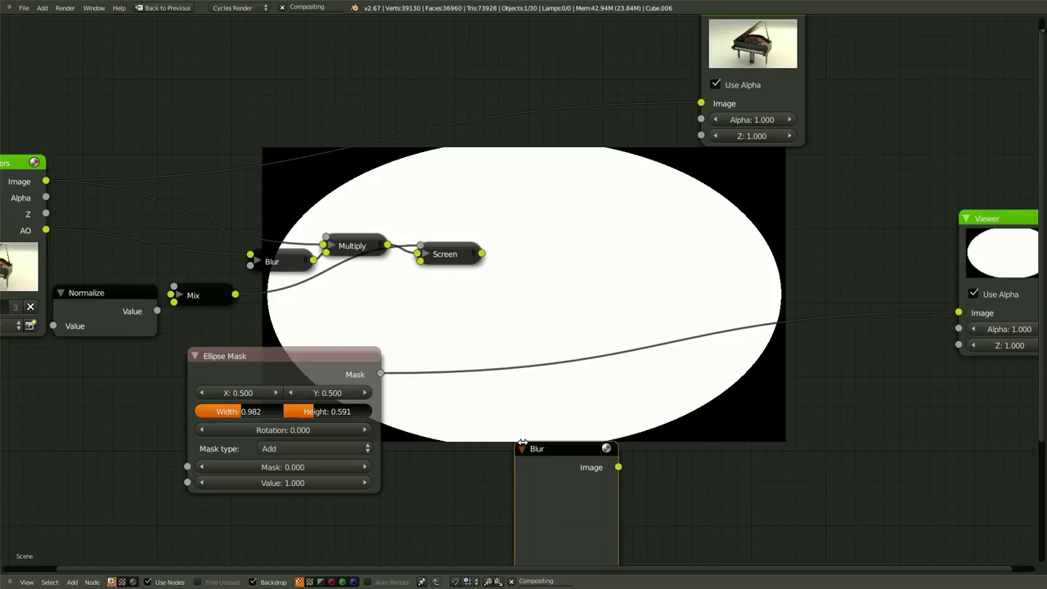
left_click(409, 288)
middle_click_drag(448, 419, 421, 321)
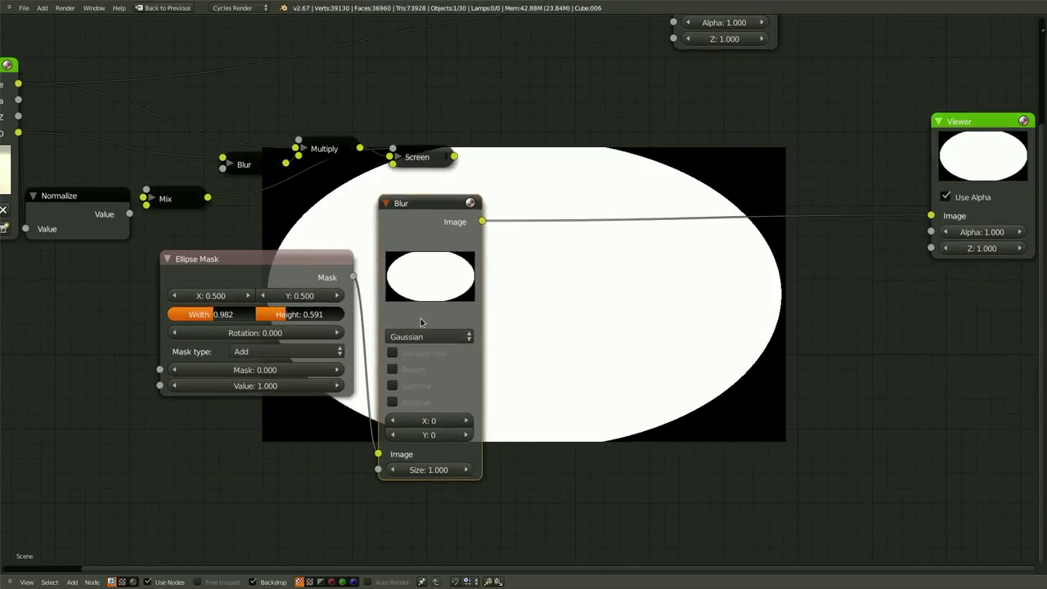
- Set the ellipse mask's Blur node to Fast Gaussian with relative sizing at 32% in both X and Y
left_click(423, 335)
left_click(439, 259)
scroll(577, 368, "up", 2)
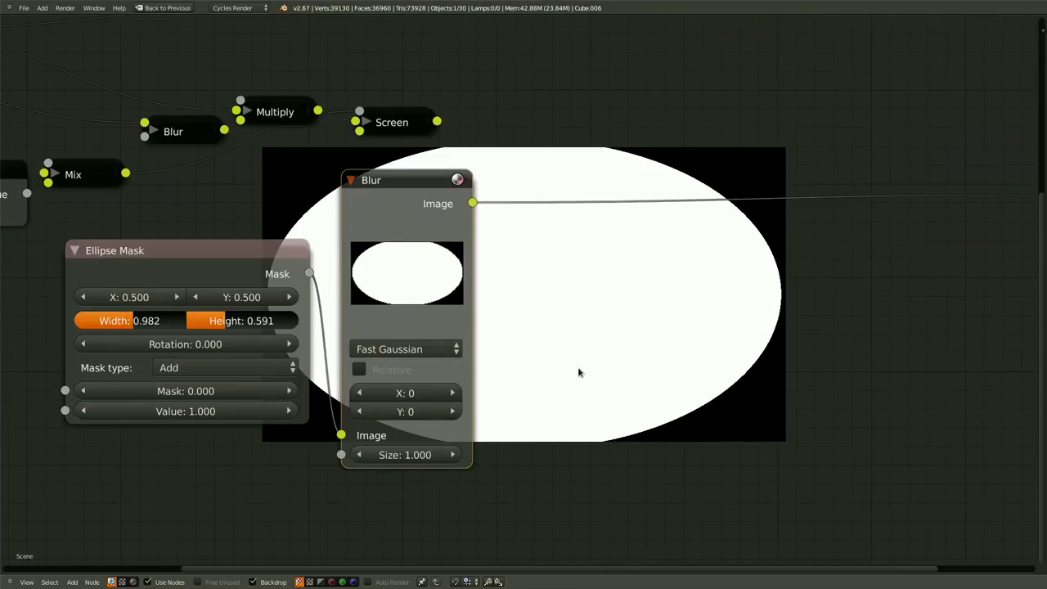
left_click(360, 370)
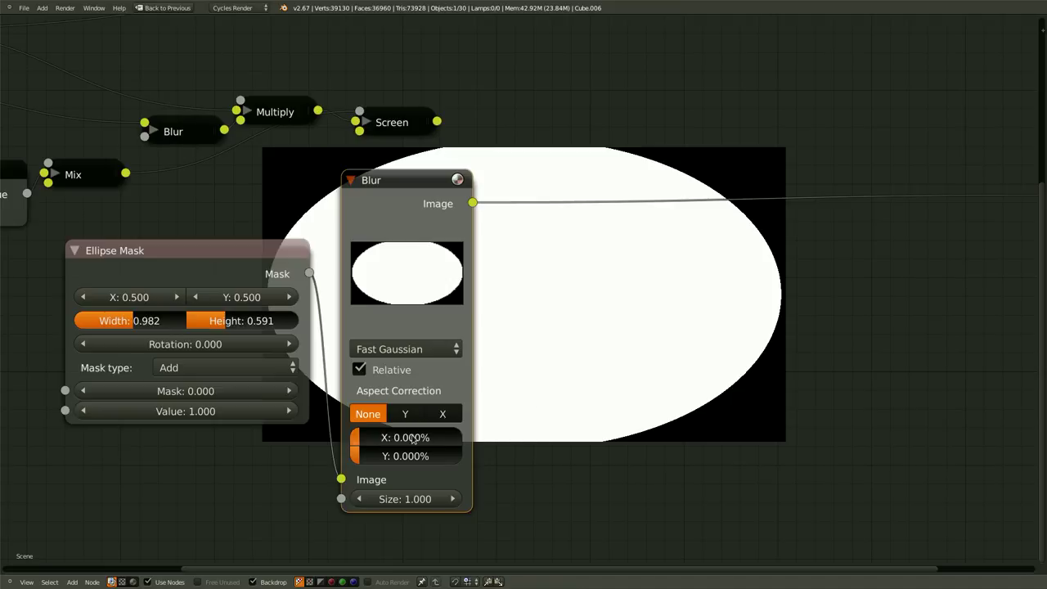
left_click(413, 438)
type("32")
key("Tab")
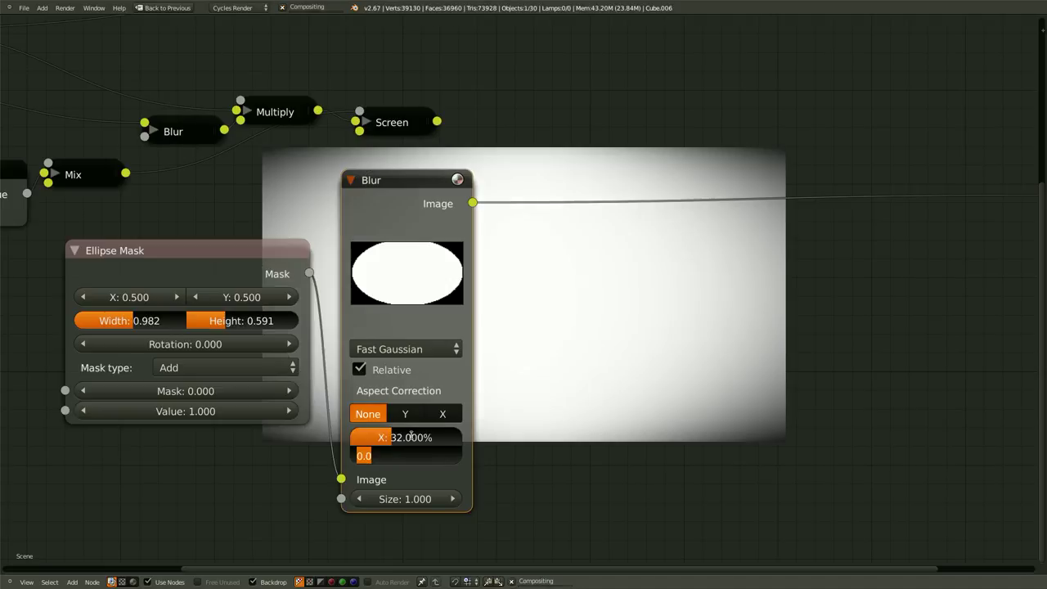
type("32")
key("Return")
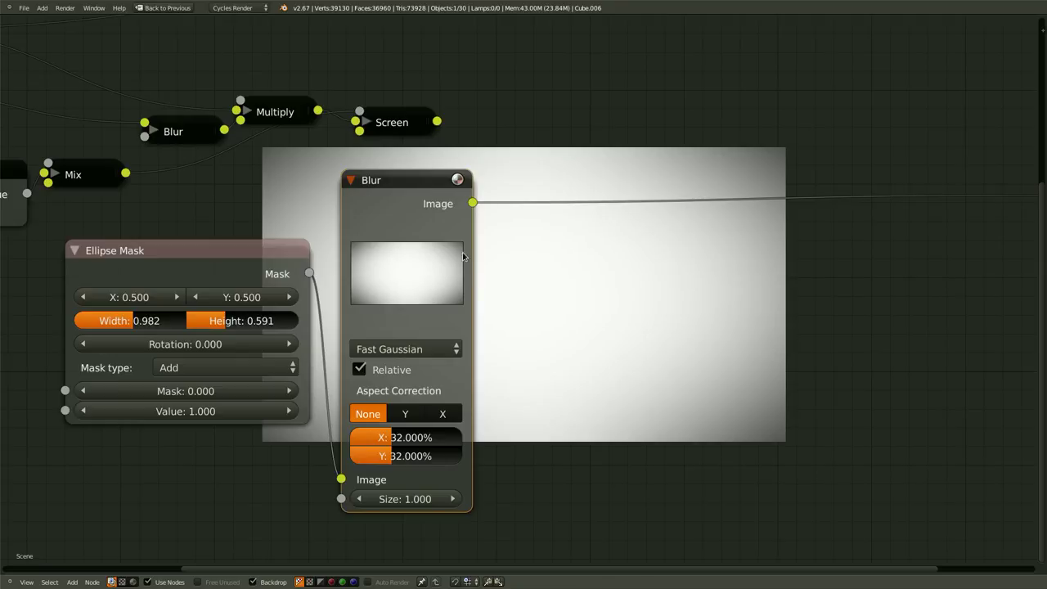
- Collapse the Blur node and place it beside the Ellipse Mask node's output
key("h")
key("g")
left_click(450, 322)
- Add a Mix node set to Multiply and place it between the Screen node and the Viewer
middle_click_drag(502, 339, 422, 432)
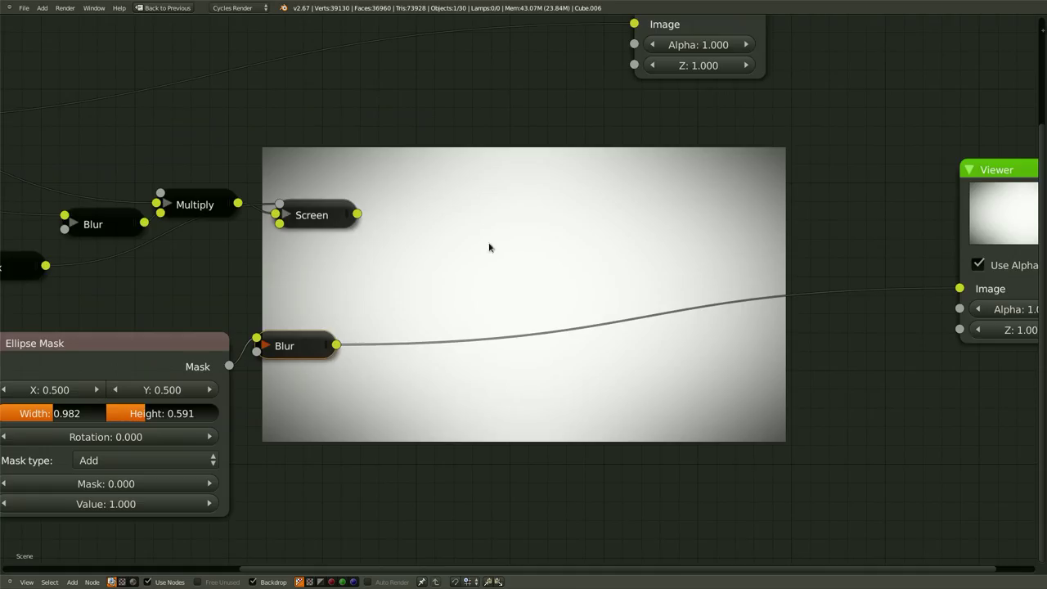
middle_click_drag(490, 248, 492, 322)
key("shift+a")
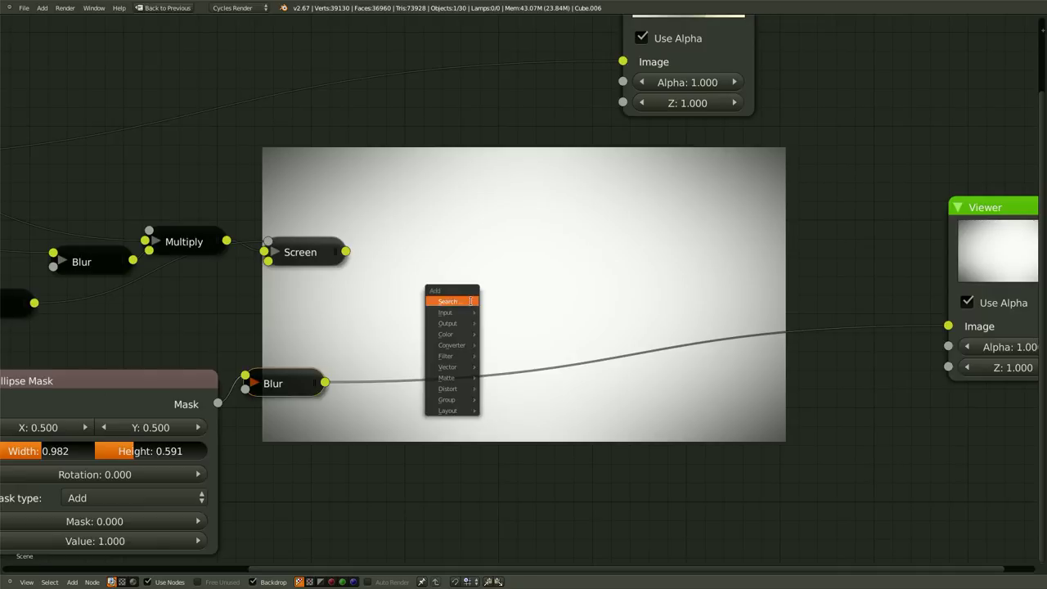
left_click(471, 301)
type("Mix")
key("Return")
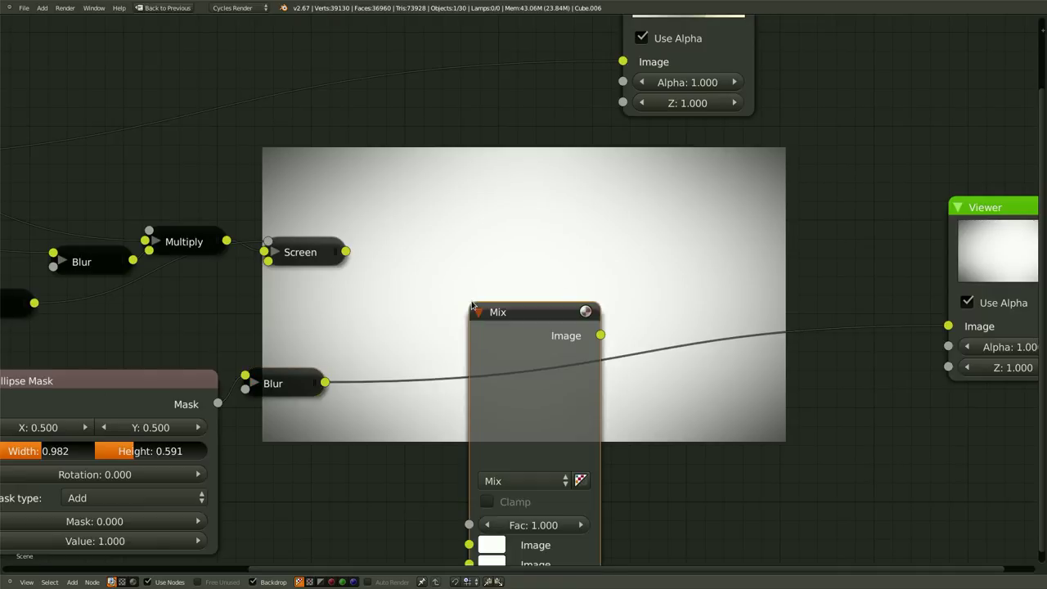
left_click(519, 483)
left_click(538, 423)
left_click_drag(536, 425, 522, 210)
- Feed the Screen and blurred mask outputs into the new Multiply node, preview it in the Viewer and move it closer to its inputs
left_click_drag(453, 321, 345, 251)
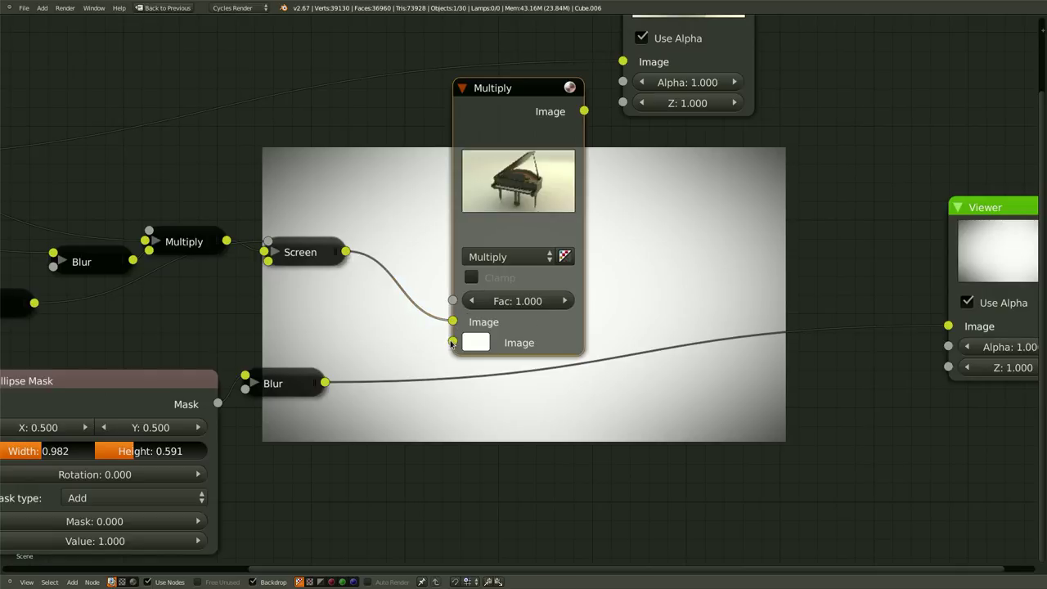
left_click_drag(453, 343, 323, 384)
middle_click_drag(499, 91, 425, 202)
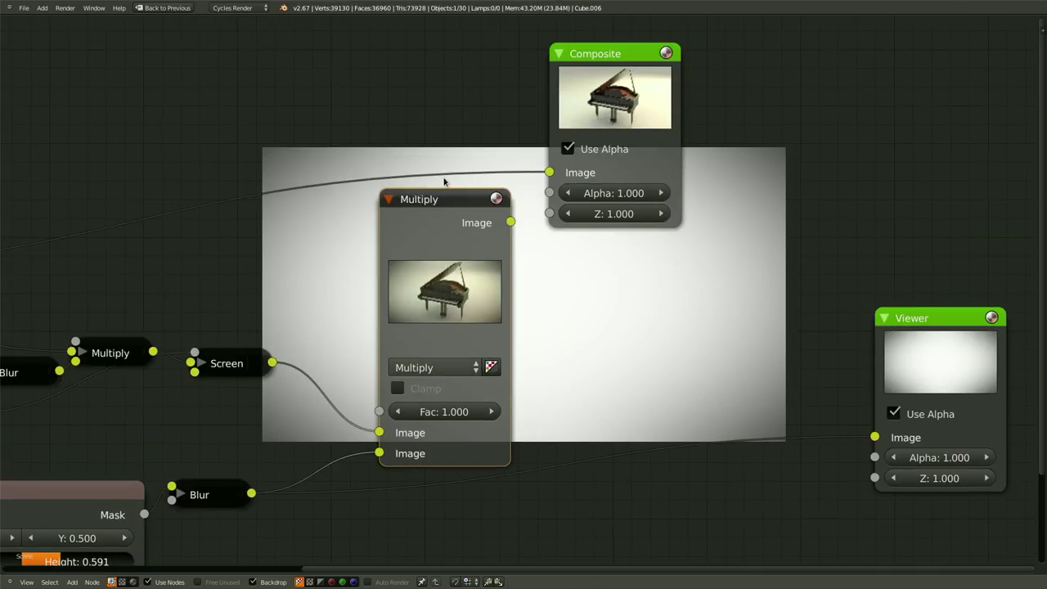
left_click(442, 200, "ctrl+shift")
left_click_drag(447, 244, 352, 349)
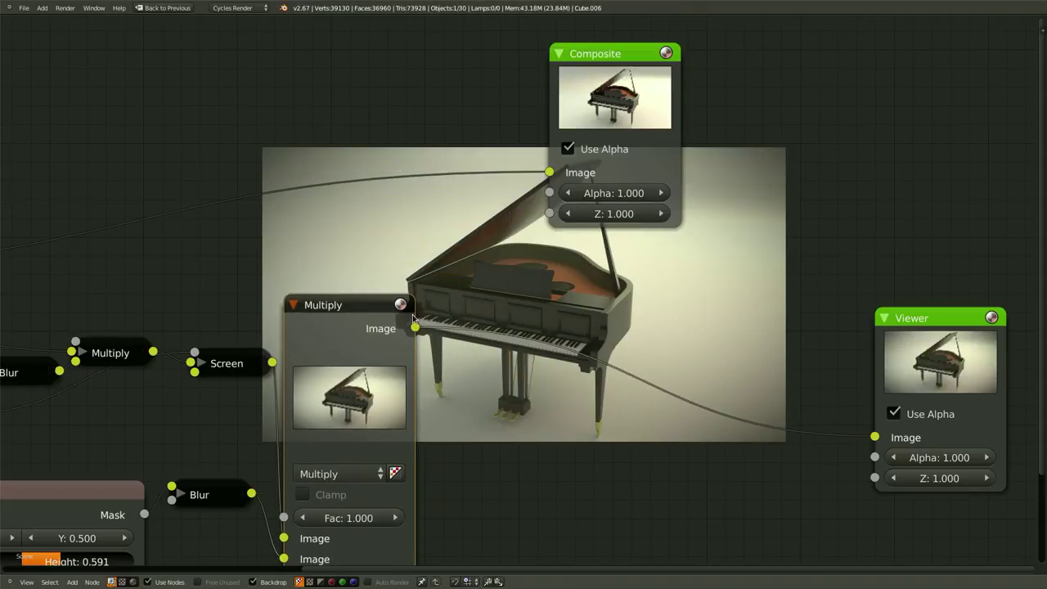
- Try factors of 0.6 and 0.7 on the vignette's Multiply node
scroll(717, 326, "down", 2)
middle_click_drag(717, 325, 761, 264)
scroll(358, 436, "up", 1)
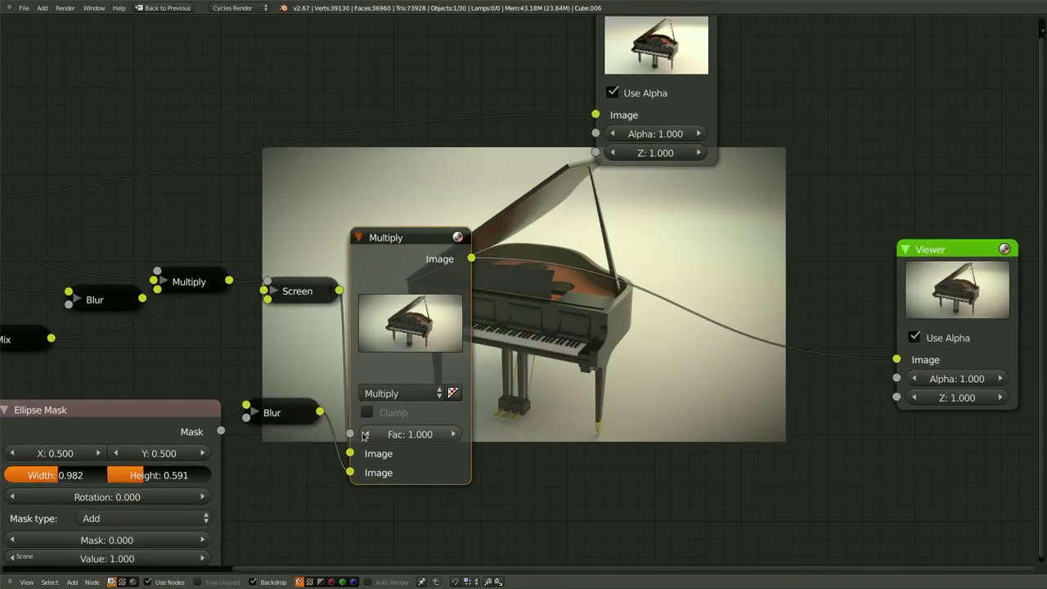
left_click(366, 434)
left_click(367, 434)
left_click(366, 434)
left_click(366, 433)
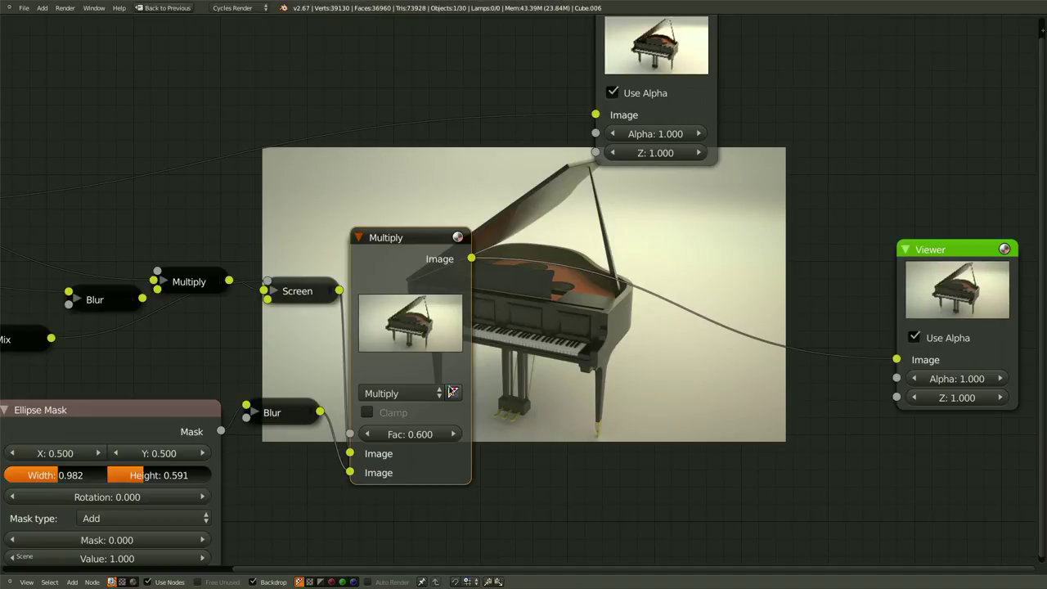
left_click(454, 434)
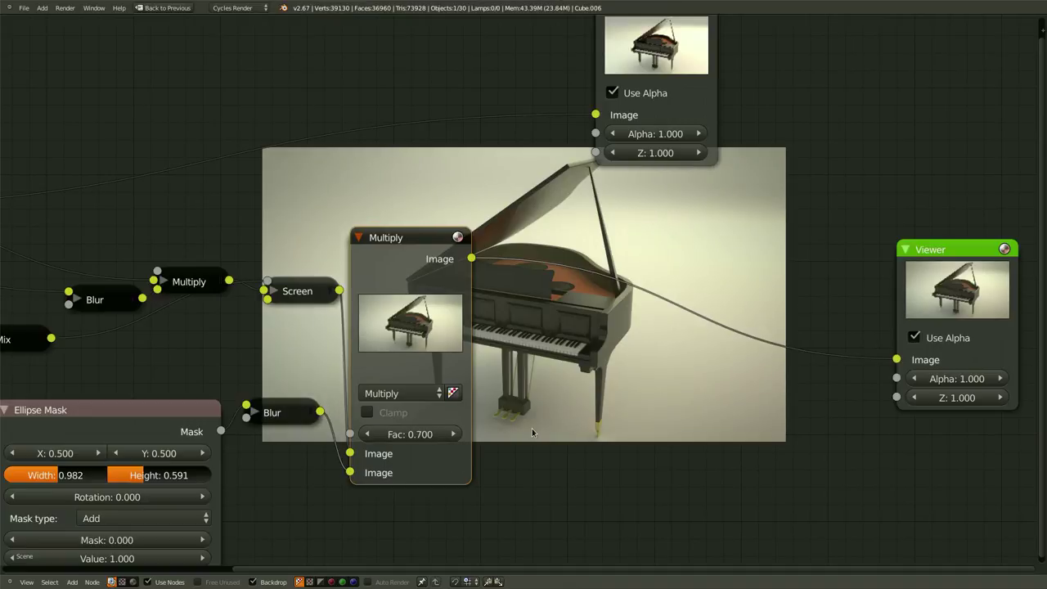
- Set the vignette Multiply node's factor to 0.9
left_click(422, 436)
type("0.7")
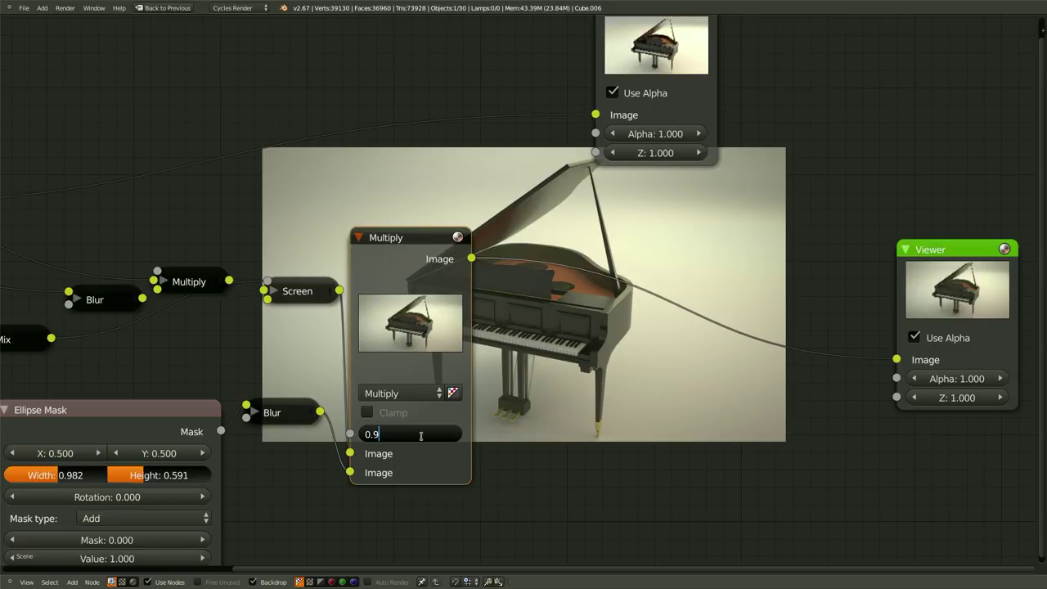
key("Return")
- Collapse the vignette Multiply node and place it just past the Screen and mask Blur nodes
scroll(573, 399, "down", 1)
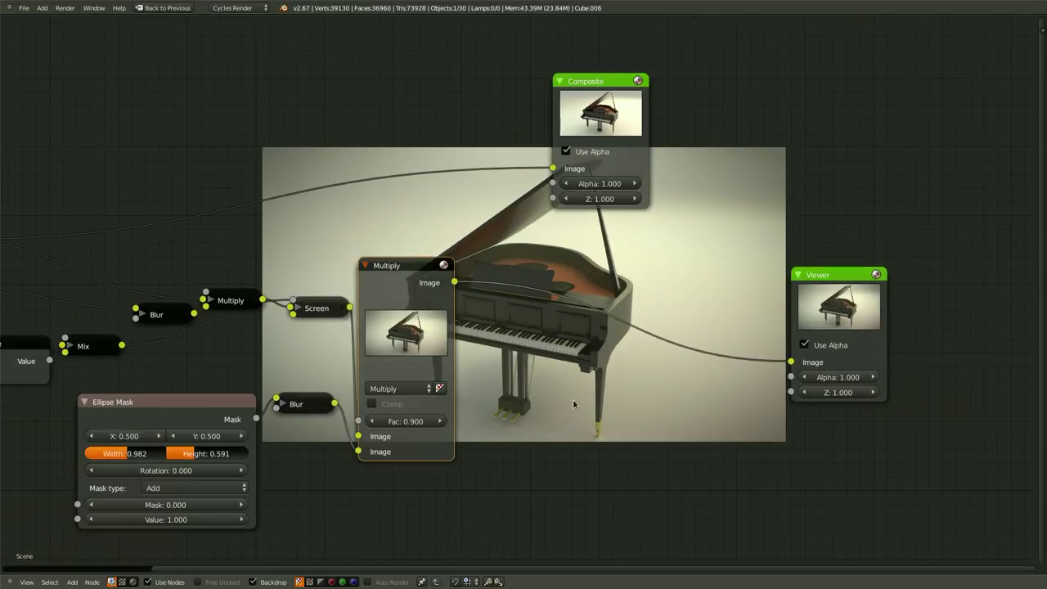
scroll(573, 401, "up", 3)
middle_click_drag(534, 369, 697, 385)
scroll(697, 385, "down", 3)
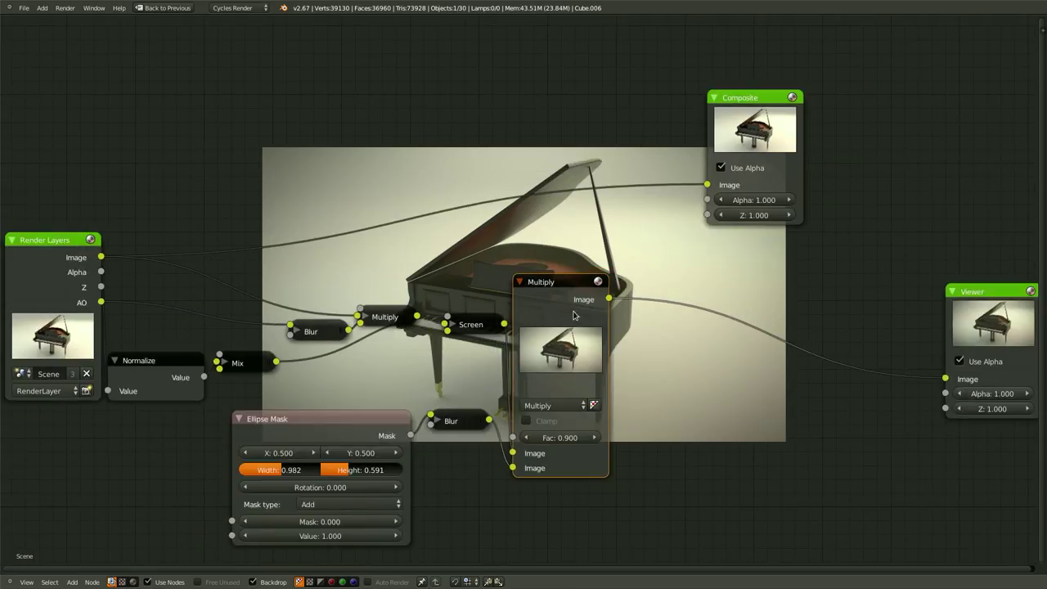
middle_click_drag(639, 365, 541, 386)
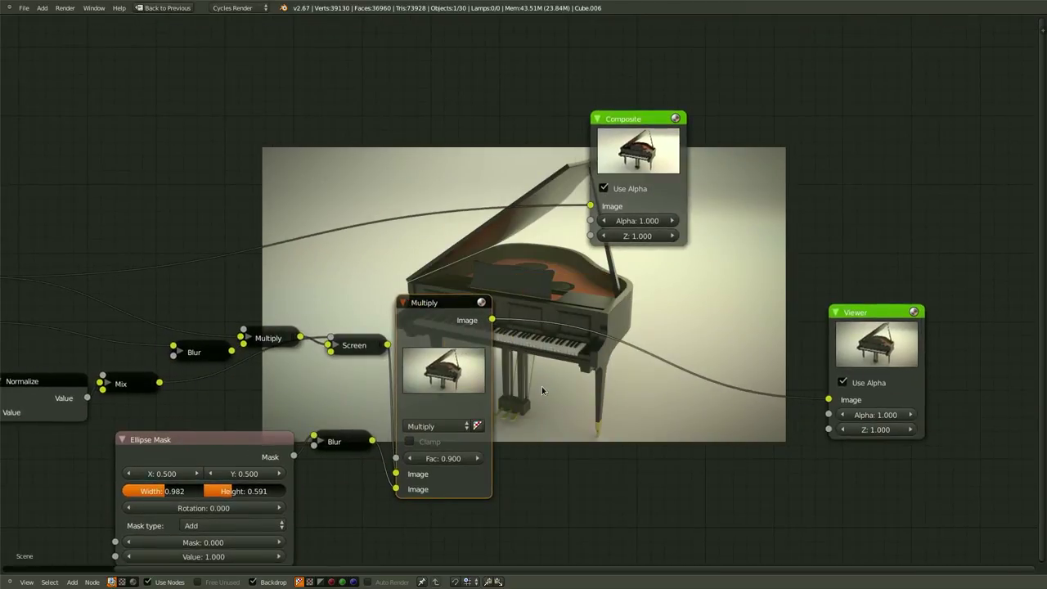
key("h")
left_click_drag(438, 314, 453, 391)
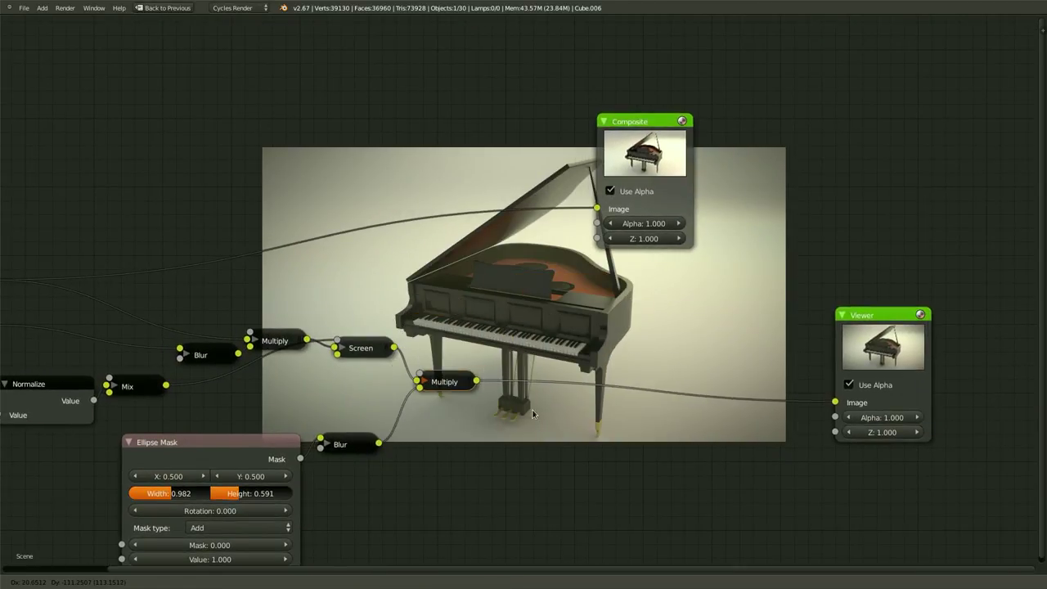
- Move the Composite node out of the way, beyond and above the Viewer node
middle_click_drag(526, 409, 420, 427)
scroll(545, 273, "up", 3)
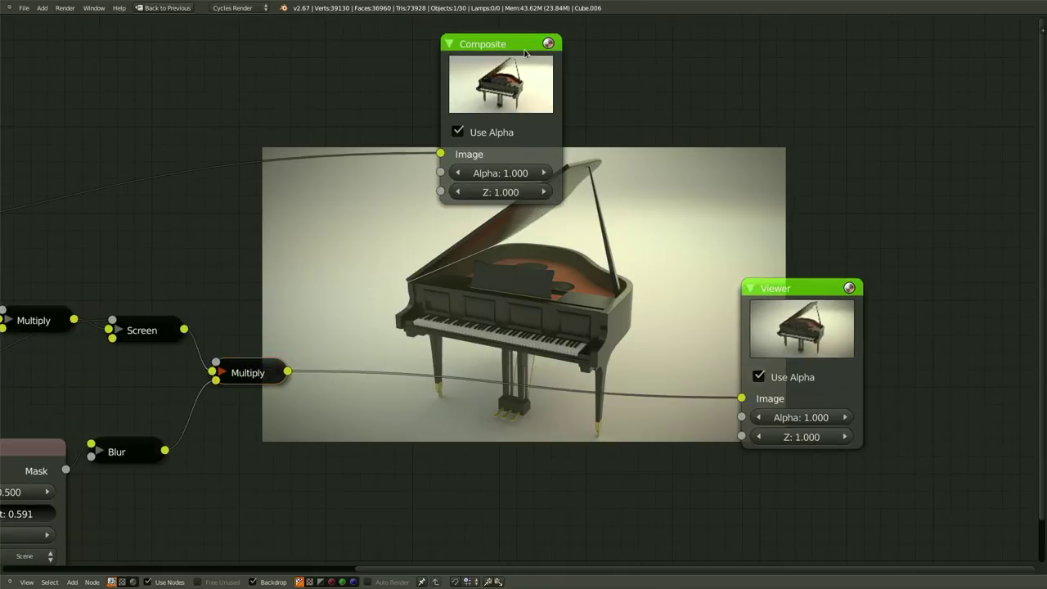
left_click_drag(505, 37, 921, 9)
- Insert a Lens Distortion node on the link between the vignette Multiply node and the Viewer
middle_click_drag(460, 248, 493, 199)
key("shift+a")
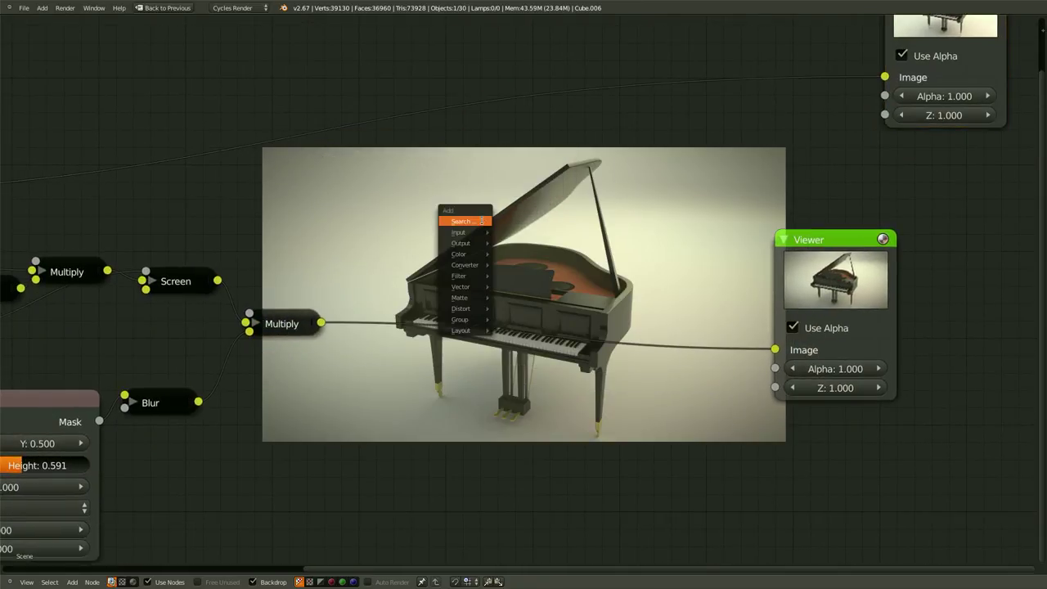
left_click(482, 221)
type("Le")
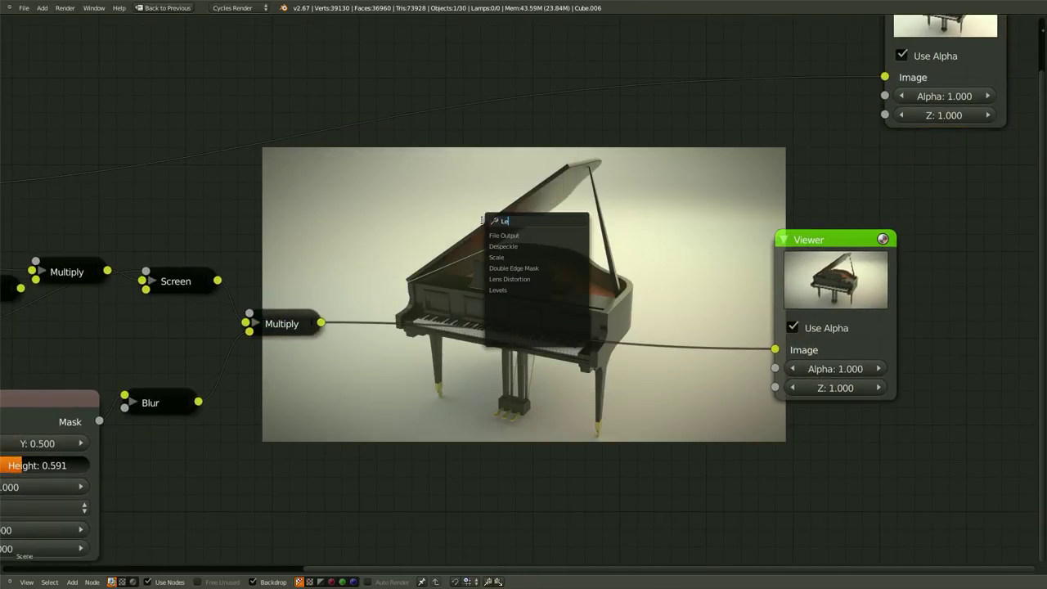
left_click(509, 279)
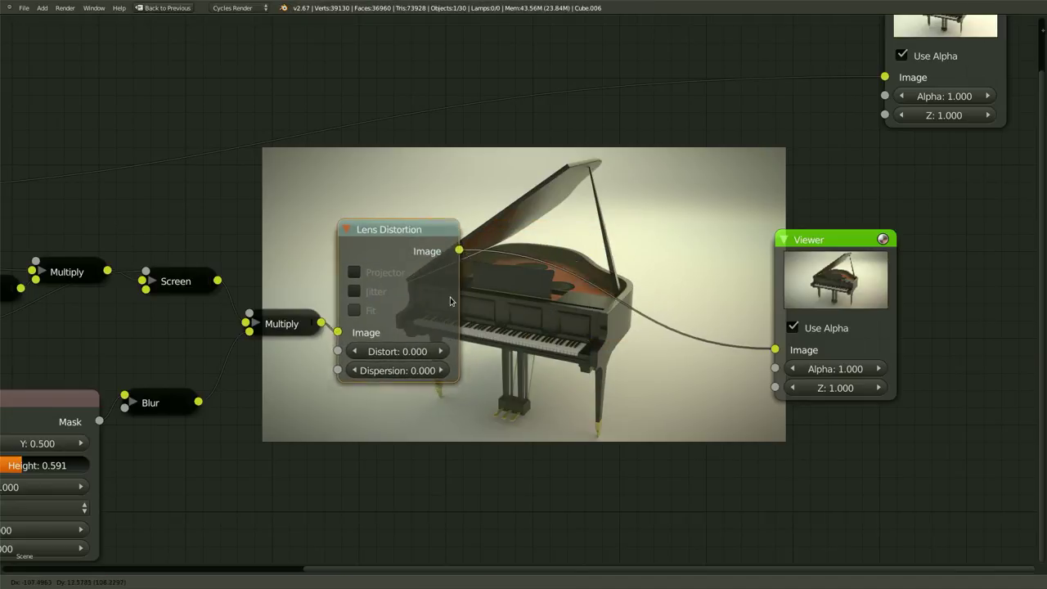
left_click(471, 288)
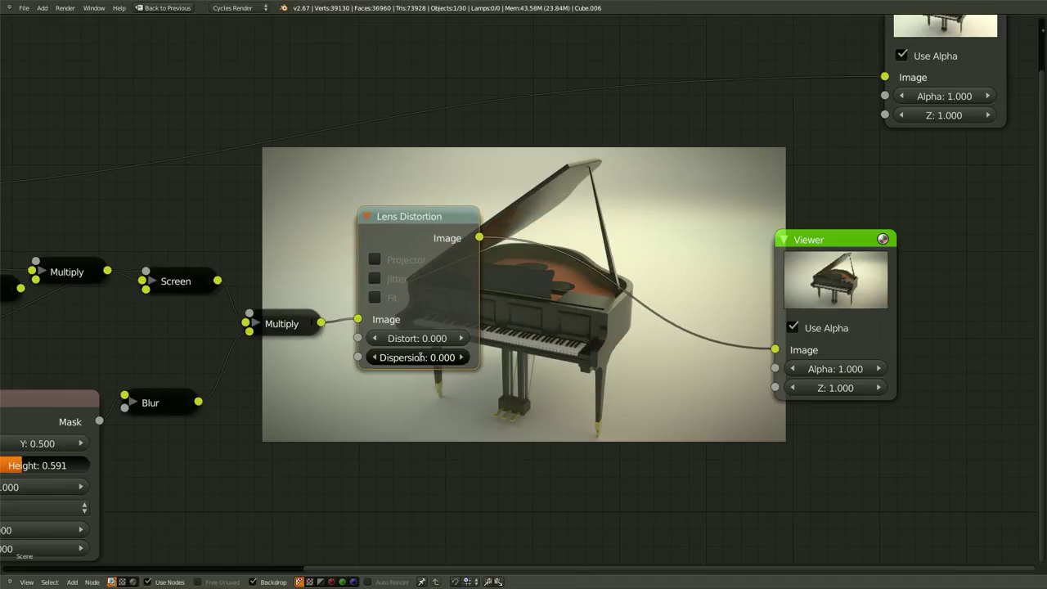
- Try a dispersion of 0.05 on the Lens Distortion node
left_click(414, 356)
type("0.05")
key("Return")
- Set the Lens Distortion node's dispersion to 0.04
middle_click_drag(643, 338, 575, 377)
left_click(366, 397)
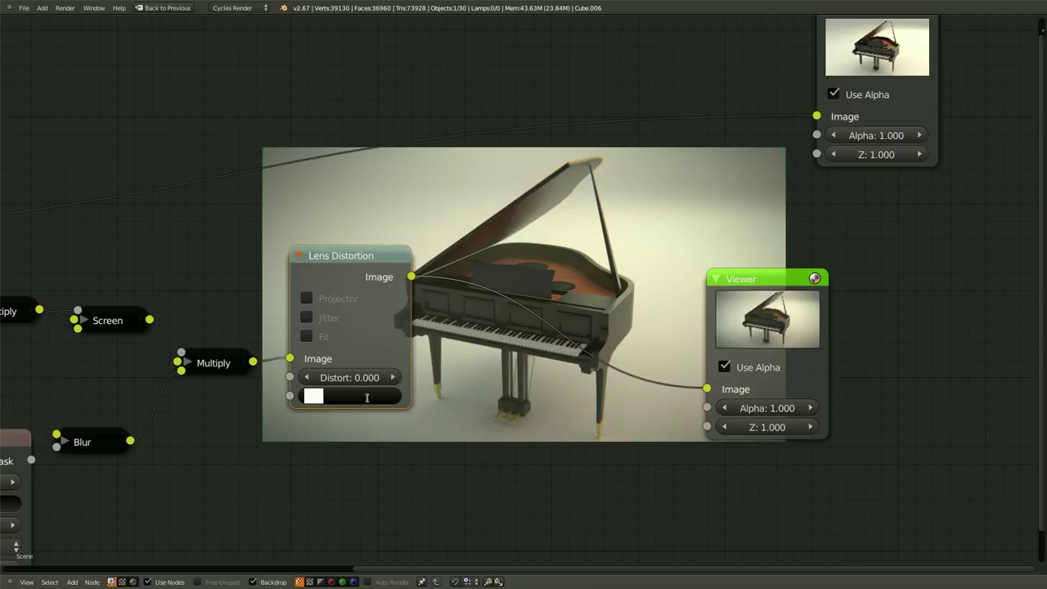
type("0.05")
key("BackSpace")
type("4")
key("Return")
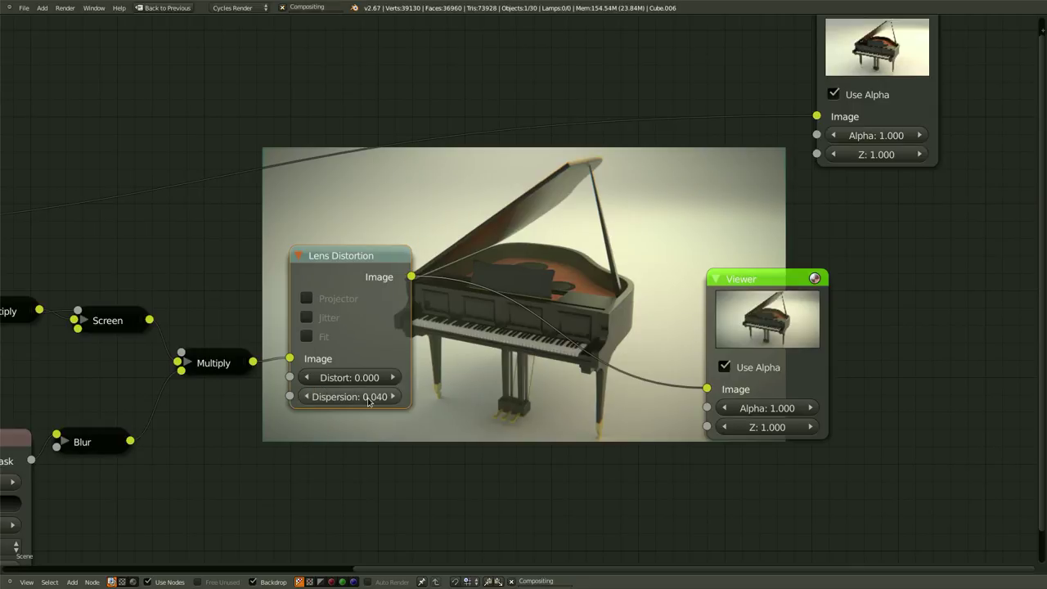
- Collapse the Lens Distortion node, place it beside the vignette Multiply node and save over the file
scroll(578, 241, "up", 2)
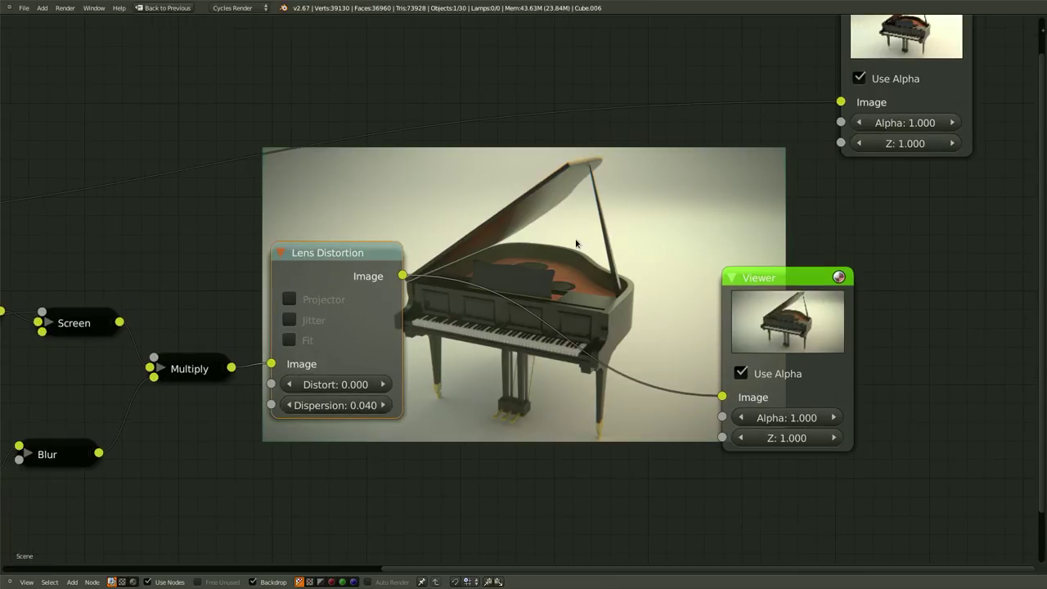
middle_click_drag(537, 310, 473, 351)
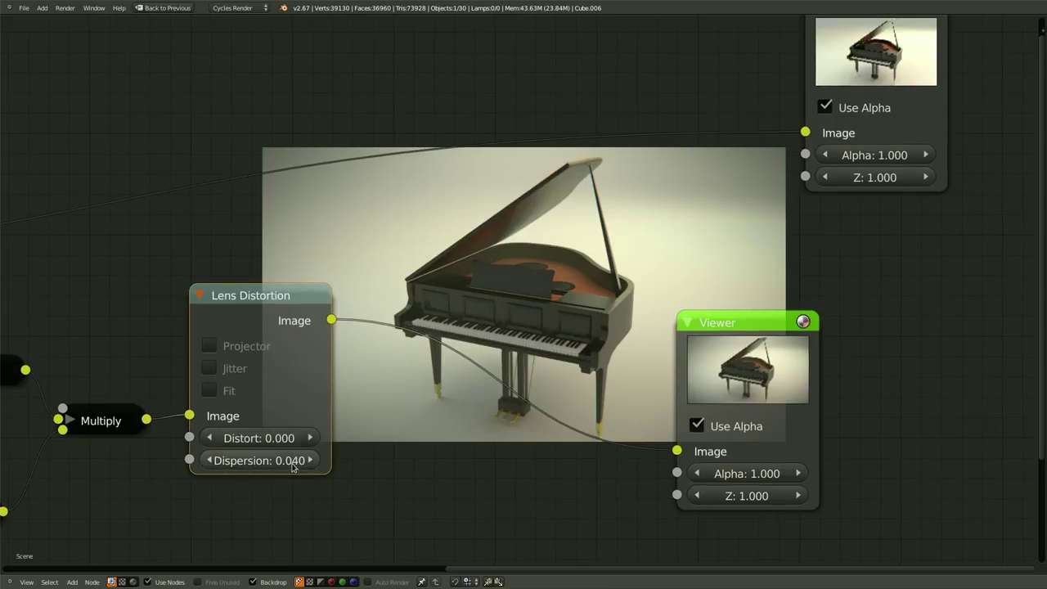
middle_click_drag(425, 486, 503, 486)
scroll(502, 486, "down", 1)
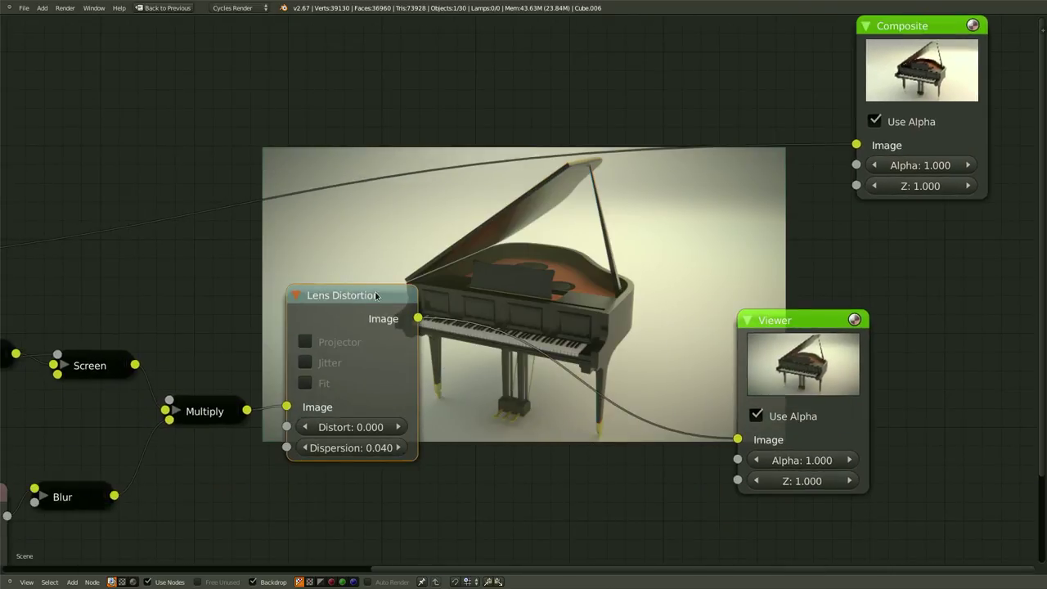
key("h")
left_click_drag(346, 296, 338, 407)
middle_click_drag(549, 483, 523, 450)
key("ctrl+s")
left_click(523, 450)
- Collapse the Ellipse Mask node and move it closer to its Blur node
middle_click_drag(285, 500, 386, 510)
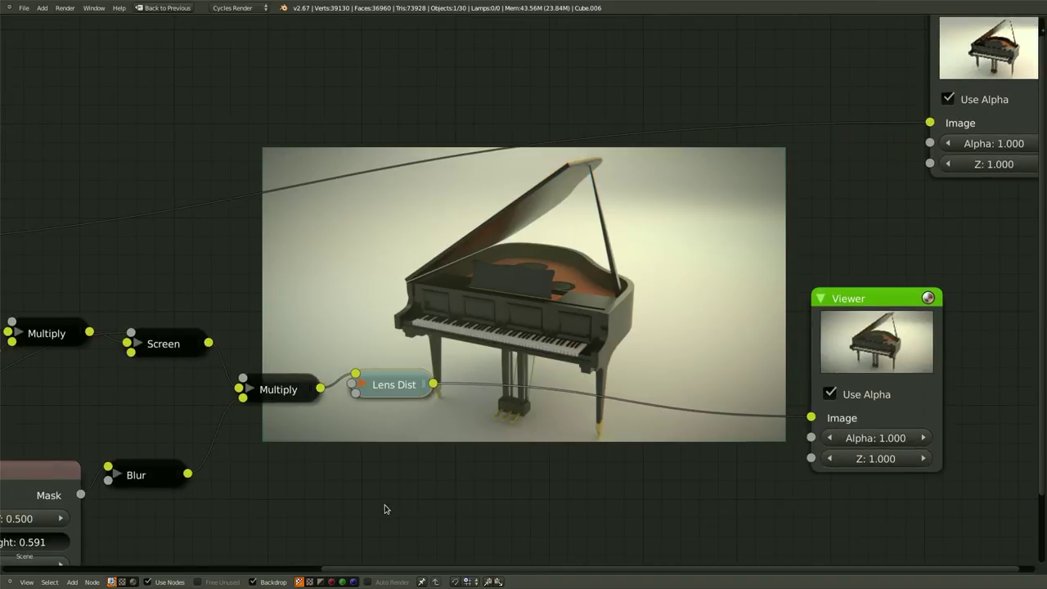
scroll(364, 472, "down", 4)
middle_click_drag(364, 468, 619, 458)
left_click(425, 415)
key("h")
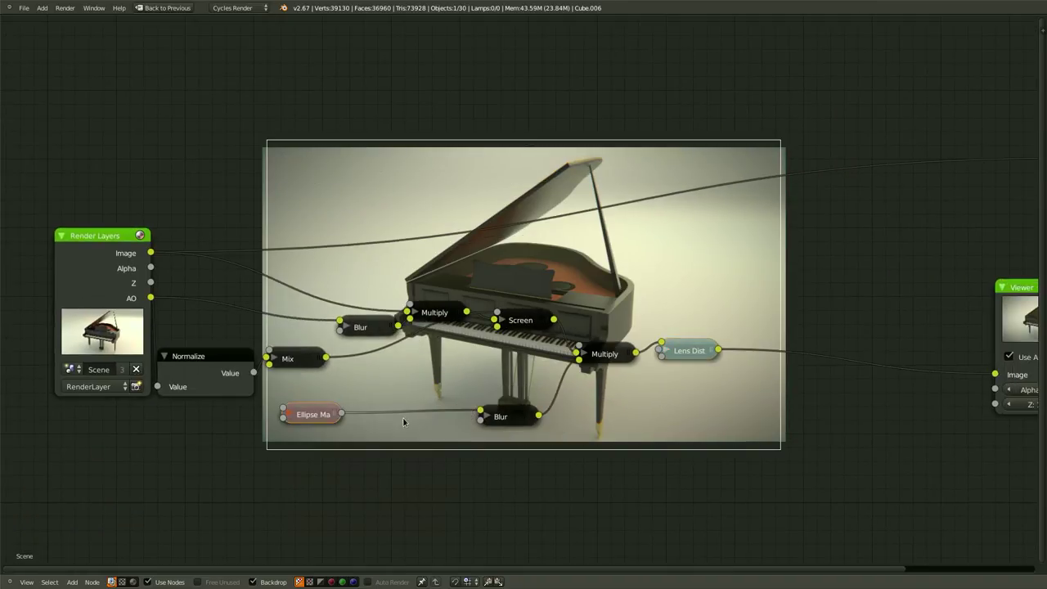
left_click_drag(337, 416, 447, 416)
left_click(597, 458)
- Deselect all nodes and save over the existing blend file
key("a")
scroll(614, 458, "down", 2)
middle_click_drag(696, 461, 545, 451)
key("ctrl+s")
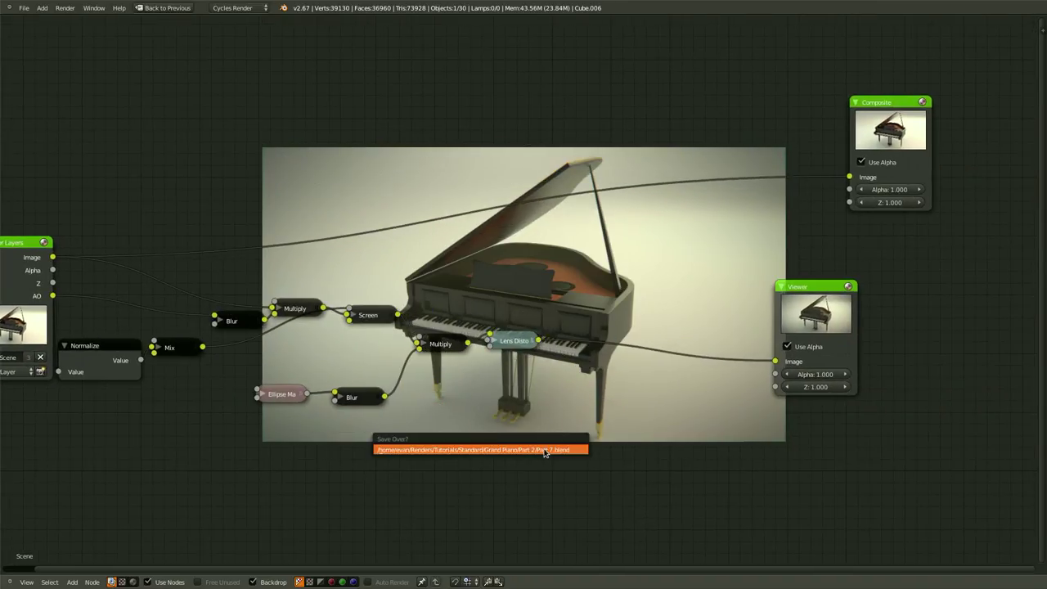
left_click(545, 450)
- Collapse the Normalize node and clear the selection
left_click(110, 354)
key("h")
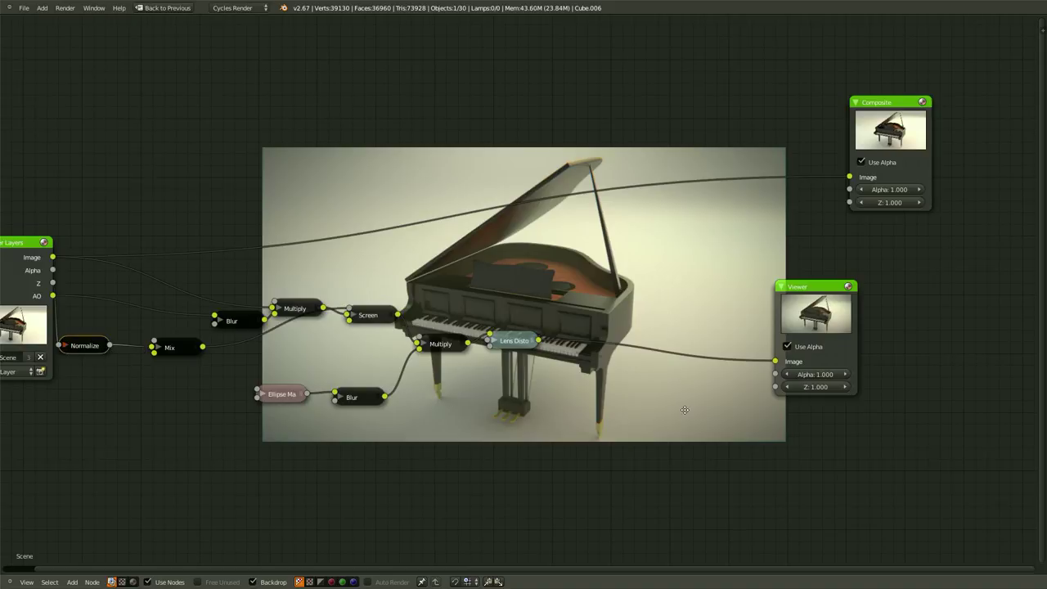
middle_click_drag(684, 410, 543, 410)
scroll(542, 410, "down", 1)
middle_click_drag(421, 421, 549, 416)
key("a")
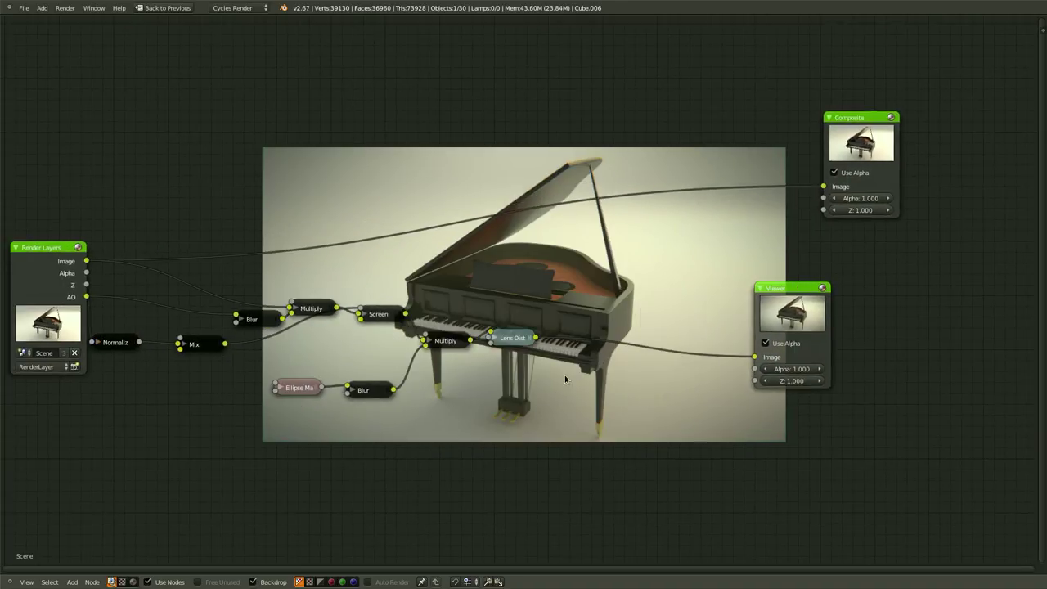
- Move the Viewer node much farther away from the Lens Distortion node
scroll(564, 375, "down", 2)
middle_click_drag(561, 377, 495, 413)
left_click_drag(669, 336, 1046, 335)
middle_click_drag(665, 393, 846, 395)
middle_click_drag(687, 378, 743, 436)
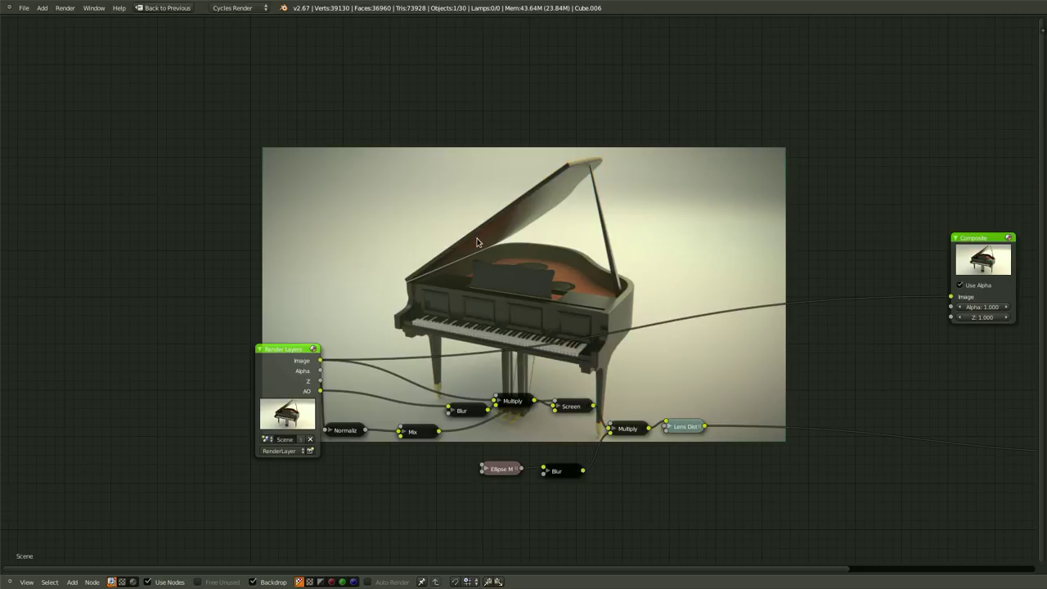
- Move the group of effect nodes from Normalize through Lens Distortion lower in the node tree, then deselect them
middle_click_drag(559, 390, 529, 290)
scroll(529, 290, "up", 1)
key("b")
left_click_drag(627, 278, 473, 379)
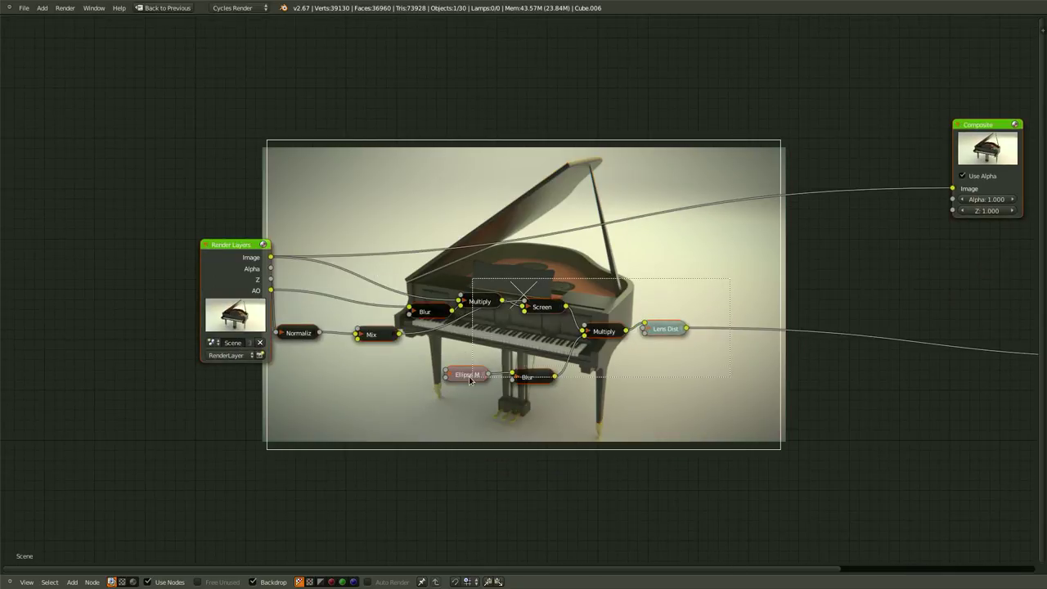
key("b")
left_click_drag(714, 284, 314, 427)
key("g")
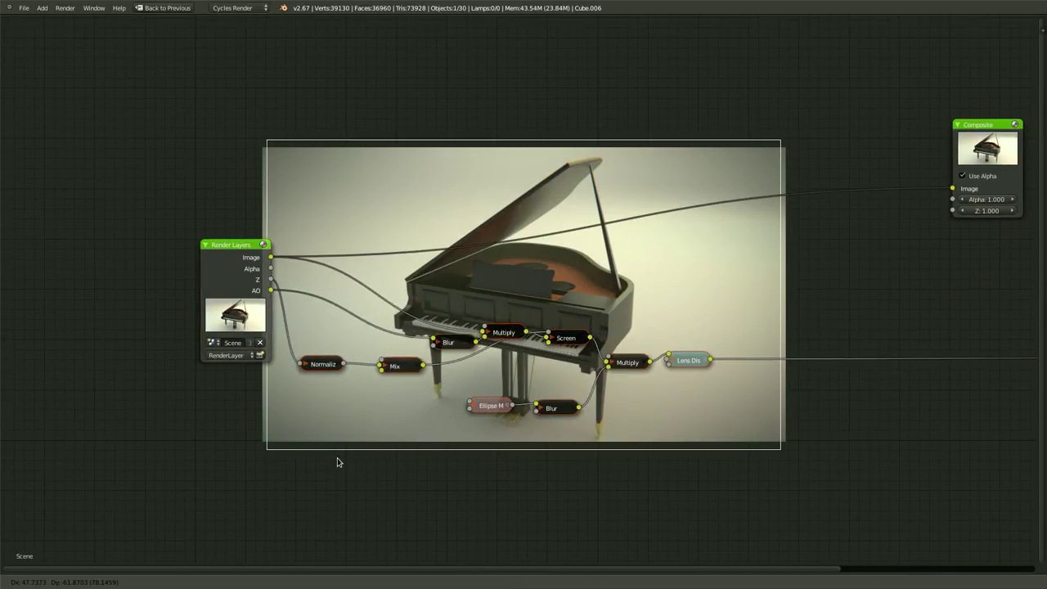
left_click(343, 369)
middle_click_drag(358, 380, 363, 422)
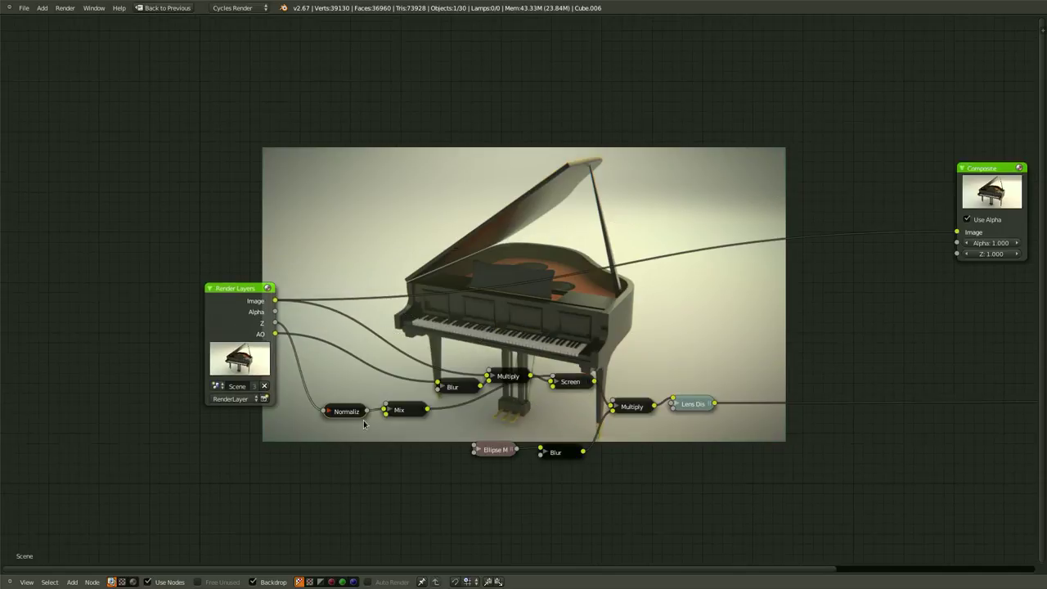
key("a")
- Add an RGB Curves node and place it above the Render Layers node
middle_click_drag(346, 283, 355, 348)
key("shift+a")
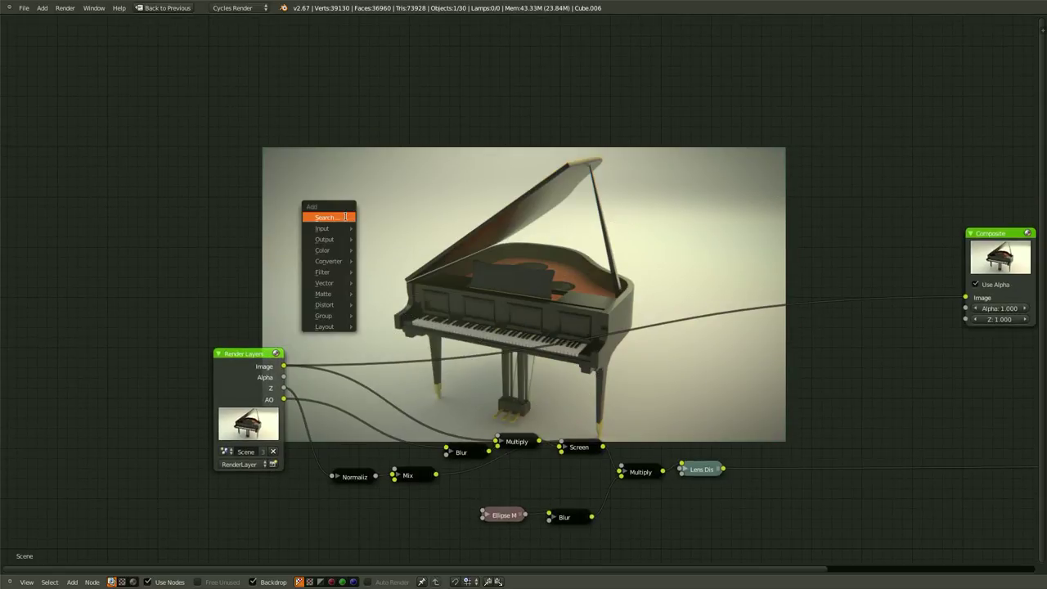
left_click(345, 216)
type("rgb")
key("Down")
key("Down")
key("Down")
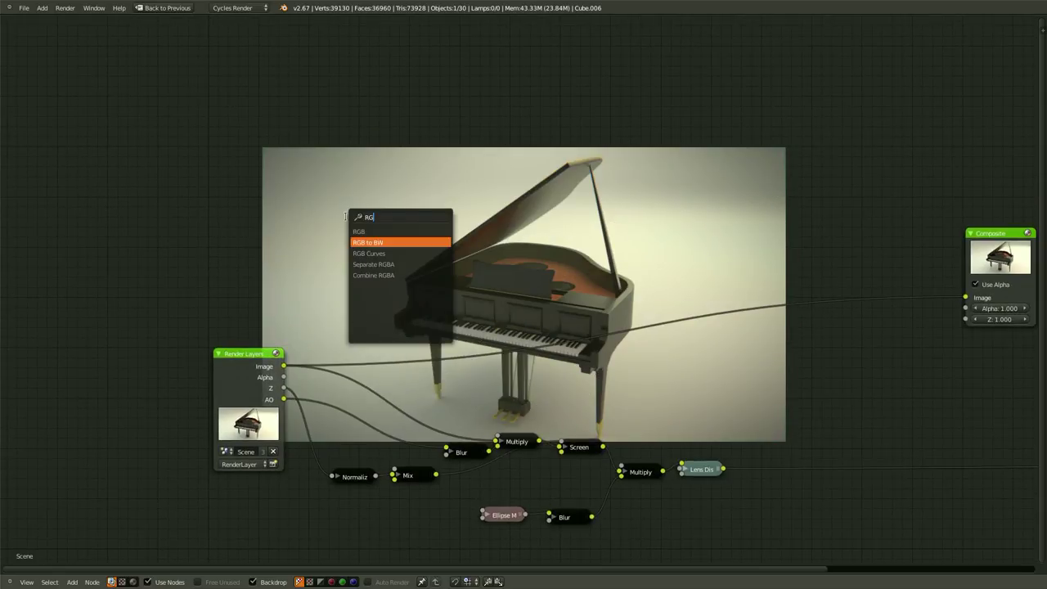
key("Return")
left_click_drag(393, 227, 393, 159)
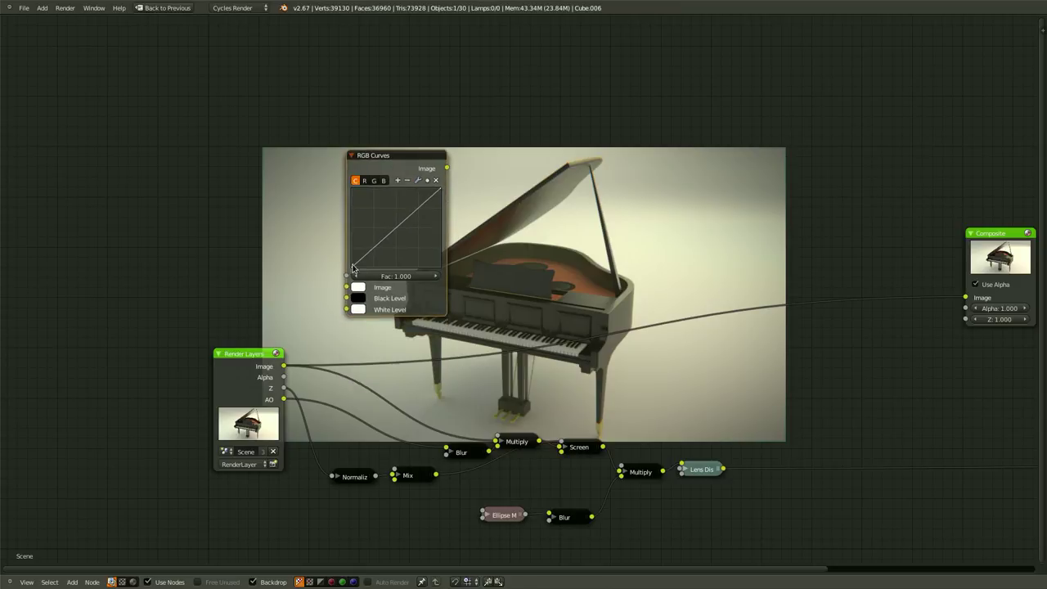
- Feed the Render Layers Image output into the RGB Curves node and preview its result through the Viewer
left_click_drag(293, 303, 284, 366)
left_click(423, 175, "ctrl+shift")
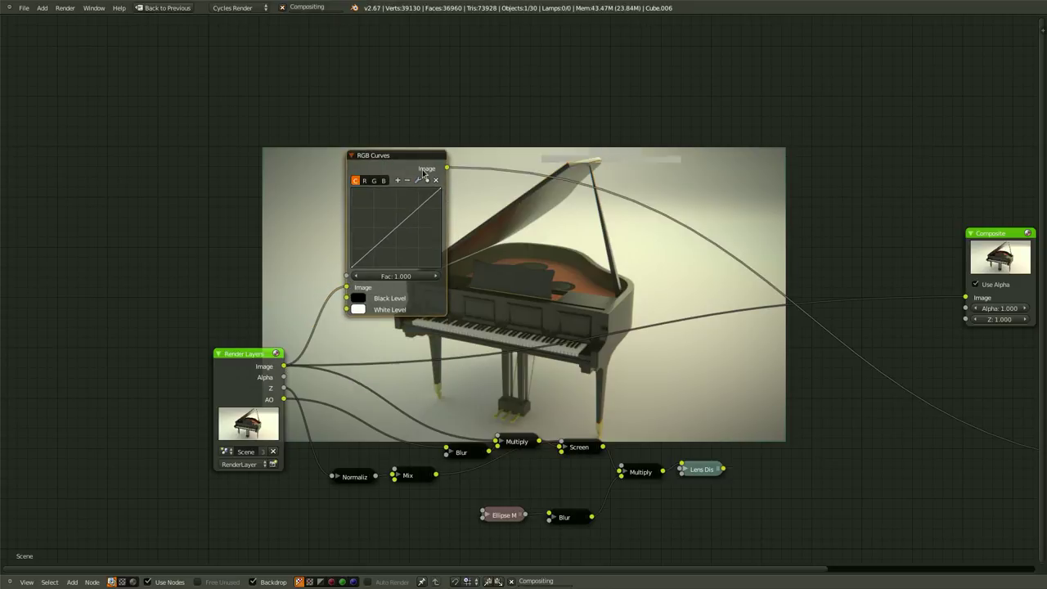
middle_click_drag(617, 264, 615, 404)
scroll(614, 403, "up", 1)
scroll(485, 440, "up", 1)
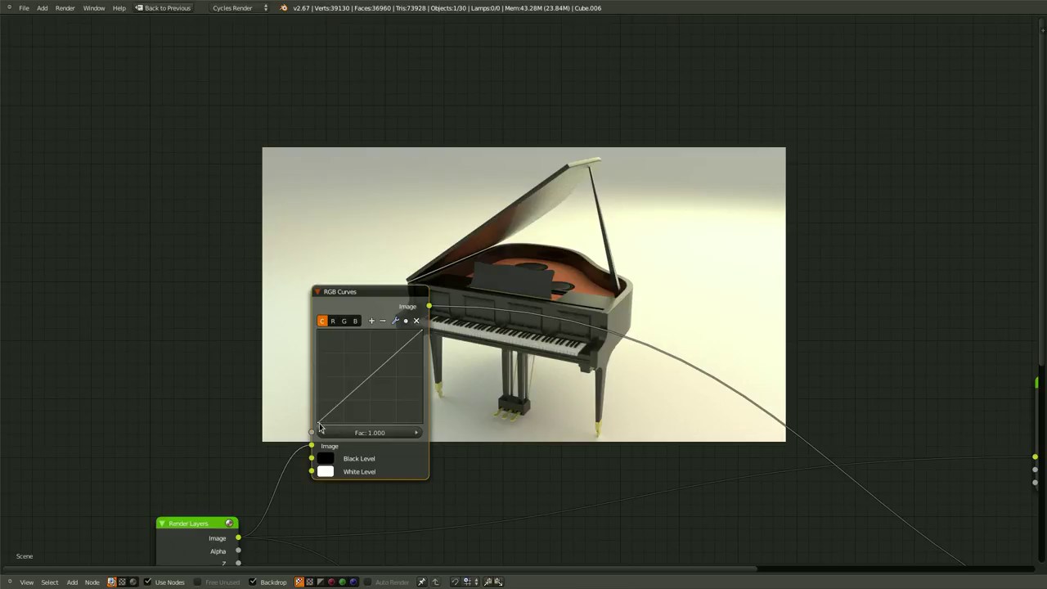
- Try an RGB curve with its lower point at X 0.43889, Y 0 and its upper point at X 1.0, Y 0.10625
left_click_drag(327, 427, 342, 430)
left_click_drag(332, 428, 377, 427)
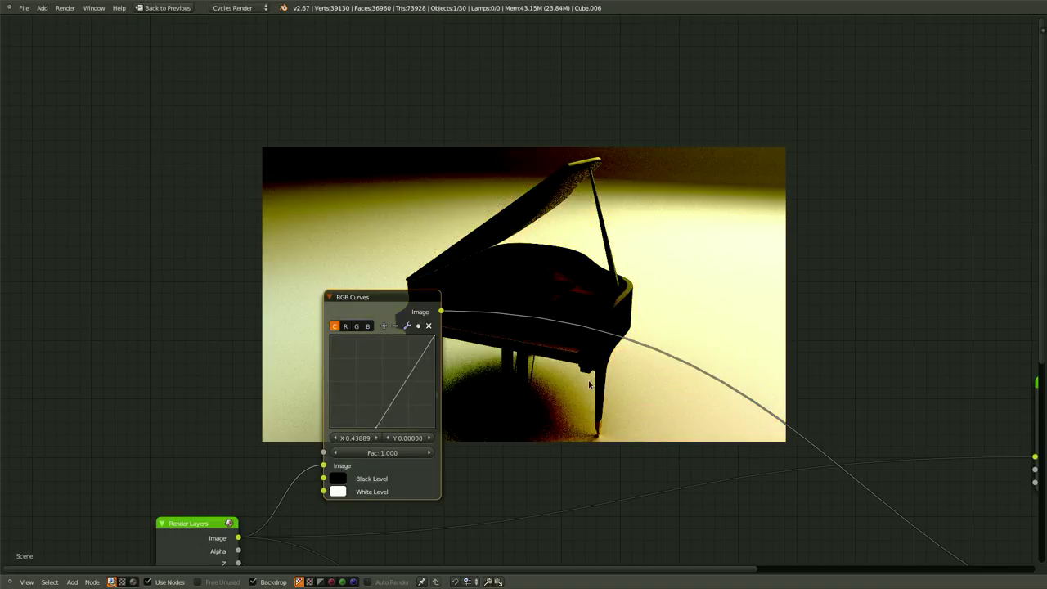
middle_click_drag(437, 330, 517, 319)
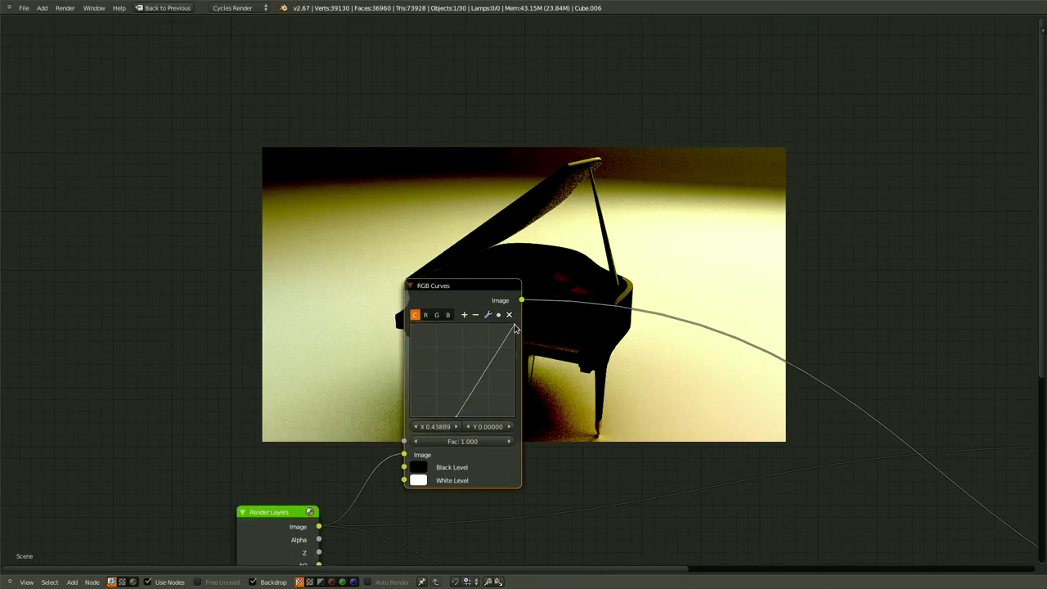
left_click_drag(515, 326, 546, 413)
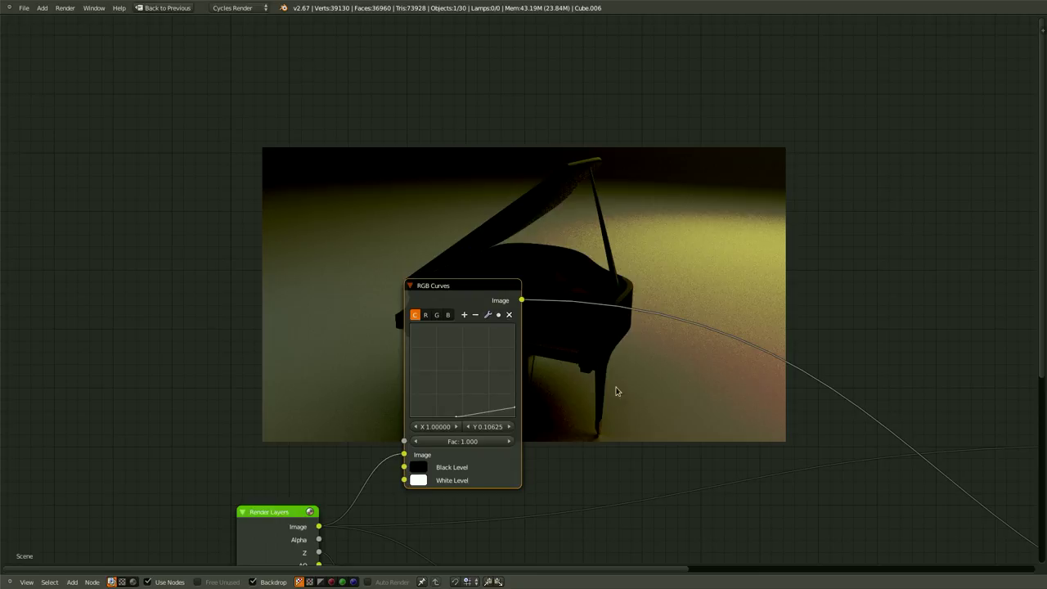
- Reset the RGB curve's lower point to 0, 0, raise its upper point to Y 0.14375, and shift the node slightly
left_click_drag(456, 412, 409, 440)
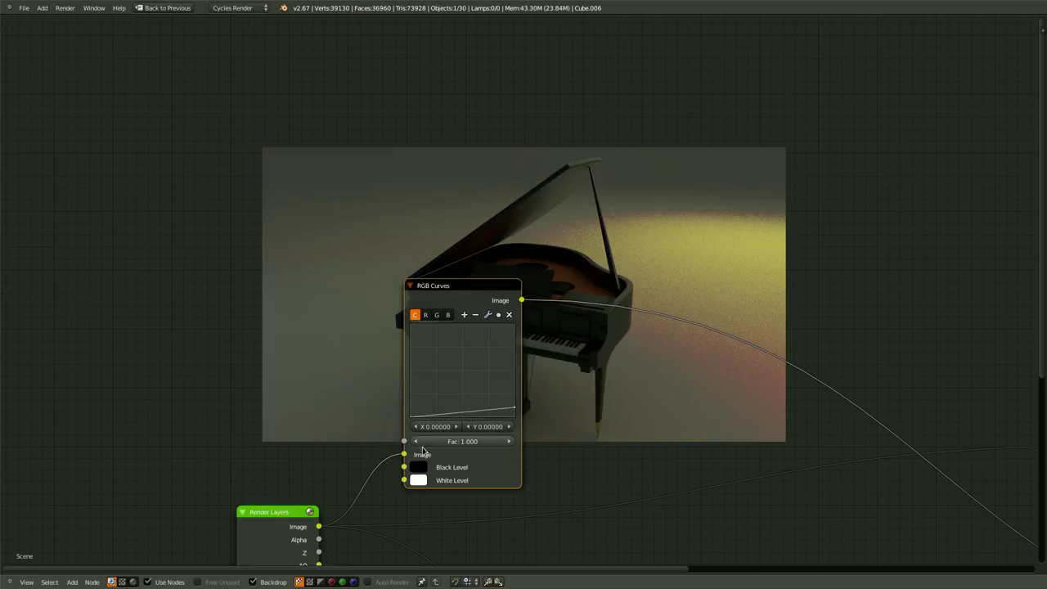
left_click_drag(515, 411, 515, 406)
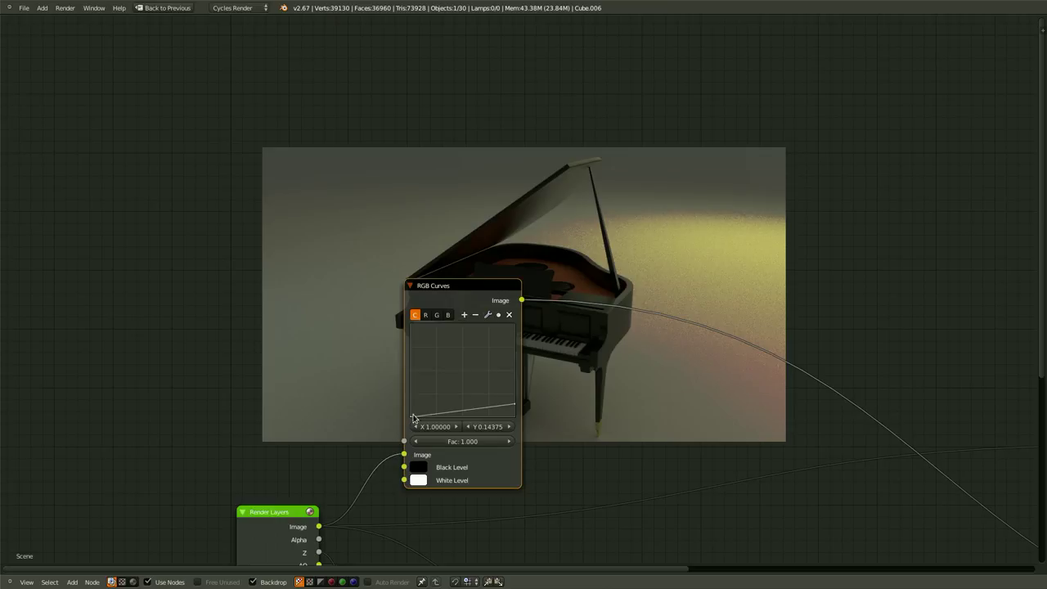
left_click_drag(477, 284, 455, 283)
- Duplicate the Normalize node and insert the copy into the link after the RGB Curves node
scroll(535, 390, "down", 2)
middle_click_drag(536, 392, 555, 306)
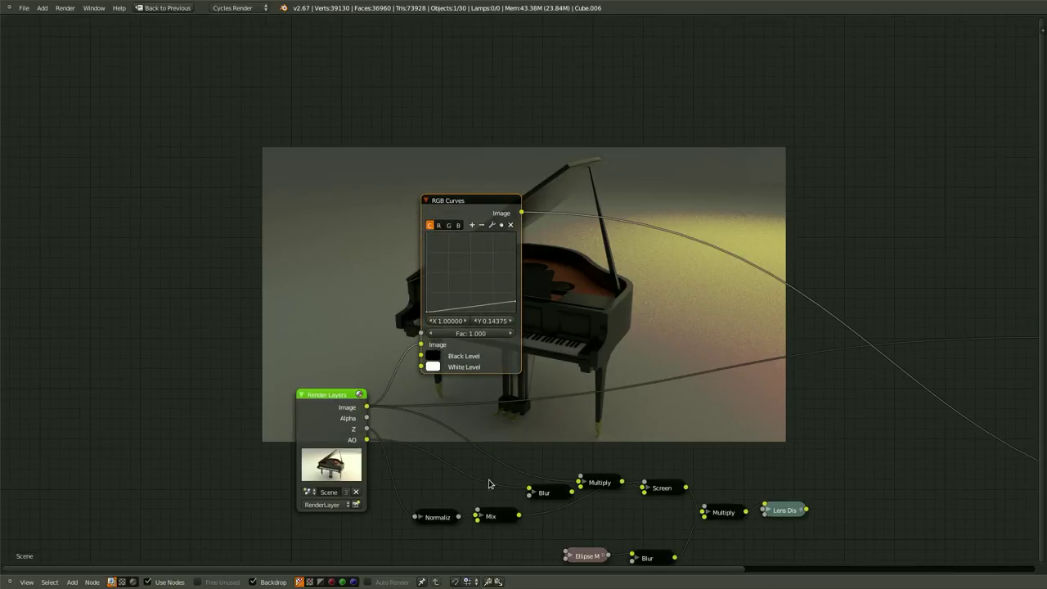
right_click(426, 518)
right_click(439, 517)
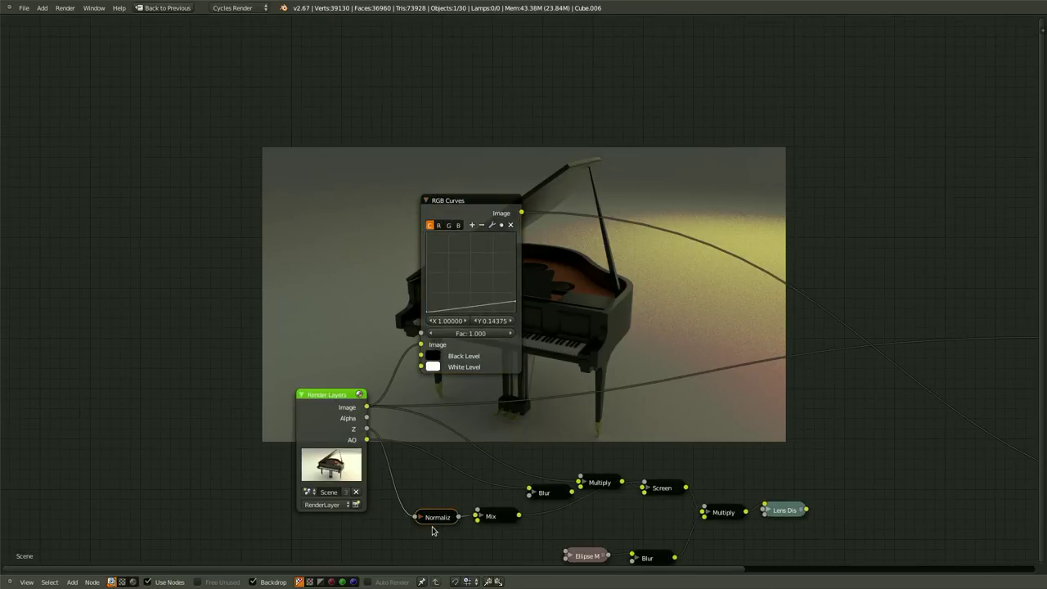
key("shift+d")
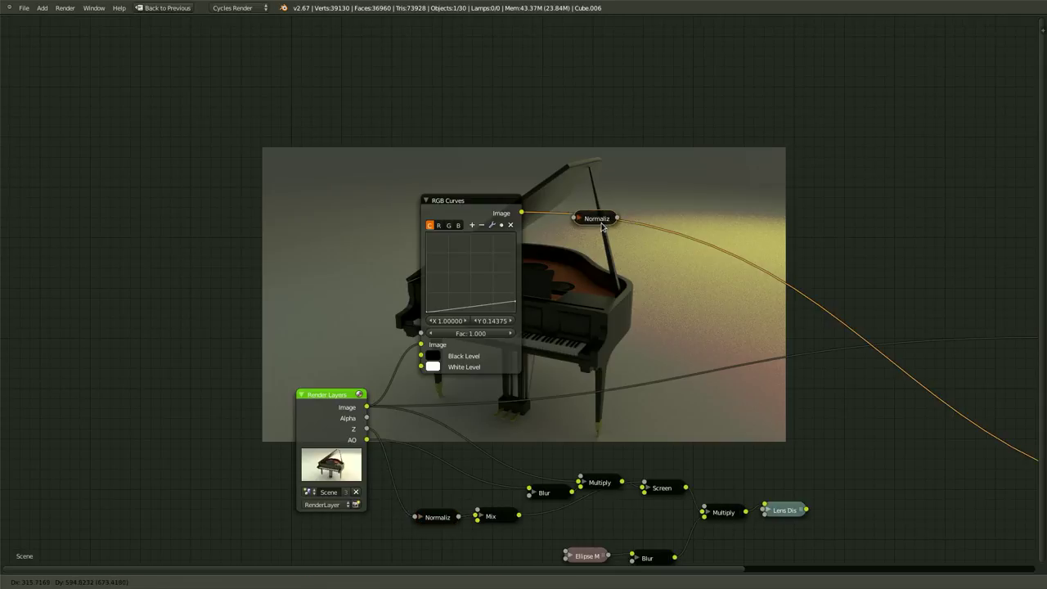
left_click(600, 230)
key("g")
left_click(567, 274)
- Duplicate the RGB Curves node and insert the copy into the link after the duplicated Normalize node
middle_click_drag(567, 275, 448, 354)
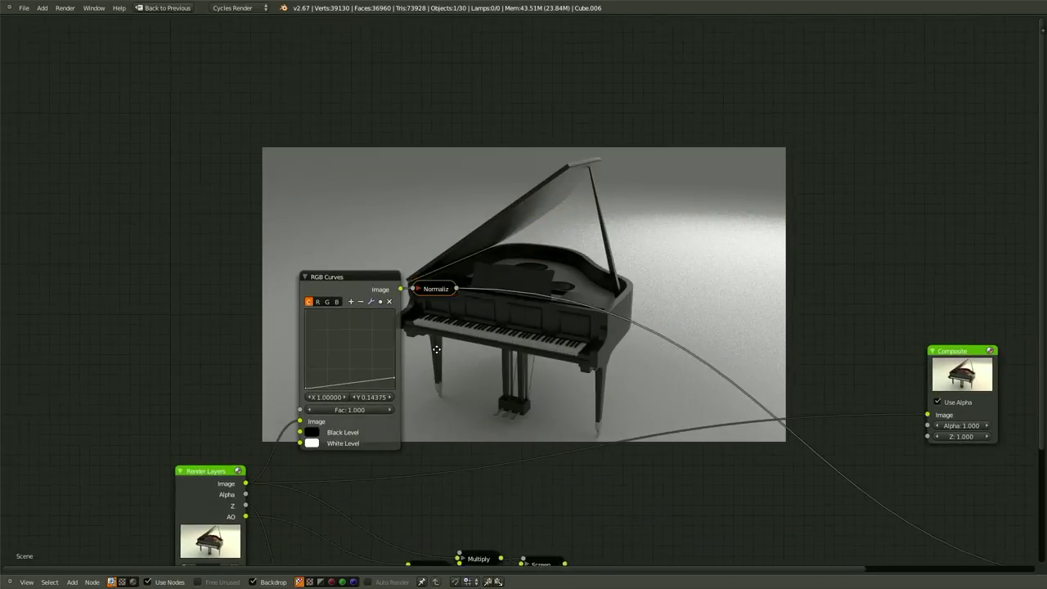
scroll(462, 350, "up", 1)
right_click(295, 276)
key("shift+d")
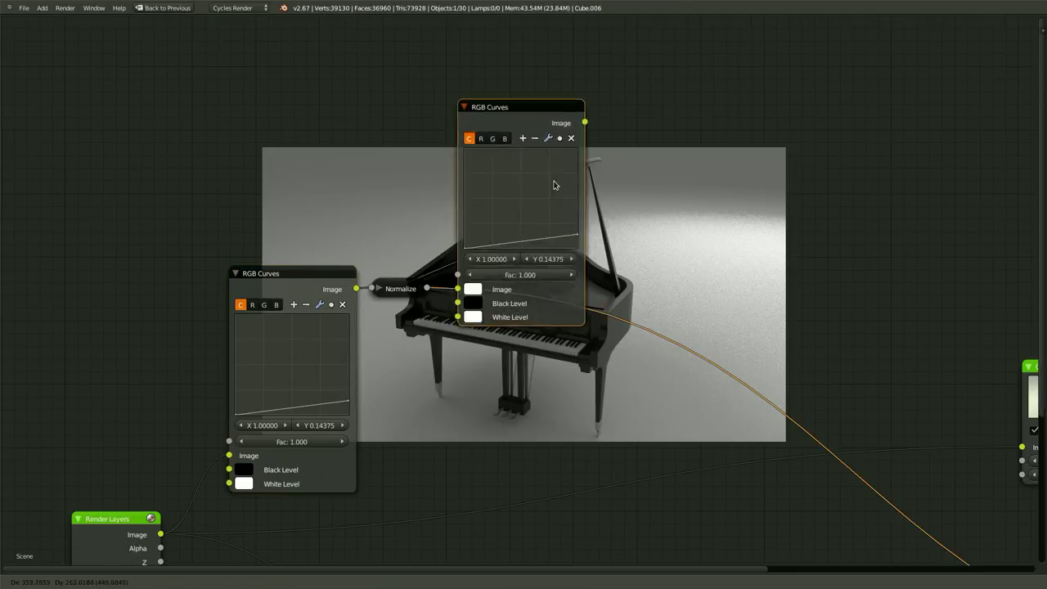
left_click(523, 388)
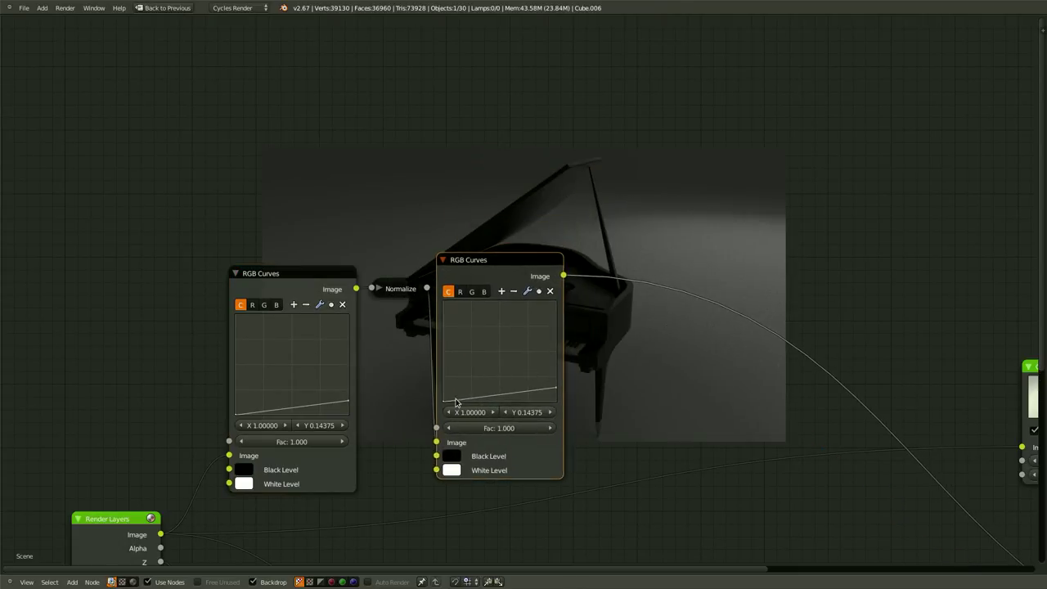
- Isolate the brightest highlights with the second RGB curve: lower point at X 0.62778, Y 0, upper point at about Y 0.41
left_click_drag(446, 404, 555, 359)
left_click(555, 389)
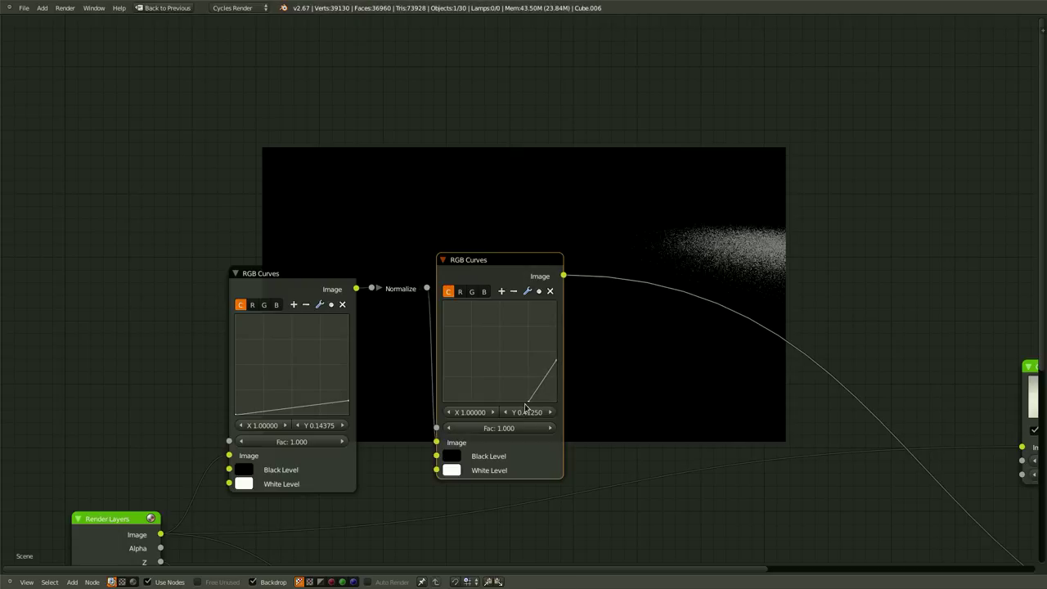
mouse_move(526, 407)
left_mouse_down()
mouse_move(498, 405)
mouse_move(514, 408)
left_mouse_up()
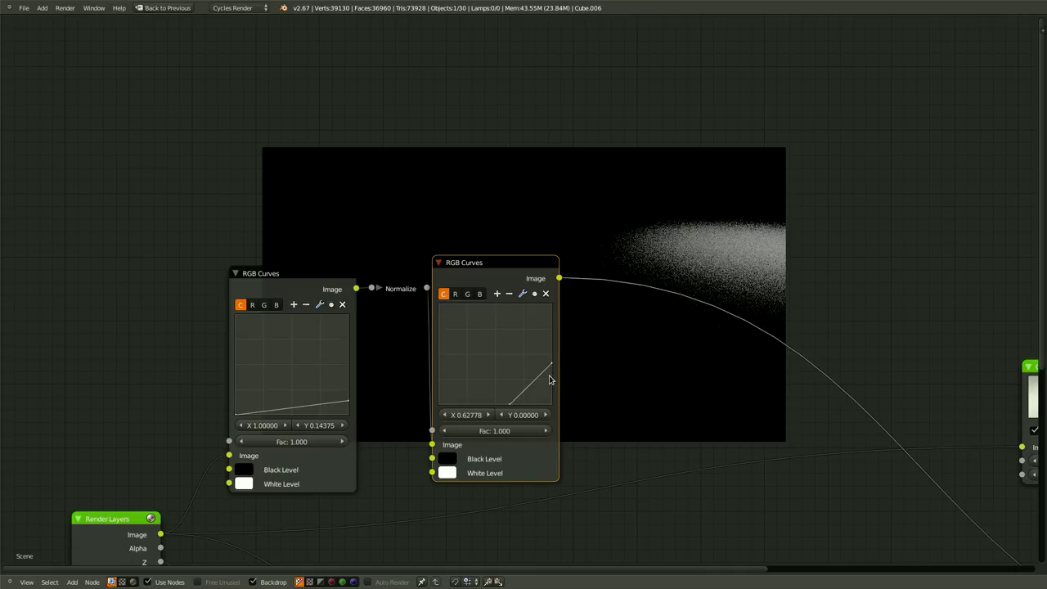
scroll(586, 361, "down", 2)
scroll(587, 360, "up", 2)
scroll(517, 291, "up", 1)
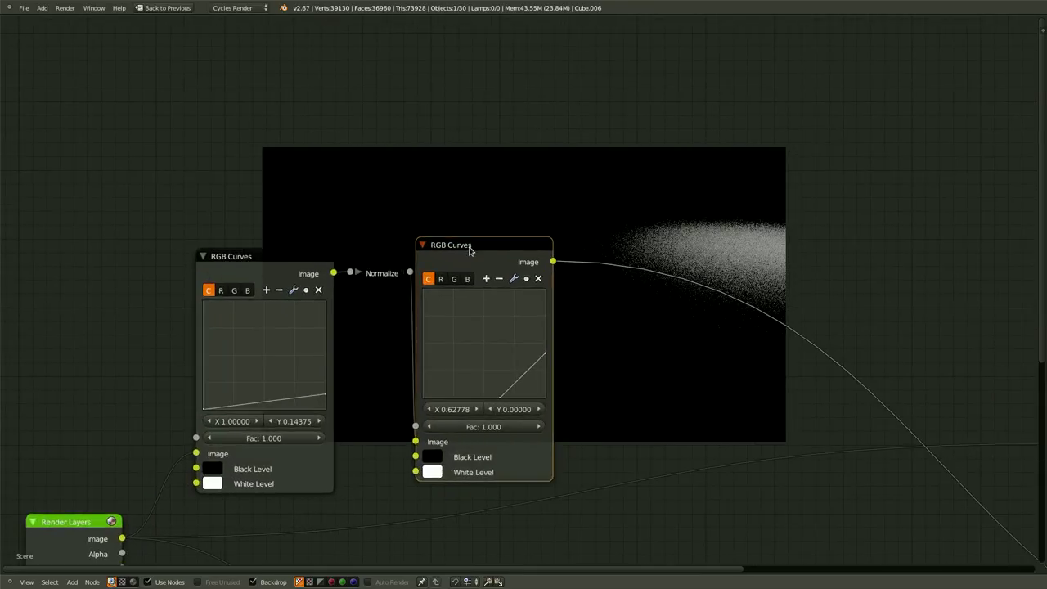
- Collapse both RGB Curves nodes and line them up on either side of the Normalize node
key("h")
left_click(288, 265)
key("h")
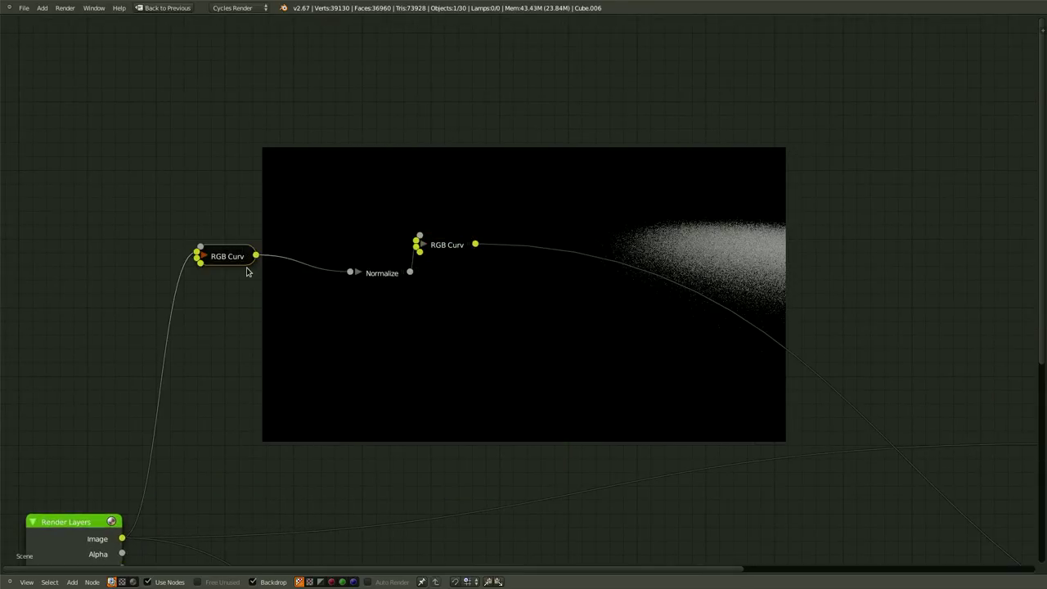
left_click_drag(247, 266, 300, 283)
left_click_drag(459, 246, 463, 275)
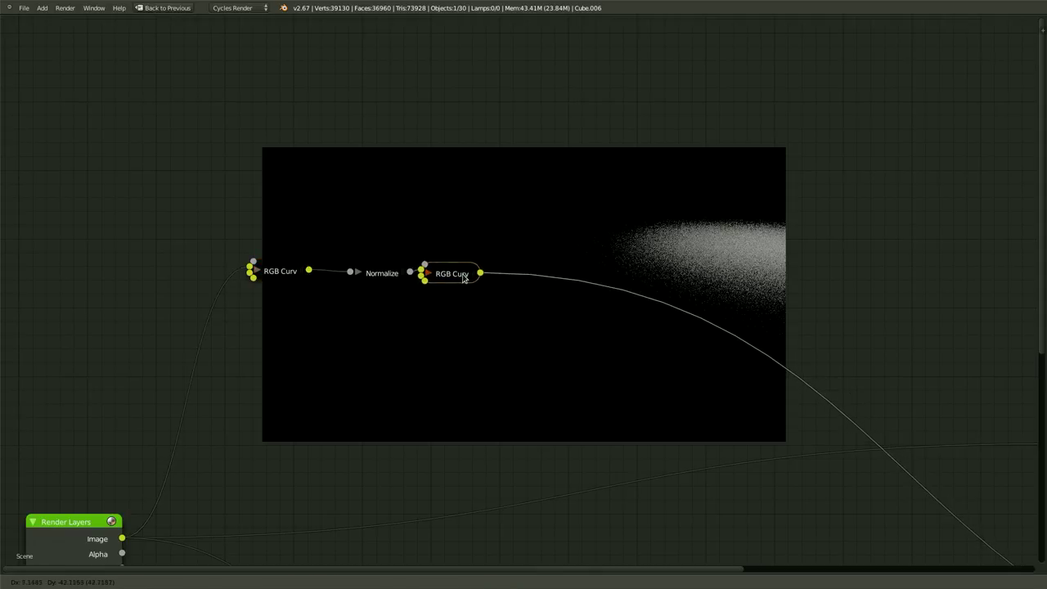
left_click(463, 278)
- Save over the existing blend file Part 7.blend
key("Home")
key("ctrl+s")
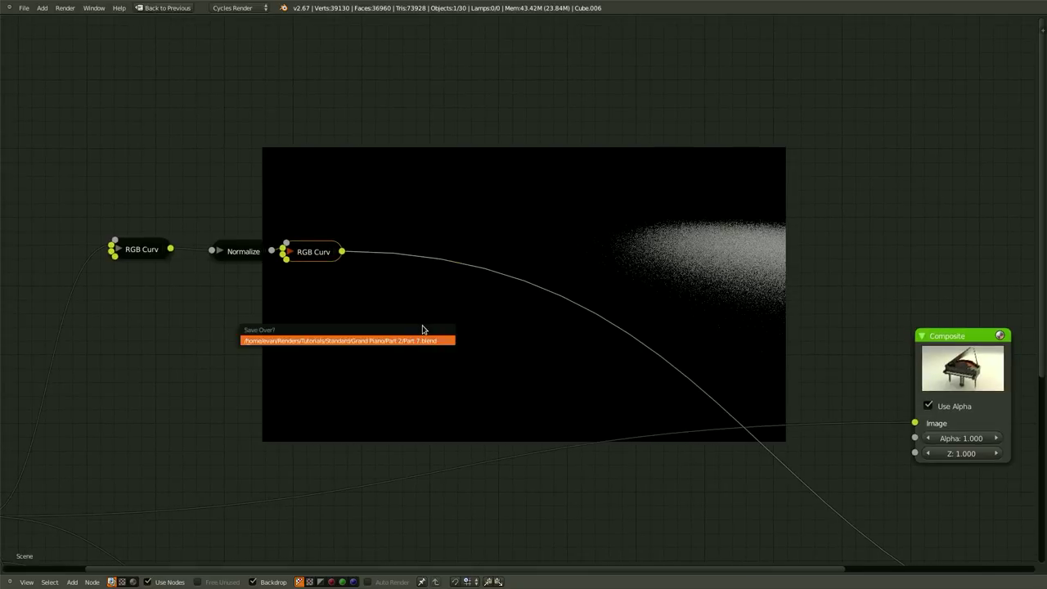
key("Return")
- Add a Blur node and insert it into the link after the second RGB Curves node
key("space")
type("Blu")
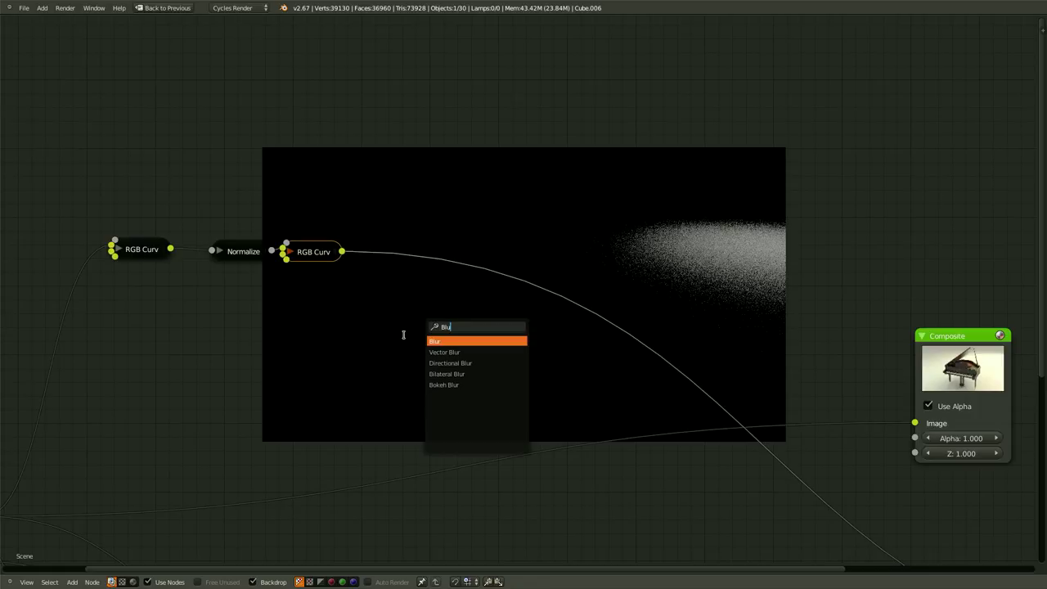
key("Return")
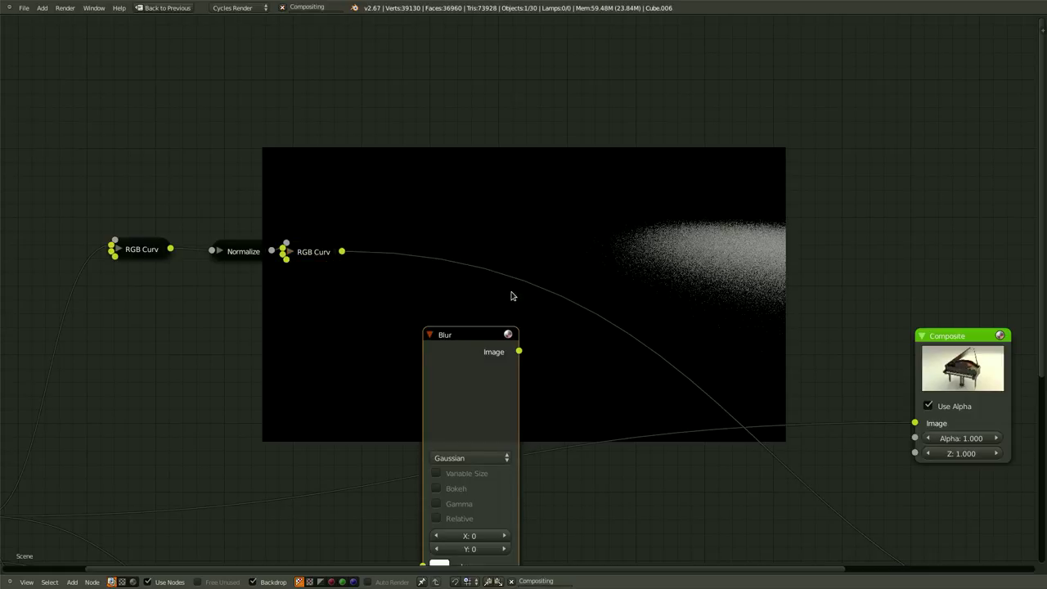
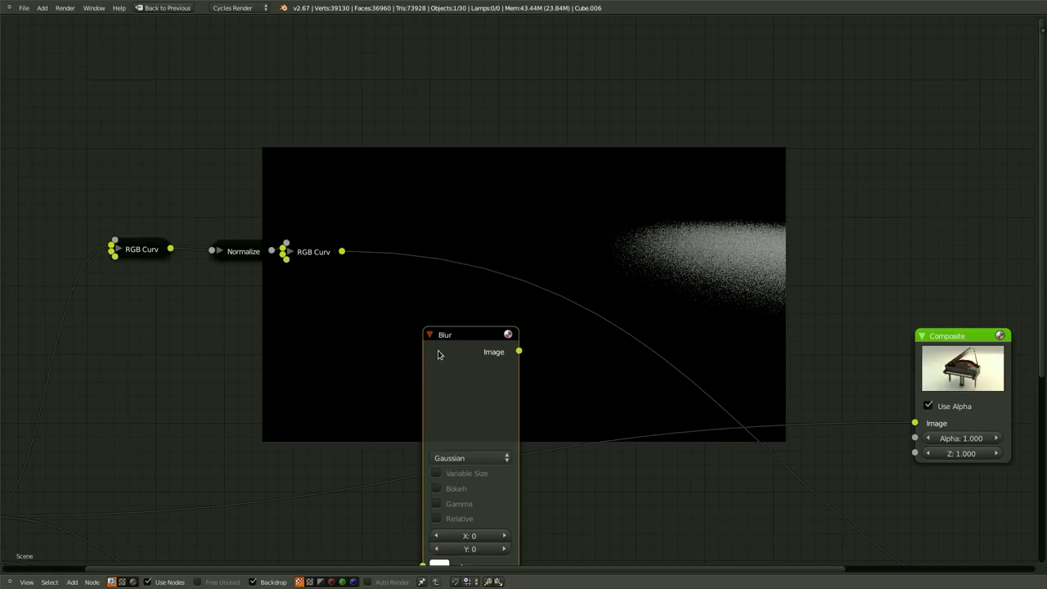
left_click(434, 205)
left_click_drag(459, 320, 420, 272)
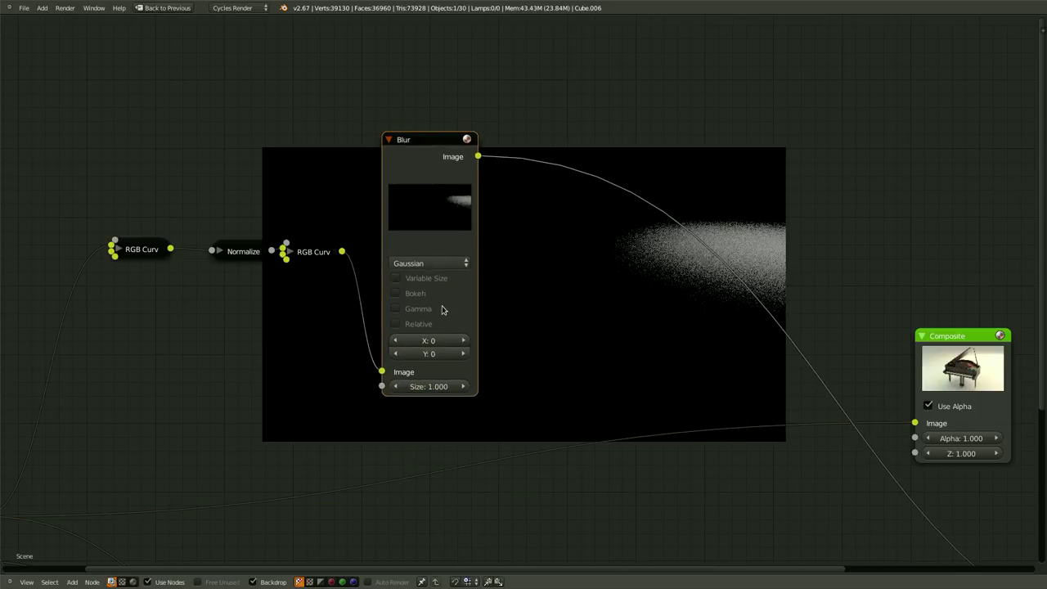
- Set the new Blur node to Fast Gaussian with X and Y sizes of 5
left_click(443, 267)
left_click(449, 179)
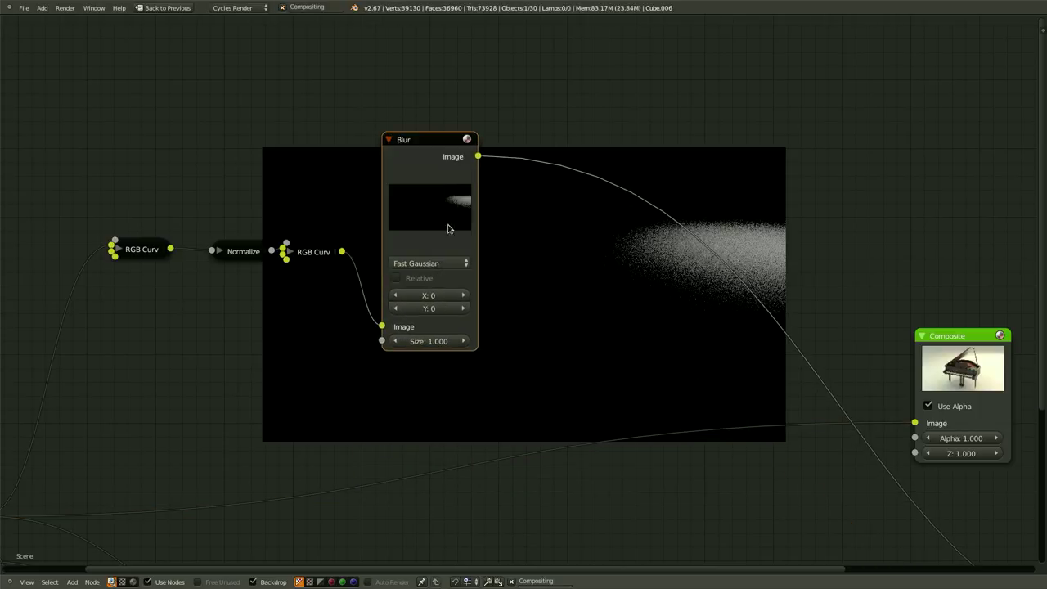
left_click(464, 296)
left_click(464, 296)
left_click(464, 295)
left_click(464, 296)
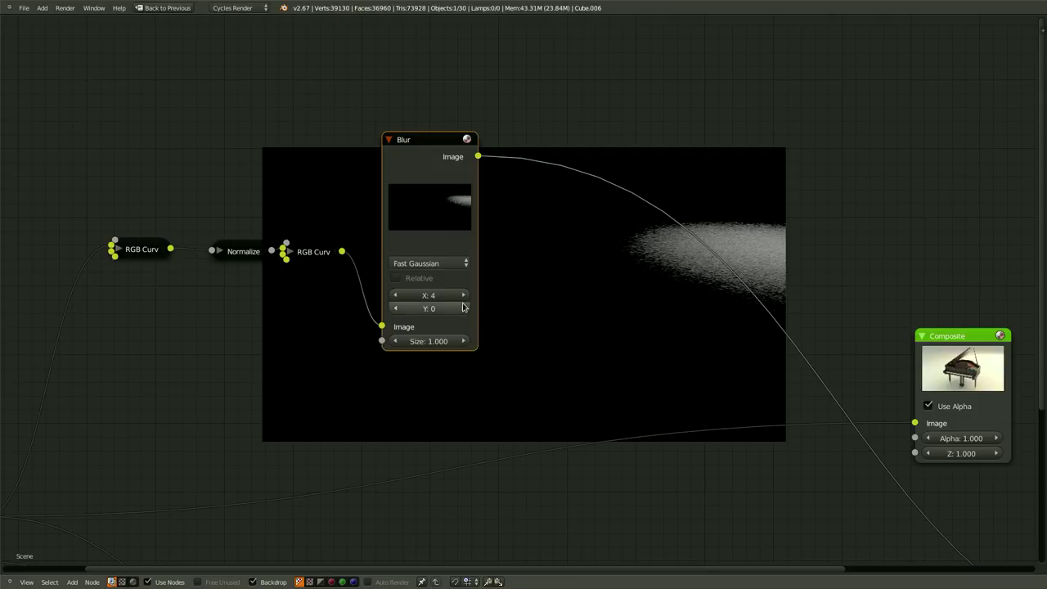
left_click(463, 308)
left_click(463, 309)
left_click(463, 308)
left_click(463, 309)
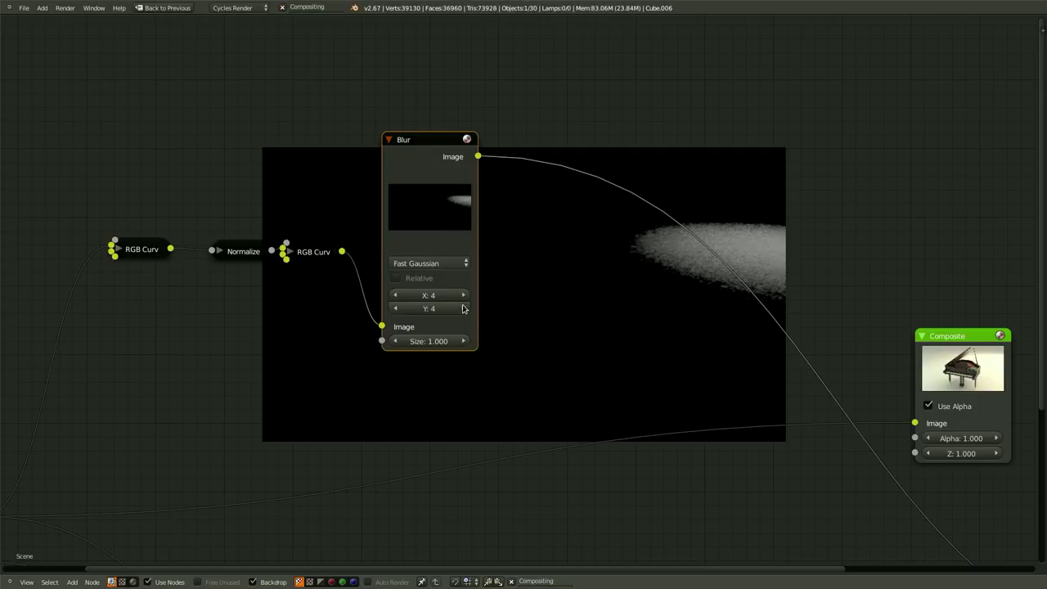
left_click(463, 295)
left_click(464, 309)
- Collapse the Blur node and move it right beside the second RGB Curves node
middle_click_drag(557, 384, 575, 423)
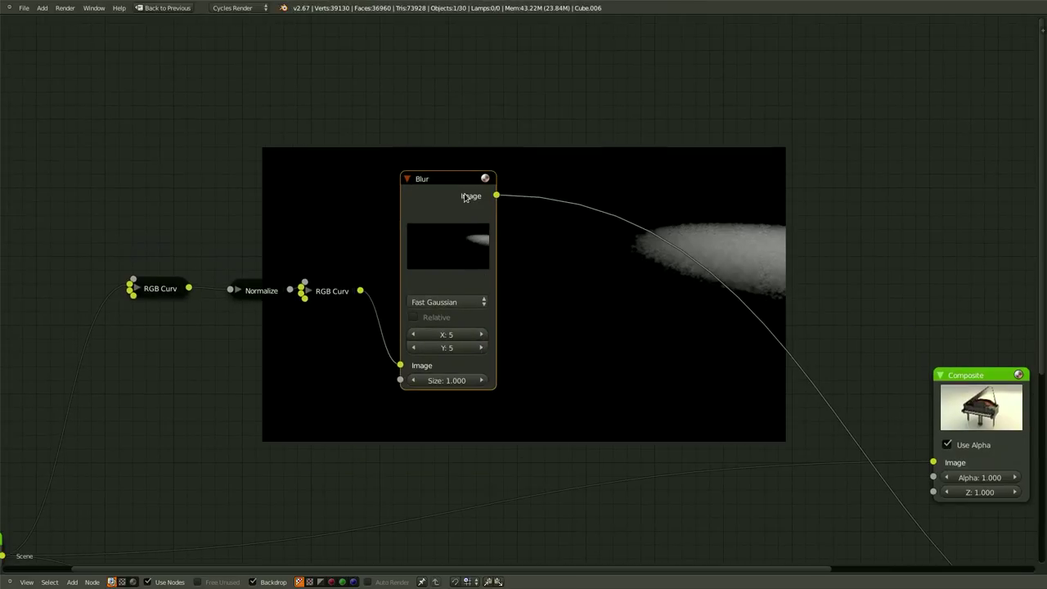
key("h")
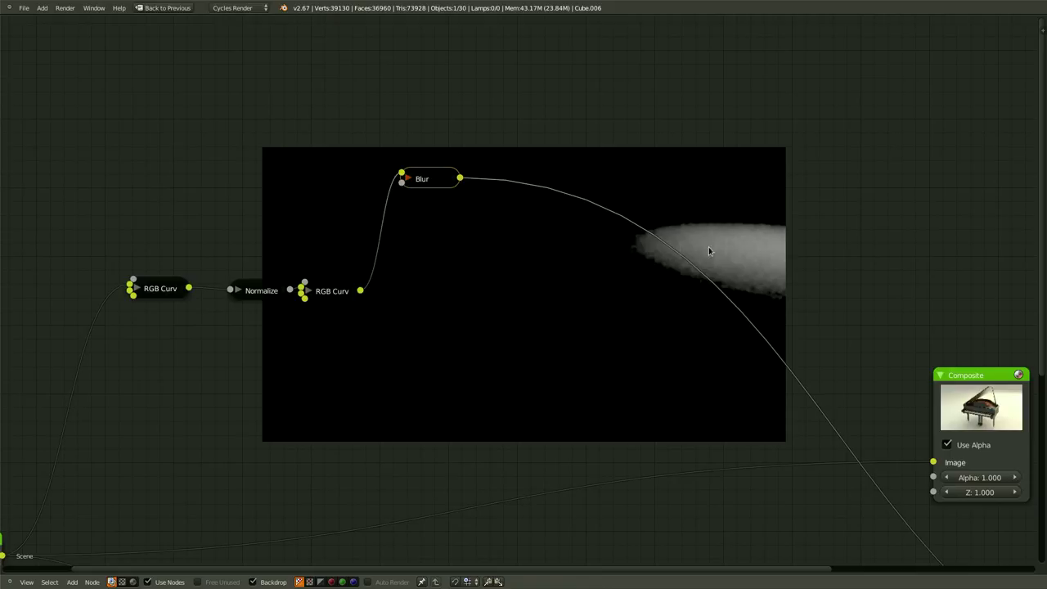
key("g")
left_click(385, 315)
middle_click_drag(428, 373, 383, 367)
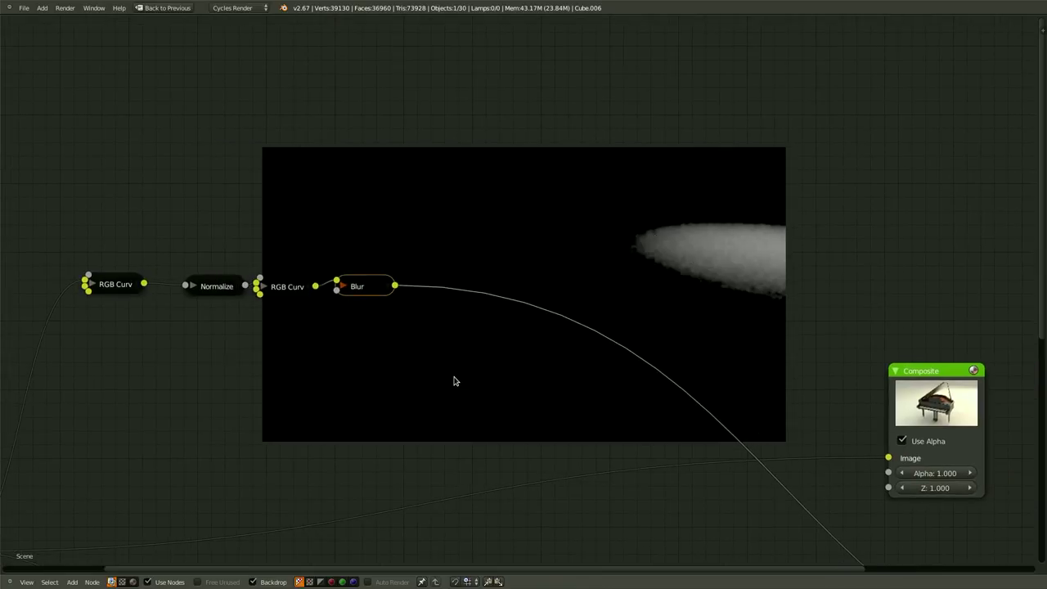
- Add a Glare node and insert it into the link after the Blur node
key("shift+a")
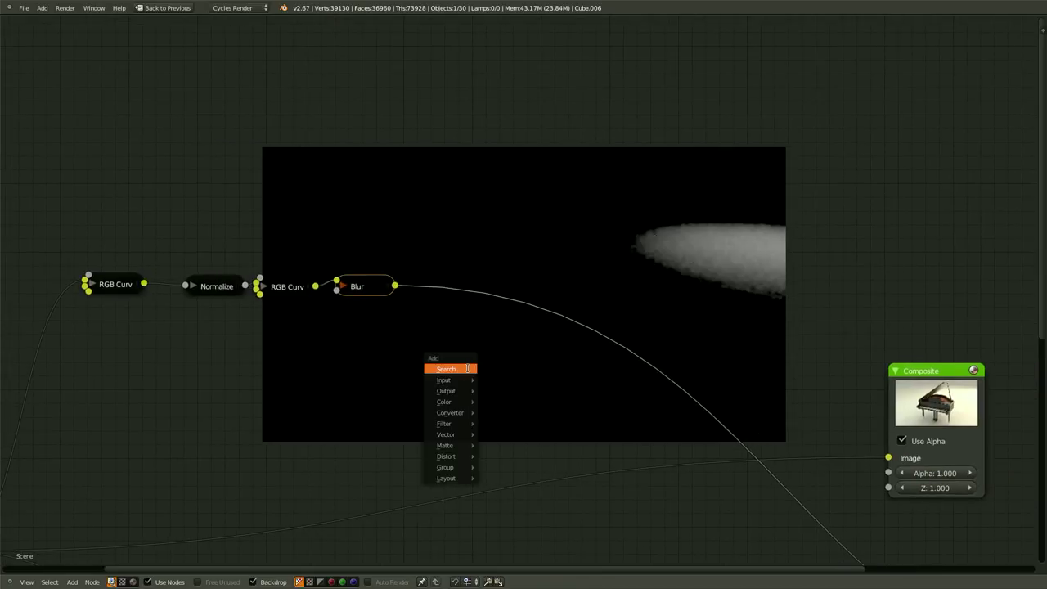
left_click(467, 369)
type("glare")
key("Return")
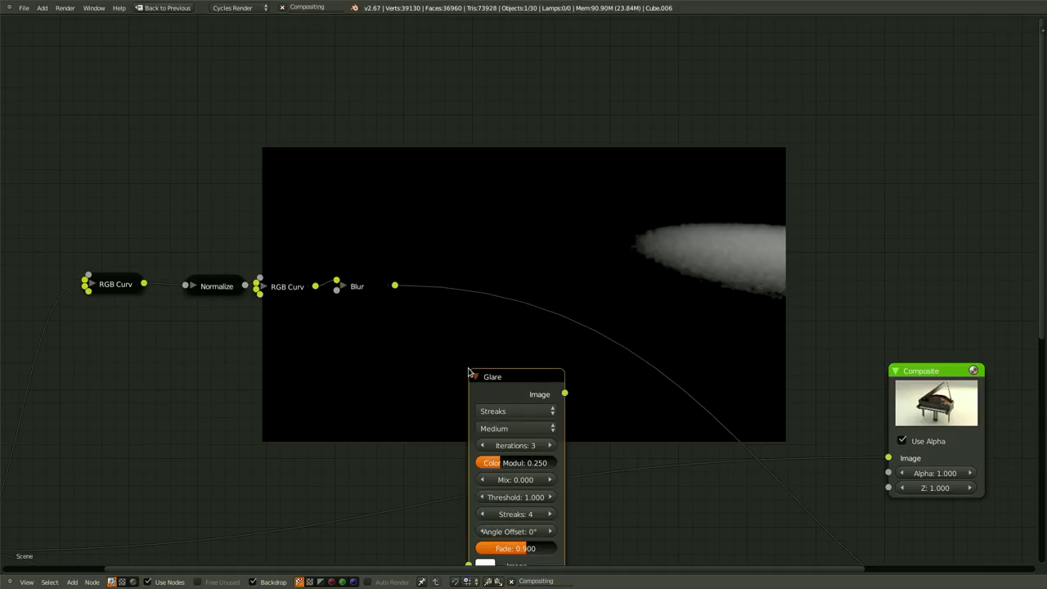
left_click(470, 219)
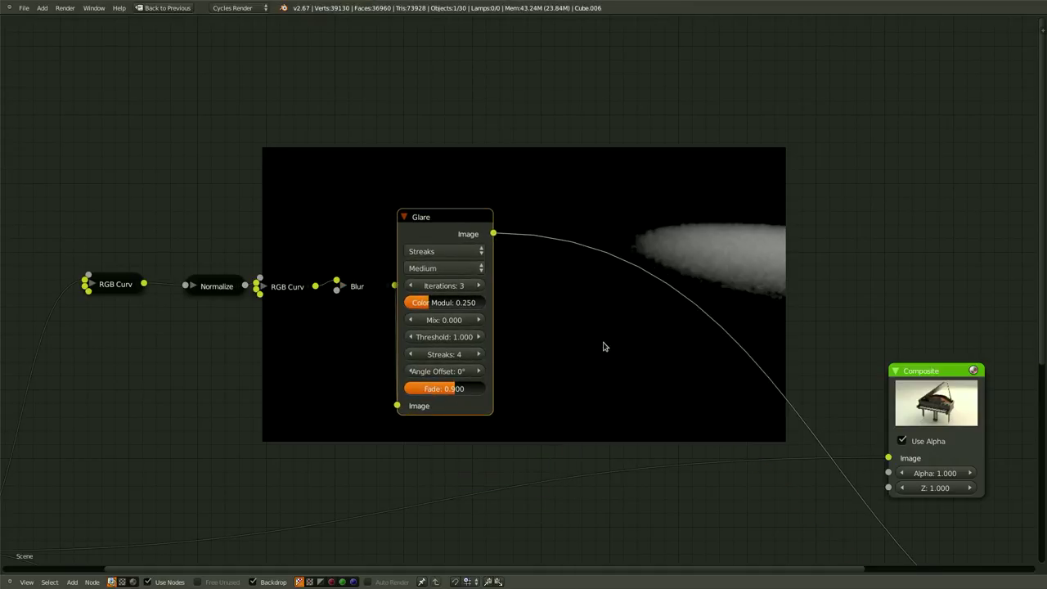
key("g")
left_click(494, 250)
scroll(458, 311, "up", 1)
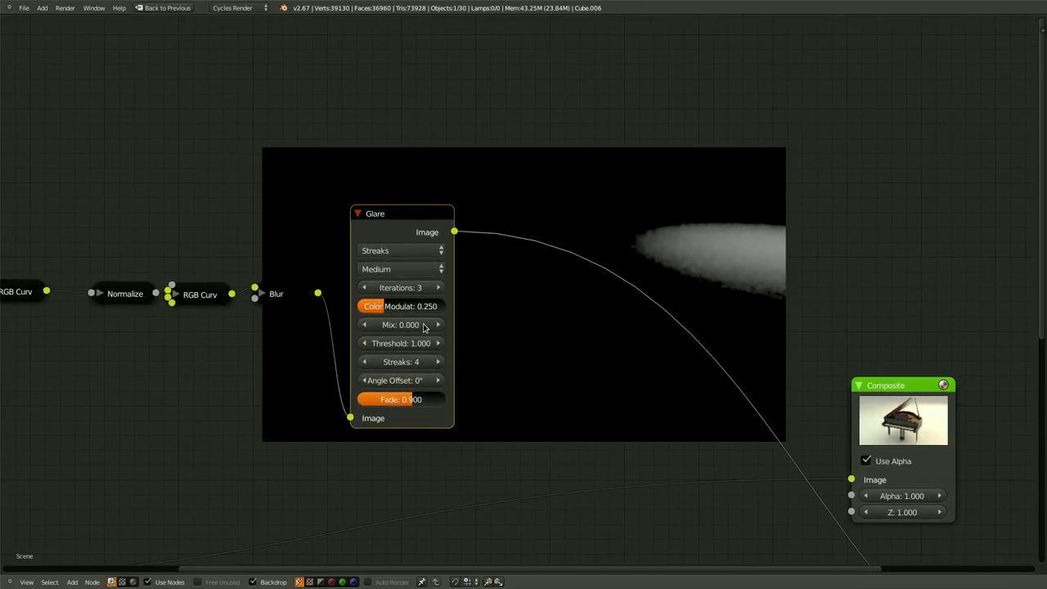
- Set the Glare node's type to Ghosts and its quality to High
left_click(398, 252)
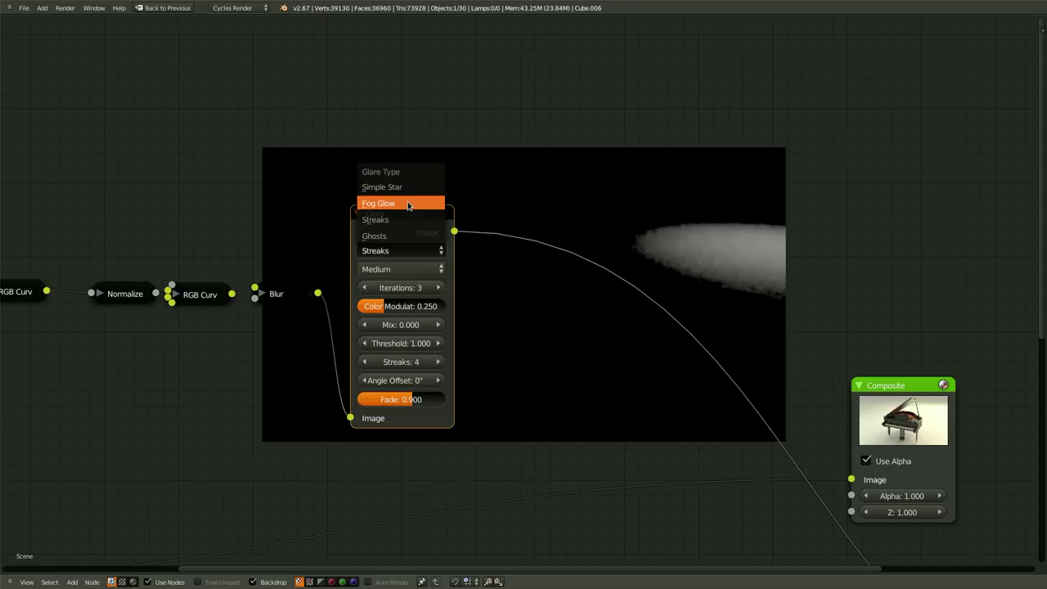
left_click(394, 236)
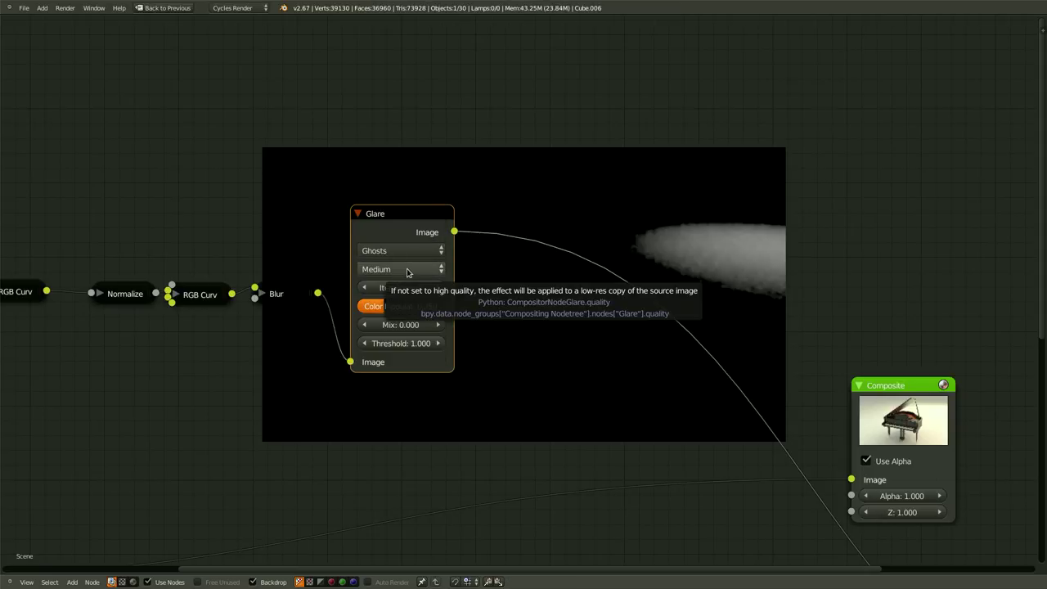
left_click(400, 275)
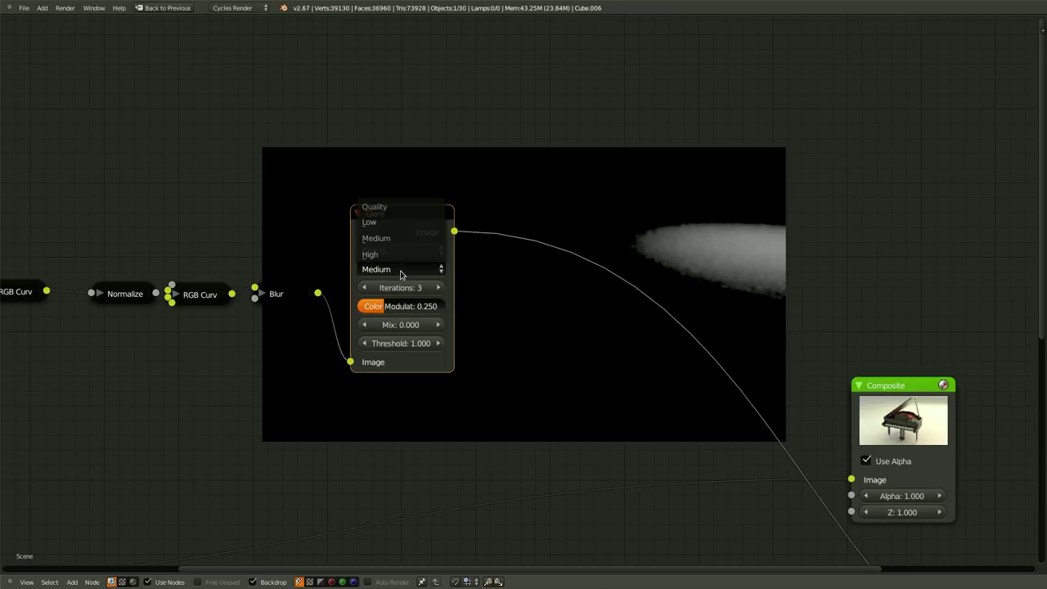
left_click(401, 269)
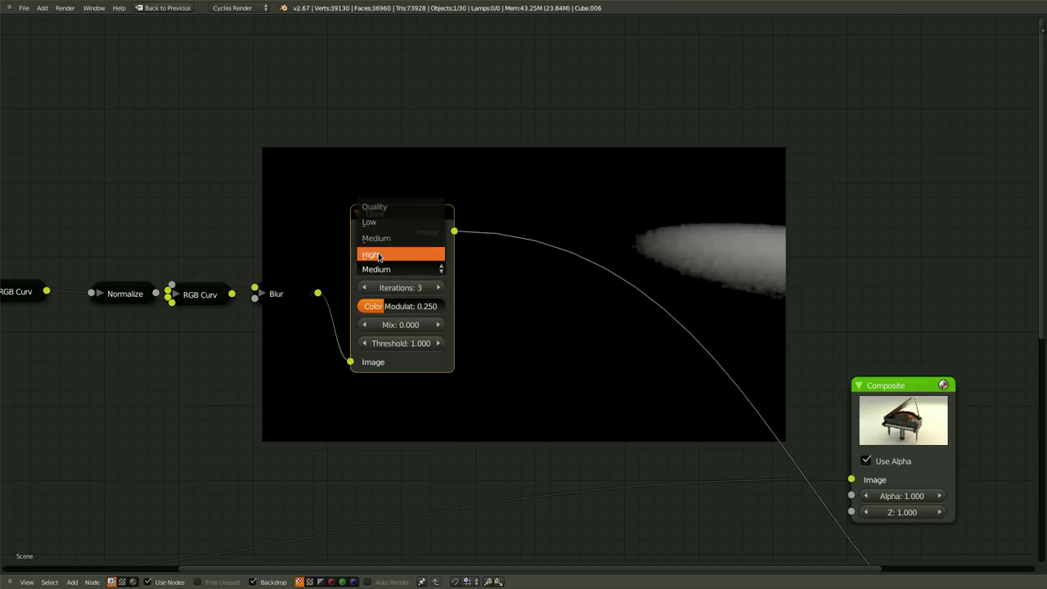
left_click(369, 254)
- Lower the Glare node's threshold to 0
scroll(531, 364, "up", 1)
scroll(400, 333, "up", 1)
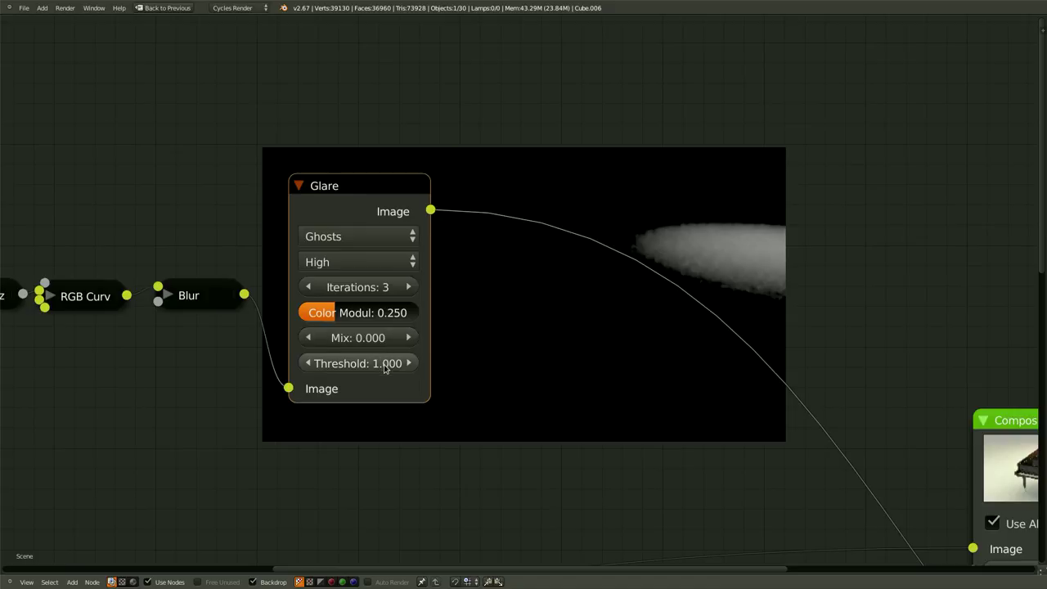
middle_click_drag(532, 351, 696, 403)
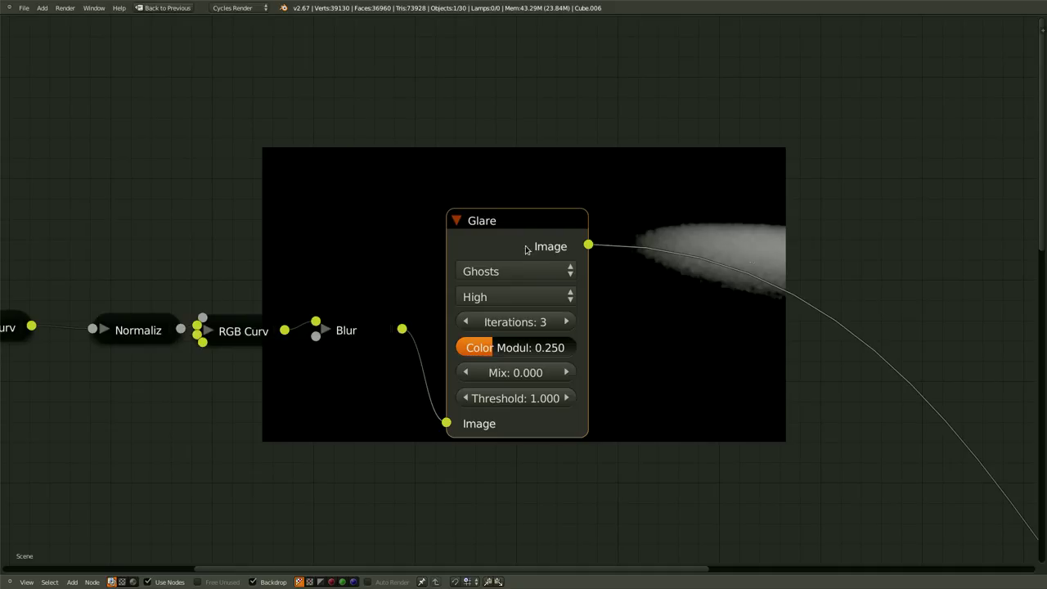
middle_click_drag(733, 265, 692, 300)
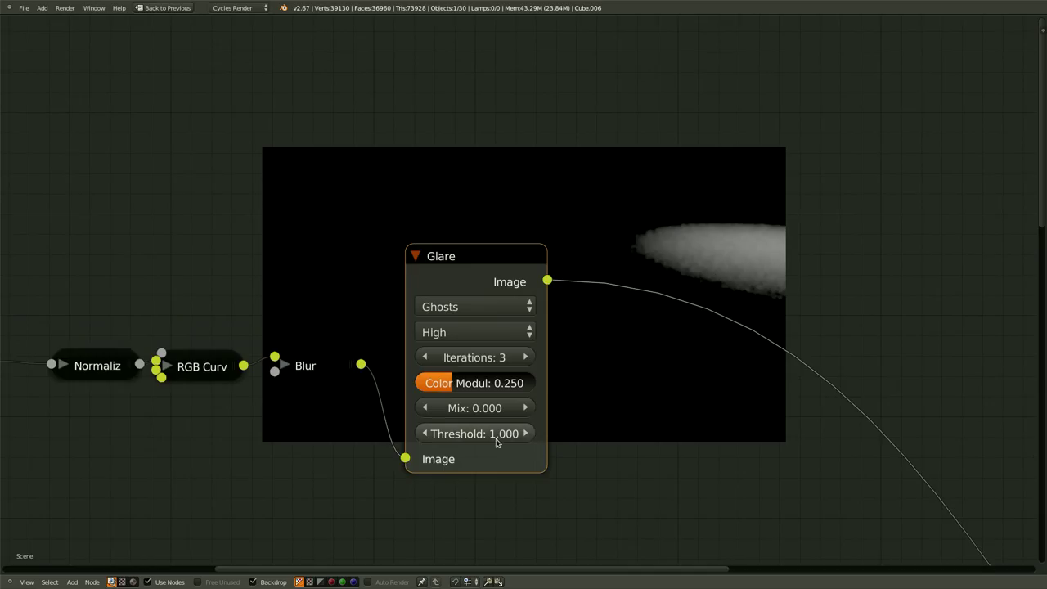
left_click_drag(516, 439, 647, 450)
middle_click_drag(652, 404, 676, 328)
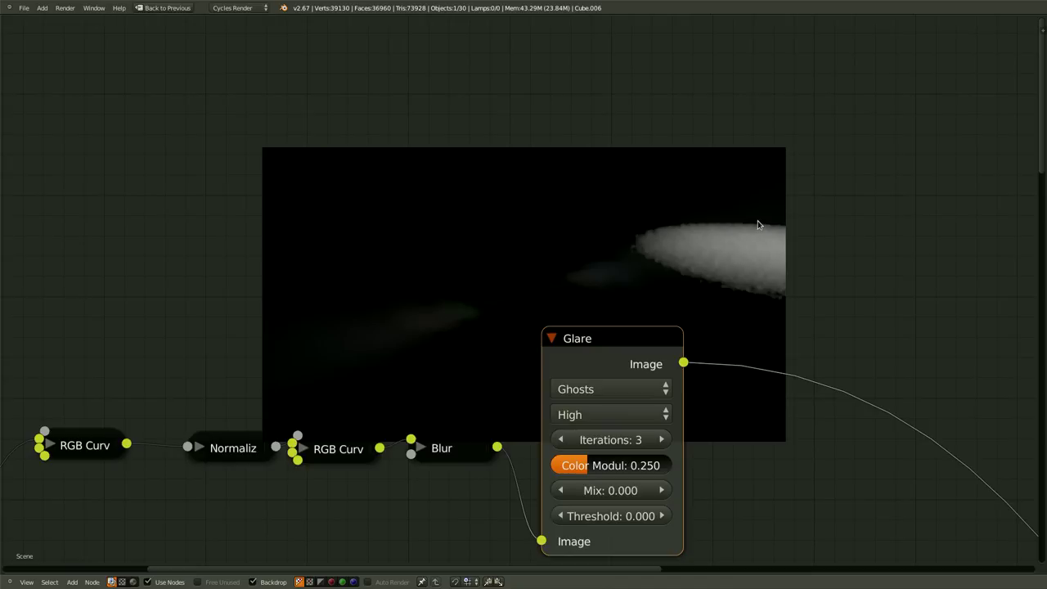
middle_click_drag(430, 297, 391, 237)
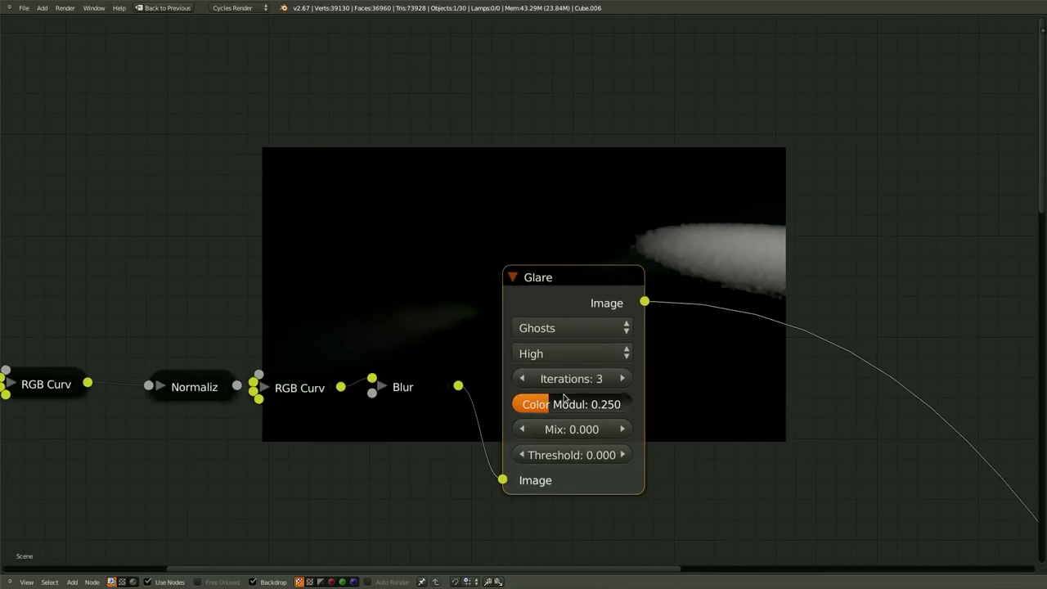
- Raise the Ghosts Glare node's iterations to 5
left_click(623, 381)
left_click(624, 381)
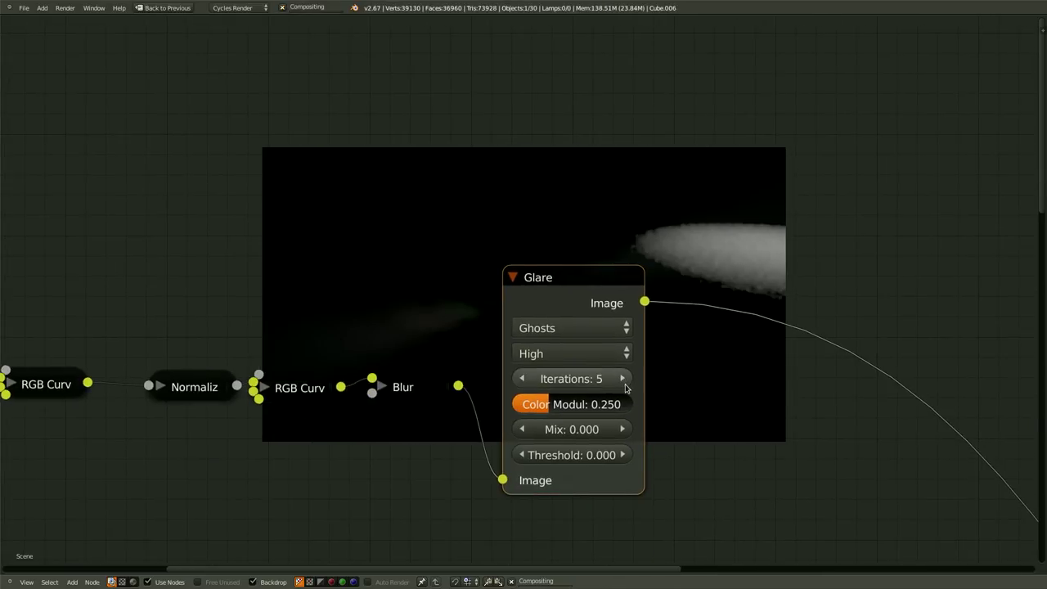
middle_click_drag(731, 407, 889, 417)
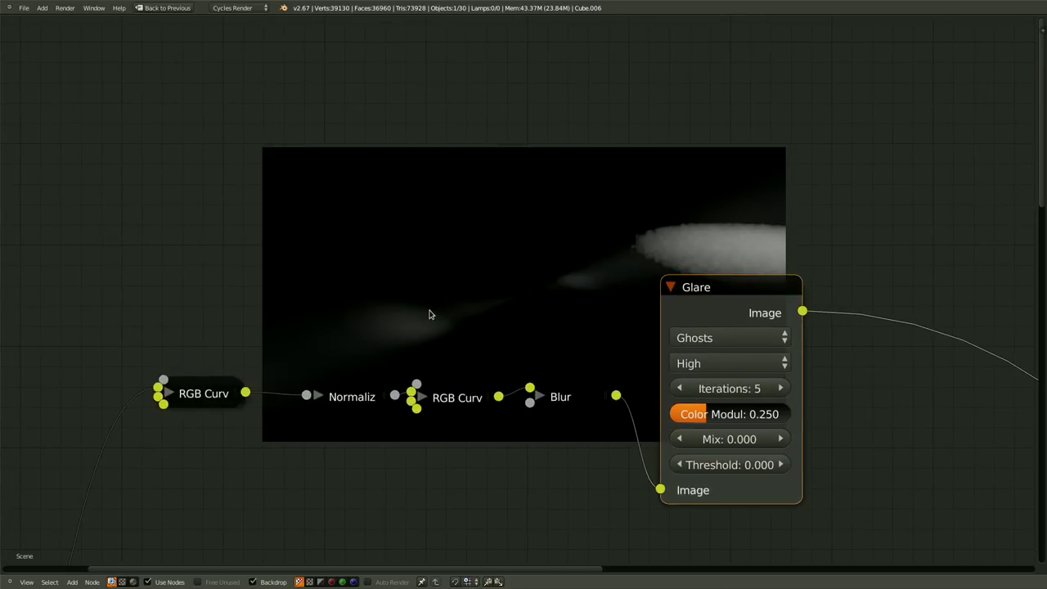
middle_click_drag(450, 295, 362, 289)
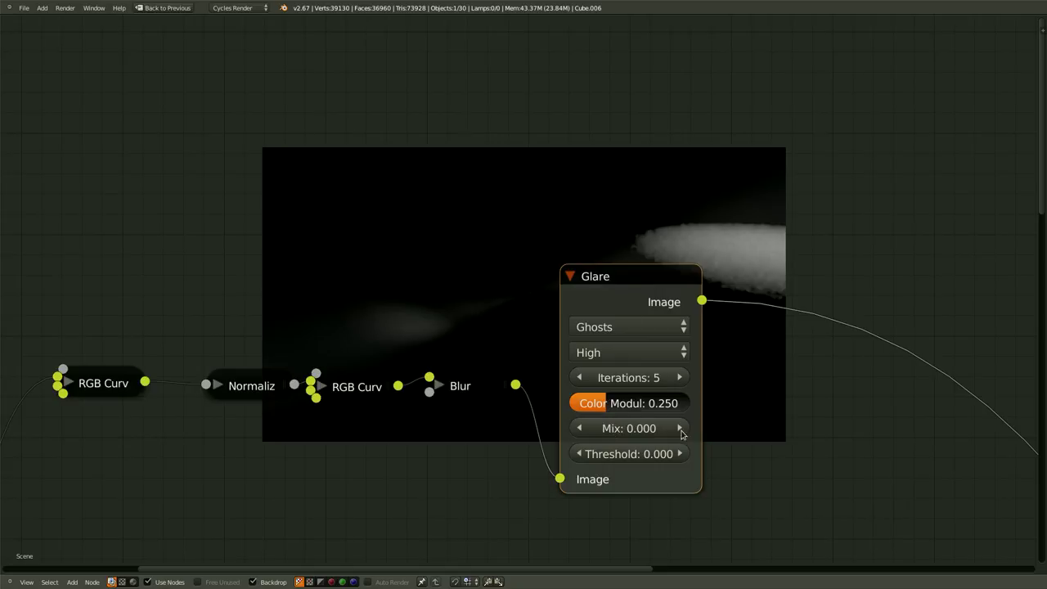
- Try the Ghosts Glare node's color modulation at both extremes, 1.000 and 0.000, to compare the effect
left_click_drag(608, 406, 767, 426)
middle_click_drag(449, 420, 582, 440)
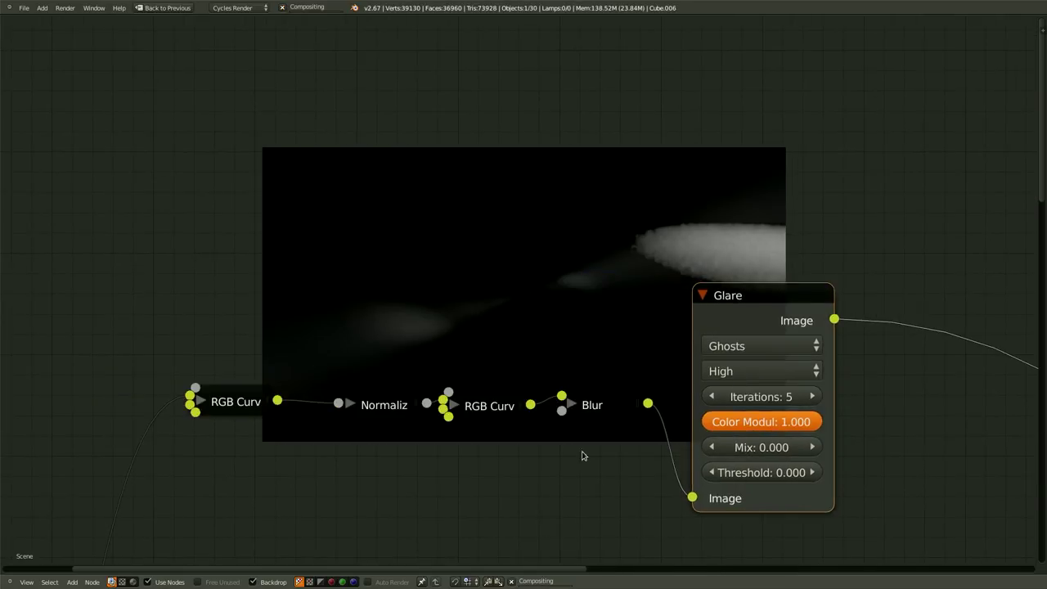
left_click_drag(825, 426, 415, 491)
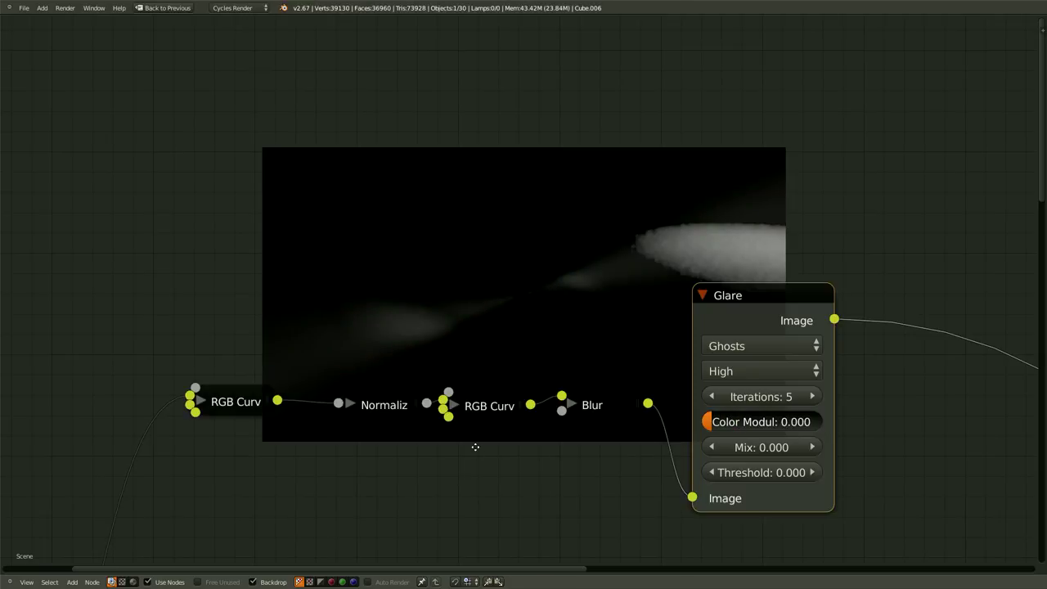
middle_click_drag(475, 446, 490, 447)
scroll(416, 340, "up", 1)
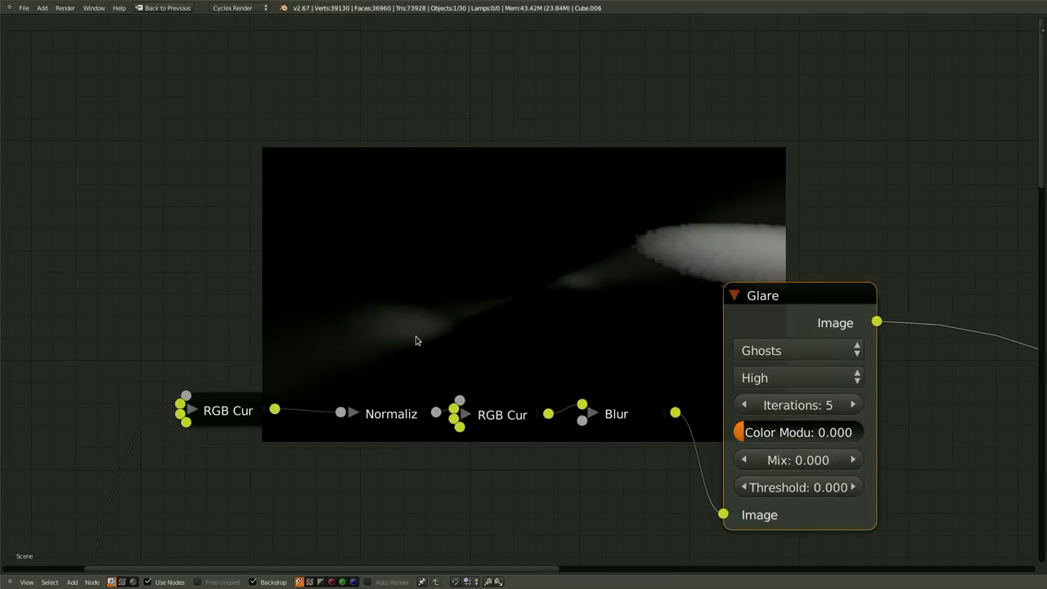
scroll(416, 340, "up", 1)
scroll(732, 455, "down", 1)
- Set the Ghosts Glare node's color modulation to 0.200 and its mix to 1.000
left_click_drag(753, 446, 790, 449)
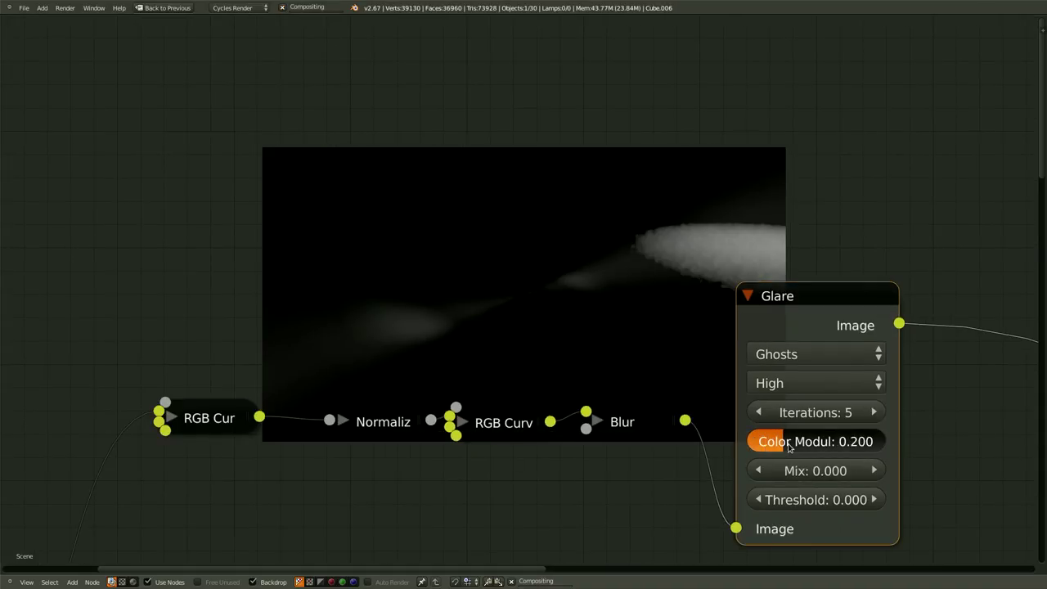
left_click(814, 469)
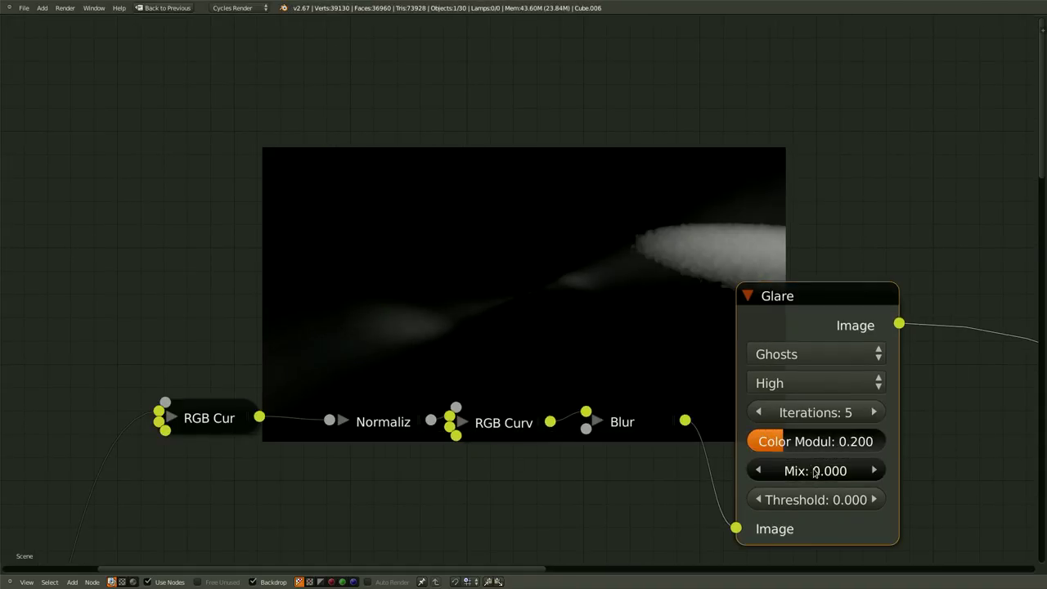
left_click_drag(813, 470, 880, 471)
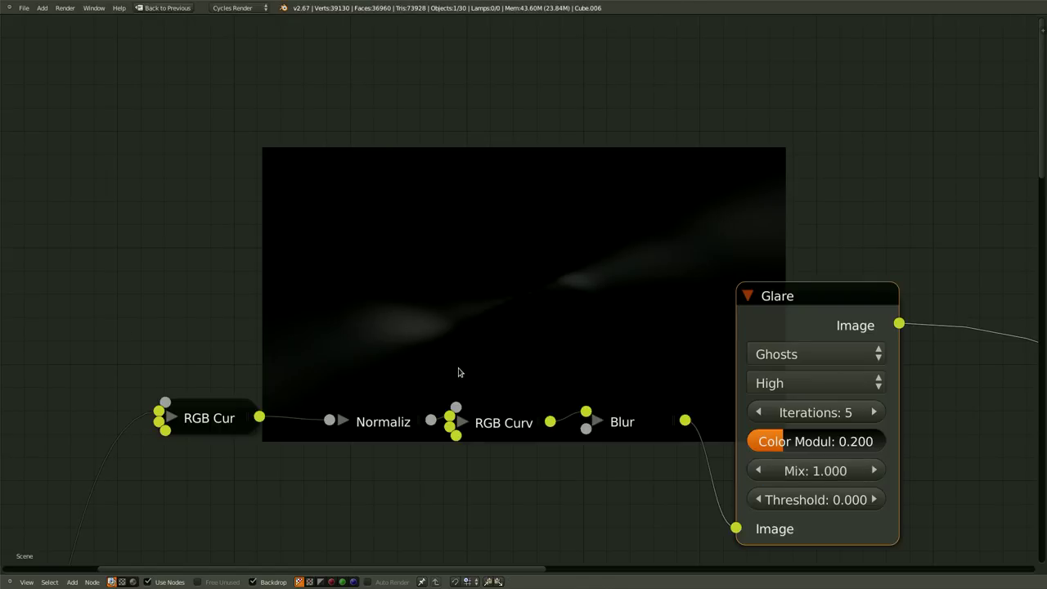
- Move the Ghosts Glare node up above the row of collapsed nodes
left_click_drag(794, 307, 772, 115)
middle_click_drag(408, 290, 299, 240)
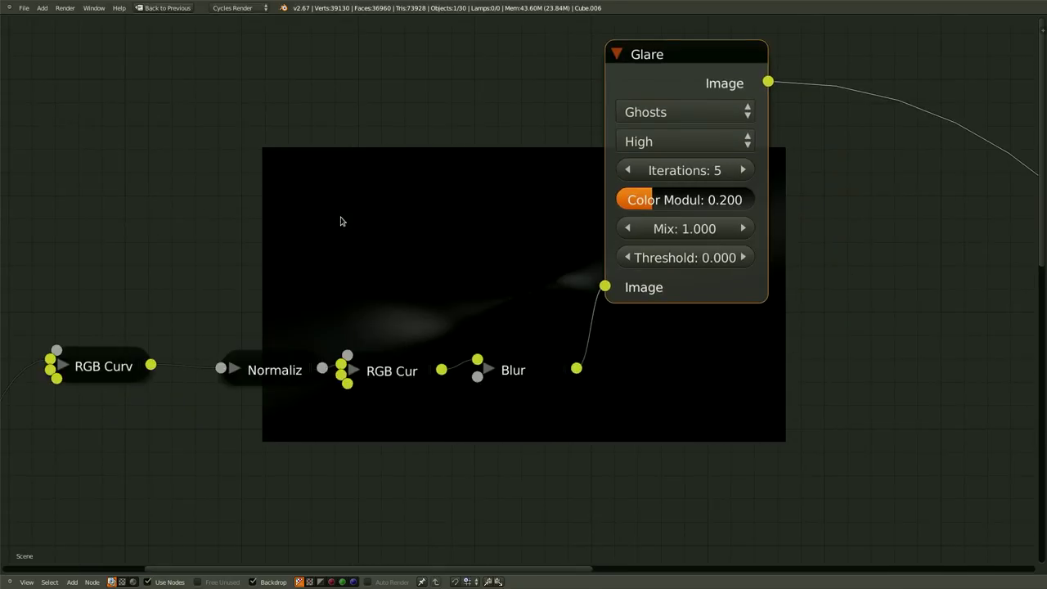
key("g")
left_click_drag(377, 238, 291, 233)
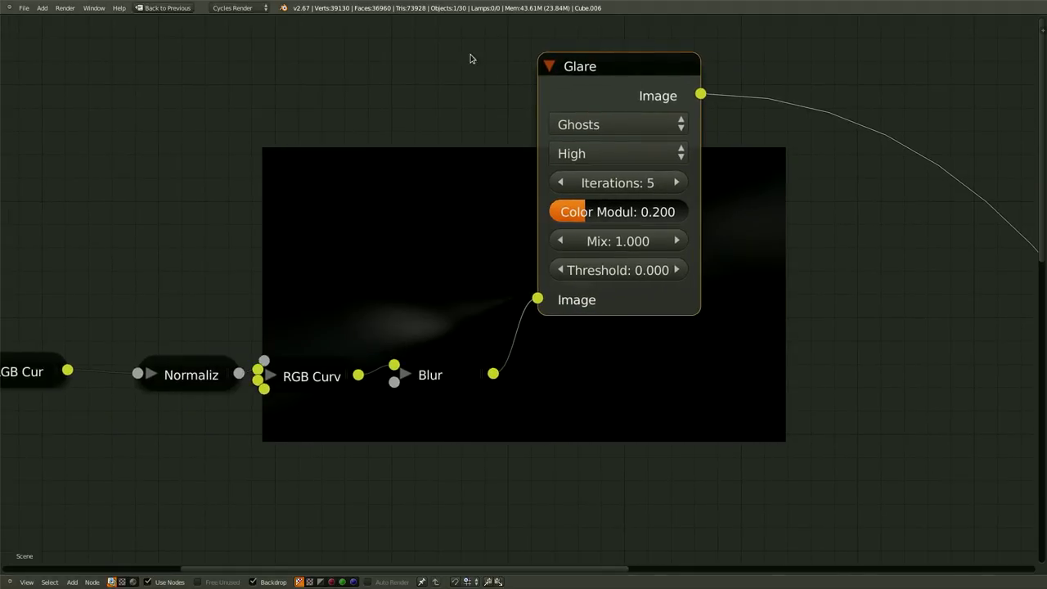
- Duplicate the Glare node below the original, feed it from the Blur node's output and preview it in the Viewer
key("shift+d")
left_click(486, 322)
middle_click_drag(486, 322, 421, 234)
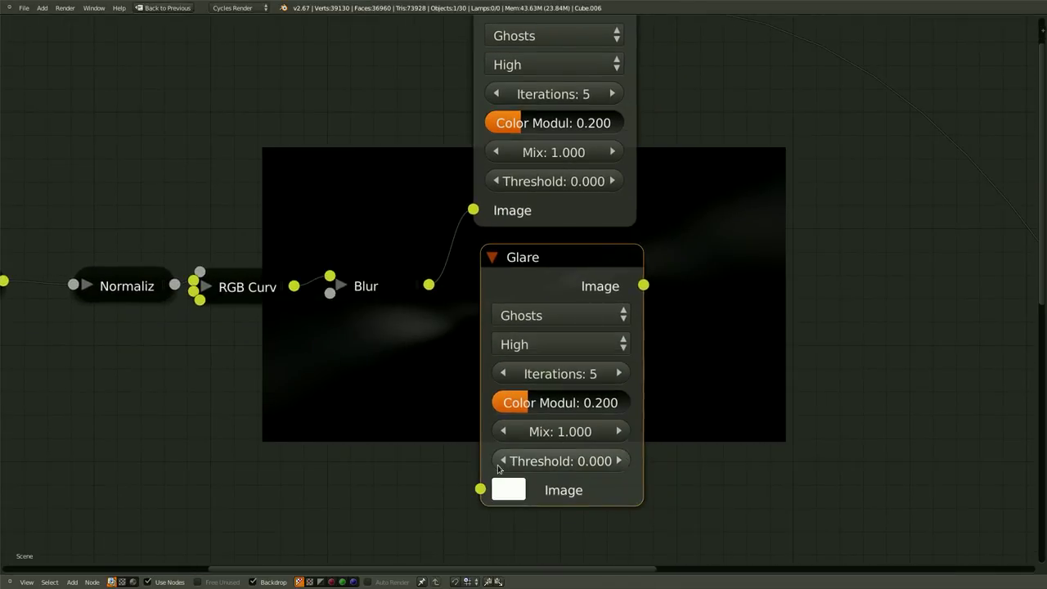
left_click_drag(480, 489, 428, 285)
left_click(551, 265, "ctrl+shift")
middle_click_drag(653, 330, 467, 311)
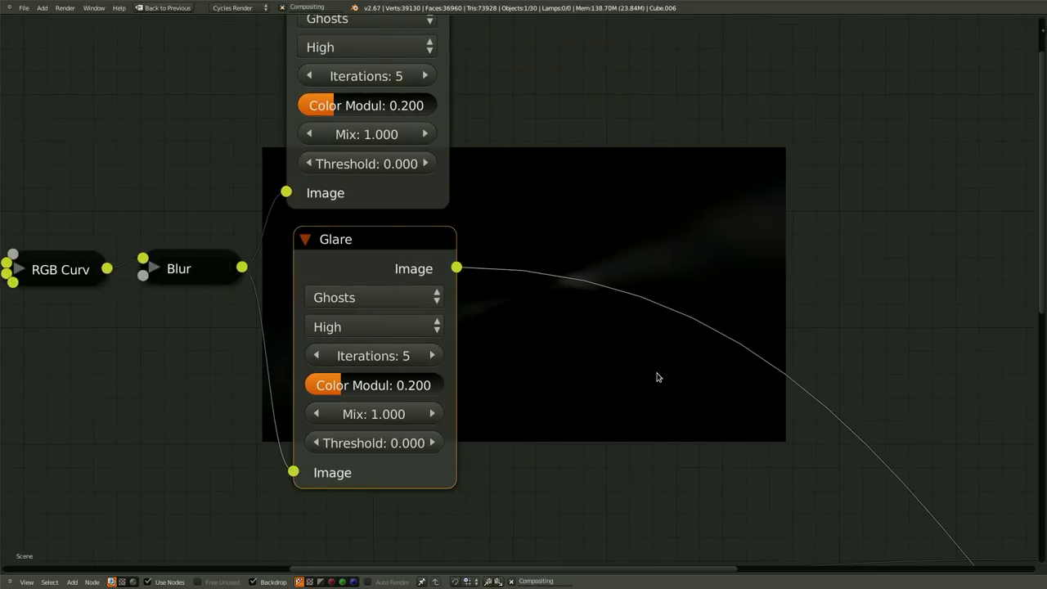
- Switch the duplicated Glare node's type to Streaks
scroll(608, 394, "up", 1)
left_click(373, 310)
left_click(368, 307)
left_click(345, 299)
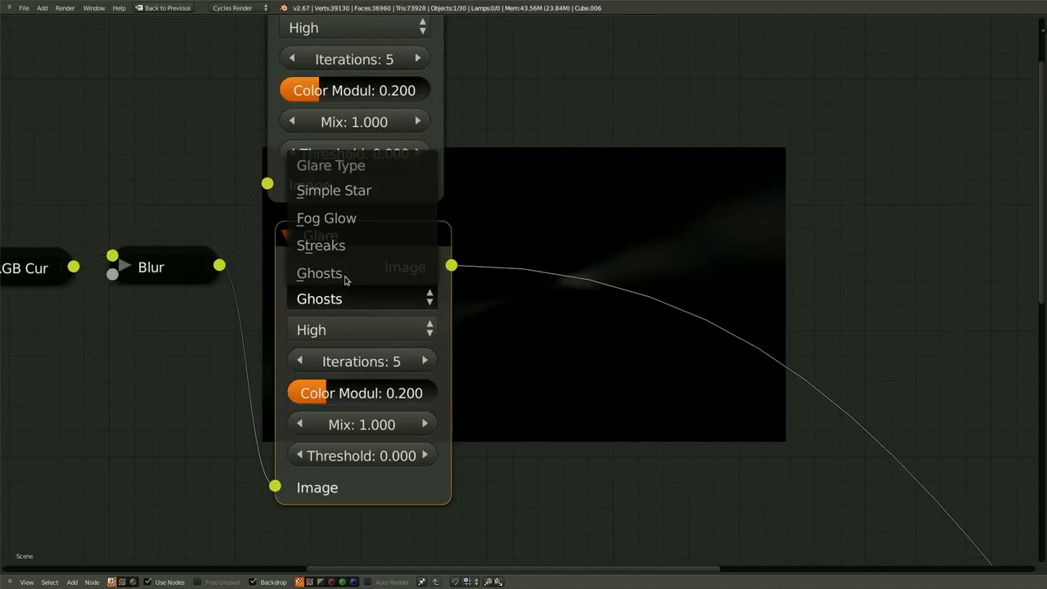
left_click(342, 244)
scroll(712, 541, "down", 1)
middle_click_drag(673, 477, 640, 467)
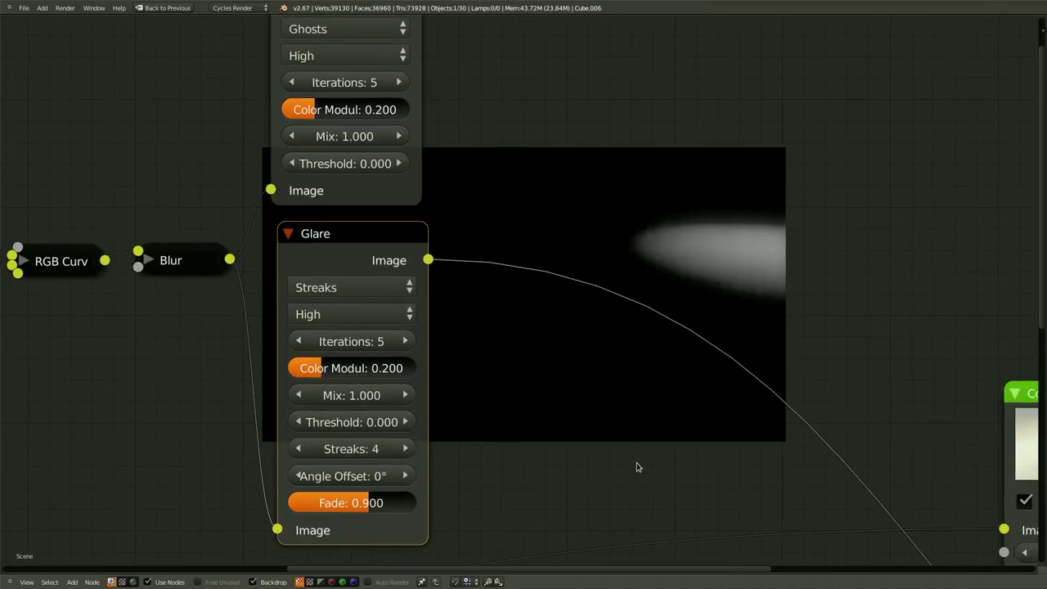
middle_click_drag(621, 400, 733, 395)
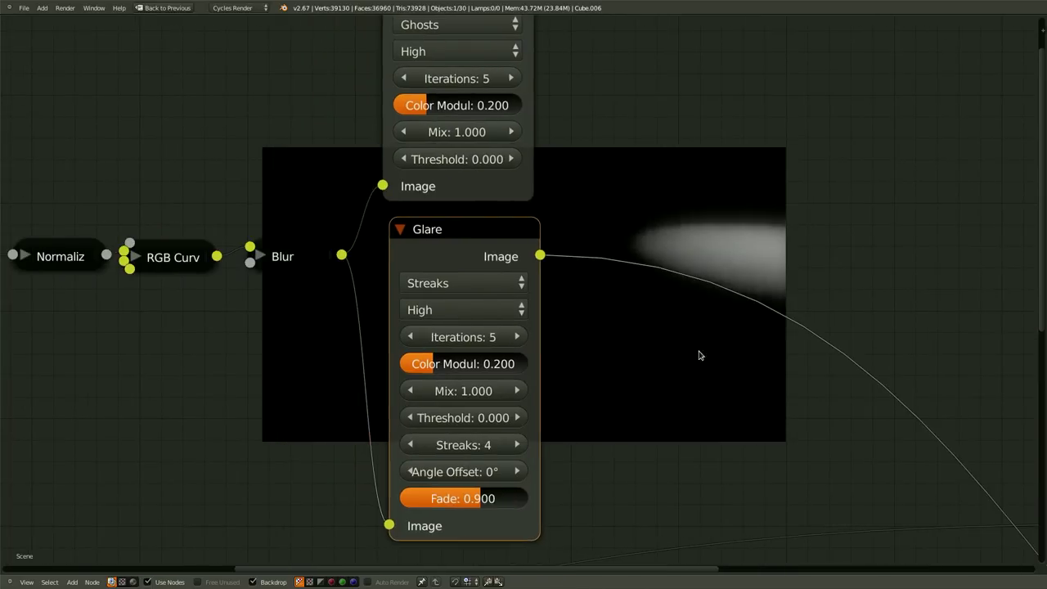
scroll(564, 455, "left", 1, "ctrl")
scroll(645, 438, "down", 1)
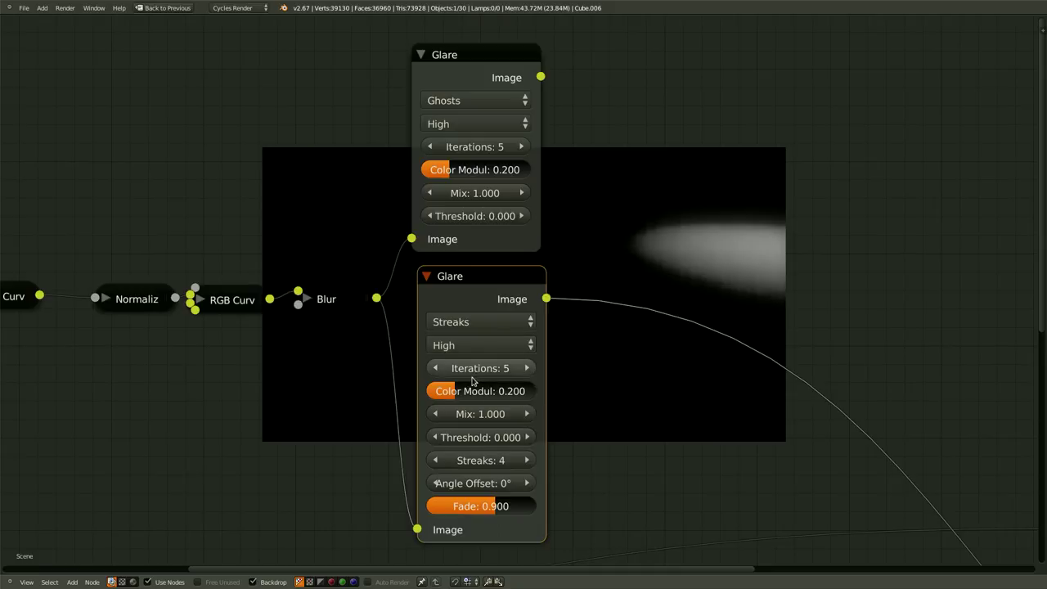
middle_click_drag(628, 400, 548, 365)
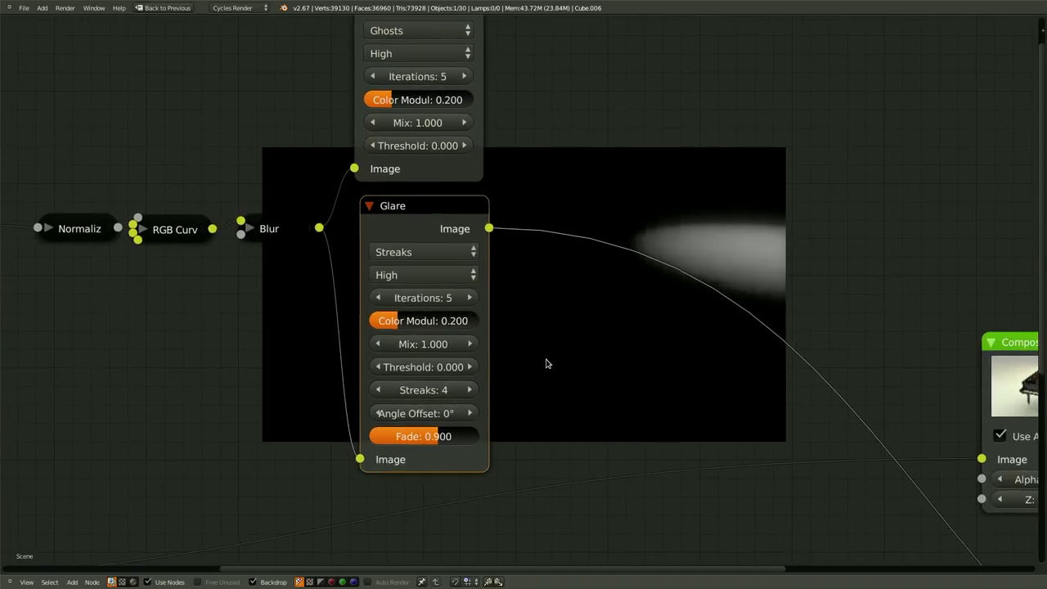
- Set the Streaks Glare node to 5 streaks with a fade of 1.000
left_click(472, 390)
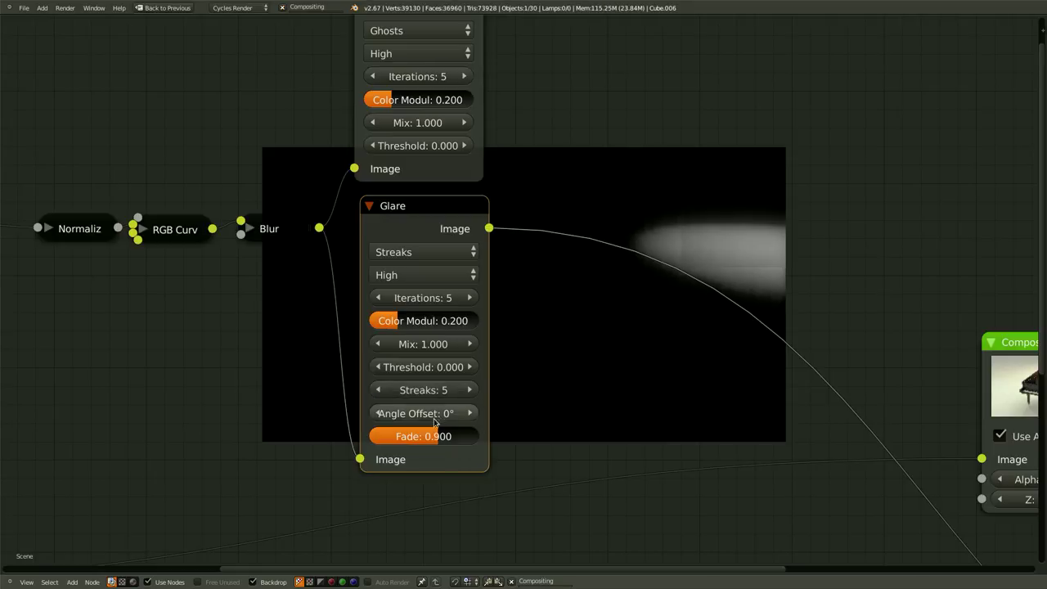
left_click_drag(417, 438, 556, 382)
scroll(556, 382, "down", 1)
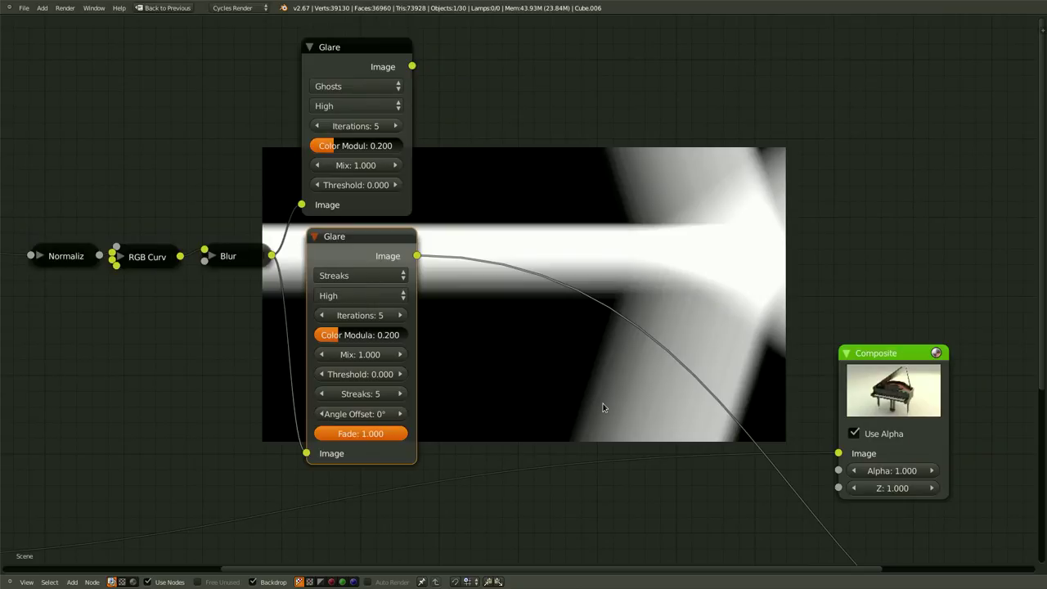
scroll(548, 339, "down", 1)
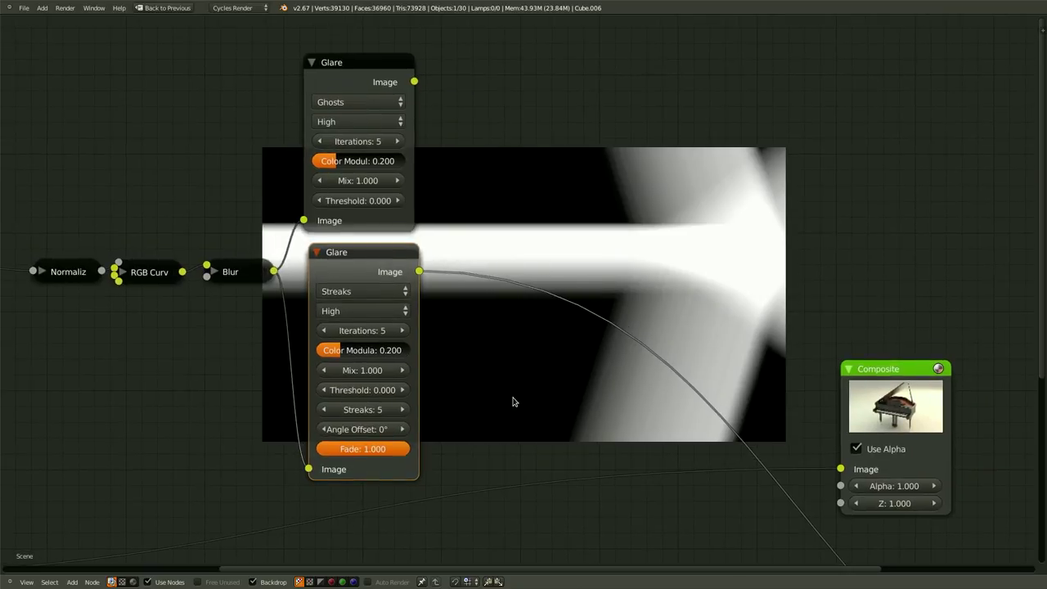
scroll(512, 401, "up", 1)
scroll(515, 400, "down", 1)
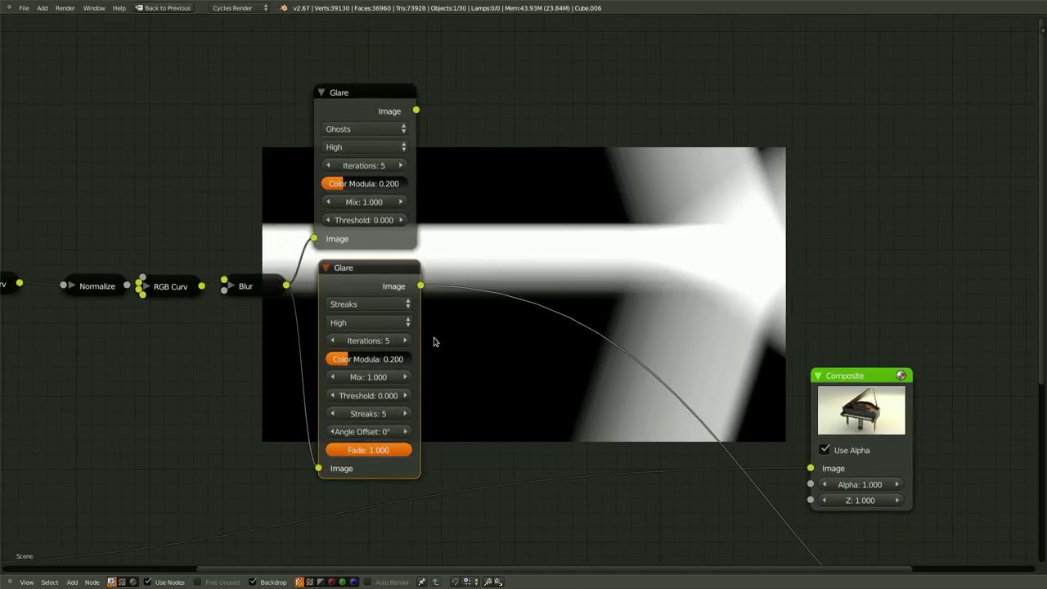
- Align the Streaks Glare node directly beneath the Ghosts Glare node
mouse_move(391, 270)
left_mouse_down()
mouse_move(365, 271)
mouse_move(386, 266)
left_mouse_up()
middle_click_drag(577, 412, 549, 407)
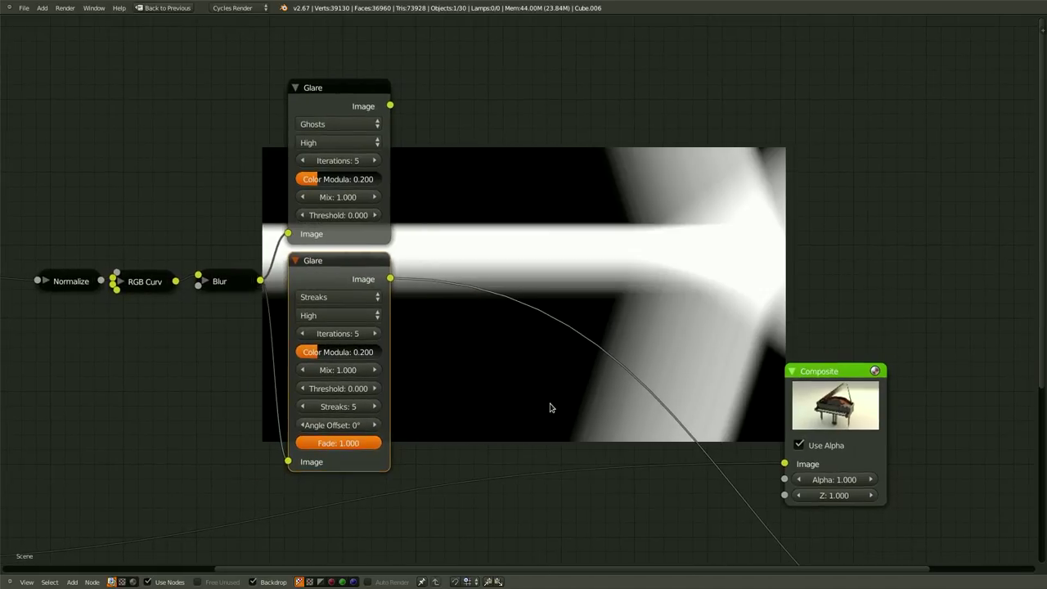
scroll(523, 420, "down", 1)
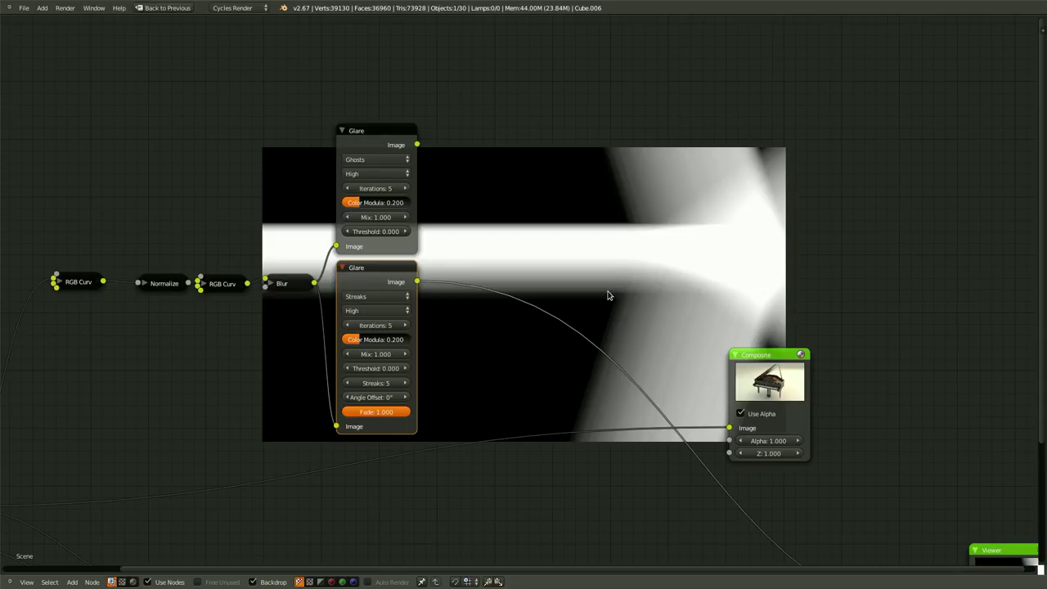
scroll(635, 317, "up", 2)
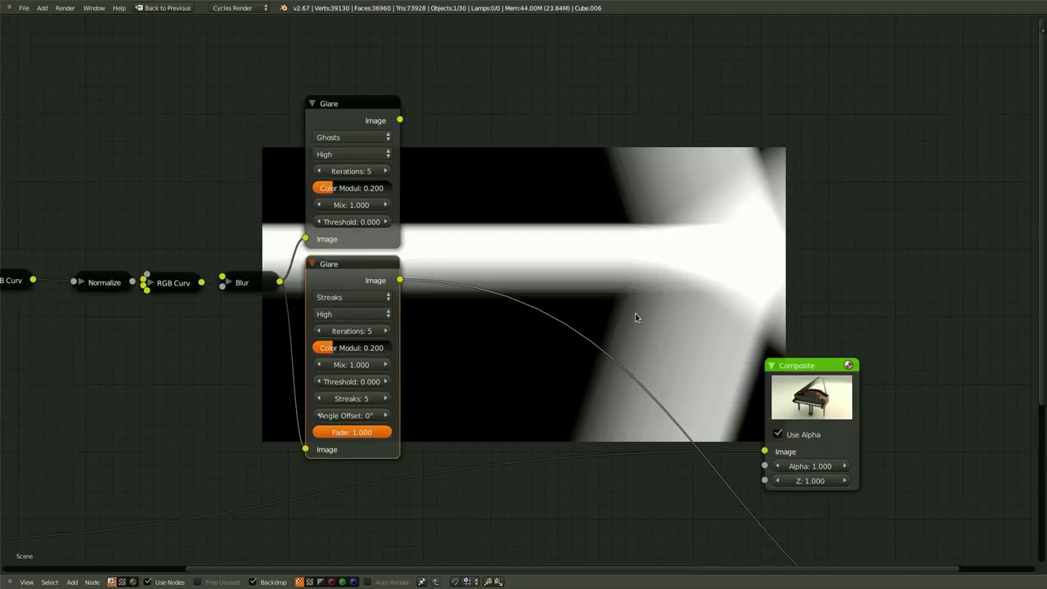
middle_click_drag(636, 317, 630, 378)
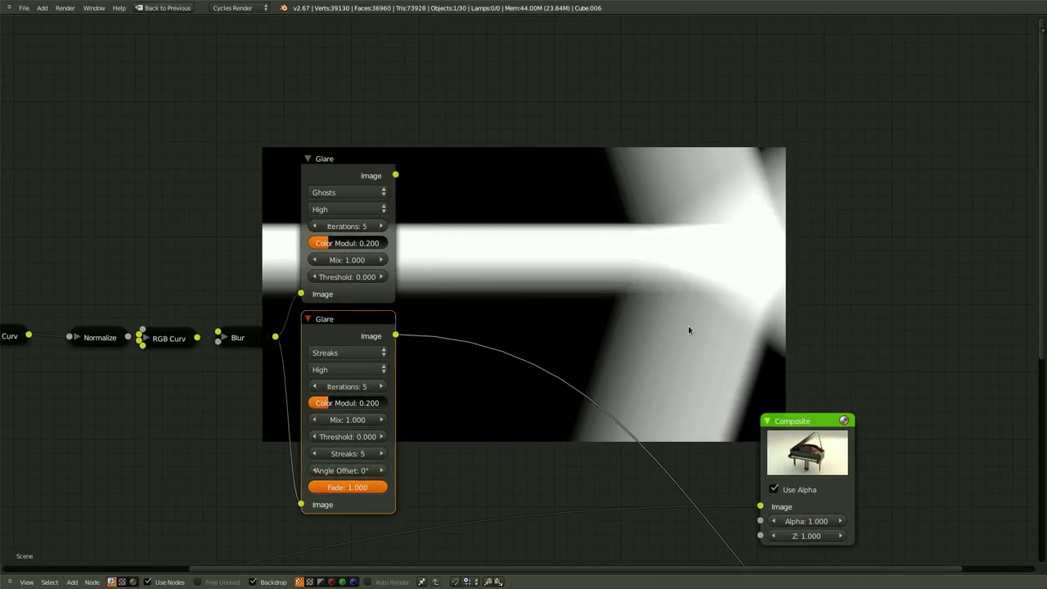
- Move the Composite node away from the glare nodes to just below the Viewer node and save the file
scroll(688, 325, "down", 2)
middle_click_drag(697, 350, 683, 276)
left_click_drag(759, 340, 949, 333)
middle_click_drag(779, 318, 561, 230)
left_click_drag(720, 241, 925, 417)
middle_click_drag(670, 301, 723, 247)
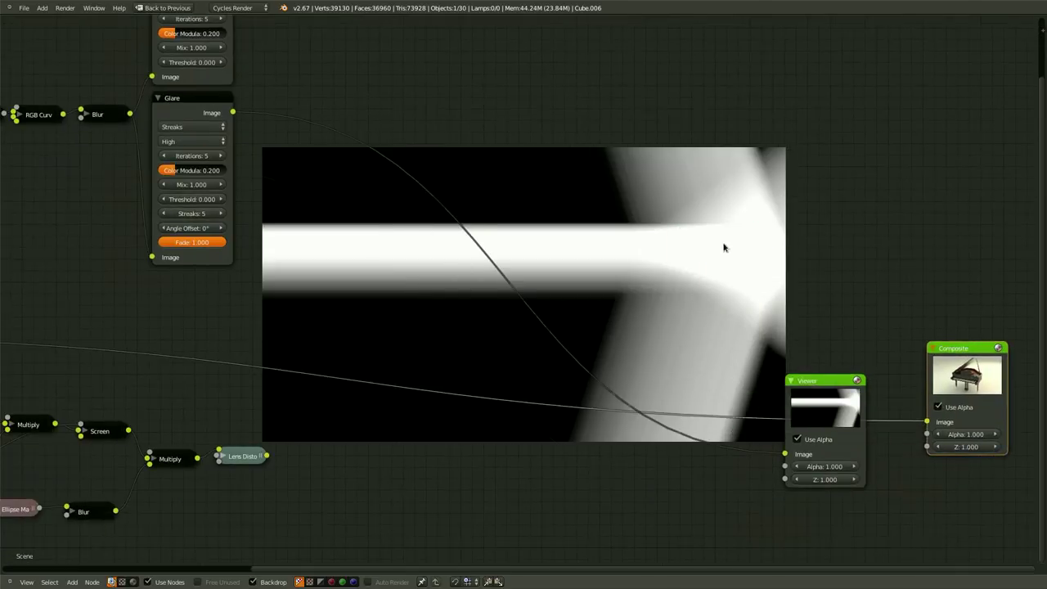
key("g")
left_click(590, 405)
middle_click_drag(632, 230, 747, 341)
key("ctrl+s")
left_click(689, 305)
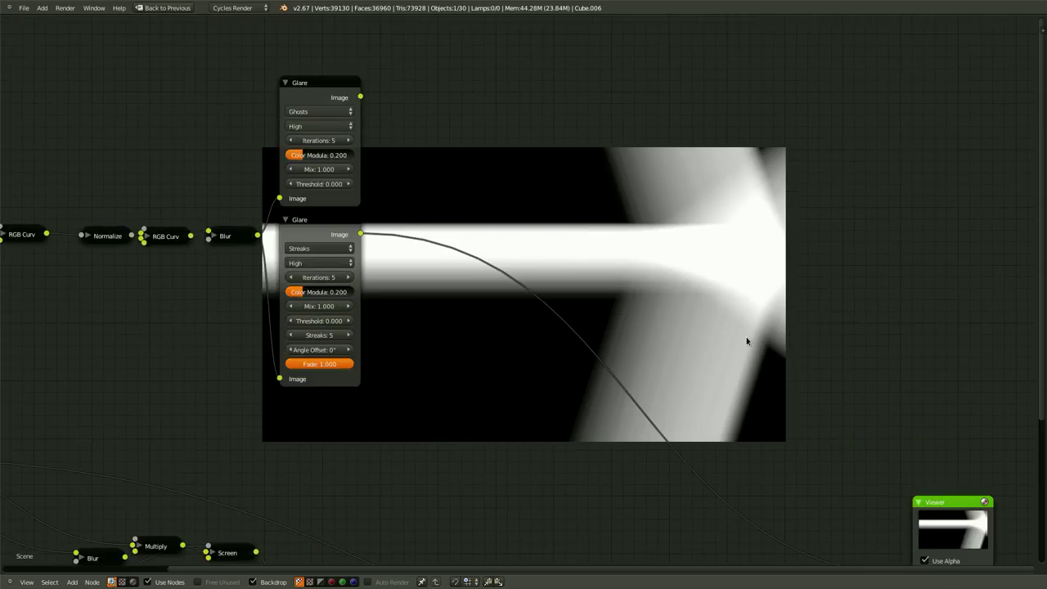
- Insert a Color Balance node on the link between the Streaks Glare node and the Viewer
key("shift+a")
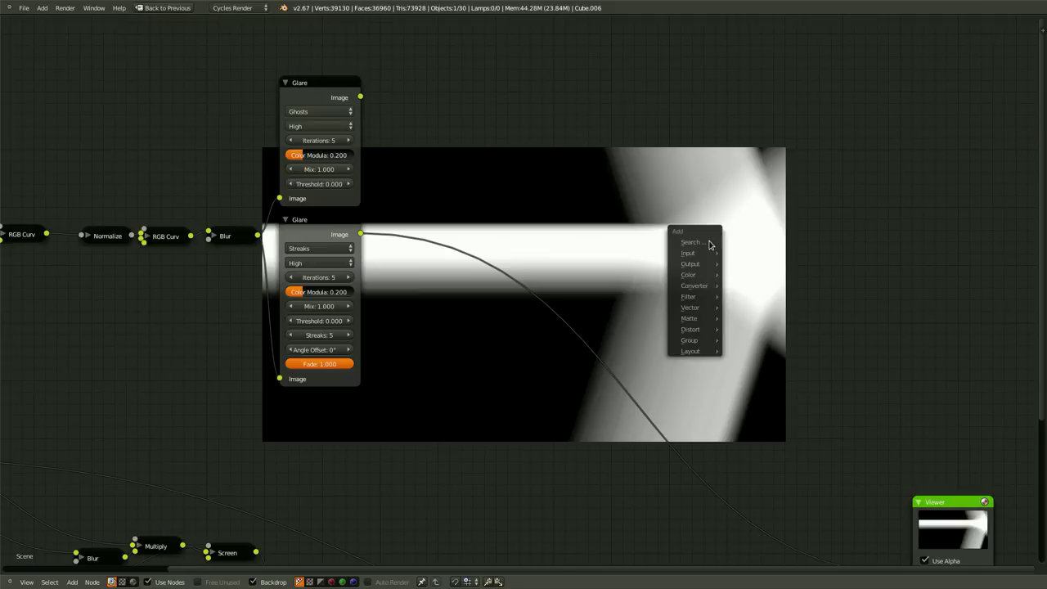
left_click(699, 242)
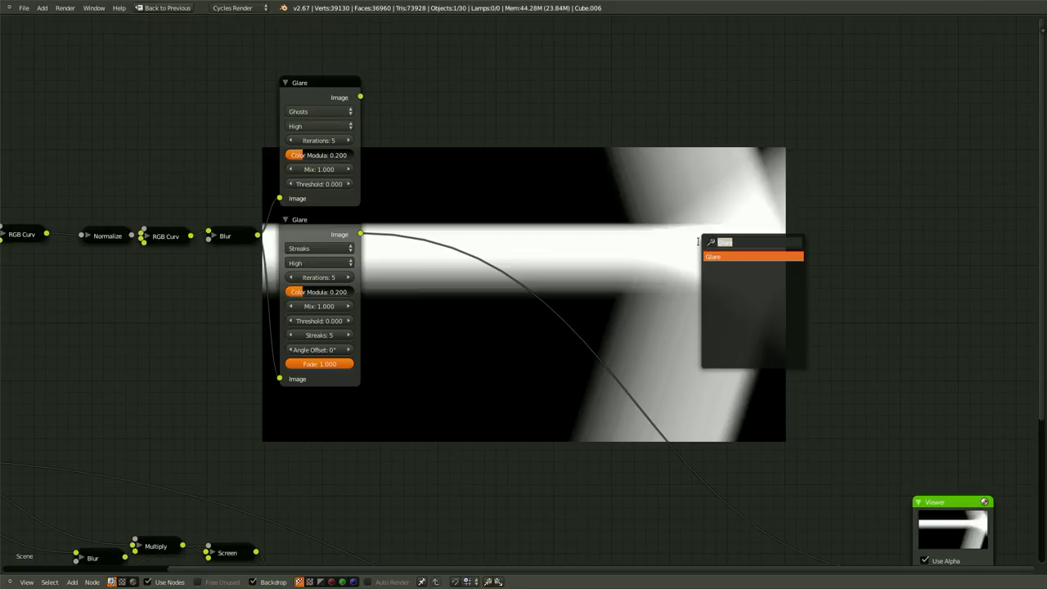
scroll(698, 242, "up", 1)
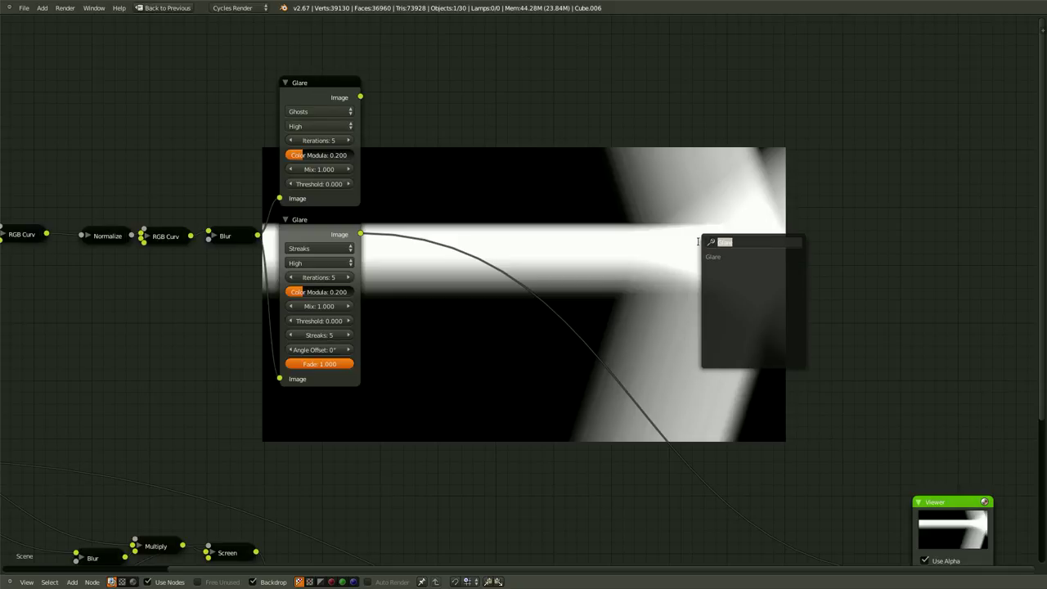
type("Colo")
key("Down")
key("Down")
key("Down")
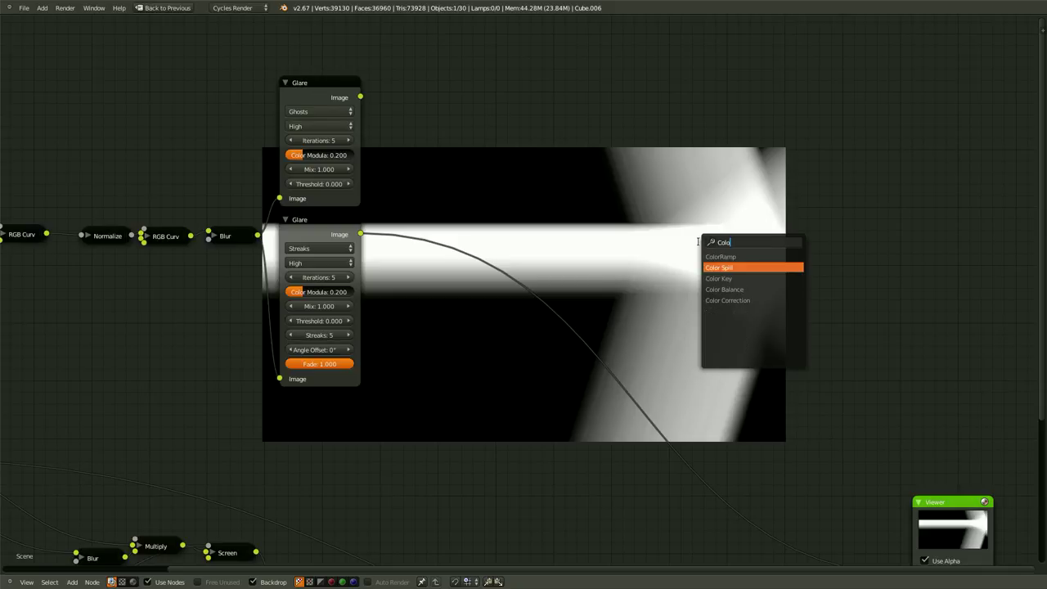
key("Return")
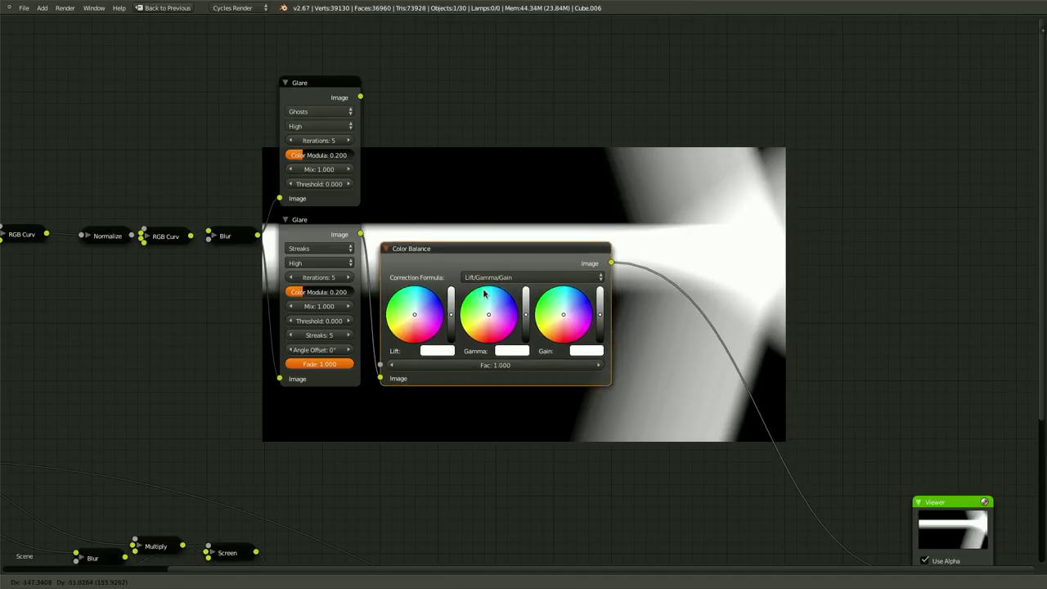
left_click(483, 293)
middle_click_drag(574, 476, 522, 482)
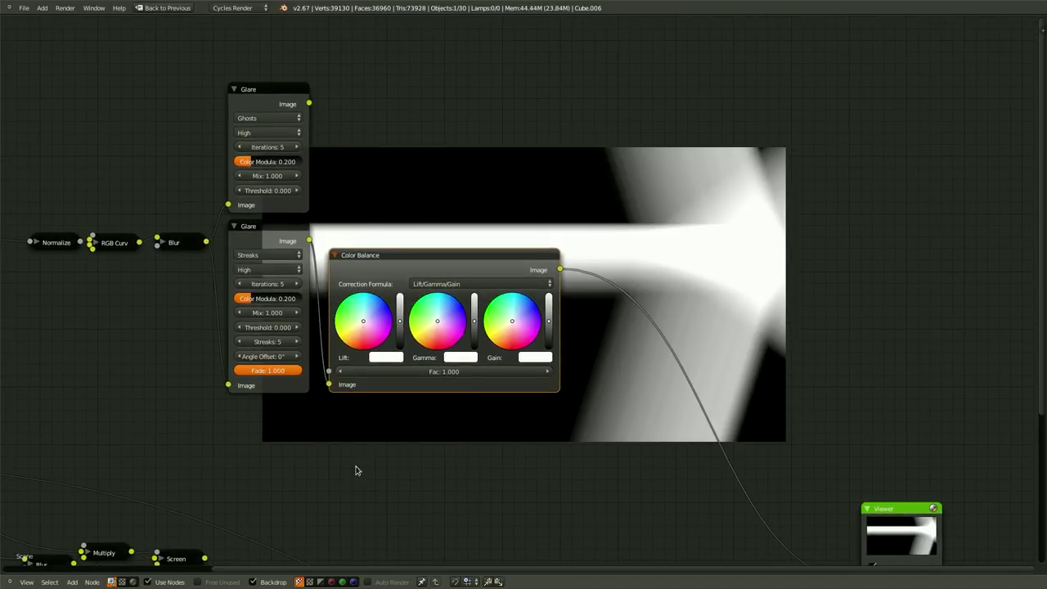
- Tint the Color Balance node's gain, gamma and lift slightly towards pale yellow
scroll(394, 539, "up", 1)
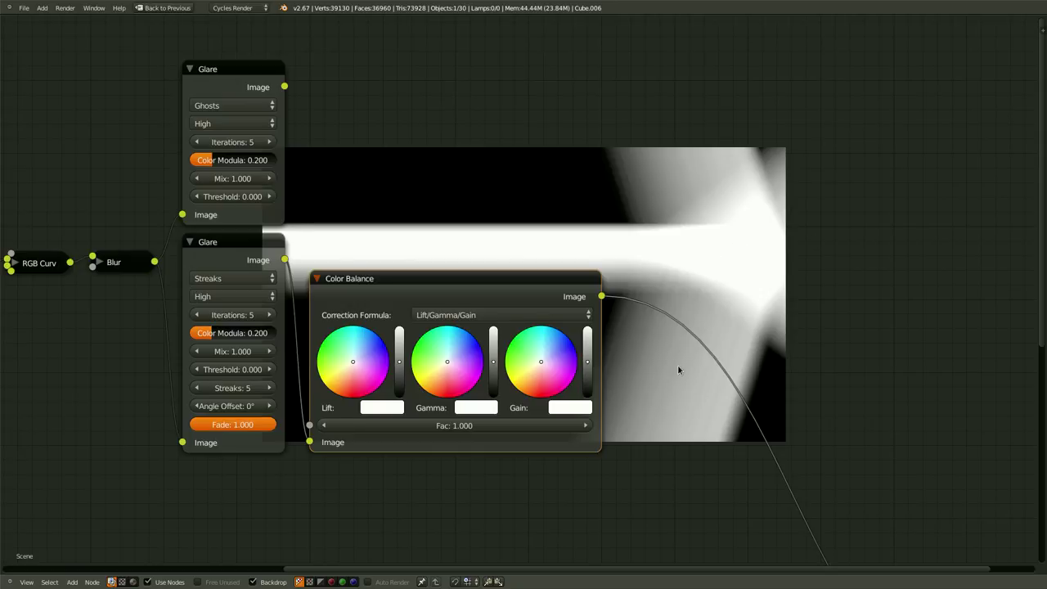
scroll(619, 434, "up", 2)
left_click(506, 405)
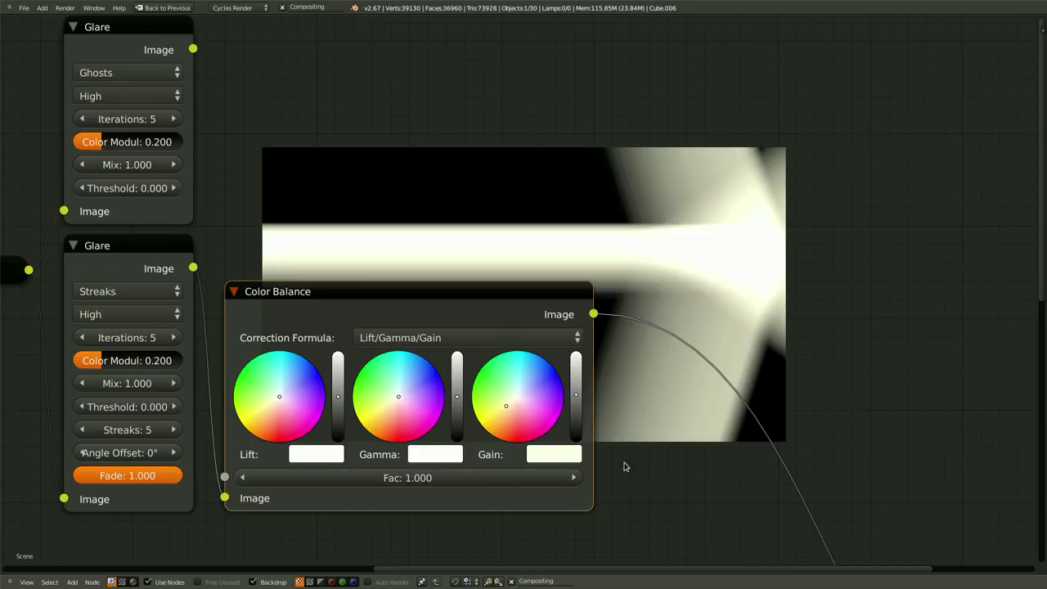
middle_click_drag(460, 422, 507, 420)
left_click(547, 411)
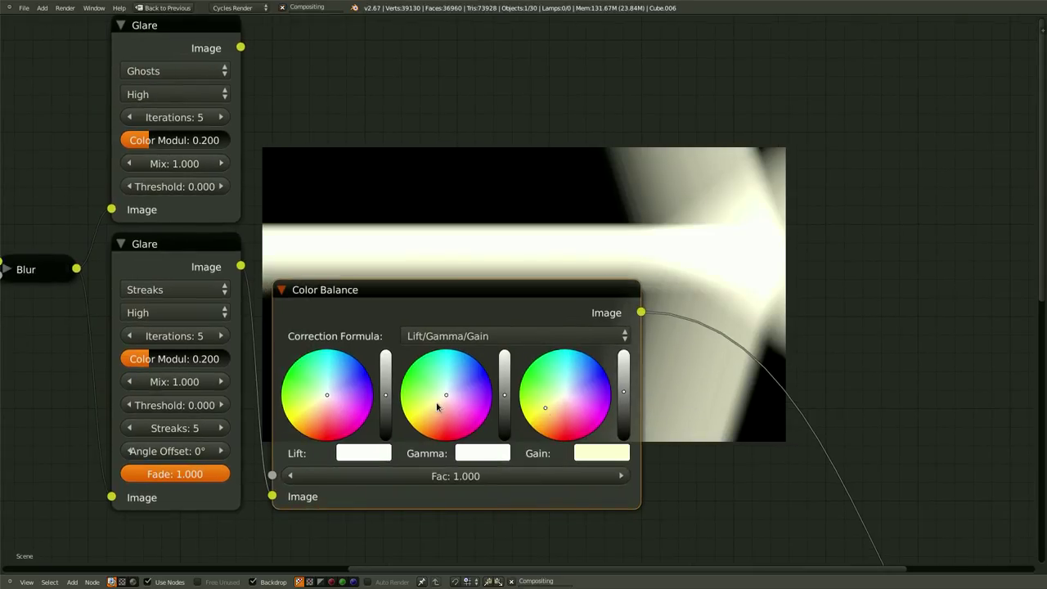
left_click(317, 402)
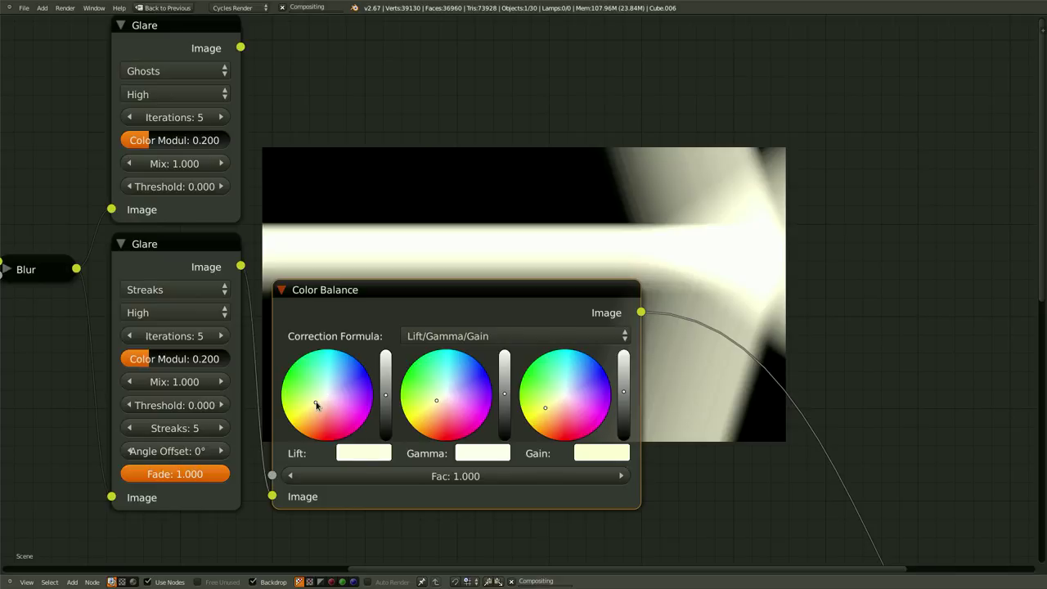
scroll(764, 507, "down", 2)
middle_click_drag(751, 497, 762, 546)
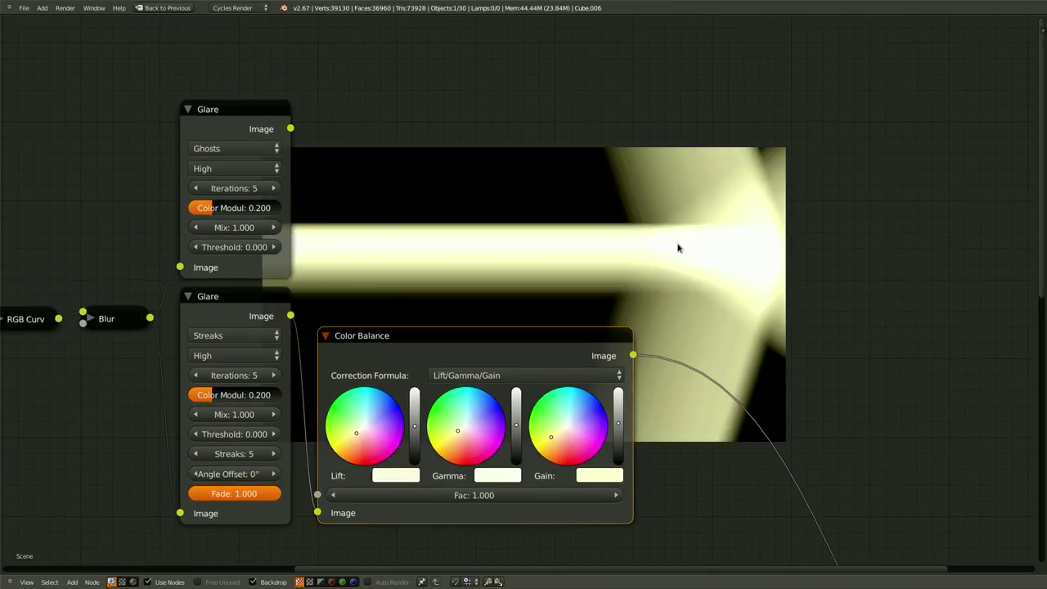
scroll(654, 290, "down", 1)
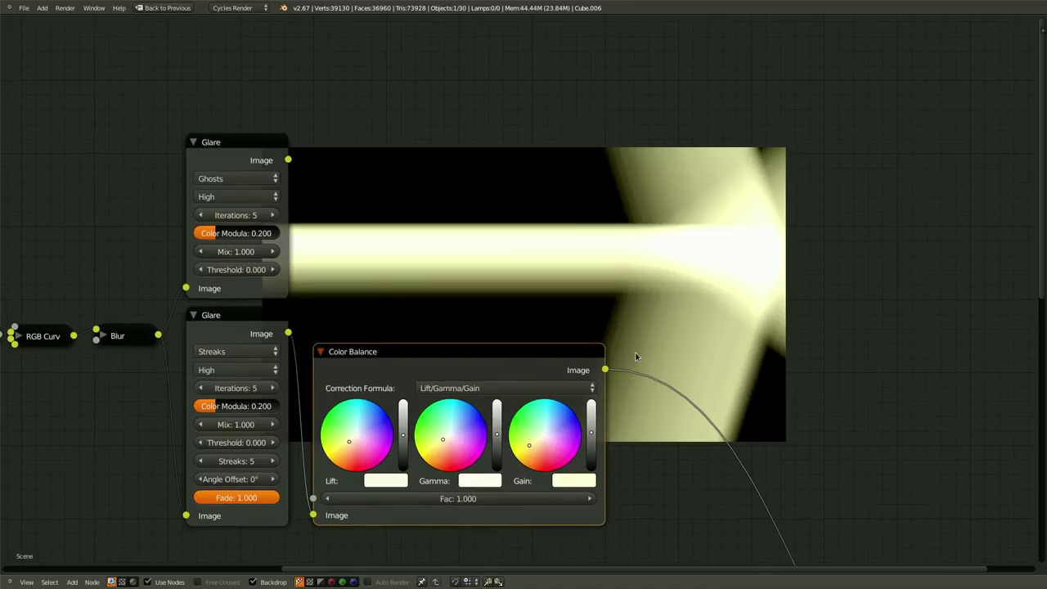
- Nudge the Streaks Glare node and move the Color Balance node close beside it
left_click(232, 319)
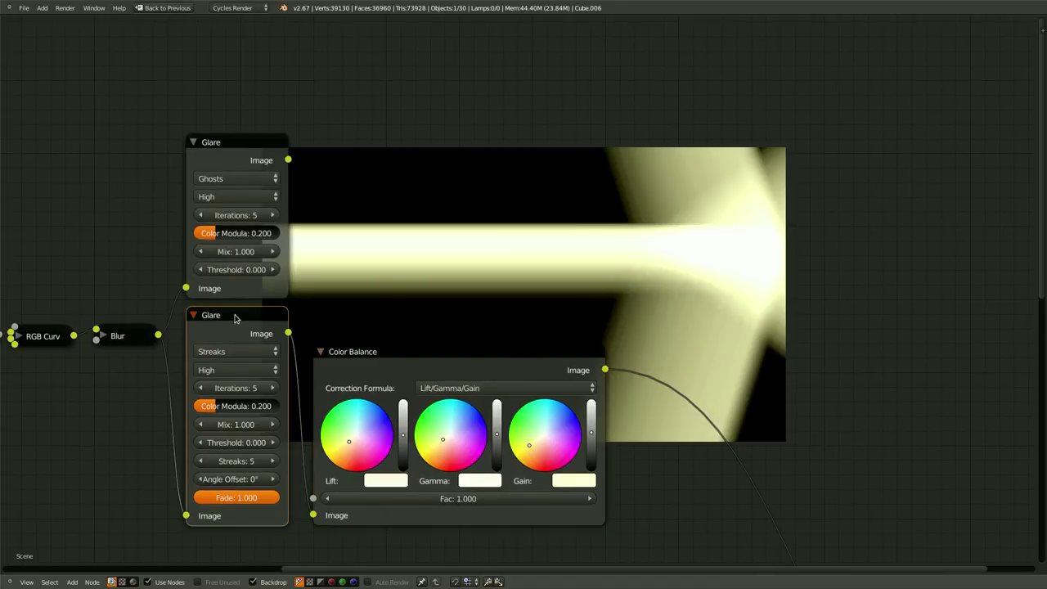
key("g")
left_click(532, 350)
left_click(487, 368)
left_click_drag(487, 368, 470, 352)
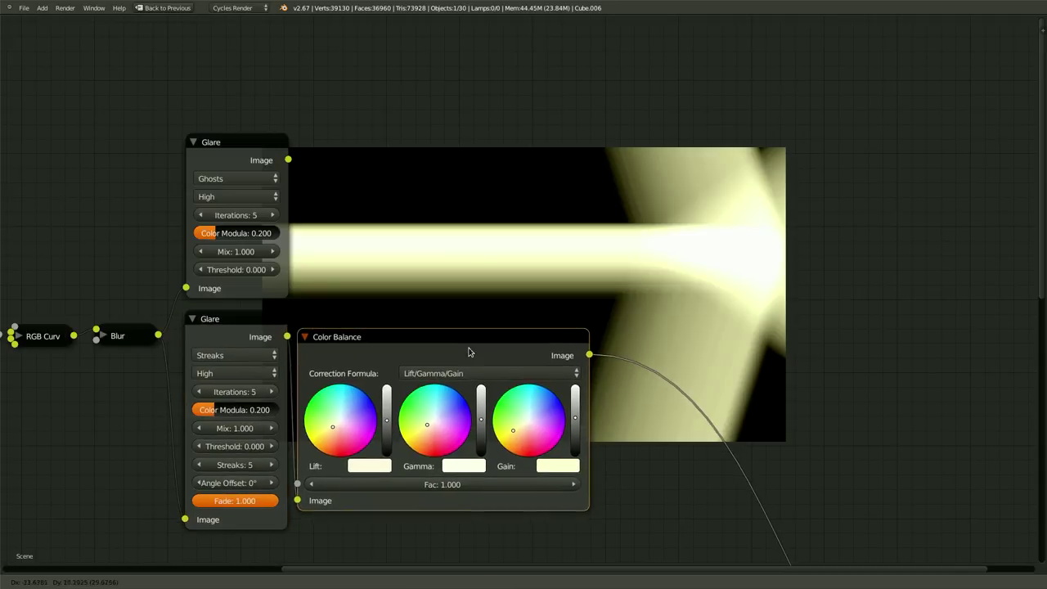
- Place a Mix node beyond the Color Balance node and set its blend mode to Add
key("a")
key("shift+a")
left_click(678, 252)
type("Mi")
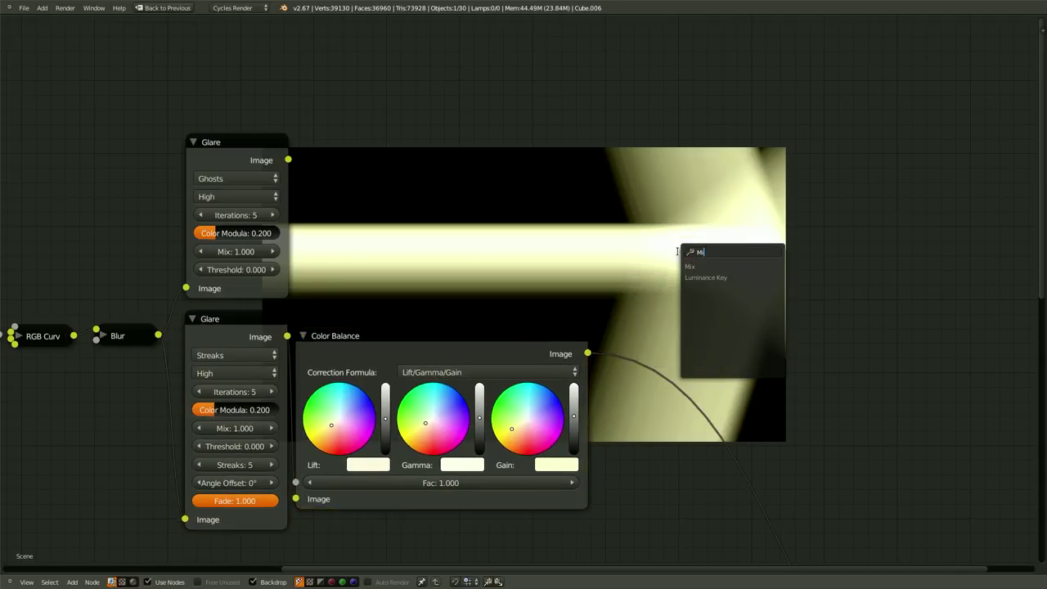
key("Return")
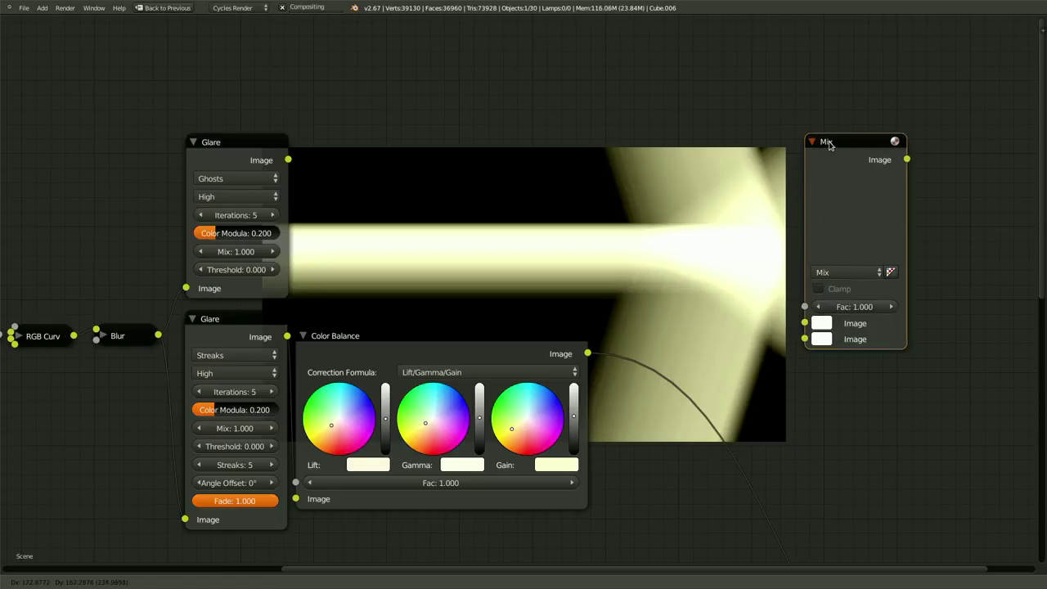
left_click(828, 145)
middle_click_drag(538, 206, 479, 217)
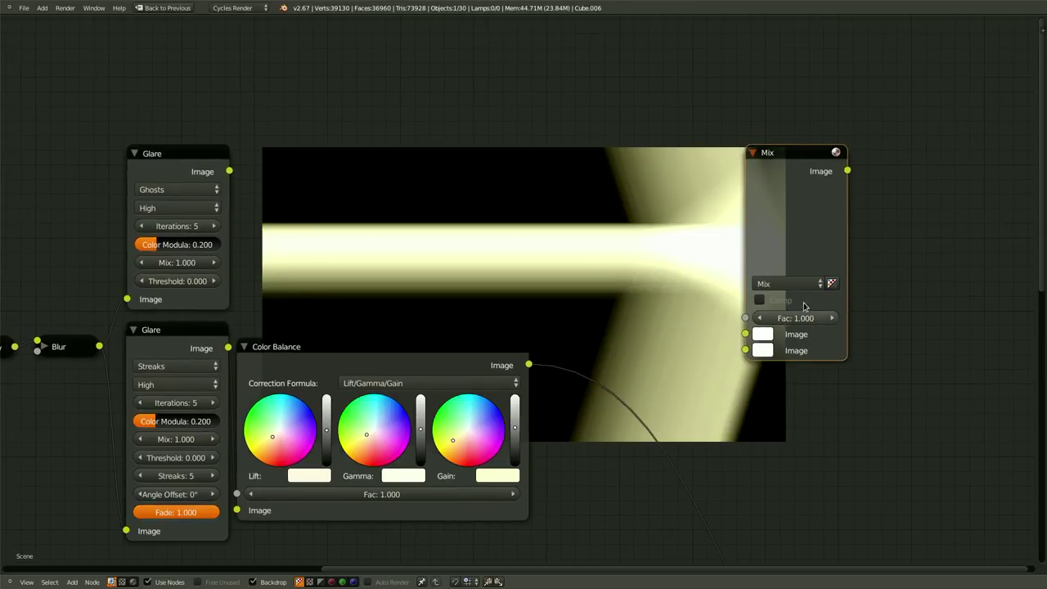
left_click(791, 283)
left_click(785, 301)
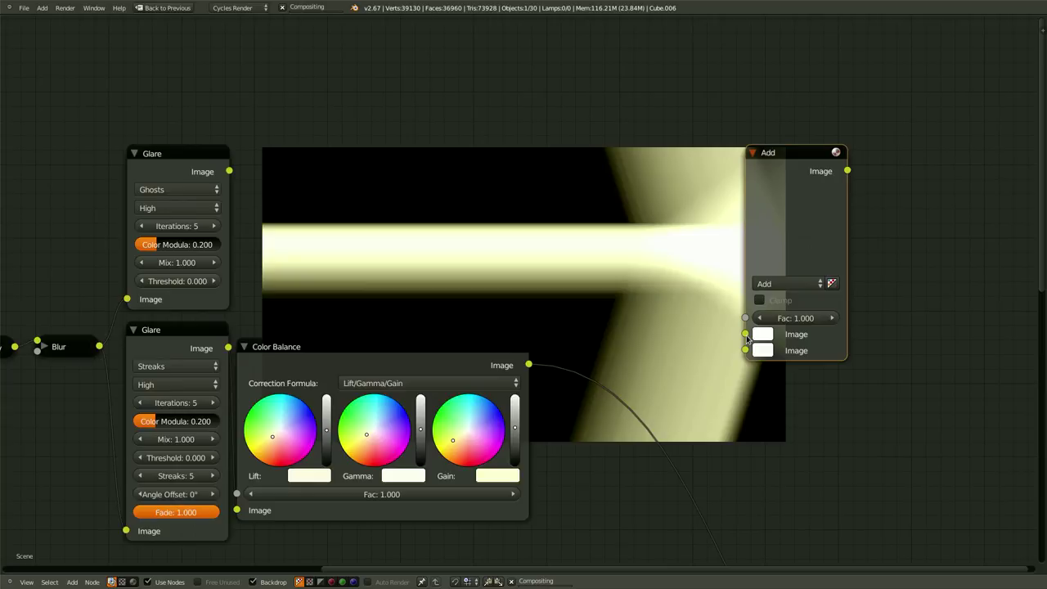
- Connect the Ghosts Glare output to the Add node's first image input and the Color Balance output to its second
left_click_drag(745, 333, 667, 362)
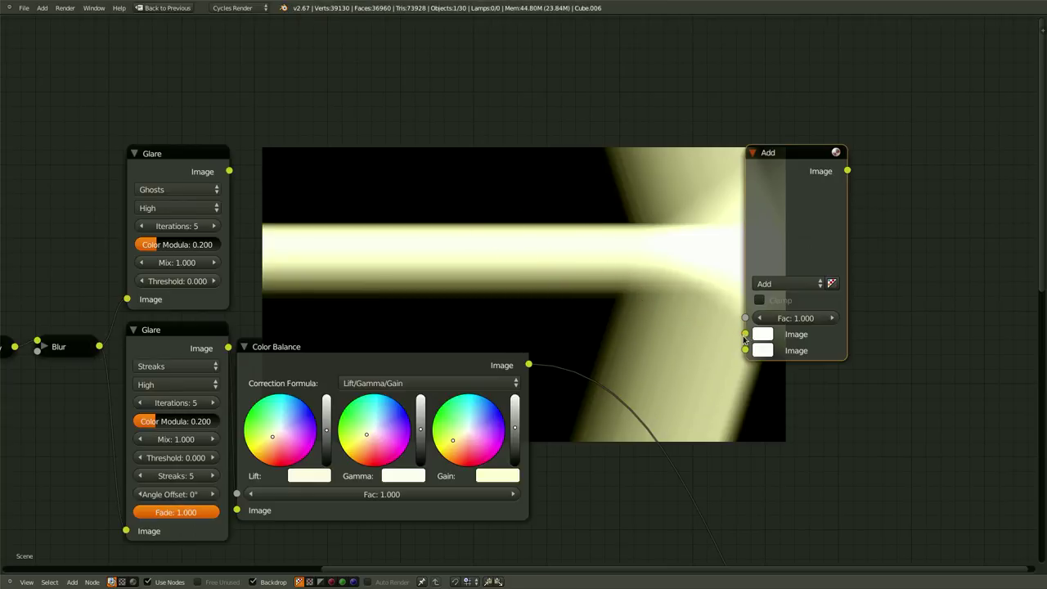
left_click_drag(746, 334, 229, 172)
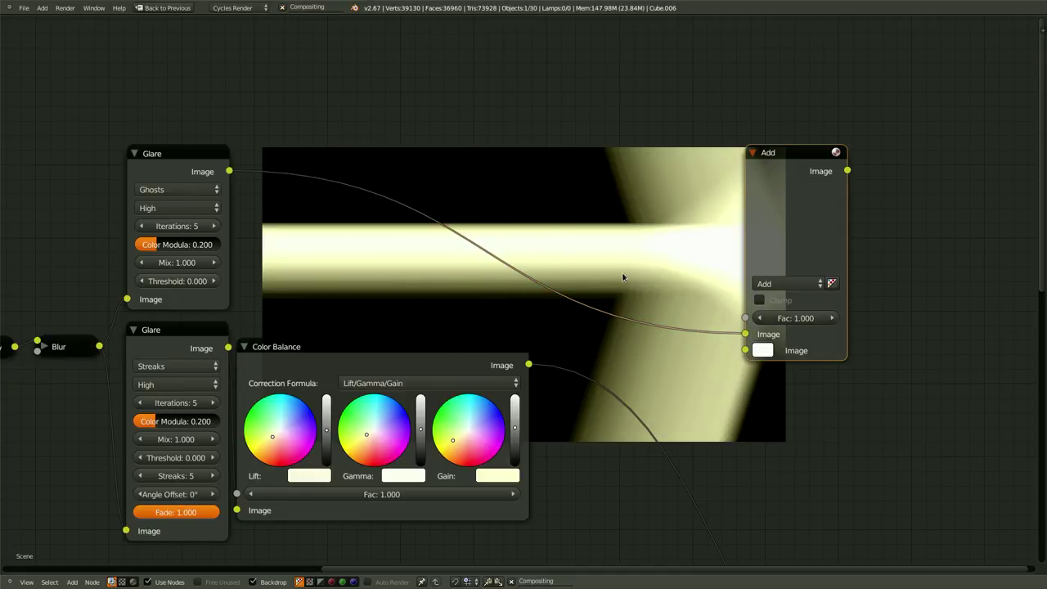
left_click_drag(746, 350, 529, 365)
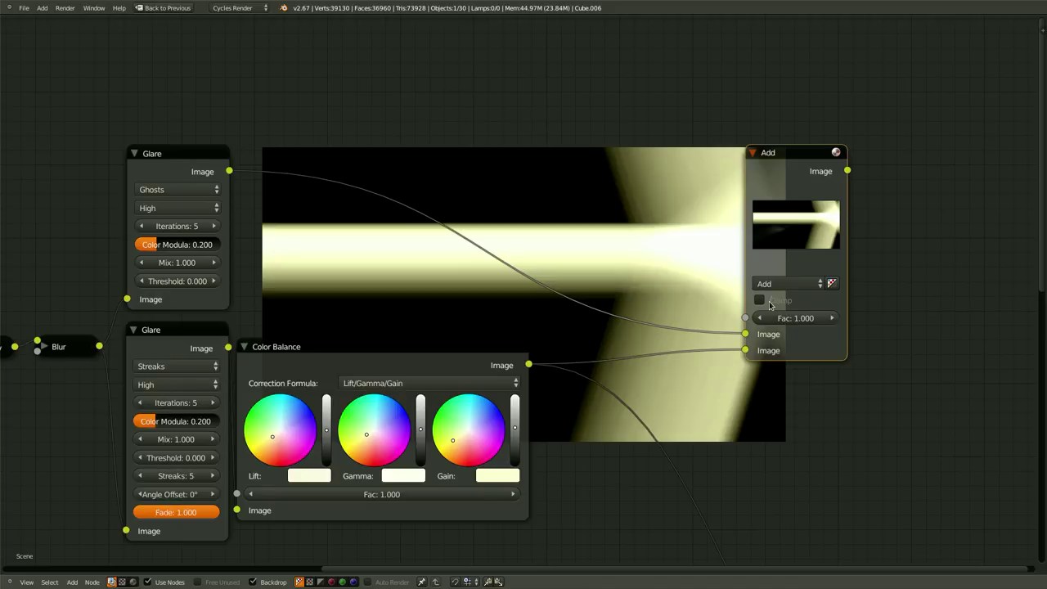
- Set the Add node's factor to 0.000, preview it in the Viewer and move it nearer the Color Balance node
left_click_drag(793, 321, 672, 329)
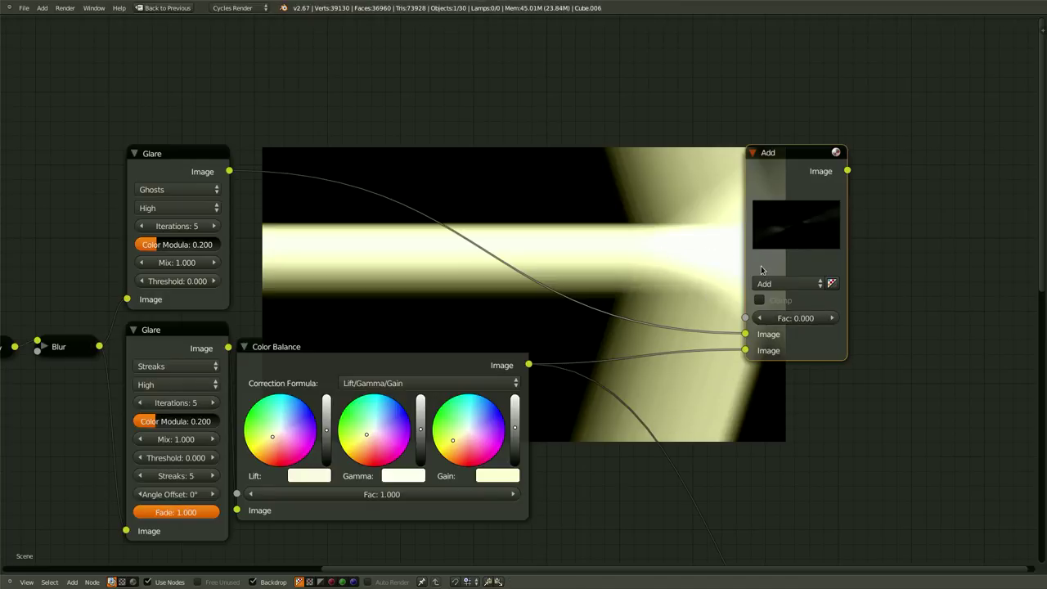
left_click(790, 158, "ctrl+shift")
middle_click_drag(837, 298, 707, 298)
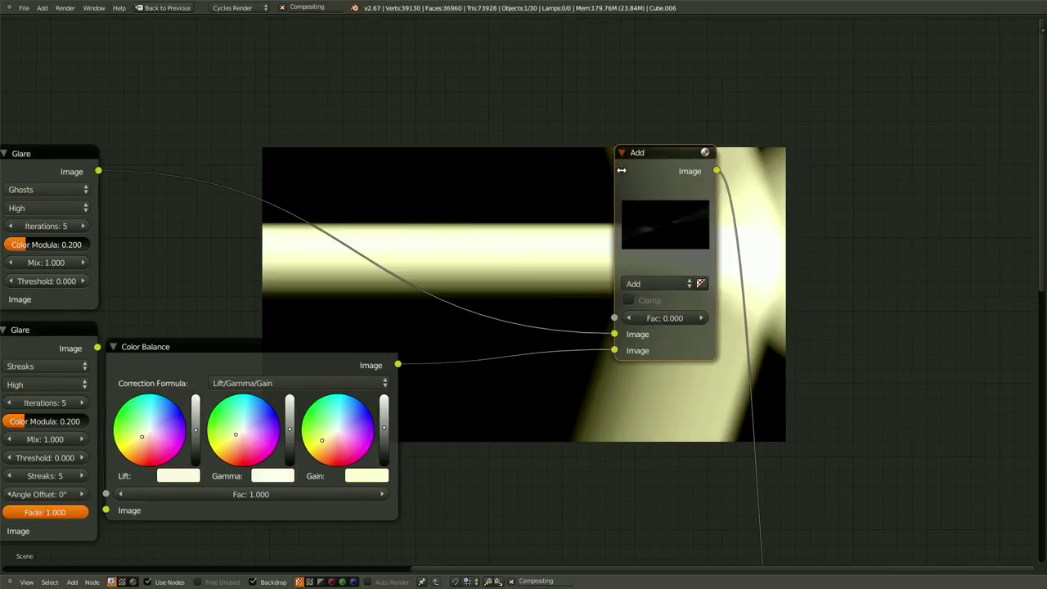
left_click_drag(644, 157, 499, 223)
middle_click_drag(215, 296, 483, 285)
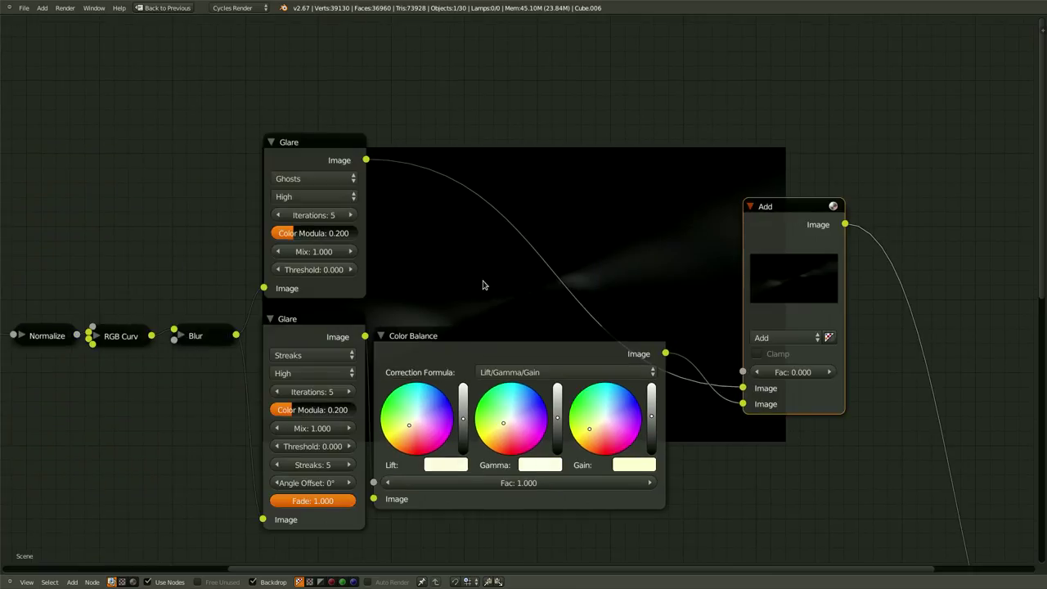
- Raise the Add node's factor to 0.400
left_click(829, 373)
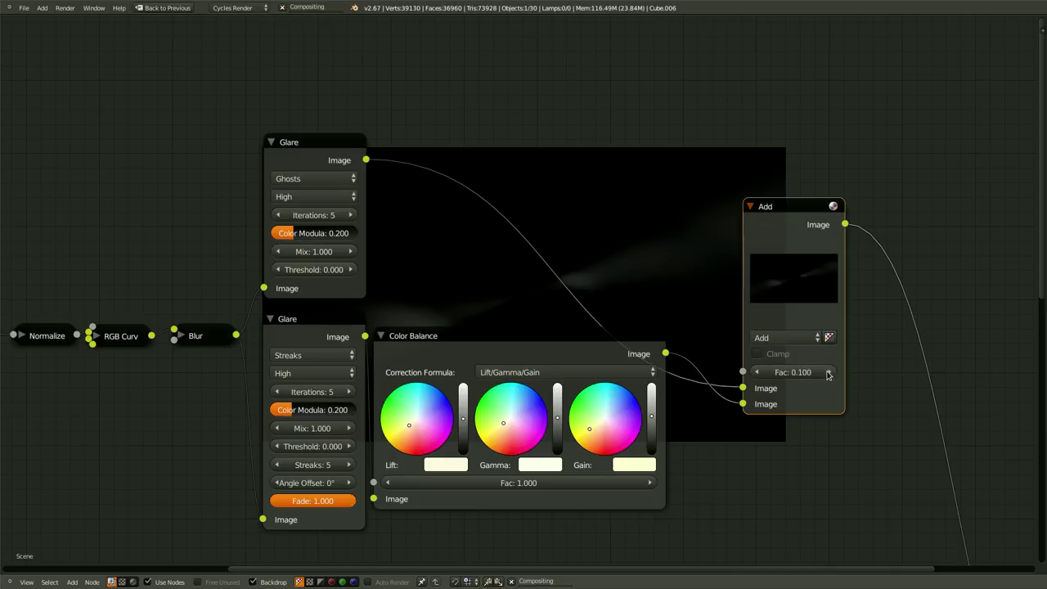
left_click(830, 373)
left_click(830, 373)
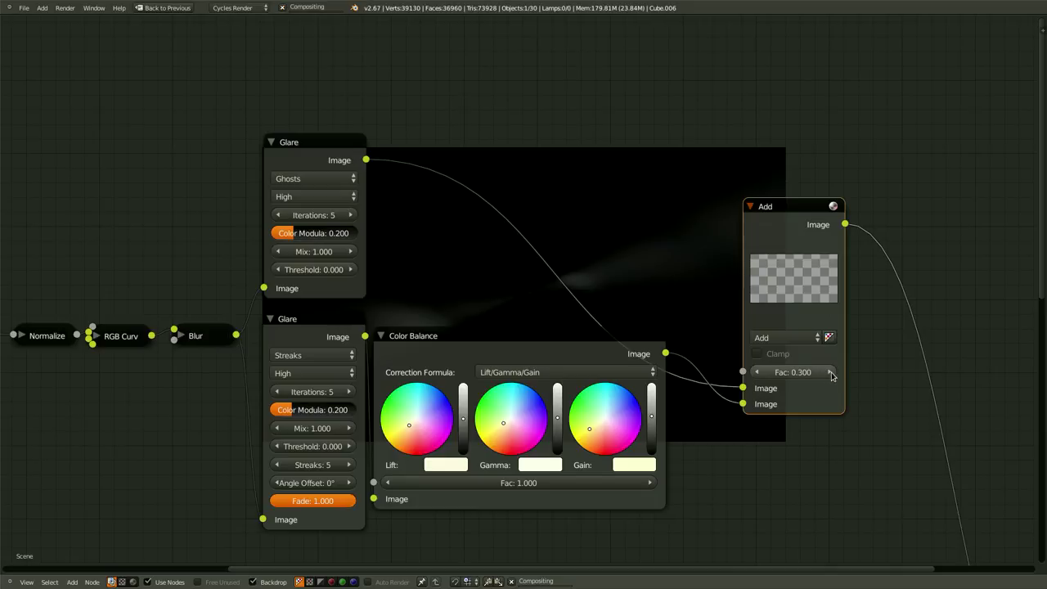
left_click(832, 375)
- Shift the Add node slightly down beside the Color Balance node and select the Color Balance node
scroll(526, 227, "down", 1)
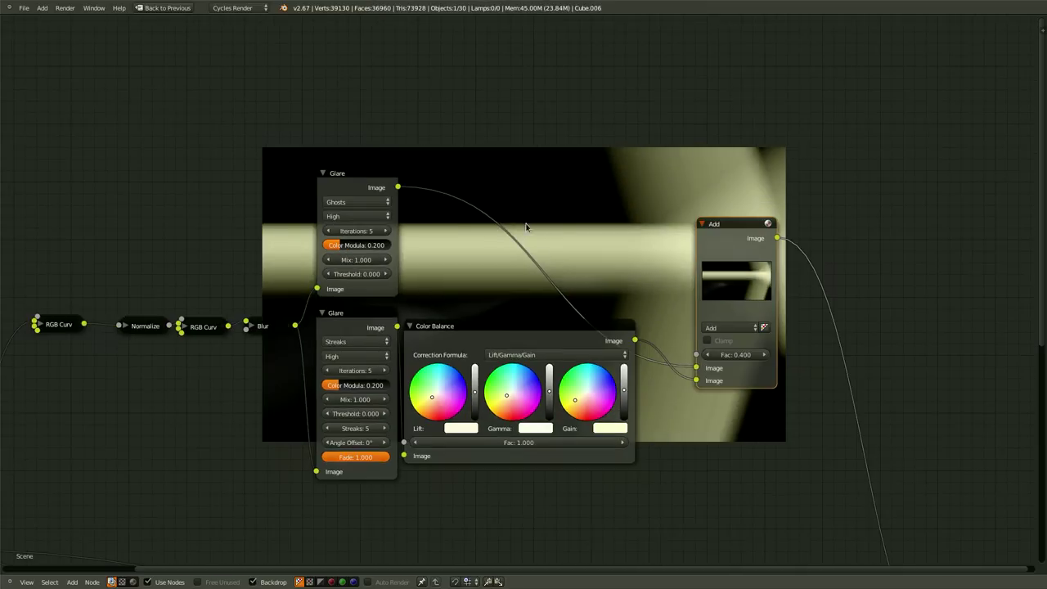
middle_click_drag(566, 233, 535, 373)
middle_click_drag(759, 328, 550, 88)
scroll(584, 197, "up", 1)
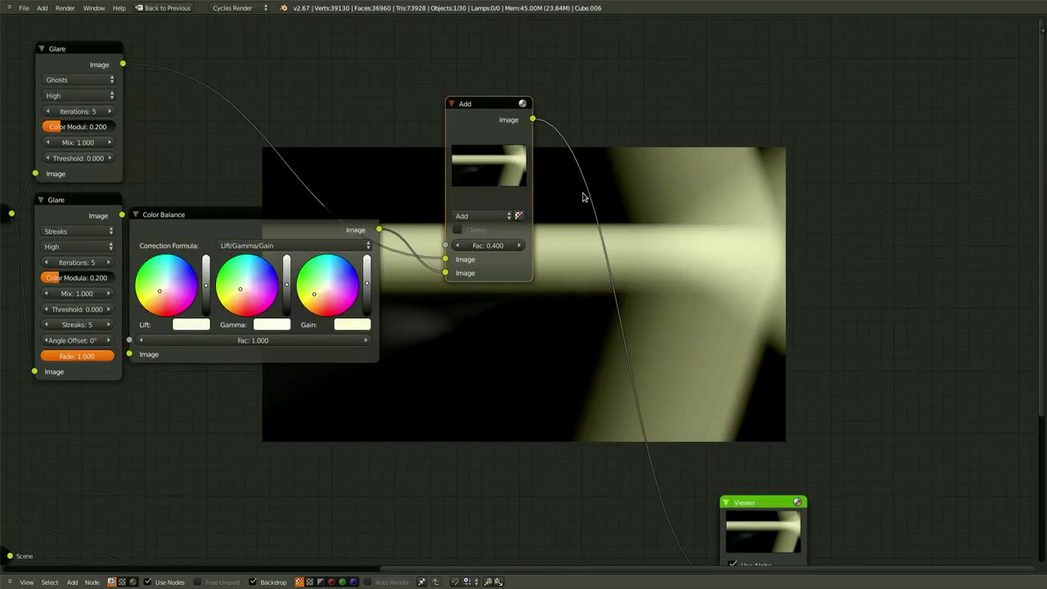
left_click_drag(486, 106, 470, 153)
middle_click_drag(495, 117, 685, 161)
left_click(534, 260)
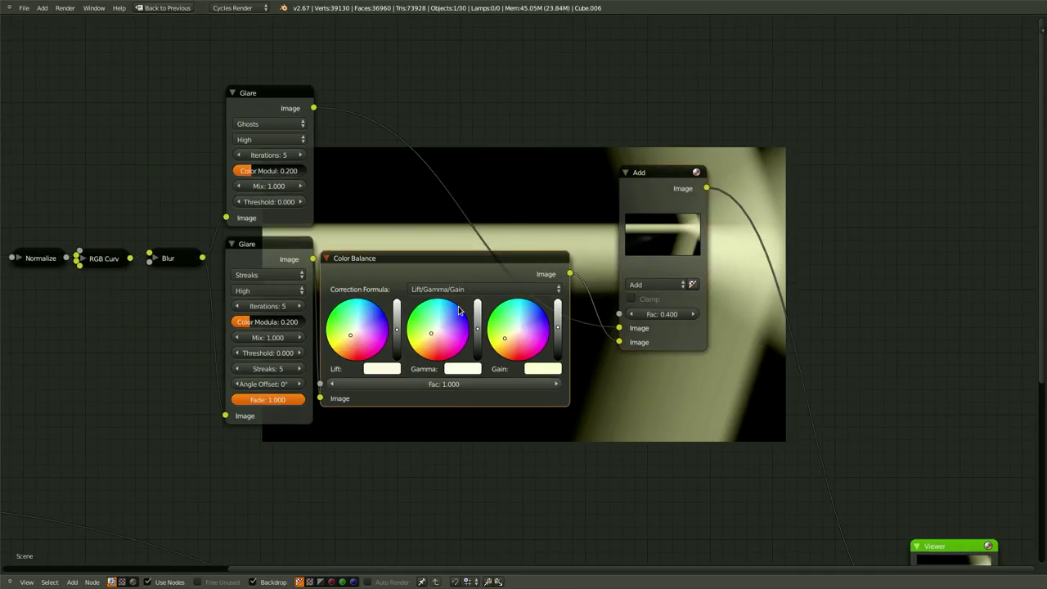
- Move the Viewer and Composite nodes farther away from the Add node to free up space
scroll(733, 442, "down", 1)
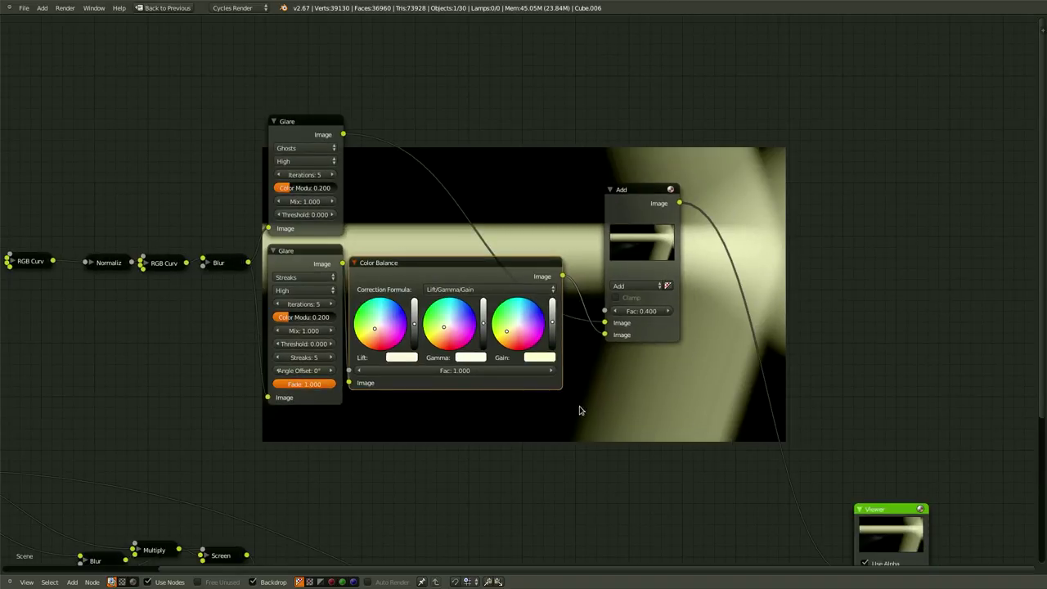
middle_click_drag(661, 430, 421, 260)
scroll(505, 281, "down", 3)
left_click_drag(632, 332, 823, 236)
left_click_drag(630, 426, 758, 382)
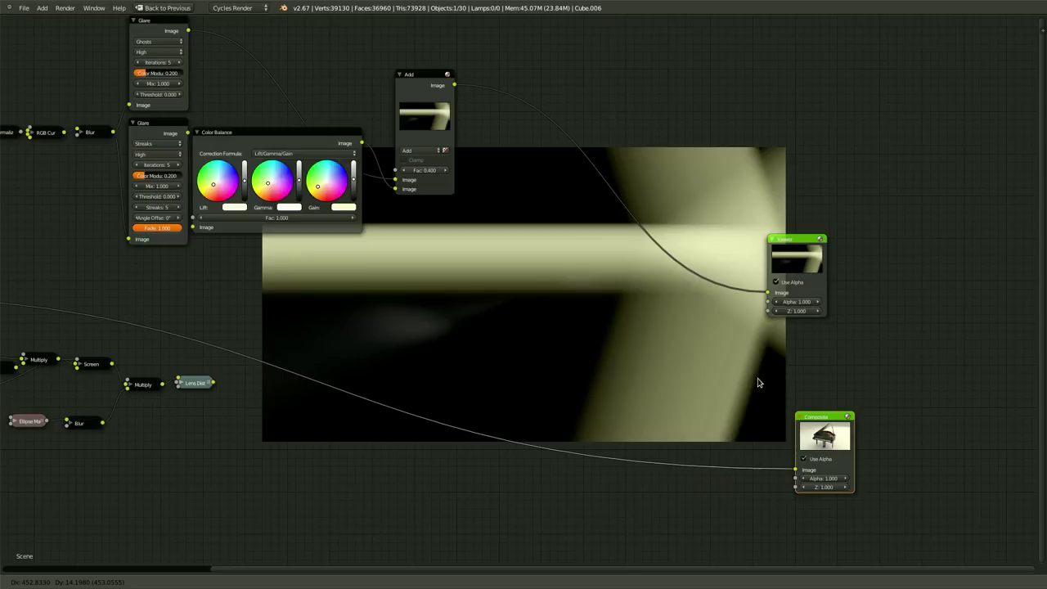
left_click(600, 242)
middle_click_drag(584, 238, 582, 271)
scroll(491, 104, "down", 1)
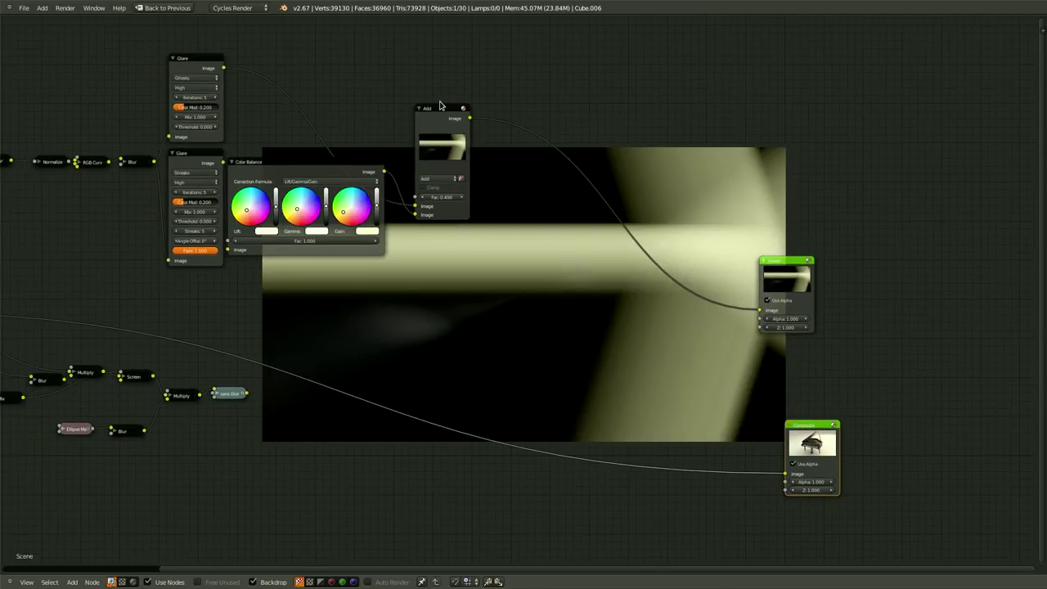
- Duplicate the Add node and connect Lens Distortion to the copy's first image input and the original Add output to its second
left_click(429, 108)
key("shift+d")
left_click(538, 236)
left_click(532, 327)
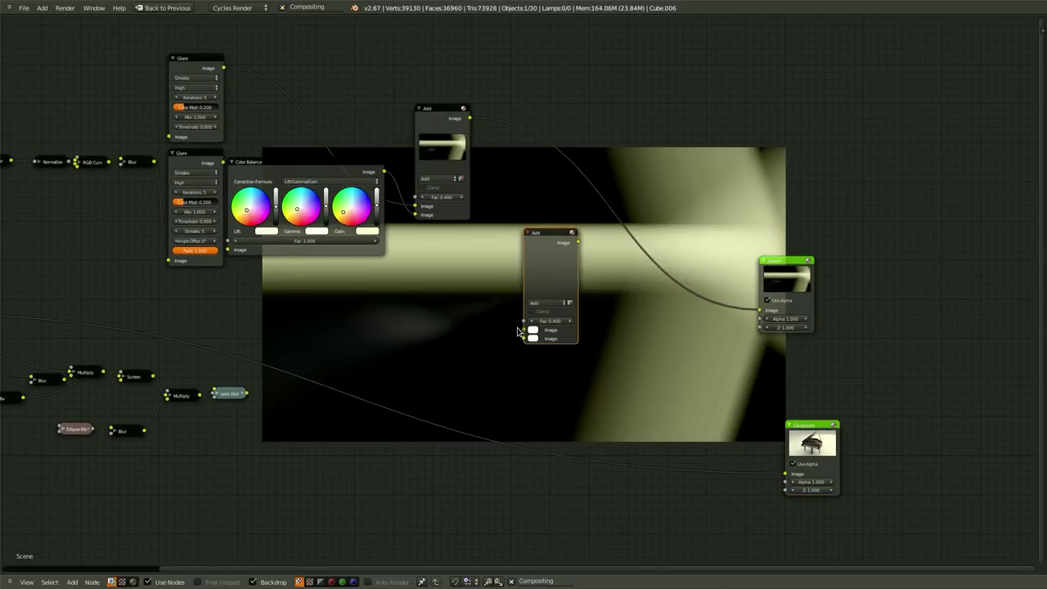
left_click_drag(524, 330, 249, 397)
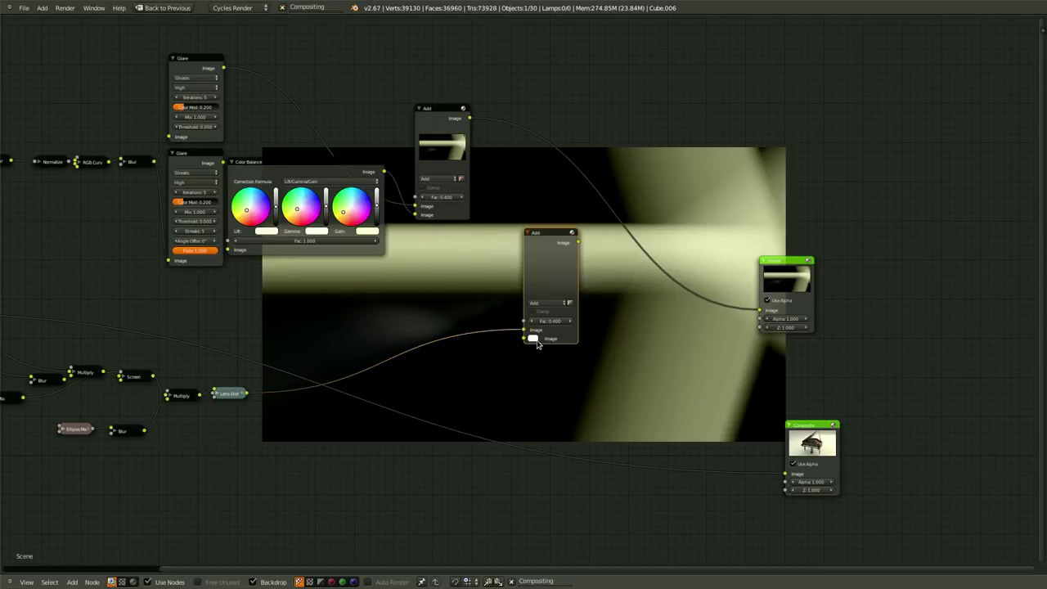
left_click_drag(521, 341, 470, 120)
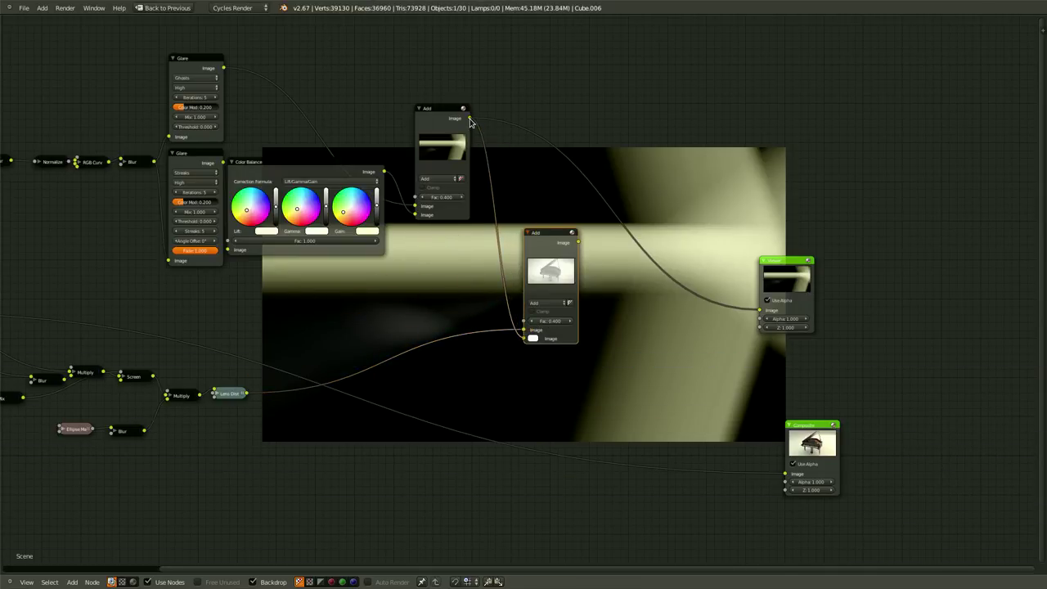
middle_click_drag(398, 83, 496, 171)
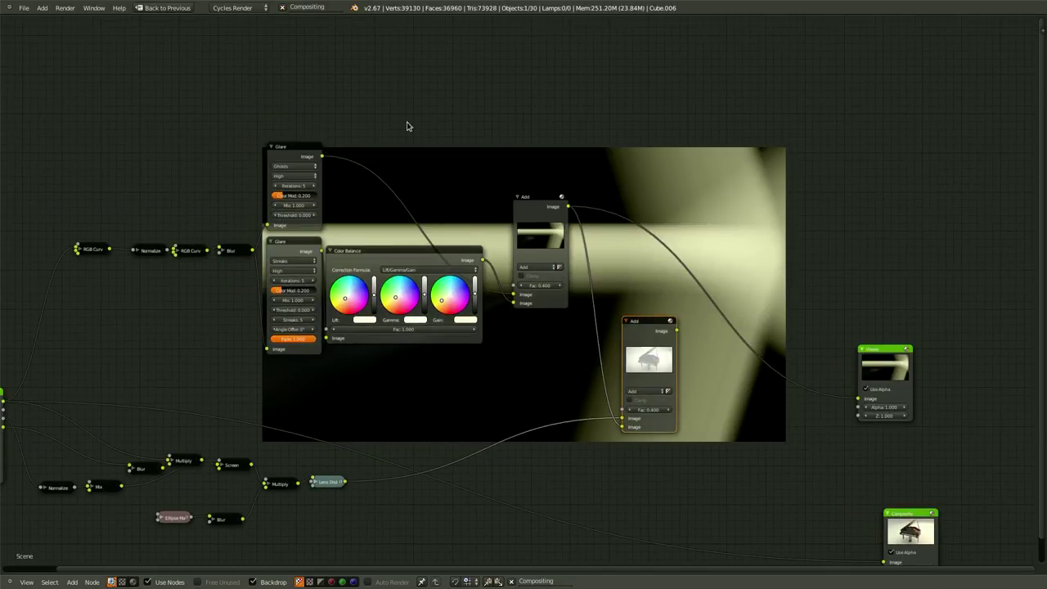
- Preview the duplicated Add node in the Viewer and reposition it to leave room before the Viewer
left_click(657, 326, "ctrl+shift")
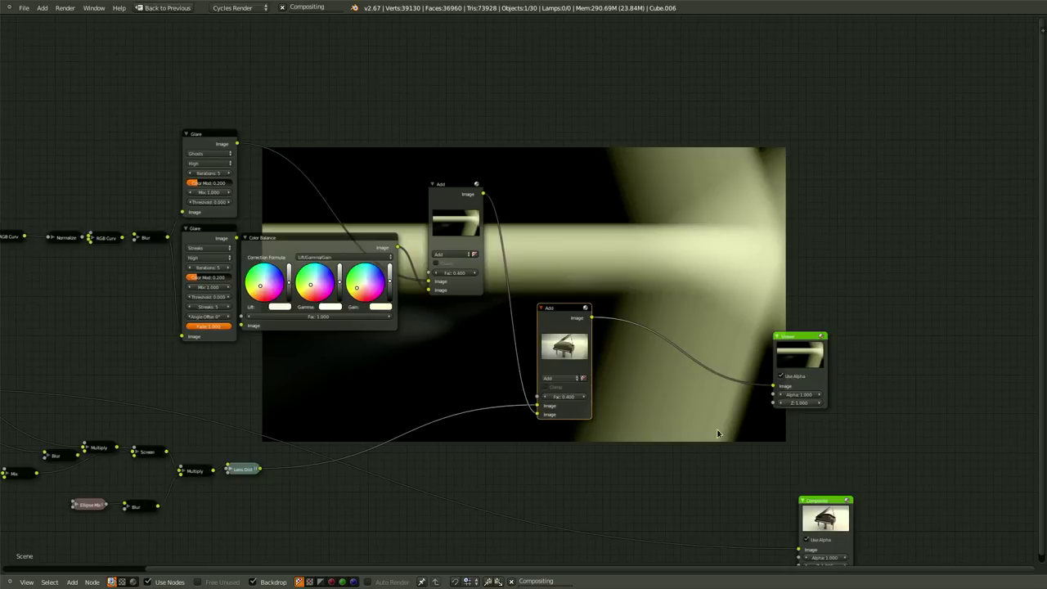
scroll(708, 262, "up", 2)
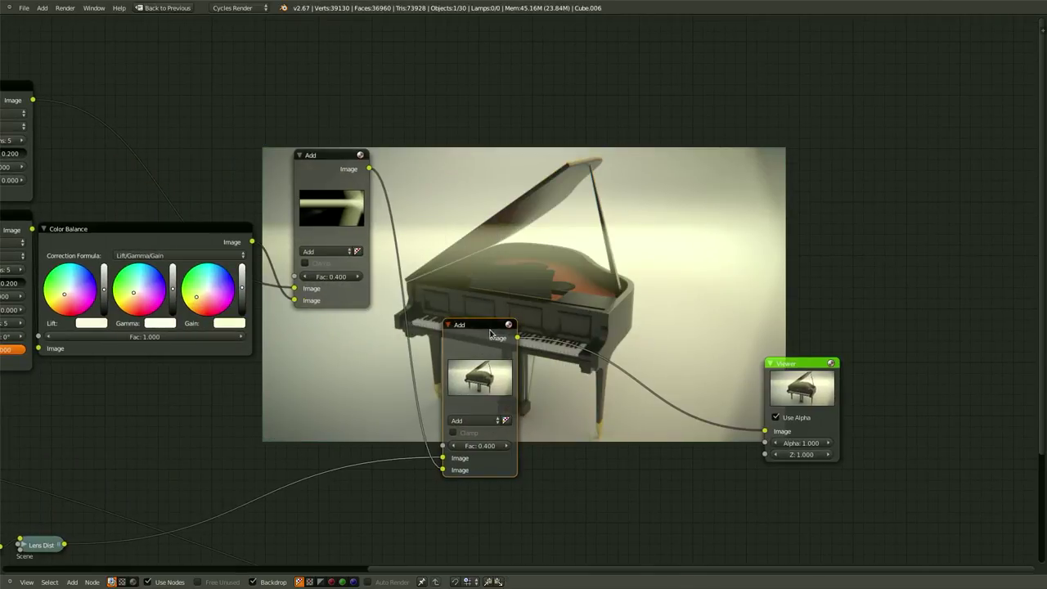
left_click_drag(490, 333, 539, 318)
scroll(619, 465, "down", 1)
middle_click_drag(637, 474, 570, 449)
scroll(461, 347, "up", 4)
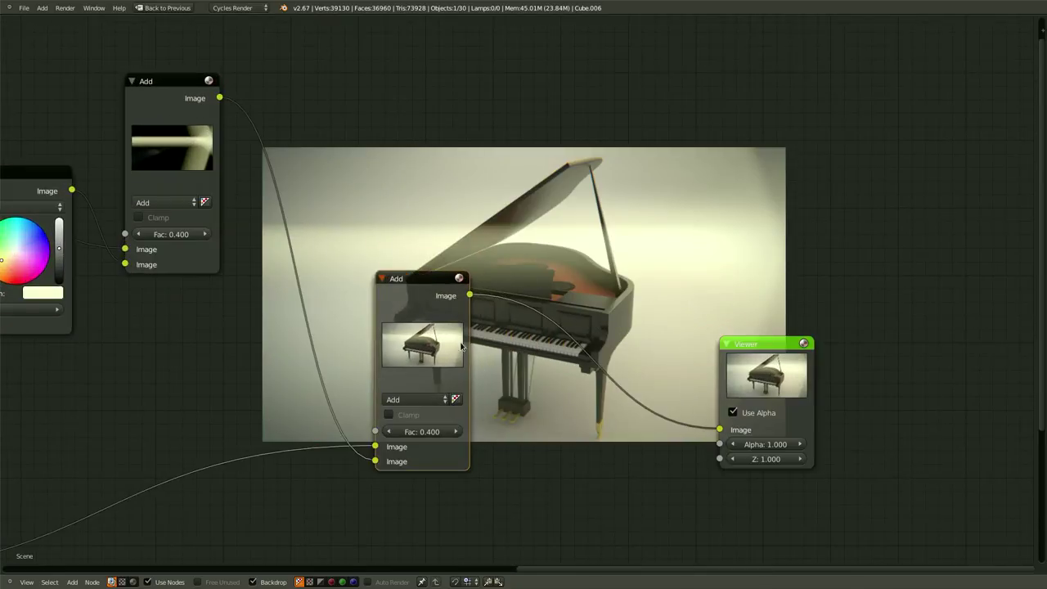
left_click_drag(386, 284, 328, 282)
scroll(599, 400, "down", 1)
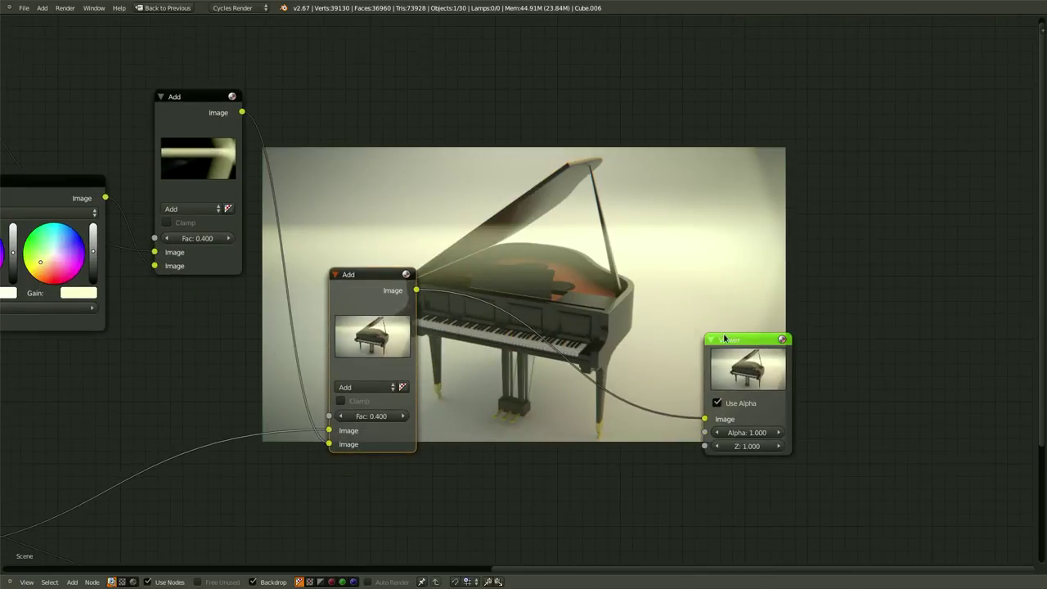
- Add a Color Balance node and insert it between the second Add node and the Viewer
scroll(584, 400, "down", 2)
scroll(534, 387, "up", 1)
key("shift+a")
left_click(526, 390)
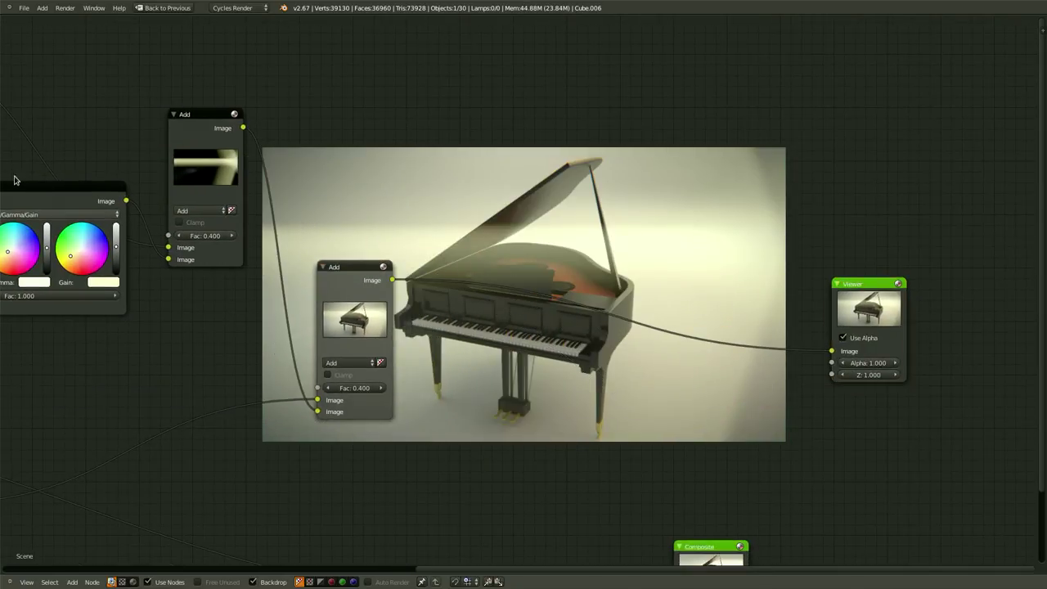
type("mix")
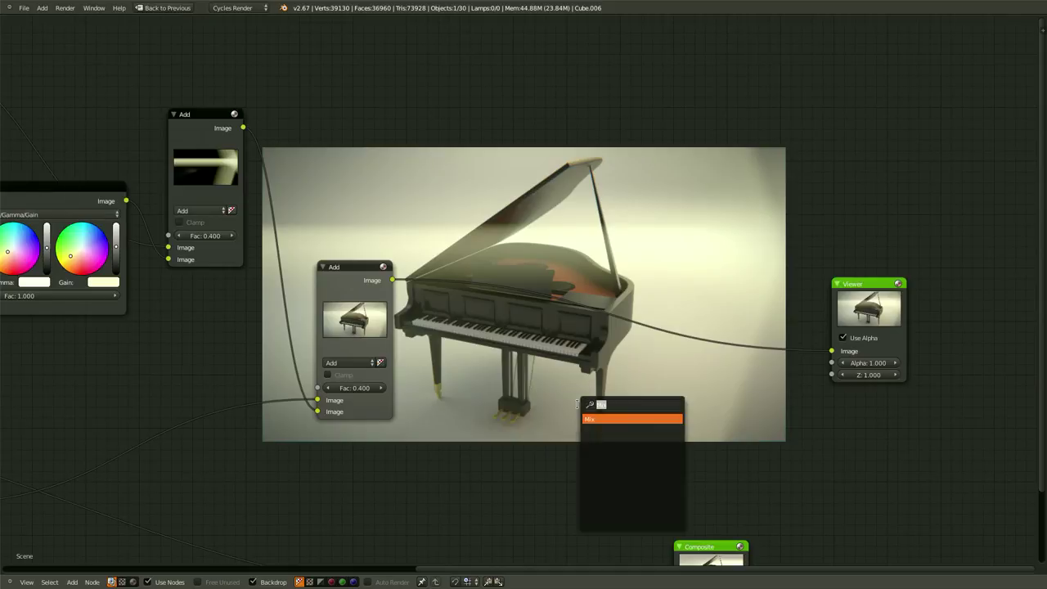
type("Colo")
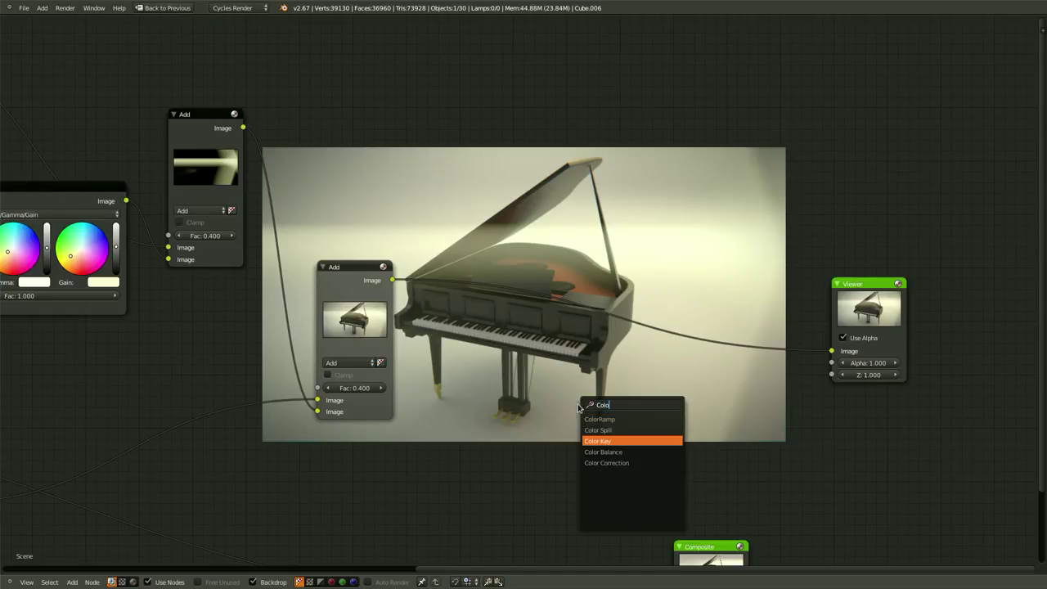
key("Down")
key("Return")
left_click_drag(663, 413, 511, 281)
- Tint the new Color Balance node's lift slightly blue, its gamma slightly yellow and its gain warm orange
scroll(730, 358, "up", 2)
scroll(687, 370, "up", 1)
middle_click_drag(451, 496, 439, 535)
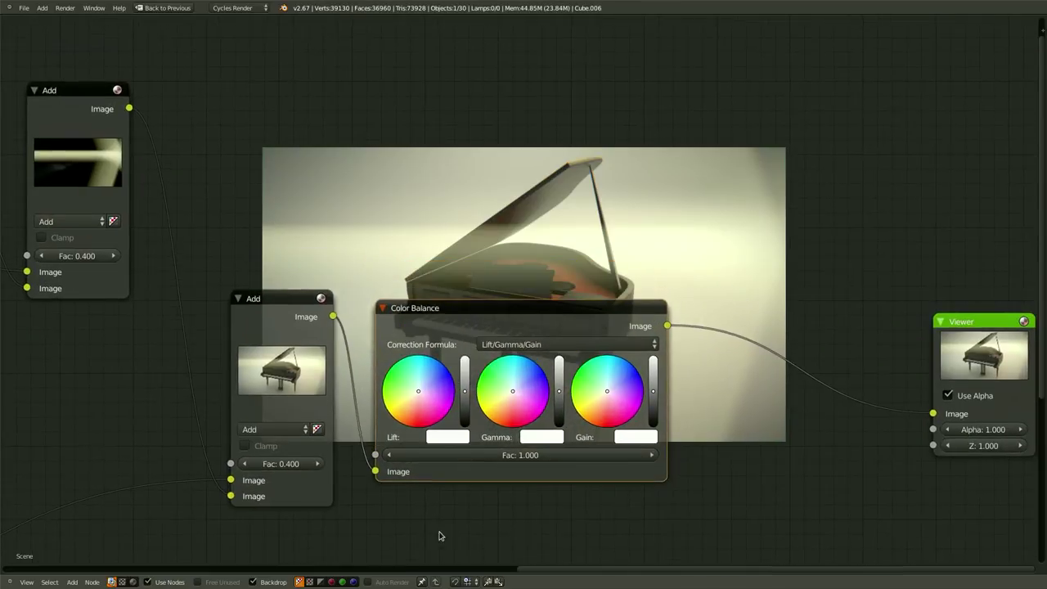
middle_click_drag(391, 504, 400, 523)
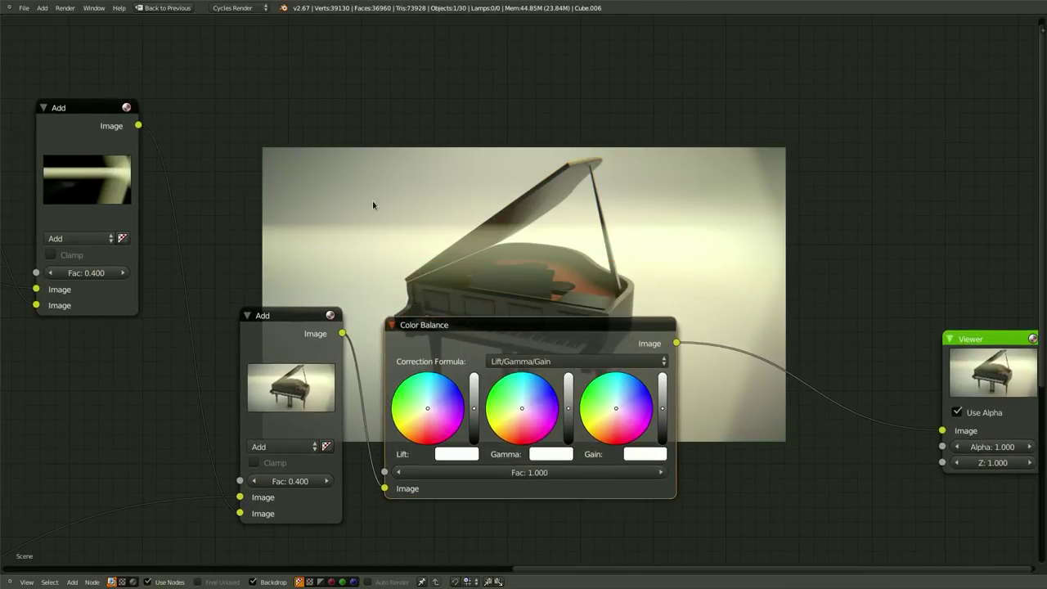
left_click(429, 407)
left_click(513, 411)
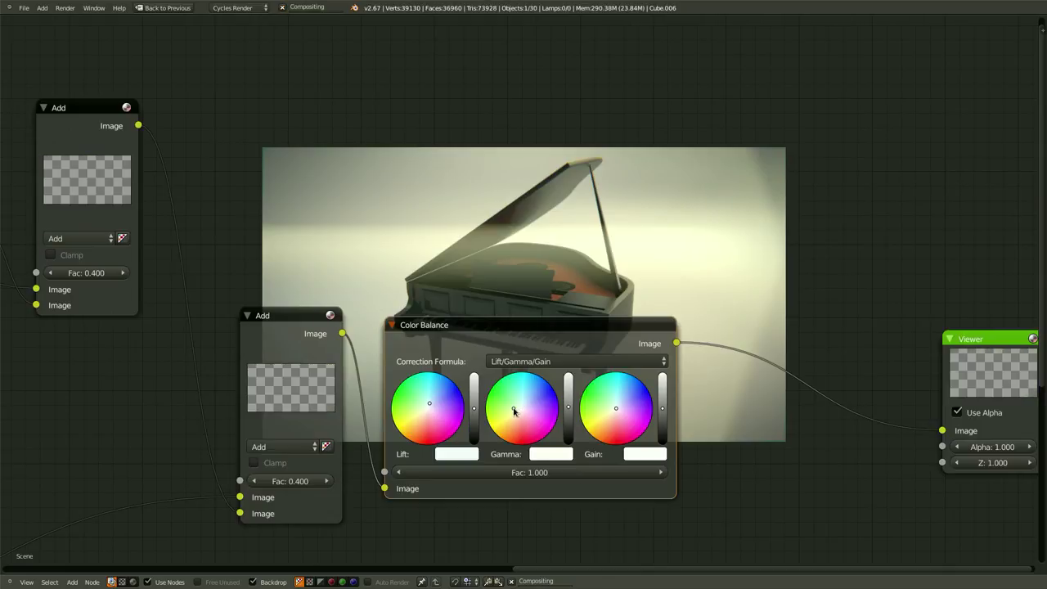
left_click_drag(605, 418, 609, 426)
- Save the project over the existing file
scroll(795, 476, "down", 4)
middle_click_drag(590, 476, 434, 492)
middle_click_drag(525, 482, 495, 473)
key("ctrl+s")
left_click(597, 473)
- Shift the gain color of the final Color Balance node slightly toward yellow
scroll(589, 458, "up", 2)
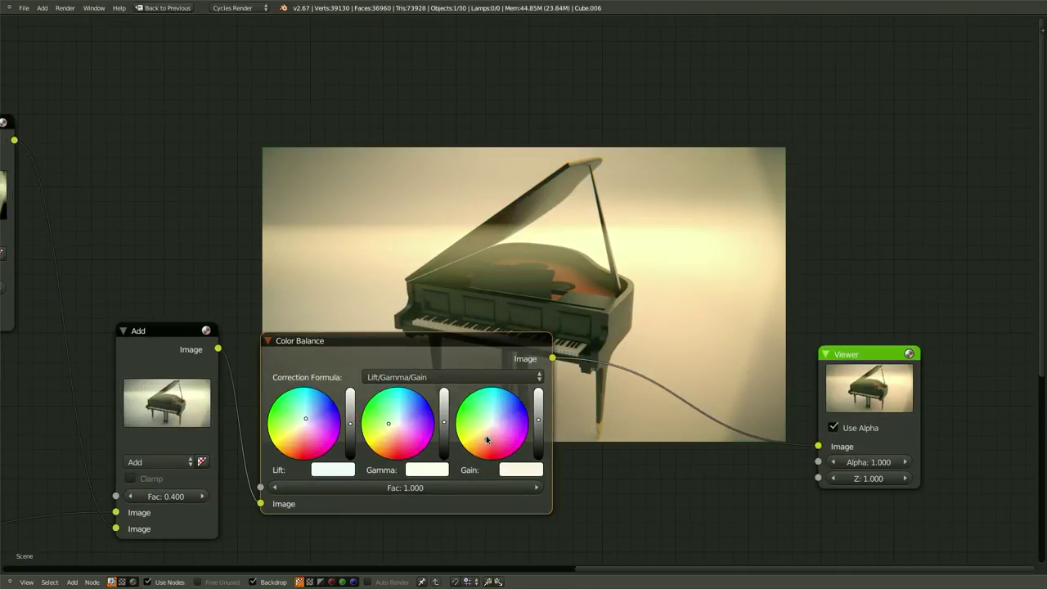
left_click_drag(486, 440, 485, 435)
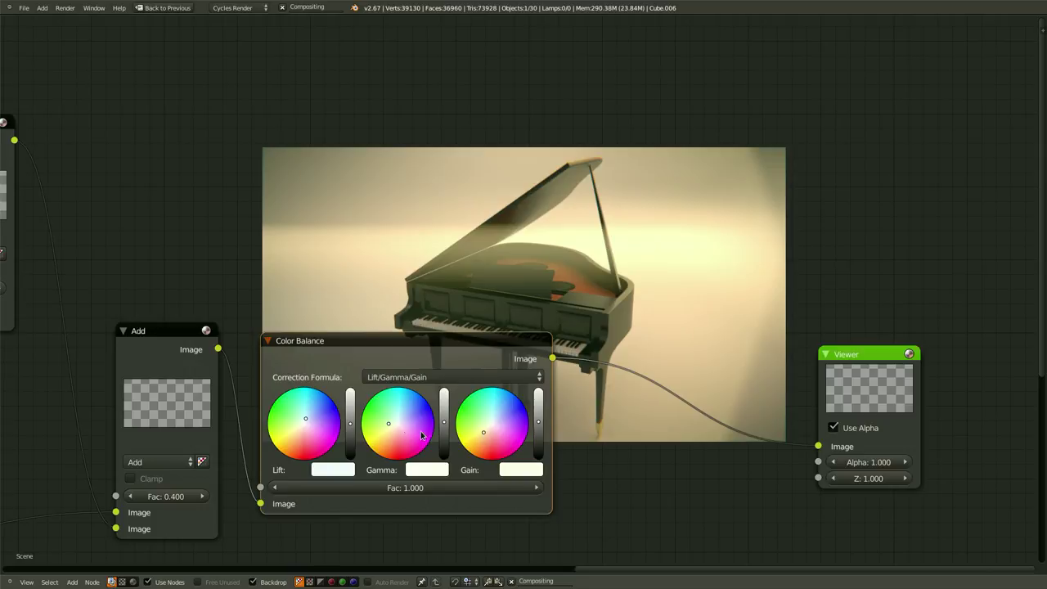
scroll(462, 487, "up", 1)
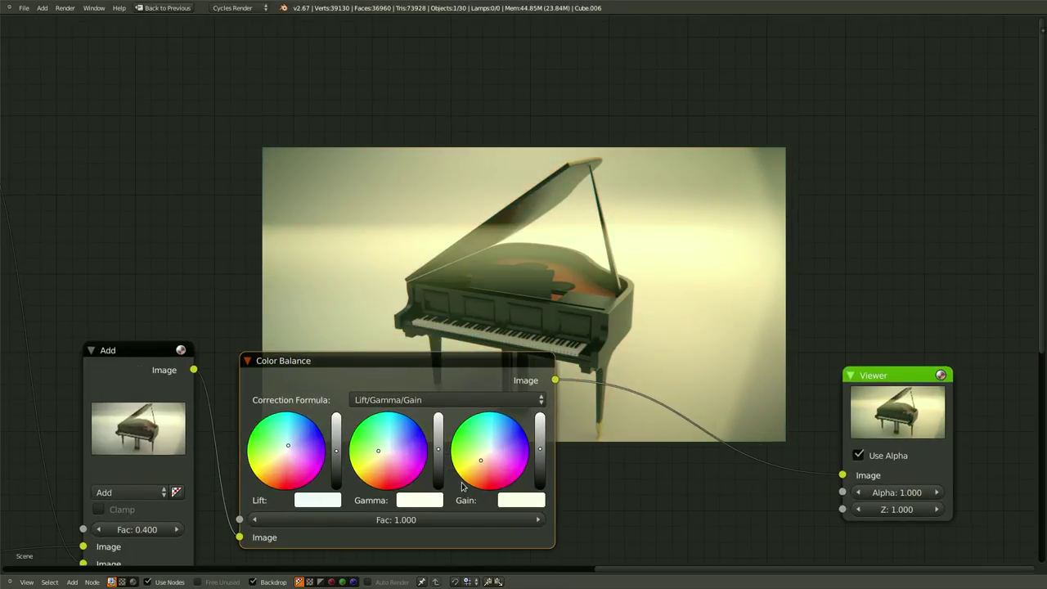
scroll(700, 387, "down", 1)
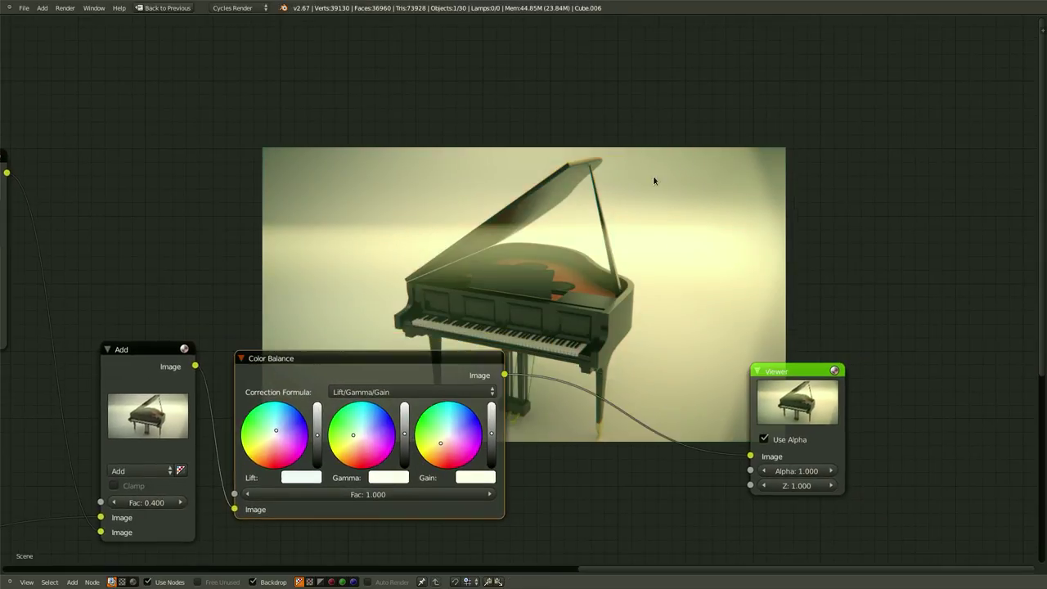
- Vary the final Color Balance node's factor to compare its effect, ending at 1.000
middle_click_drag(651, 275, 729, 229)
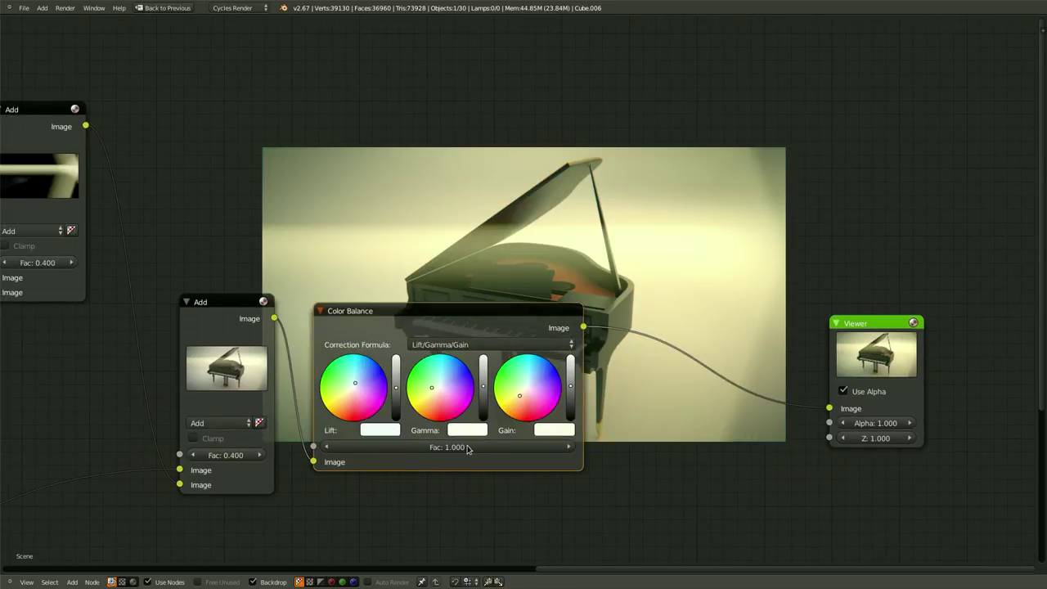
middle_click_drag(652, 235, 787, 304)
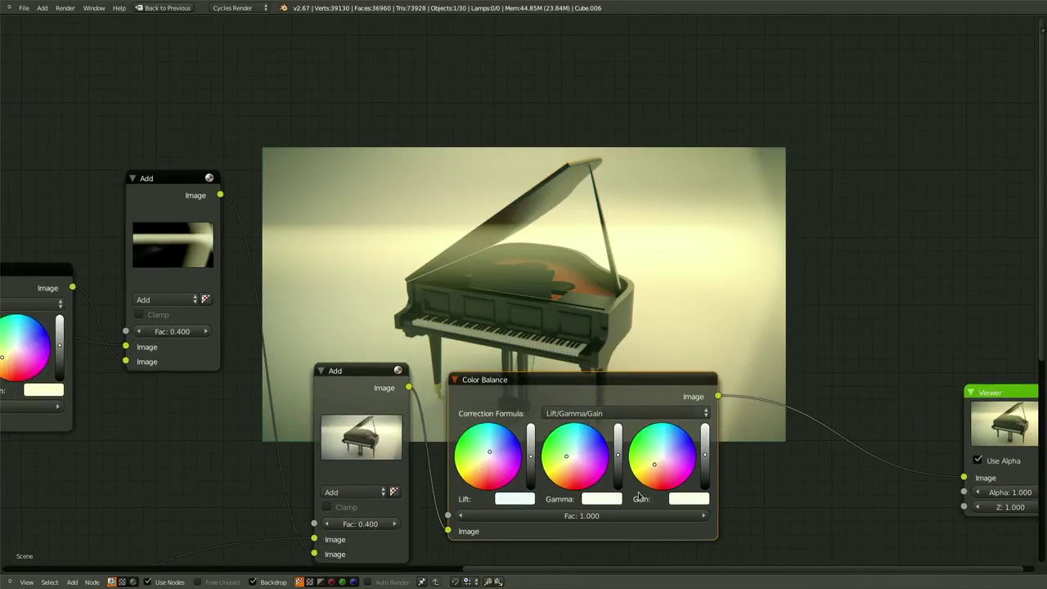
left_click_drag(609, 519, 720, 522)
left_click_drag(573, 515, 1032, 536)
- Move the Composite node out beyond the final Color Balance node, below the Viewer
scroll(781, 481, "down", 4)
middle_click_drag(777, 477, 661, 422)
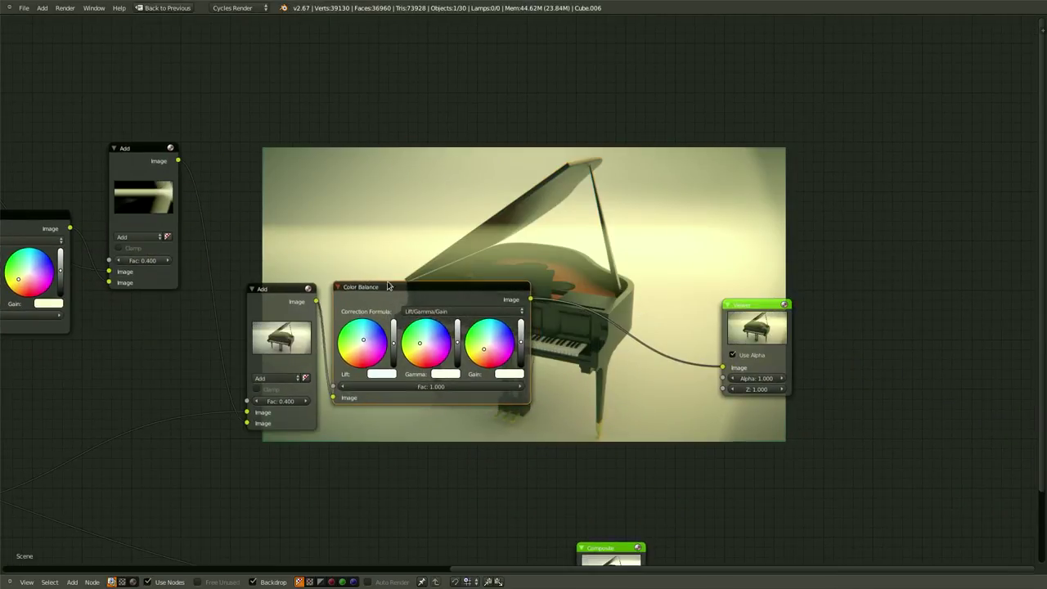
scroll(404, 295, "down", 2)
left_click_drag(600, 450, 753, 428)
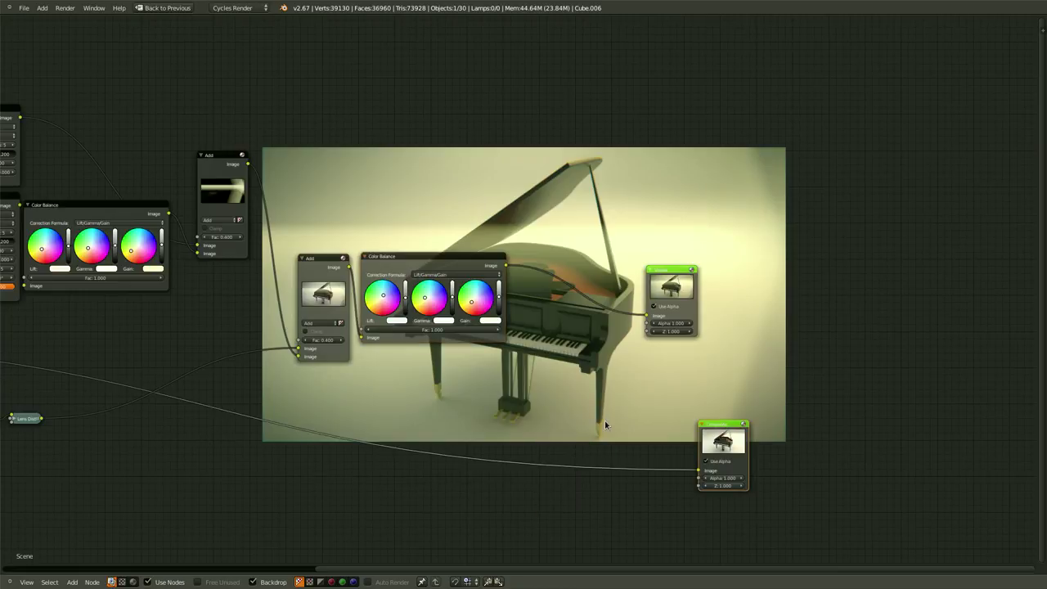
- Cut the link running from the Render Layers image output to the Composite node
middle_click_drag(411, 420, 735, 380)
middle_click_drag(628, 378, 625, 543)
scroll(607, 488, "down", 1)
middle_click_drag(591, 475, 613, 322)
scroll(620, 334, "down", 1)
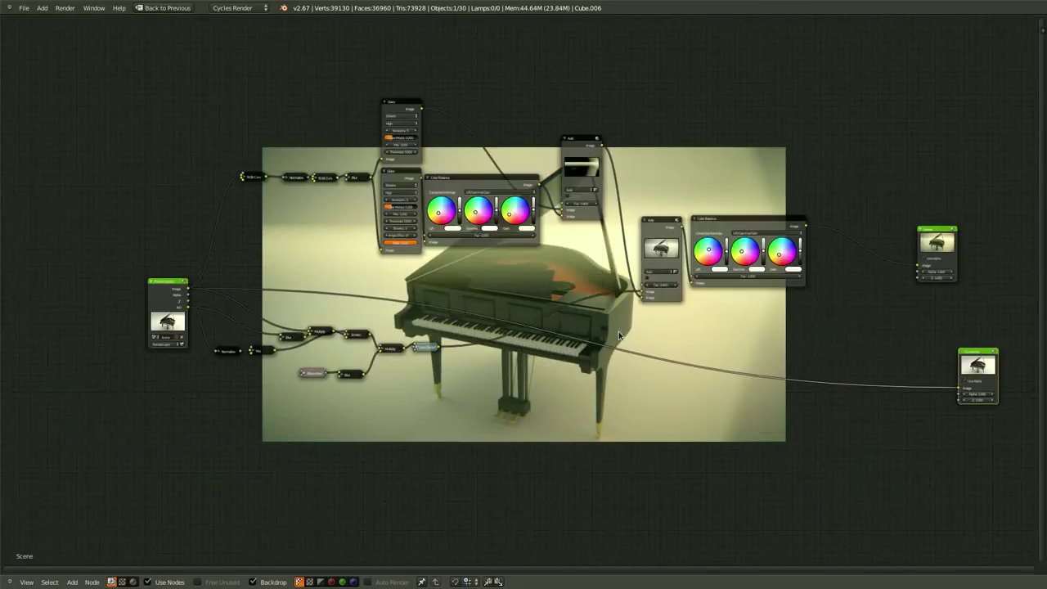
scroll(450, 382, "up", 2)
scroll(414, 374, "up", 1)
middle_click_drag(778, 360, 668, 363)
right_click_drag(668, 366, 586, 441, "ctrl")
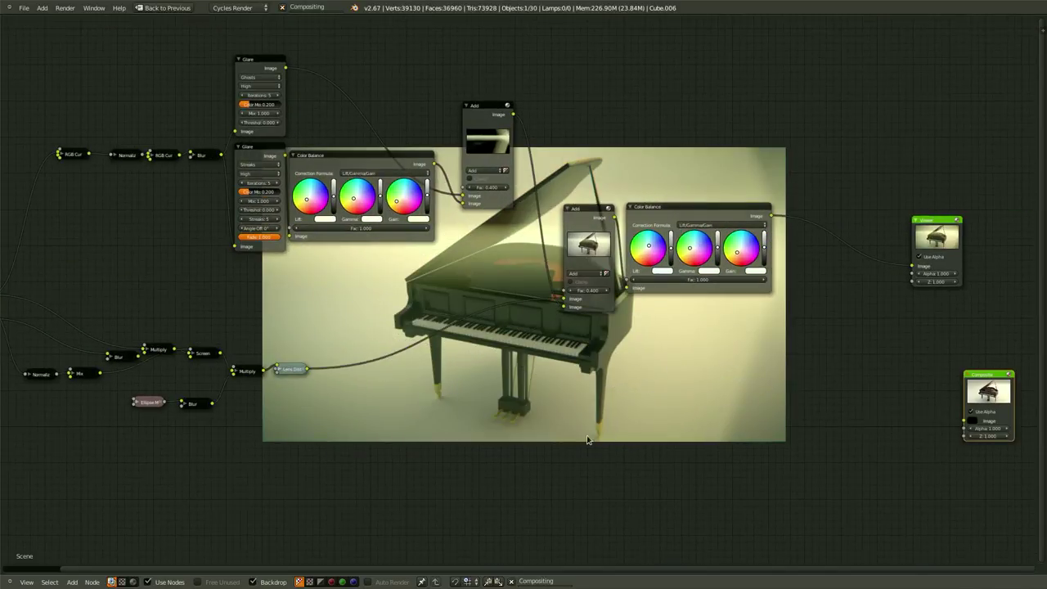
- Insert a Mix node between the final Color Balance and the Viewer, and connect Lens Distortion to its first image input
key("shift+a")
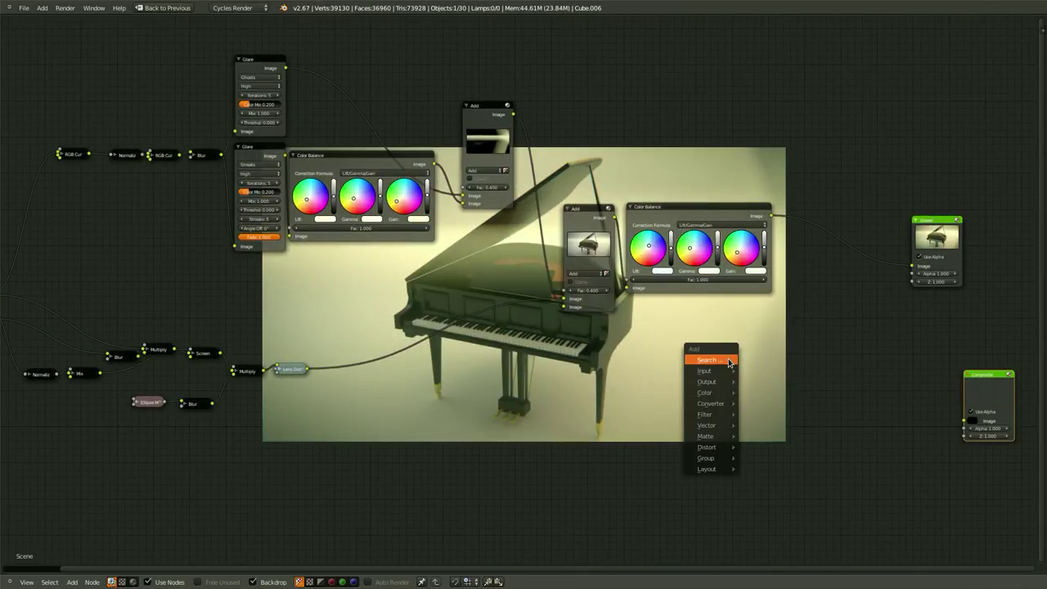
left_click(709, 359)
type("mix")
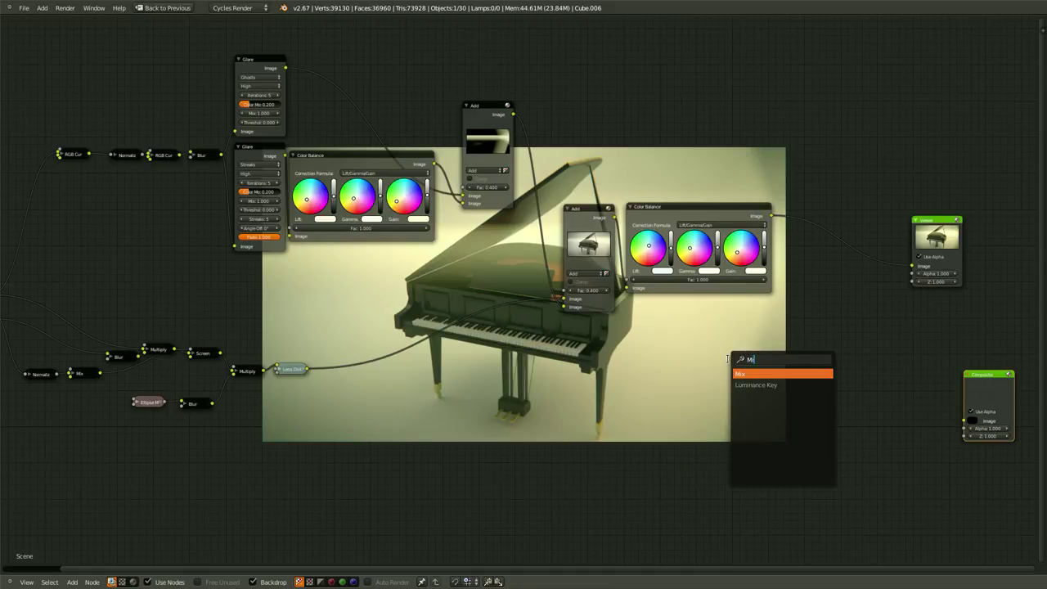
key("Return")
left_click(853, 256)
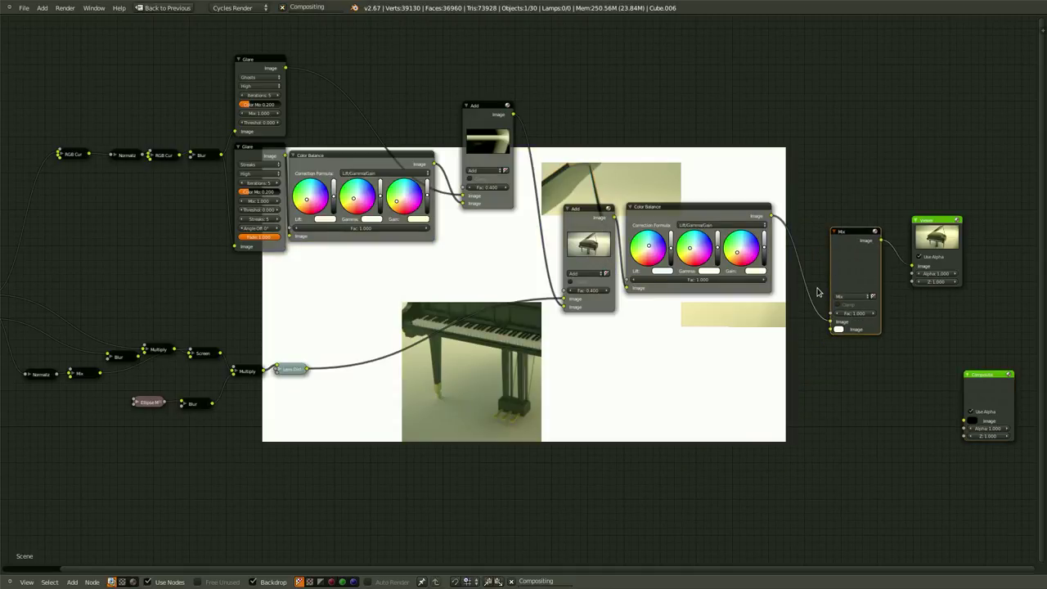
left_click_drag(836, 319, 306, 369)
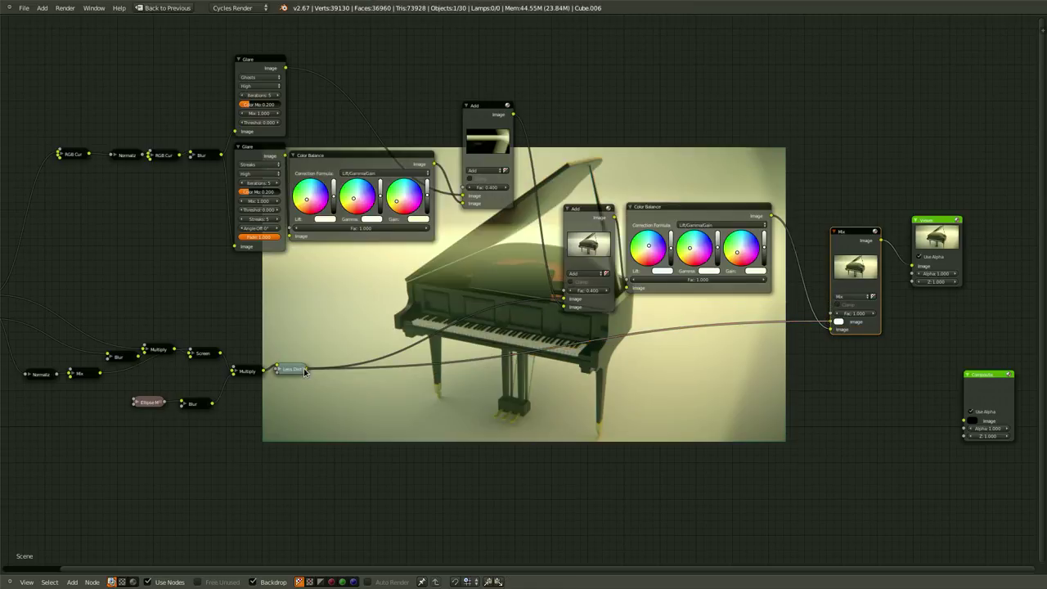
- Move the Mix node closer to the final Color Balance node
scroll(292, 384, "up", 1)
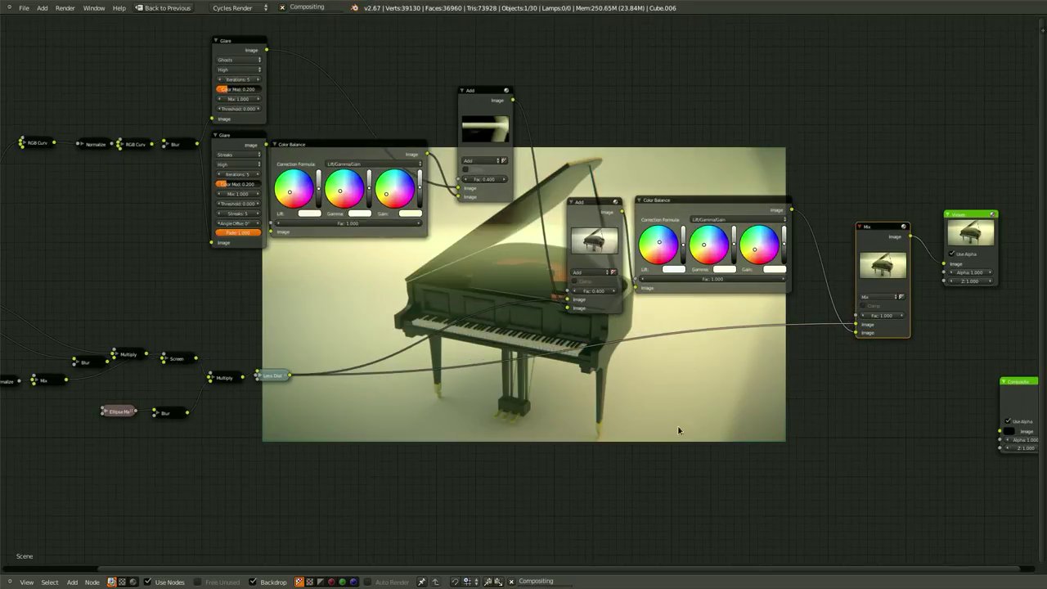
middle_click_drag(814, 360, 434, 427)
scroll(434, 427, "up", 4)
middle_click_drag(645, 435, 608, 467)
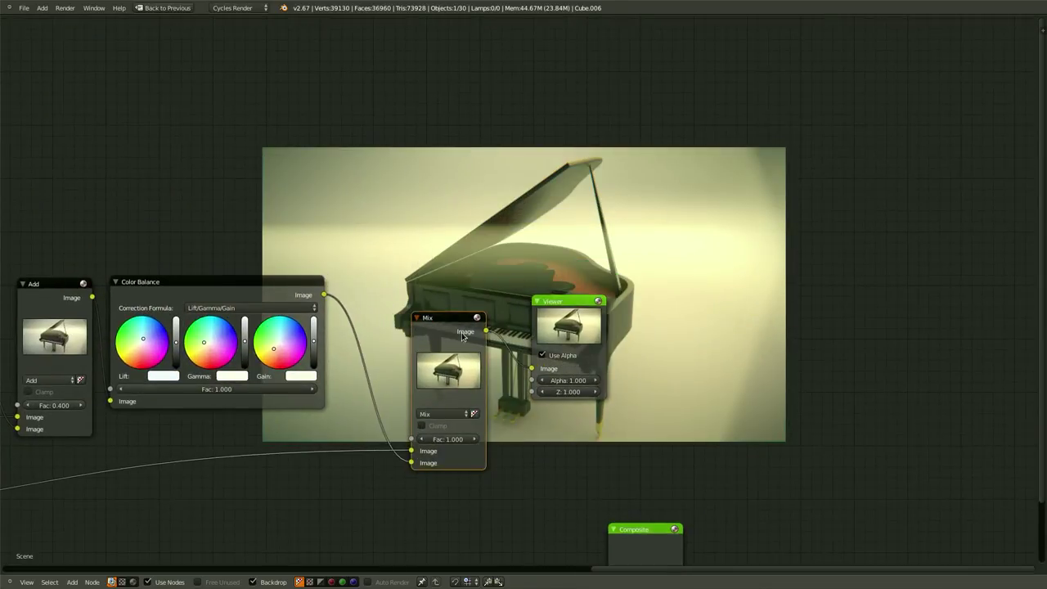
left_click_drag(449, 318, 409, 282)
- Set the Mix node's factor to 0.000 to show the image without the glare and color grading
middle_click_drag(527, 257, 746, 241)
middle_click_drag(528, 175, 449, 315)
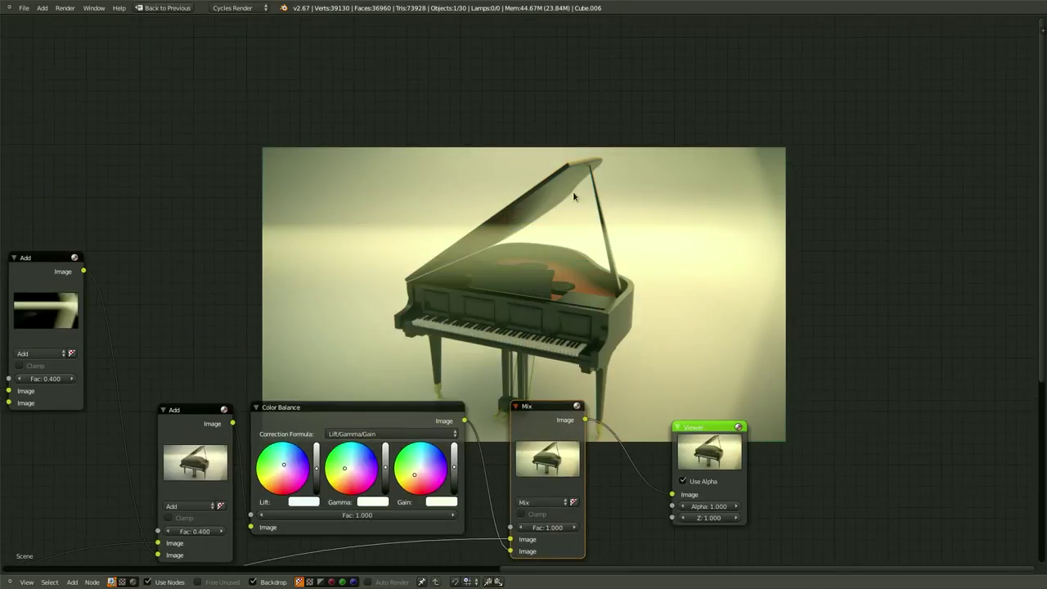
middle_click_drag(584, 240, 560, 184)
left_click_drag(539, 476, 397, 479)
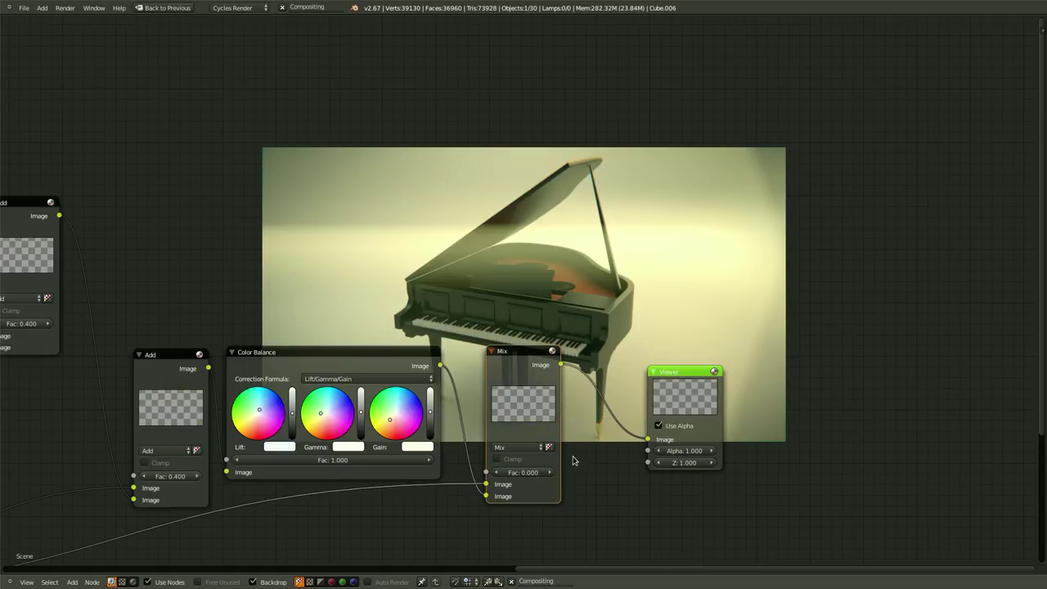
- Set the Mix node's factor to 0.400 to partly blend in the glare and color grading
scroll(398, 507, "down", 1)
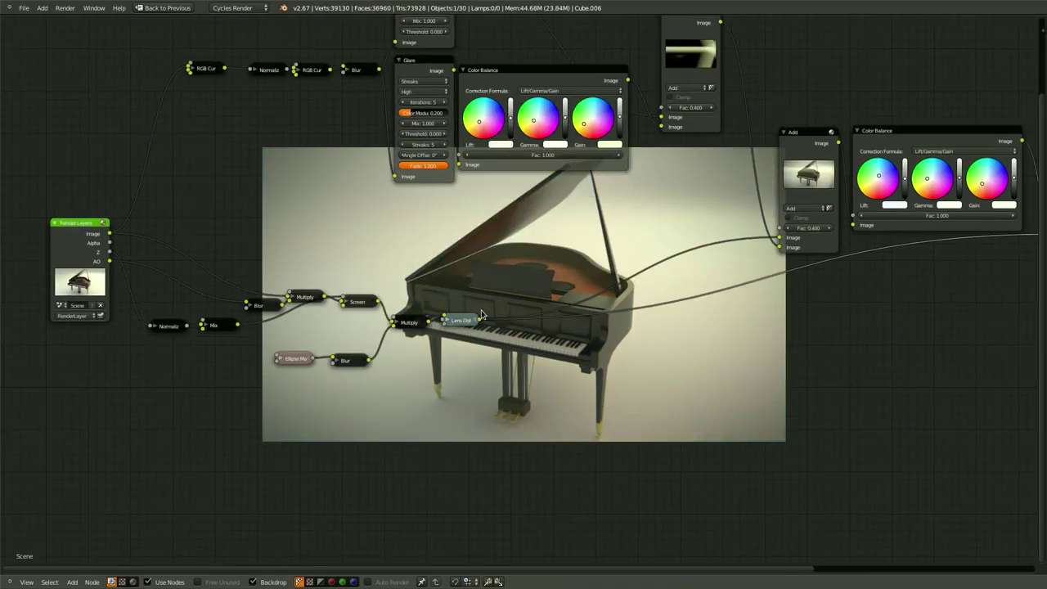
middle_click_drag(481, 343, 325, 455)
scroll(371, 470, "up", 5)
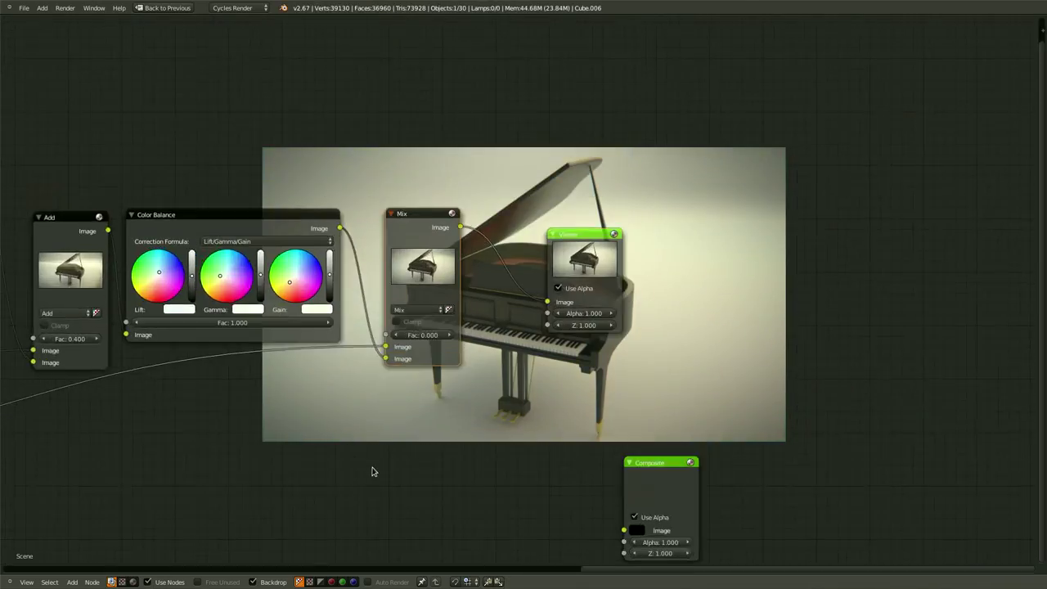
middle_click_drag(429, 339, 410, 406)
left_click(417, 413)
left_click(417, 413)
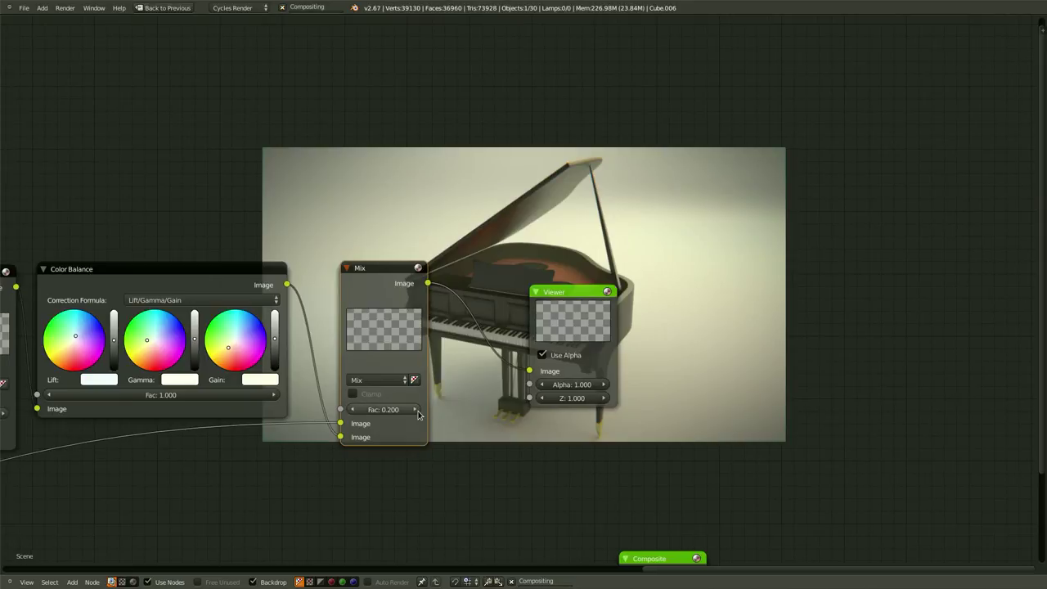
left_click(416, 410)
middle_click_drag(491, 461, 536, 503)
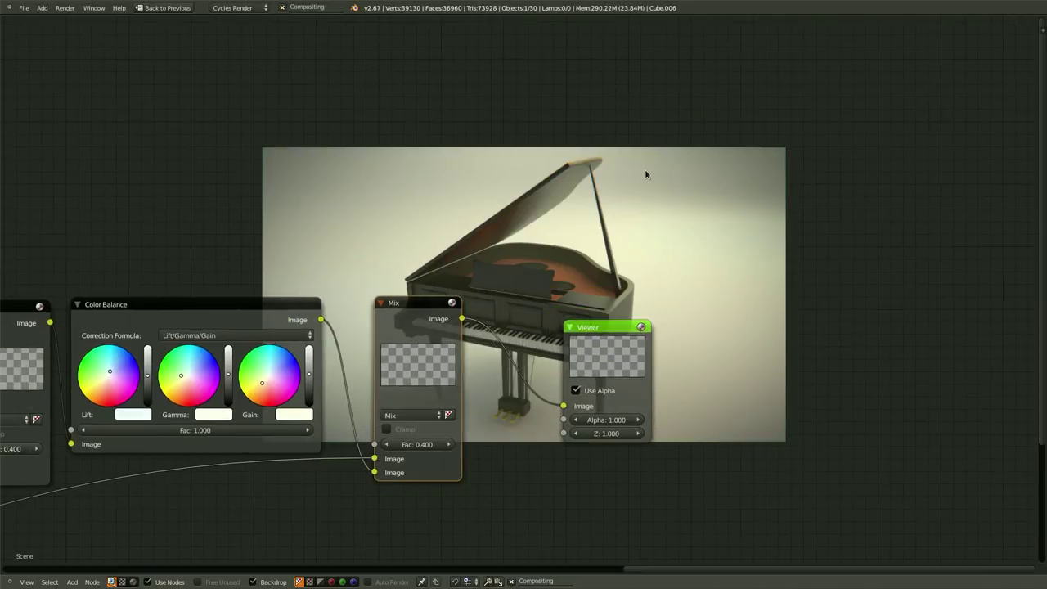
- Save the current file over its existing version
middle_click_drag(489, 266, 588, 331)
scroll(598, 450, "down", 3)
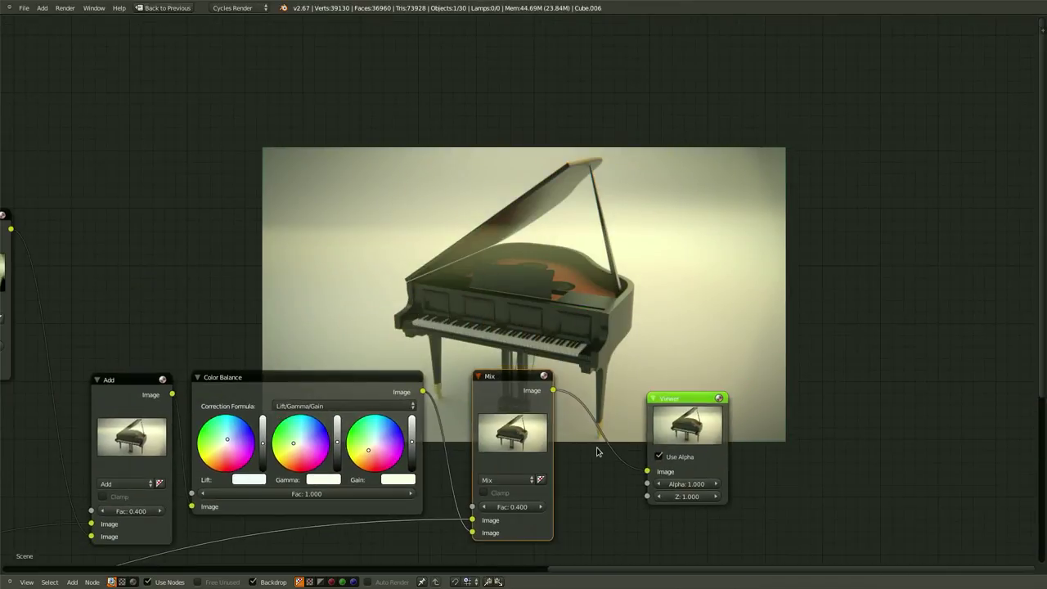
middle_click_drag(619, 545, 539, 455)
key("ctrl+s")
left_click(582, 442)
- Move the Composite node up so it sits directly beneath the Viewer node
scroll(582, 434, "down", 1)
middle_click_drag(354, 237, 636, 171)
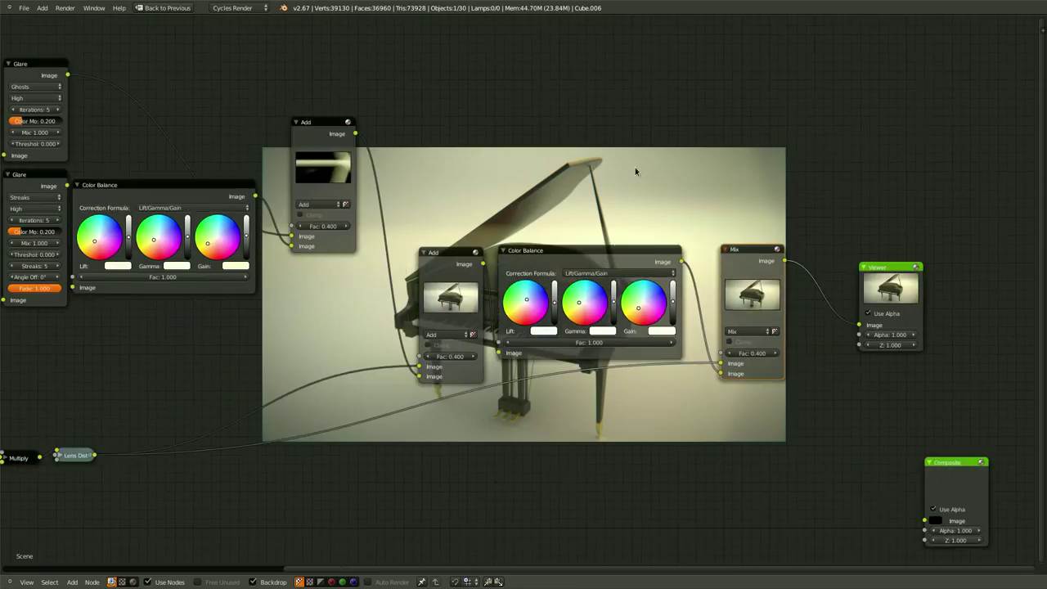
scroll(564, 446, "down", 3)
middle_click_drag(560, 440, 308, 498)
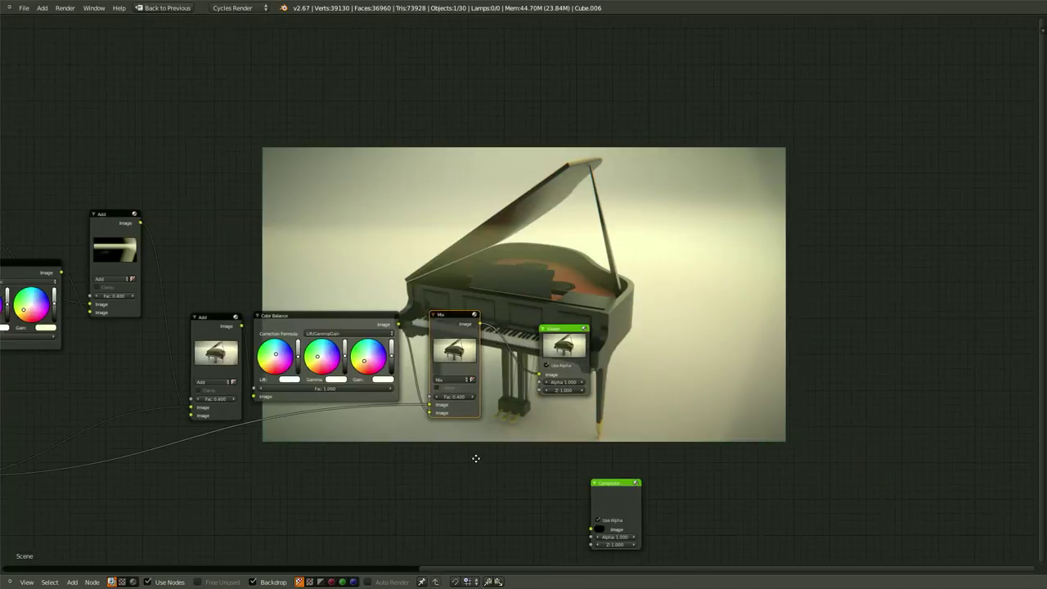
scroll(483, 459, "down", 3)
middle_click_drag(488, 460, 593, 441)
scroll(544, 429, "down", 5)
middle_click_drag(496, 413, 198, 401)
middle_click_drag(376, 388, 458, 323)
middle_click_drag(374, 394, 580, 374)
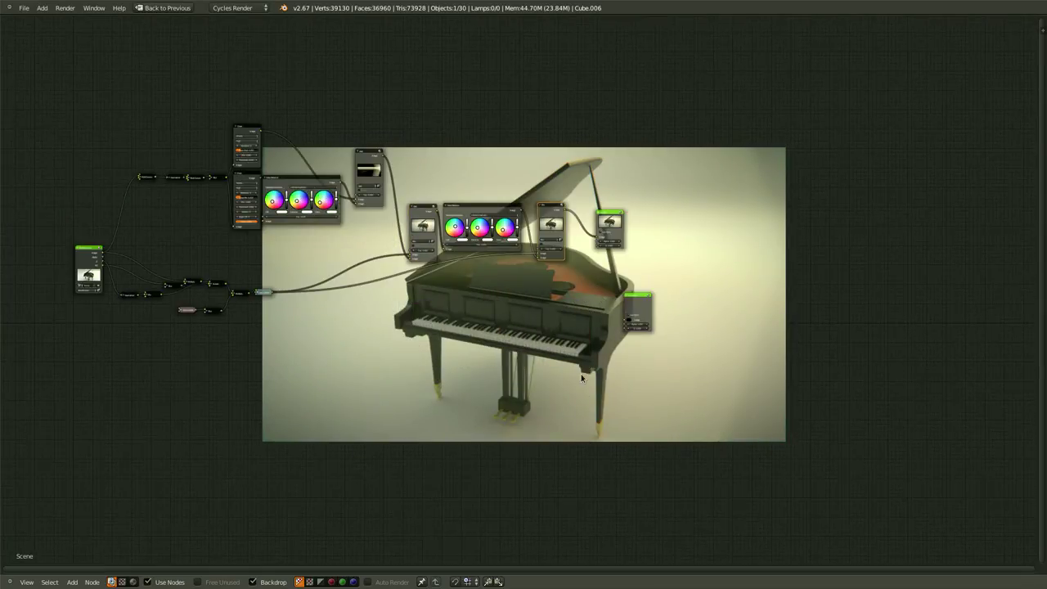
middle_click_drag(527, 354, 497, 382)
scroll(538, 372, "up", 1)
scroll(628, 347, "up", 1)
left_click_drag(627, 347, 601, 297)
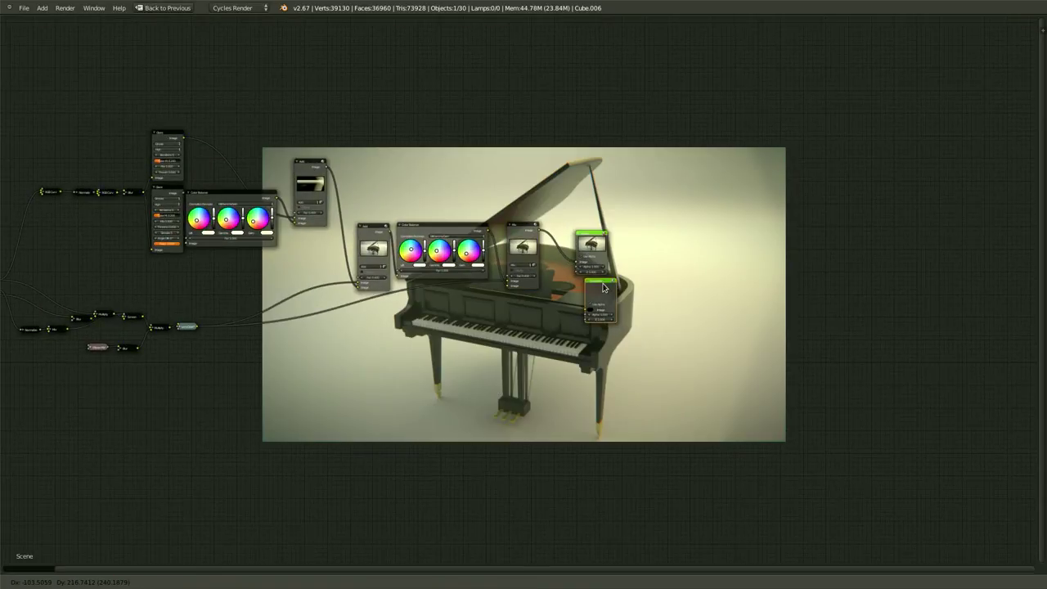
- Connect the Mix node's image output to the Composite node's image input
middle_click_drag(556, 293, 500, 396)
scroll(500, 397, "up", 1)
scroll(501, 399, "up", 3)
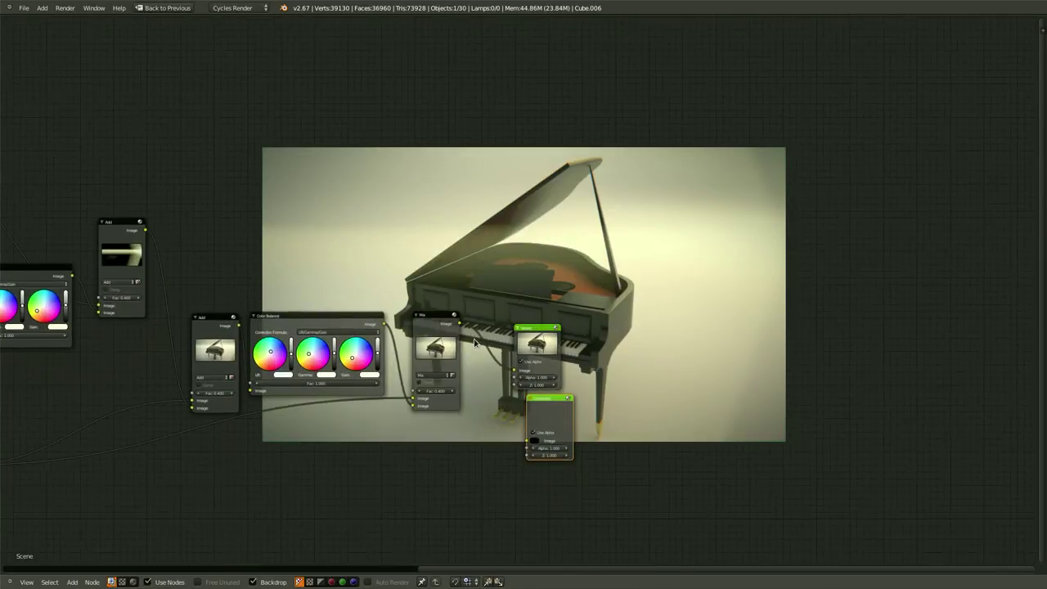
left_click(435, 322)
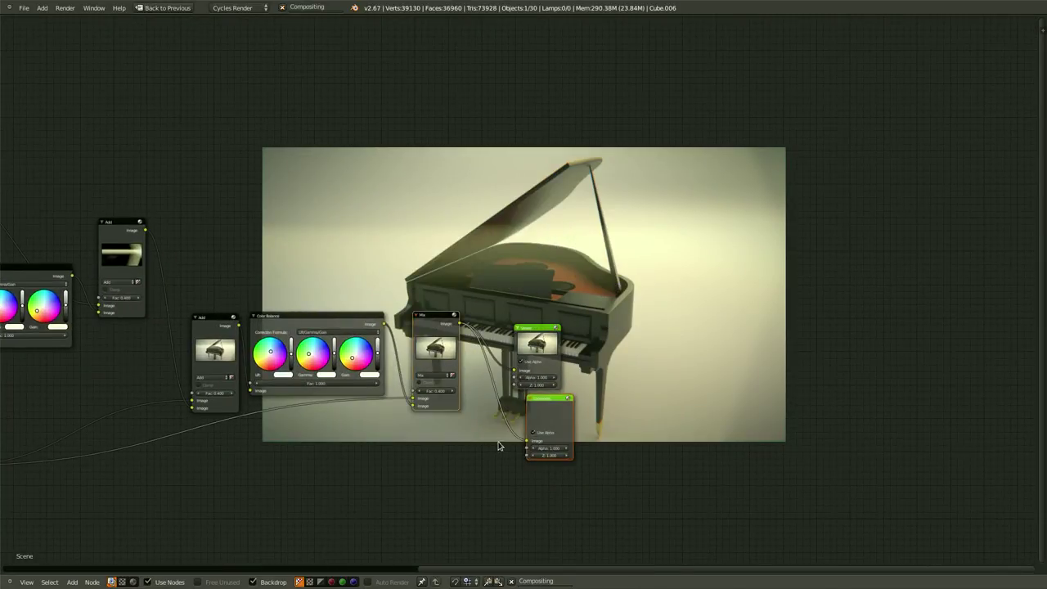
- Collapse the expanded Glare, Color Balance, Add and Mix nodes into their compact form
middle_click_drag(497, 421, 557, 420)
scroll(496, 360, "down", 2)
middle_click_drag(504, 450, 582, 436)
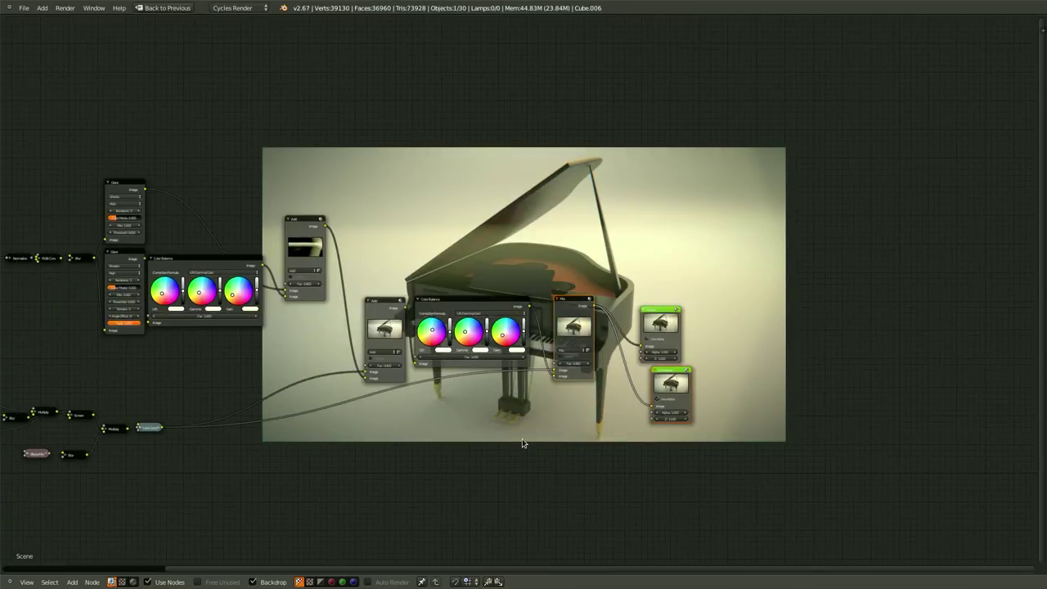
scroll(524, 444, "down", 4)
middle_click_drag(367, 443, 694, 396)
scroll(692, 392, "up", 4)
middle_click_drag(669, 363, 615, 415)
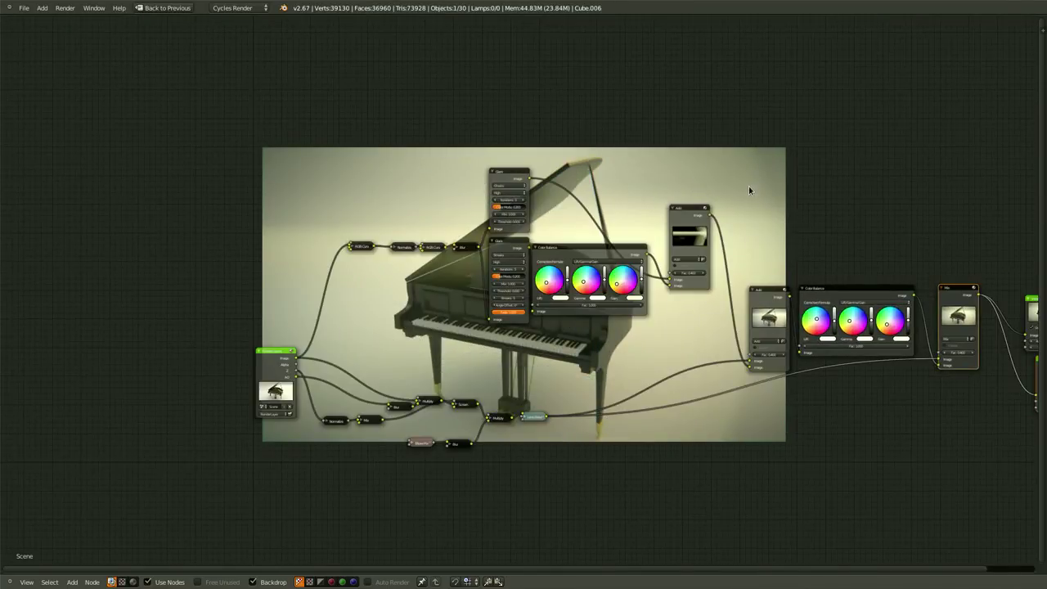
scroll(774, 238, "down", 1)
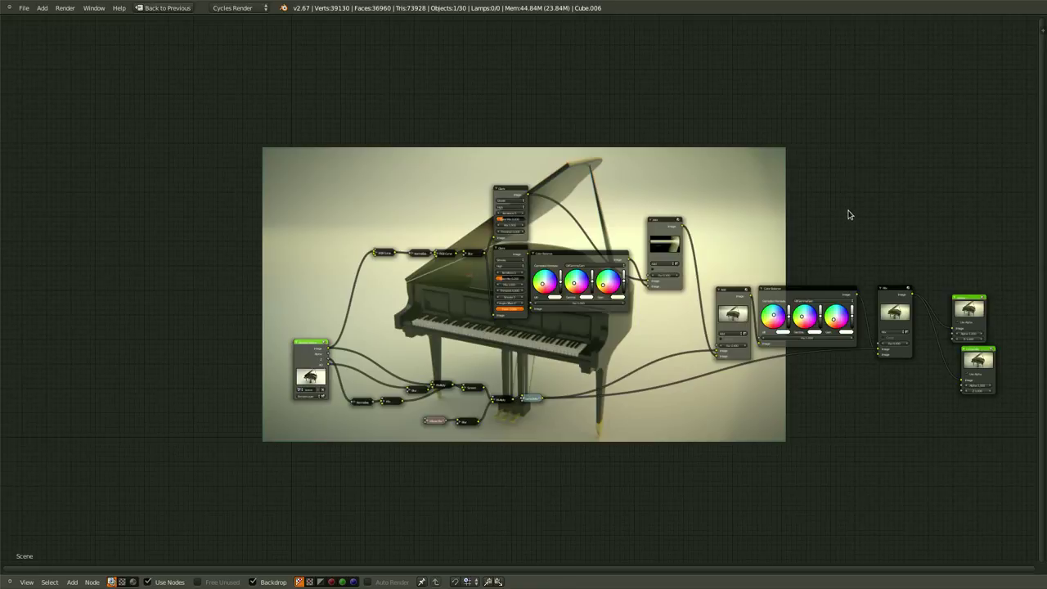
scroll(859, 211, "down", 1)
key("b")
left_click_drag(897, 189, 411, 489)
key("h")
key("Home")
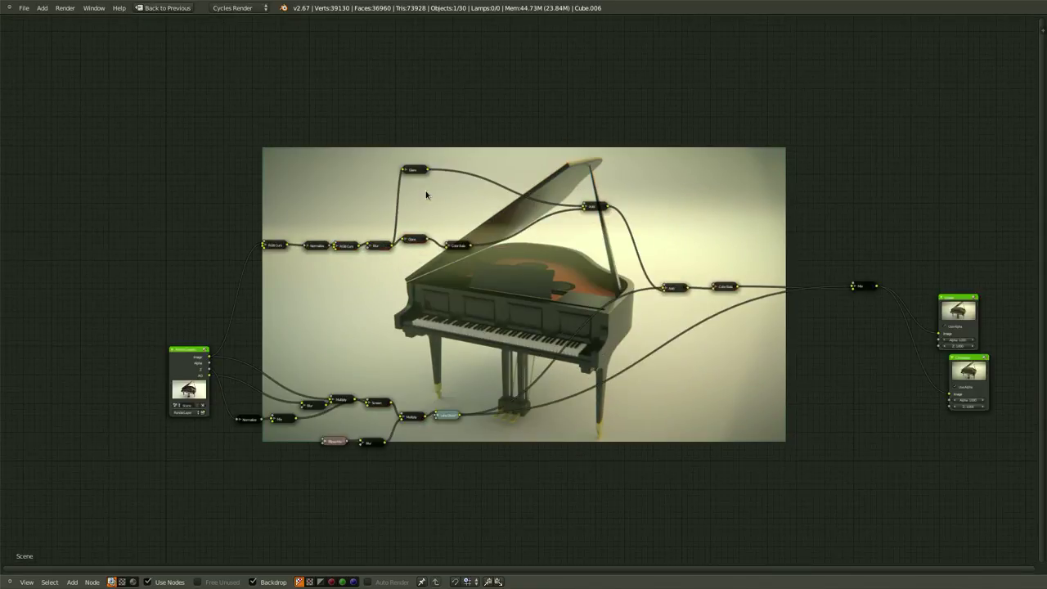
- Tighten the layout by moving the upper Glare, both Add nodes, the final Color Balance and the Mix node closer to their neighbours
left_click_drag(414, 171, 415, 219)
left_click_drag(594, 209, 497, 240)
left_click_drag(671, 286, 580, 303)
left_click_drag(722, 290, 625, 311)
left_click_drag(855, 291, 682, 311)
- Move the Viewer and Composite nodes together so they sit just after the Mix node
key("b")
left_click_drag(1005, 279, 942, 436)
key("g")
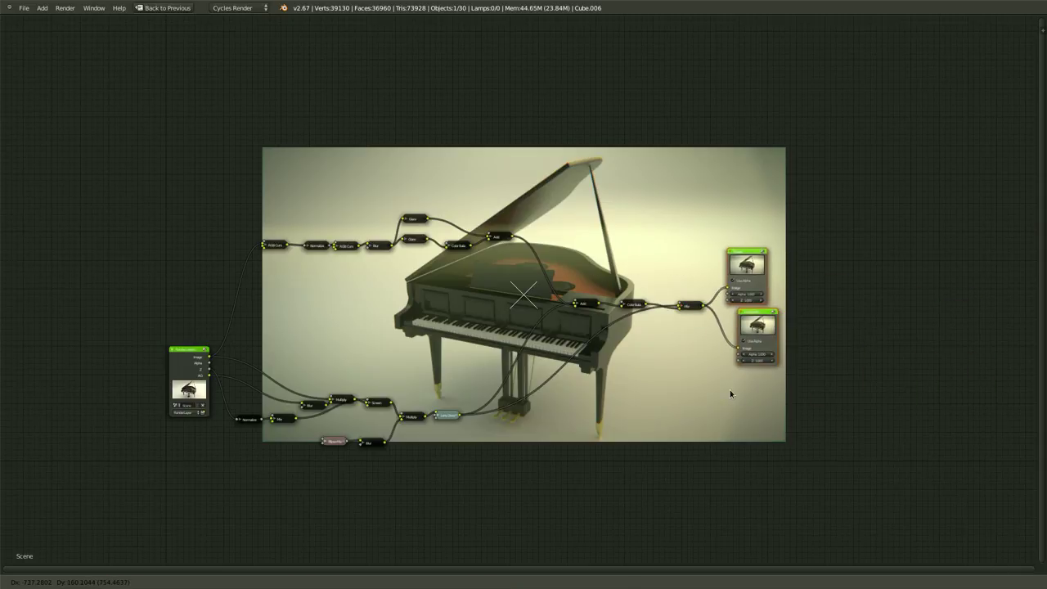
left_click(730, 394)
- Save the file with the tidied node tree over the existing version
key("Home")
key("ctrl+s")
left_click(674, 377)
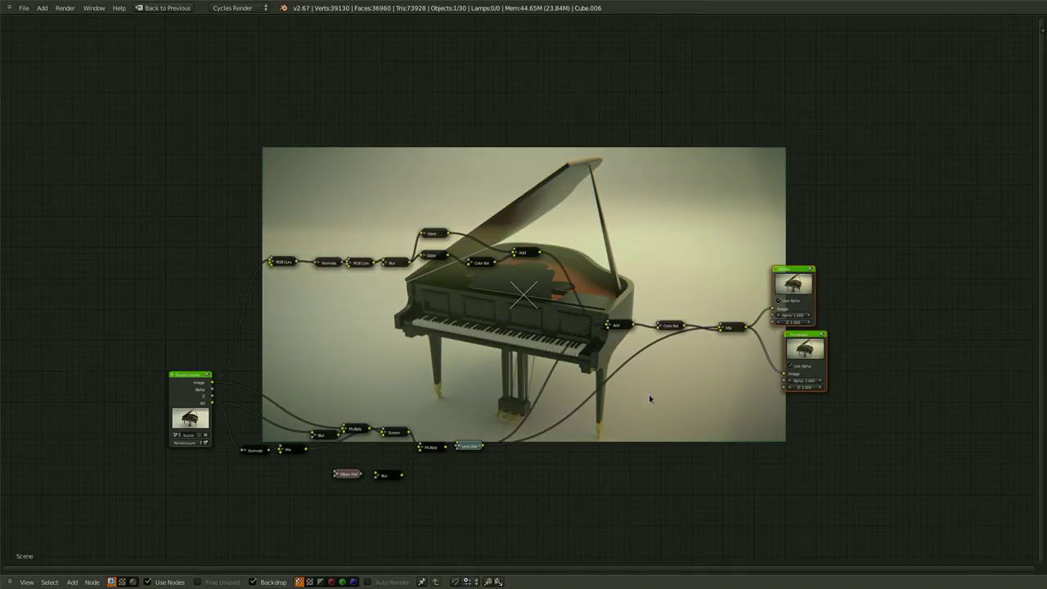